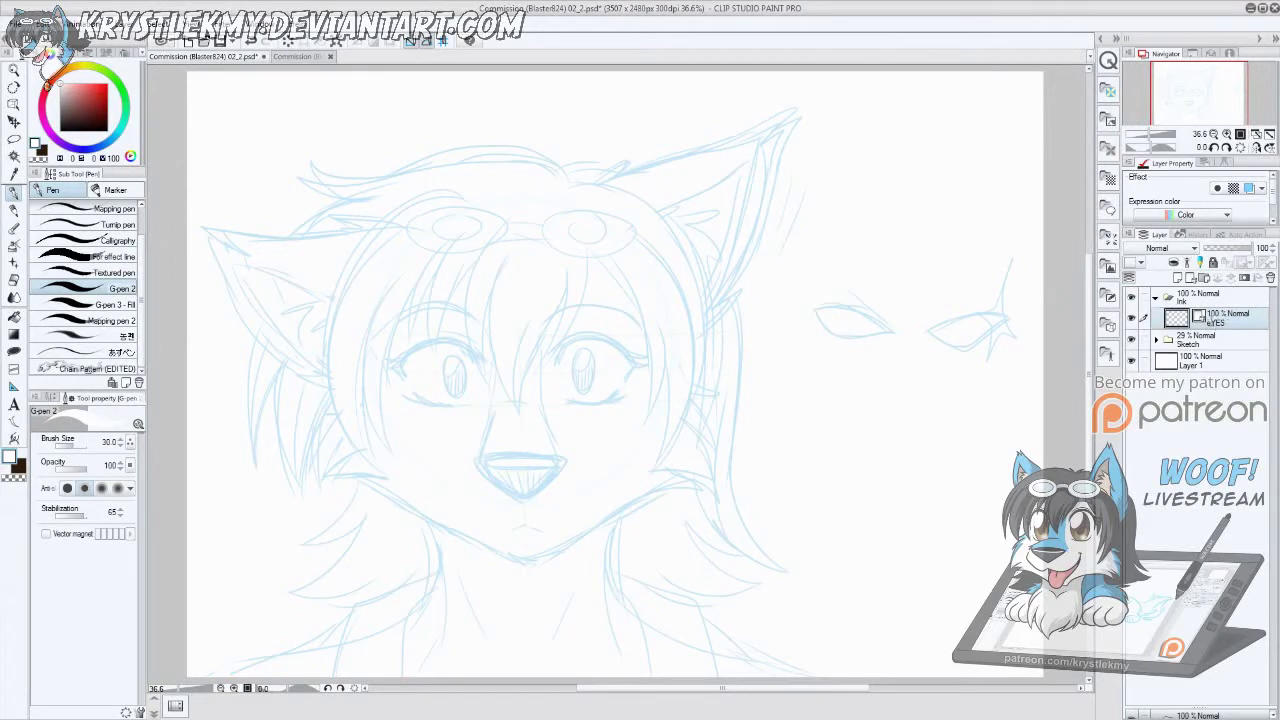
# Step: Ink the right-hand eye's upper eyelid with its outer lashes, plus the crease and eyebrow above, using G-pen 2 in dark brown
pyautogui.press('.')
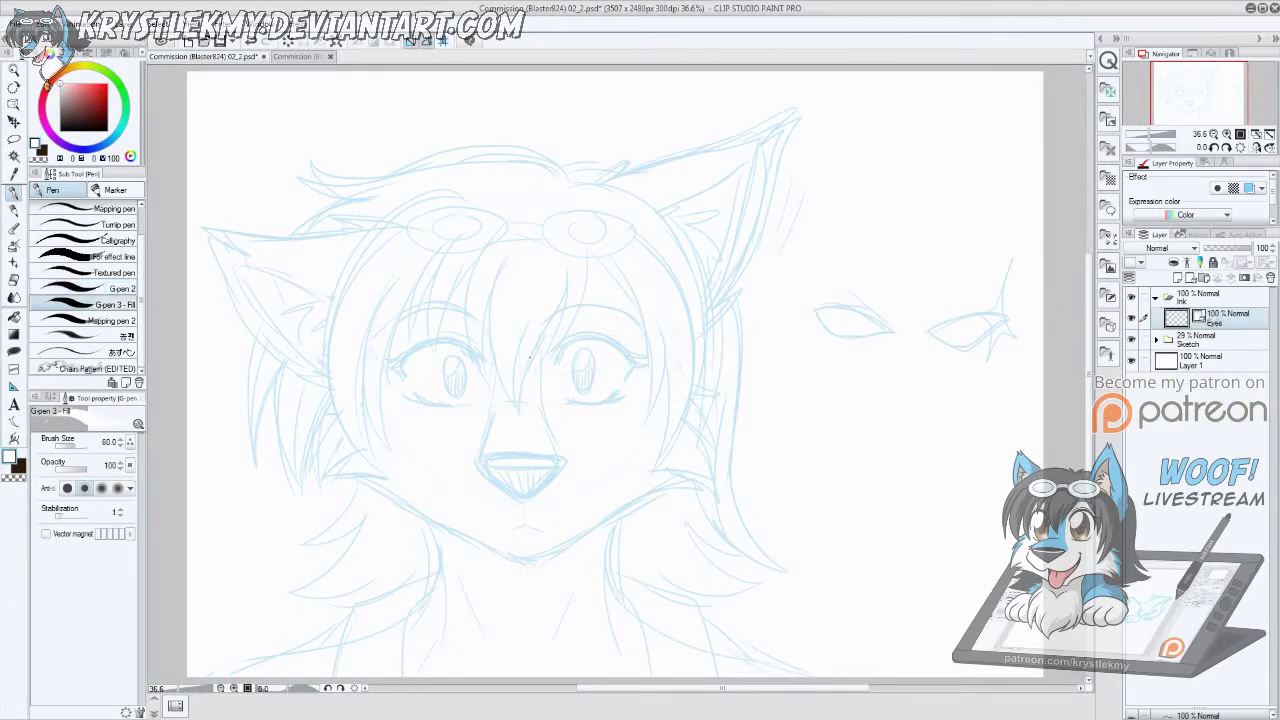
pyautogui.press(',')
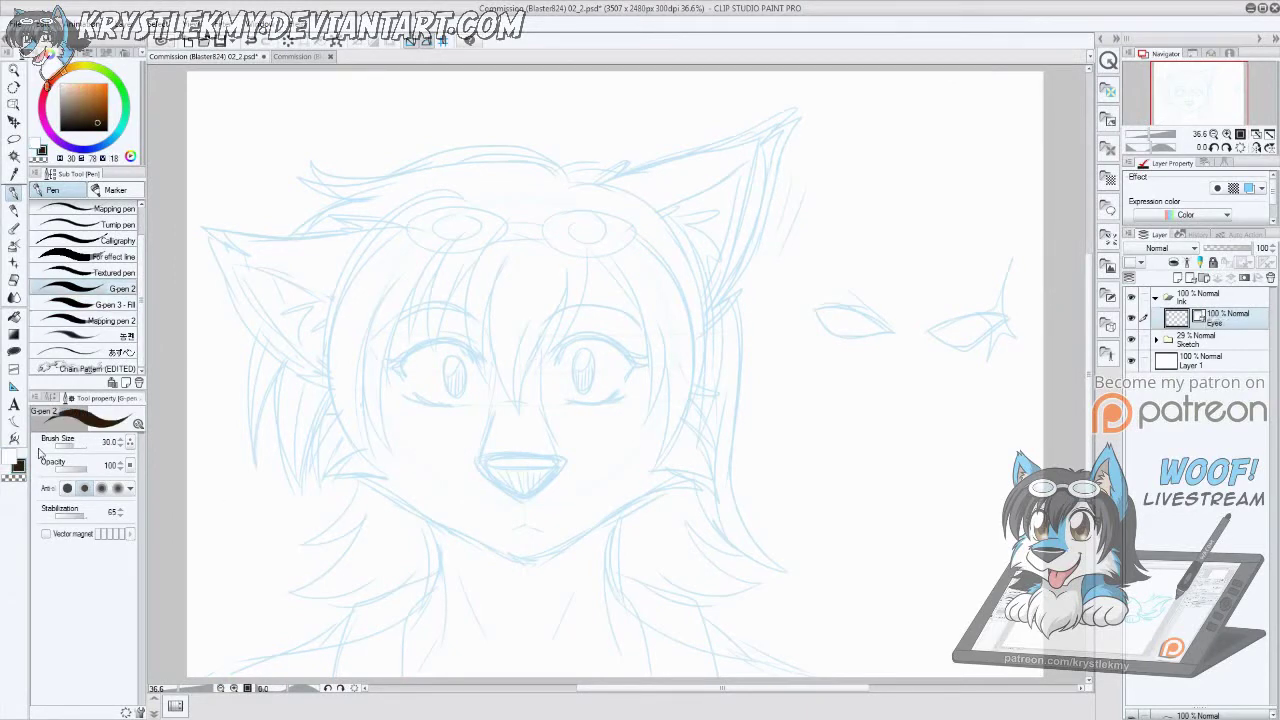
pyautogui.scroll(4, 608, 354)
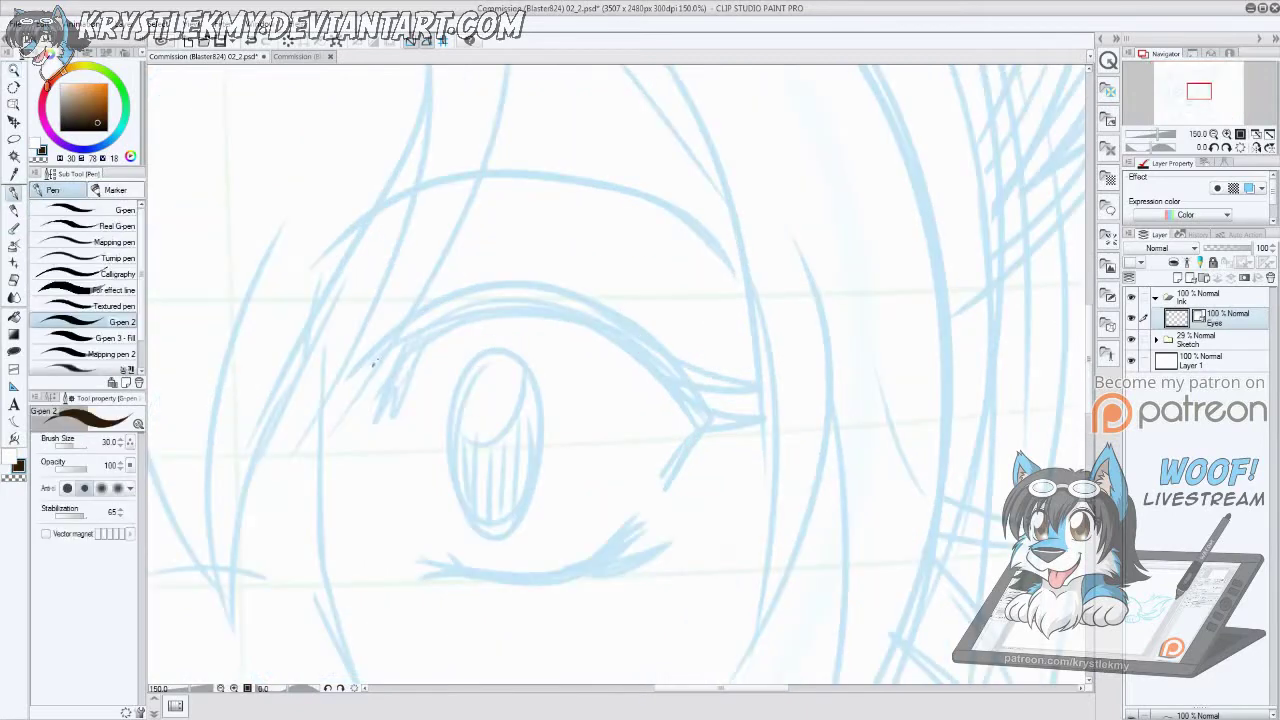
pyautogui.moveTo(372, 363)
pyautogui.mouseDown()
pyautogui.moveTo(619, 323)
pyautogui.moveTo(766, 391)
pyautogui.mouseUp()
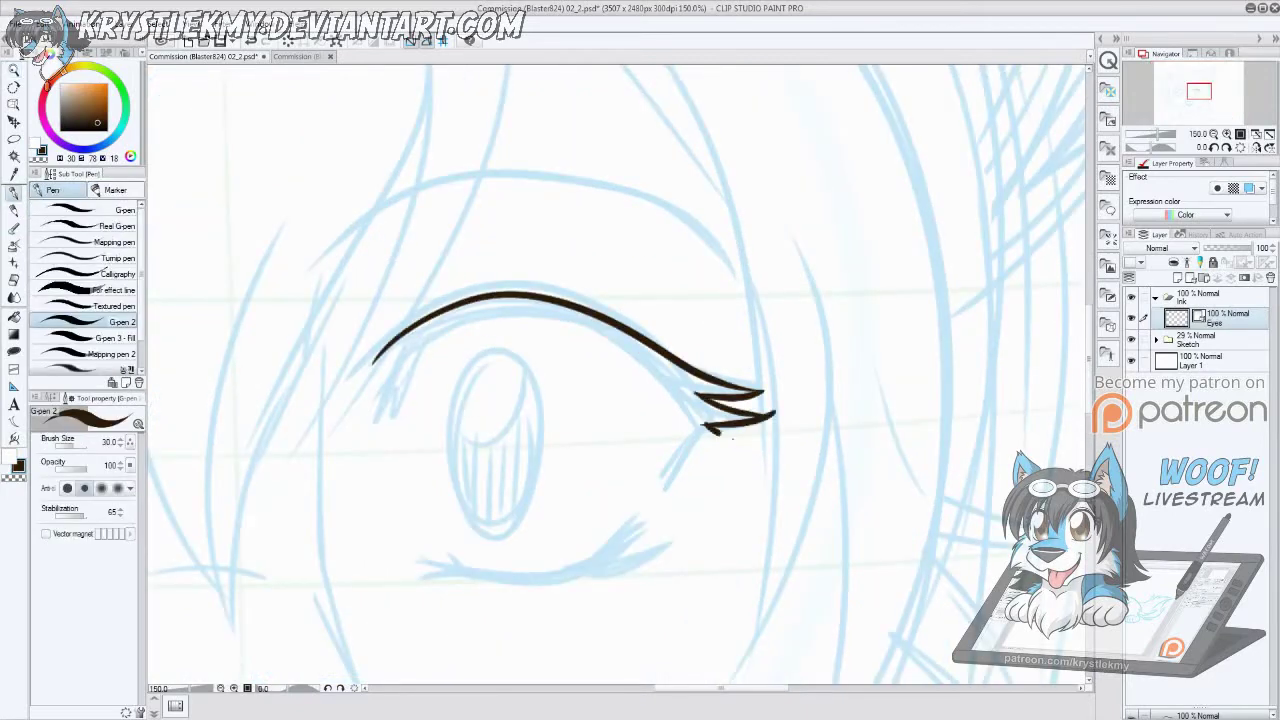
pyautogui.moveTo(688, 424)
pyautogui.mouseDown()
pyautogui.moveTo(640, 366)
pyautogui.moveTo(467, 314)
pyautogui.moveTo(350, 378)
pyautogui.mouseUp()
pyautogui.moveTo(405, 336); pyautogui.dragTo(381, 396)
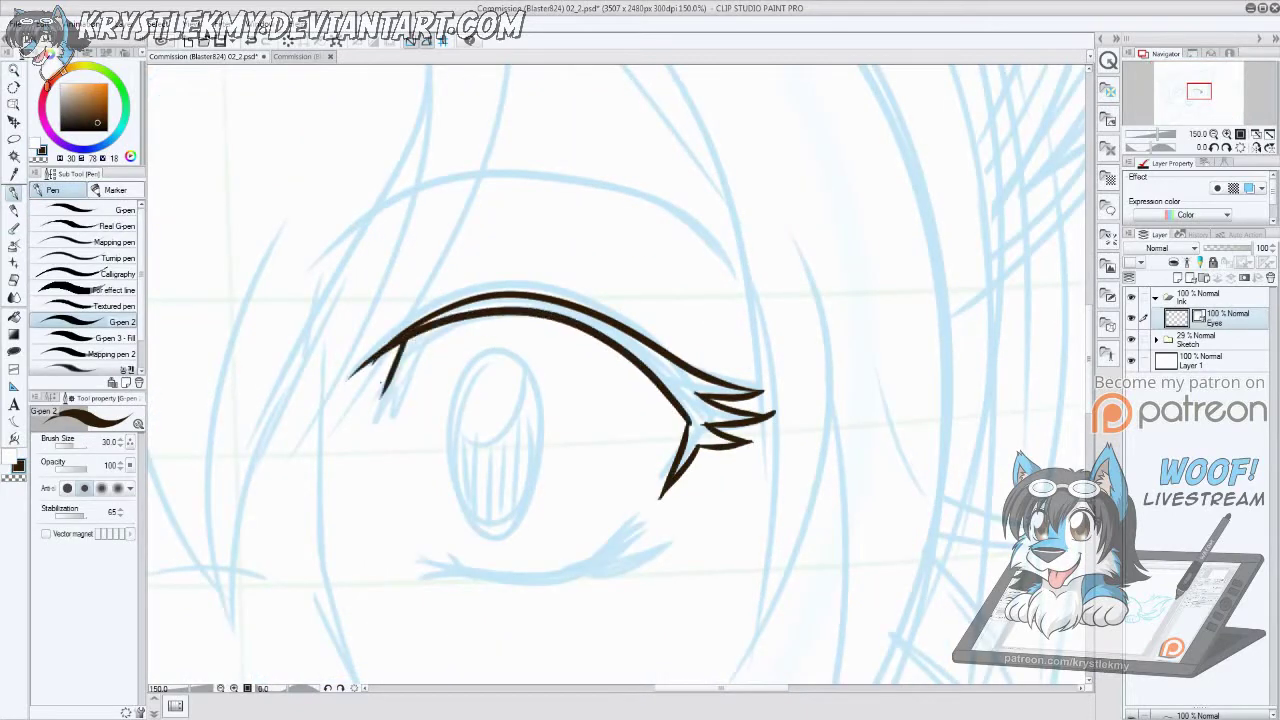
pyautogui.hotkey('ctrl', 'z')
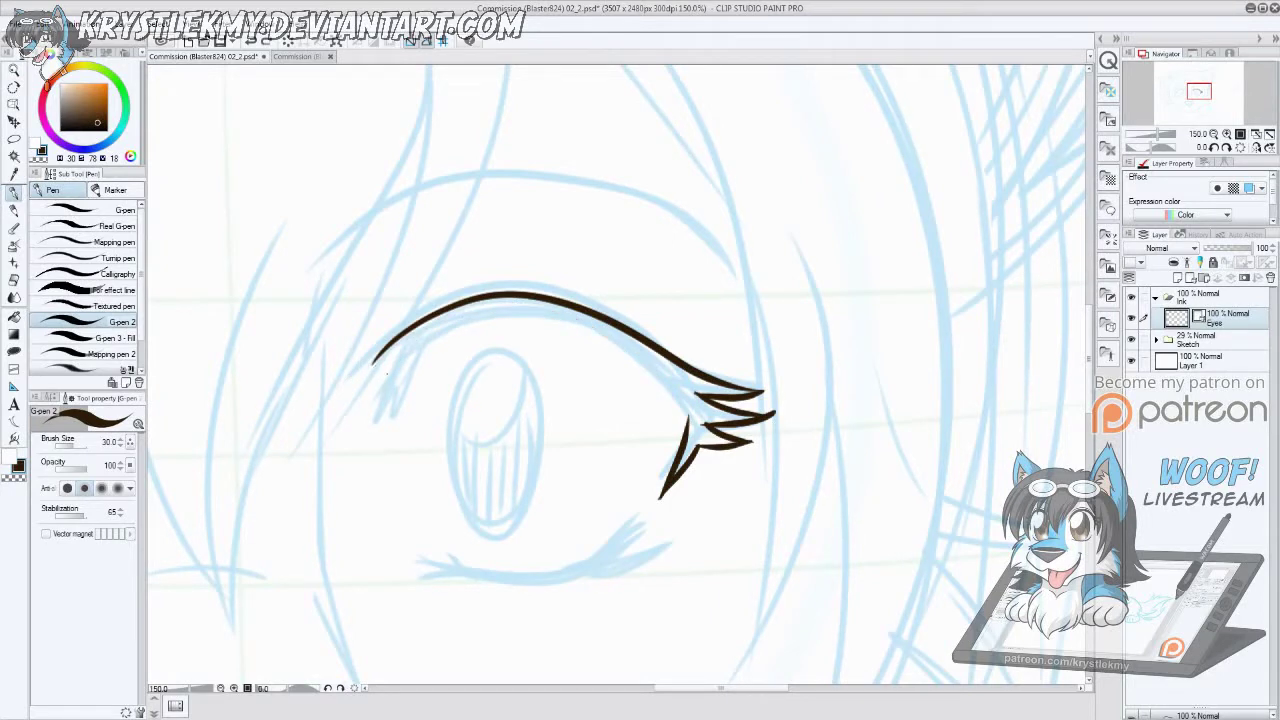
pyautogui.moveTo(384, 384)
pyautogui.mouseDown()
pyautogui.moveTo(602, 336)
pyautogui.moveTo(692, 425)
pyautogui.mouseUp()
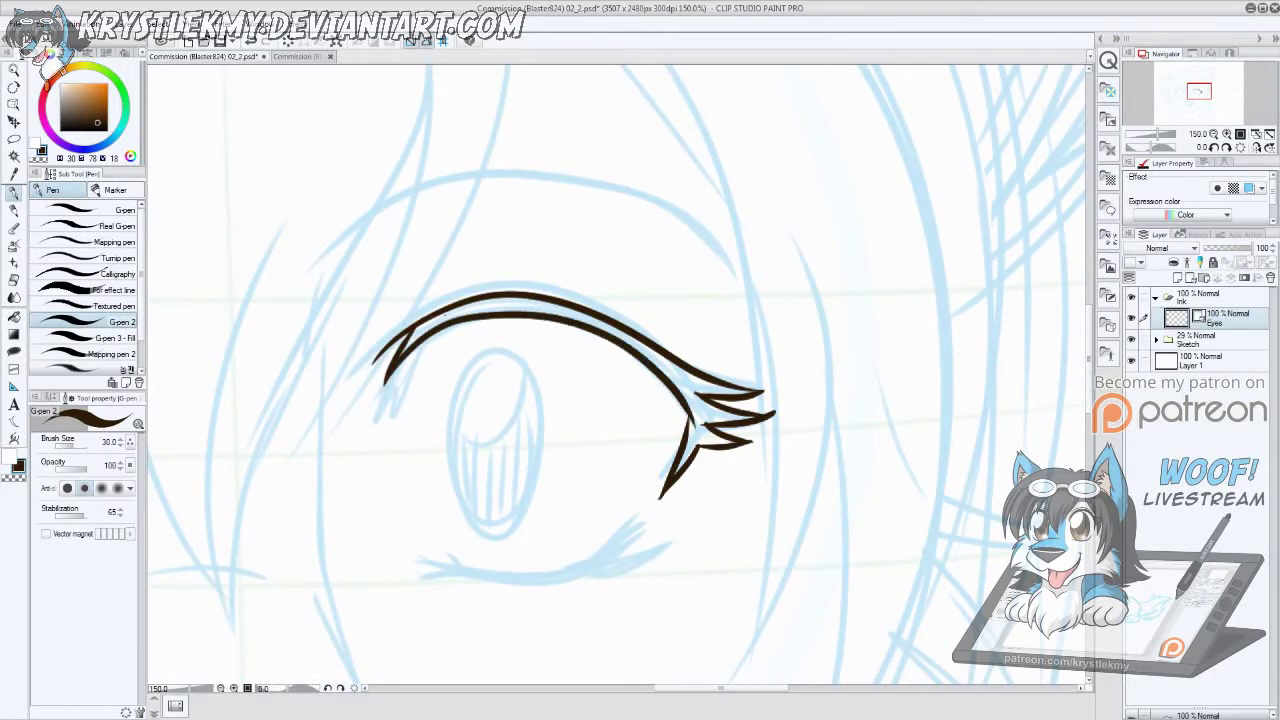
pyautogui.moveTo(409, 308); pyautogui.dragTo(652, 318)
pyautogui.moveTo(342, 248); pyautogui.dragTo(761, 278)
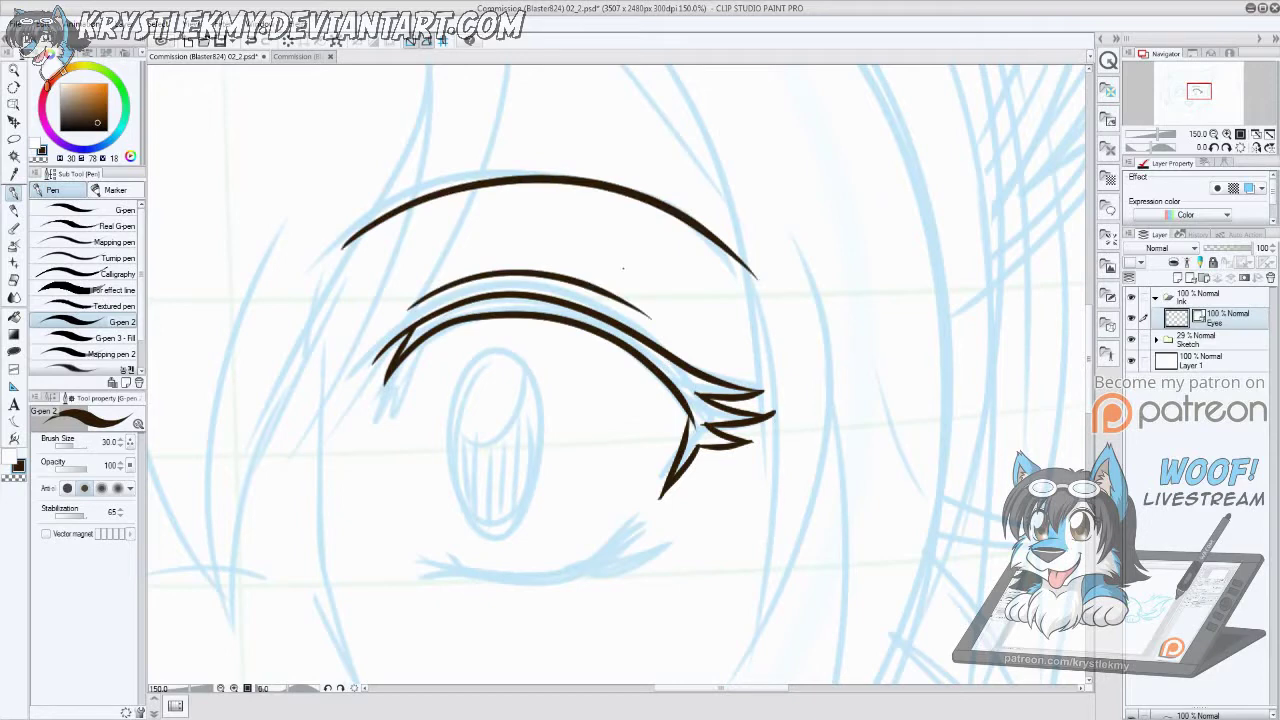
pyautogui.press('y')
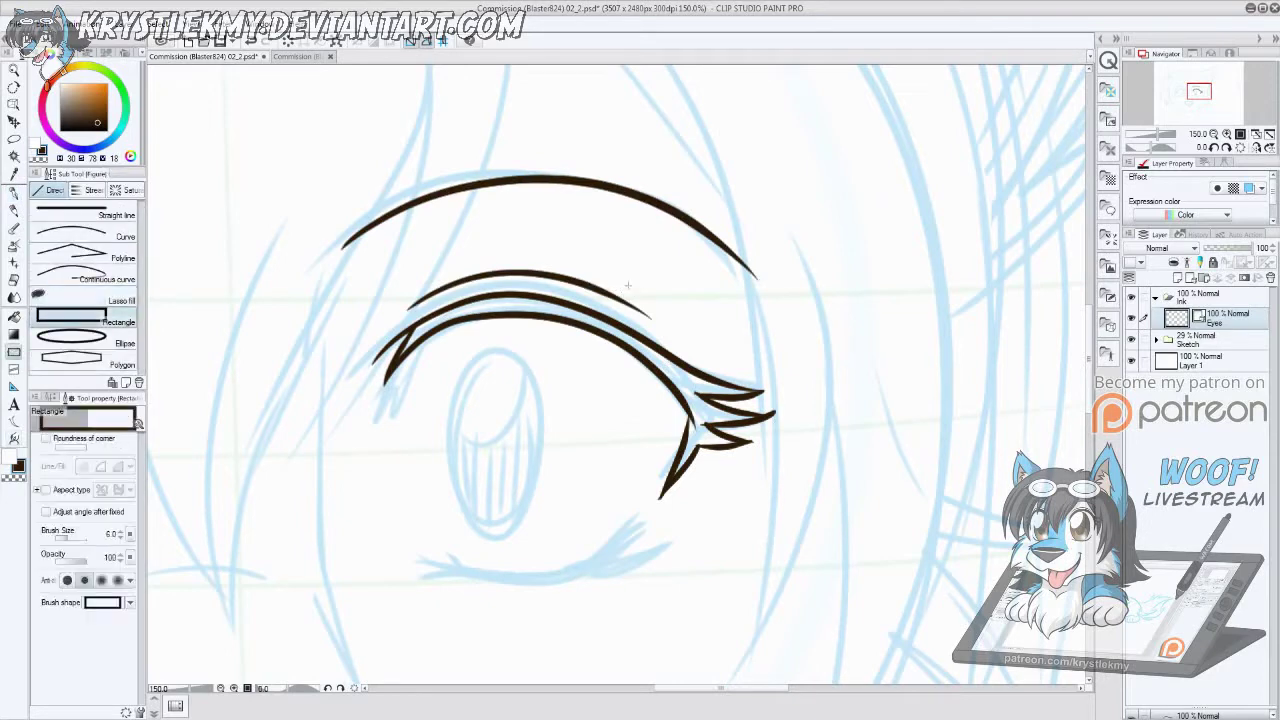
pyautogui.press('i')
pyautogui.press('r')
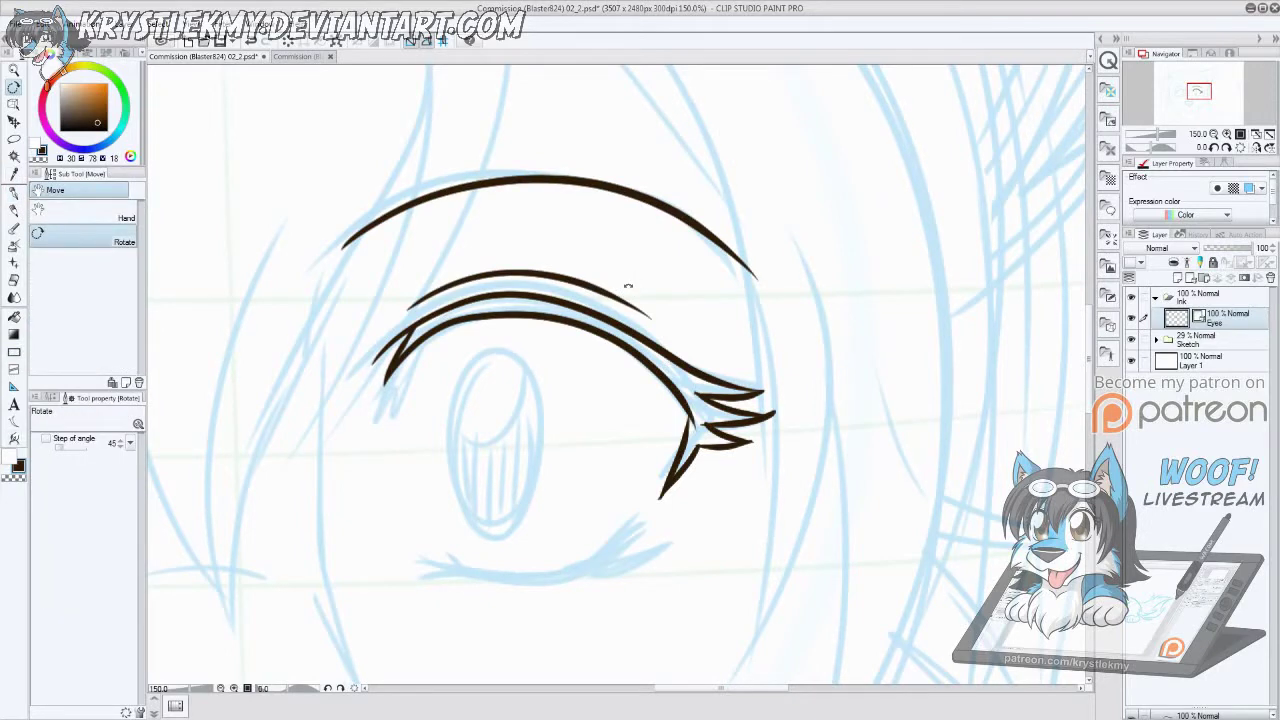
pyautogui.press('p')
pyautogui.press('p')
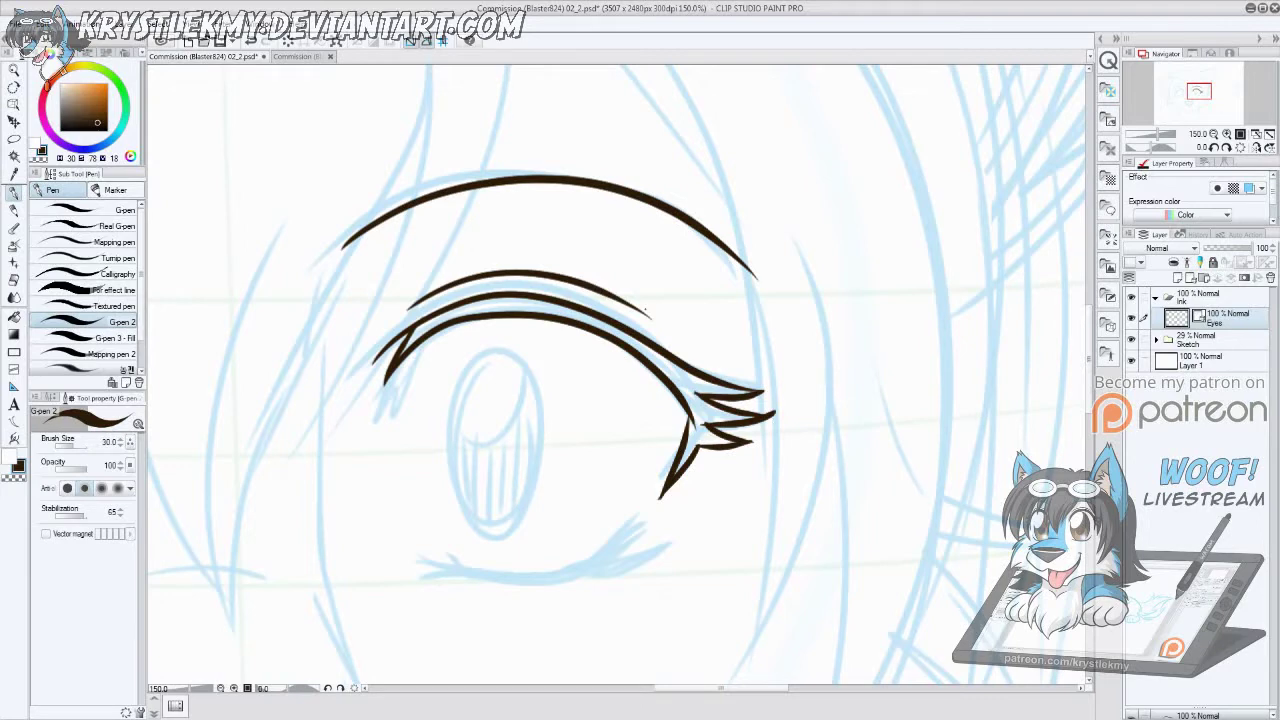
# Step: Thicken the right-hand eyebrow along its whole length with the Correct line width tool
pyautogui.press('y')
pyautogui.click(100, 264)
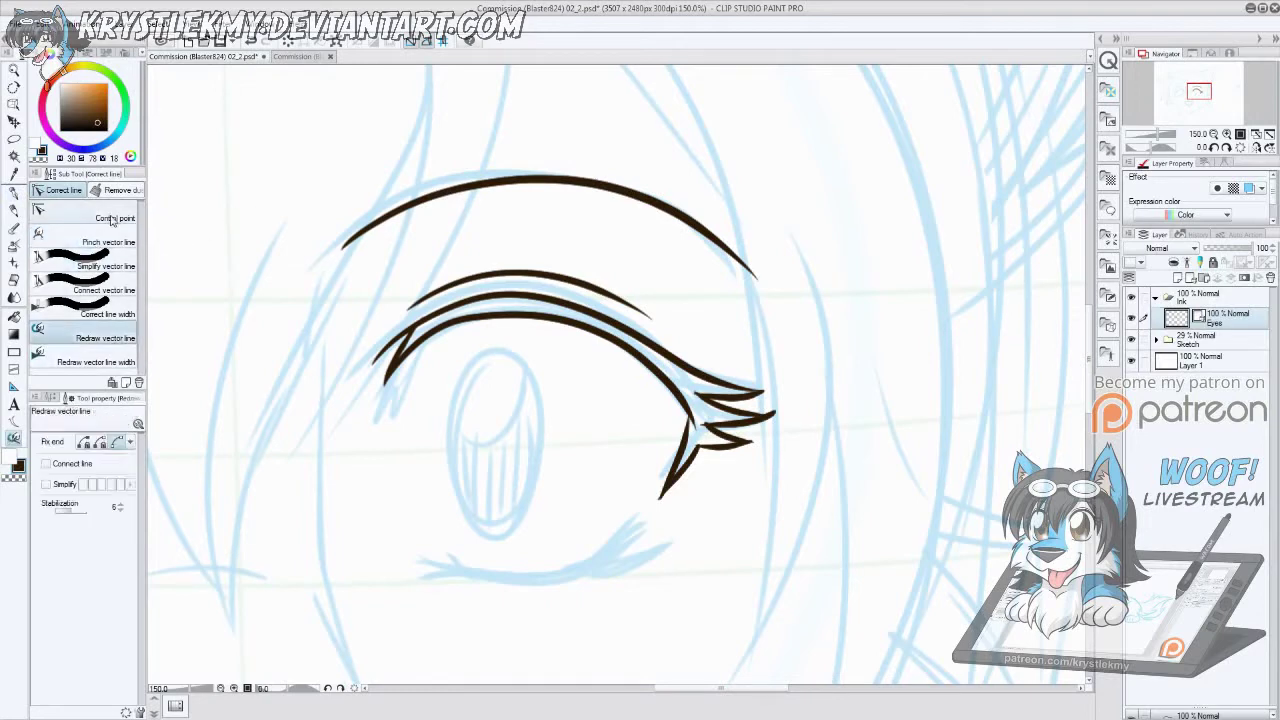
pyautogui.click(100, 358)
pyautogui.click(106, 314)
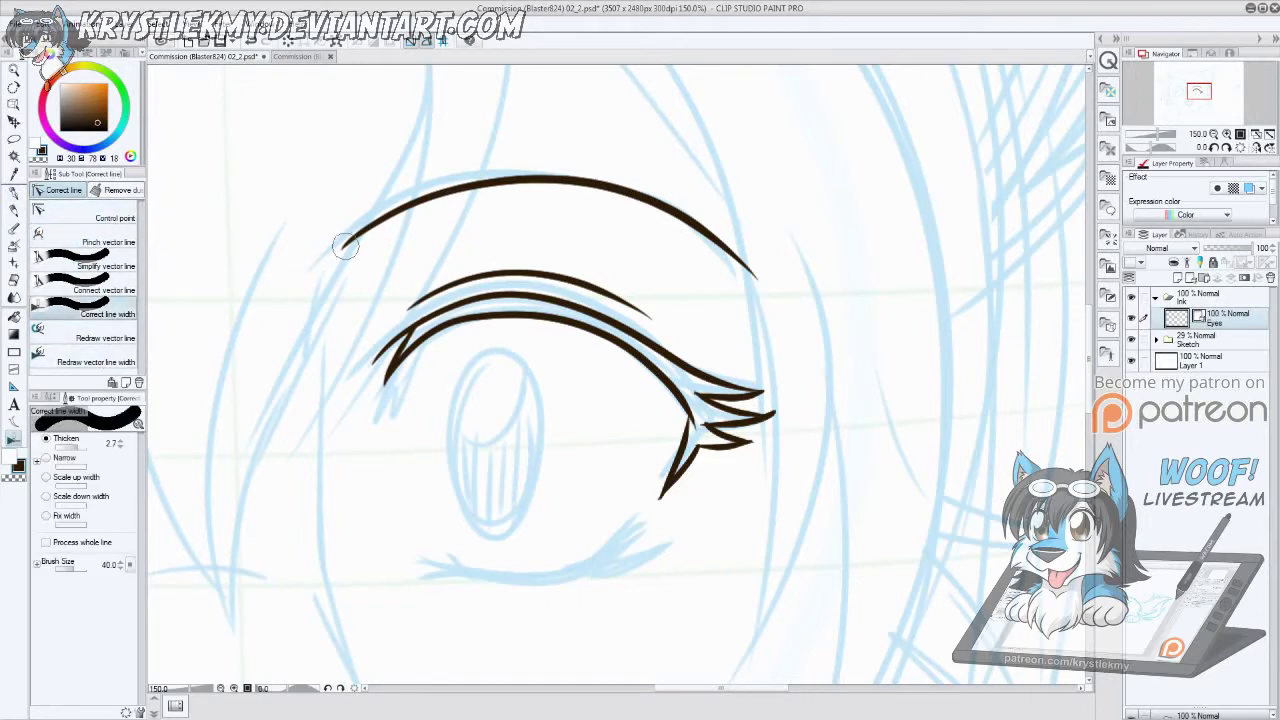
pyautogui.moveTo(340, 245)
pyautogui.mouseDown()
pyautogui.moveTo(688, 210)
pyautogui.moveTo(740, 255)
pyautogui.mouseUp()
pyautogui.moveTo(338, 250); pyautogui.dragTo(769, 240)
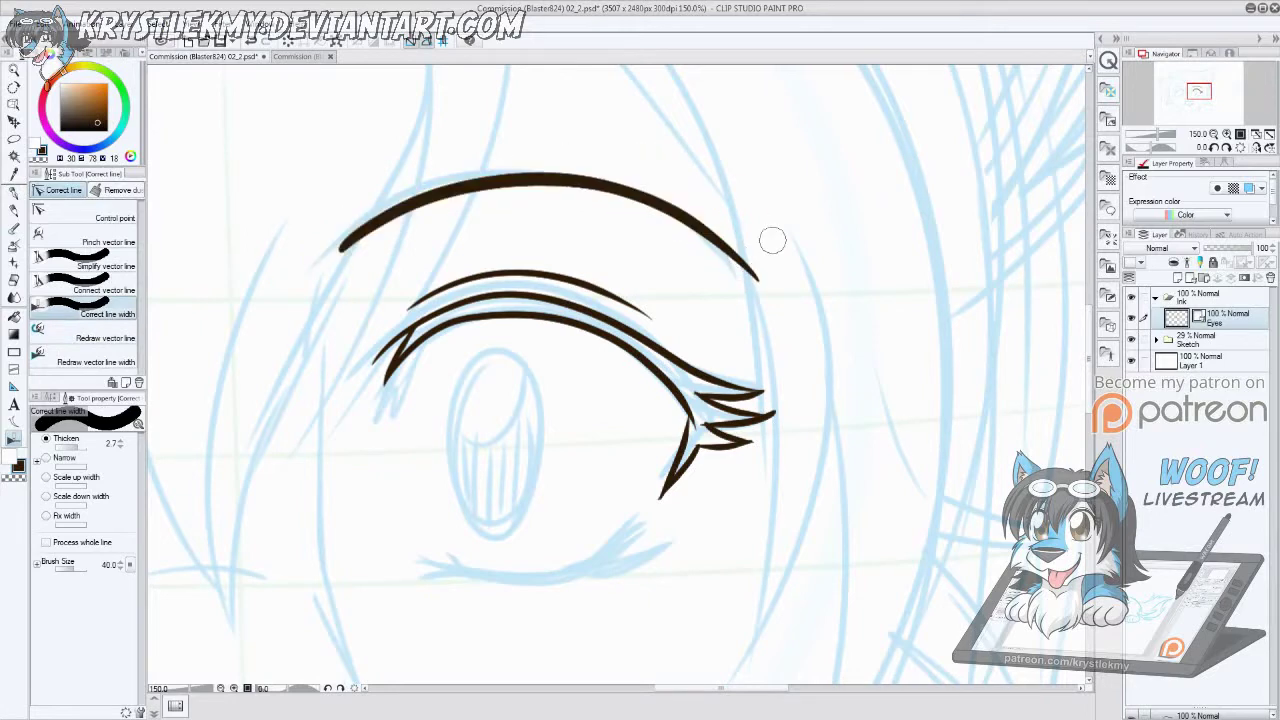
# Step: Ink the right-hand eye's lower lid with its outer lashes using G-pen 2 and thicken the line
pyautogui.press('p')
pyautogui.moveTo(422, 560); pyautogui.dragTo(640, 535)
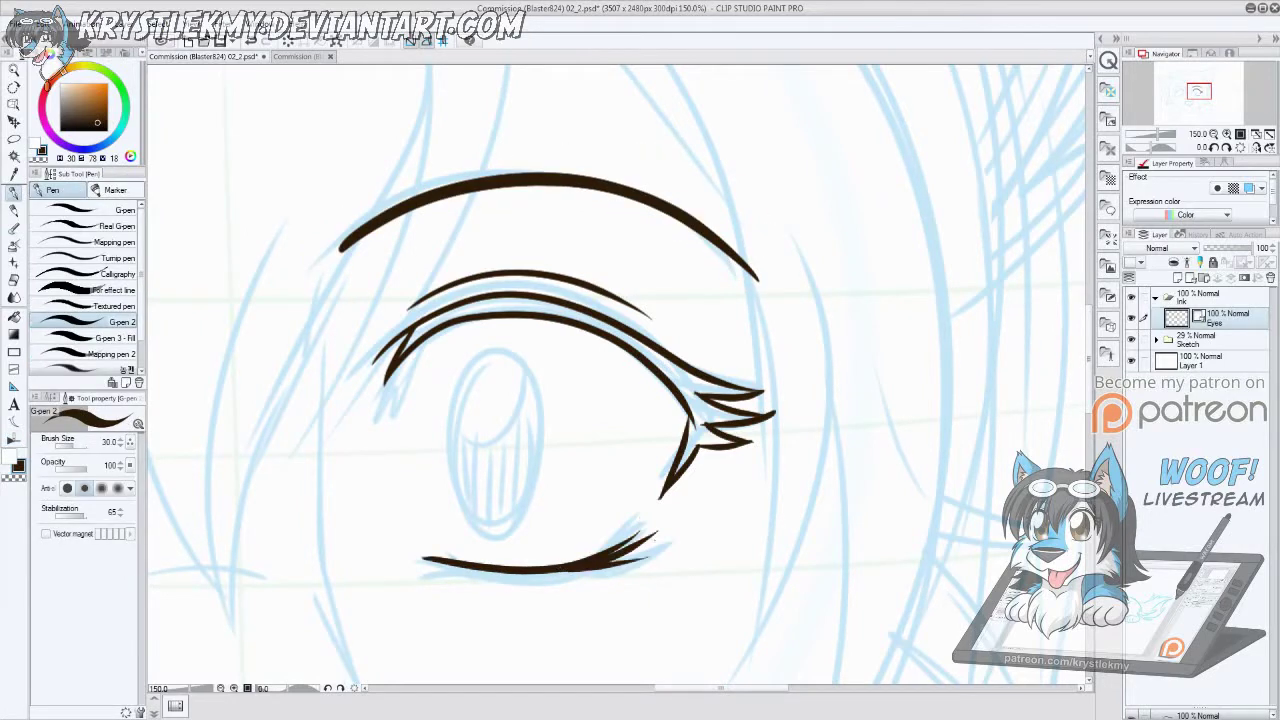
pyautogui.press('y')
pyautogui.moveTo(425, 560)
pyautogui.mouseDown()
pyautogui.moveTo(515, 565)
pyautogui.moveTo(650, 540)
pyautogui.mouseUp()
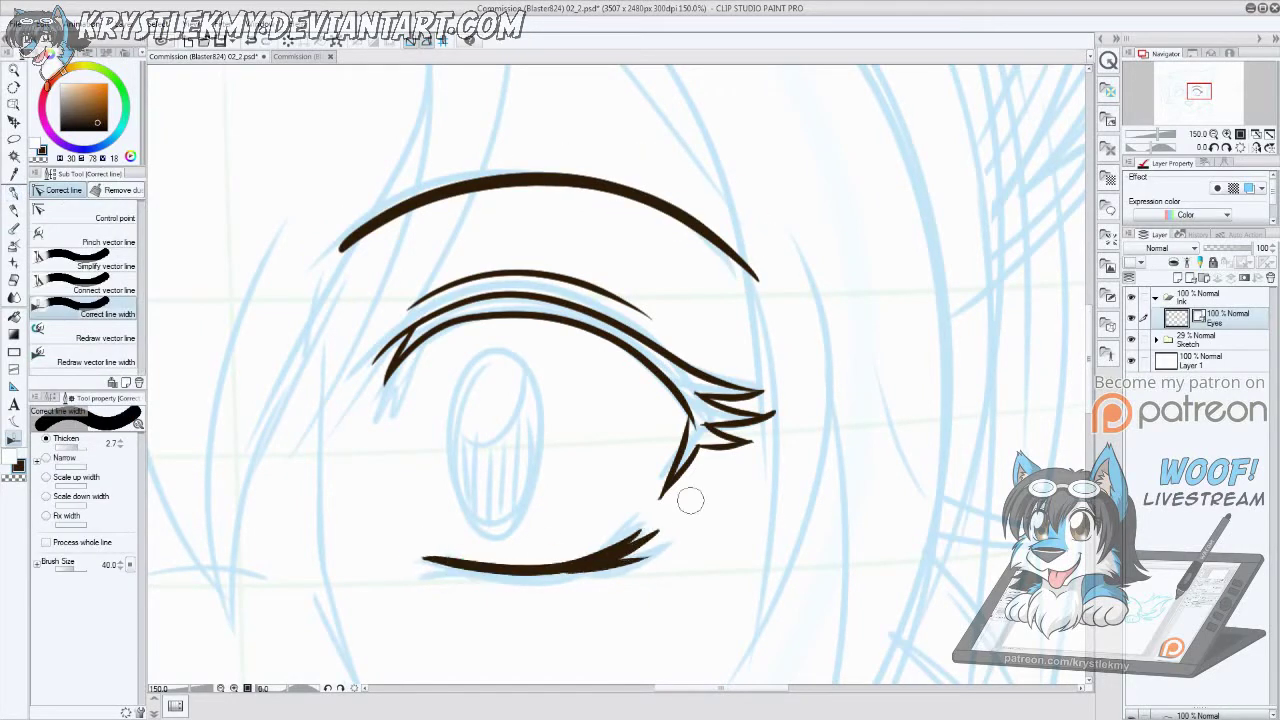
pyautogui.moveTo(784, 402); pyautogui.dragTo(750, 452)
pyautogui.press('e')
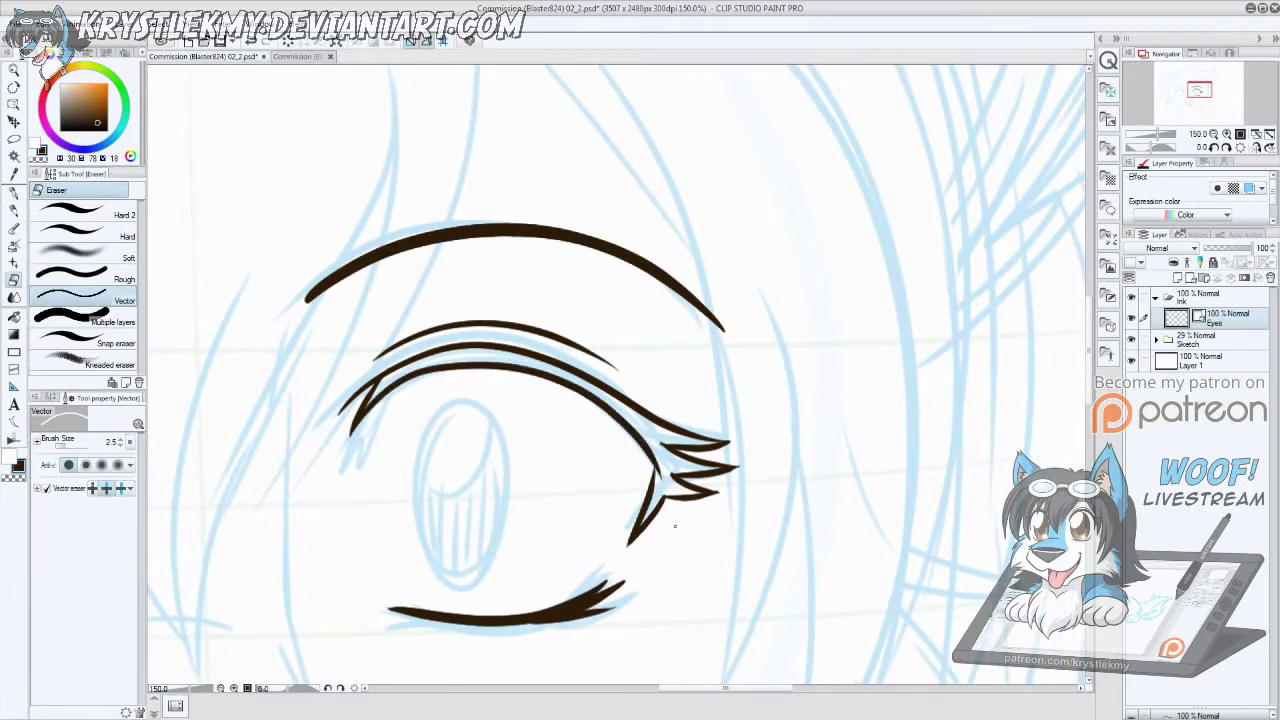
pyautogui.scroll(3, 653, 467)
pyautogui.scroll(-3, 645, 460)
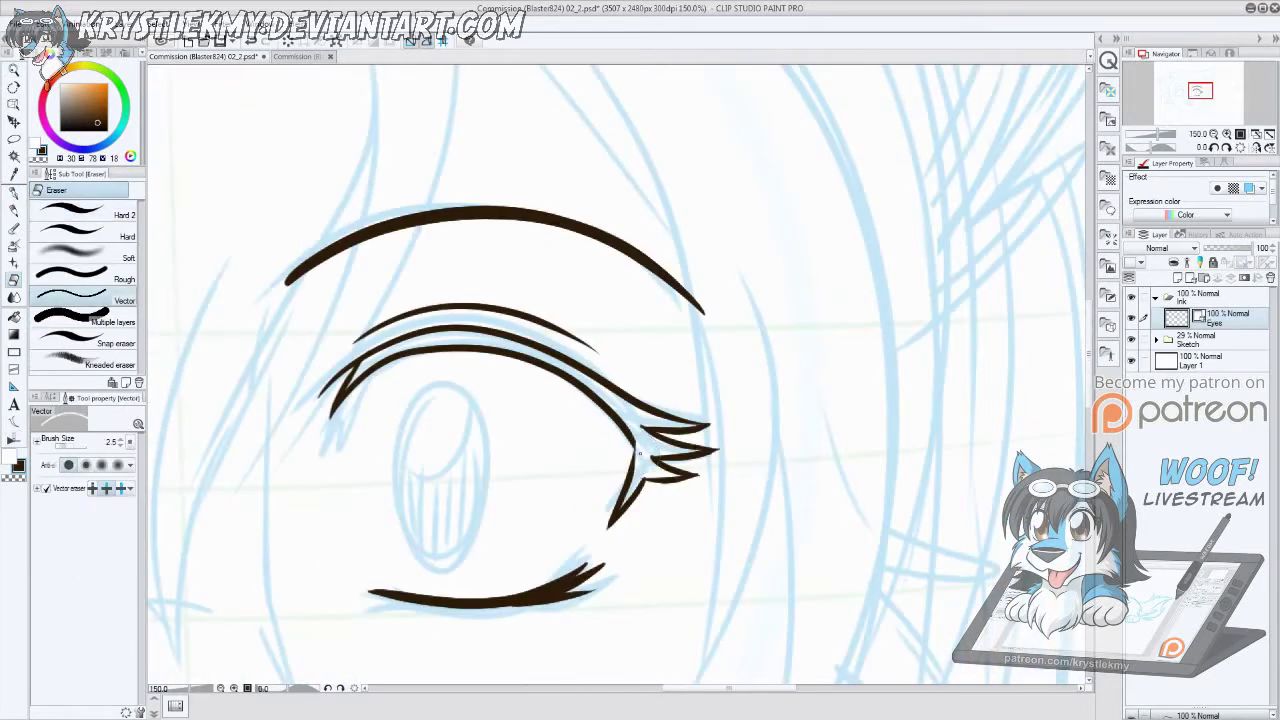
pyautogui.moveTo(692, 517); pyautogui.dragTo(706, 497)
# Step: Add a separate vector layer for the iris and draw an upright ellipse over the sketched iris of the right-hand eye
pyautogui.press('u')
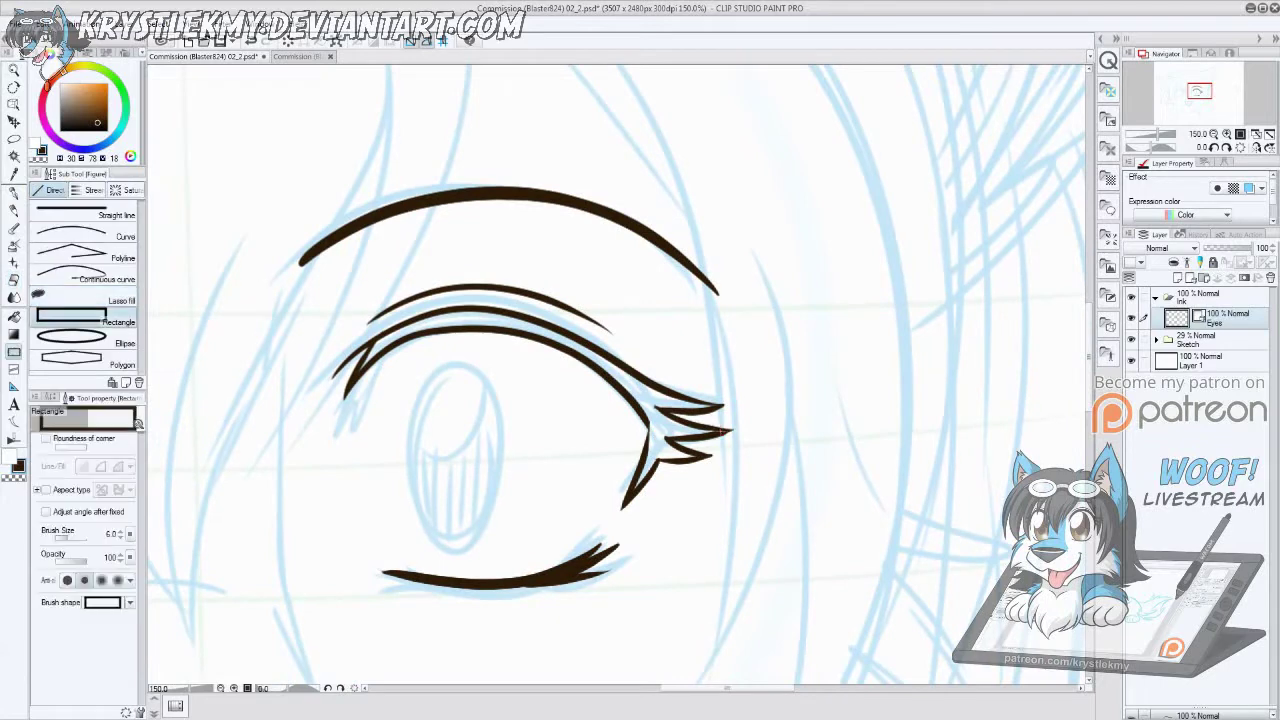
pyautogui.click(1177, 277)
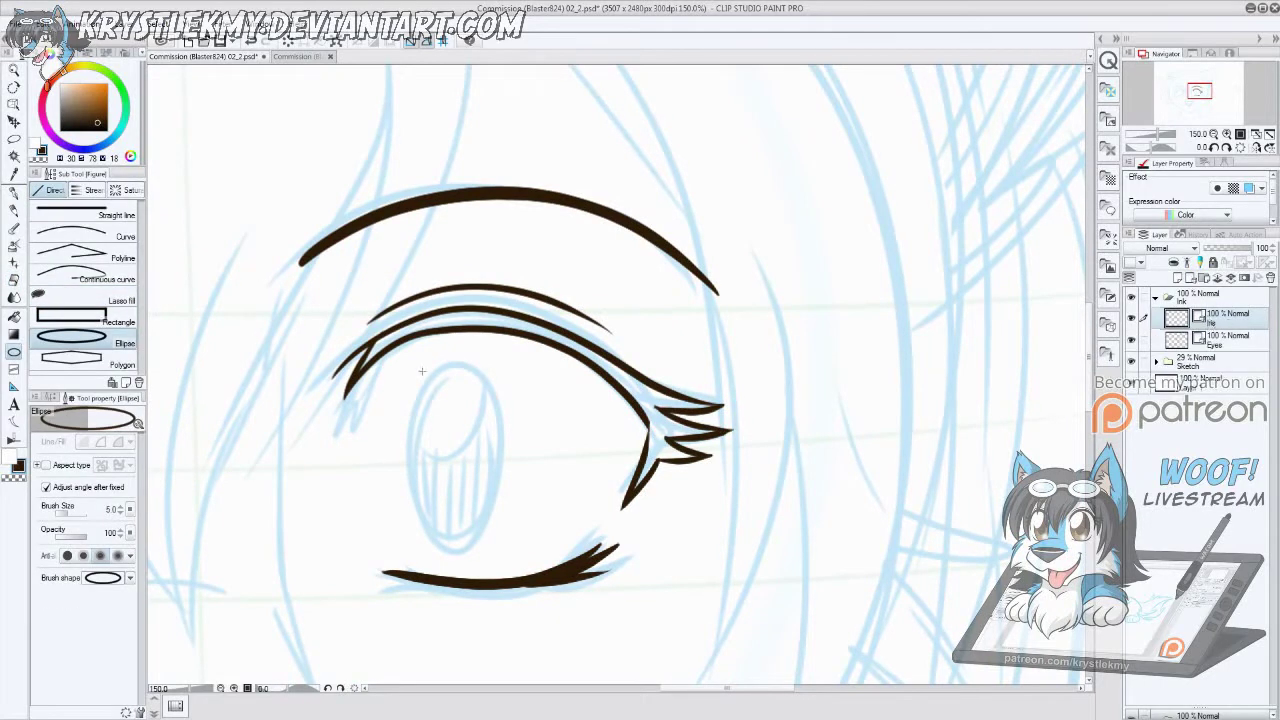
pyautogui.moveTo(421, 371); pyautogui.dragTo(509, 550)
# Step: Ink the curved highlight in the upper left of the iris and remove the ellipse segment it cuts off with the vector eraser
pyautogui.press('p')
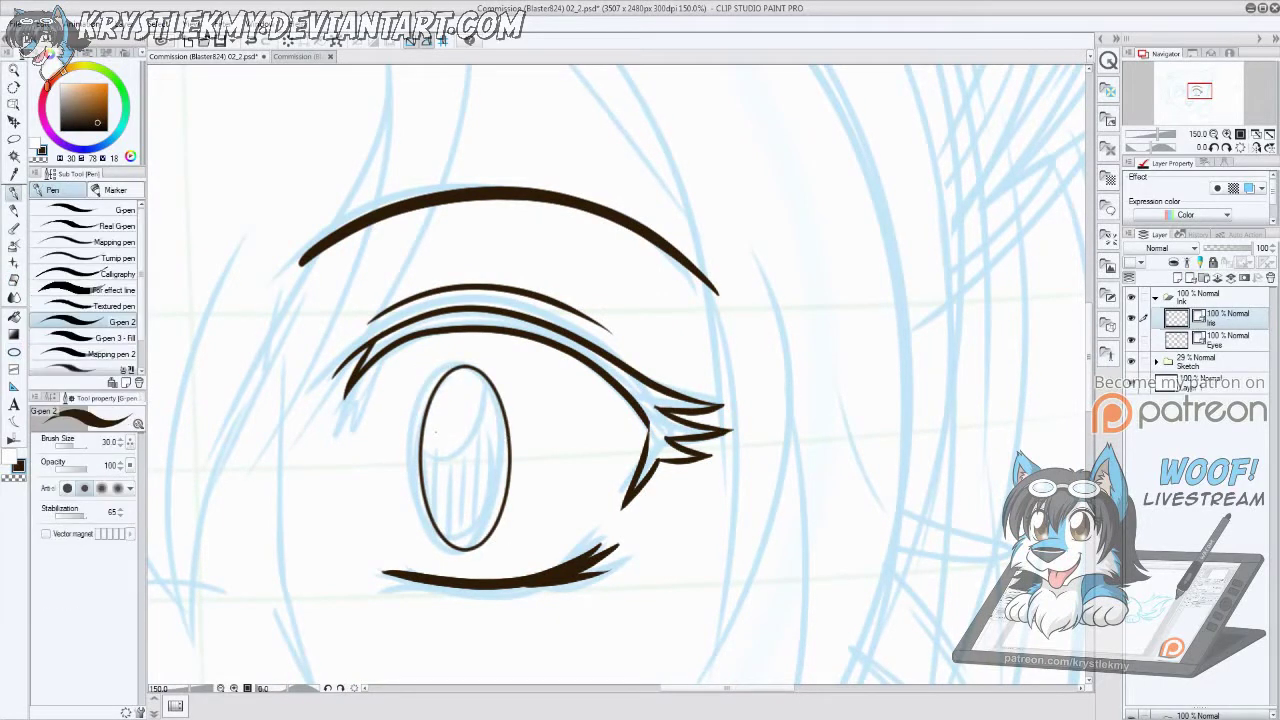
pyautogui.moveTo(420, 440)
pyautogui.mouseDown()
pyautogui.moveTo(480, 385)
pyautogui.moveTo(455, 380)
pyautogui.mouseUp()
pyautogui.hotkey('ctrl', 'z')
pyautogui.press('e')
pyautogui.click(418, 450)
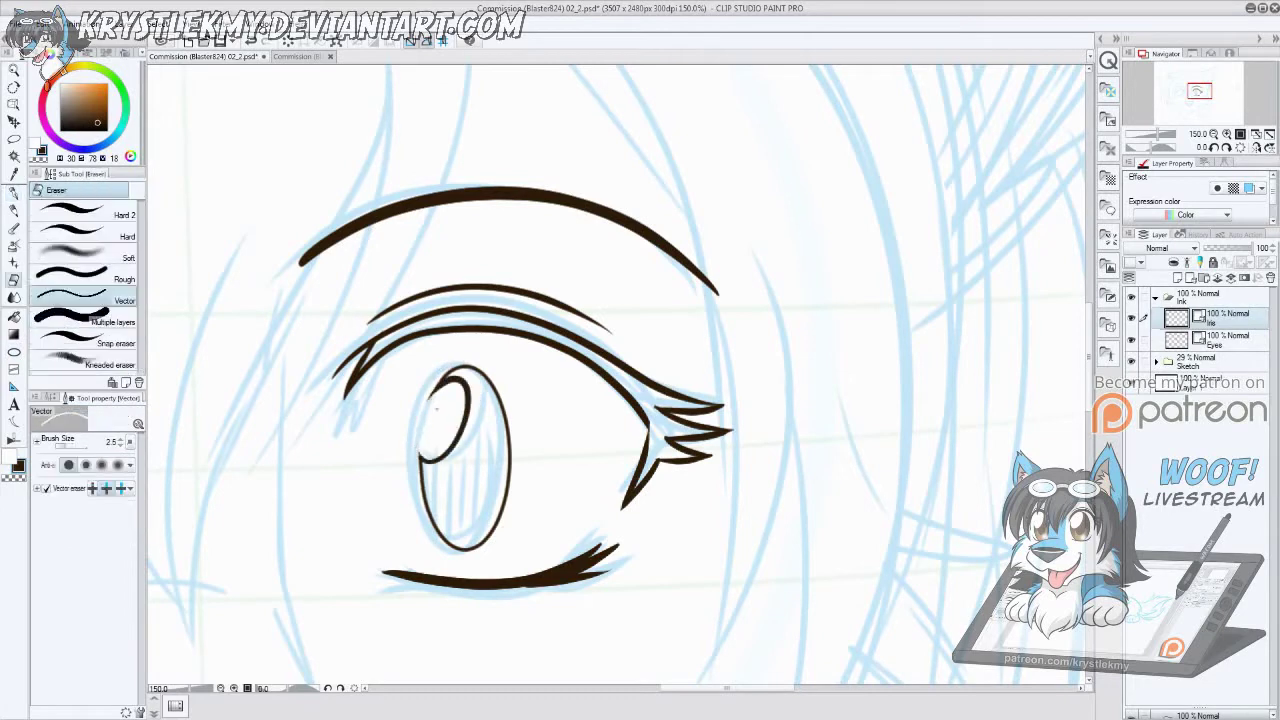
# Step: Lasso the inked eye and eyebrow on the Eyes layer, duplicate them, and place a horizontally mirrored copy over the sketched left-hand eye
pyautogui.scroll(-6, 640, 380)
pyautogui.scroll(2, 525, 440)
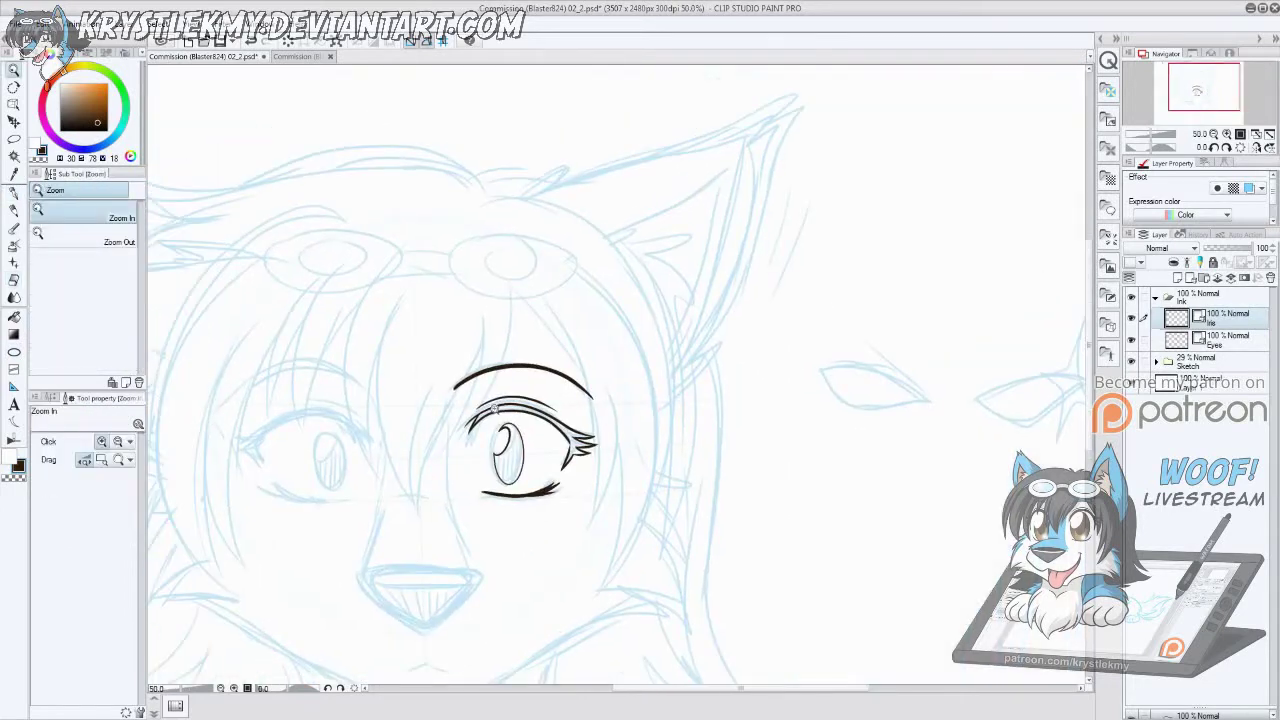
pyautogui.click(1205, 340)
pyautogui.hotkey('ctrl', 't')
pyautogui.press('Escape')
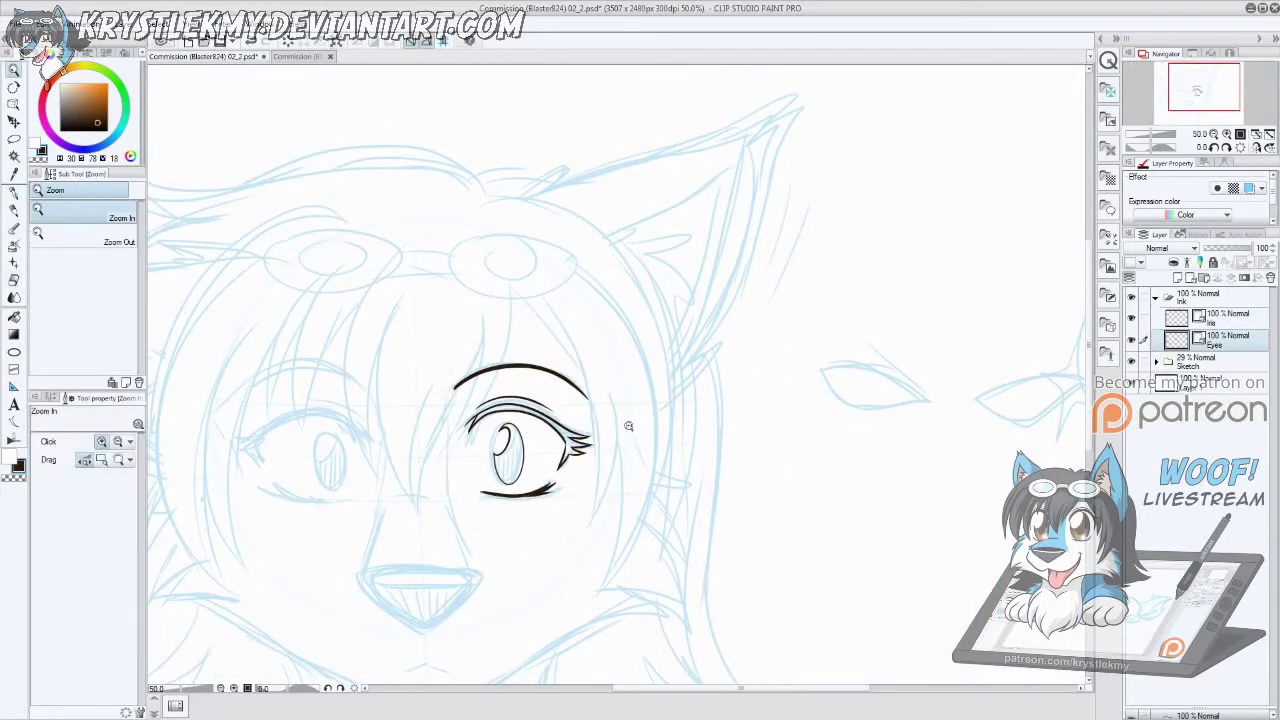
pyautogui.press('m')
pyautogui.moveTo(478, 326); pyautogui.dragTo(462, 324)
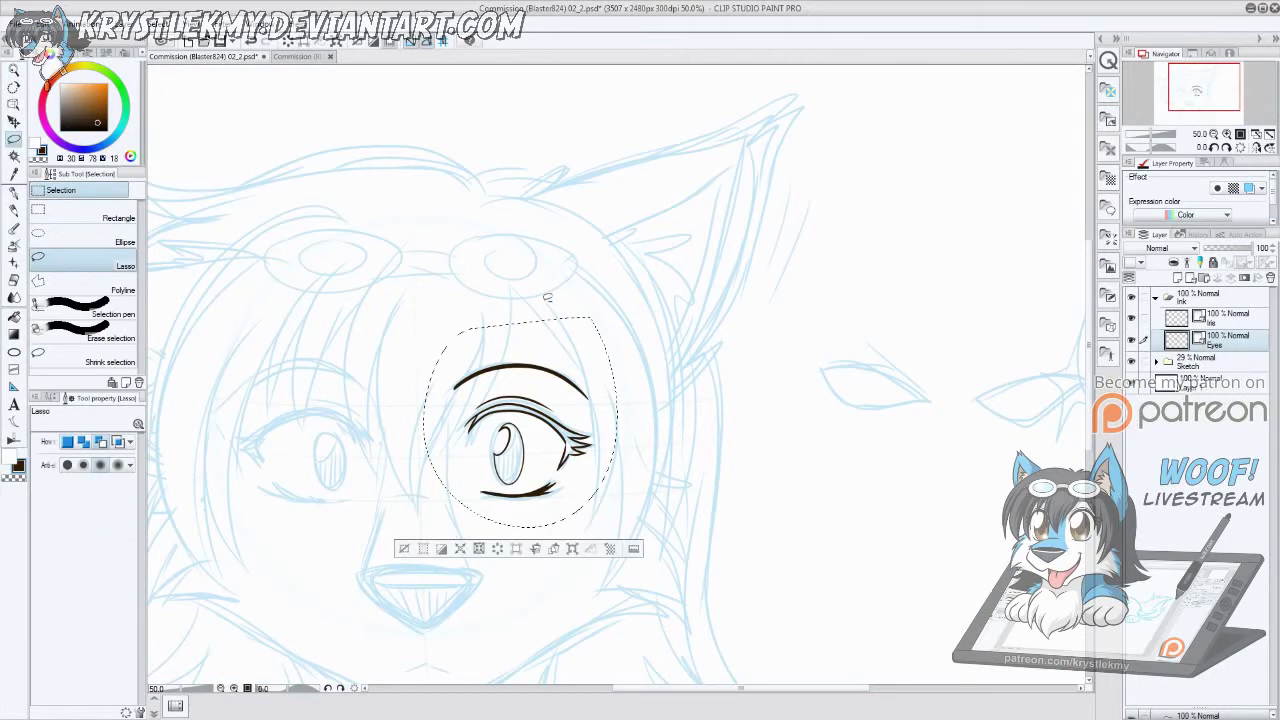
pyautogui.hotkey('ctrl', 'c')
pyautogui.hotkey('ctrl', 'v')
pyautogui.hotkey('ctrl', 't')
pyautogui.click(71, 441)
pyautogui.moveTo(513, 422); pyautogui.dragTo(299, 422)
pyautogui.press('Return')
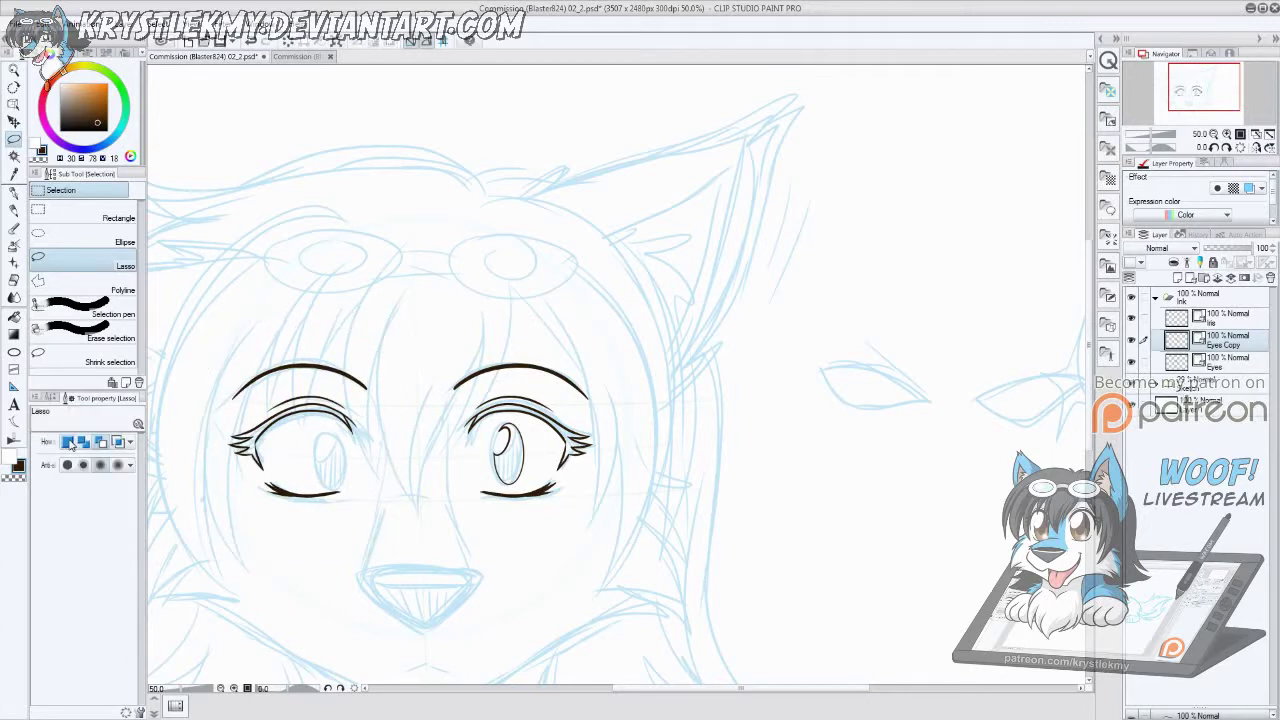
# Step: Duplicate the iris layer, move the copy into the left-hand eye, and merge it back into the original iris layer
pyautogui.moveTo(1199, 345); pyautogui.dragTo(1199, 314)
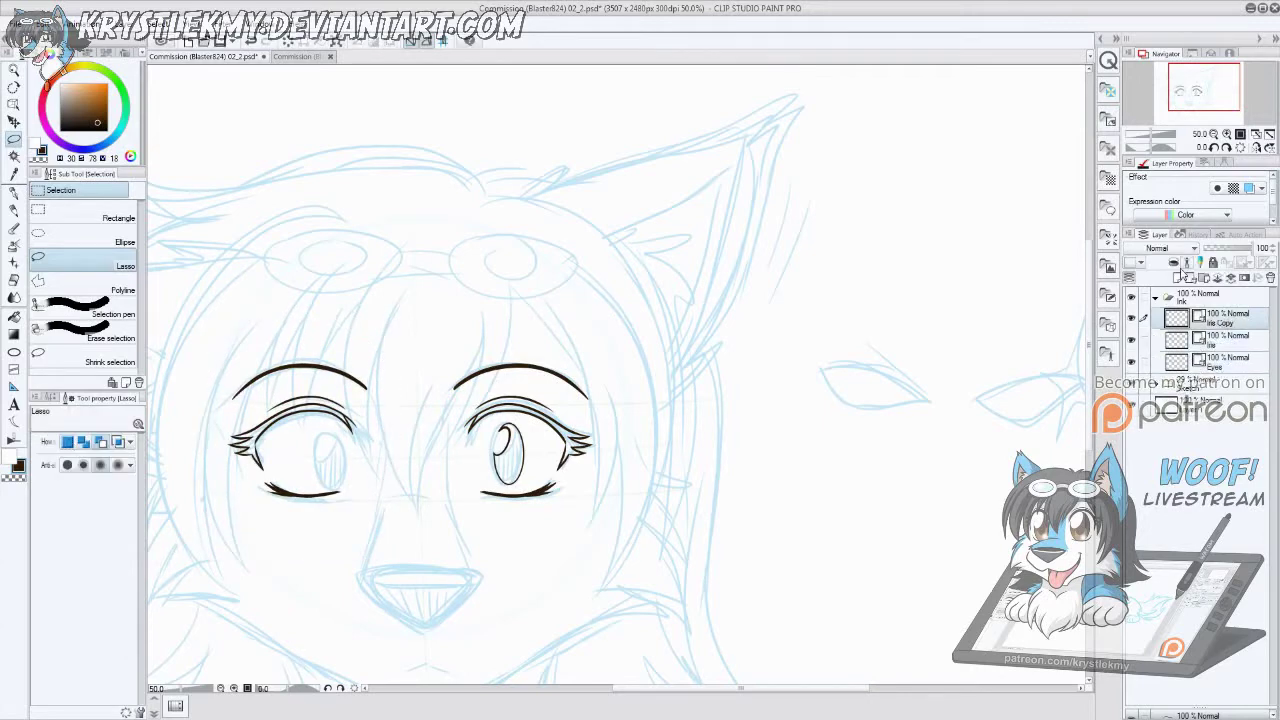
pyautogui.press('k')
pyautogui.moveTo(770, 492); pyautogui.dragTo(578, 492)
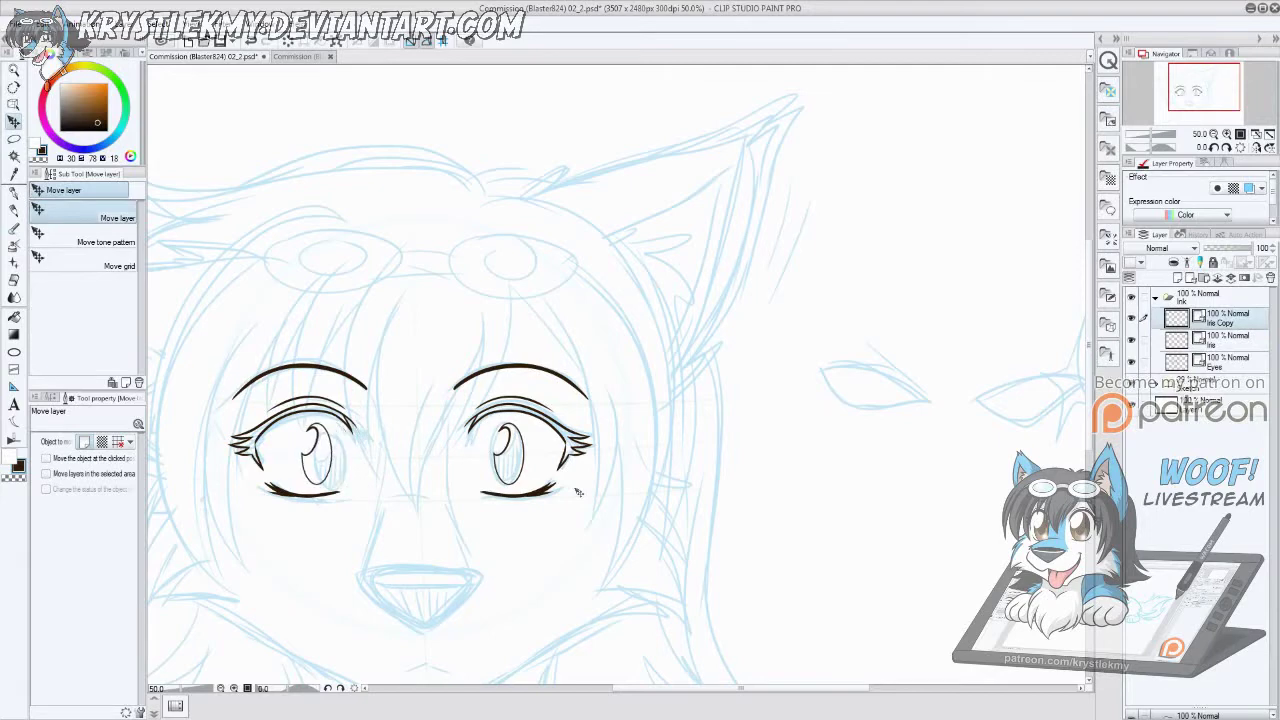
pyautogui.press('p')
pyautogui.hotkey('ctrl', 'e')
# Step: Ink the nose's curved top edge on the Eyes layer with G-pen 2, redoing the stroke until it fits
pyautogui.click(406, 573)
pyautogui.press('p')
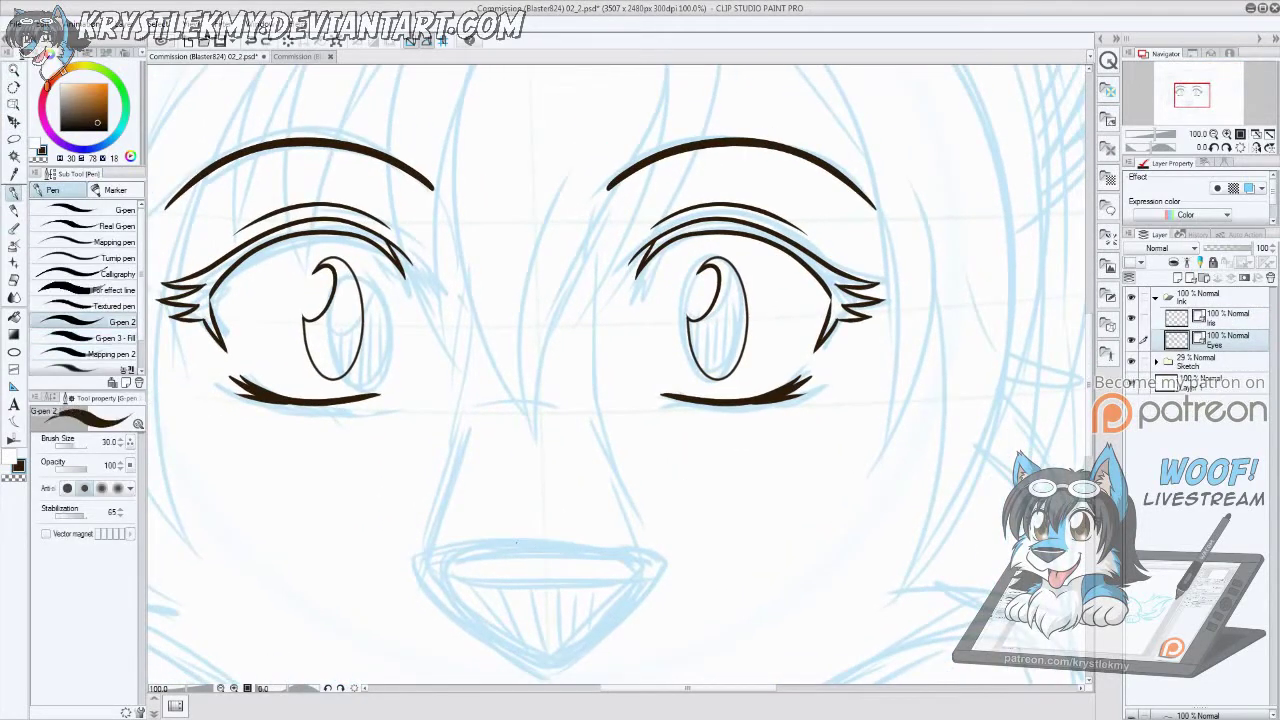
pyautogui.moveTo(400, 560)
pyautogui.mouseDown()
pyautogui.moveTo(653, 564)
pyautogui.moveTo(572, 534)
pyautogui.moveTo(663, 556)
pyautogui.mouseUp()
pyautogui.hotkey('ctrl', 'z')
pyautogui.moveTo(682, 506)
pyautogui.mouseDown()
pyautogui.moveTo(580, 613)
pyautogui.moveTo(490, 582)
pyautogui.moveTo(430, 512)
pyautogui.mouseUp()
pyautogui.hotkey('ctrl', 'z')
# Step: Ink the nose's right side from its rounded upper corner down to the bottom tip, redoing the stroke until it fits
pyautogui.moveTo(678, 500); pyautogui.dragTo(565, 625)
pyautogui.hotkey('ctrl', 'z')
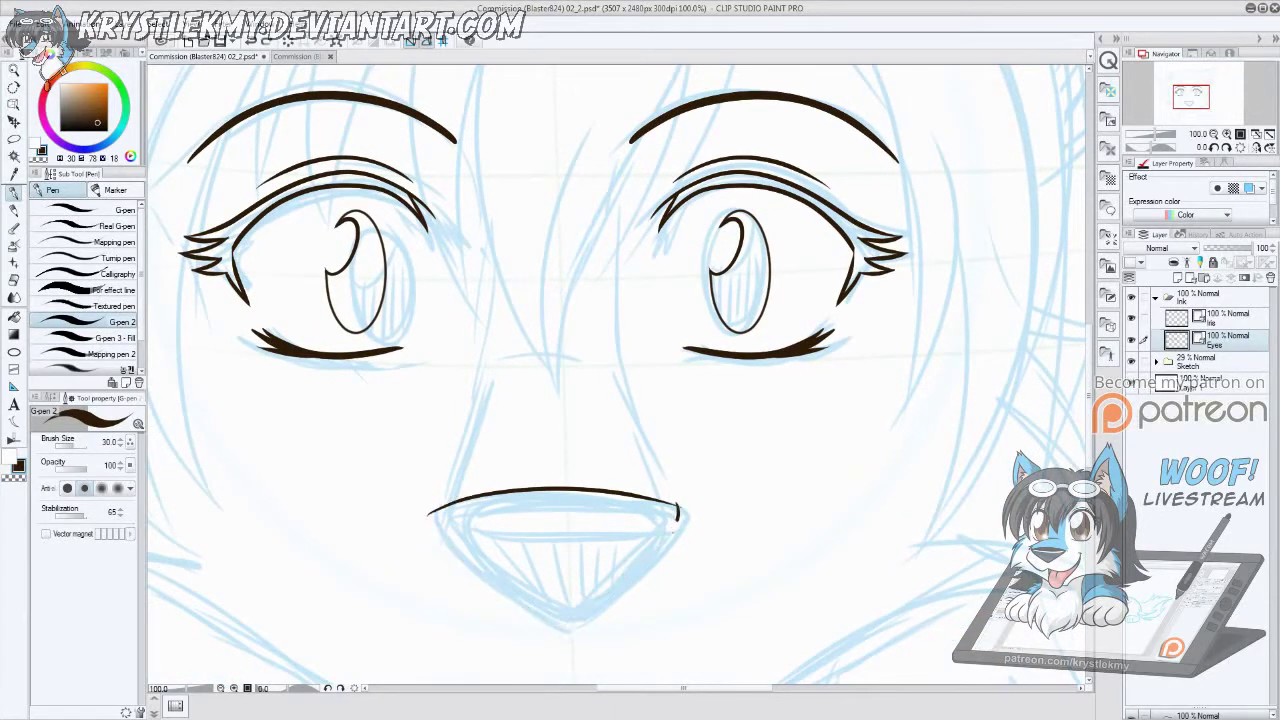
pyautogui.moveTo(678, 503)
pyautogui.mouseDown()
pyautogui.moveTo(565, 625)
pyautogui.moveTo(676, 522)
pyautogui.moveTo(562, 622)
pyautogui.mouseUp()
pyautogui.hotkey('ctrl', 'z')
pyautogui.hotkey('ctrl', 'z')
pyautogui.moveTo(679, 506); pyautogui.dragTo(579, 620)
pyautogui.hotkey('ctrl', 'z')
pyautogui.moveTo(681, 508); pyautogui.dragTo(609, 592)
# Step: Lasso the nose's right side line, duplicate it, and place a horizontally mirrored copy as the nose's left side
pyautogui.press('m')
pyautogui.moveTo(700, 495); pyautogui.dragTo(560, 645)
pyautogui.hotkey('ctrl', 'c')
pyautogui.hotkey('ctrl', 'v')
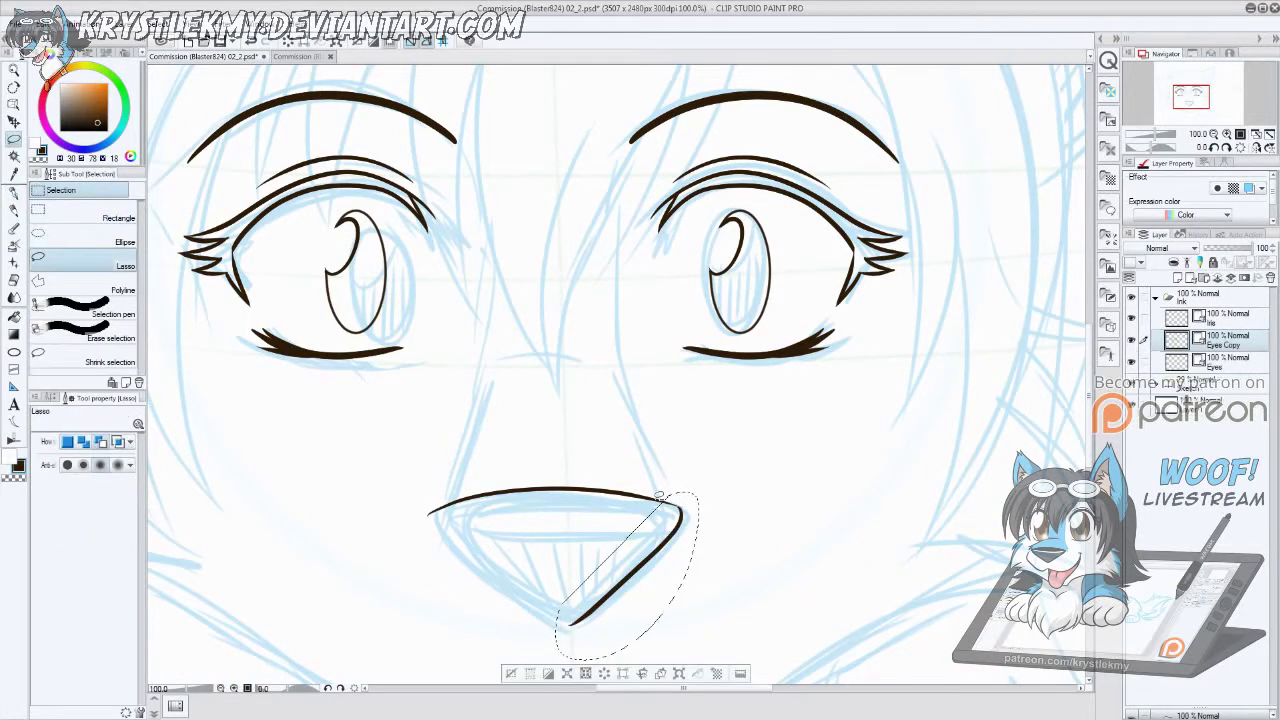
pyautogui.hotkey('ctrl', 't')
pyautogui.click(72, 441)
pyautogui.moveTo(627, 560); pyautogui.dragTo(514, 560)
pyautogui.press('Return')
# Step: Join the nose's top edge to its left side and erase the line end overhanging the upper left corner with the Hard 2 eraser
pyautogui.press('p')
pyautogui.scroll(3, 520, 540)
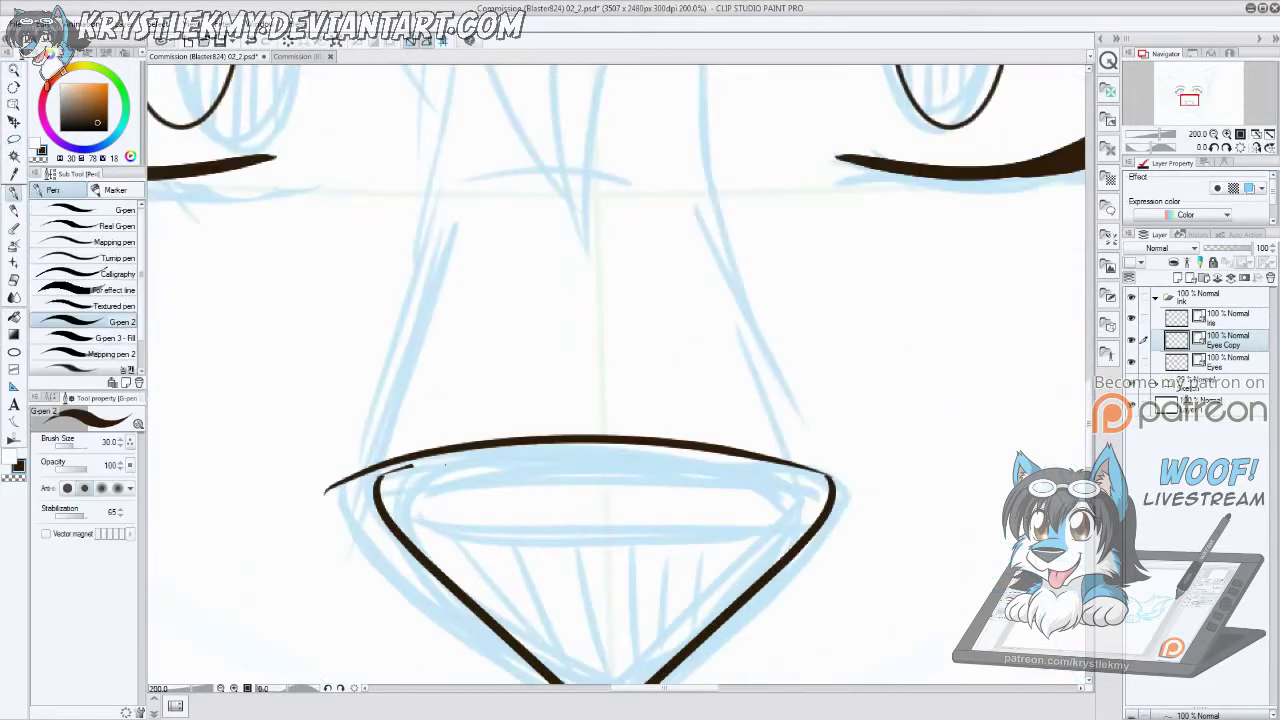
pyautogui.press('e')
pyautogui.press('e')
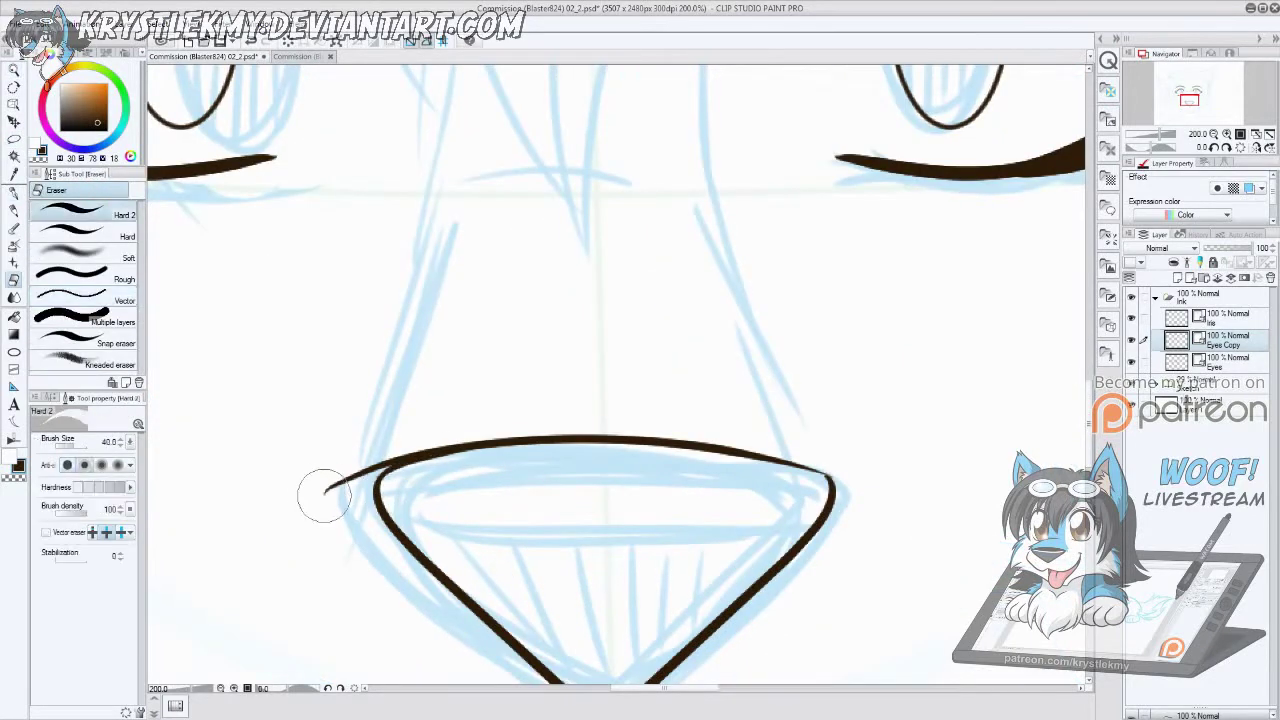
pyautogui.moveTo(328, 489); pyautogui.dragTo(354, 457)
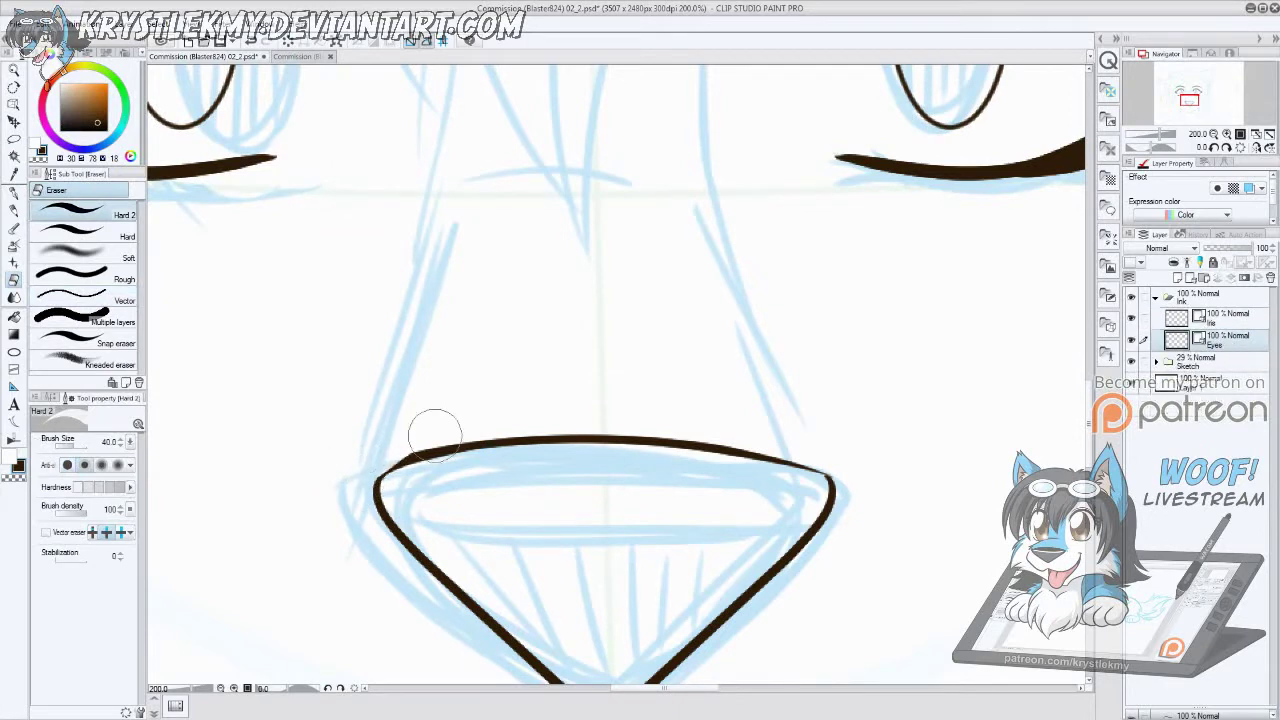
pyautogui.press('p')
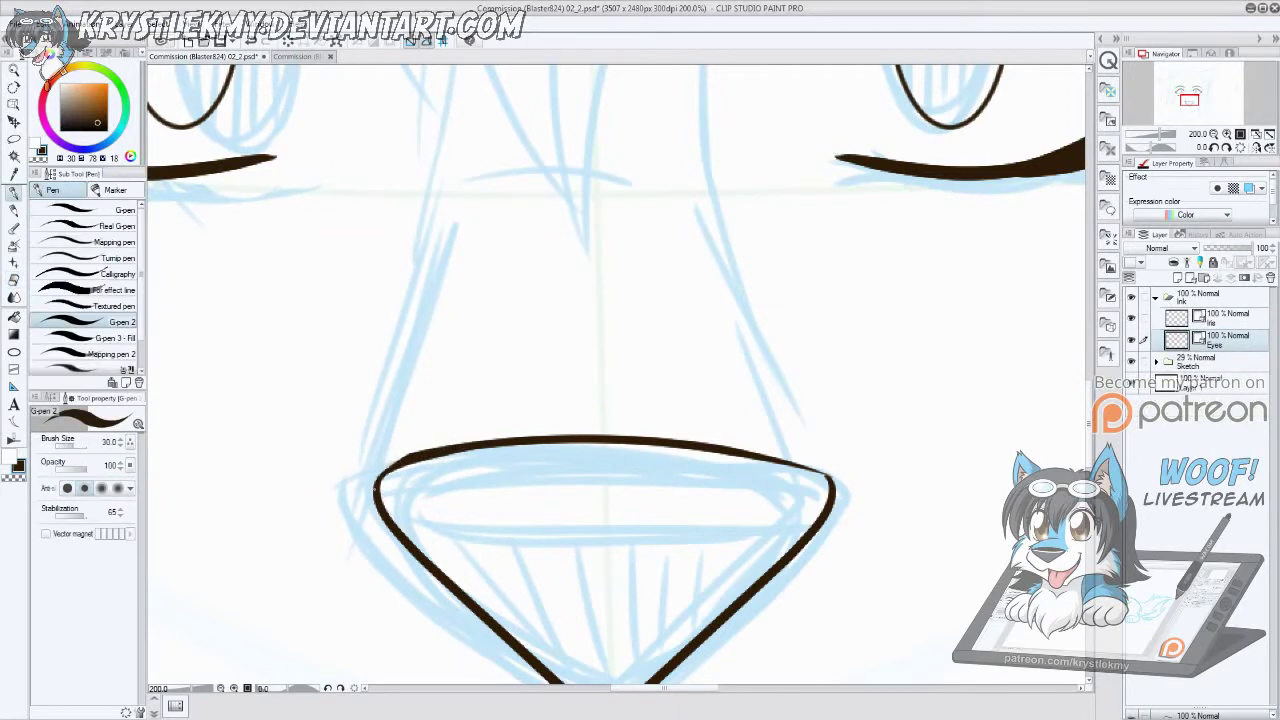
# Step: Ink the short slanted left half of the mouth below the nose with G-pen 2, redoing the stroke until it fits
pyautogui.moveTo(815, 465); pyautogui.dragTo(837, 340)
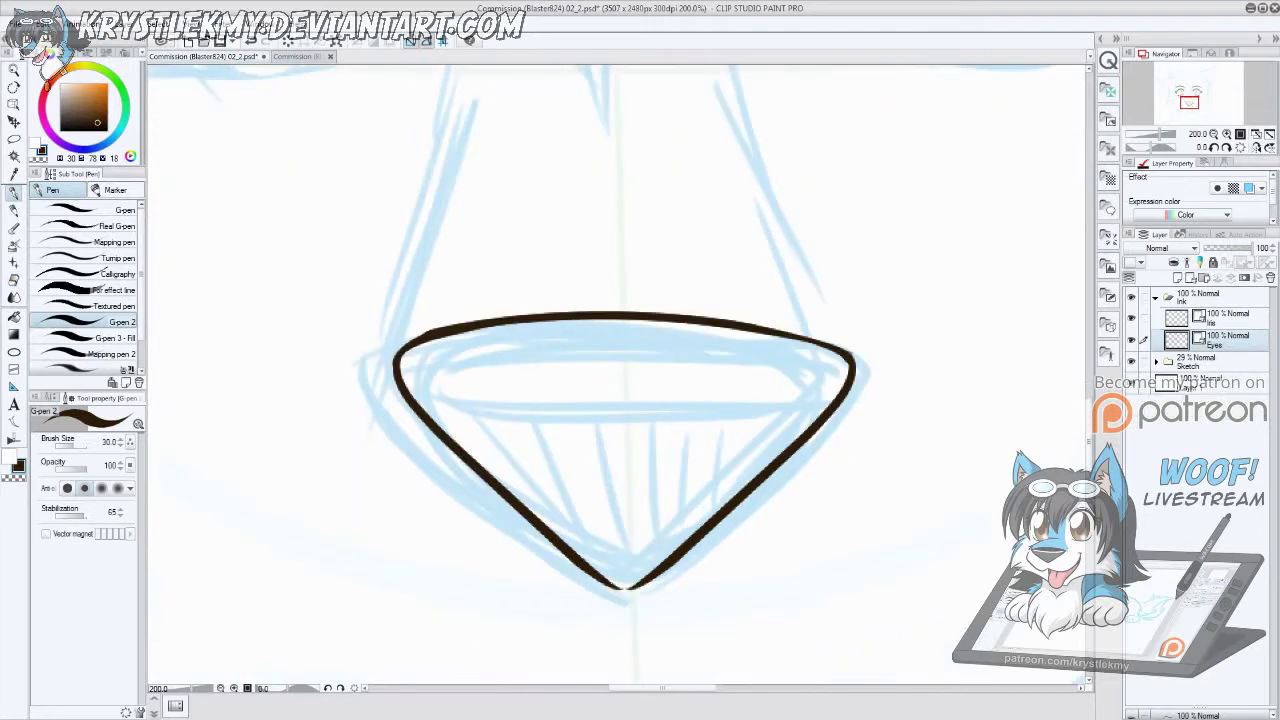
pyautogui.scroll(-4, 650, 580)
pyautogui.scroll(3, 684, 615)
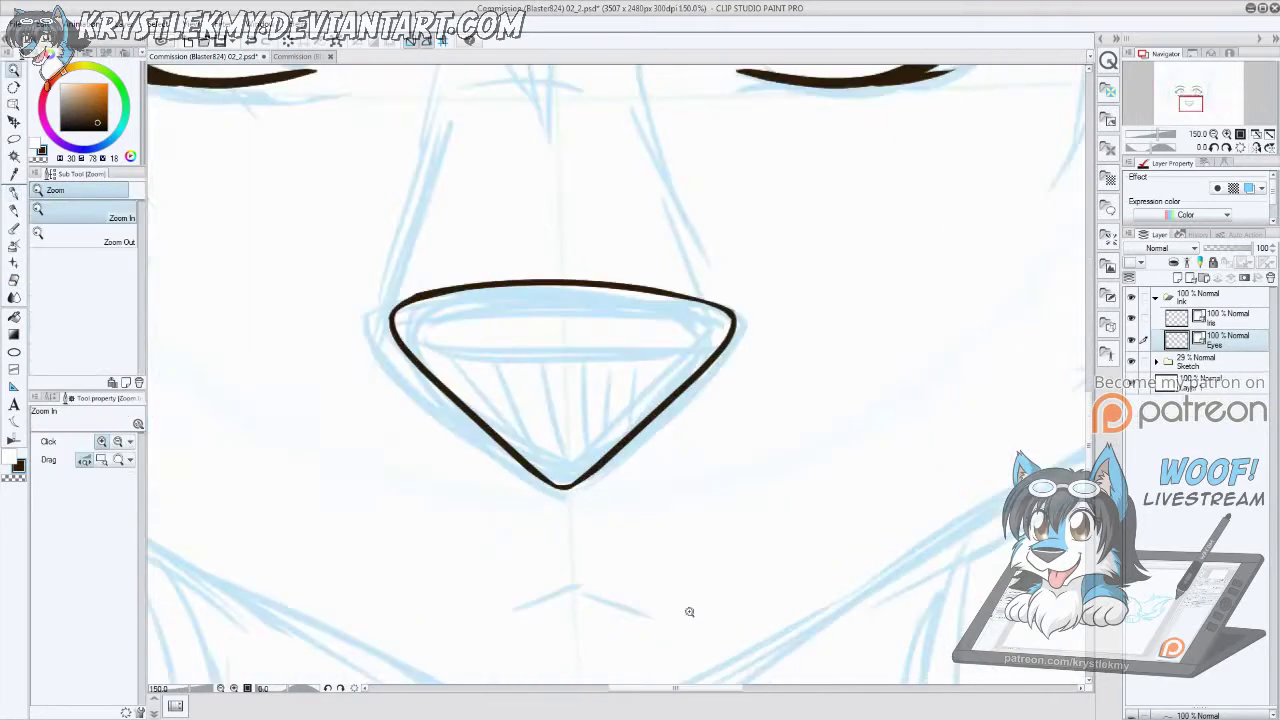
pyautogui.hotkey('shift', 'Tab')
pyautogui.moveTo(508, 611)
pyautogui.mouseDown()
pyautogui.moveTo(640, 606)
pyautogui.moveTo(617, 612)
pyautogui.mouseUp()
pyautogui.hotkey('ctrl', 'z')
pyautogui.hotkey('ctrl', 'z')
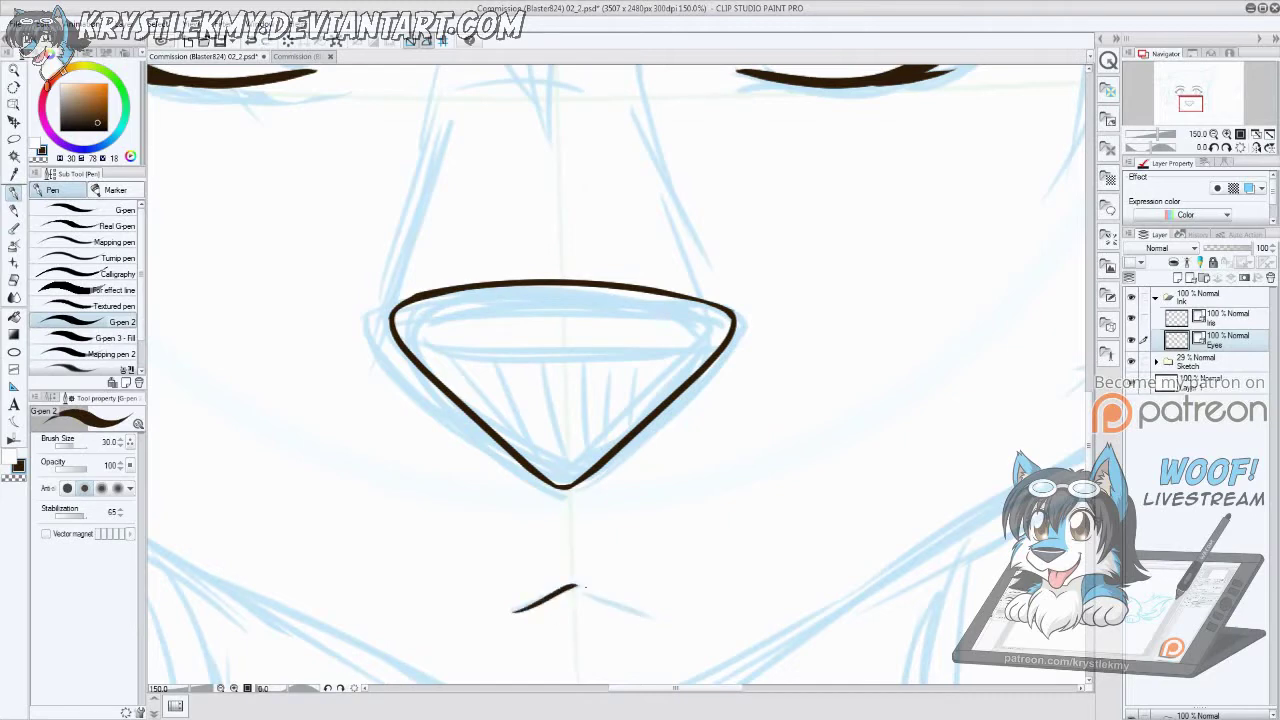
# Step: Lasso the mouth's left line, duplicate it, and place a horizontally mirrored copy as the mouth's right half
pyautogui.press('m')
pyautogui.moveTo(543, 571); pyautogui.dragTo(571, 545)
pyautogui.hotkey('ctrl', 't')
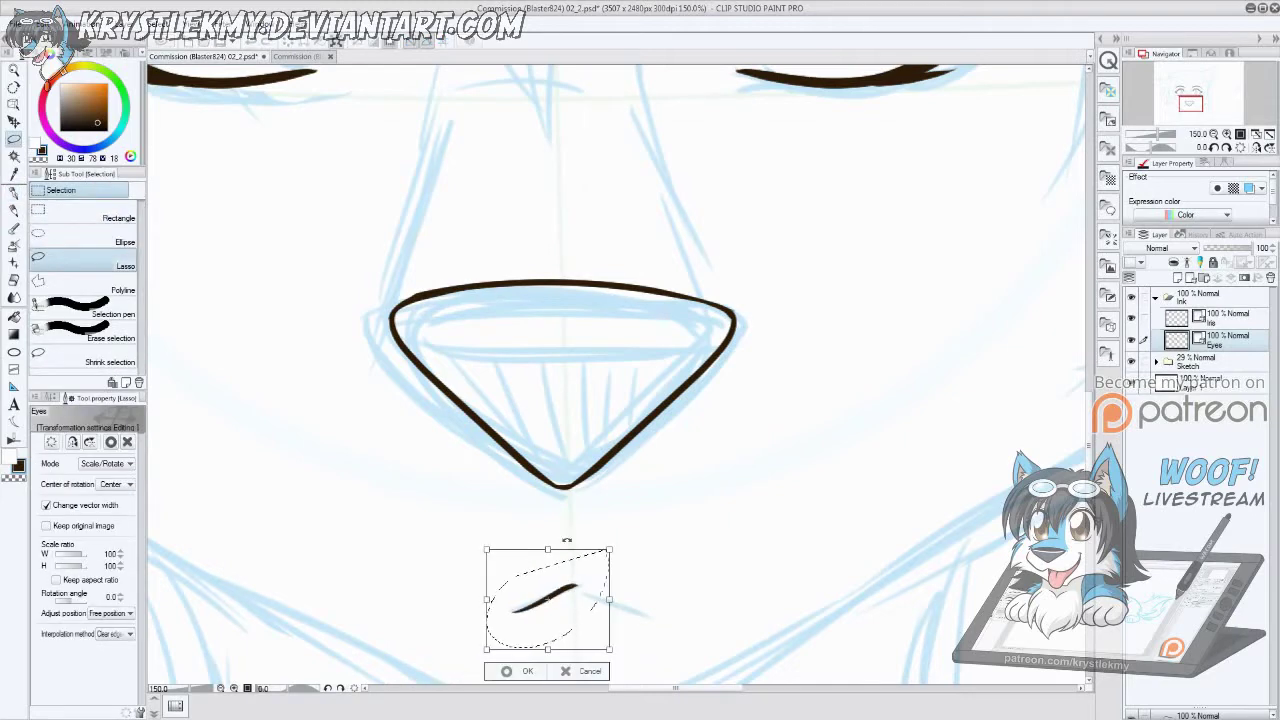
pyautogui.press('Escape')
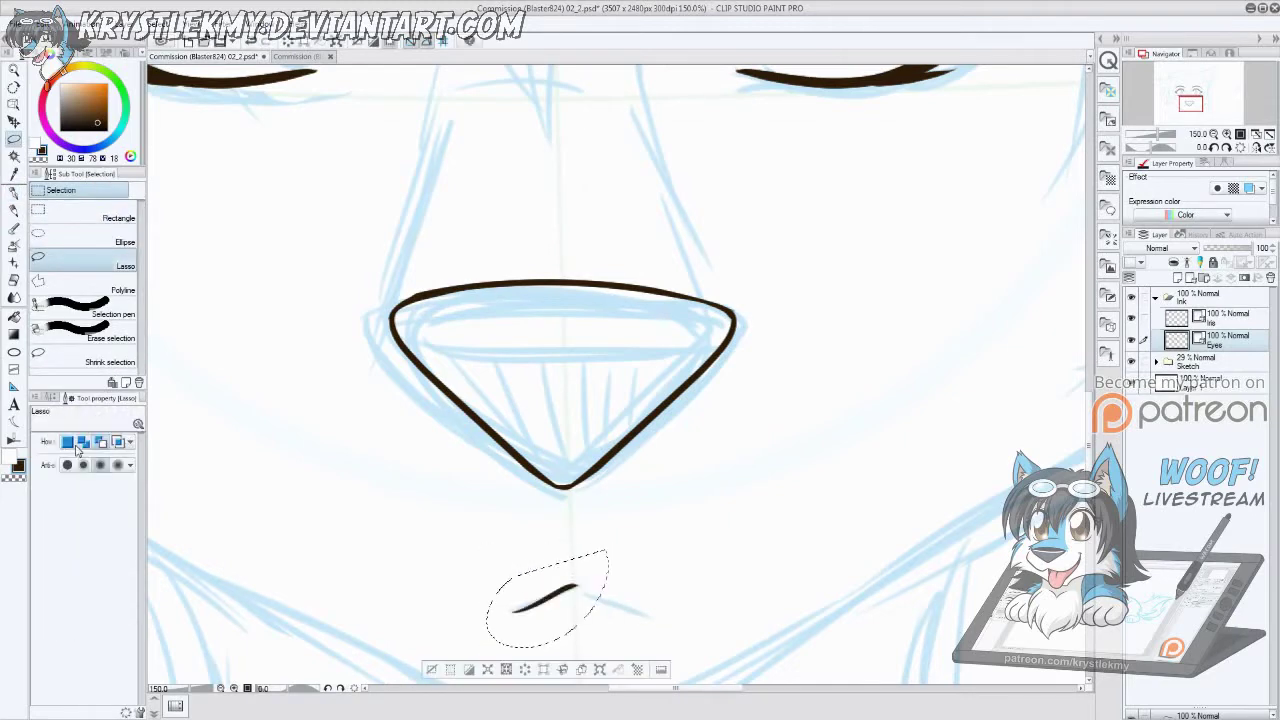
pyautogui.hotkey('ctrl', 'c')
pyautogui.hotkey('ctrl', 'v')
pyautogui.hotkey('ctrl', 't')
pyautogui.click(72, 441)
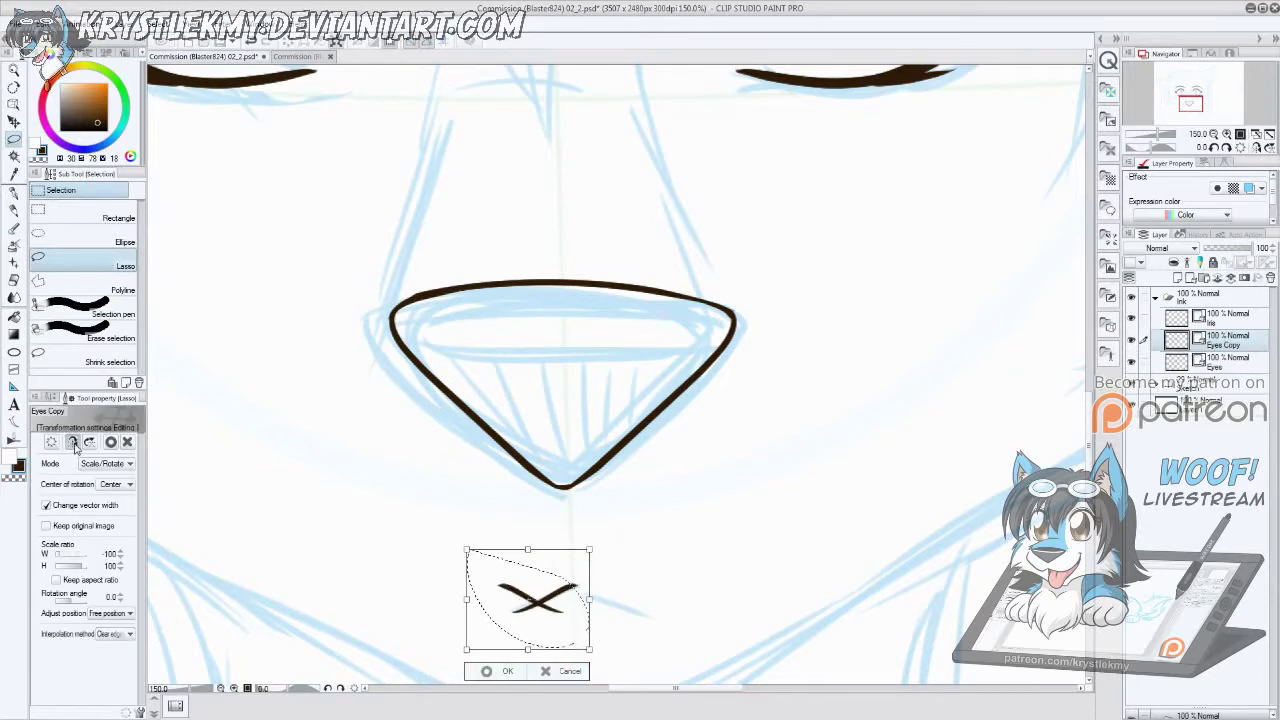
pyautogui.moveTo(600, 560)
pyautogui.mouseDown()
pyautogui.moveTo(555, 553)
pyautogui.moveTo(640, 548)
pyautogui.moveTo(576, 581)
pyautogui.mouseUp()
pyautogui.press('Return')
# Step: Merge the mirrored mouth copy into the Eyes layer, center the whole mouth under the nose, and clear the selection
pyautogui.press('m')
pyautogui.press('m')
pyautogui.press('m')
pyautogui.press('k')
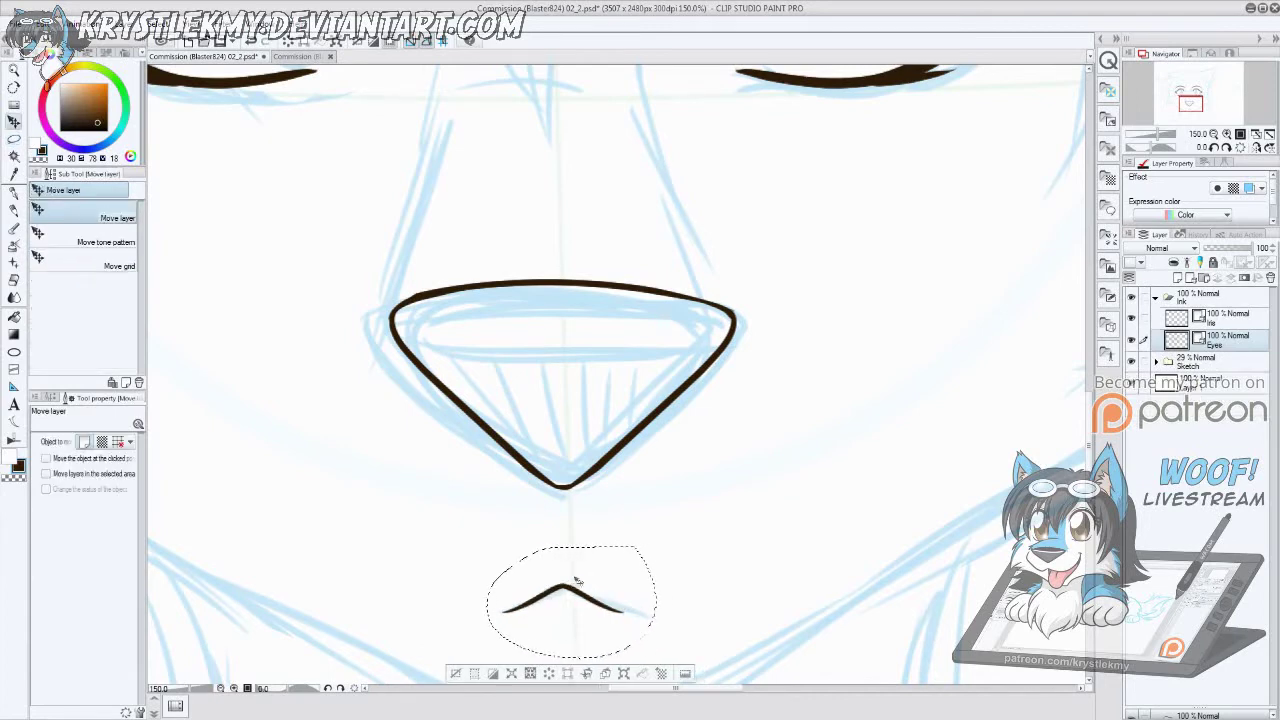
pyautogui.hotkey('ctrl', 'd')
pyautogui.scroll(-5, 576, 581)
pyautogui.click(1131, 360)
pyautogui.click(1131, 360)
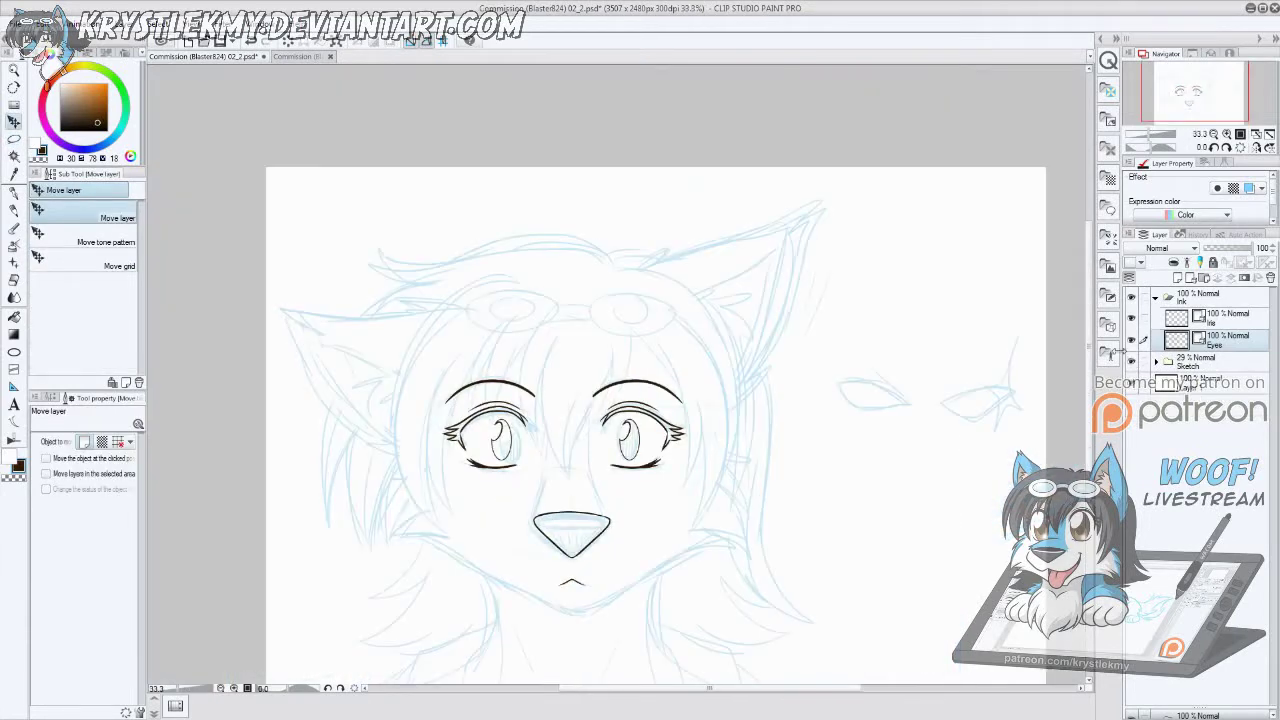
# Step: Create a layer named Skin above the iris layer and ink the right cheek fur, jaw line and chin tufts with G-pen 2
pyautogui.keyDown('ctrl'); pyautogui.click(568, 473); pyautogui.keyUp('ctrl')
pyautogui.press('p')
pyautogui.click(1215, 315)
pyautogui.click(1177, 277)
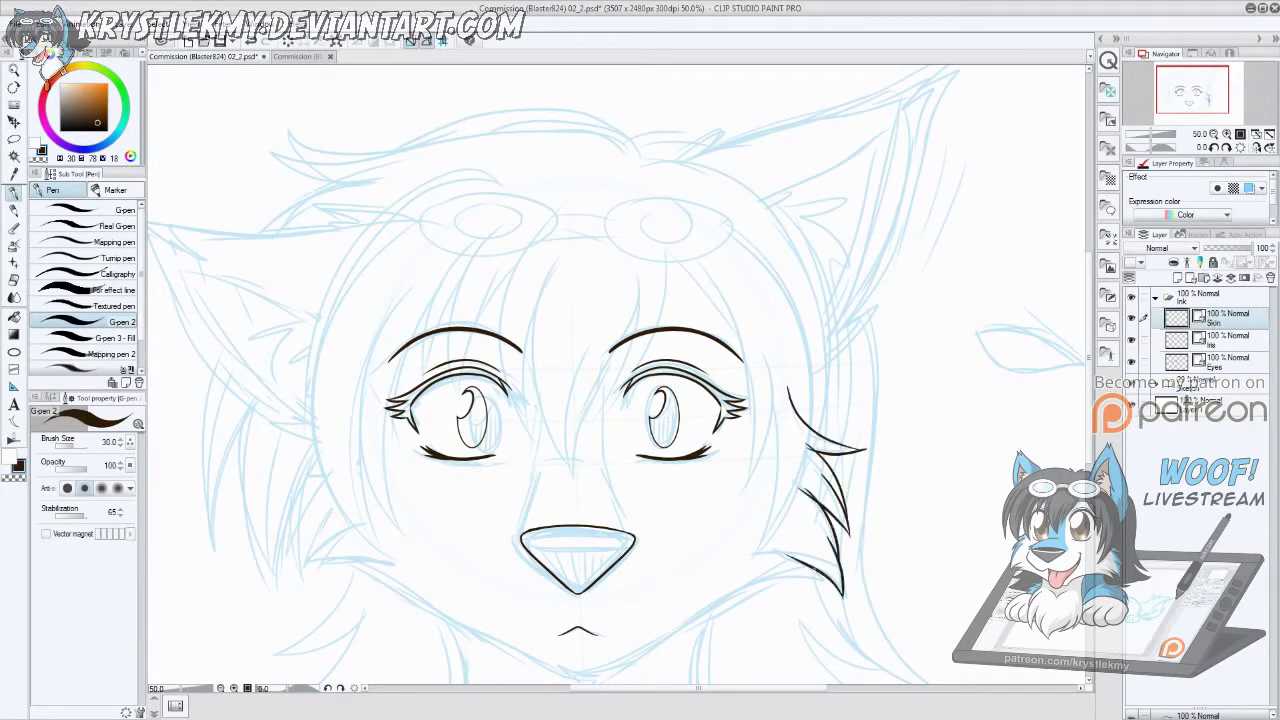
pyautogui.moveTo(744, 592); pyautogui.dragTo(594, 666)
pyautogui.moveTo(680, 608); pyautogui.dragTo(686, 566)
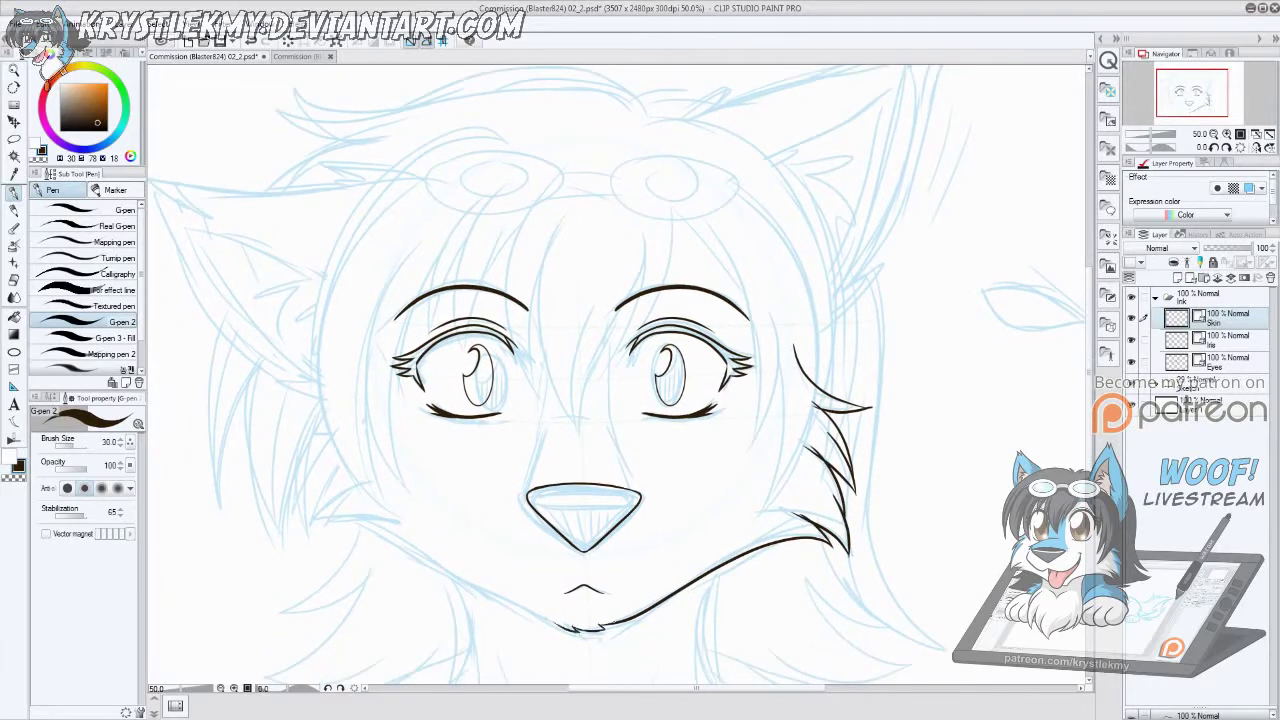
# Step: Trim the overlapping line ends where the jaw line meets the chin tufts with the Vector eraser
pyautogui.press('e')
pyautogui.scroll(5, 715, 598)
pyautogui.moveTo(715, 598); pyautogui.dragTo(861, 431)
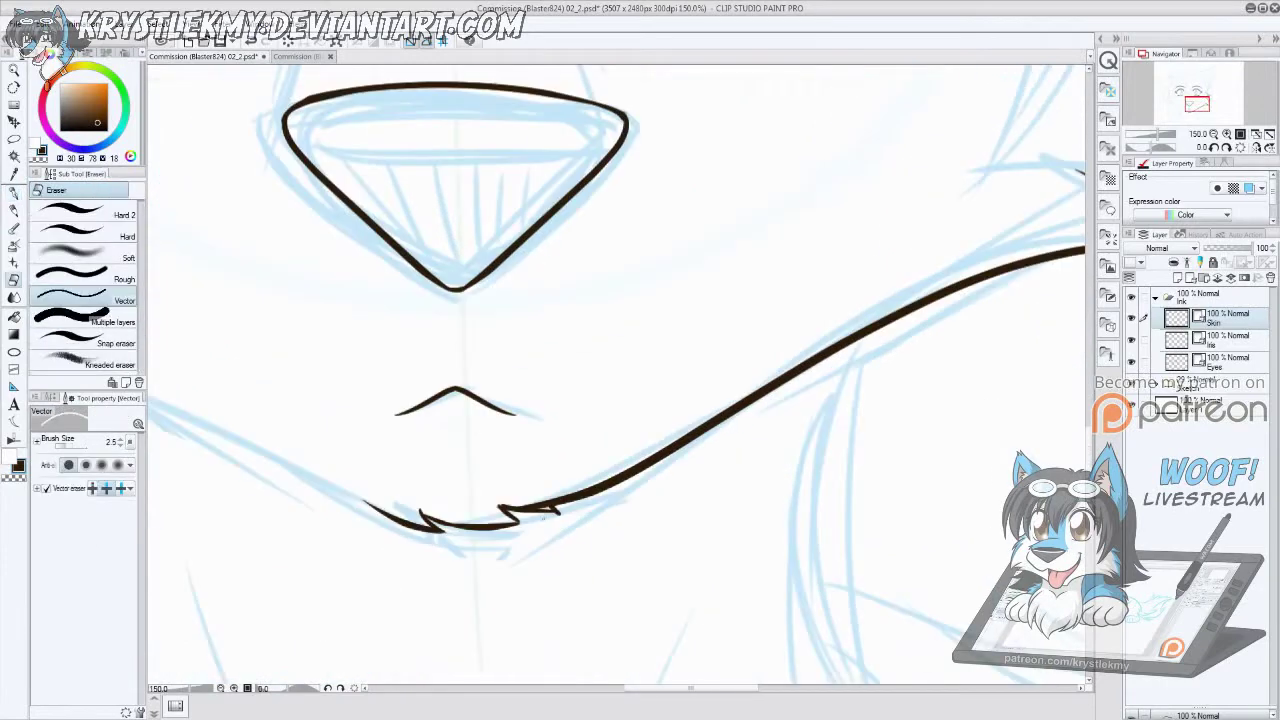
pyautogui.scroll(5, 506, 488)
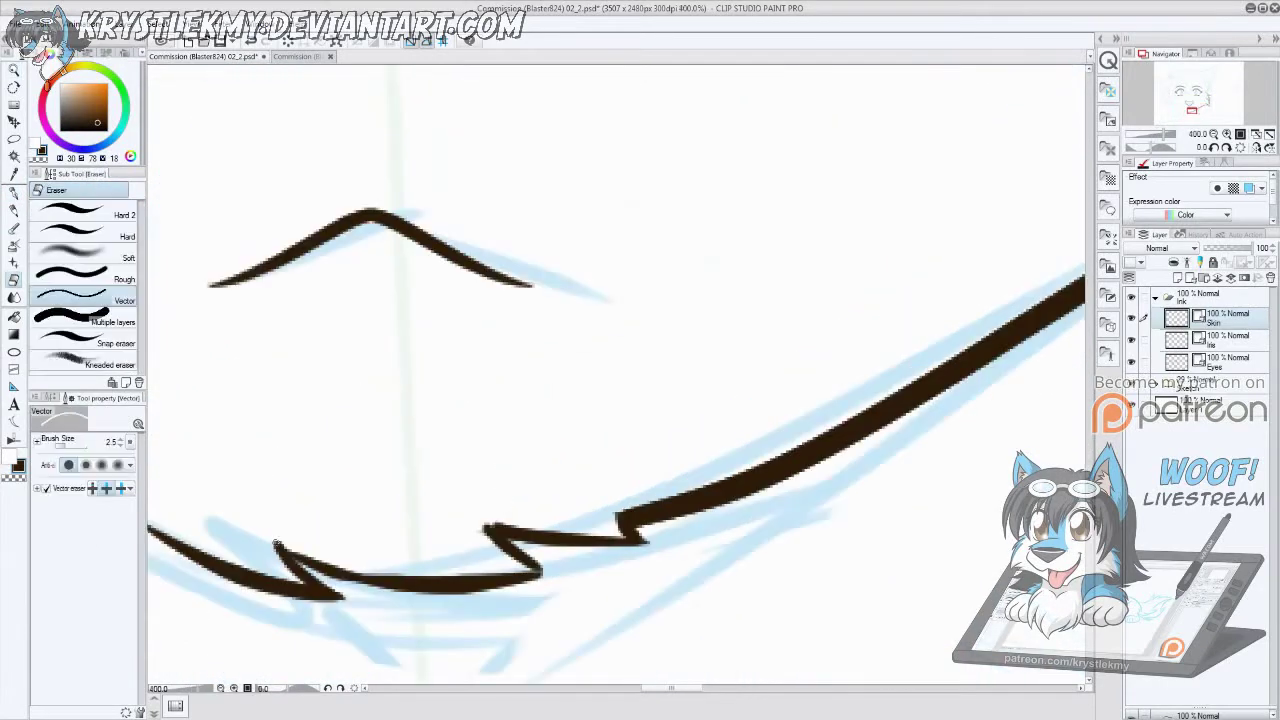
pyautogui.scroll(-5, 341, 530)
# Step: Trim the overhanging line ends between the right cheek's fur tufts with the Vector eraser and clean the tips with Hard 2
pyautogui.moveTo(341, 530); pyautogui.dragTo(420, 640)
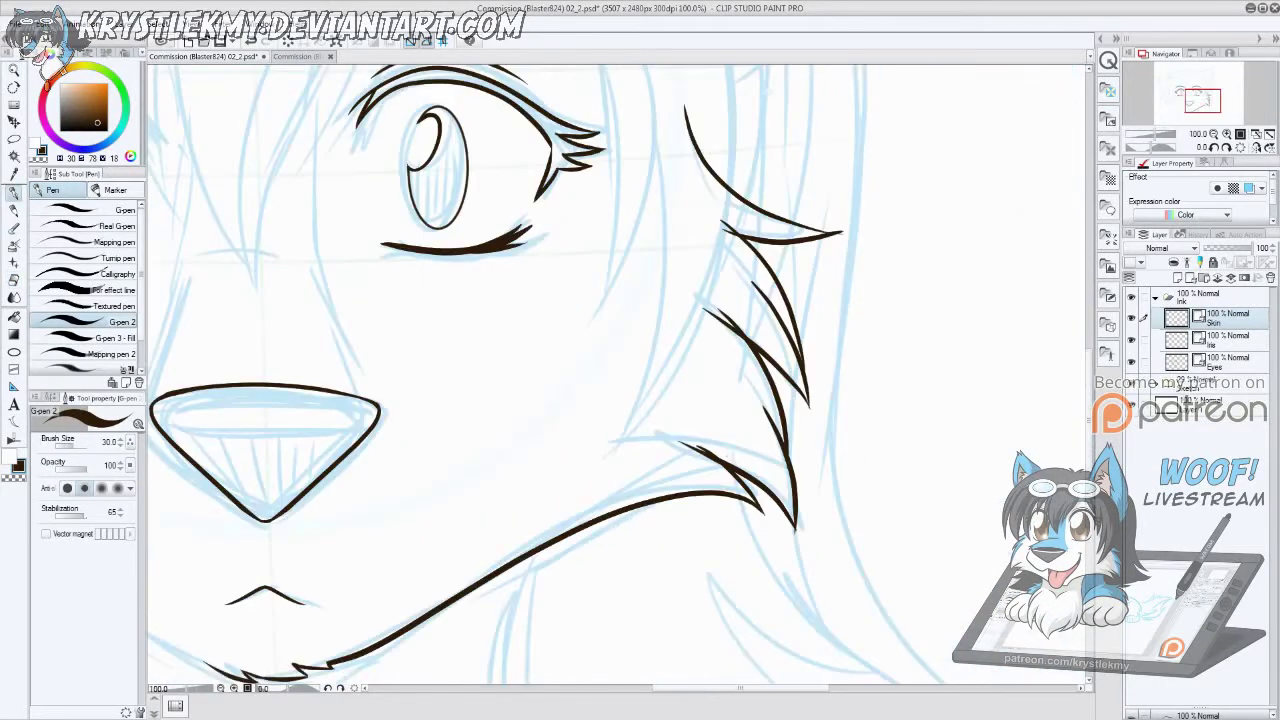
pyautogui.click(641, 283)
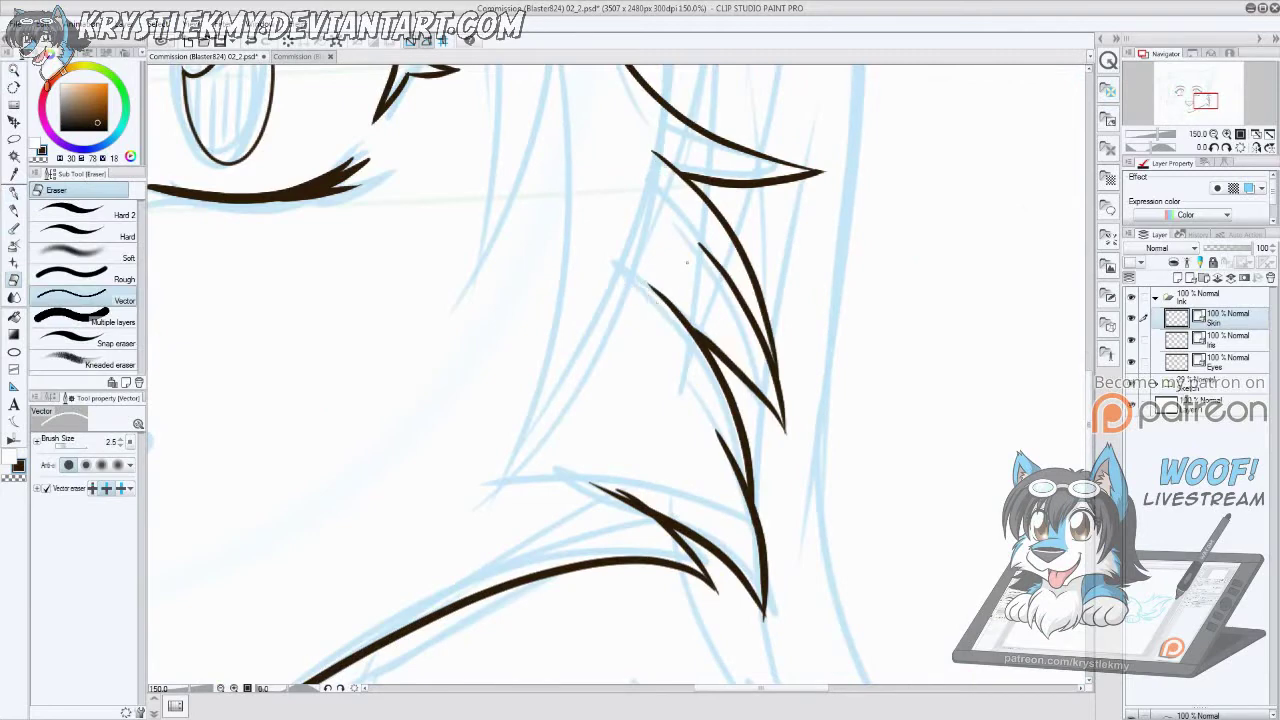
pyautogui.click(618, 494)
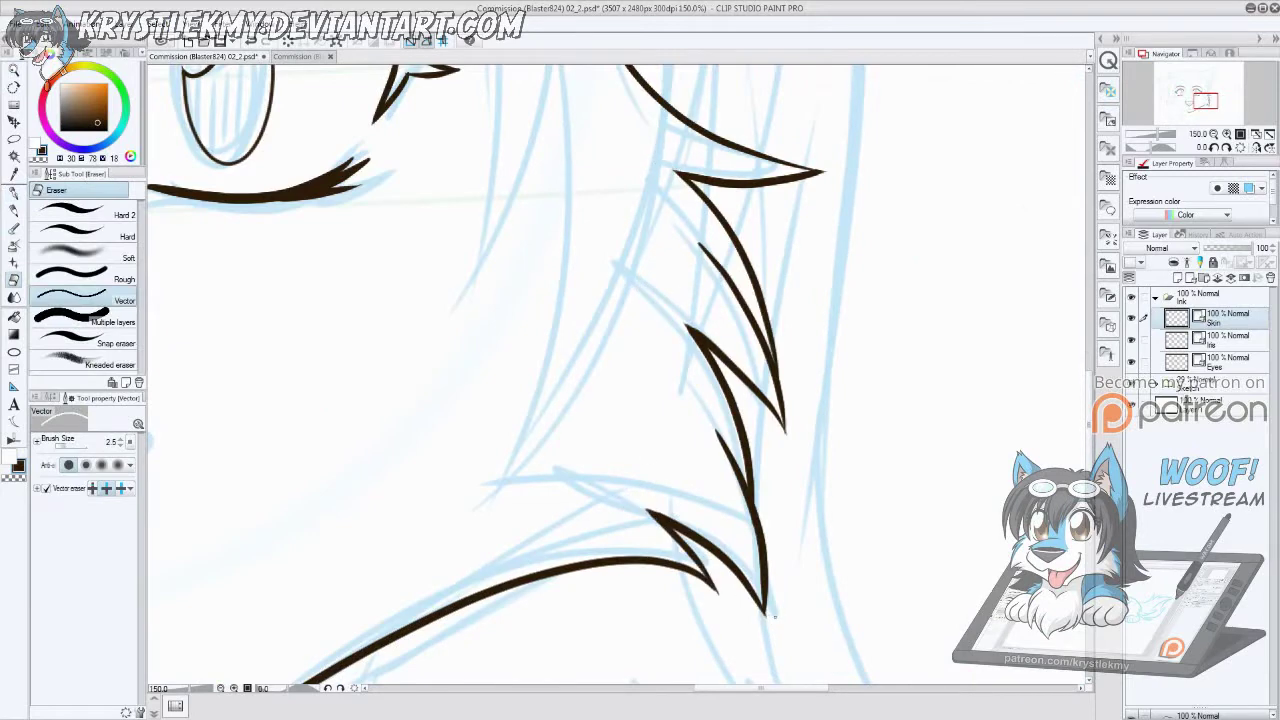
pyautogui.scroll(5, 766, 614)
pyautogui.press('e')
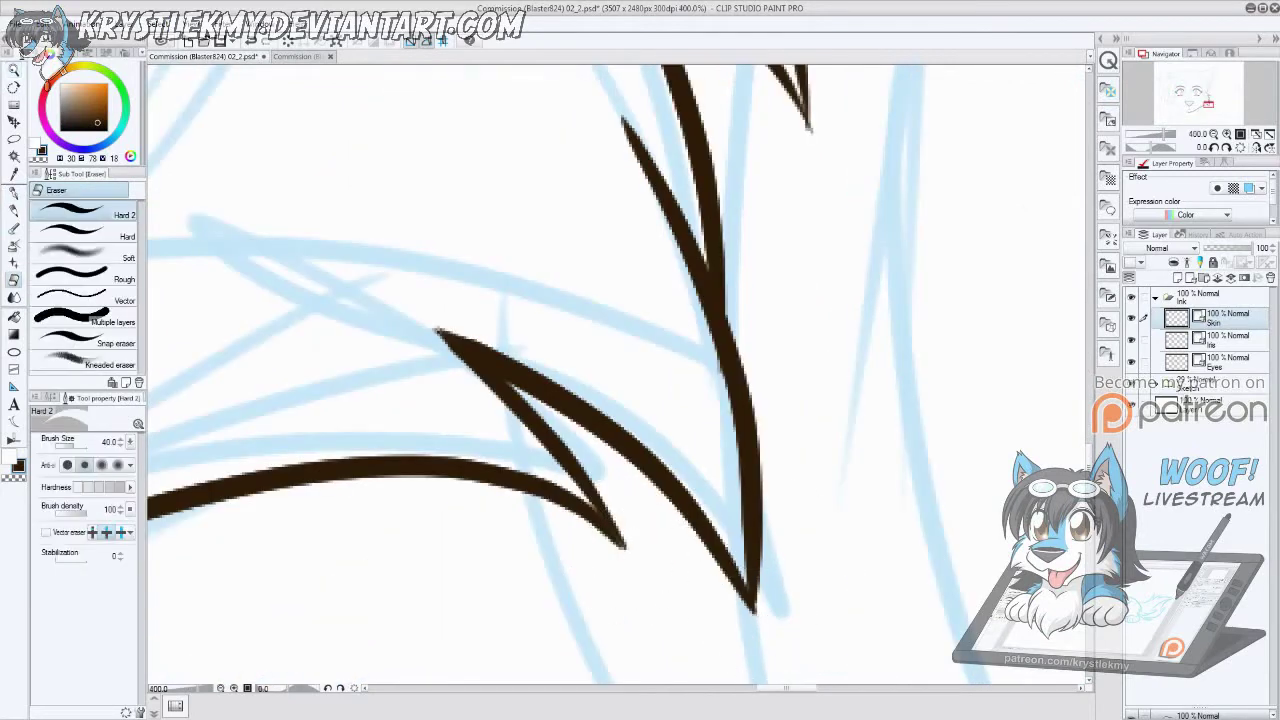
# Step: Duplicate the Skin layer and mirror the copy horizontally to form the left cheek fur and jaw line
pyautogui.scroll(-10, 771, 337)
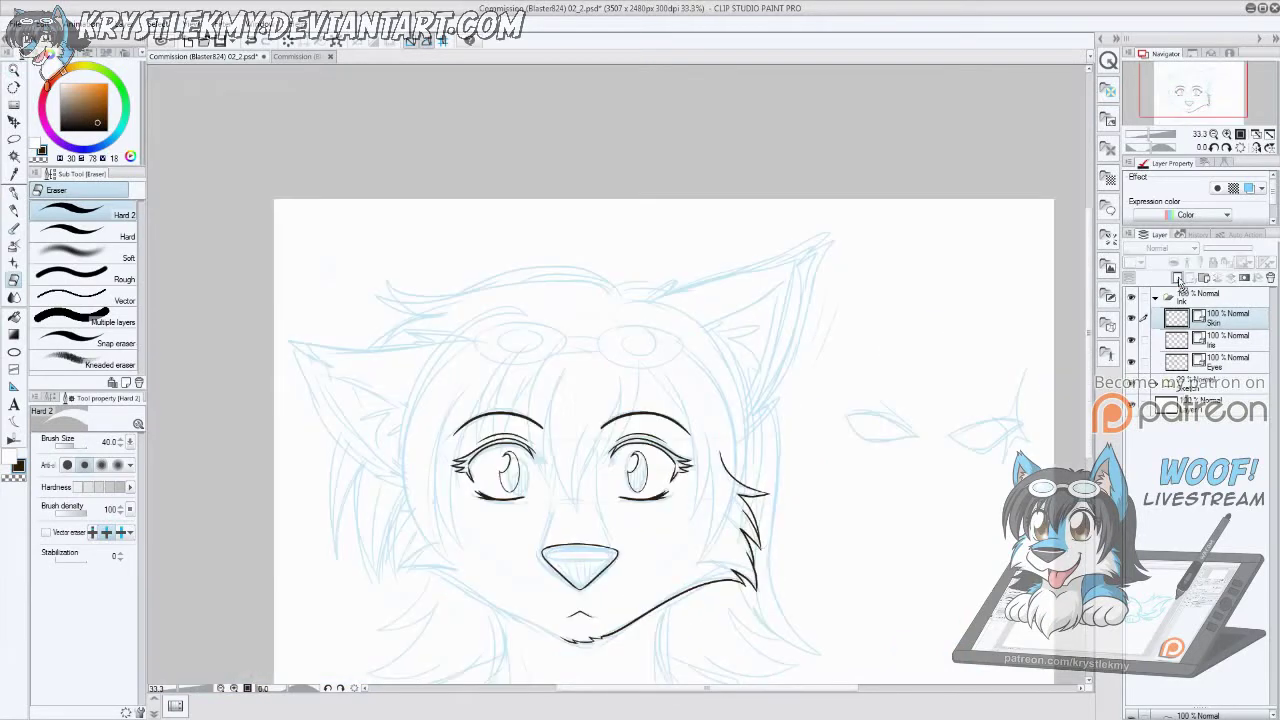
pyautogui.click(1178, 279)
pyautogui.hotkey('ctrl', 't')
pyautogui.click(73, 442)
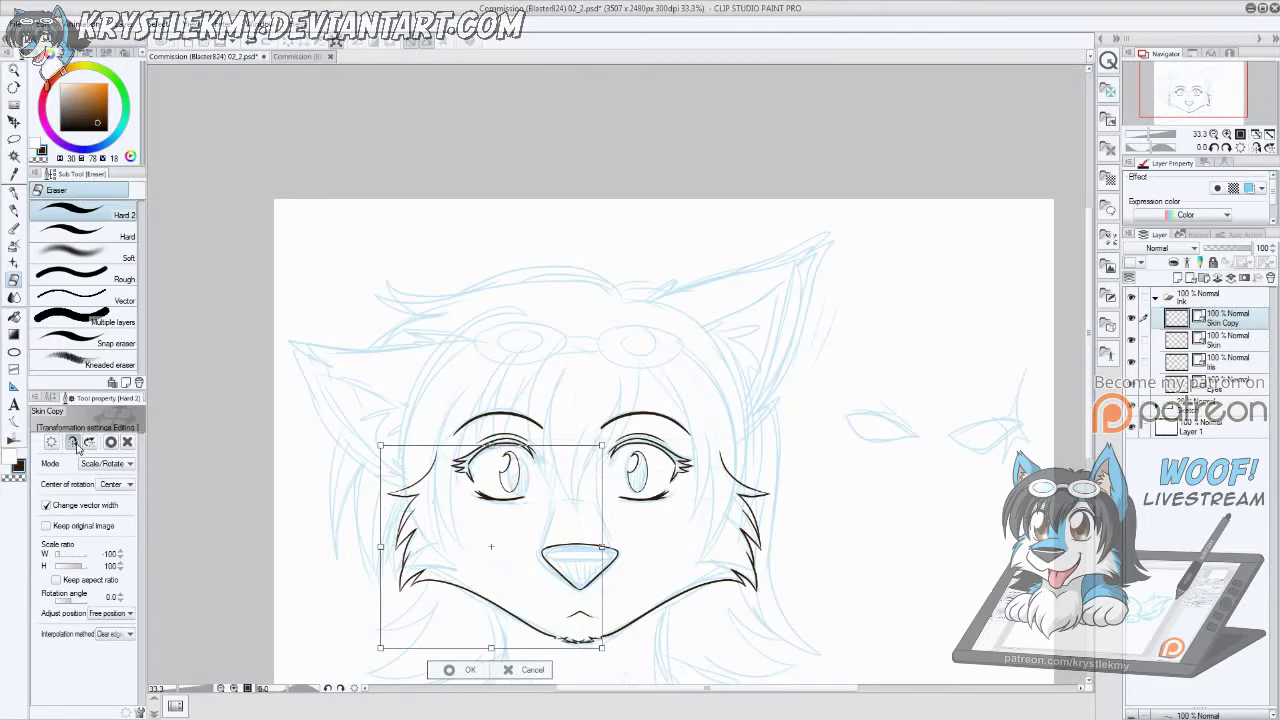
pyautogui.press('Return')
pyautogui.scroll(6, 537, 610)
pyautogui.scroll(-5, 473, 577)
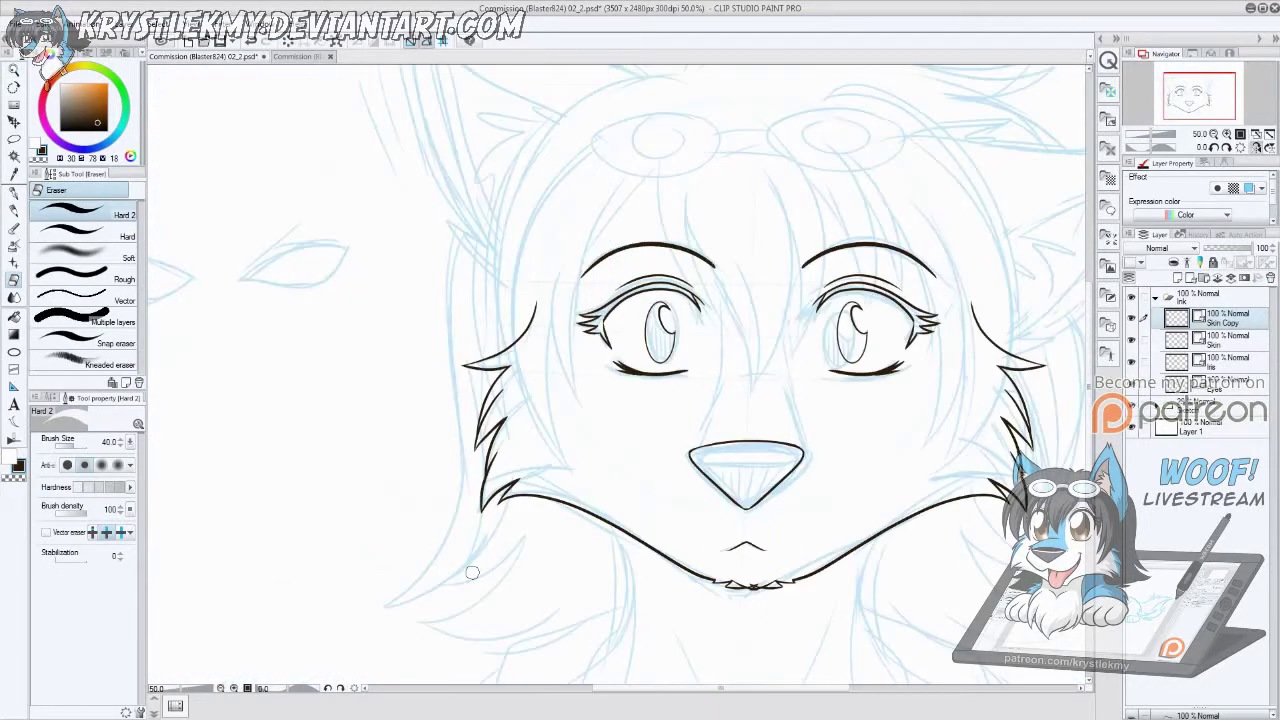
# Step: Erase the mirrored chin tufts that overlap the original chin fur on the Skin Copy layer
pyautogui.click(85, 236)
pyautogui.scroll(5, 470, 570)
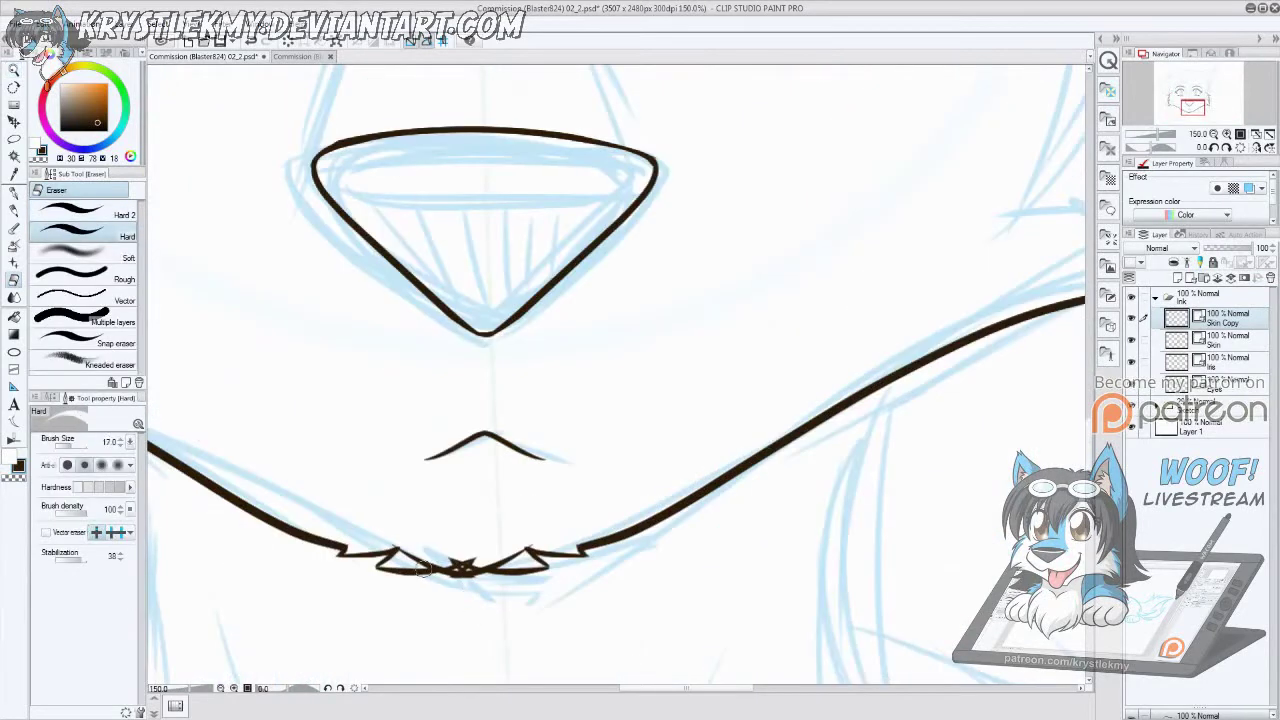
pyautogui.moveTo(309, 557); pyautogui.dragTo(450, 560)
pyautogui.hotkey('ctrl', 'space')
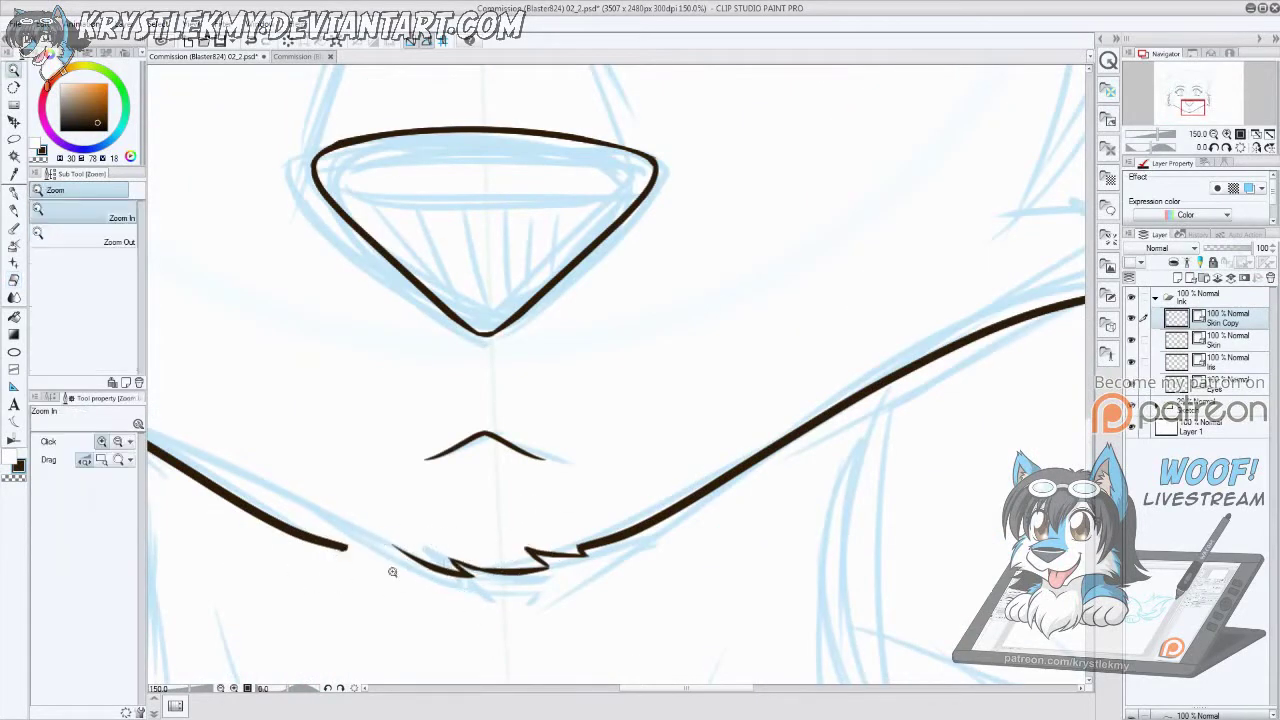
# Step: Erase the rough stroke beside the chin fur and ink a line joining the left jaw to the chin tufts with G-pen 2
pyautogui.click(392, 571)
pyautogui.hotkey('ctrl', 'z')
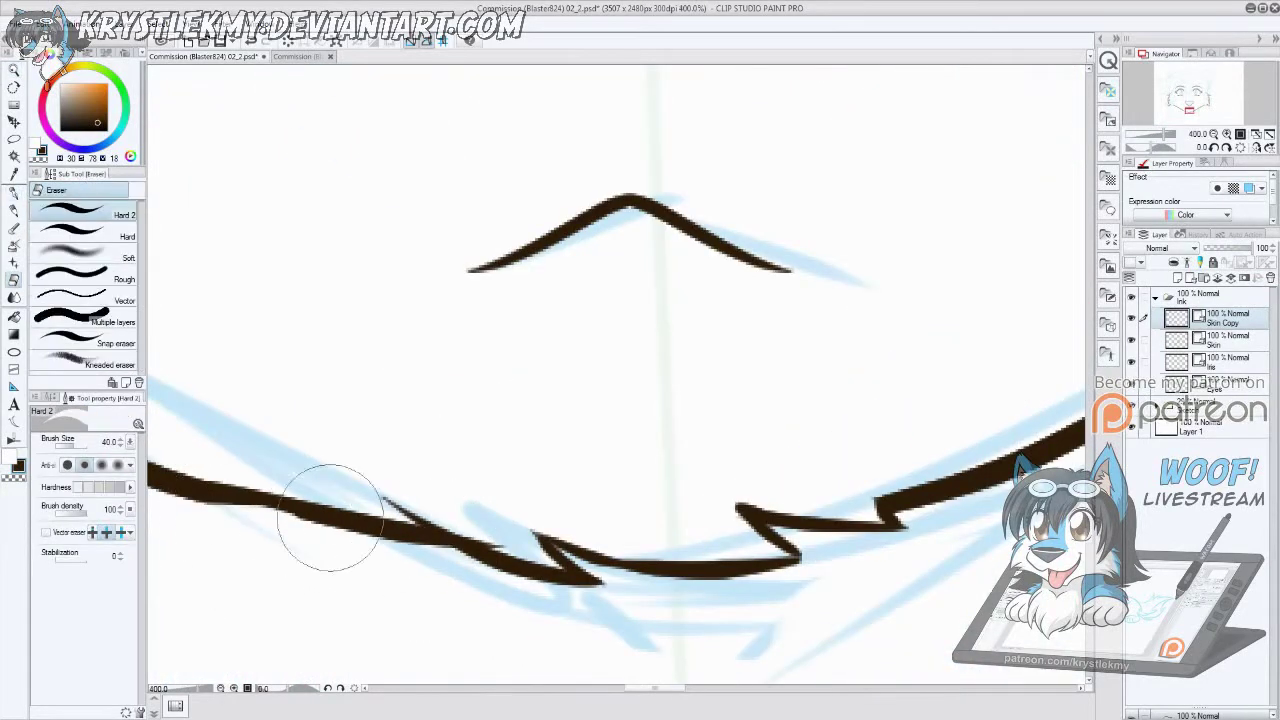
pyautogui.moveTo(330, 518); pyautogui.dragTo(545, 531)
pyautogui.moveTo(470, 505); pyautogui.dragTo(606, 514)
pyautogui.press('p')
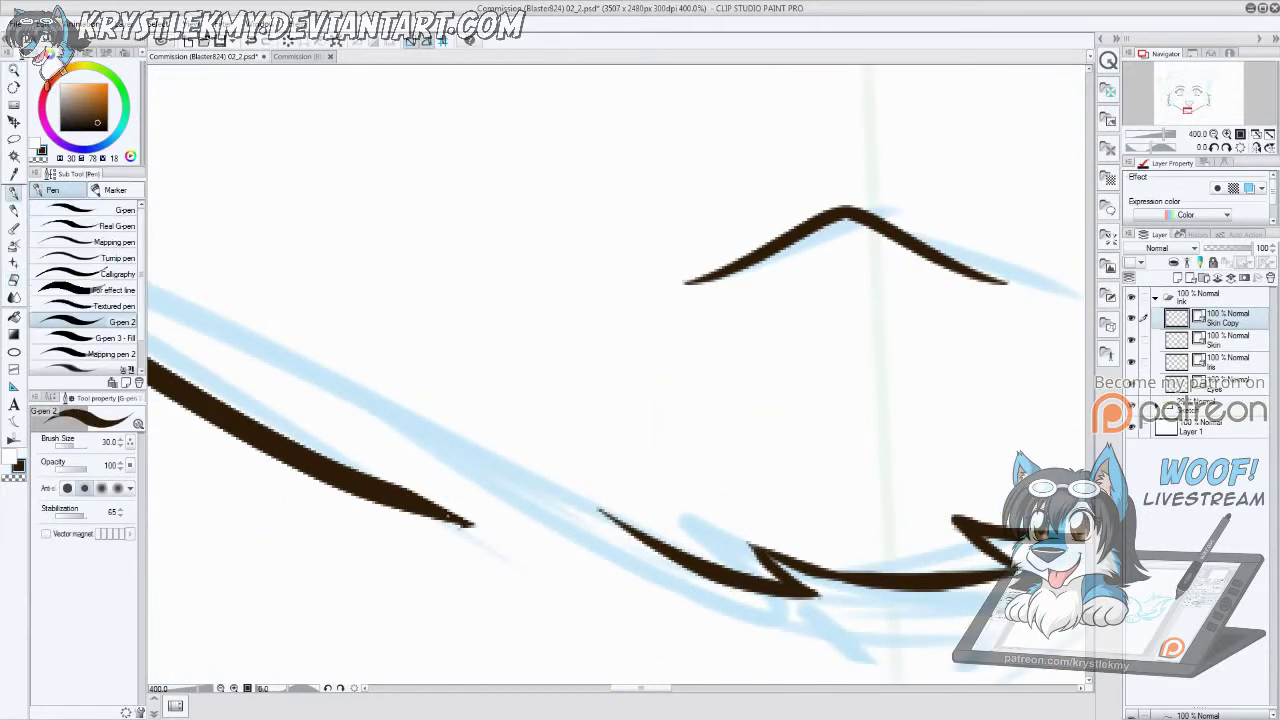
pyautogui.moveTo(470, 520); pyautogui.dragTo(605, 512)
pyautogui.press('e')
pyautogui.scroll(-6, 451, 457)
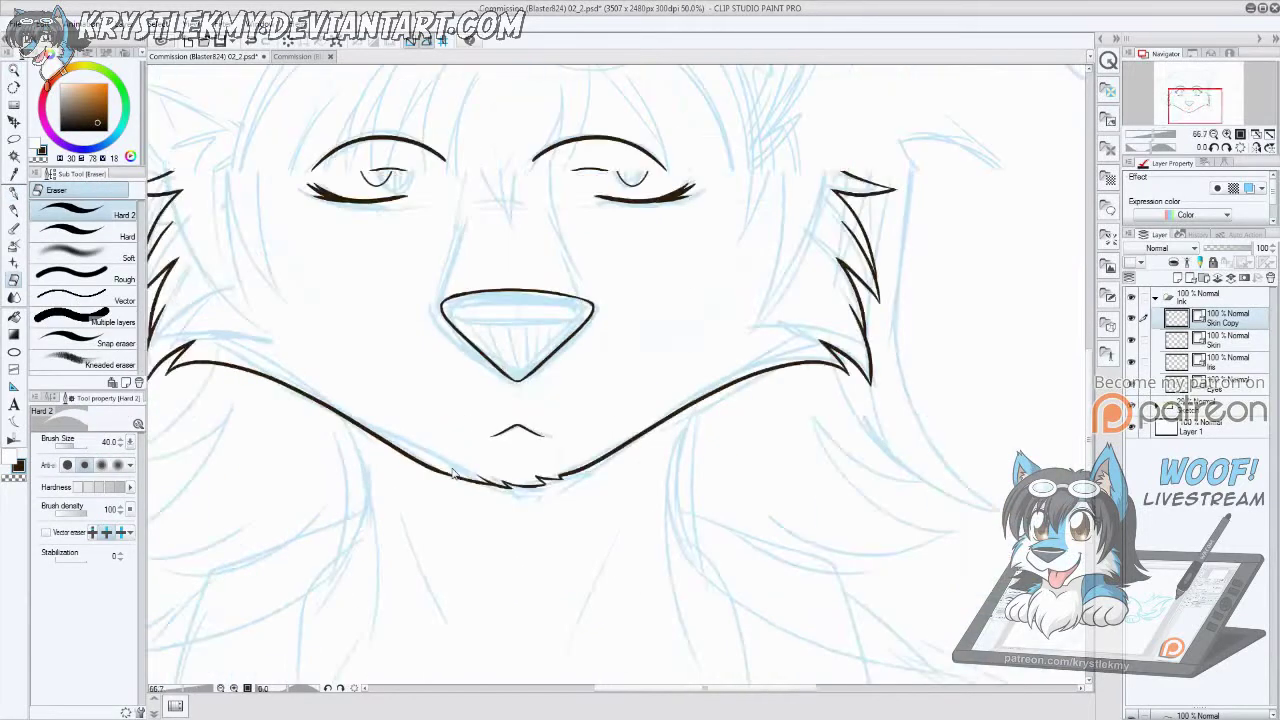
# Step: Re-ink the lower left jaw as a straighter line into the chin fur and erase the old curve and its leftovers with Hard 2
pyautogui.scroll(3, 452, 475)
pyautogui.press('p')
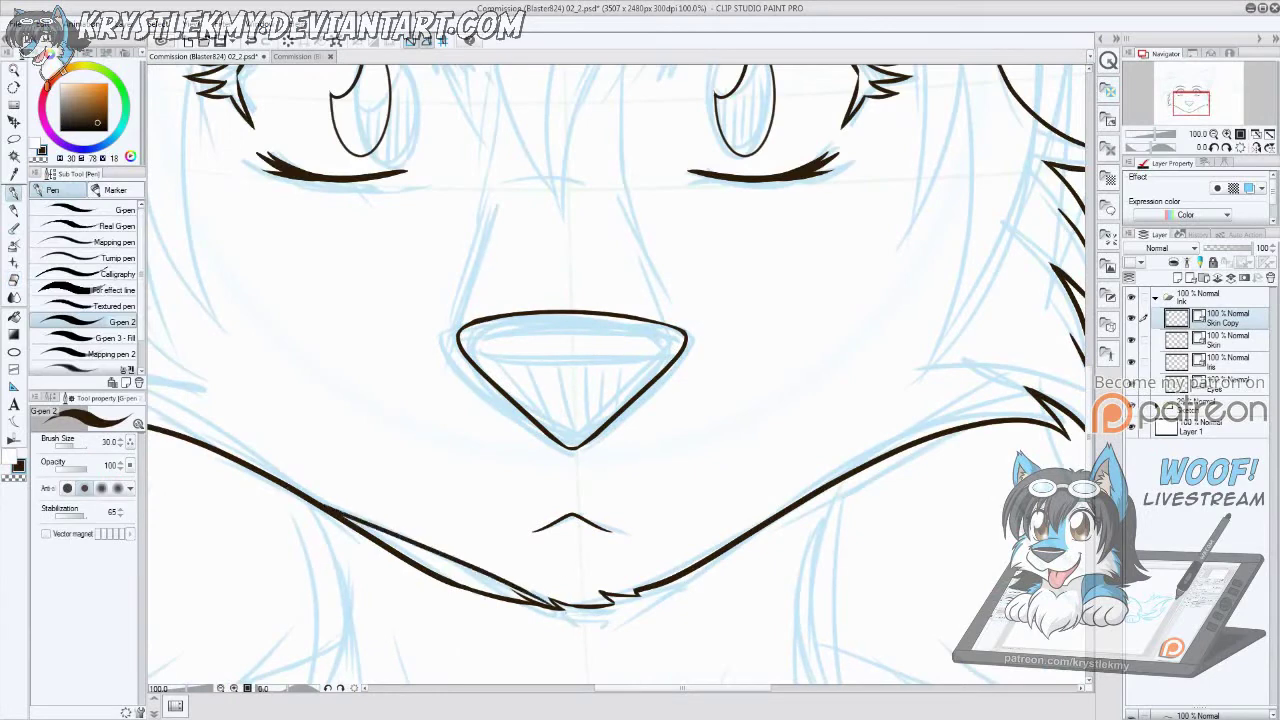
pyautogui.press('e')
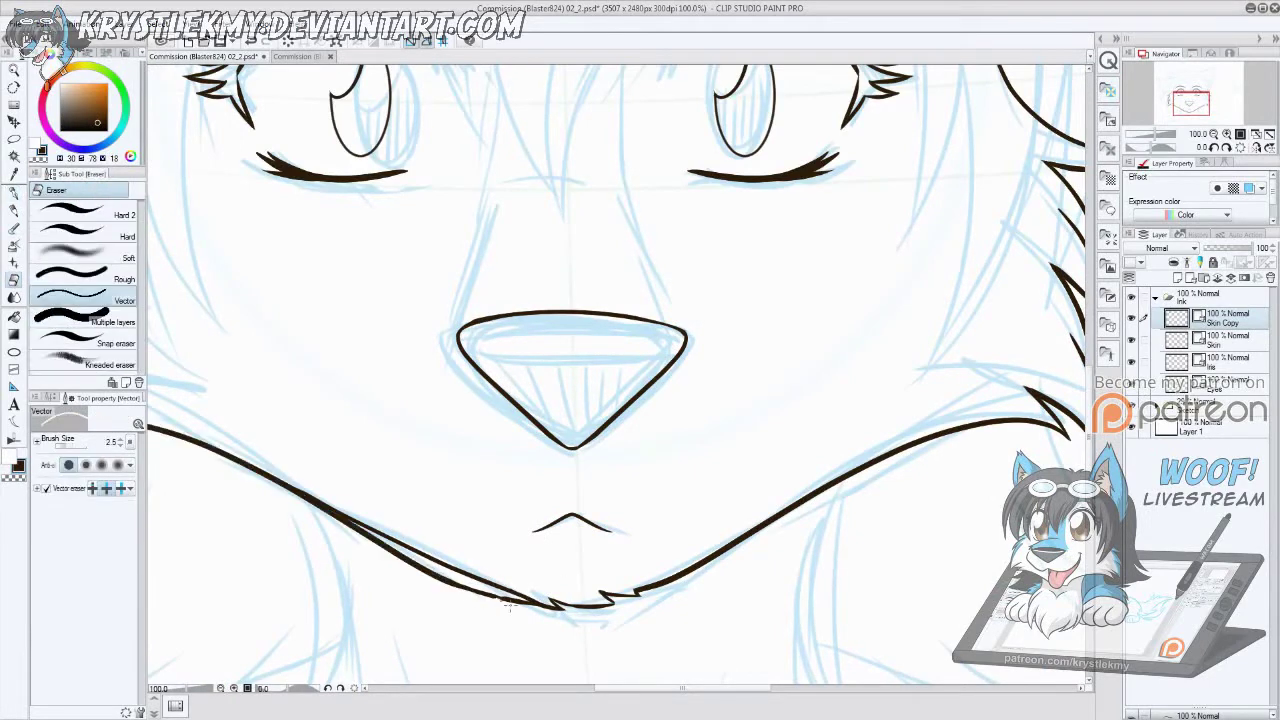
pyautogui.click(85, 214)
pyautogui.scroll(1, 507, 615)
pyautogui.moveTo(286, 529)
pyautogui.mouseDown()
pyautogui.moveTo(395, 600)
pyautogui.moveTo(571, 657)
pyautogui.mouseUp()
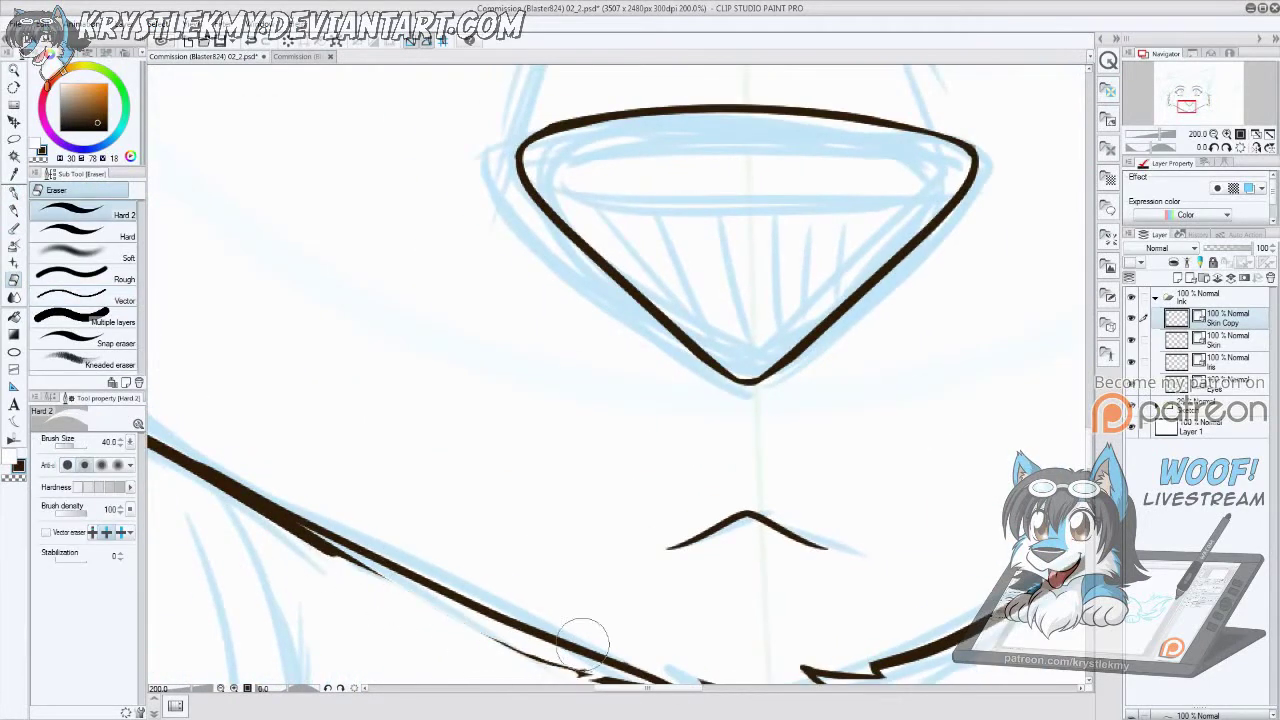
pyautogui.moveTo(400, 525)
pyautogui.mouseDown()
pyautogui.moveTo(540, 587)
pyautogui.moveTo(457, 531)
pyautogui.mouseUp()
pyautogui.scroll(-1, 460, 525)
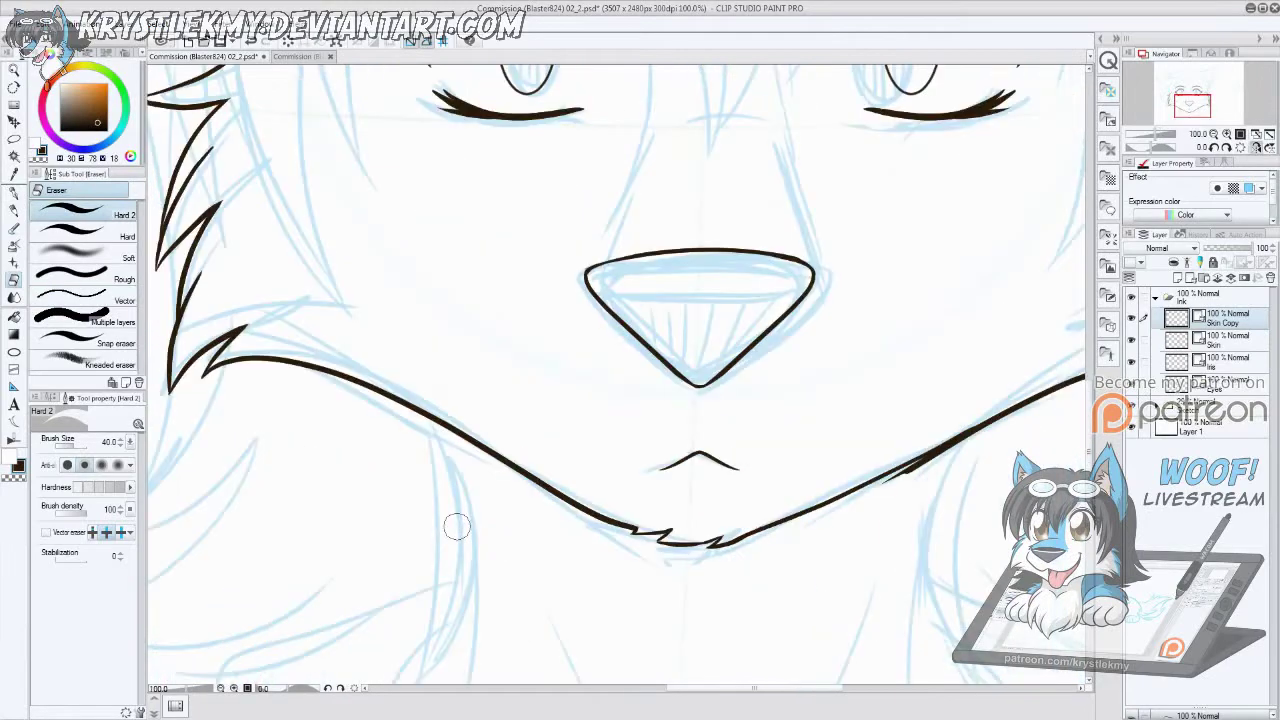
pyautogui.scroll(2, 365, 437)
pyautogui.moveTo(586, 586)
pyautogui.mouseDown()
pyautogui.moveTo(374, 420)
pyautogui.moveTo(397, 421)
pyautogui.moveTo(552, 535)
pyautogui.mouseUp()
pyautogui.scroll(-6, 771, 444)
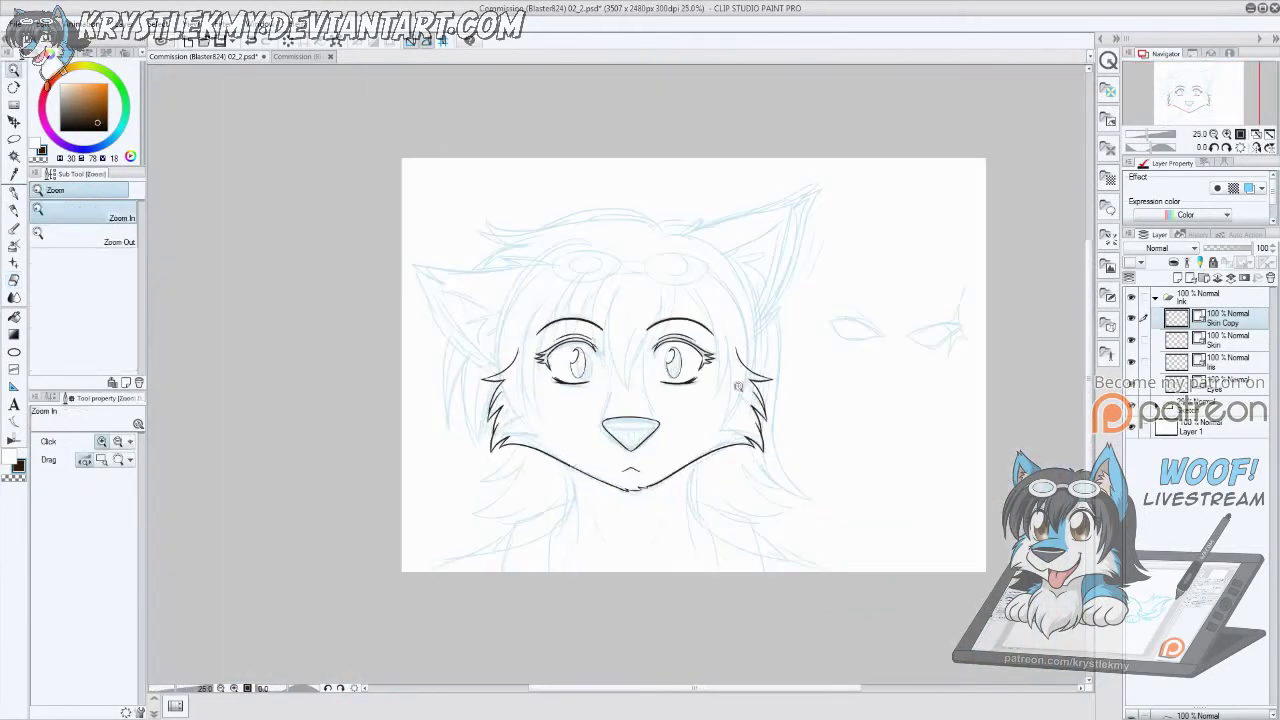
# Step: Ink both sides of the neck from the jaw line downward with G-pen 2, redoing the stroke that does not fit
pyautogui.moveTo(754, 510); pyautogui.dragTo(781, 380)
pyautogui.press('p')
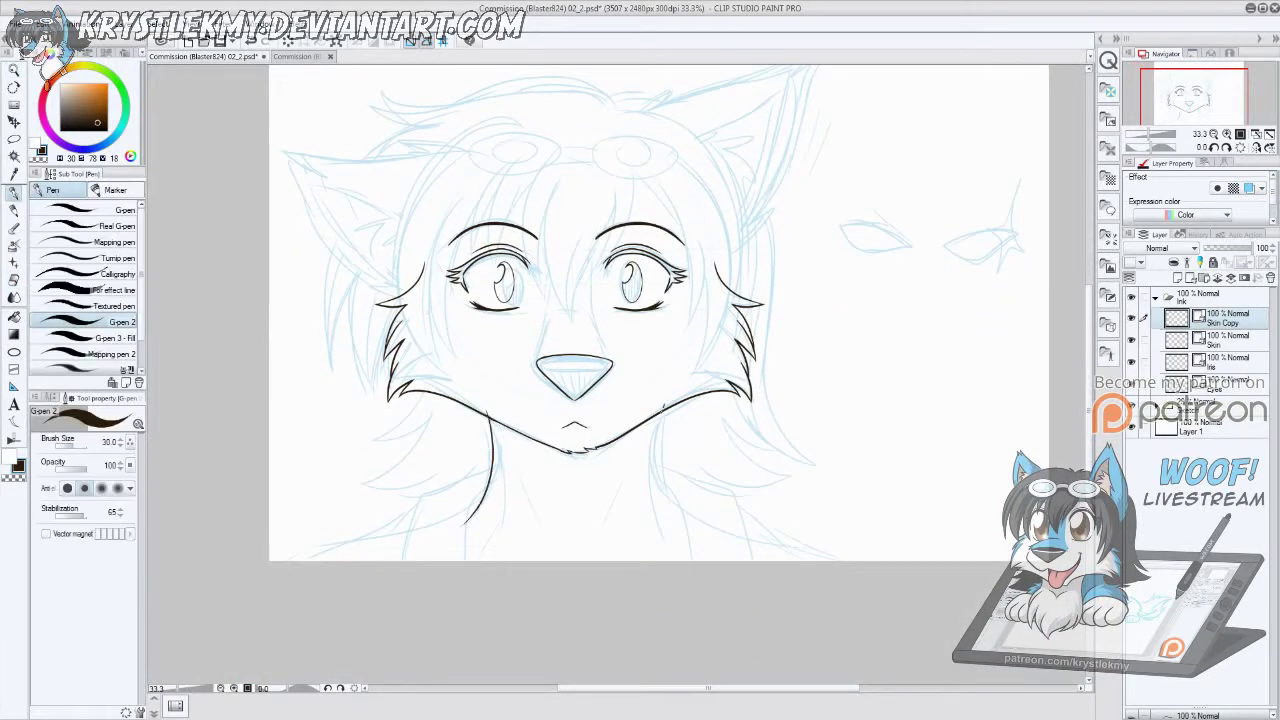
pyautogui.hotkey('ctrl', 'z')
pyautogui.moveTo(661, 402); pyautogui.dragTo(657, 456)
# Step: Trim the neck line overhanging the jaw with the Vector eraser and re-ink the left neck line of the mirrored view slightly farther out
pyautogui.scroll(2, 720, 420)
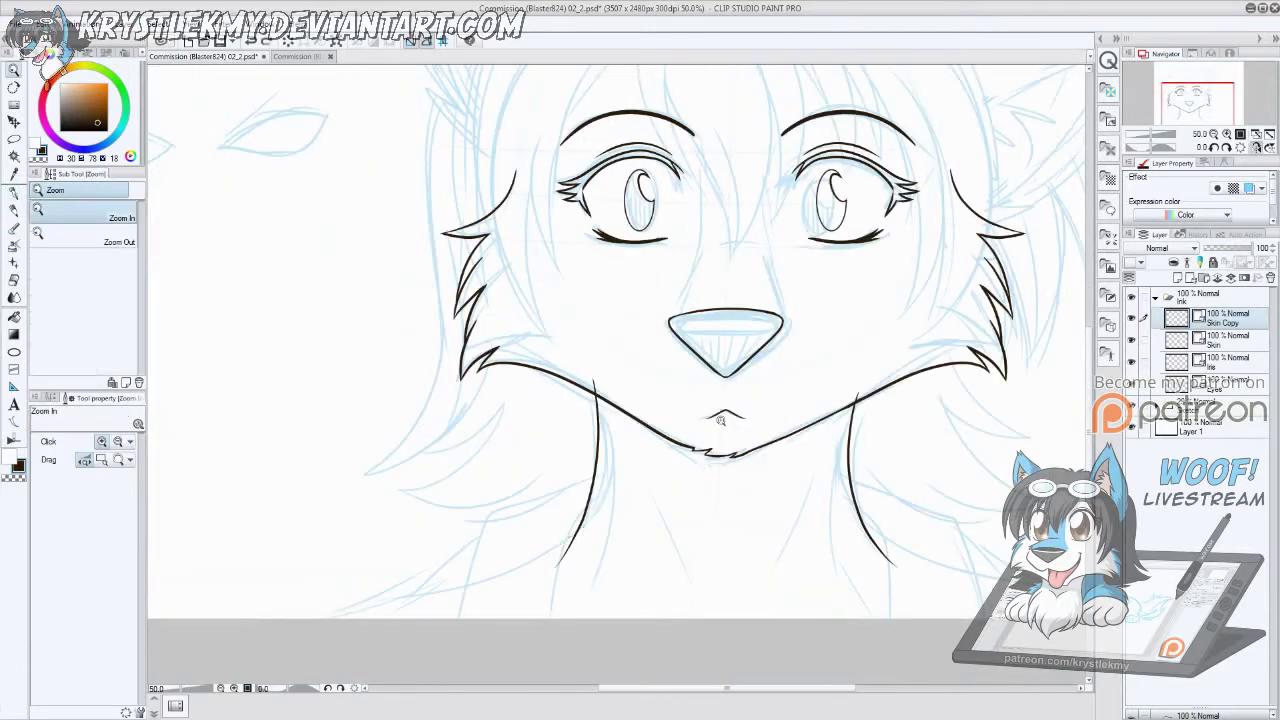
pyautogui.press('e')
pyautogui.moveTo(660, 382); pyautogui.dragTo(548, 410)
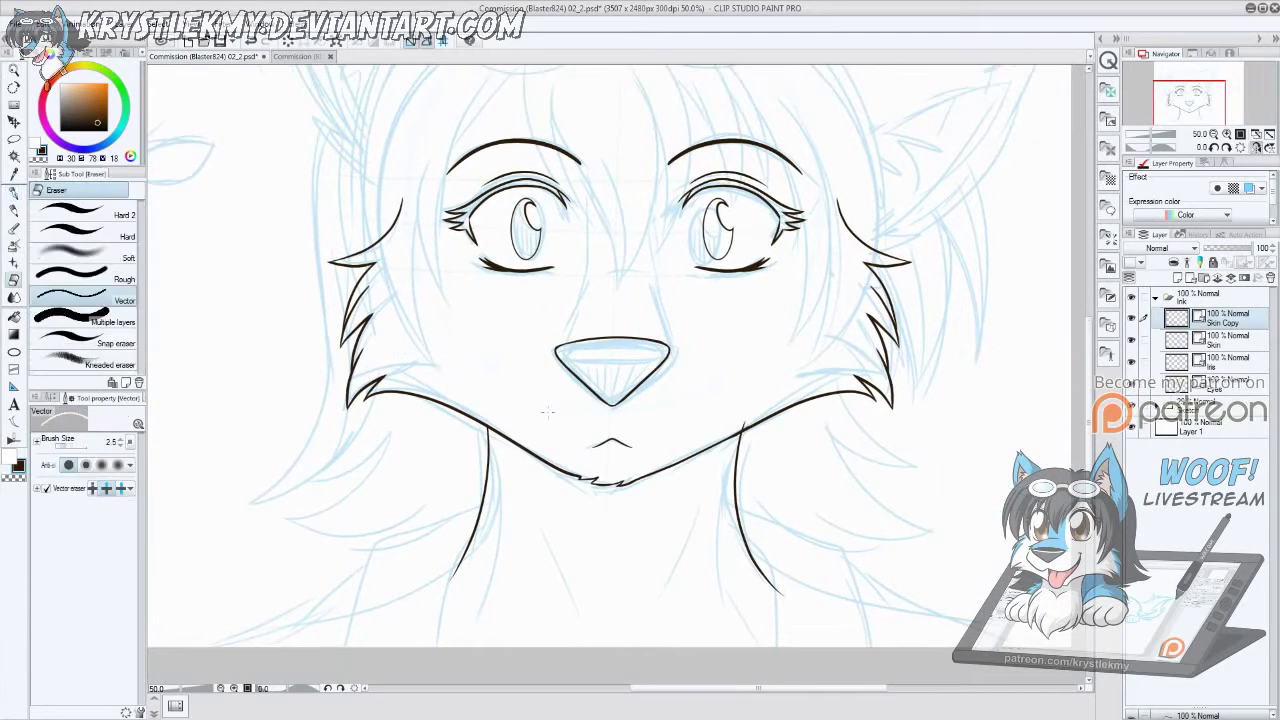
pyautogui.press('p')
pyautogui.moveTo(832, 443); pyautogui.dragTo(808, 463)
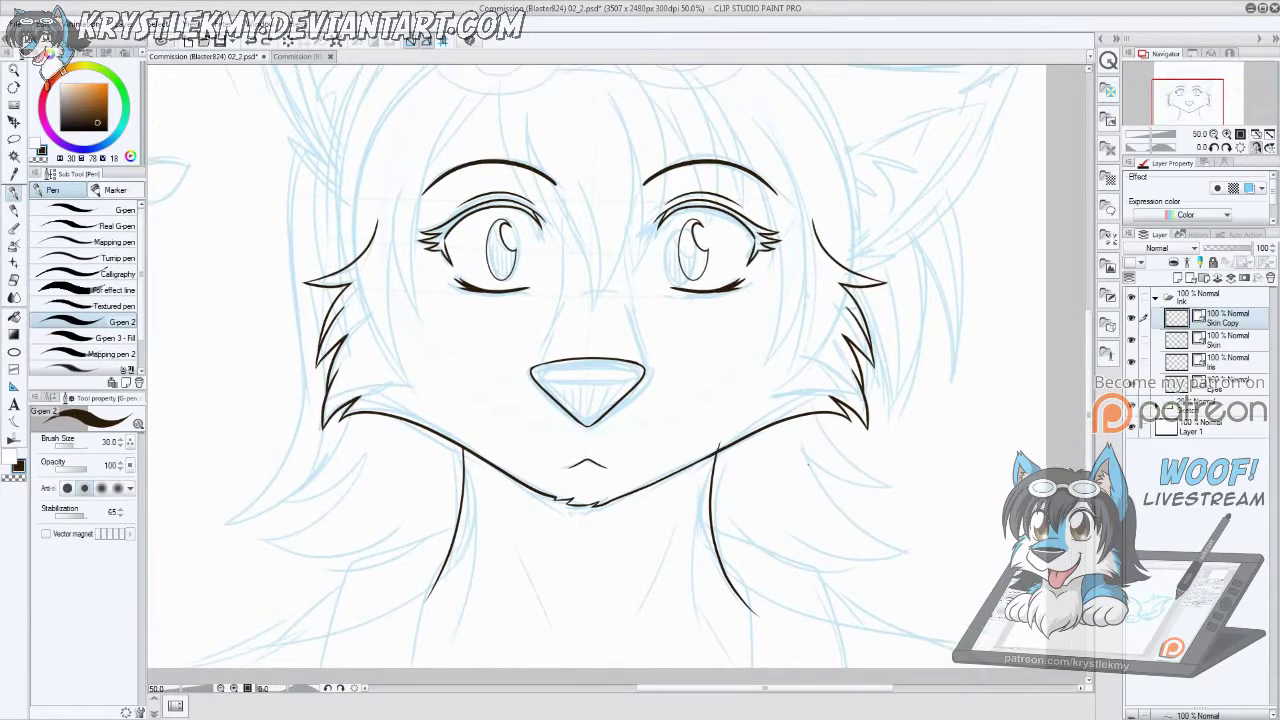
pyautogui.moveTo(456, 446); pyautogui.dragTo(424, 610)
pyautogui.press('e')
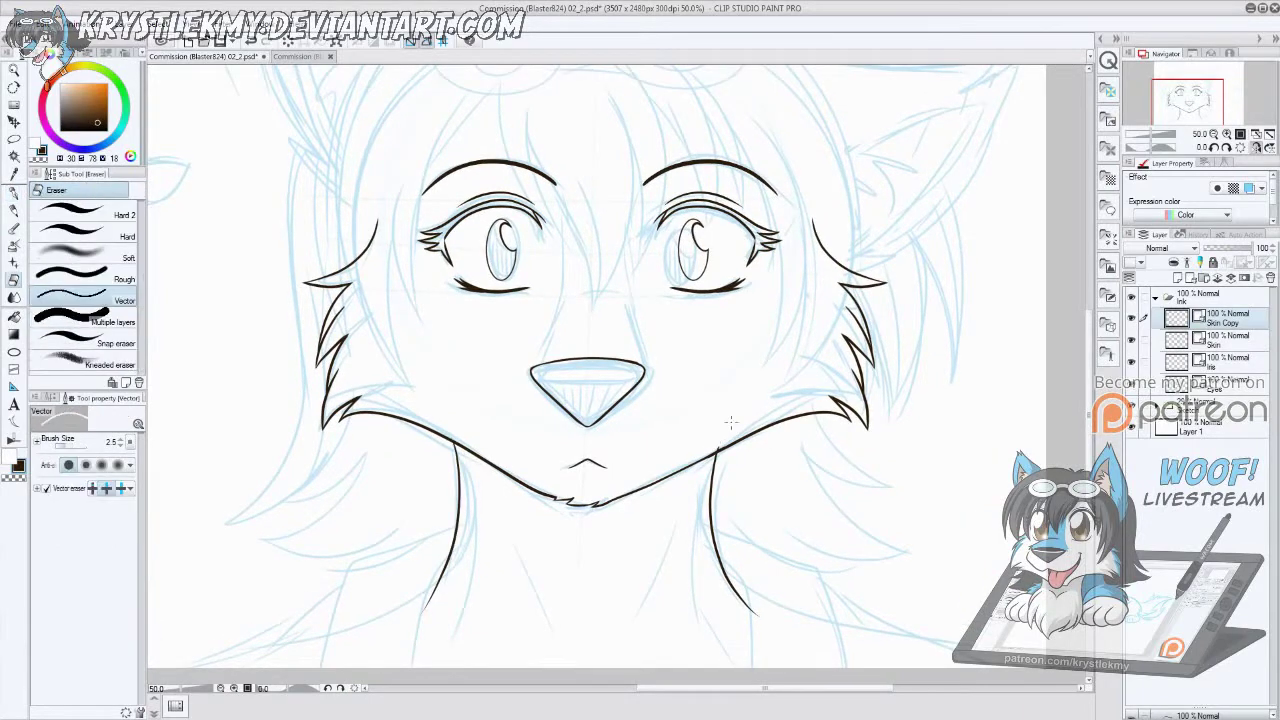
pyautogui.moveTo(838, 388); pyautogui.dragTo(793, 433)
pyautogui.moveTo(793, 341); pyautogui.dragTo(793, 436)
pyautogui.moveTo(856, 350); pyautogui.dragTo(766, 436)
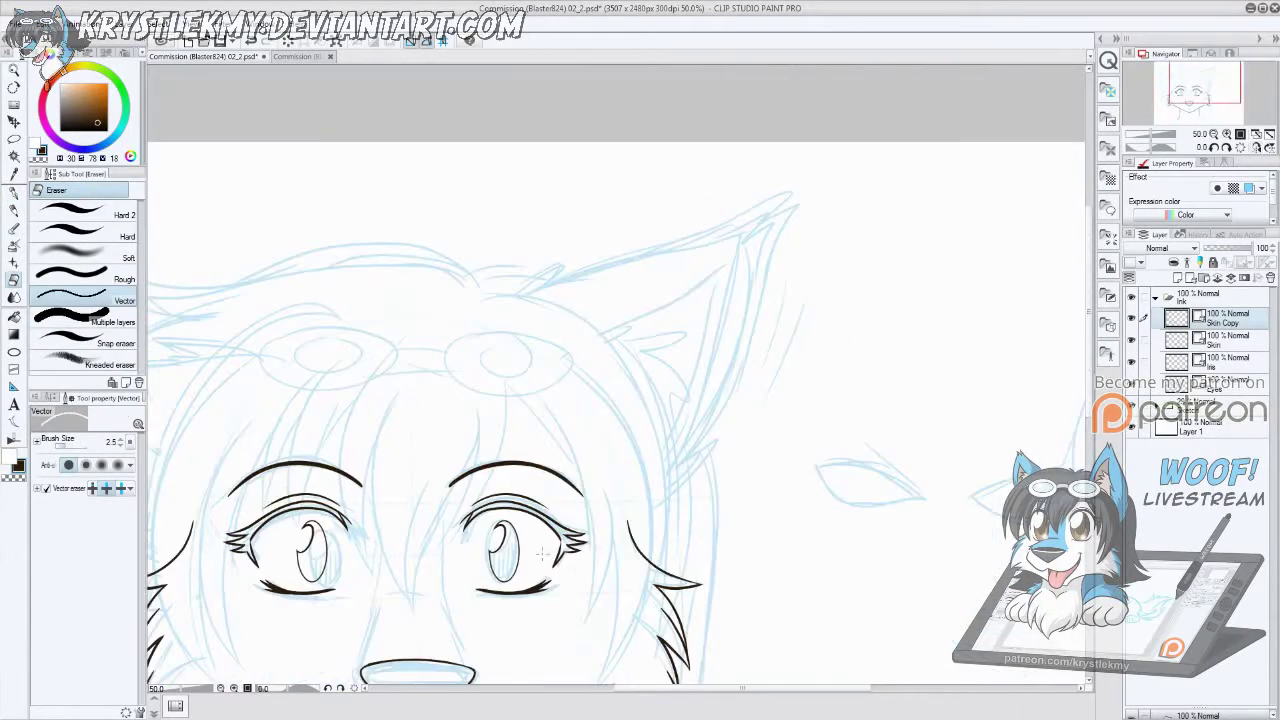
# Step: Merge the Skin Copy layer into Skin and ink the right ear's outline and inner edge with G-pen 2
pyautogui.moveTo(766, 311); pyautogui.dragTo(766, 411)
pyautogui.press('p')
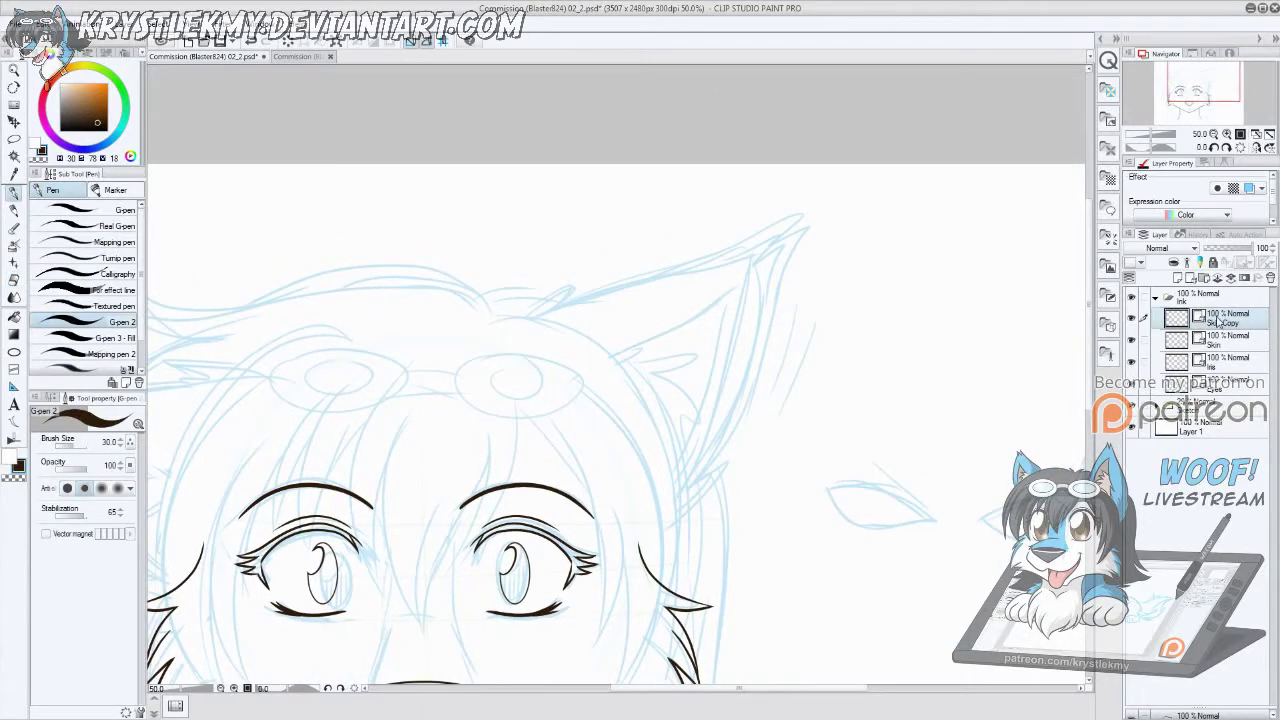
pyautogui.hotkey('ctrl', 'e')
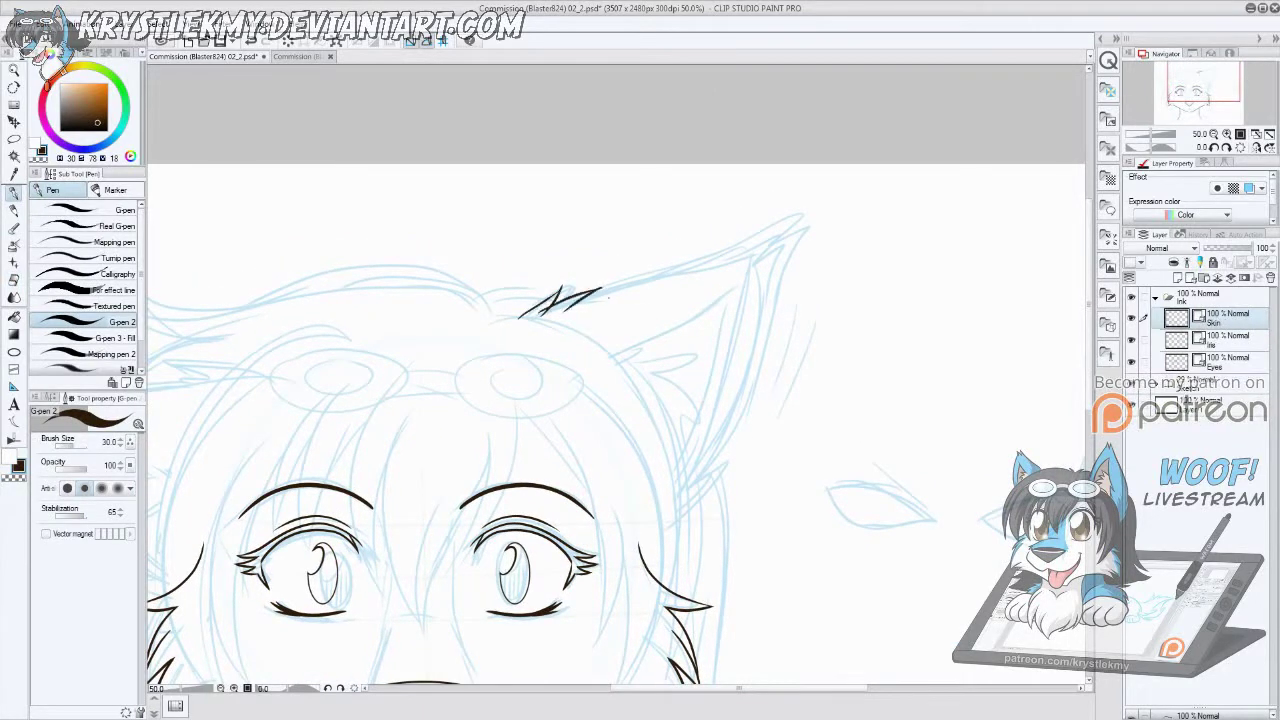
pyautogui.moveTo(607, 297)
pyautogui.mouseDown()
pyautogui.moveTo(793, 231)
pyautogui.moveTo(710, 472)
pyautogui.mouseUp()
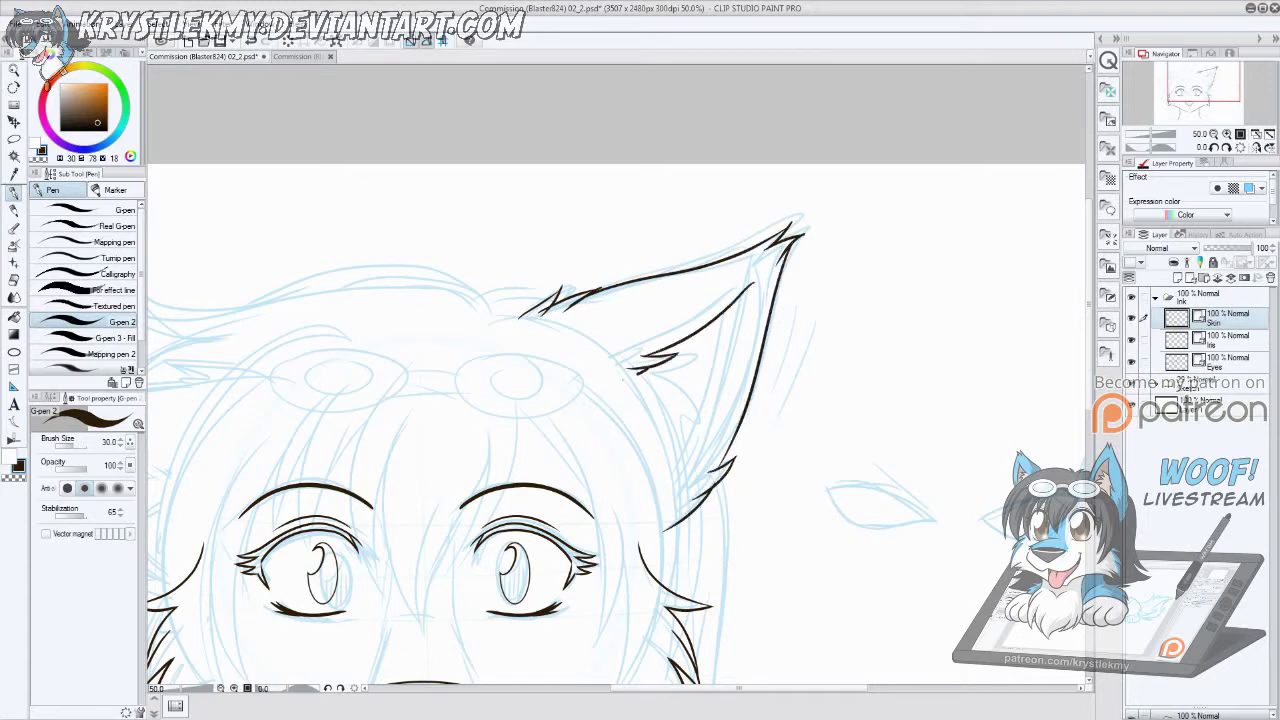
pyautogui.moveTo(731, 384); pyautogui.dragTo(657, 510)
# Step: Ink the left ear's outline and inner edge with pointed fur tufts at the base, redoing the strokes that do not fit
pyautogui.moveTo(632, 455); pyautogui.dragTo(822, 390)
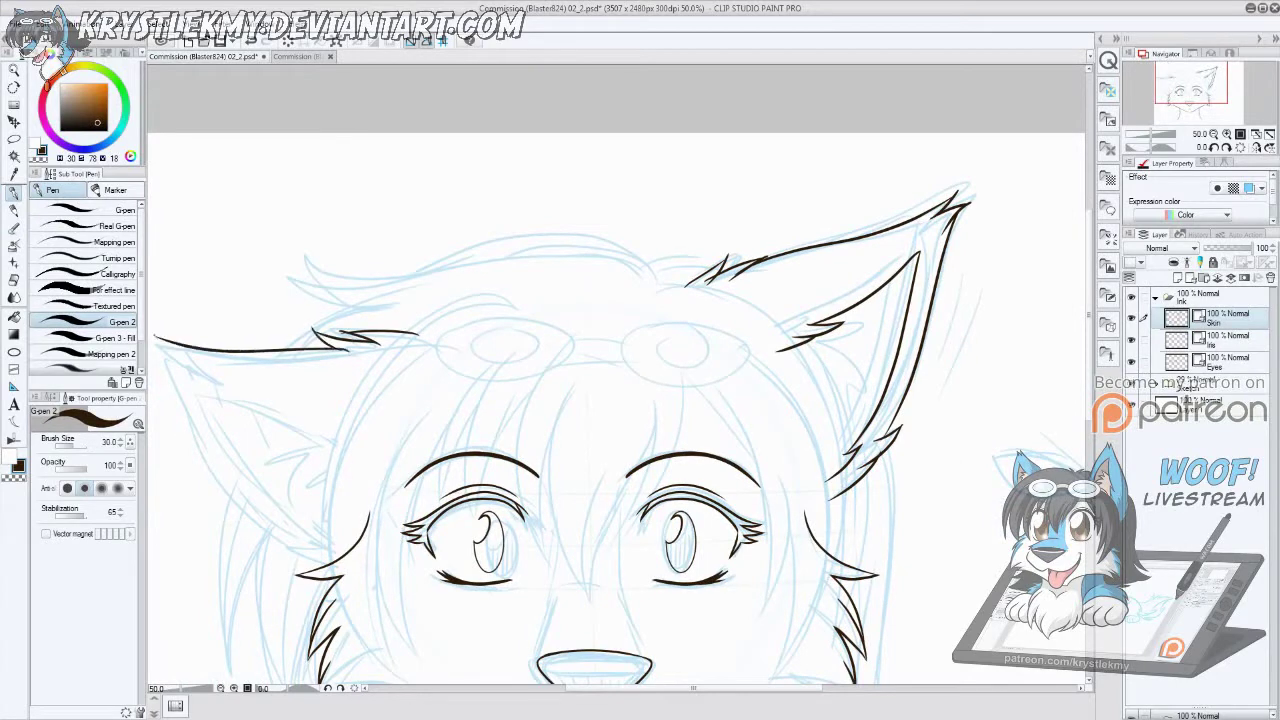
pyautogui.moveTo(168, 380); pyautogui.dragTo(262, 528)
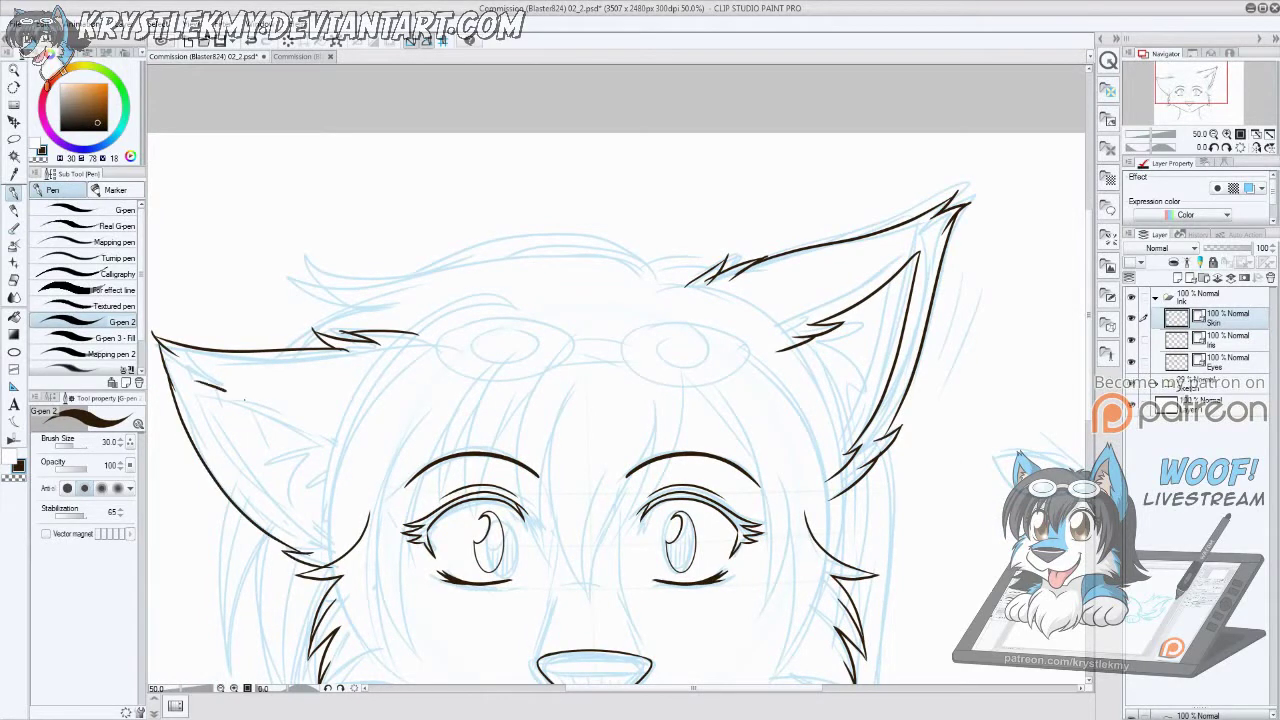
pyautogui.moveTo(244, 399); pyautogui.dragTo(320, 440)
pyautogui.hotkey('ctrl', 'z')
pyautogui.moveTo(195, 362); pyautogui.dragTo(323, 436)
pyautogui.moveTo(188, 370); pyautogui.dragTo(330, 424)
pyautogui.hotkey('ctrl', 'z')
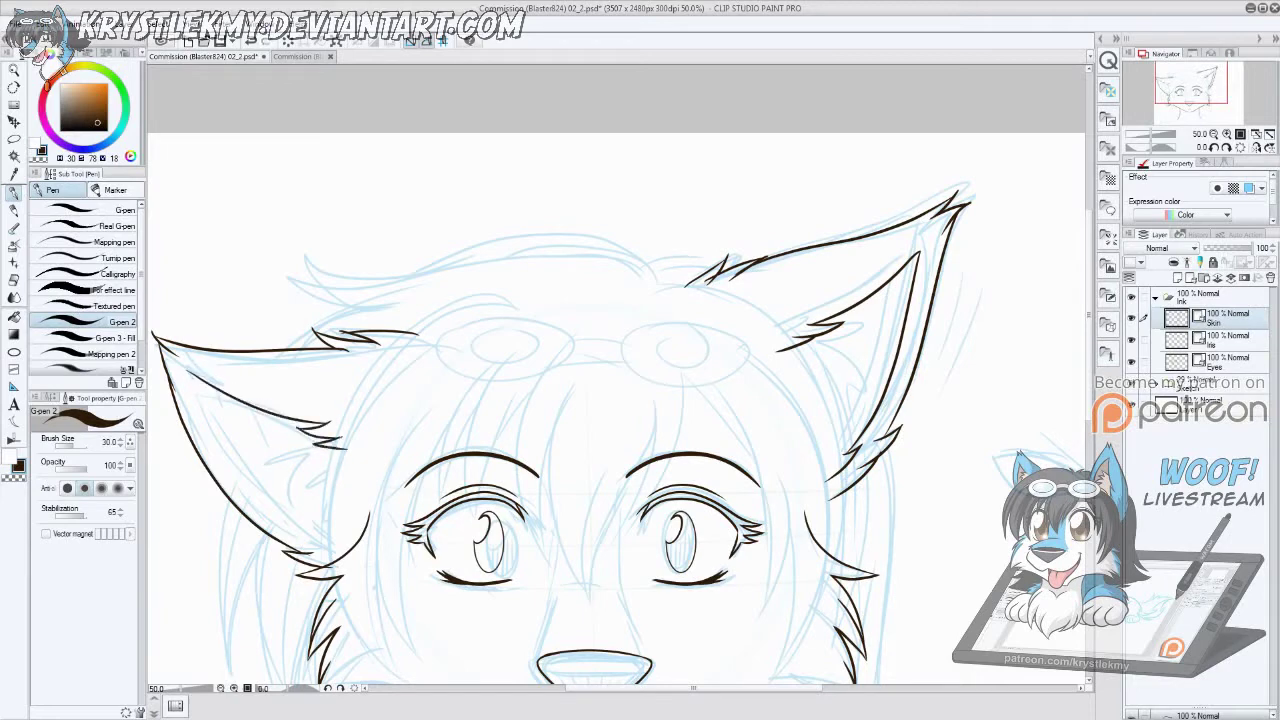
pyautogui.moveTo(186, 370)
pyautogui.mouseDown()
pyautogui.moveTo(248, 488)
pyautogui.moveTo(330, 540)
pyautogui.mouseUp()
pyautogui.hotkey('ctrl', 'z')
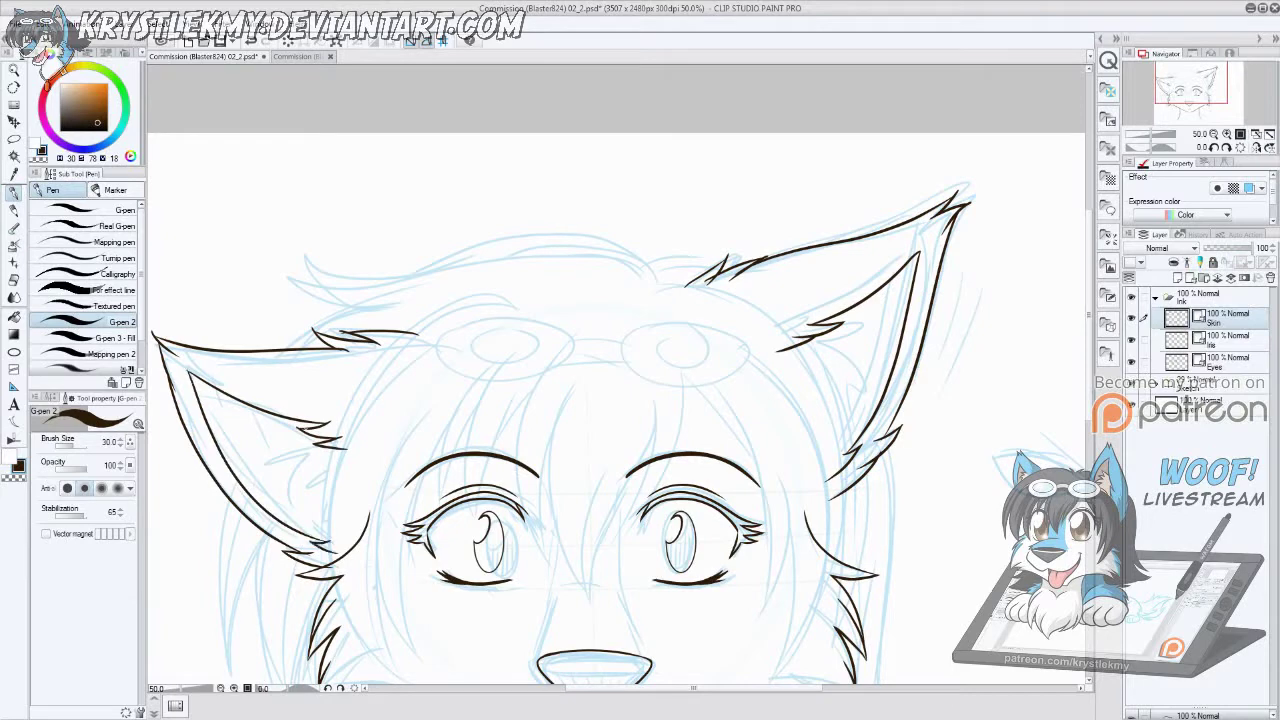
# Step: Ink jagged fur tufts inside both ears on the layer directly below Skin
pyautogui.click(1176, 340)
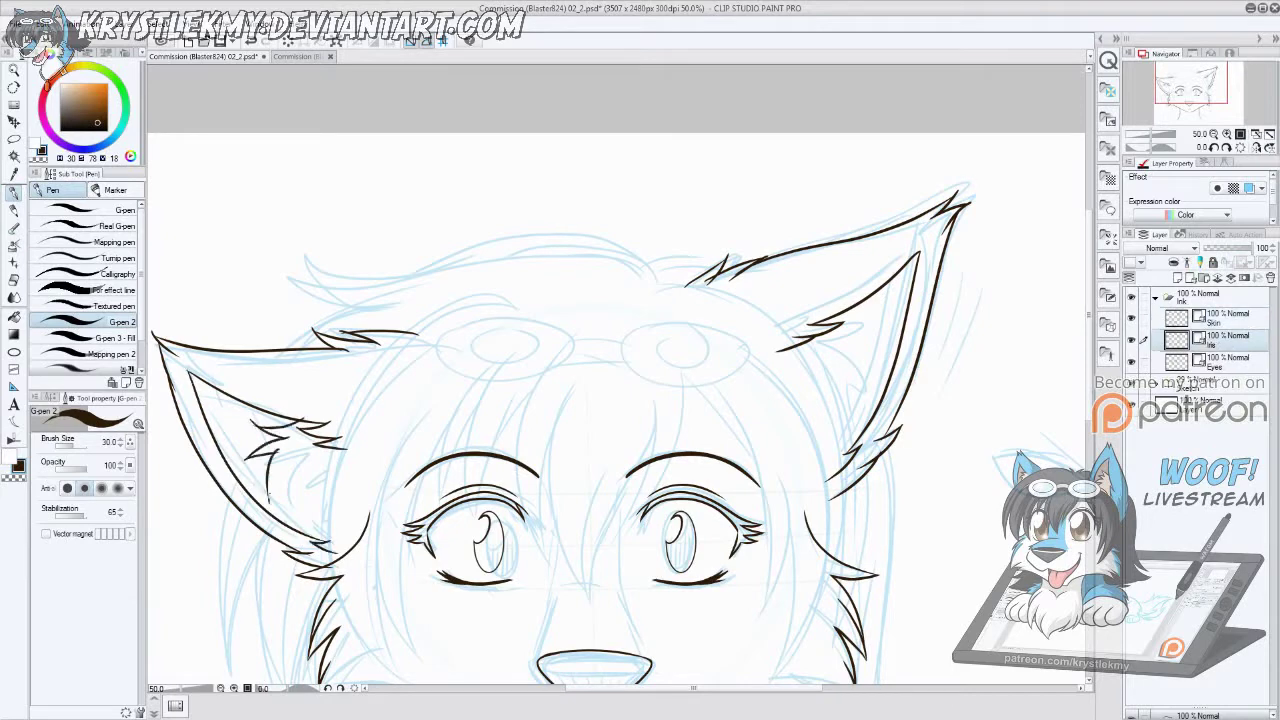
pyautogui.hscroll(5, 617, 410)
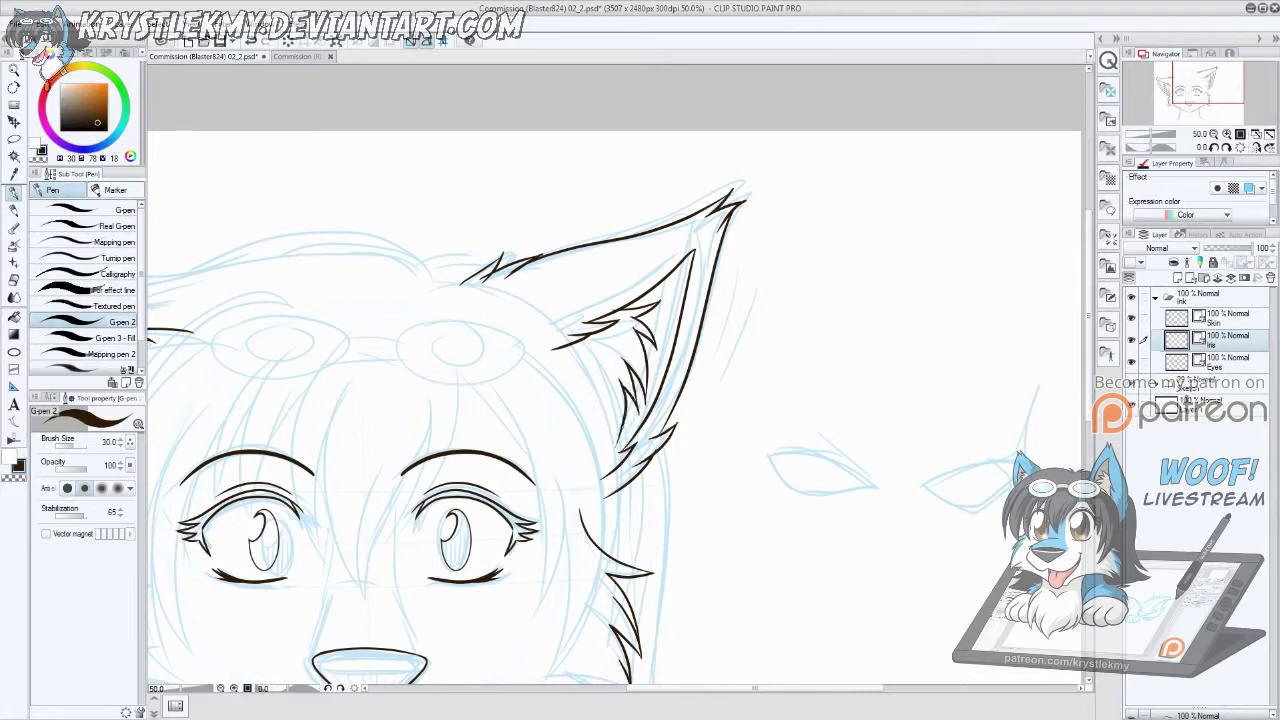
# Step: Trim the overshooting line ends along the right ear's outline on the Skin layer with the Vector eraser
pyautogui.press('e')
pyautogui.scroll(5, 490, 225)
pyautogui.click(1176, 318)
pyautogui.moveTo(477, 366); pyautogui.dragTo(568, 377)
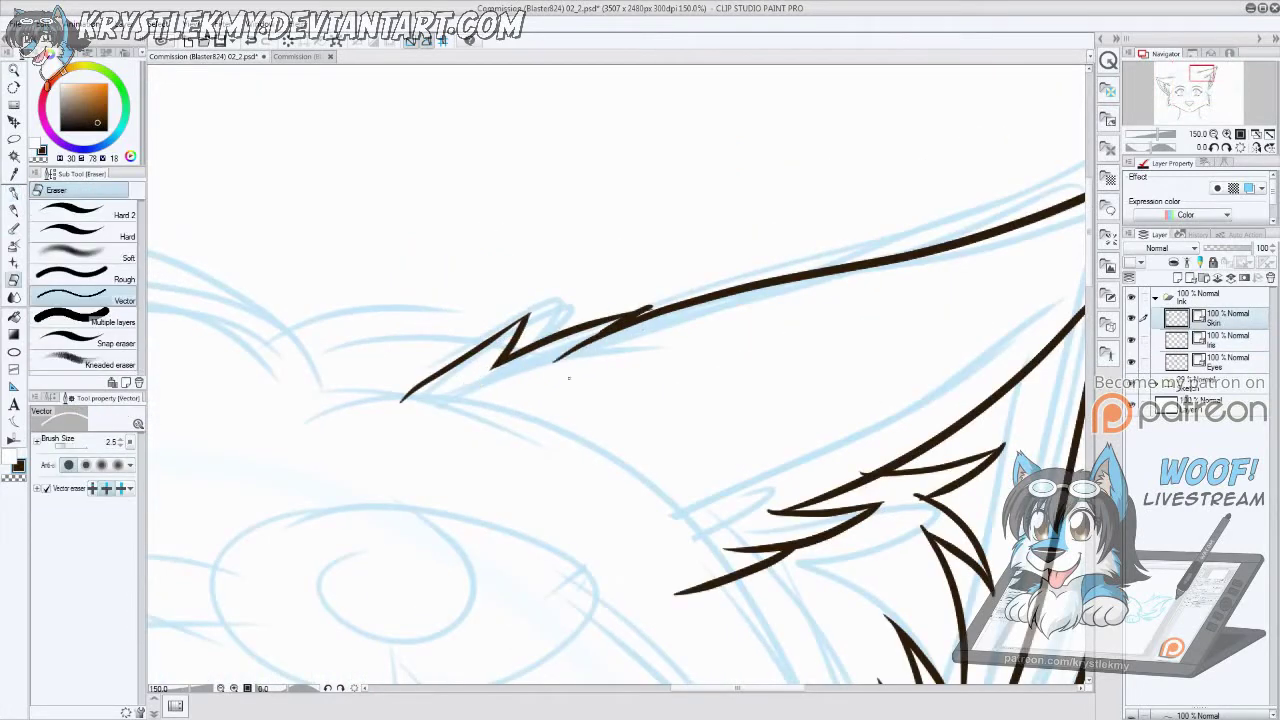
pyautogui.hscroll(10, 486, 420)
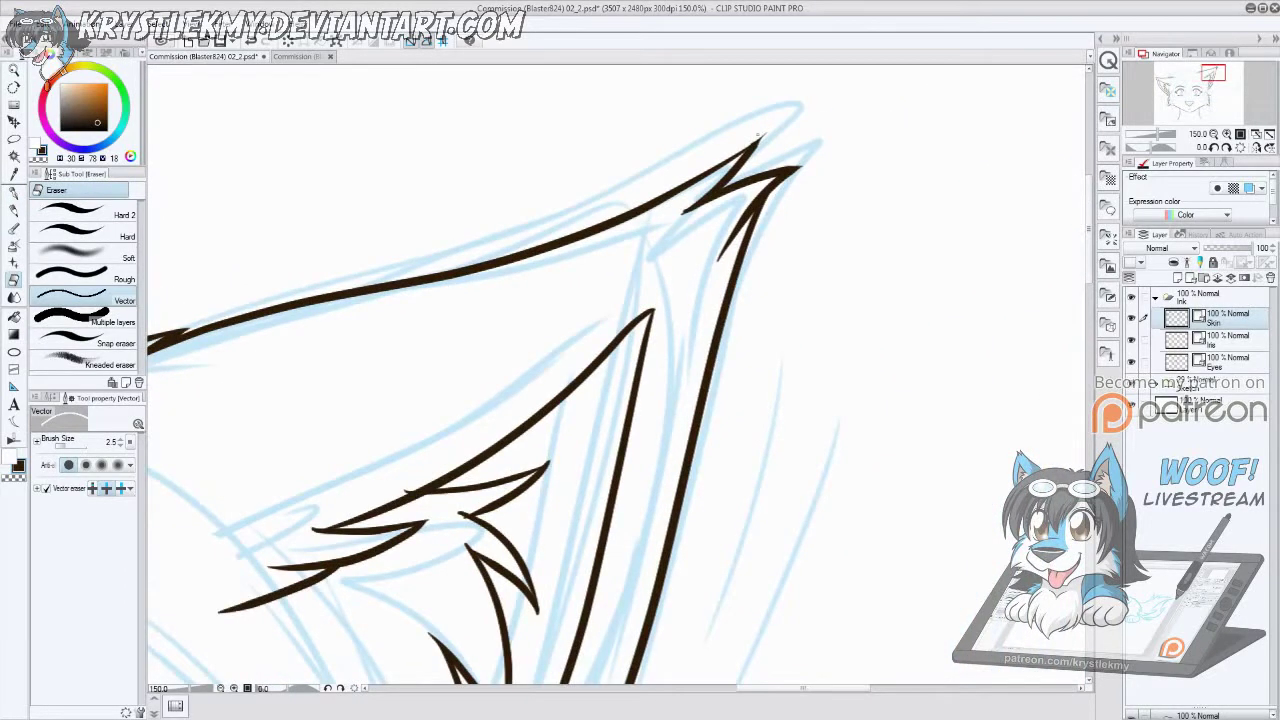
pyautogui.scroll(-5, 700, 200)
pyautogui.scroll(-4, 743, 466)
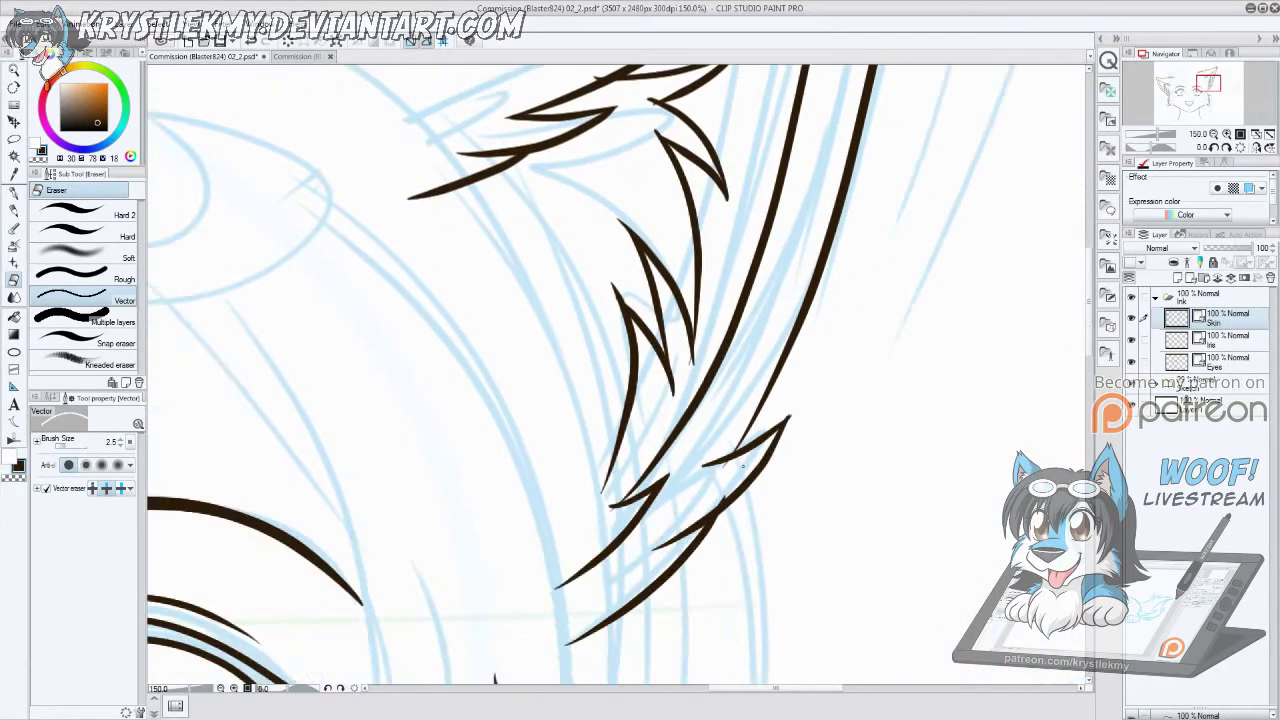
# Step: Trim the stray line ends of the inner fur tufts in both ears on the layer below Skin
pyautogui.scroll(4, 777, 394)
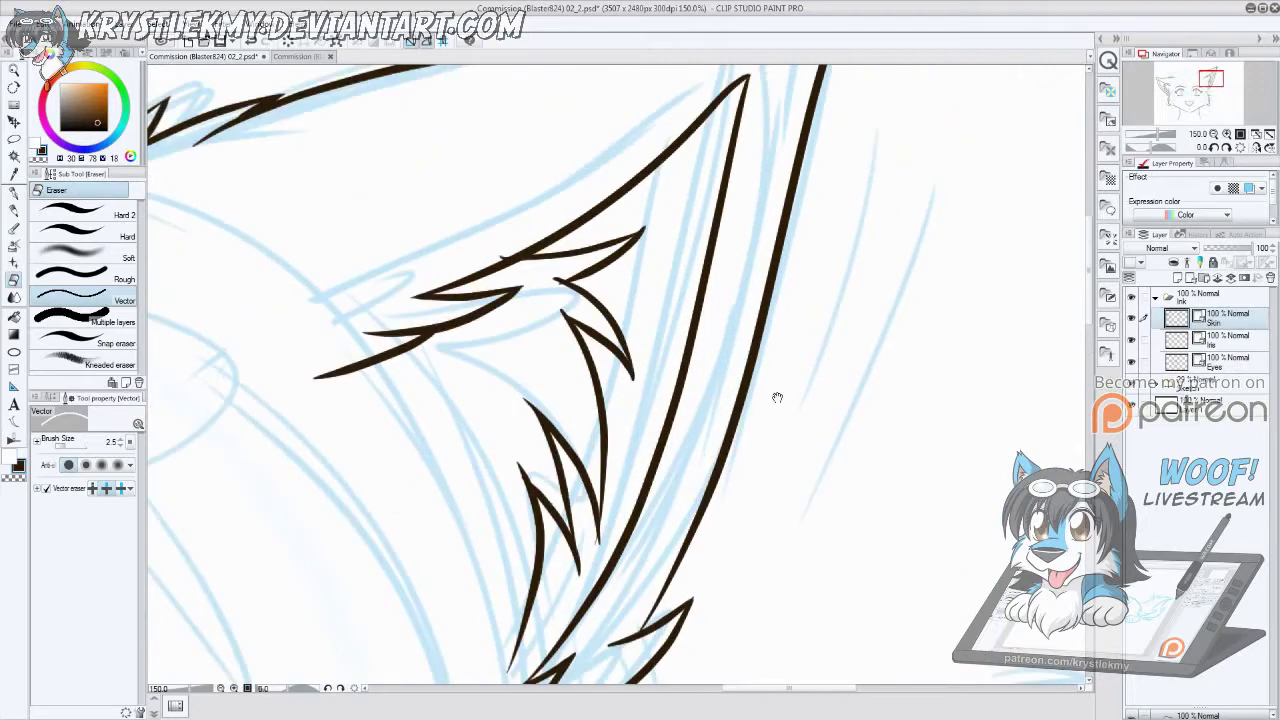
pyautogui.click(1225, 338)
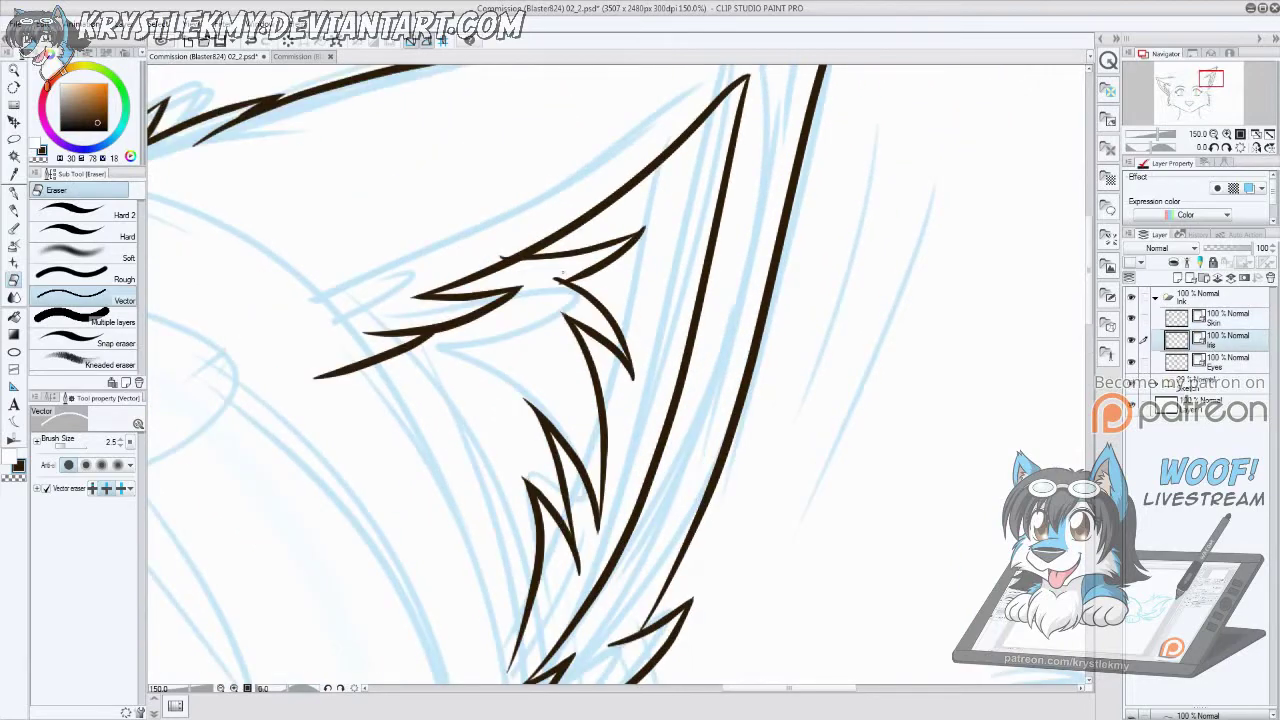
pyautogui.scroll(-3, 505, 257)
pyautogui.scroll(3, 700, 514)
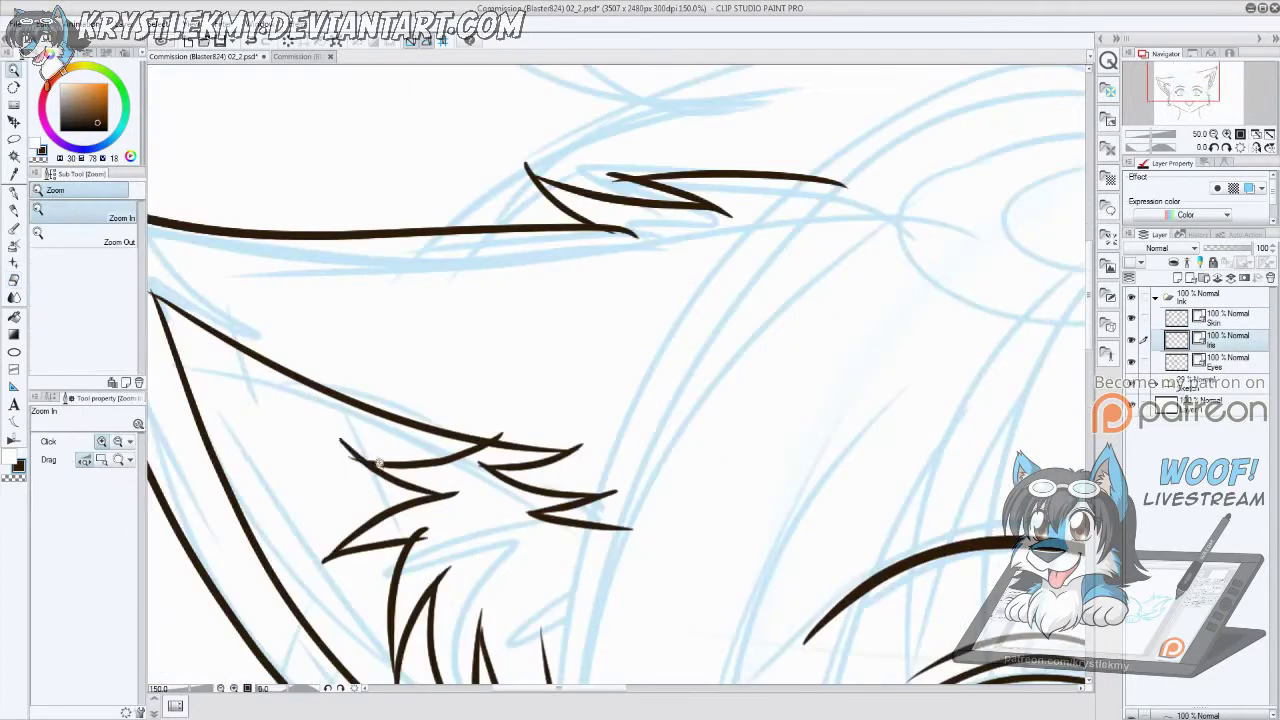
pyautogui.scroll(-3, 454, 493)
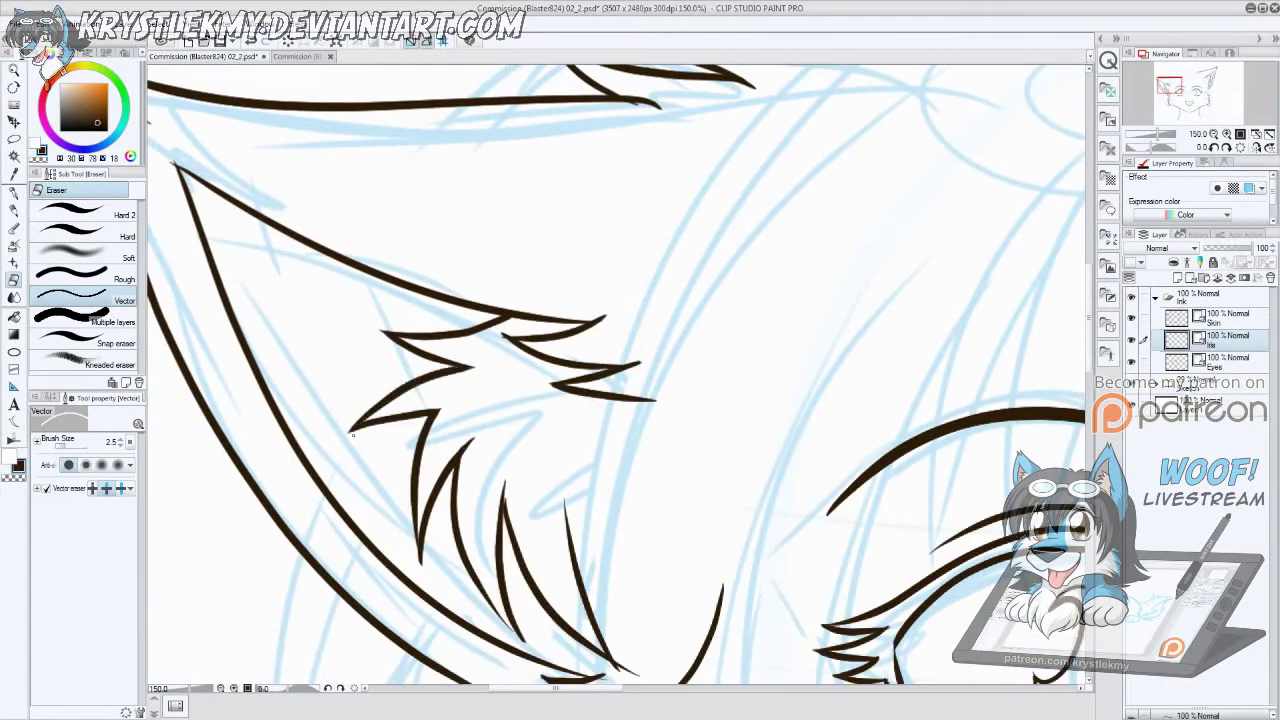
pyautogui.press('p')
pyautogui.press('e')
pyautogui.scroll(-2, 628, 587)
# Step: Trim the crossing line ends on the left ear's outline on the Skin layer
pyautogui.click(1222, 318)
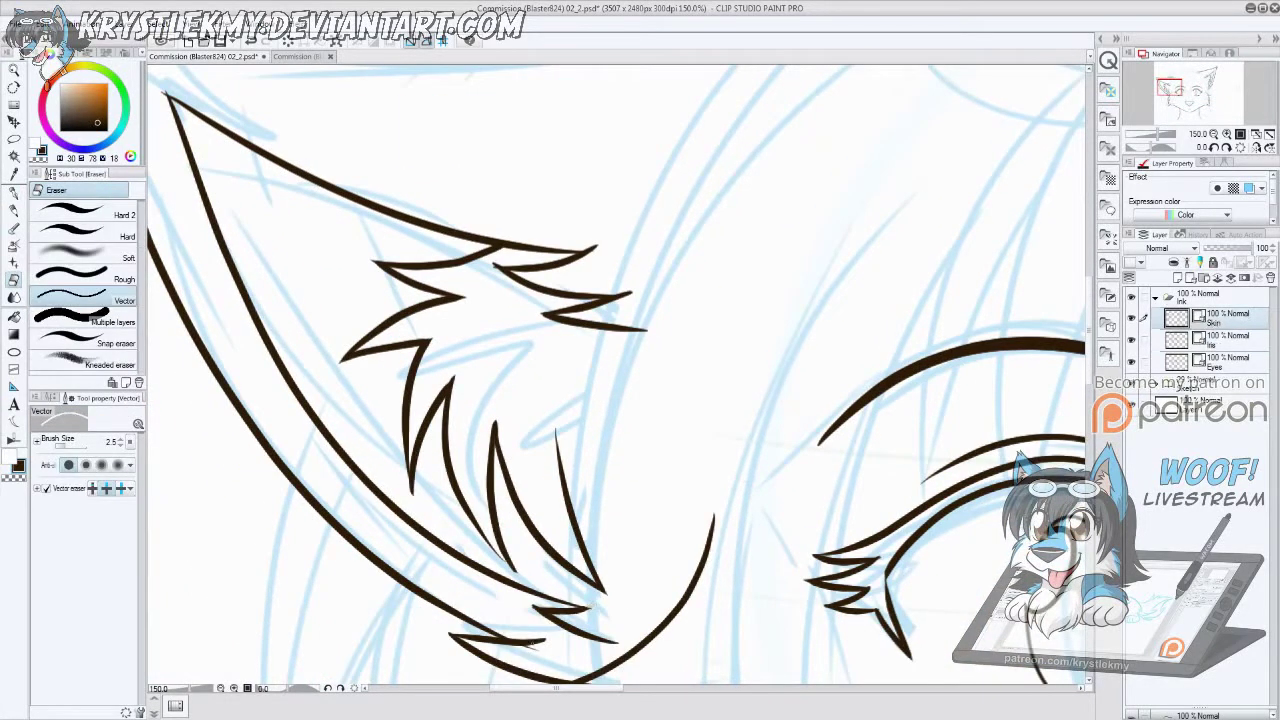
pyautogui.moveTo(443, 327); pyautogui.dragTo(586, 502)
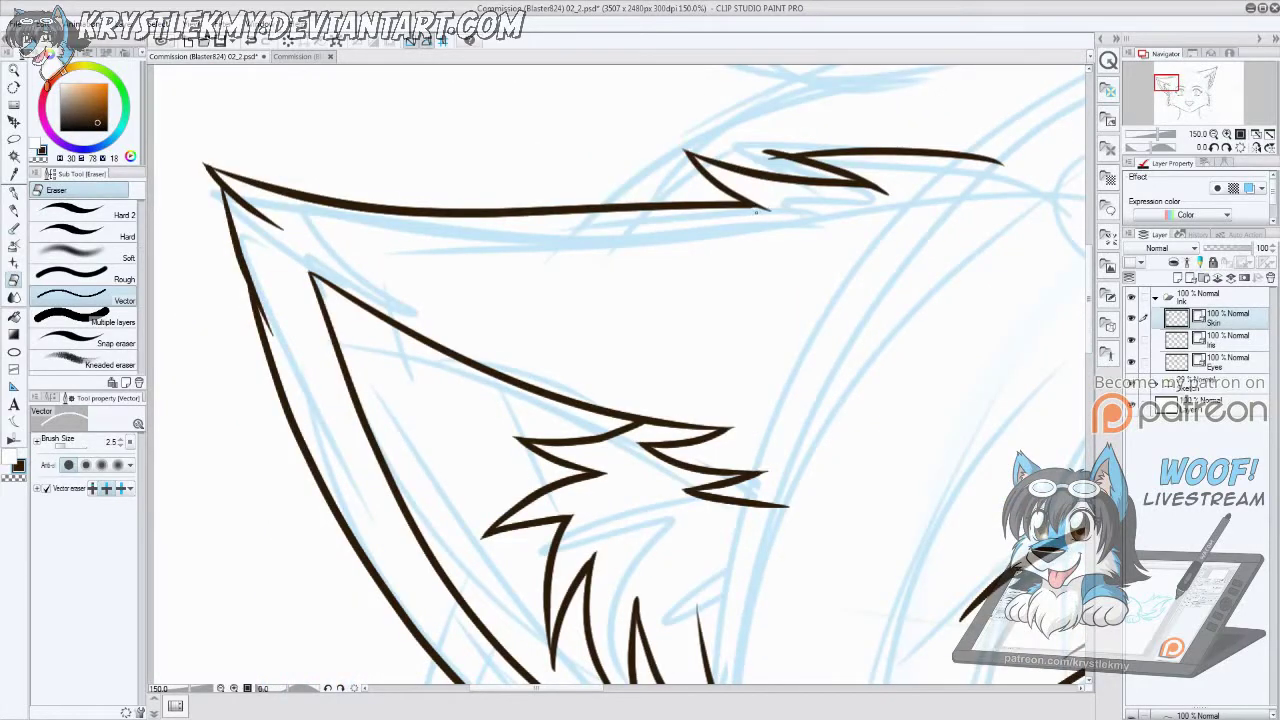
pyautogui.scroll(-4, 903, 177)
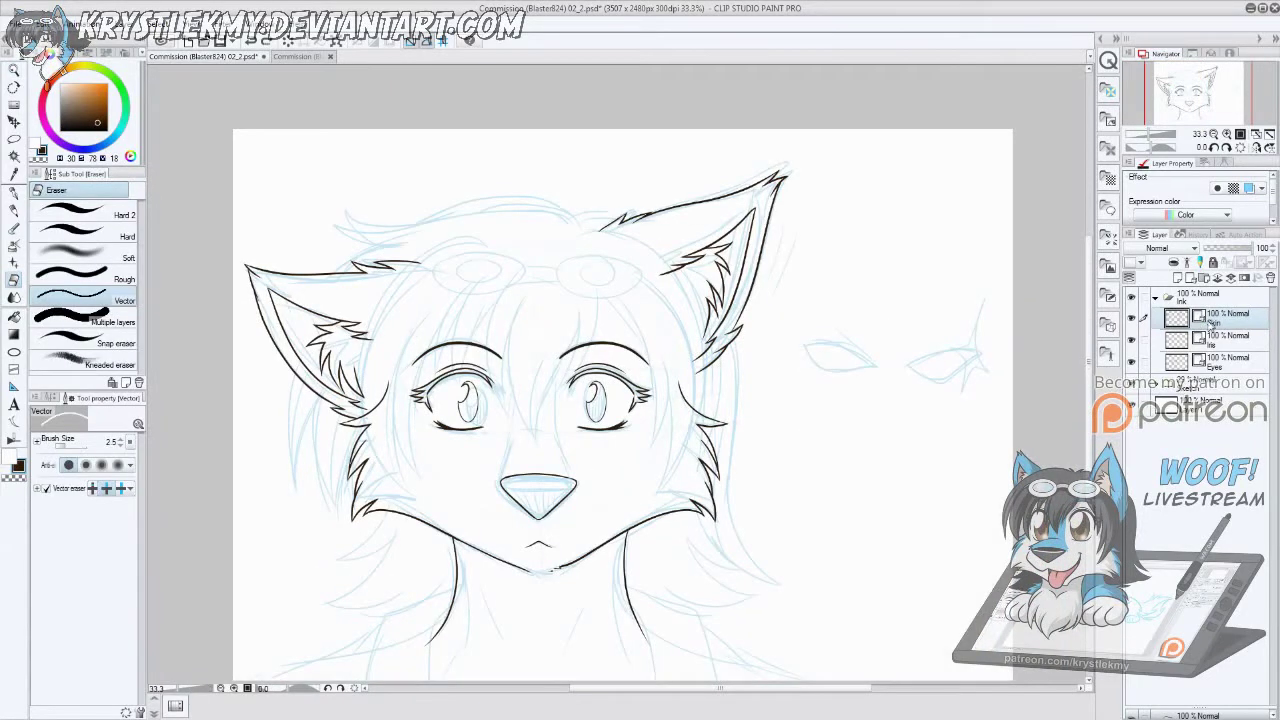
# Step: Add a vector layer named Hair above Skin and ink the central bangs falling between the eyes with G-pen 2
pyautogui.click(1205, 280)
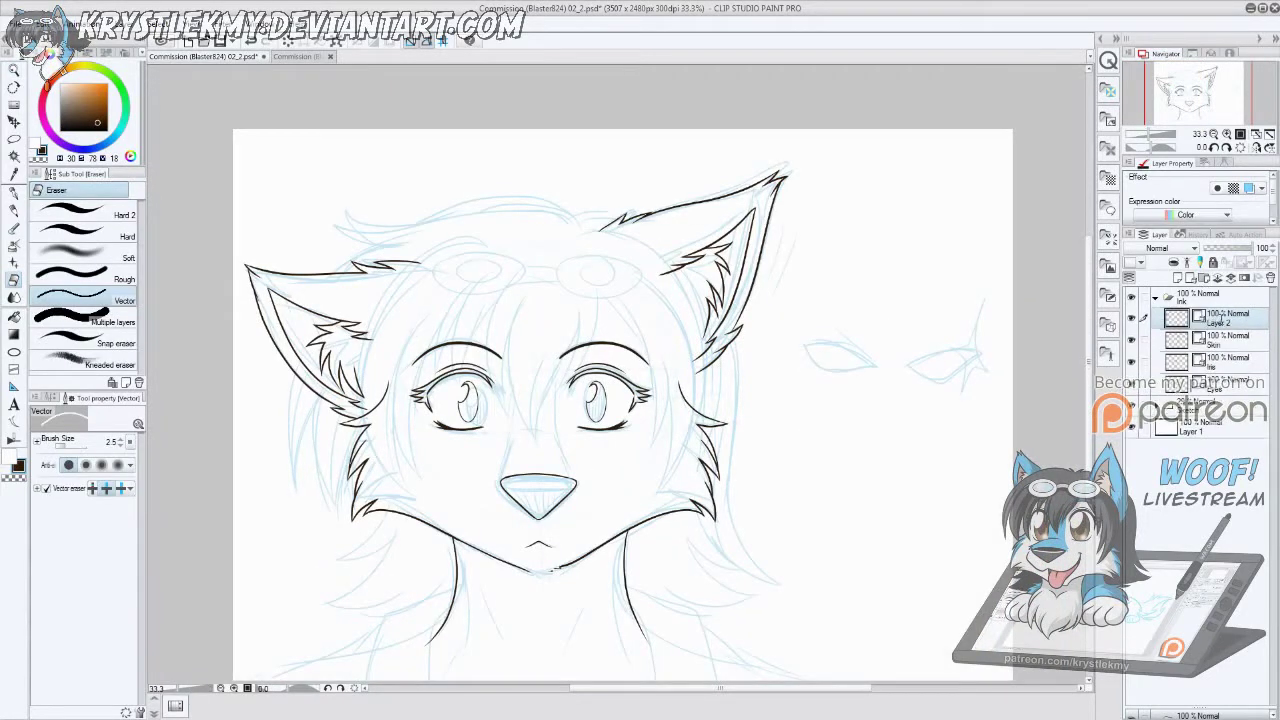
pyautogui.press('p')
pyautogui.scroll(2, 566, 280)
pyautogui.moveTo(630, 284); pyautogui.dragTo(540, 562)
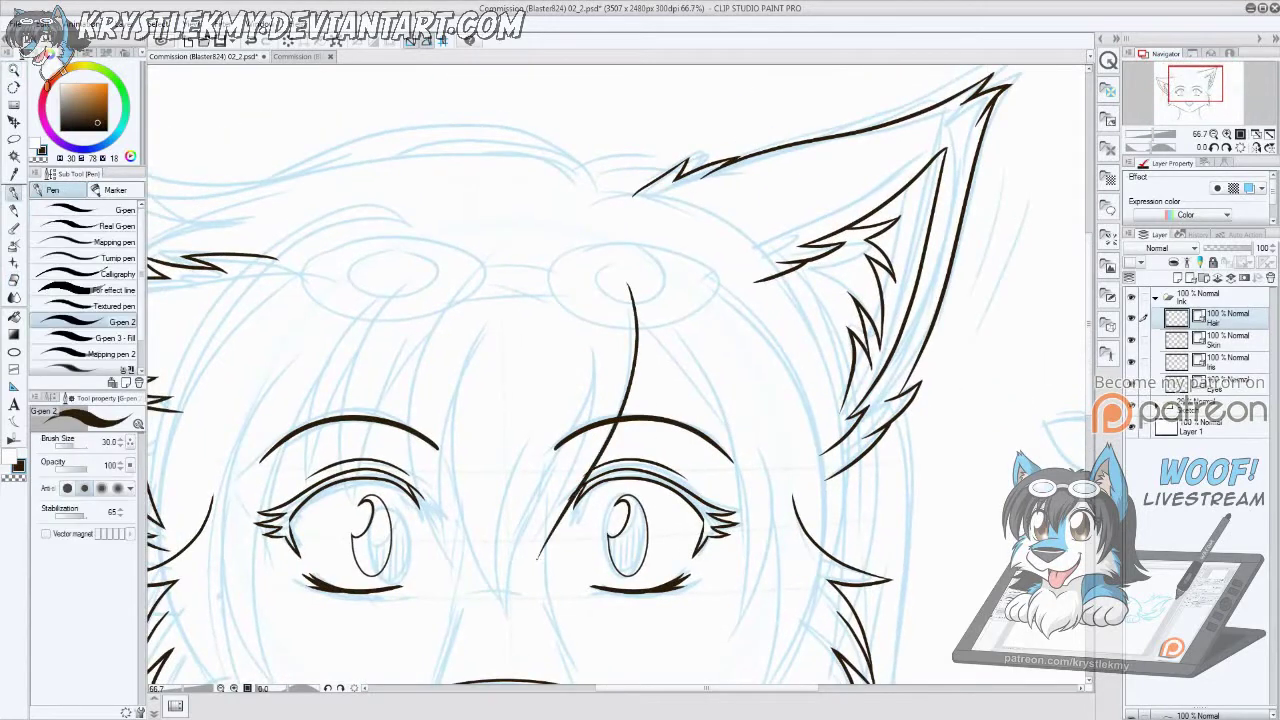
pyautogui.moveTo(596, 354); pyautogui.dragTo(512, 632)
pyautogui.moveTo(544, 422); pyautogui.dragTo(495, 610)
pyautogui.moveTo(484, 324); pyautogui.dragTo(444, 594)
pyautogui.moveTo(420, 368); pyautogui.dragTo(456, 594)
# Step: Ink the thin bang strands over the left eye and the strands running down beside it
pyautogui.moveTo(476, 278)
pyautogui.mouseDown()
pyautogui.moveTo(386, 388)
pyautogui.moveTo(356, 494)
pyautogui.mouseUp()
pyautogui.moveTo(406, 308); pyautogui.dragTo(350, 478)
pyautogui.moveTo(384, 344); pyautogui.dragTo(316, 496)
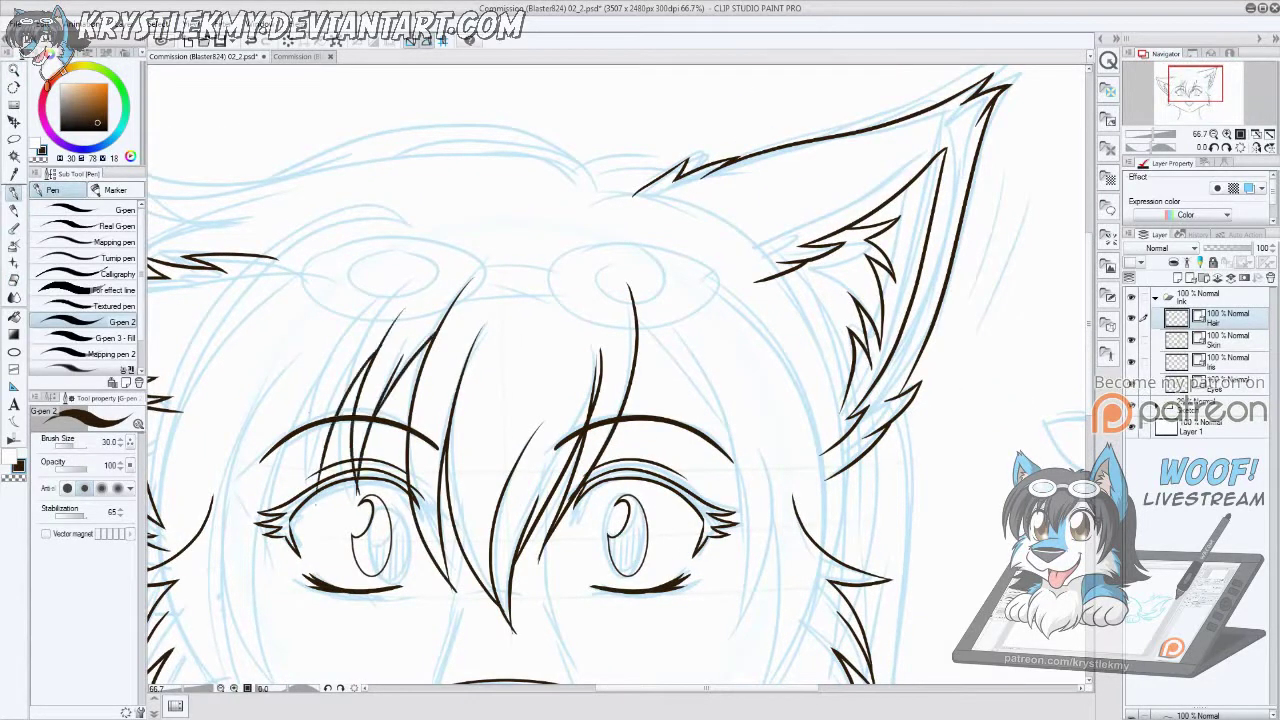
pyautogui.moveTo(372, 292); pyautogui.dragTo(308, 502)
pyautogui.moveTo(443, 484); pyautogui.dragTo(568, 389)
pyautogui.moveTo(446, 272); pyautogui.dragTo(386, 510)
pyautogui.moveTo(392, 358); pyautogui.dragTo(404, 604)
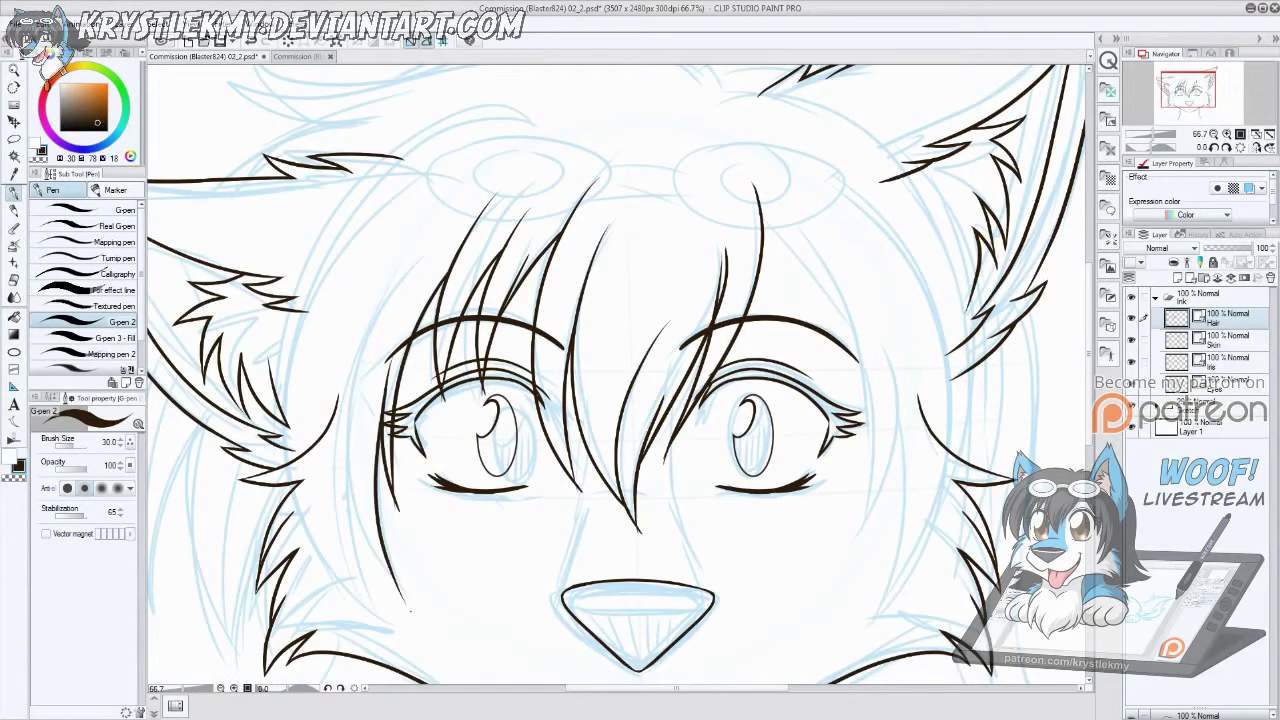
# Step: Ink the long side lock framing the left of the face down to the cheek, redoing the strokes that do not fit
pyautogui.moveTo(410, 270); pyautogui.dragTo(342, 500)
pyautogui.moveTo(344, 406); pyautogui.dragTo(394, 630)
pyautogui.hotkey('ctrl', 'z')
pyautogui.moveTo(350, 470); pyautogui.dragTo(420, 646)
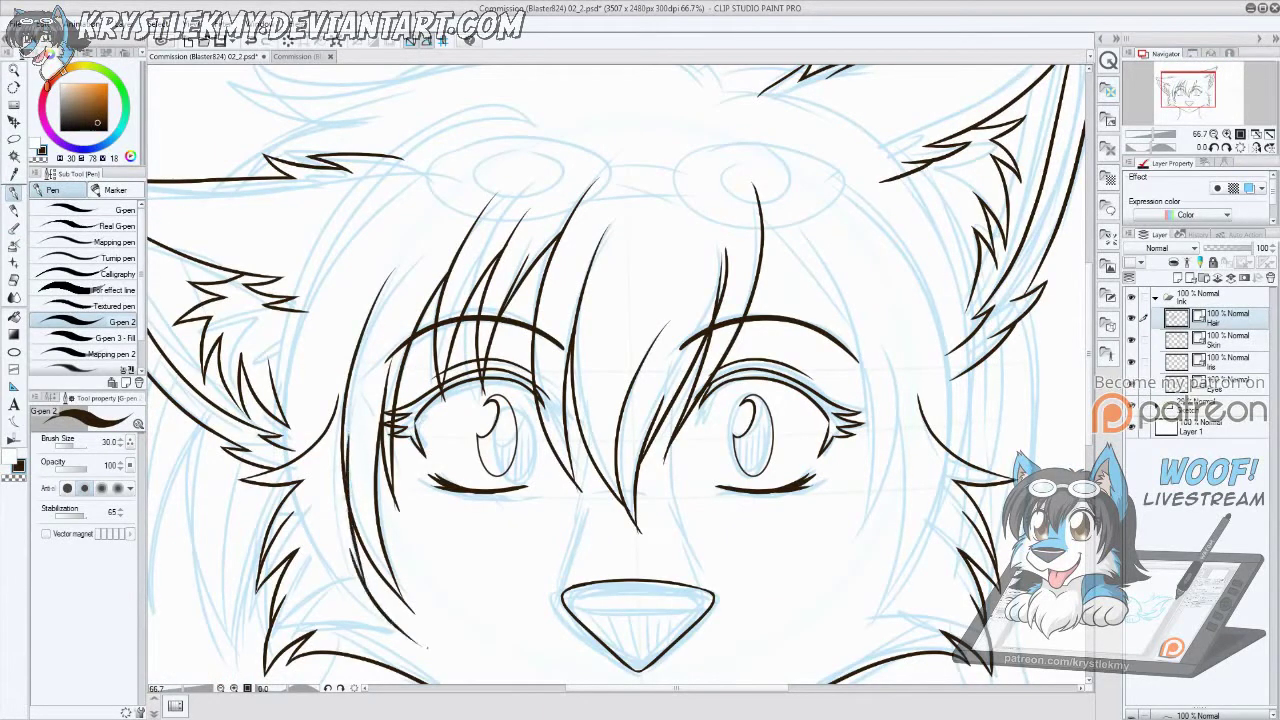
pyautogui.hotkey('ctrl', 'z')
pyautogui.moveTo(346, 468); pyautogui.dragTo(426, 644)
pyautogui.moveTo(368, 320); pyautogui.dragTo(278, 614)
pyautogui.hotkey('ctrl', 'z')
pyautogui.hotkey('ctrl', 'z')
pyautogui.moveTo(330, 264); pyautogui.dragTo(426, 644)
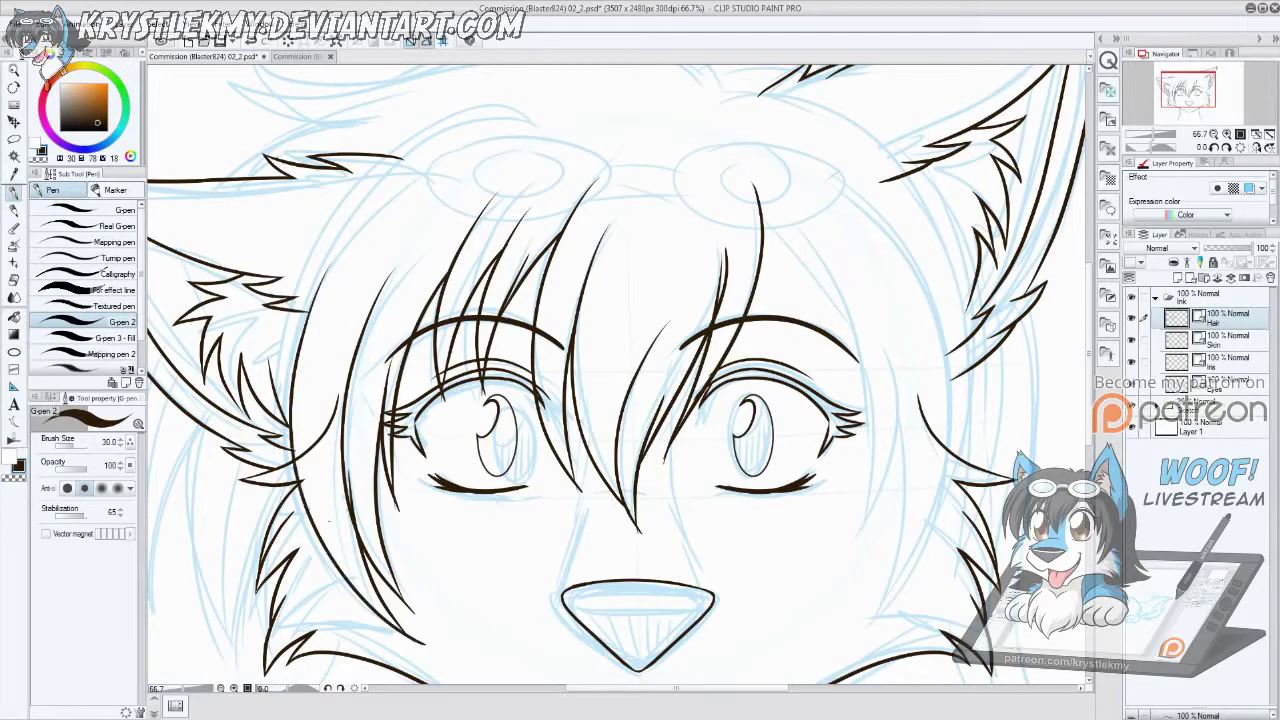
# Step: Ink the upper left hair contour curving from the top of the head down to the ear's base
pyautogui.moveTo(384, 180); pyautogui.dragTo(266, 436)
pyautogui.hotkey('ctrl', 'z')
pyautogui.hotkey('ctrl', 'z')
pyautogui.hotkey('ctrl', 'y')
pyautogui.hotkey('ctrl', 'y')
# Step: Ink the bangs over the right eye and the pointed side locks framing the right of the face
pyautogui.moveTo(640, 400); pyautogui.dragTo(343, 390)
pyautogui.hotkey('ctrl', 'z')
pyautogui.moveTo(464, 206); pyautogui.dragTo(562, 332)
pyautogui.moveTo(524, 234); pyautogui.dragTo(552, 546)
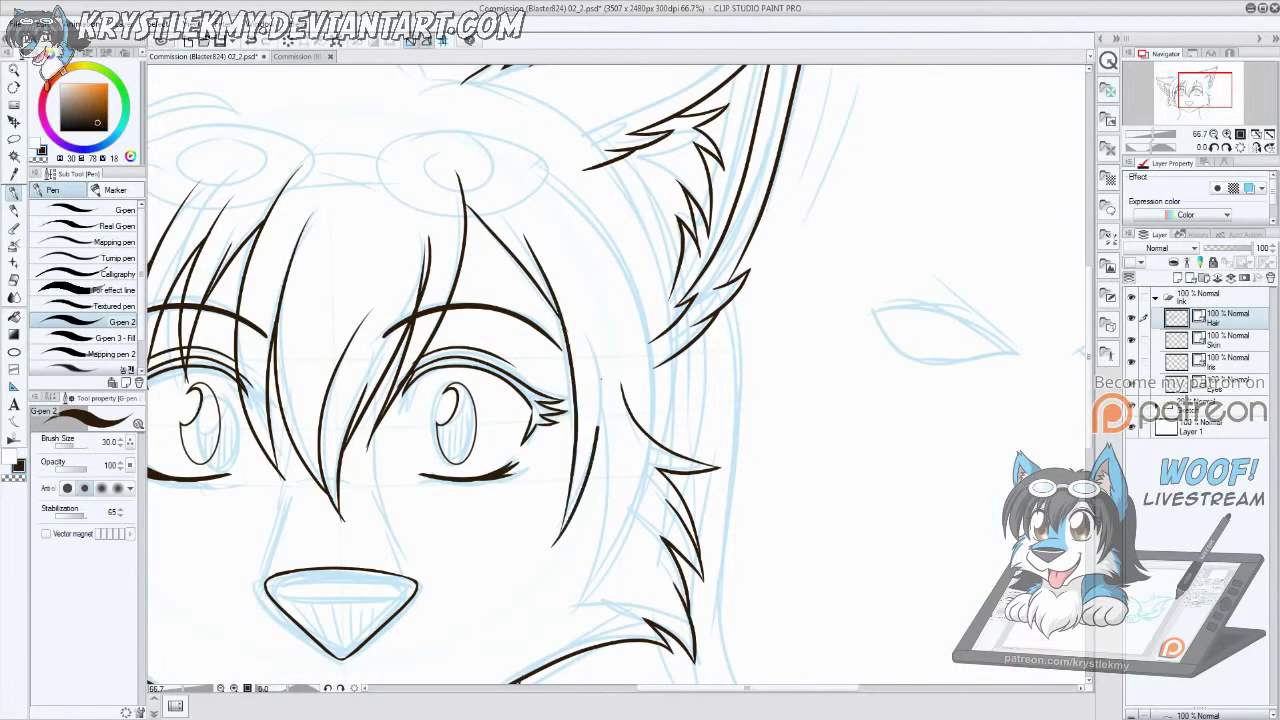
pyautogui.moveTo(592, 324); pyautogui.dragTo(576, 580)
pyautogui.moveTo(548, 630); pyautogui.dragTo(602, 578)
pyautogui.moveTo(656, 288); pyautogui.dragTo(606, 578)
pyautogui.moveTo(650, 506); pyautogui.dragTo(600, 586)
# Step: Ink the right outer hair contour from the top of the head past the ear to the side lock
pyautogui.moveTo(572, 114)
pyautogui.mouseDown()
pyautogui.moveTo(686, 500)
pyautogui.moveTo(450, 70)
pyautogui.mouseUp()
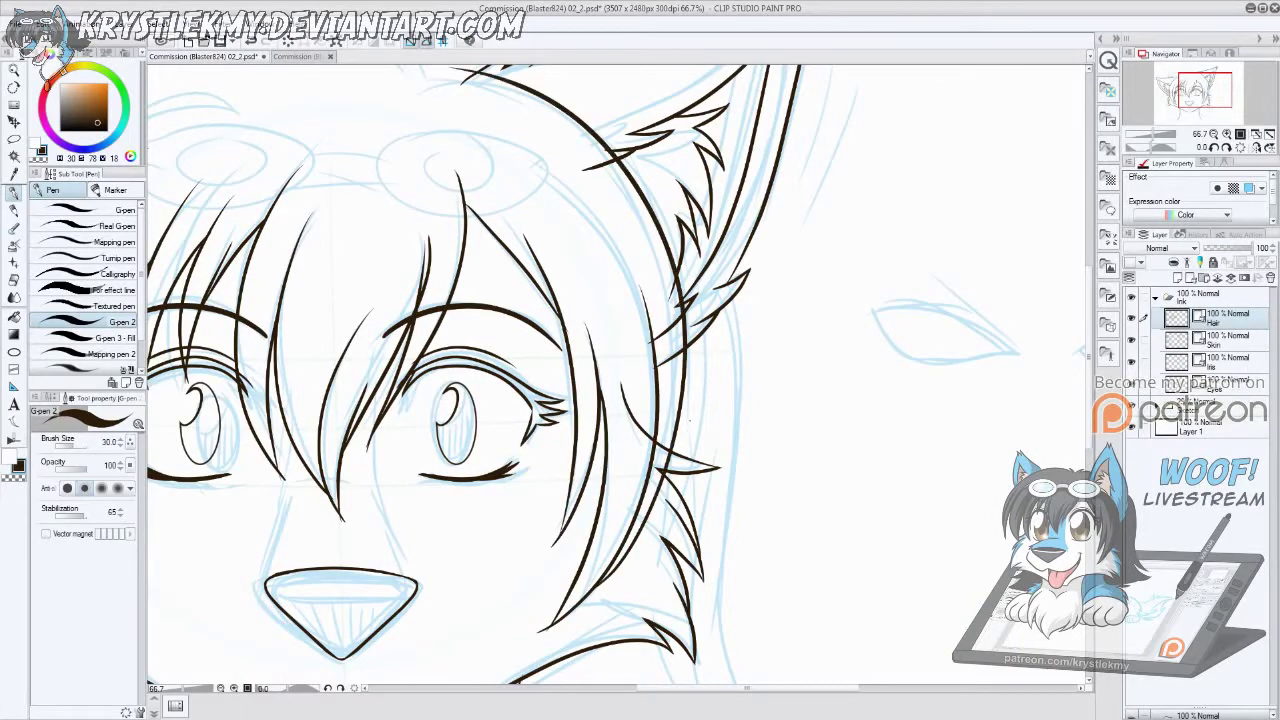
pyautogui.moveTo(635, 329)
pyautogui.mouseDown()
pyautogui.moveTo(790, 424)
pyautogui.moveTo(765, 366)
pyautogui.mouseUp()
pyautogui.hotkey('ctrl', 'z')
pyautogui.moveTo(800, 620); pyautogui.dragTo(524, 118)
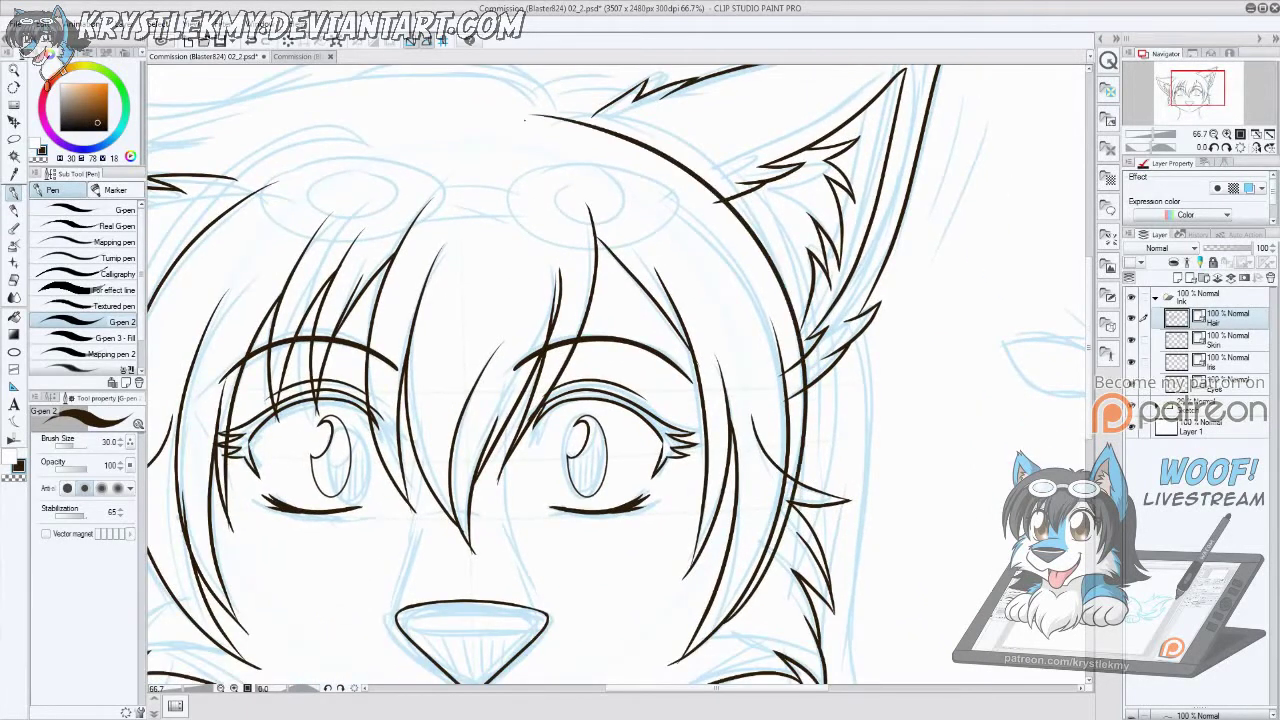
# Step: Erase the poorly joined part of the left hair contour with the Vector eraser and re-ink it as one continuous curve
pyautogui.moveTo(666, 503); pyautogui.dragTo(828, 458)
pyautogui.press('e')
pyautogui.moveTo(296, 300); pyautogui.dragTo(286, 410)
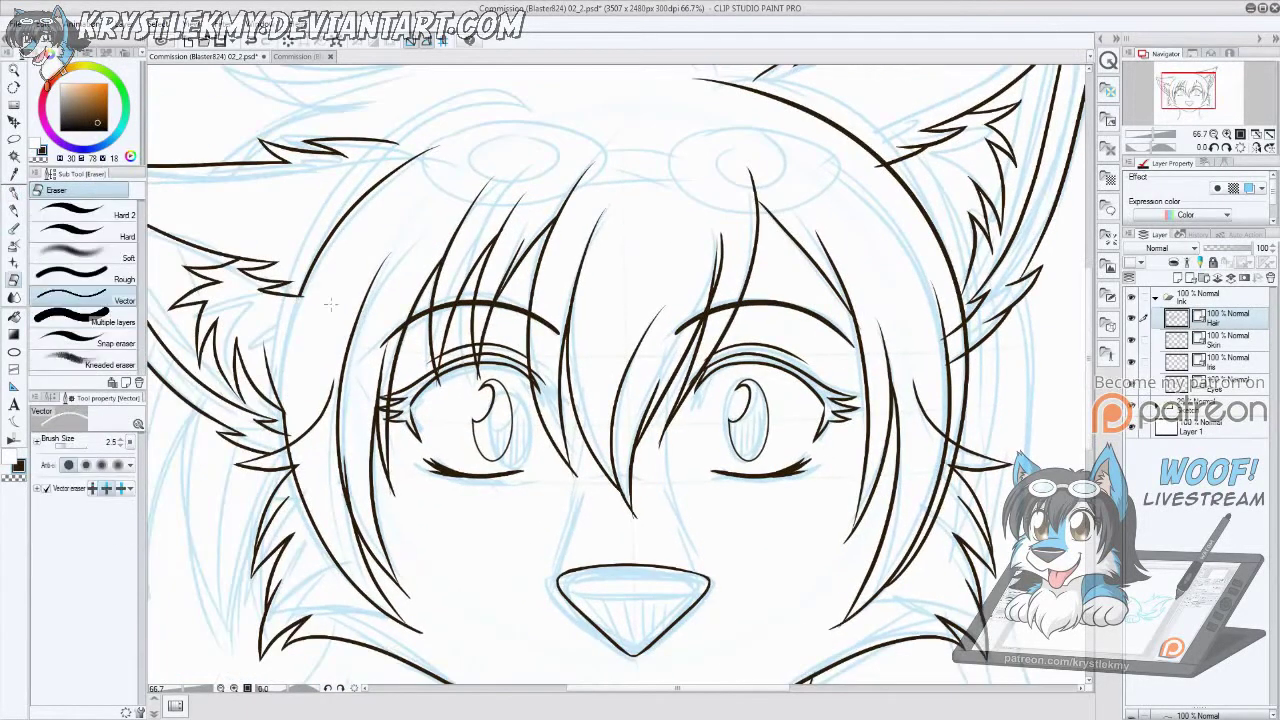
pyautogui.moveTo(430, 150)
pyautogui.mouseDown()
pyautogui.moveTo(410, 630)
pyautogui.moveTo(290, 265)
pyautogui.moveTo(515, 78)
pyautogui.moveTo(542, 304)
pyautogui.mouseUp()
pyautogui.press('p')
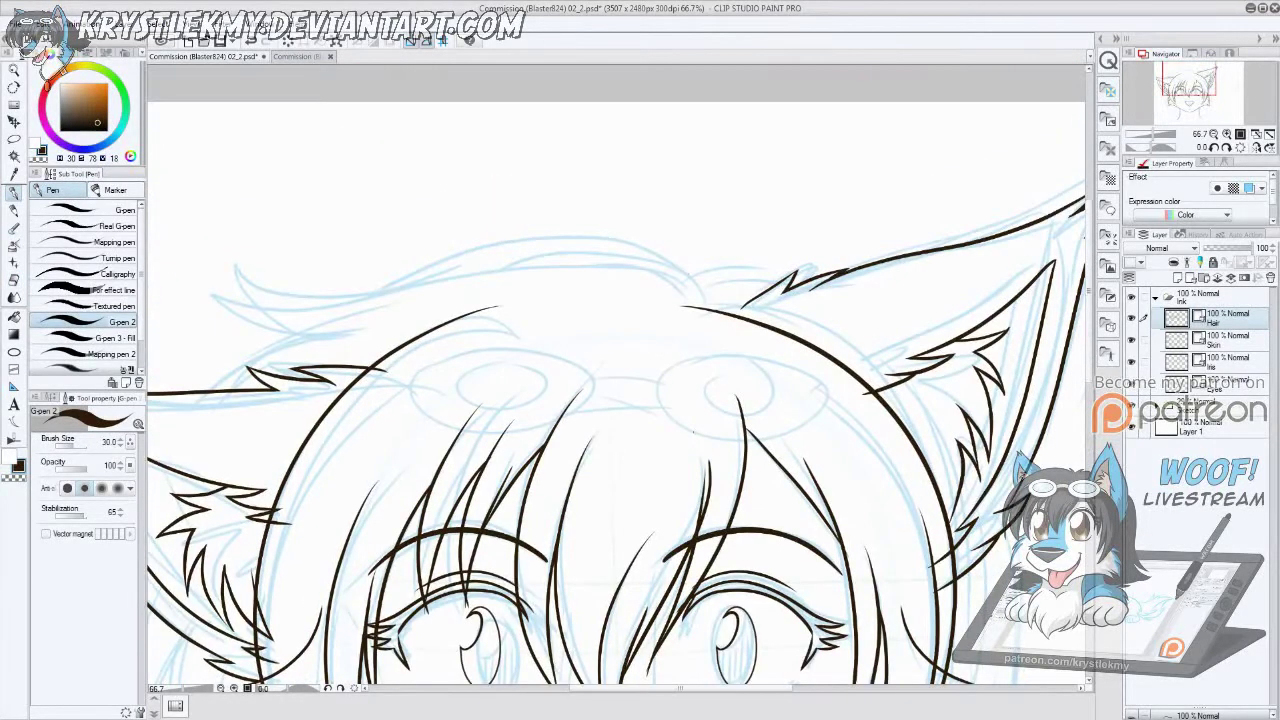
# Step: Ink the swept-back hair tuft across the top of the head and its pointed strands above the left ear, redoing the lower strand
pyautogui.moveTo(690, 270)
pyautogui.mouseDown()
pyautogui.moveTo(475, 260)
pyautogui.moveTo(202, 265)
pyautogui.mouseUp()
pyautogui.moveTo(205, 268)
pyautogui.mouseDown()
pyautogui.moveTo(295, 310)
pyautogui.moveTo(350, 310)
pyautogui.mouseUp()
pyautogui.moveTo(152, 360)
pyautogui.mouseDown()
pyautogui.moveTo(338, 306)
pyautogui.moveTo(272, 338)
pyautogui.mouseUp()
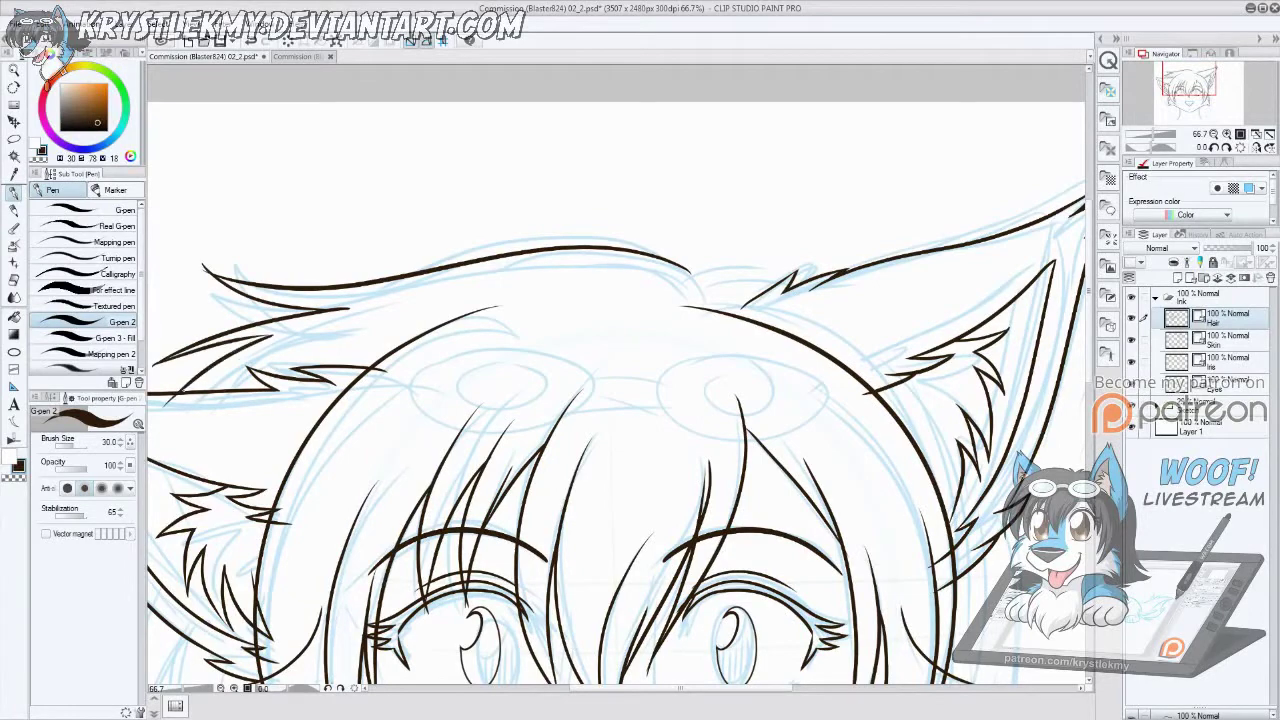
pyautogui.hotkey('ctrl', 'z')
pyautogui.moveTo(701, 362); pyautogui.dragTo(814, 317)
pyautogui.hotkey('ctrl', 'z')
pyautogui.moveTo(256, 320); pyautogui.dragTo(410, 291)
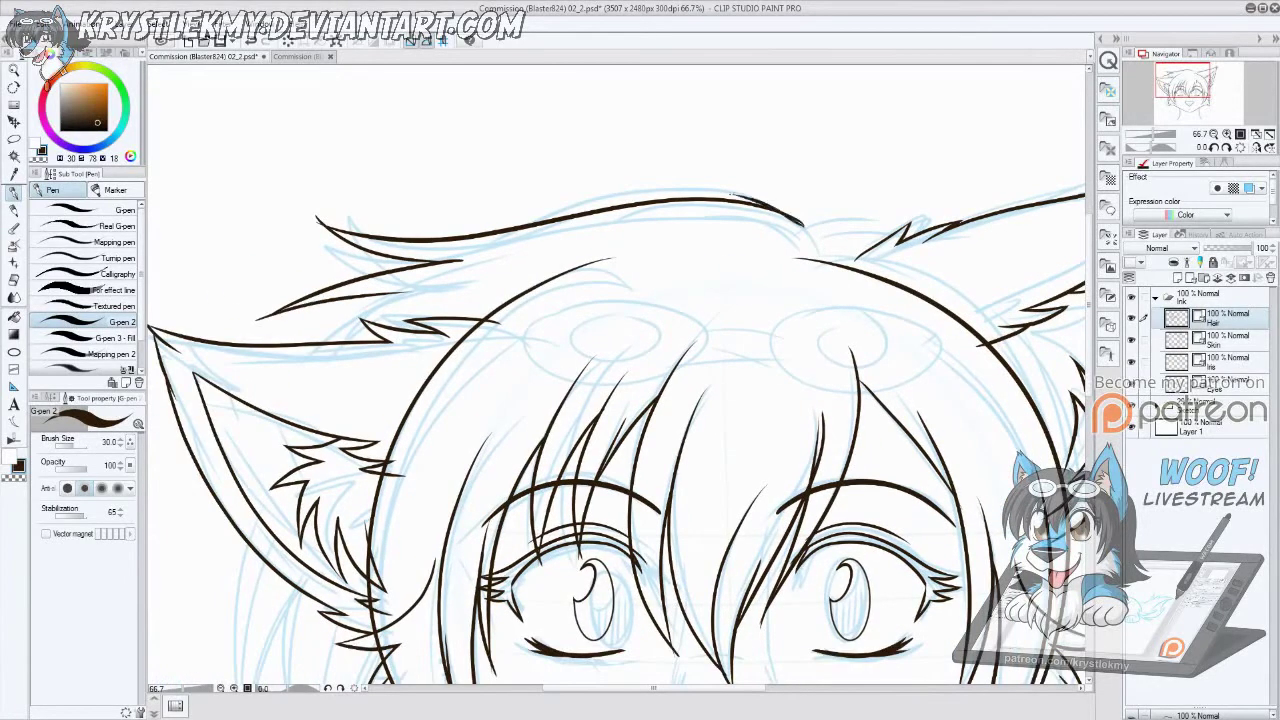
# Step: Replace the short stroke at the crown and ink the small hair tufts between the crown and the right ear
pyautogui.hotkey('ctrl', 'z')
pyautogui.moveTo(750, 196); pyautogui.dragTo(808, 226)
pyautogui.moveTo(733, 188)
pyautogui.mouseDown()
pyautogui.moveTo(797, 219)
pyautogui.moveTo(832, 218)
pyautogui.mouseUp()
pyautogui.moveTo(950, 222); pyautogui.dragTo(850, 246)
# Step: Ink the loose back hair strands below the left ear beside the cheek fur and their outer curve up to the head tuft
pyautogui.moveTo(600, 400); pyautogui.dragTo(760, 190)
pyautogui.hotkey('ctrl', '-')
pyautogui.moveTo(522, 494)
pyautogui.mouseDown()
pyautogui.moveTo(514, 588)
pyautogui.moveTo(499, 636)
pyautogui.moveTo(490, 625)
pyautogui.mouseUp()
pyautogui.moveTo(466, 520); pyautogui.dragTo(482, 622)
pyautogui.moveTo(476, 446); pyautogui.dragTo(452, 606)
pyautogui.moveTo(460, 470); pyautogui.dragTo(436, 608)
pyautogui.hotkey('ctrl', 'z')
pyautogui.moveTo(530, 270)
pyautogui.mouseDown()
pyautogui.moveTo(436, 470)
pyautogui.moveTo(446, 606)
pyautogui.mouseUp()
pyautogui.moveTo(458, 440); pyautogui.dragTo(414, 572)
pyautogui.moveTo(618, 196); pyautogui.dragTo(412, 500)
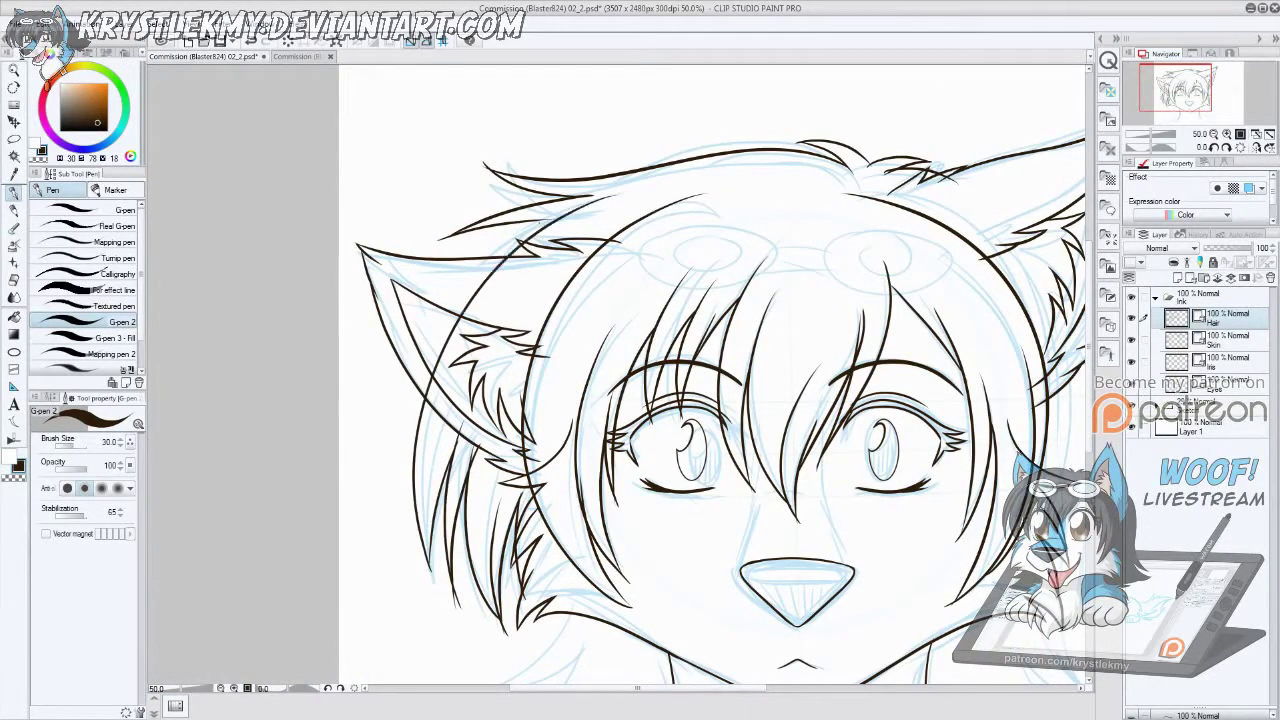
# Step: Ink the long outer hair contour from below the right ear down to its outward-flicked tip, redoing the first stroke
pyautogui.moveTo(800, 450)
pyautogui.mouseDown()
pyautogui.moveTo(446, 398)
pyautogui.moveTo(465, 285)
pyautogui.mouseUp()
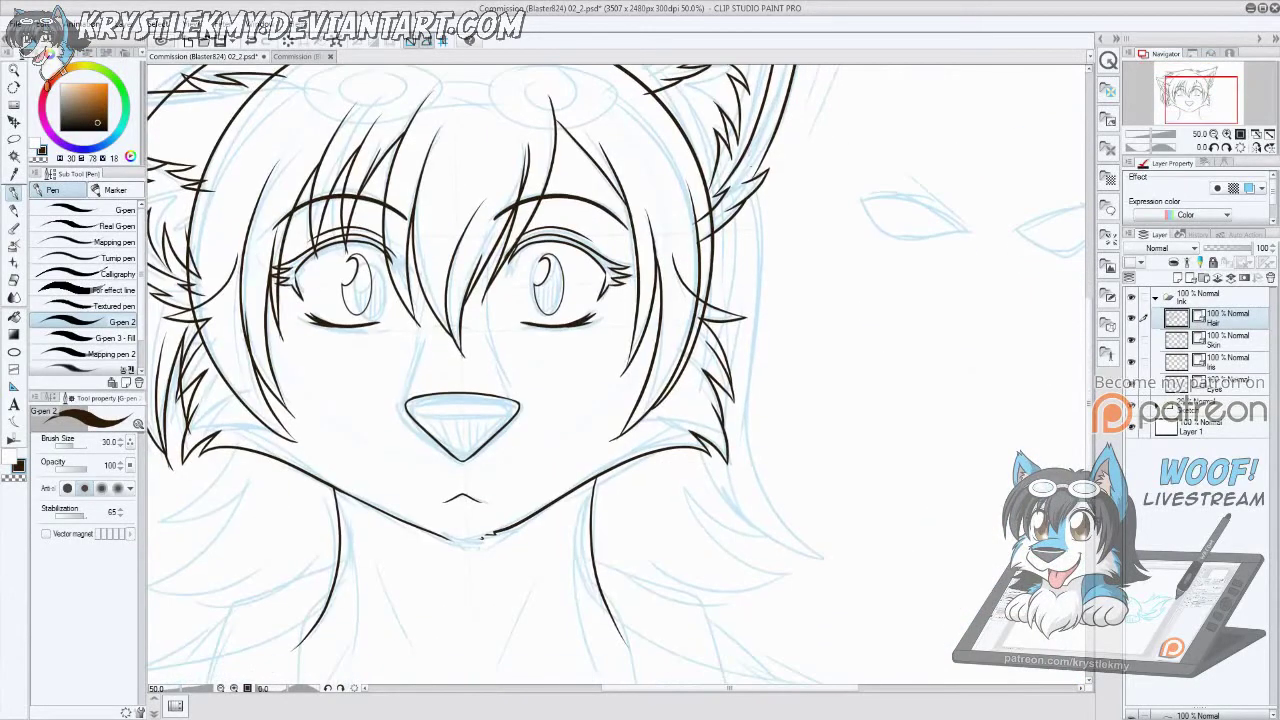
pyautogui.moveTo(762, 158); pyautogui.dragTo(741, 472)
pyautogui.hotkey('ctrl', 'z')
pyautogui.moveTo(762, 156); pyautogui.dragTo(845, 558)
# Step: Remove the short stroke below the right cheek fur and ink the flicked hair strands between the right neck line and outer contour
pyautogui.moveTo(728, 484); pyautogui.dragTo(745, 514)
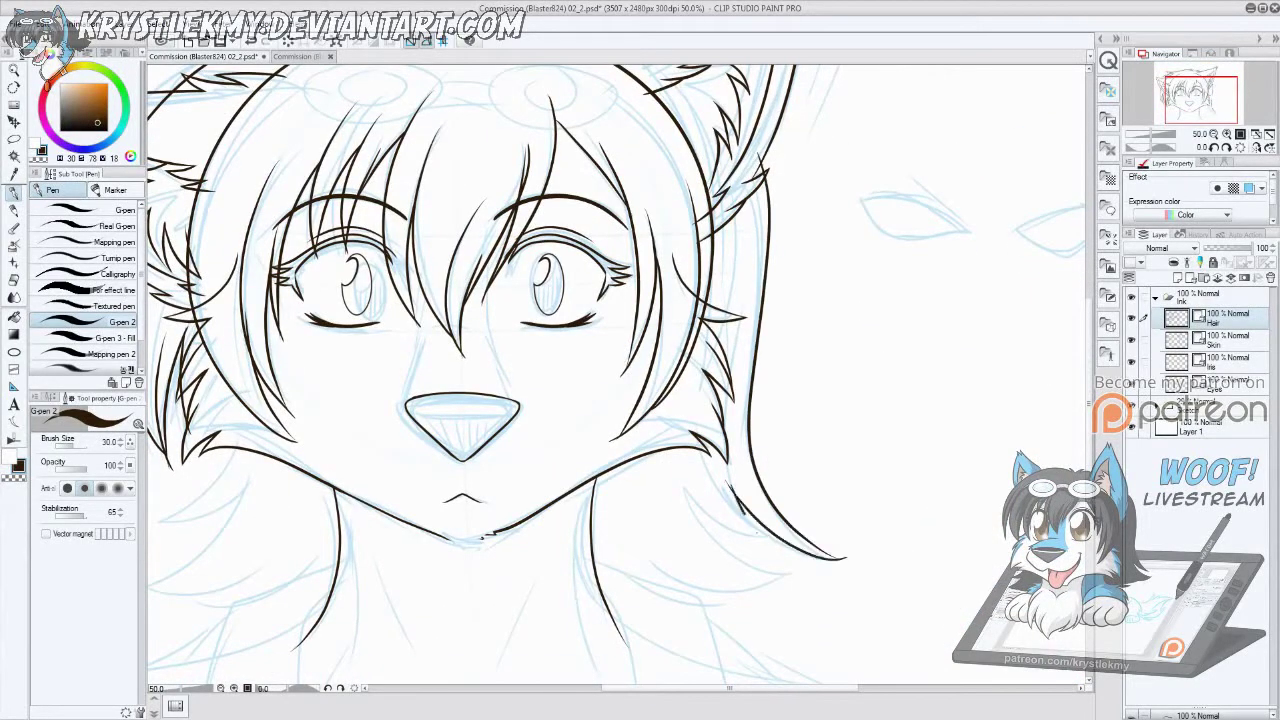
pyautogui.hotkey('ctrl', 'z')
pyautogui.moveTo(820, 552)
pyautogui.mouseDown()
pyautogui.moveTo(786, 562)
pyautogui.moveTo(692, 517)
pyautogui.mouseUp()
pyautogui.moveTo(812, 582)
pyautogui.mouseDown()
pyautogui.moveTo(657, 575)
pyautogui.moveTo(617, 603)
pyautogui.mouseUp()
pyautogui.moveTo(682, 518); pyautogui.dragTo(870, 493)
# Step: Ink the flicked lower hair strands beneath the left cheek fur and beside the neck, redoing the lowest strokes
pyautogui.moveTo(435, 461); pyautogui.dragTo(319, 489)
pyautogui.moveTo(444, 506); pyautogui.dragTo(307, 535)
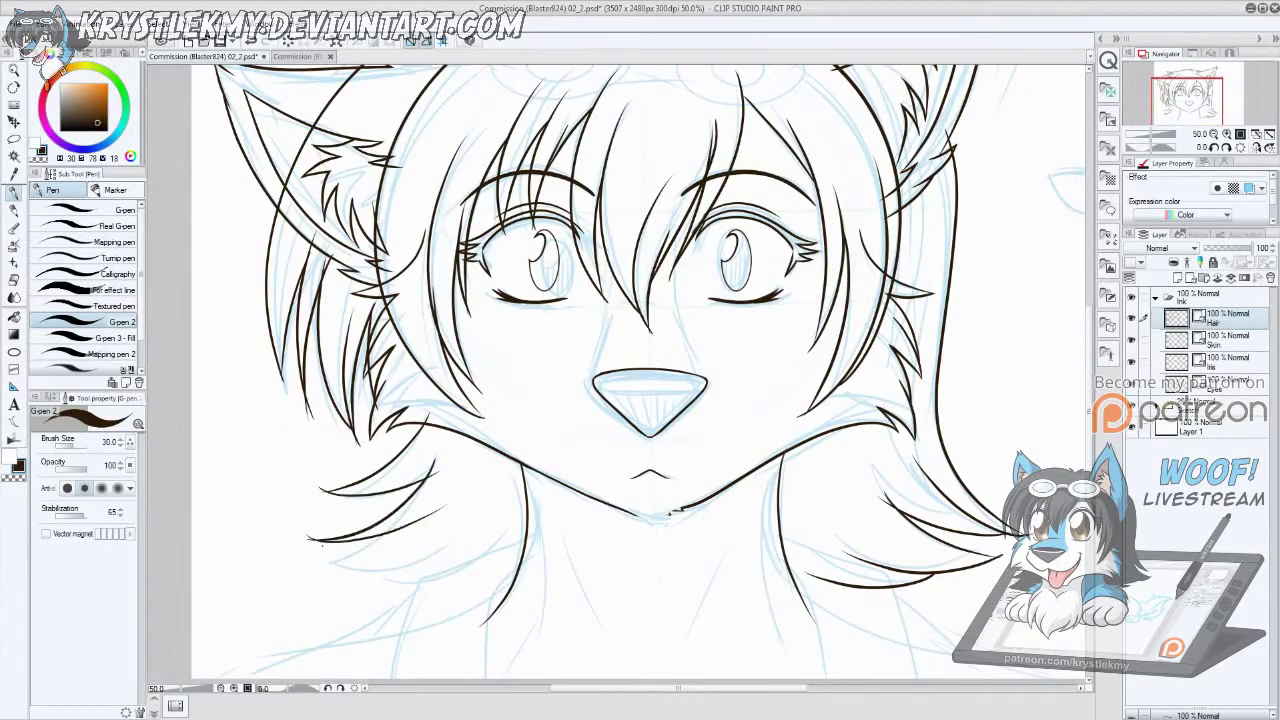
pyautogui.moveTo(506, 555)
pyautogui.mouseDown()
pyautogui.moveTo(366, 583)
pyautogui.moveTo(548, 546)
pyautogui.mouseUp()
pyautogui.hotkey('ctrl', 'z')
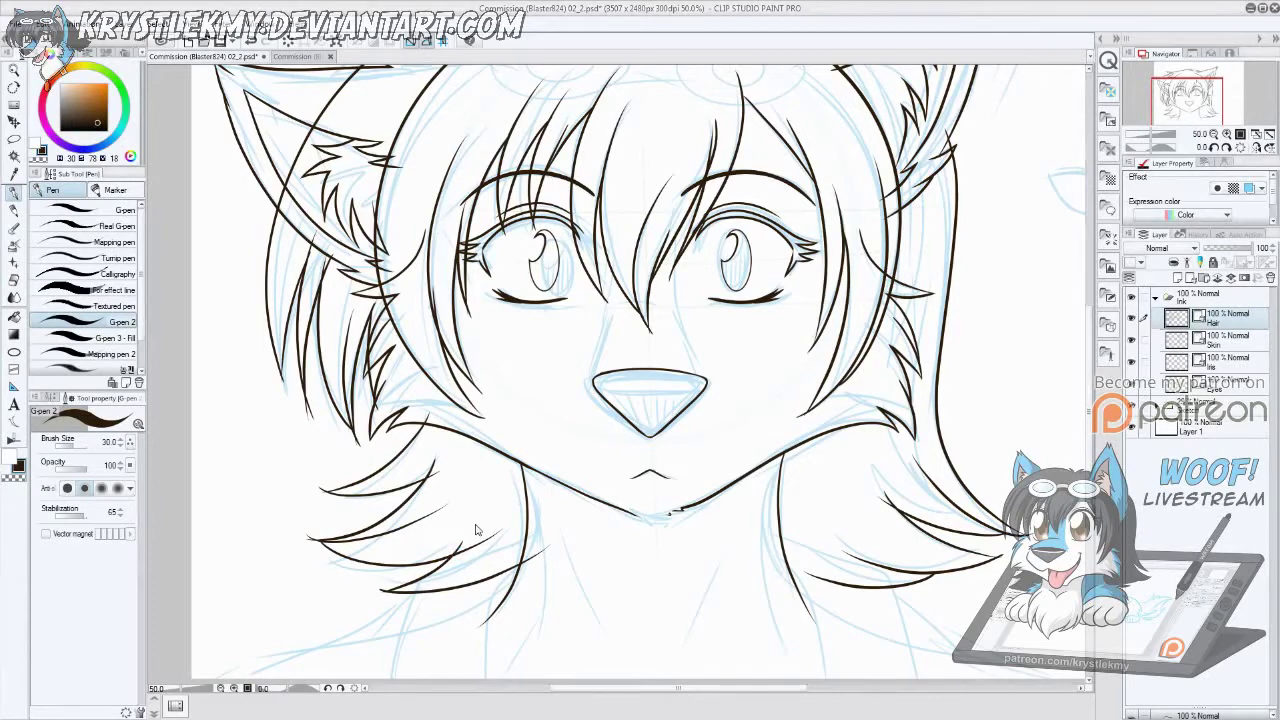
pyautogui.hotkey('ctrl', 'z')
pyautogui.moveTo(500, 532)
pyautogui.mouseDown()
pyautogui.moveTo(368, 596)
pyautogui.moveTo(368, 566)
pyautogui.mouseUp()
pyautogui.hotkey('ctrl', 'z')
pyautogui.scroll(-3, 535, 545)
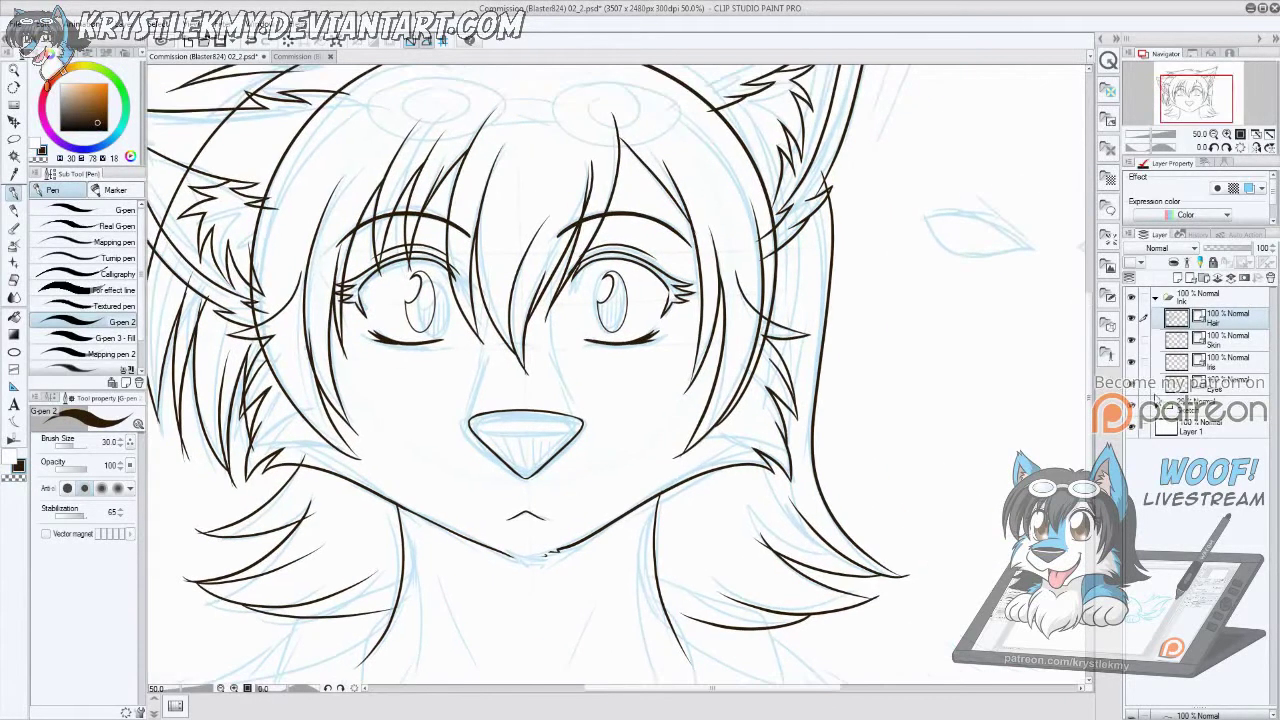
# Step: Hide the sketch and ink a small jagged fur tuft on the Skin layer to close the gap in the chin line
pyautogui.click(1131, 408)
pyautogui.click(1220, 338)
pyautogui.scroll(5, 523, 551)
pyautogui.click(523, 551)
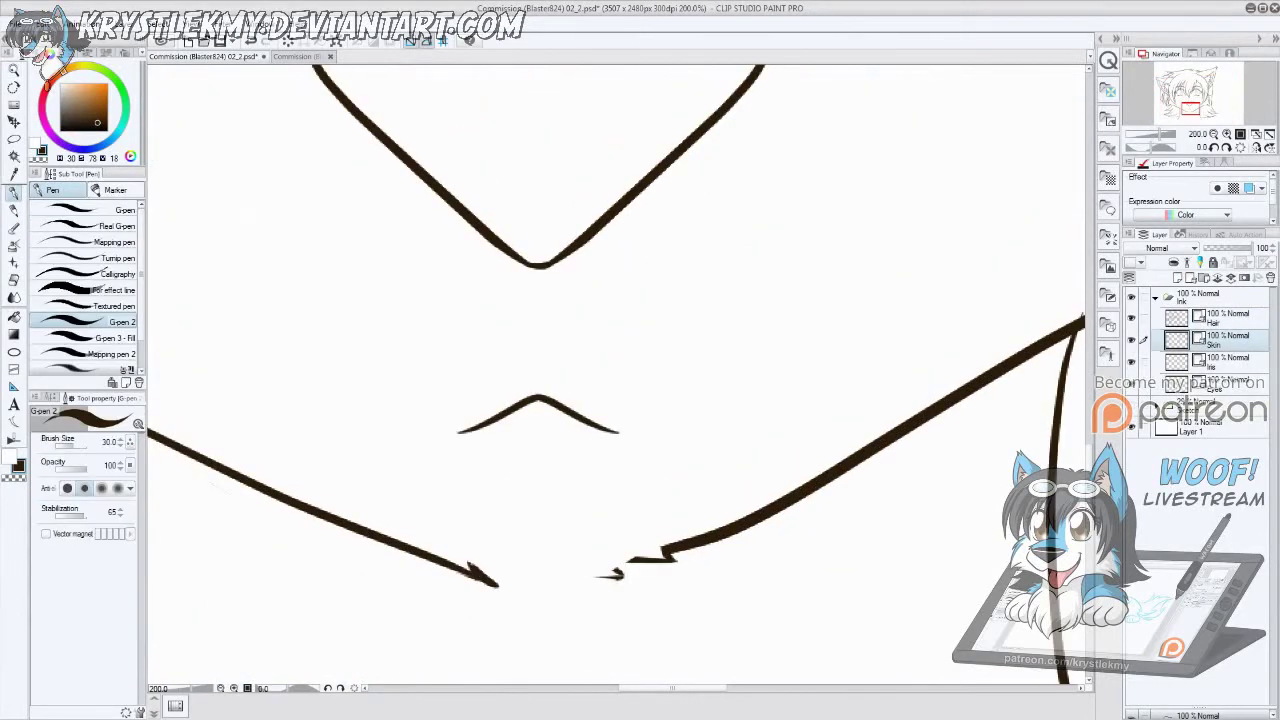
pyautogui.moveTo(478, 560)
pyautogui.mouseDown()
pyautogui.moveTo(585, 585)
pyautogui.moveTo(622, 576)
pyautogui.mouseUp()
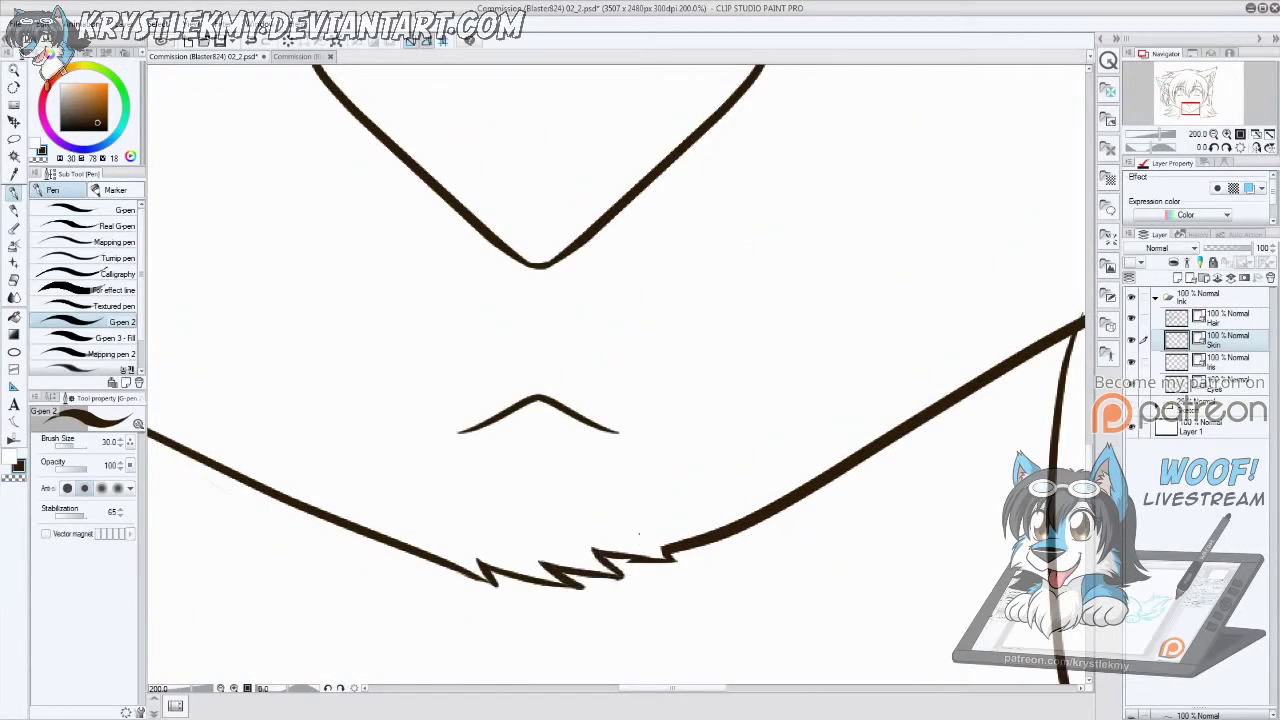
pyautogui.hotkey('ctrl', '0')
pyautogui.hotkey('ctrl', '+')
# Step: Complete the small fur tuft on the Skin layer where the right ear's base meets the head contour
pyautogui.press('e')
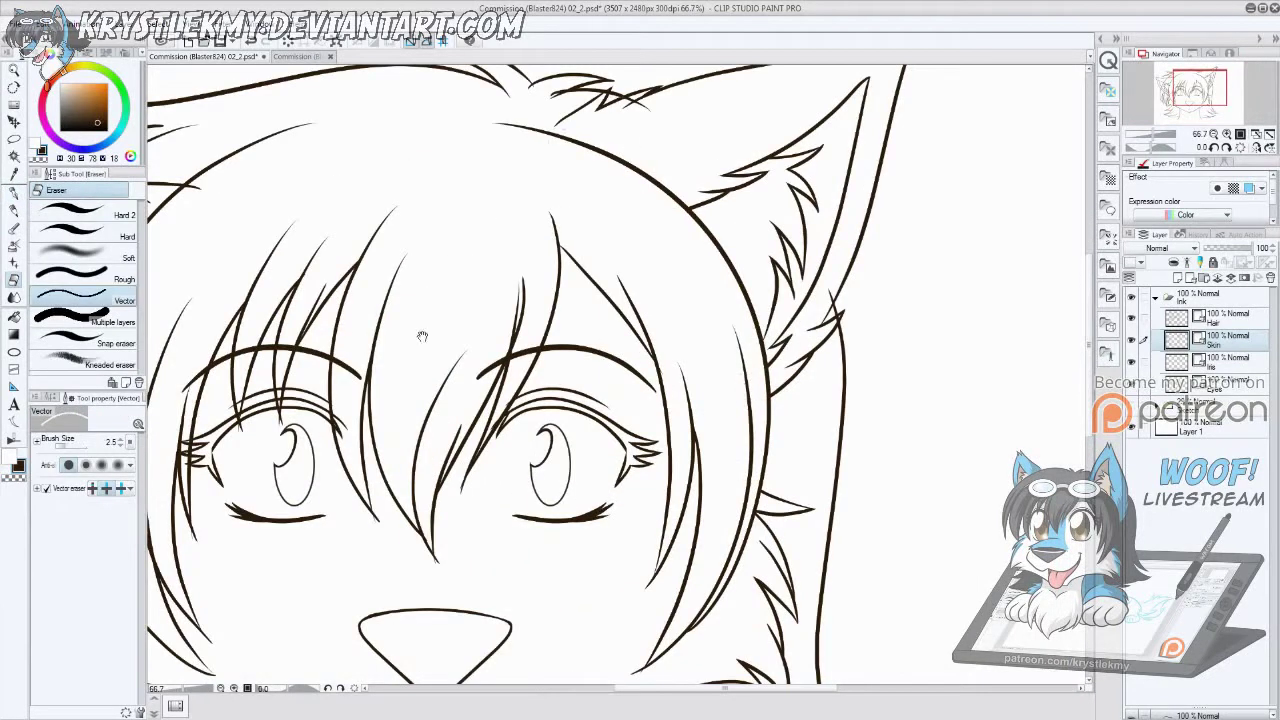
pyautogui.moveTo(422, 337); pyautogui.dragTo(760, 264)
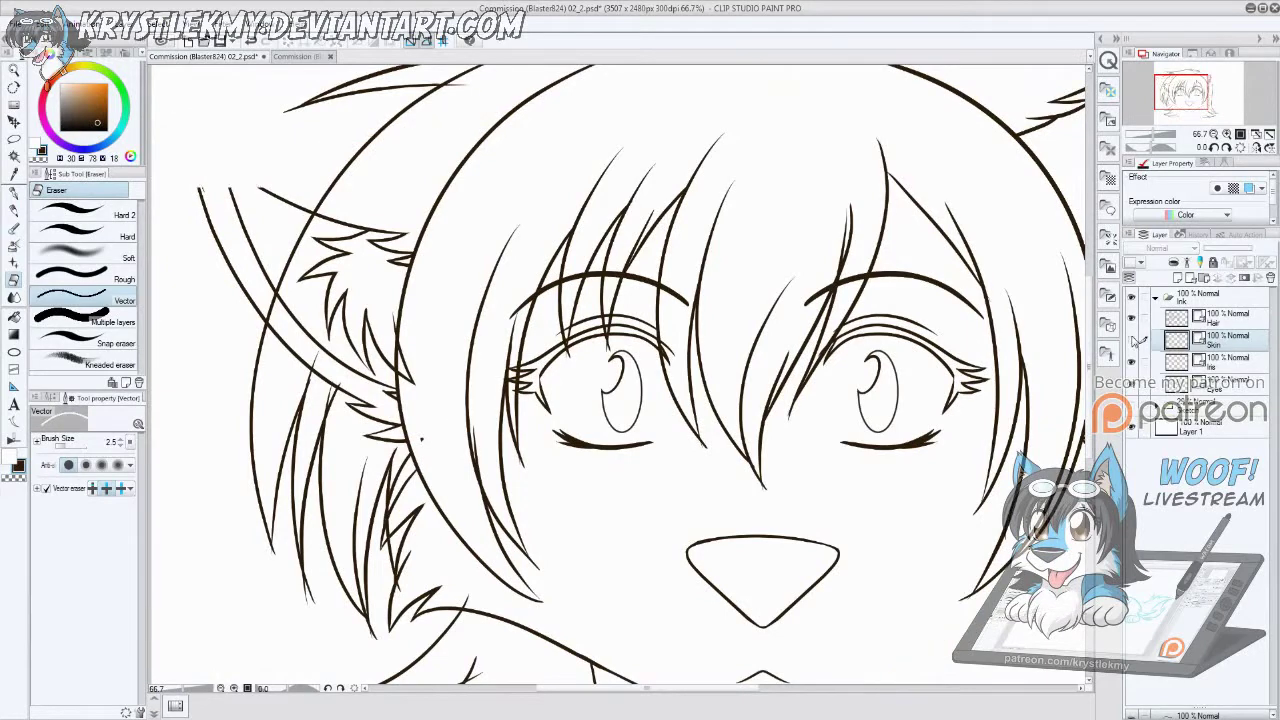
pyautogui.click(1210, 360)
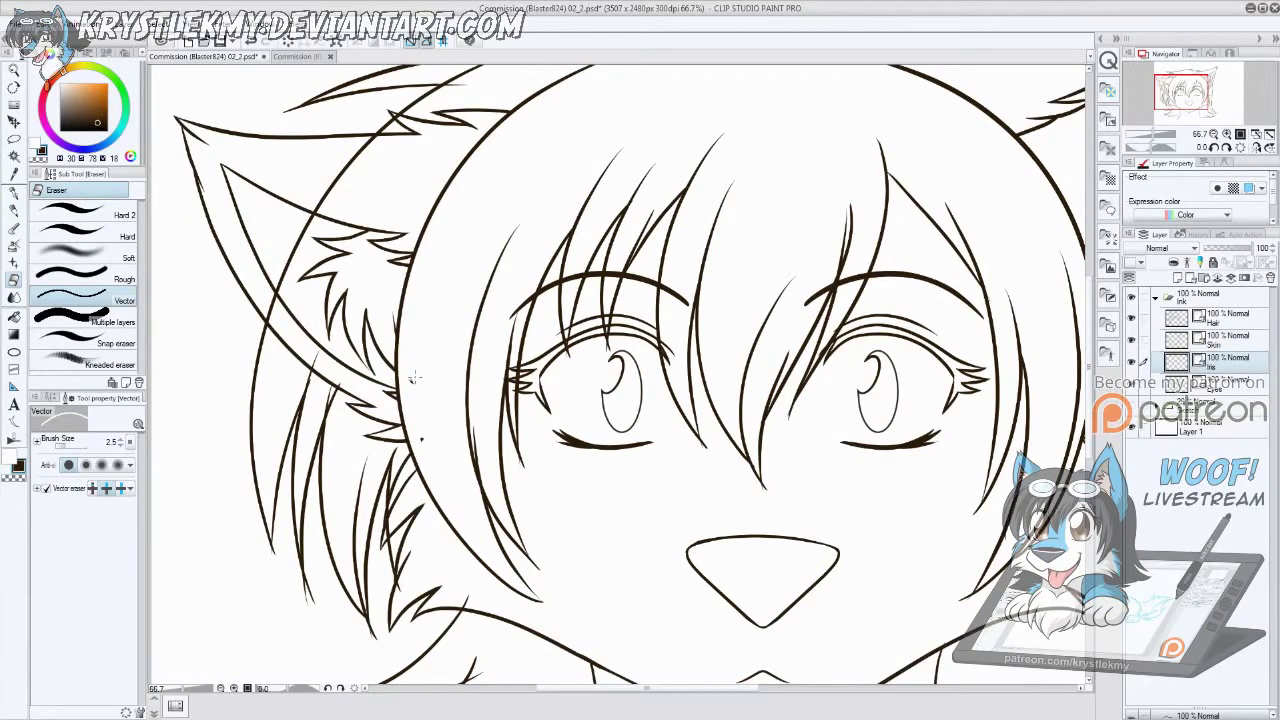
pyautogui.moveTo(565, 500); pyautogui.dragTo(460, 650)
pyautogui.scroll(3, 757, 165)
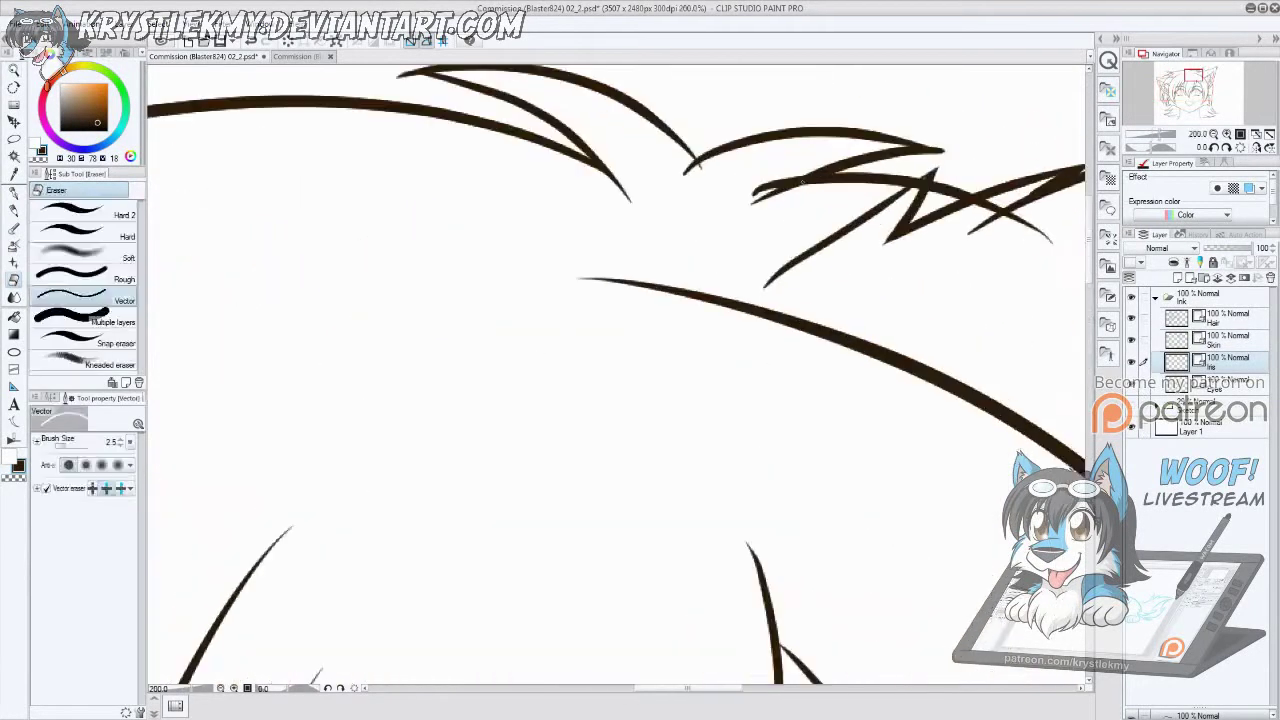
pyautogui.click(1210, 340)
pyautogui.scroll(-4, 751, 301)
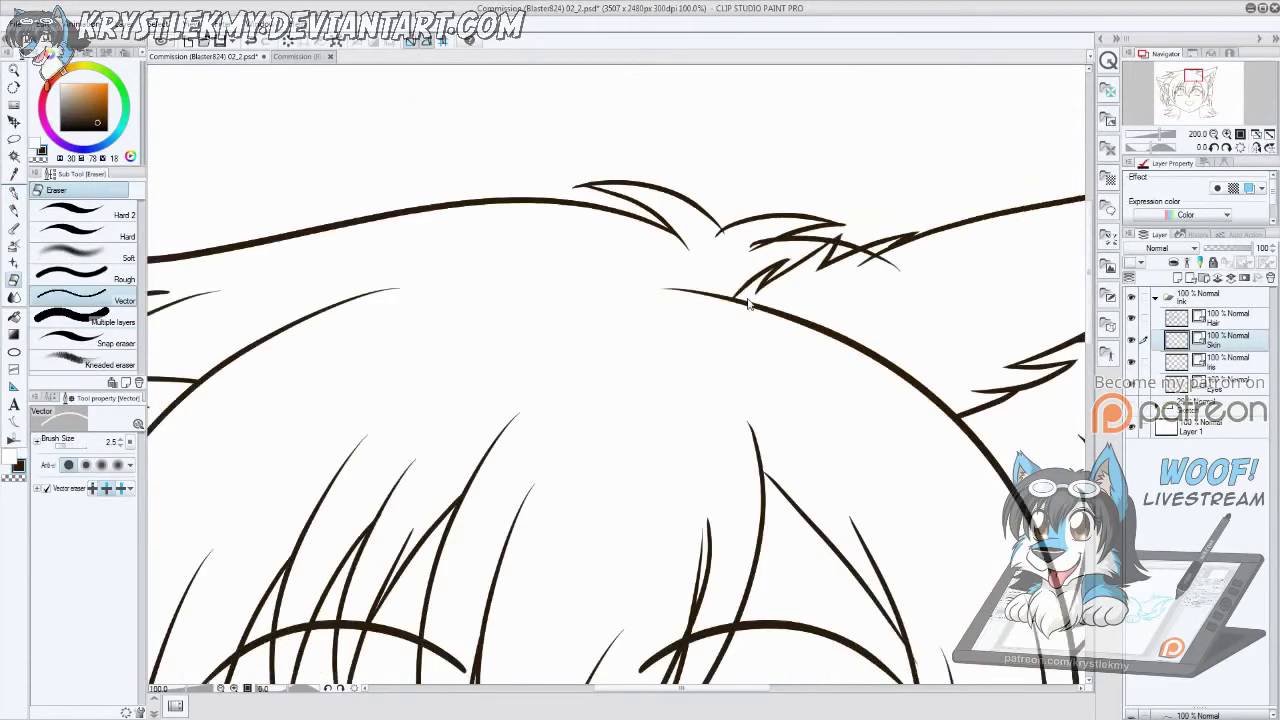
# Step: Check the Hair and Skin layers separately and erase the stray dots beside the left face contour with the Hard 2 eraser
pyautogui.click(1131, 318)
pyautogui.click(1131, 318)
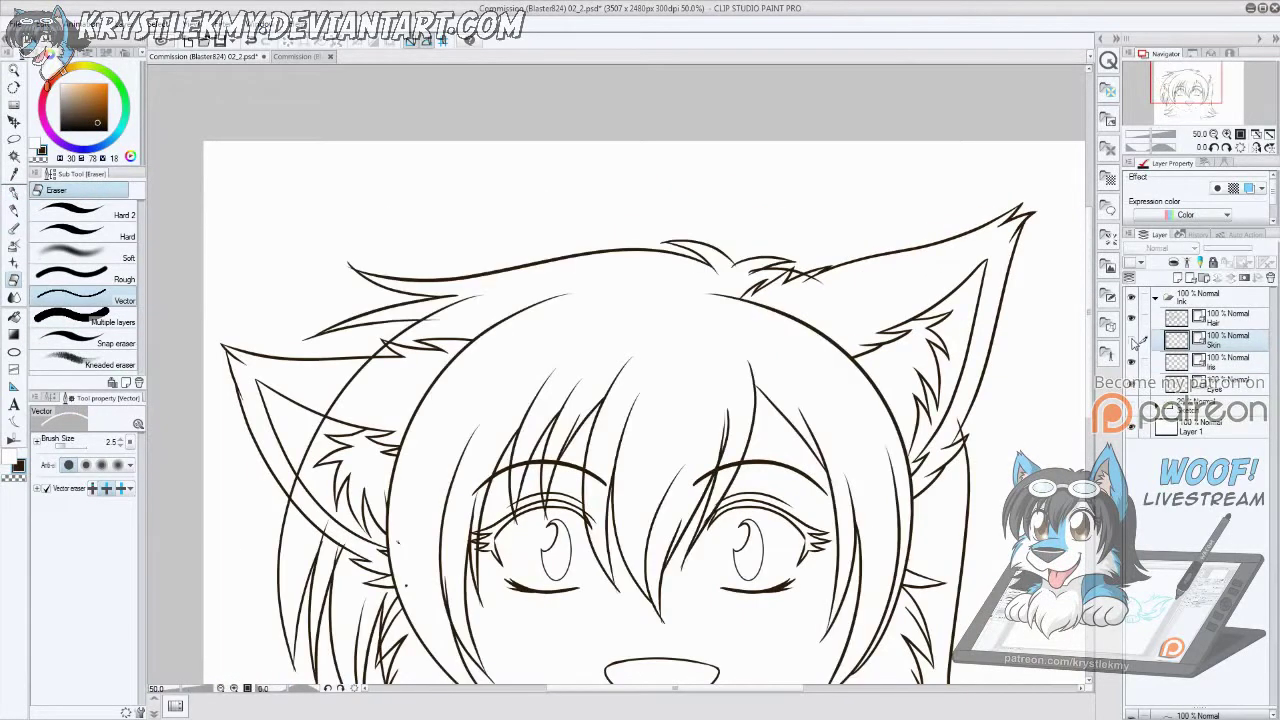
pyautogui.click(1131, 340)
pyautogui.click(1131, 340)
pyautogui.click(1160, 362)
pyautogui.scroll(4, 405, 565)
pyautogui.press('e')
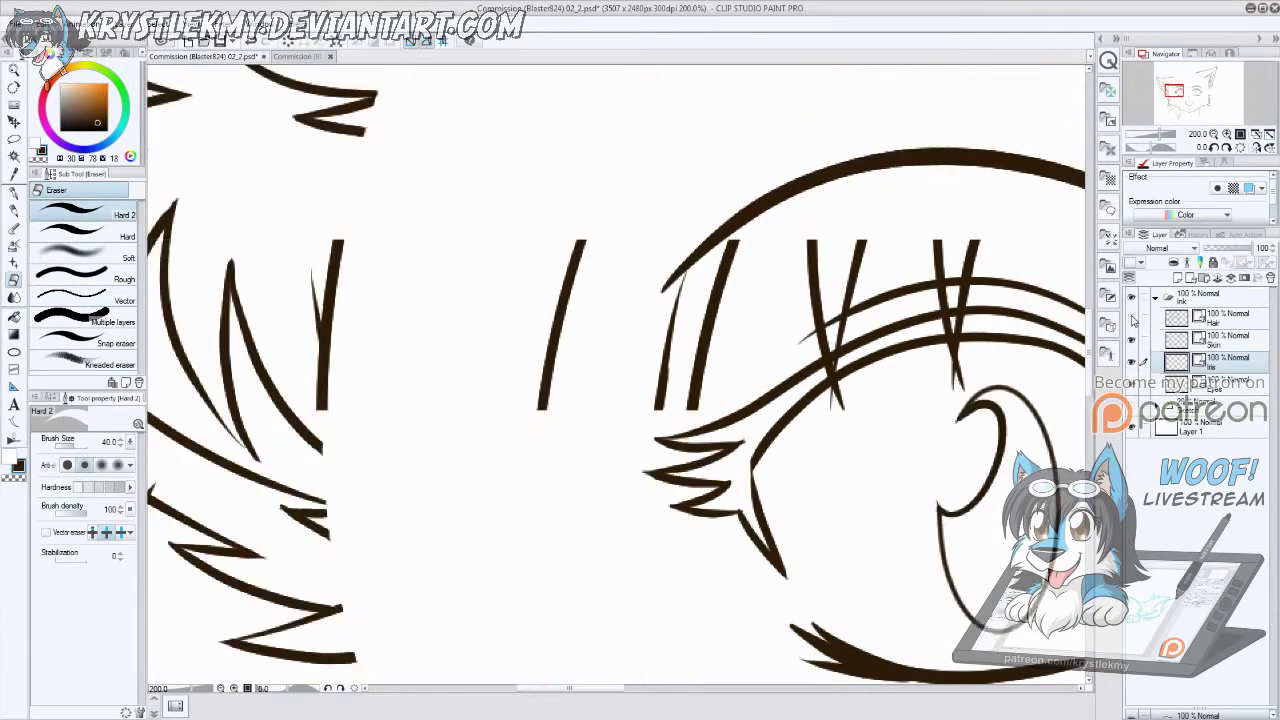
# Step: Trim the overshooting ends of the hair strands left of the face on the Hair layer with the Vector eraser
pyautogui.hotkey('alt', ']')
pyautogui.hotkey('alt', ']')
pyautogui.press('e')
pyautogui.scroll(-2, 588, 606)
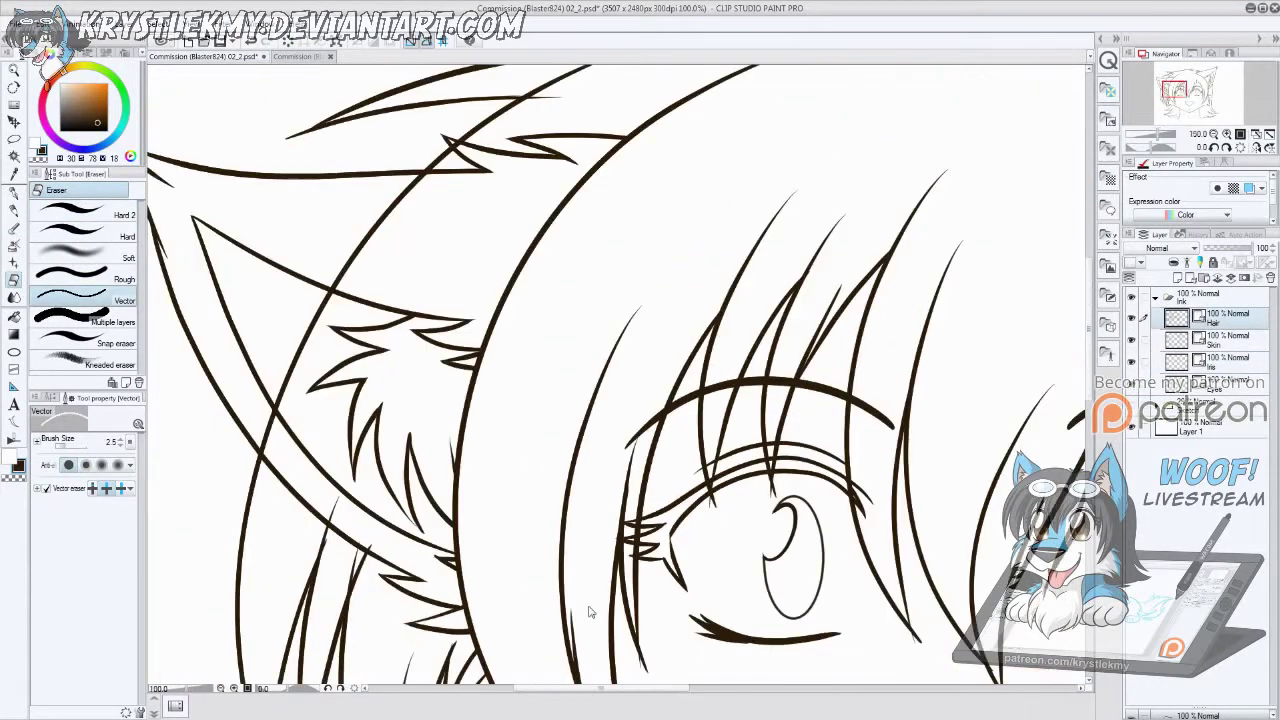
pyautogui.scroll(-5, 369, 541)
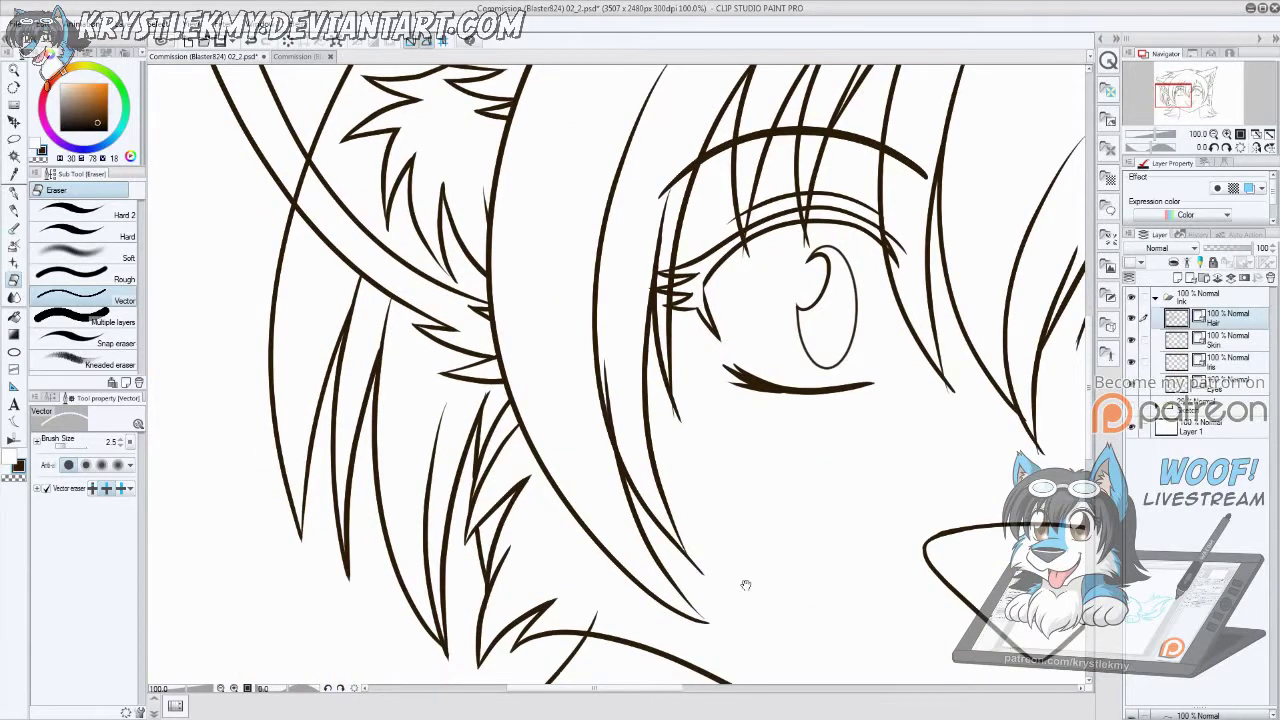
pyautogui.scroll(-4, 745, 585)
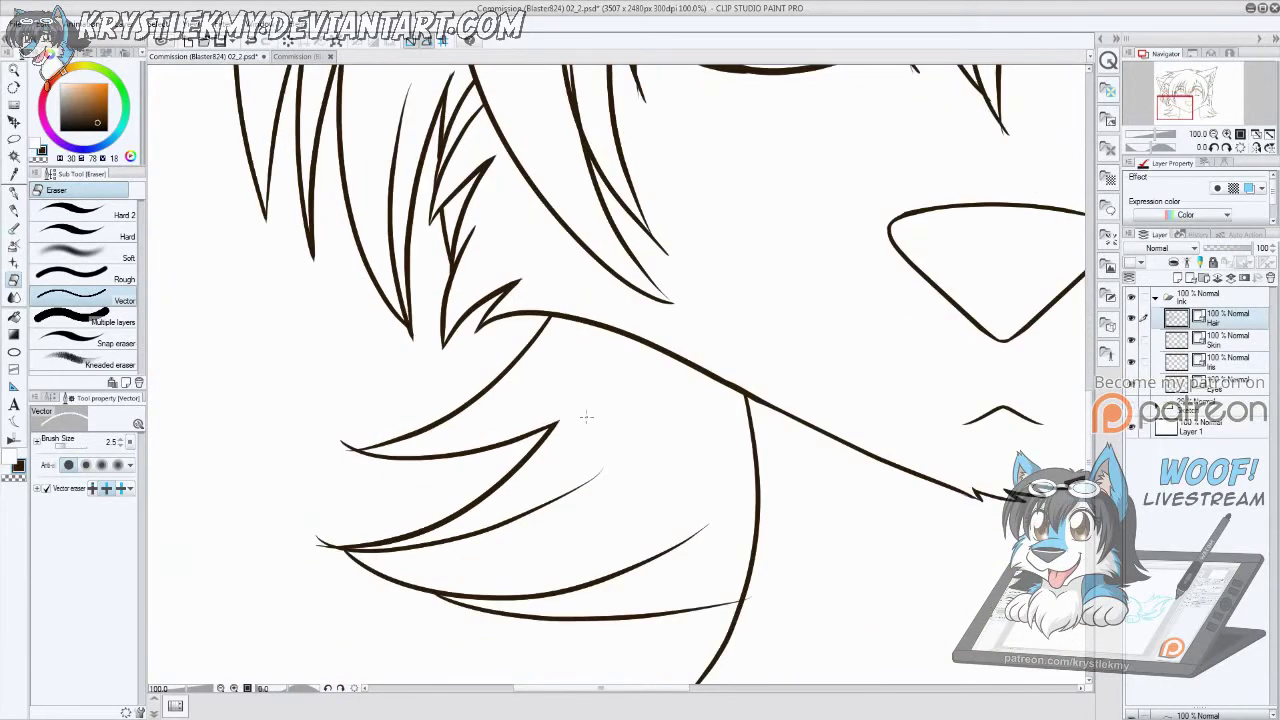
# Step: Trim the overshooting line ends where the flicked lower right hair strands meet
pyautogui.hscroll(8, 768, 584)
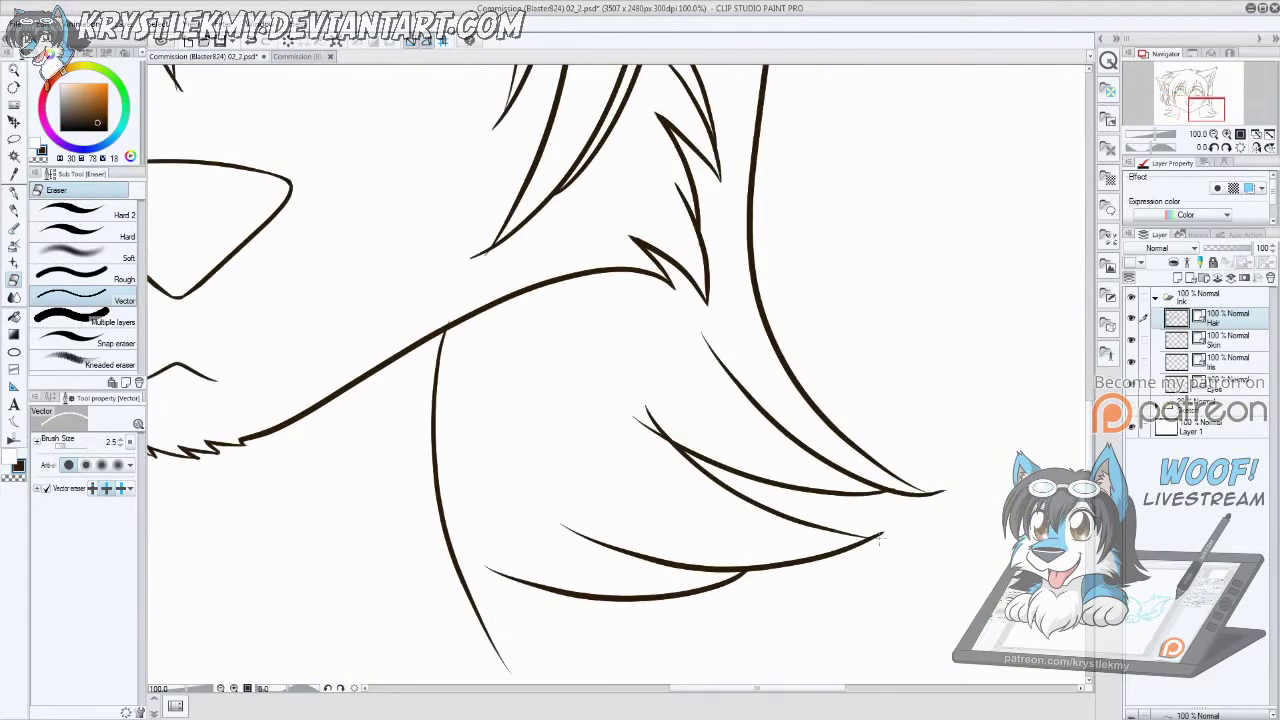
pyautogui.scroll(3, 846, 420)
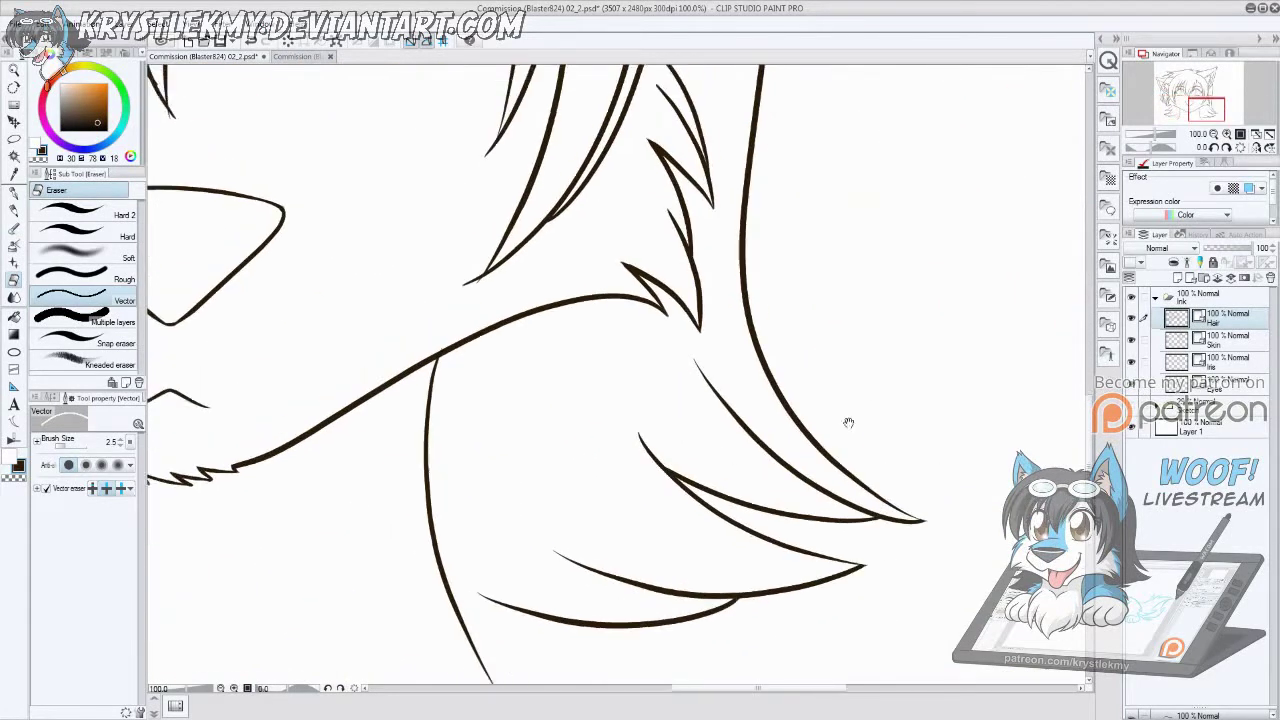
pyautogui.scroll(5, 718, 658)
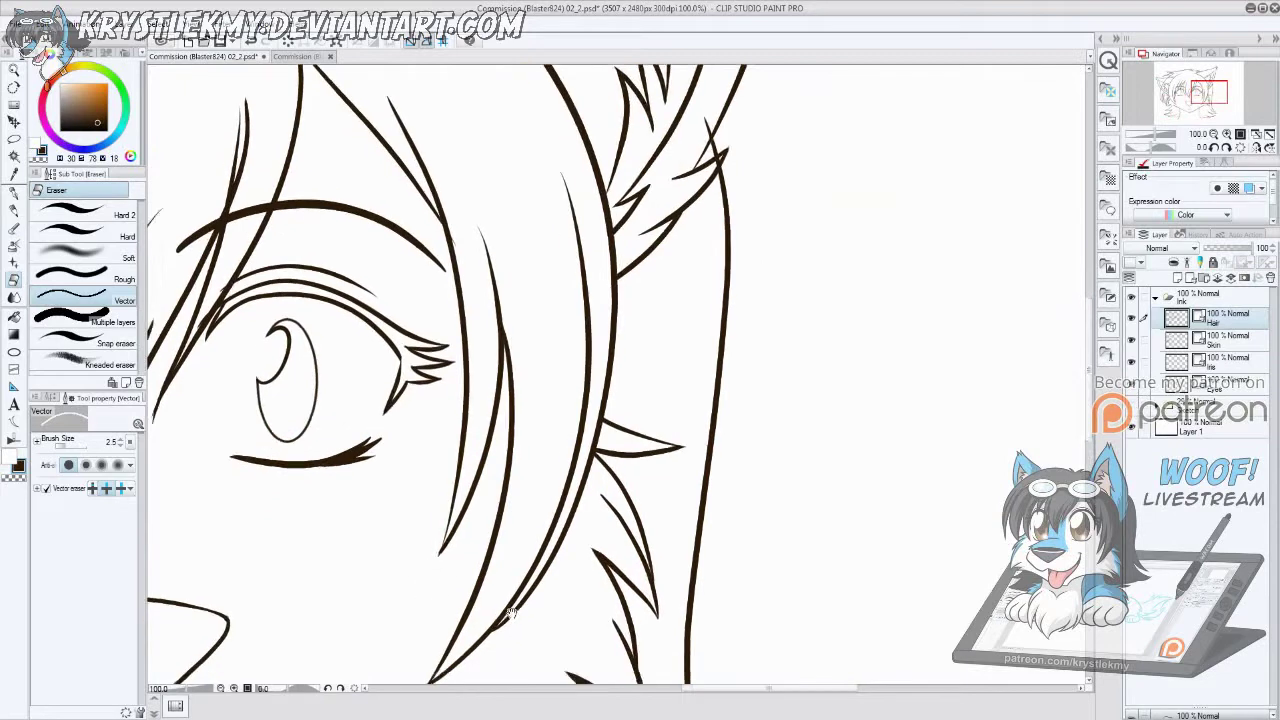
# Step: Trim the overshooting strokes of the small hair tufts between the crown and the right ear
pyautogui.scroll(4, 690, 432)
pyautogui.moveTo(473, 327); pyautogui.dragTo(603, 507)
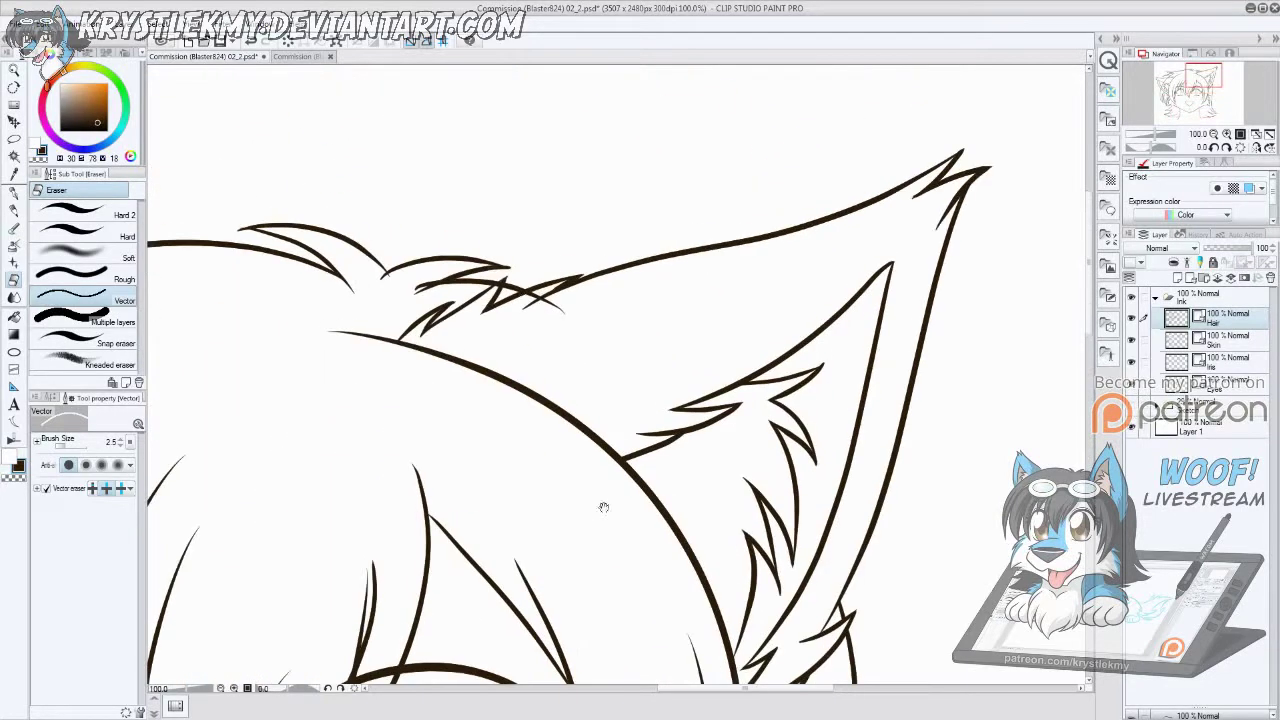
pyautogui.click(424, 275)
# Step: Trim the overlapping bang lines around the eyes and refine the pointed tips of the left side locks with G-pen 2
pyautogui.moveTo(321, 602); pyautogui.dragTo(611, 432)
pyautogui.moveTo(660, 580); pyautogui.dragTo(730, 350)
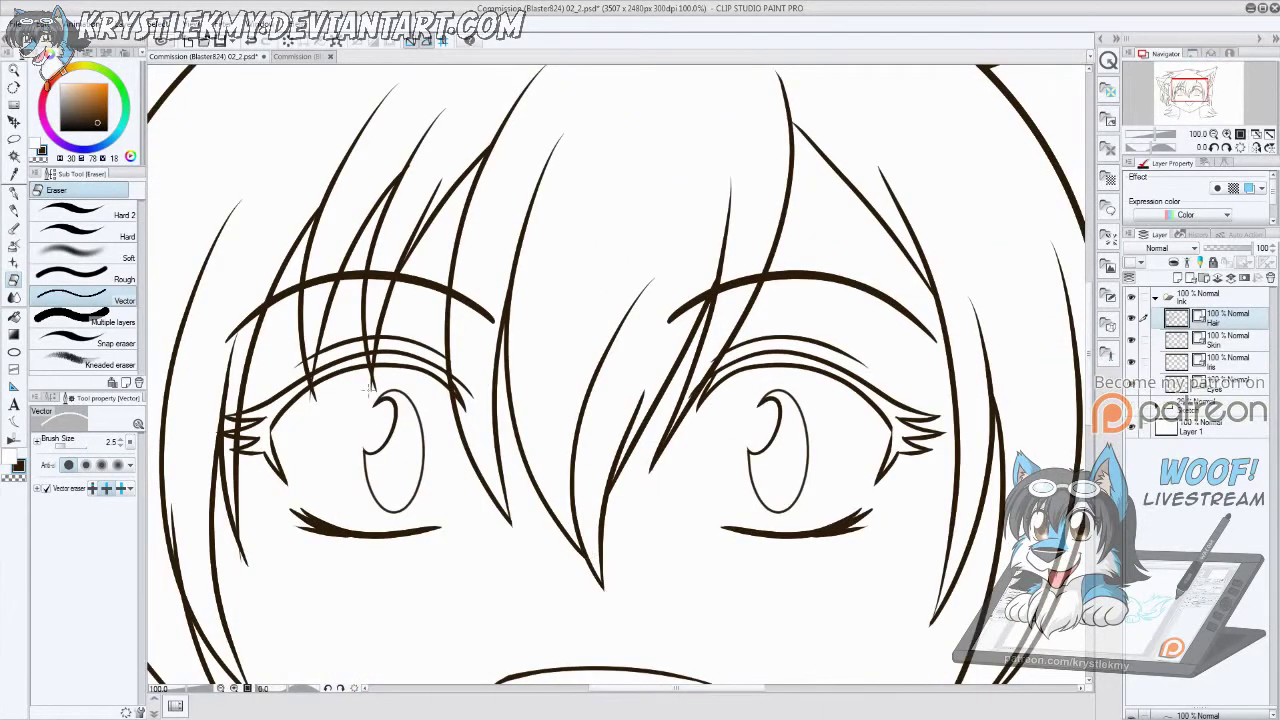
pyautogui.moveTo(414, 297); pyautogui.dragTo(498, 274)
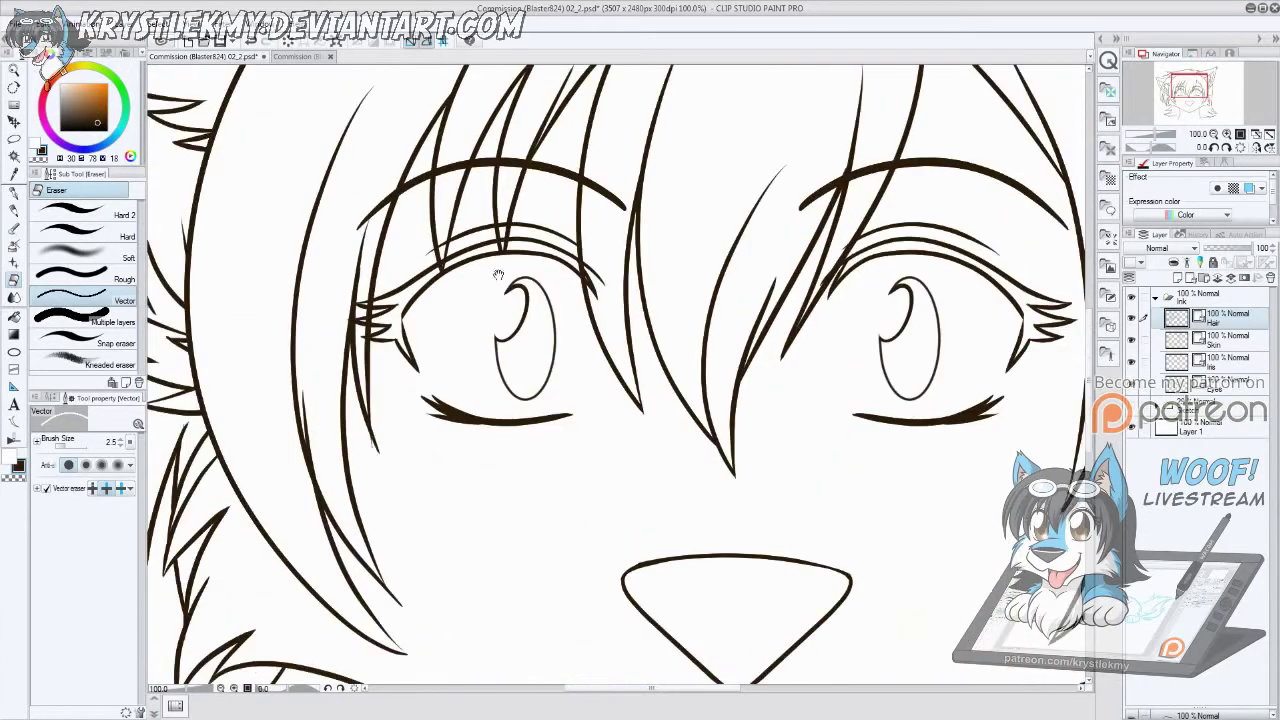
pyautogui.scroll(5, 404, 647)
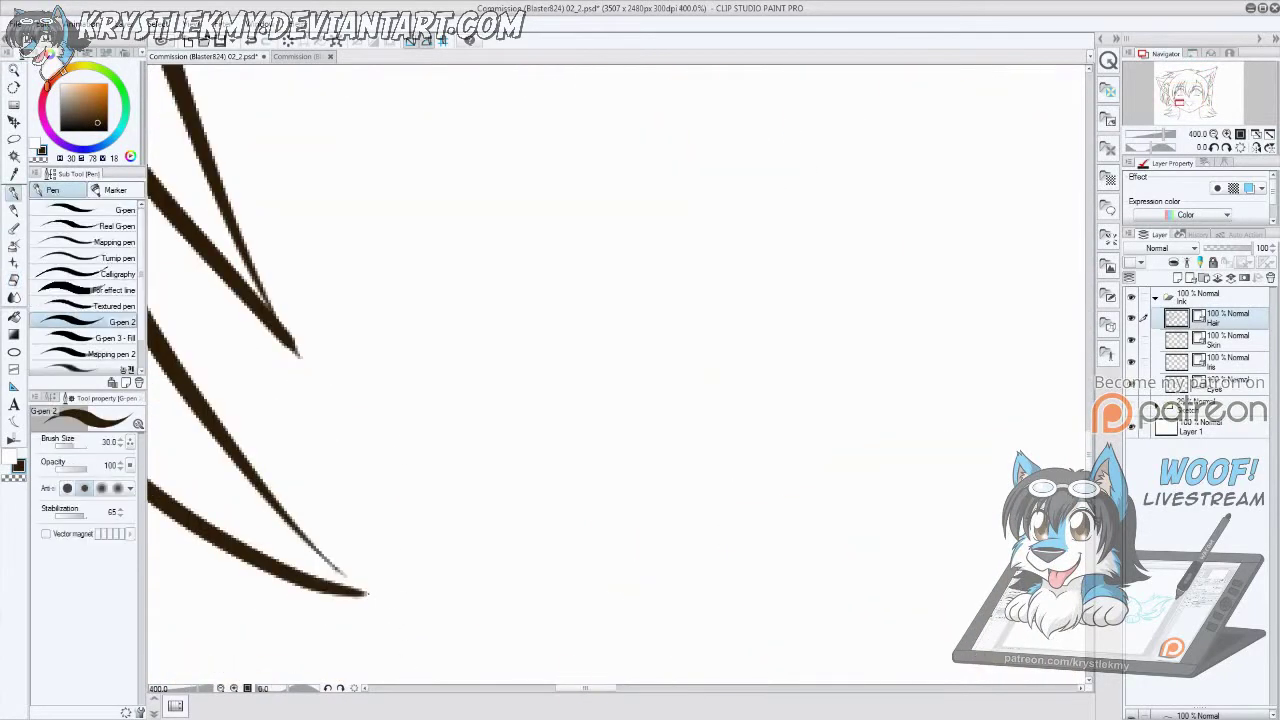
pyautogui.scroll(-6, 384, 585)
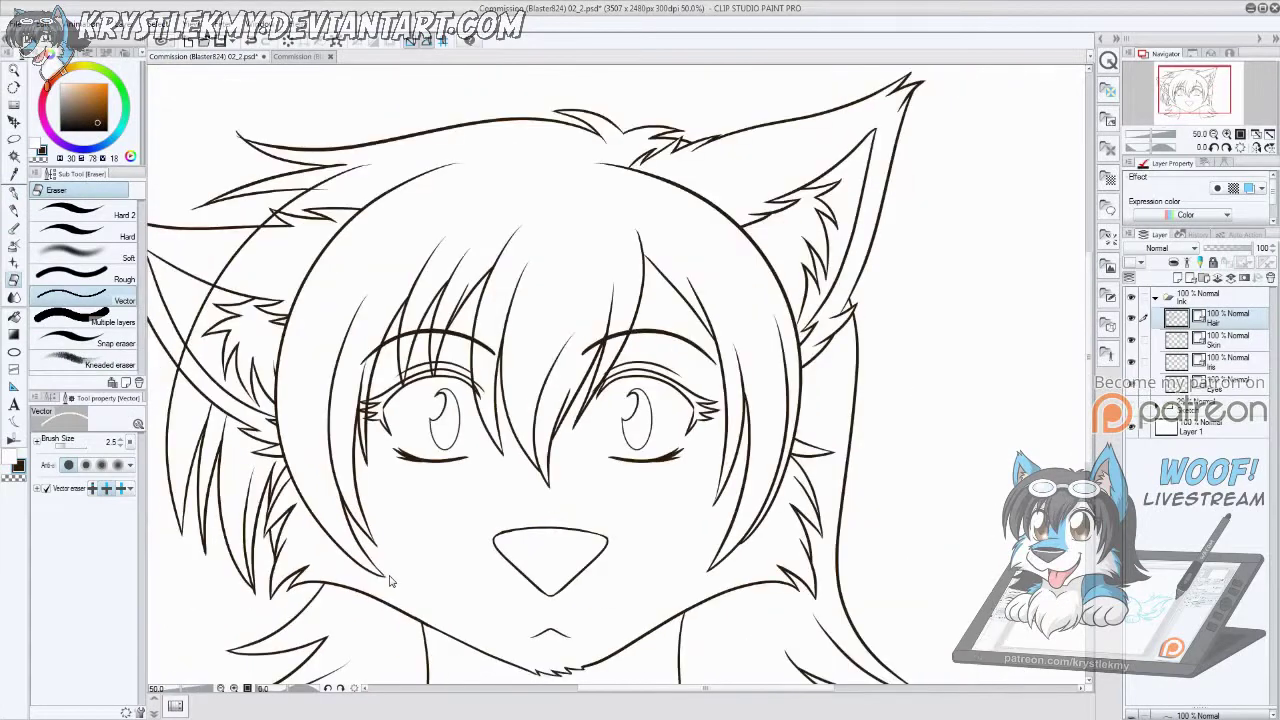
# Step: Trim the hair contour and strand ends that overshoot inside the swept-back tuft above the left ear
pyautogui.scroll(4, 217, 256)
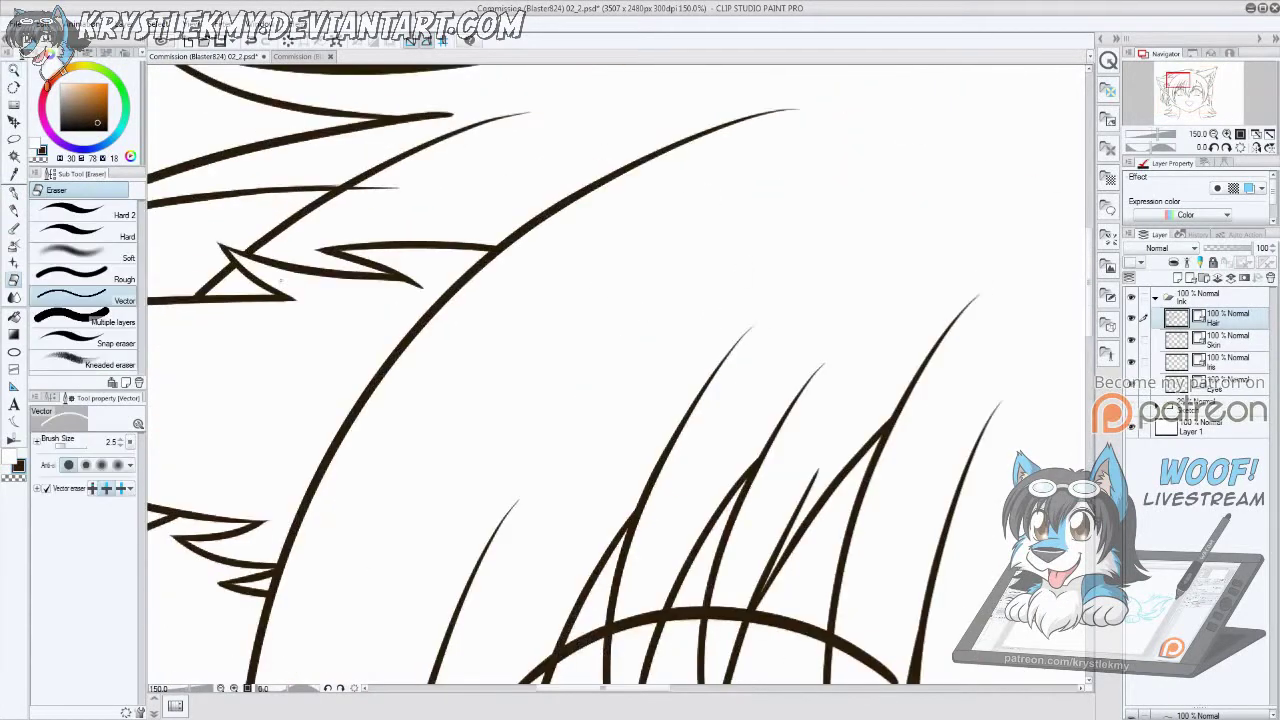
pyautogui.click(656, 354)
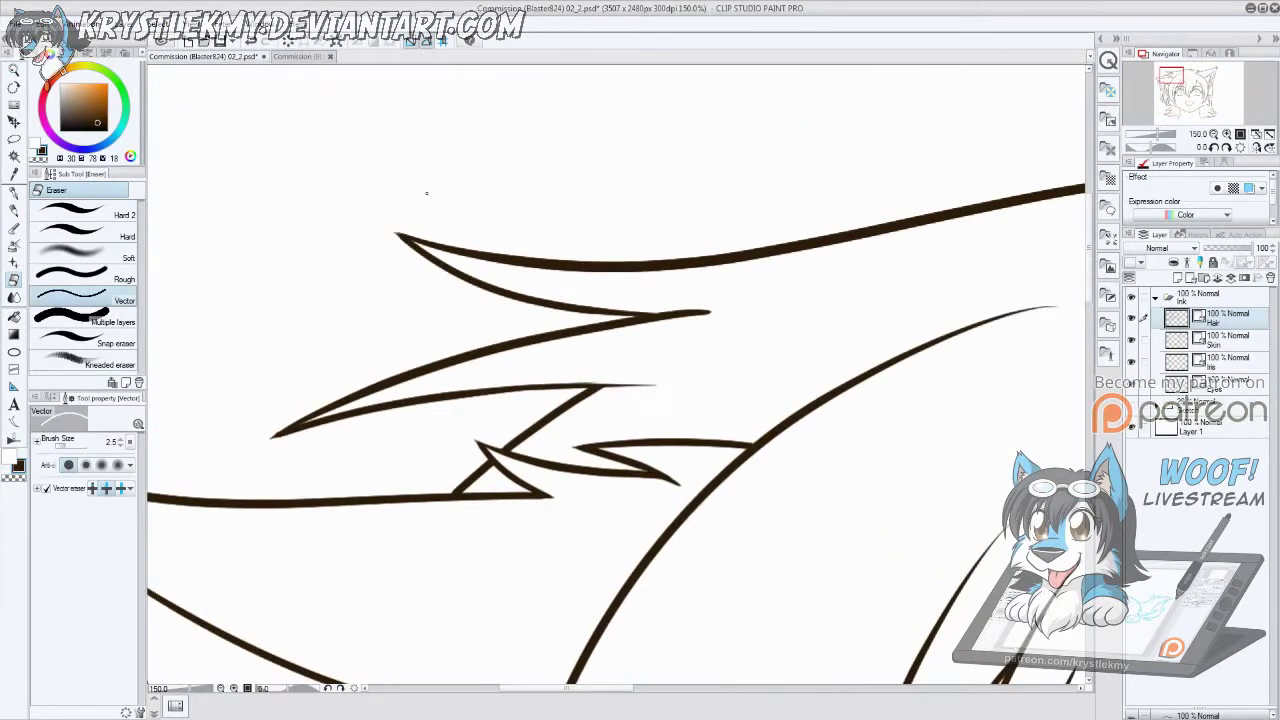
pyautogui.click(655, 388)
pyautogui.moveTo(655, 392); pyautogui.dragTo(300, 420)
# Step: Clean up the end of the pointed strand under the crown tuft with the Hard 2 eraser
pyautogui.moveTo(900, 400); pyautogui.dragTo(534, 315)
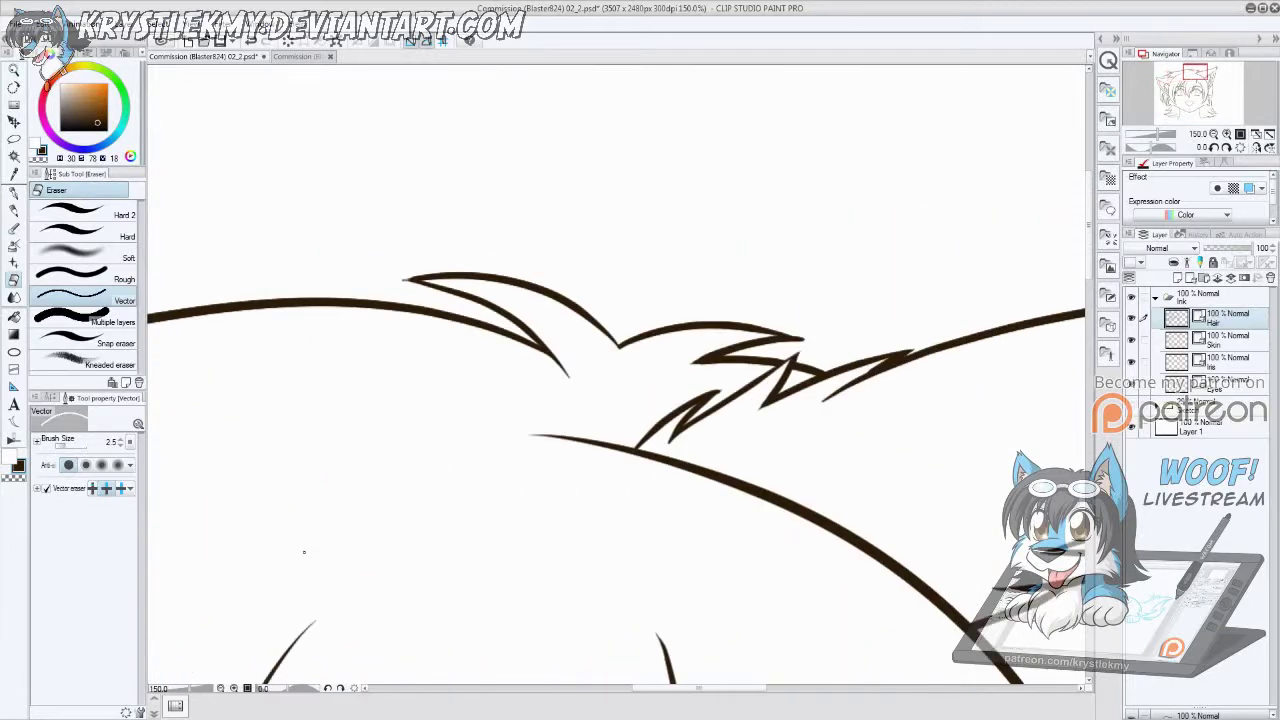
pyautogui.hotkey('ctrl', 'space')
pyautogui.click(534, 315)
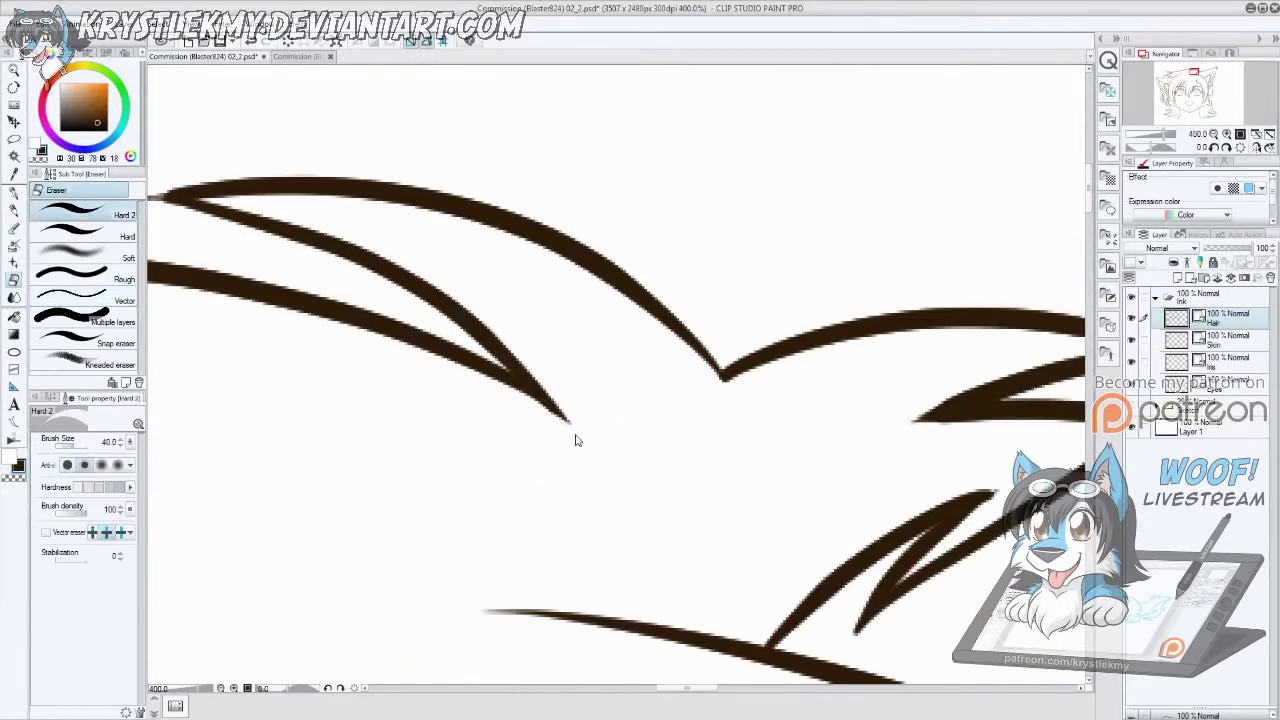
pyautogui.scroll(-4, 575, 438)
pyautogui.scroll(-1, 575, 438)
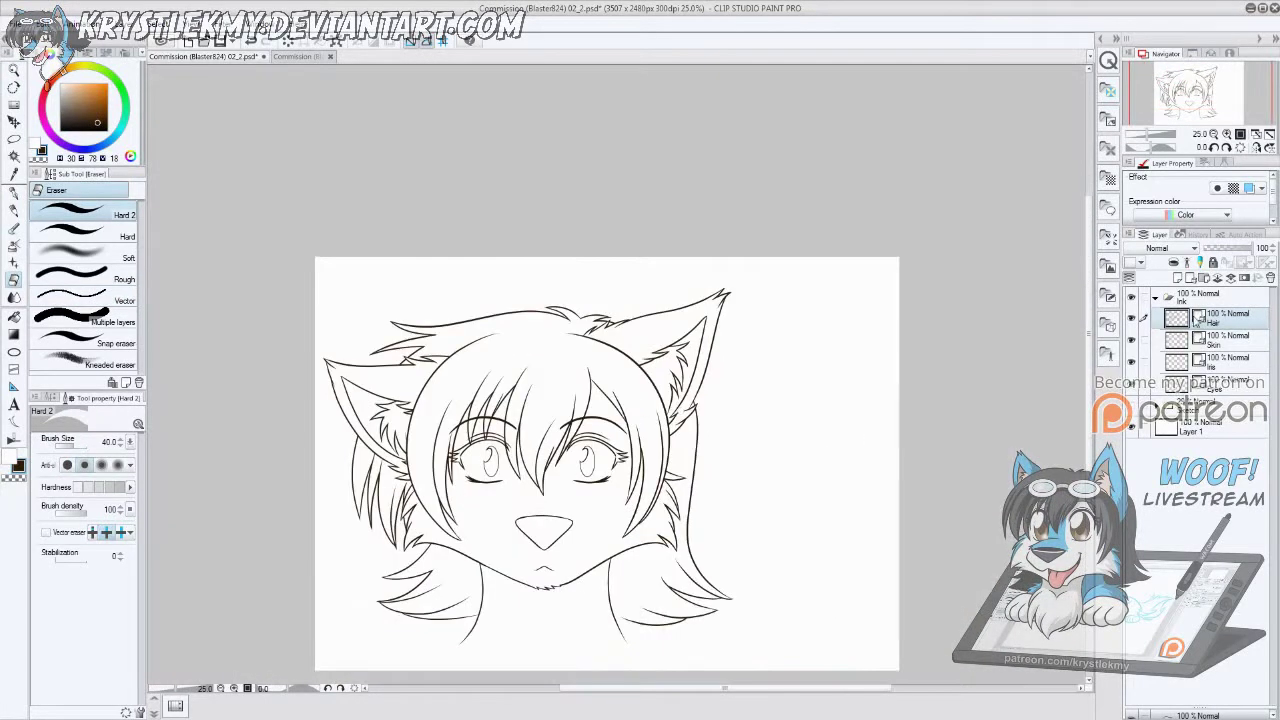
# Step: Show the sketch again and draw the right goggle lens as two nested ellipses with the Ellipse tool at brush size 5
pyautogui.click(1131, 406)
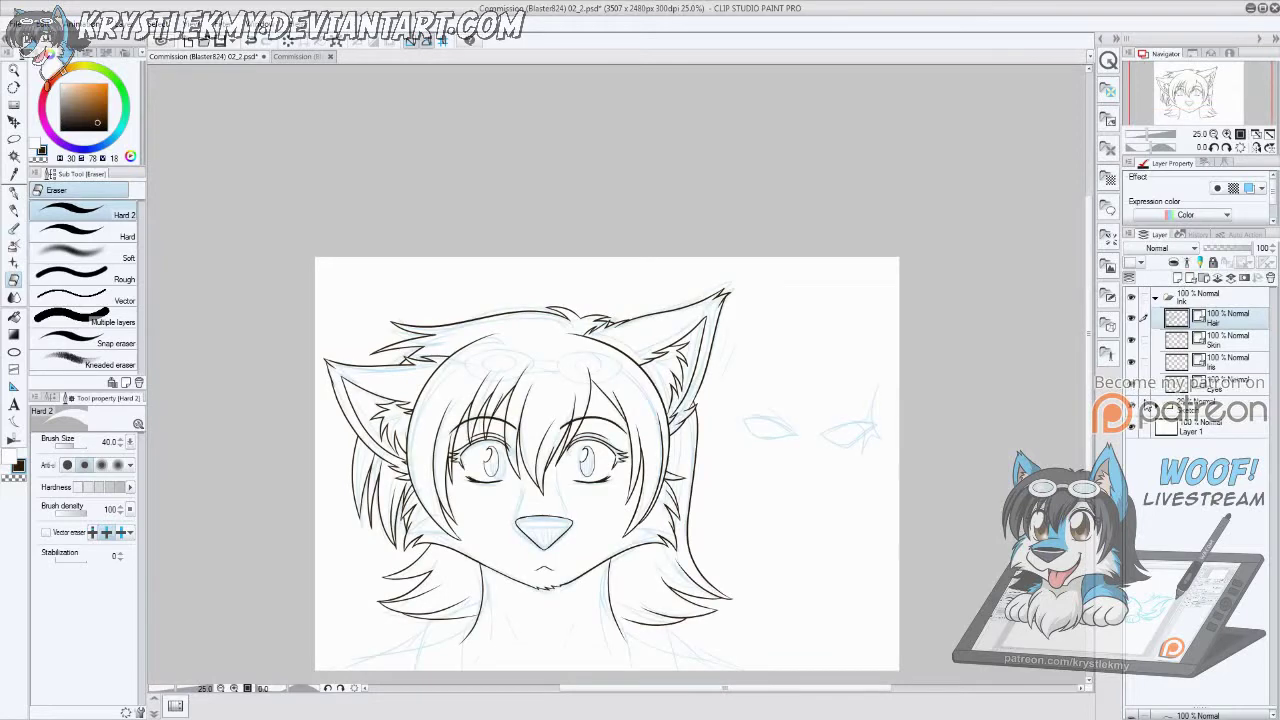
pyautogui.scroll(3, 592, 332)
pyautogui.press('u')
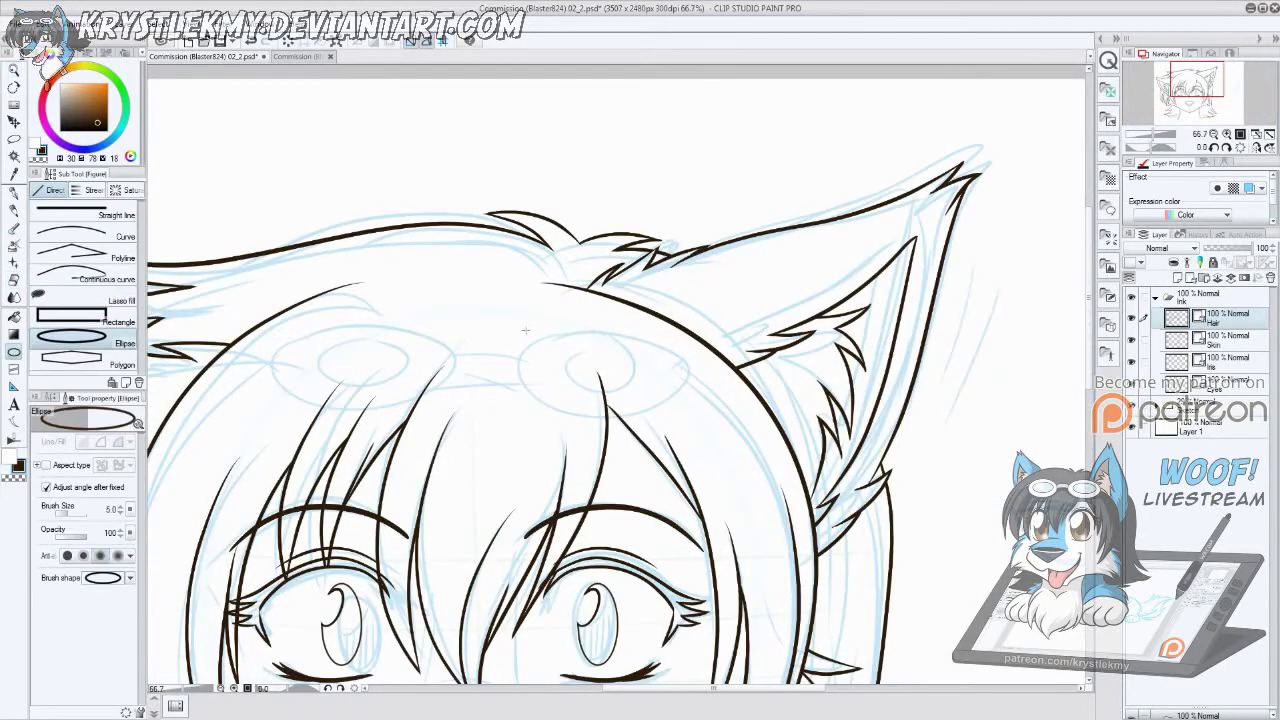
pyautogui.moveTo(525, 330)
pyautogui.mouseDown()
pyautogui.moveTo(700, 408)
pyautogui.moveTo(663, 382)
pyautogui.moveTo(664, 396)
pyautogui.mouseUp()
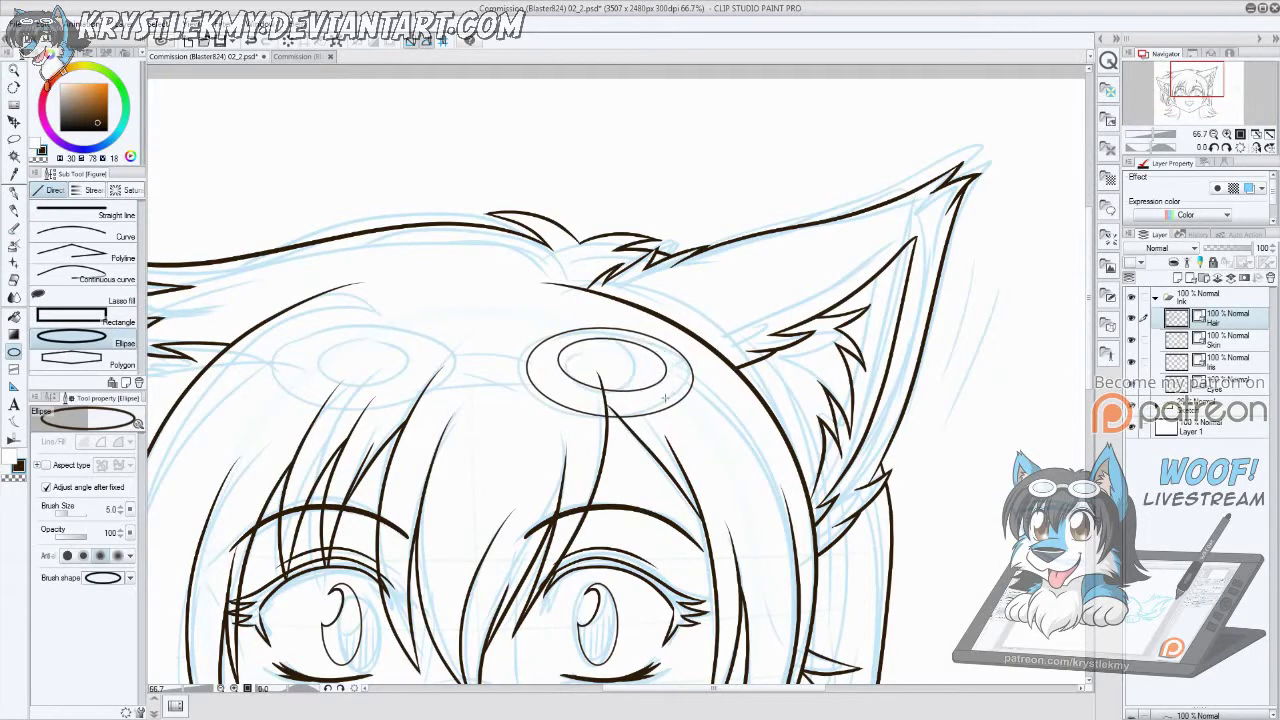
pyautogui.press('m')
pyautogui.moveTo(530, 318); pyautogui.dragTo(525, 325)
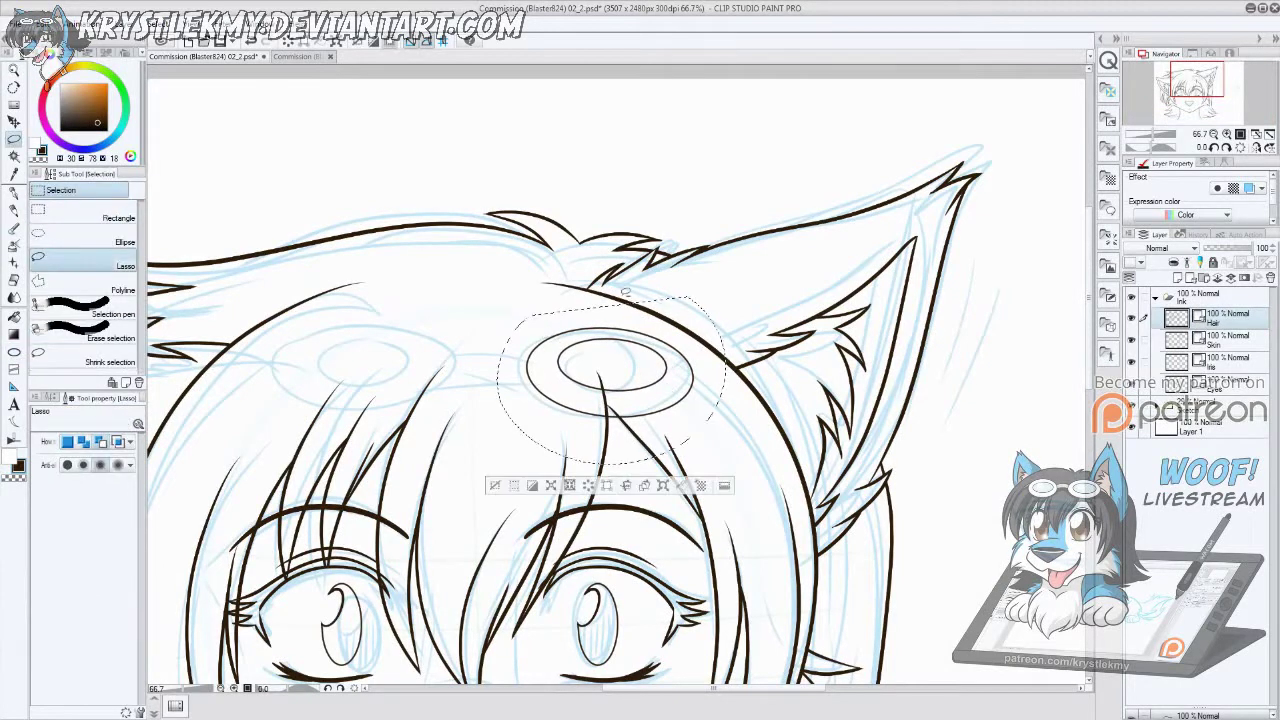
pyautogui.hotkey('ctrl', 'c')
pyautogui.hotkey('ctrl', 'v')
pyautogui.hotkey('ctrl', 't')
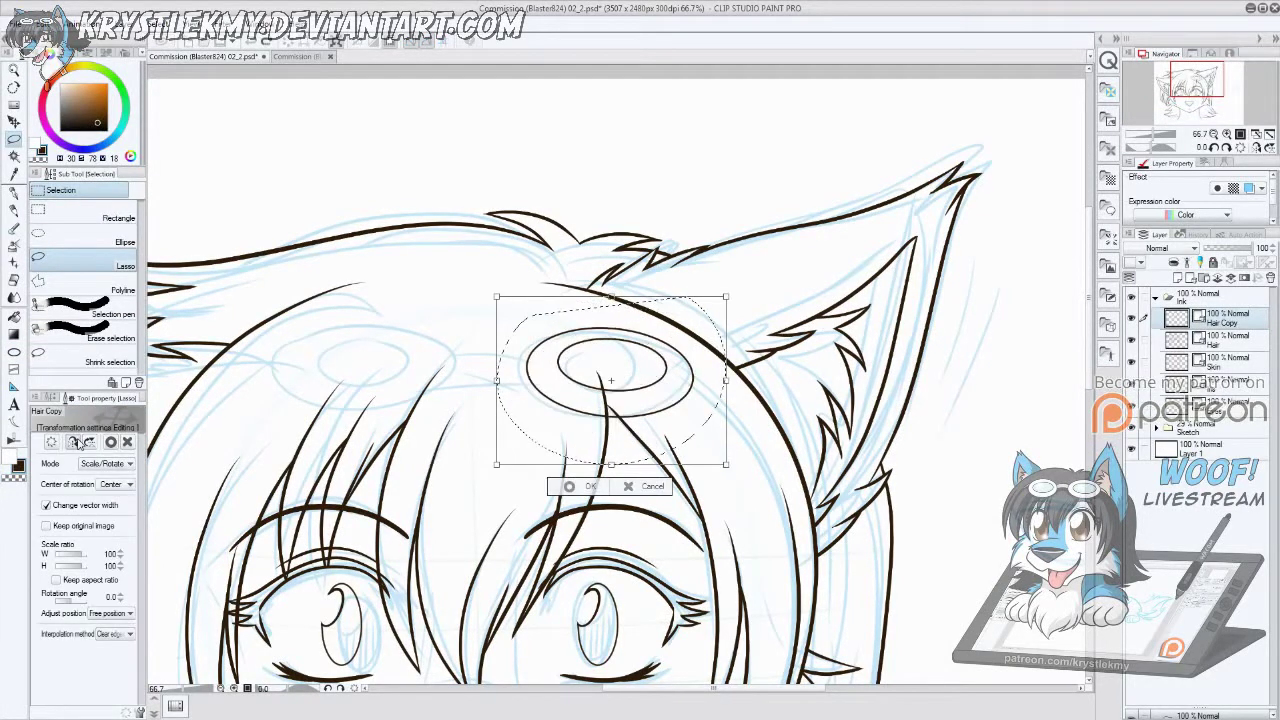
pyautogui.hotkey('ctrl', 'z')
pyautogui.hotkey('ctrl', 'z')
# Step: Undo the lens ellipses on the Hair layer and redraw the right goggle lens on the Eyes layer as two nested ellipses
pyautogui.hotkey('ctrl', 'z')
pyautogui.hotkey('ctrl', 'z')
pyautogui.click(1210, 380)
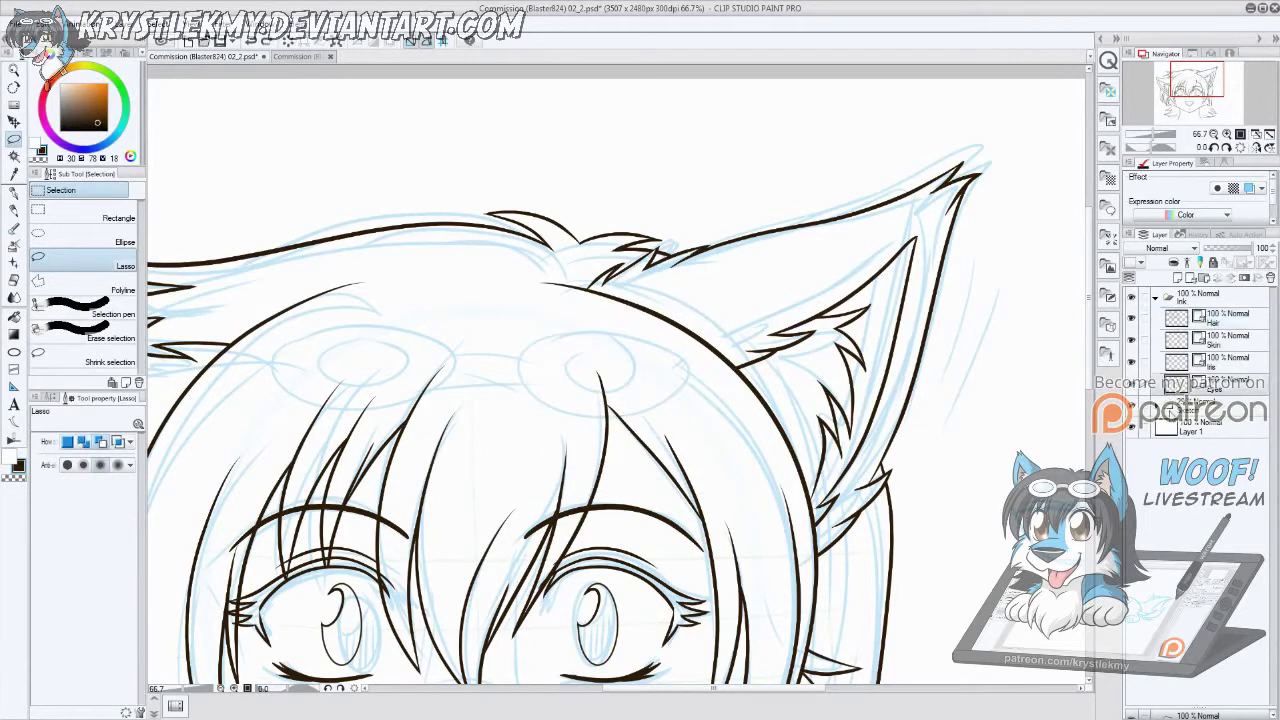
pyautogui.press('u')
pyautogui.click(70, 343)
pyautogui.moveTo(514, 322); pyautogui.dragTo(690, 418)
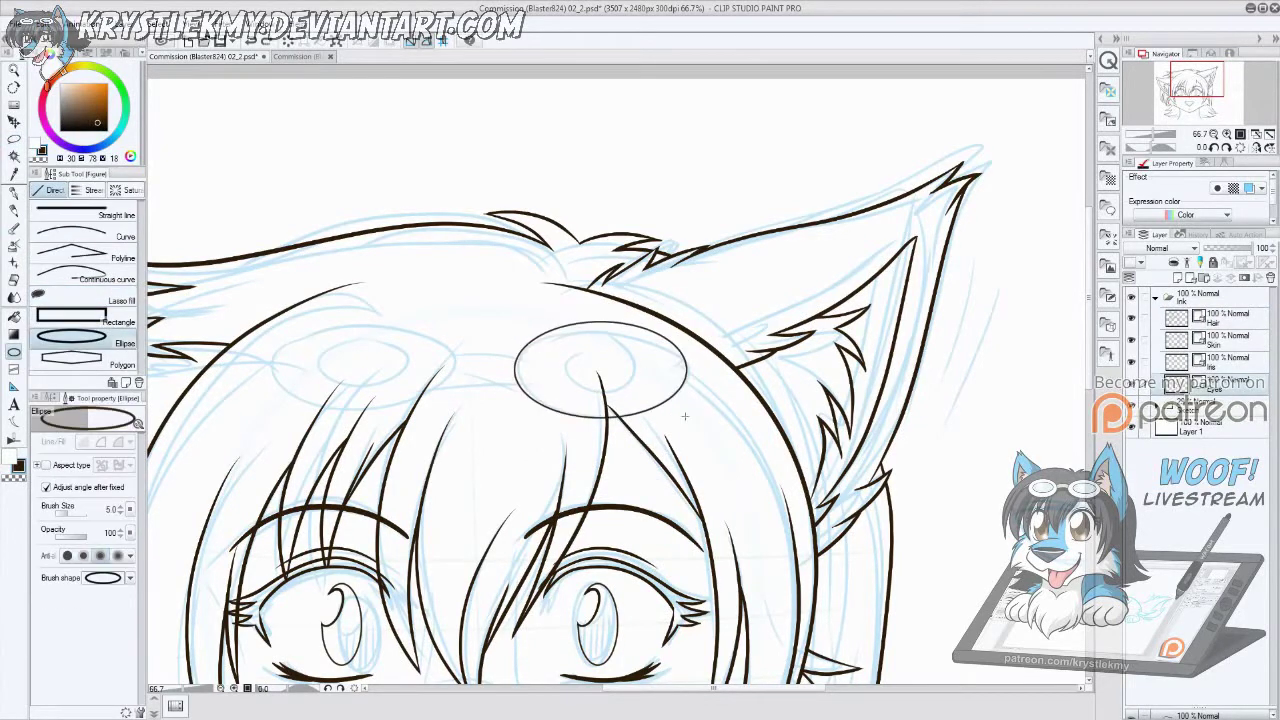
pyautogui.moveTo(536, 338); pyautogui.dragTo(668, 396)
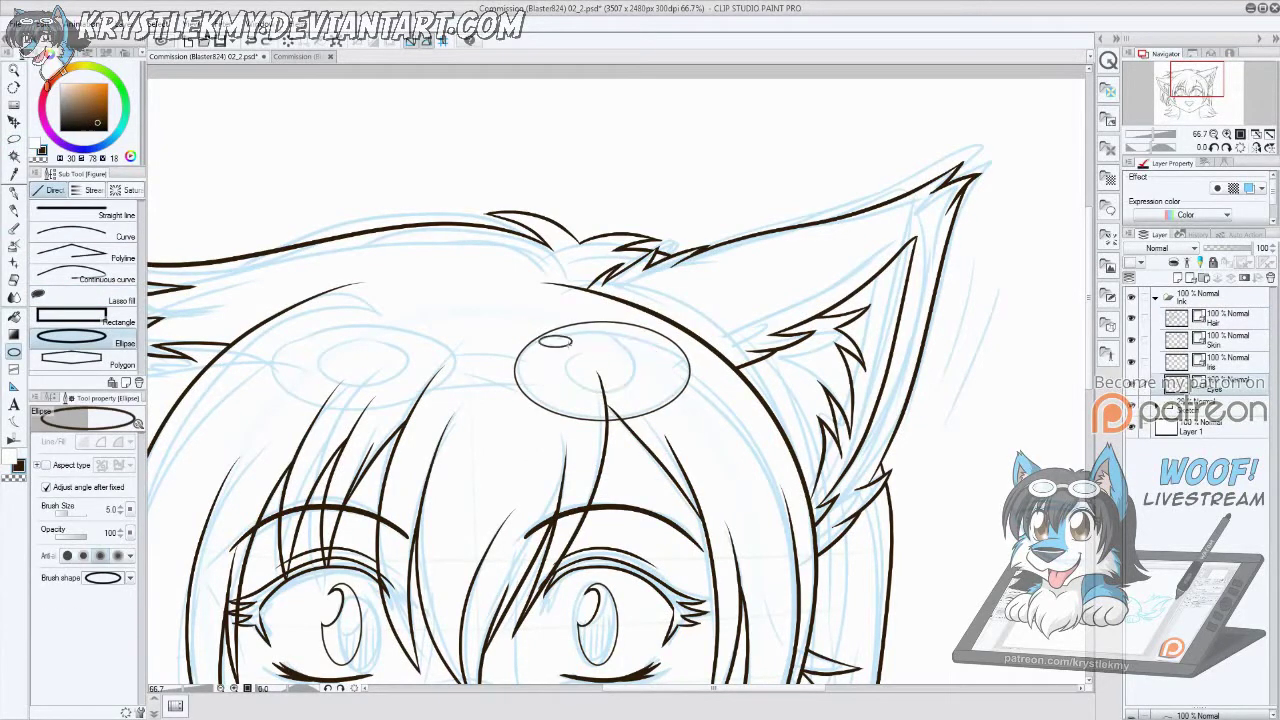
pyautogui.click(587, 350)
# Step: Lasso the right goggle lens, tilt it clockwise by about 4.7 degrees and shift it slightly outward over the sketch
pyautogui.press('m')
pyautogui.press('m')
pyautogui.moveTo(505, 302)
pyautogui.mouseDown()
pyautogui.moveTo(712, 410)
pyautogui.moveTo(510, 302)
pyautogui.mouseUp()
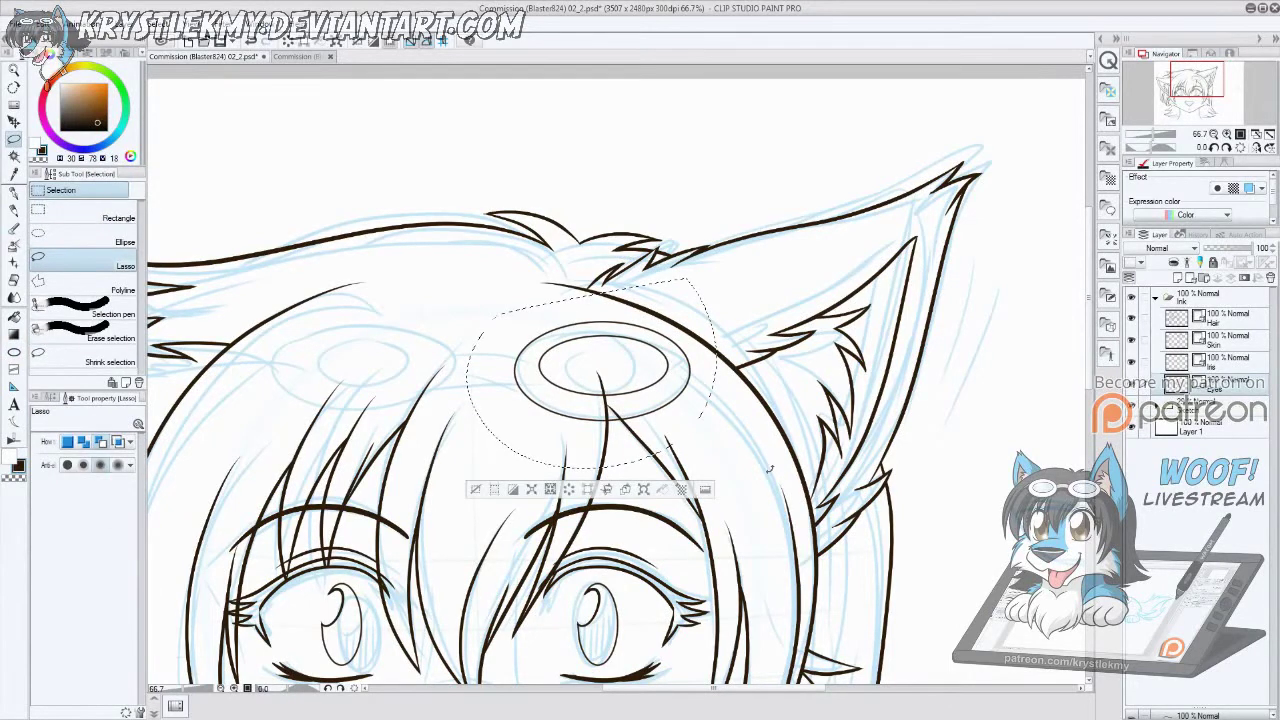
pyautogui.hotkey('ctrl', 't')
pyautogui.moveTo(720, 418); pyautogui.dragTo(716, 429)
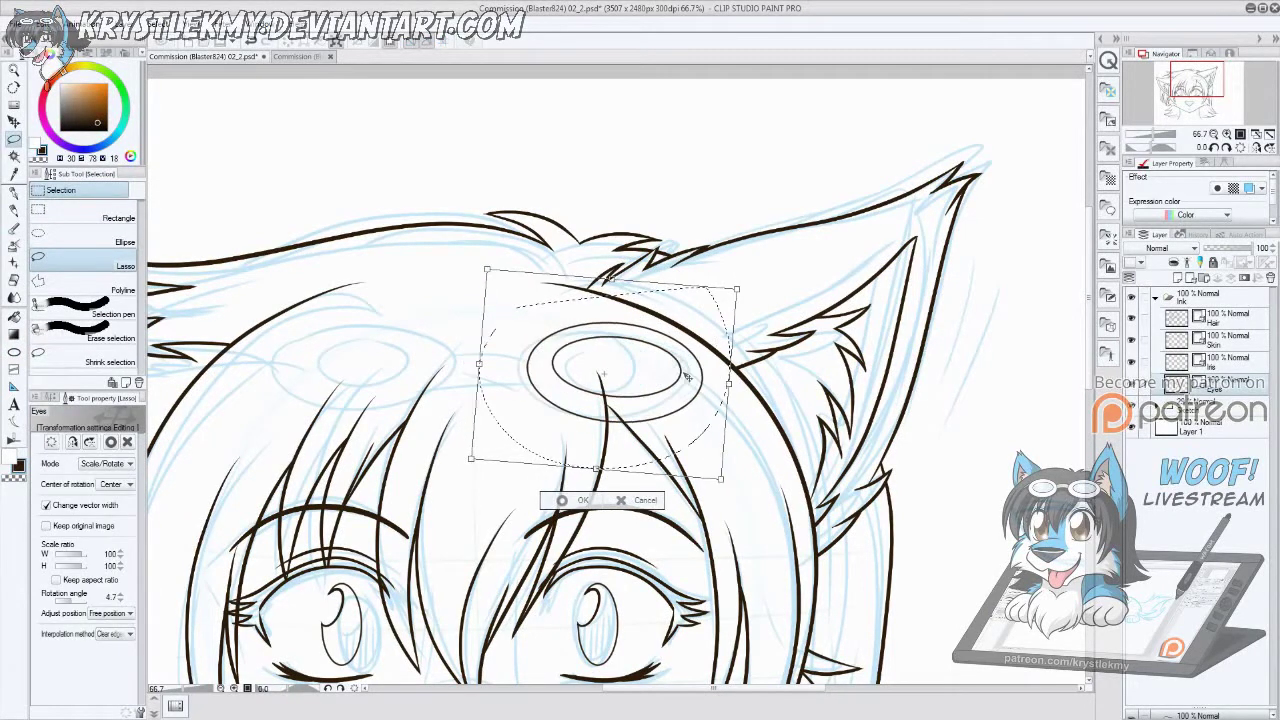
pyautogui.press('Escape')
# Step: Duplicate the right lens, flip the copy horizontally and move it over the sketched left lens
pyautogui.hotkey('ctrl', 'c')
pyautogui.hotkey('ctrl', 'v')
pyautogui.hotkey('ctrl', 't')
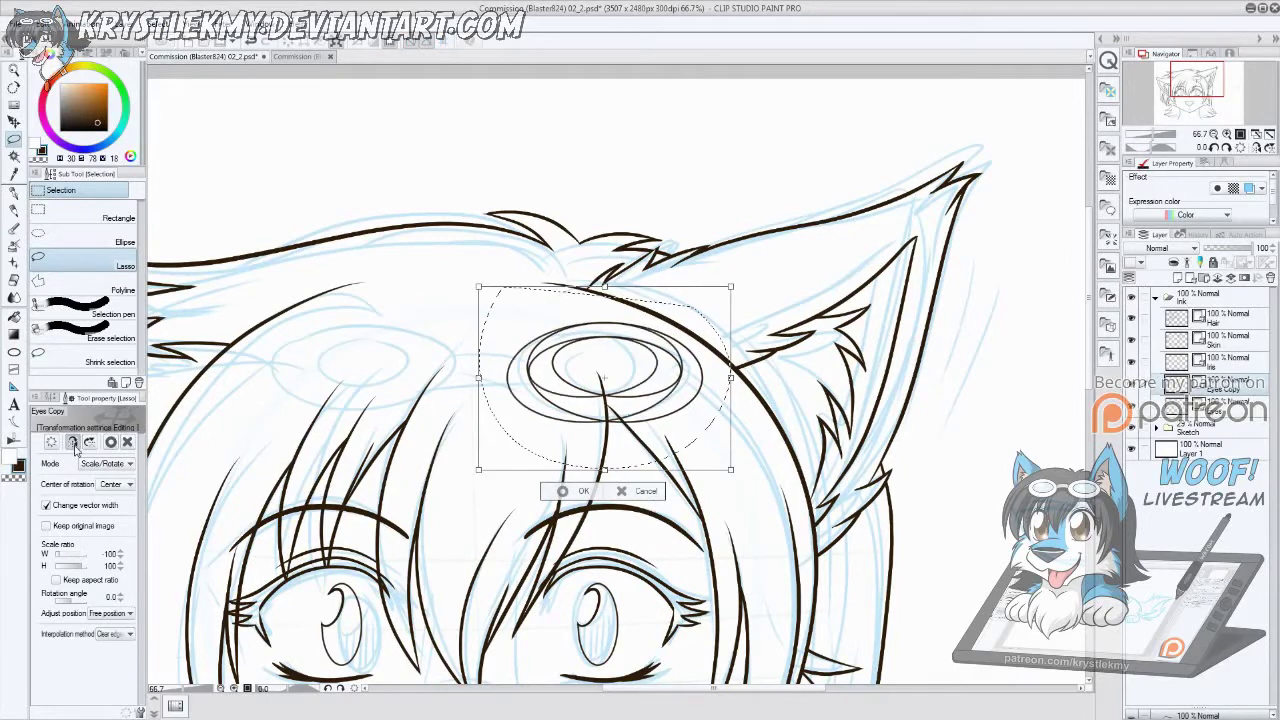
pyautogui.moveTo(687, 376); pyautogui.dragTo(574, 377)
pyautogui.click(74, 446)
pyautogui.press('Left')
pyautogui.press('Left')
pyautogui.press('Left')
pyautogui.press('Left')
pyautogui.press('Left')
pyautogui.press('Left')
pyautogui.press('Left')
pyautogui.press('Left')
pyautogui.press('Left')
pyautogui.press('Left')
pyautogui.press('Left')
pyautogui.press('Left')
pyautogui.press('Left')
pyautogui.press('Left')
pyautogui.press('Left')
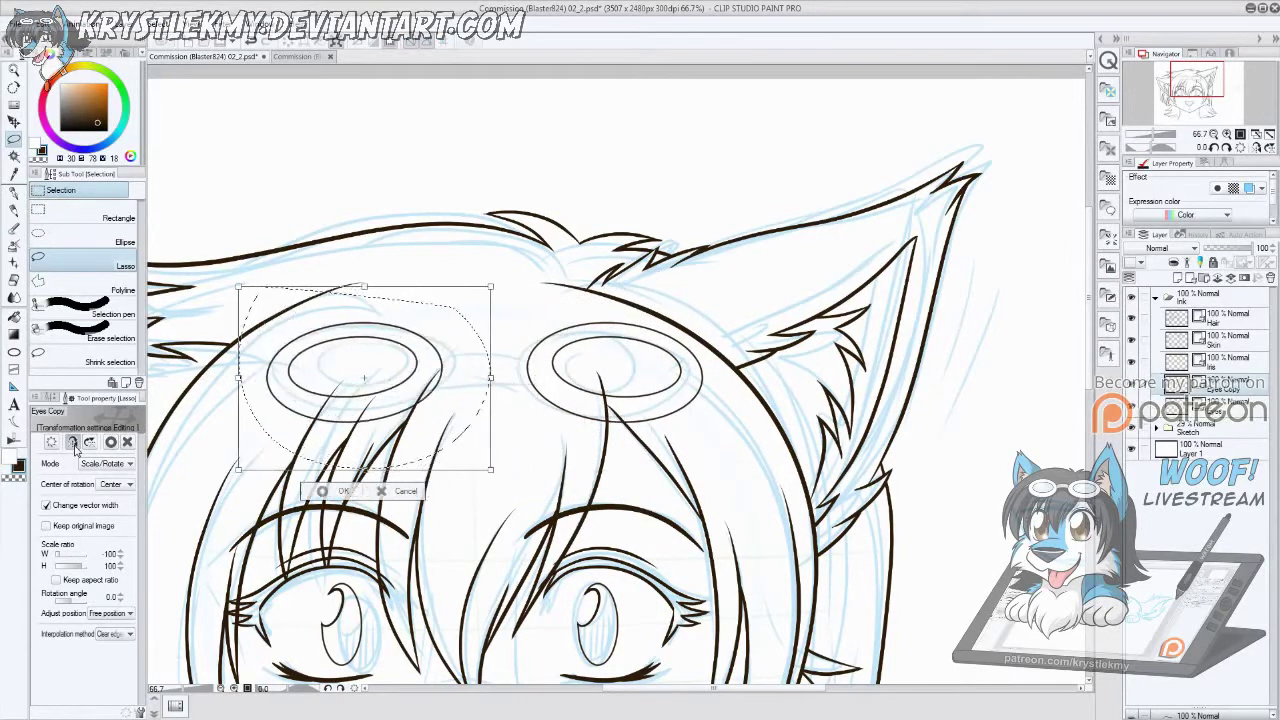
pyautogui.press('Return')
pyautogui.hotkey('ctrl', 'd')
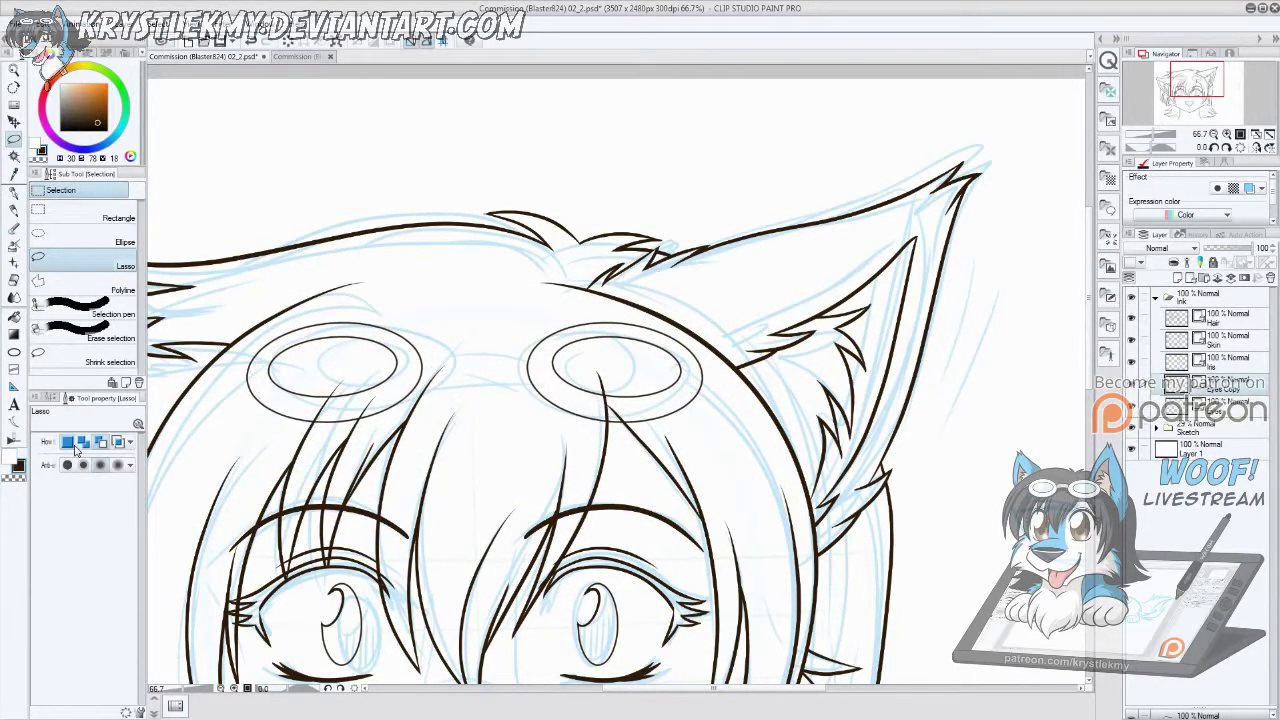
# Step: Fine-tune the positions of the left and right goggle lenses by lassoing and transforming each one
pyautogui.moveTo(245, 310); pyautogui.dragTo(212, 345)
pyautogui.hotkey('ctrl', 't')
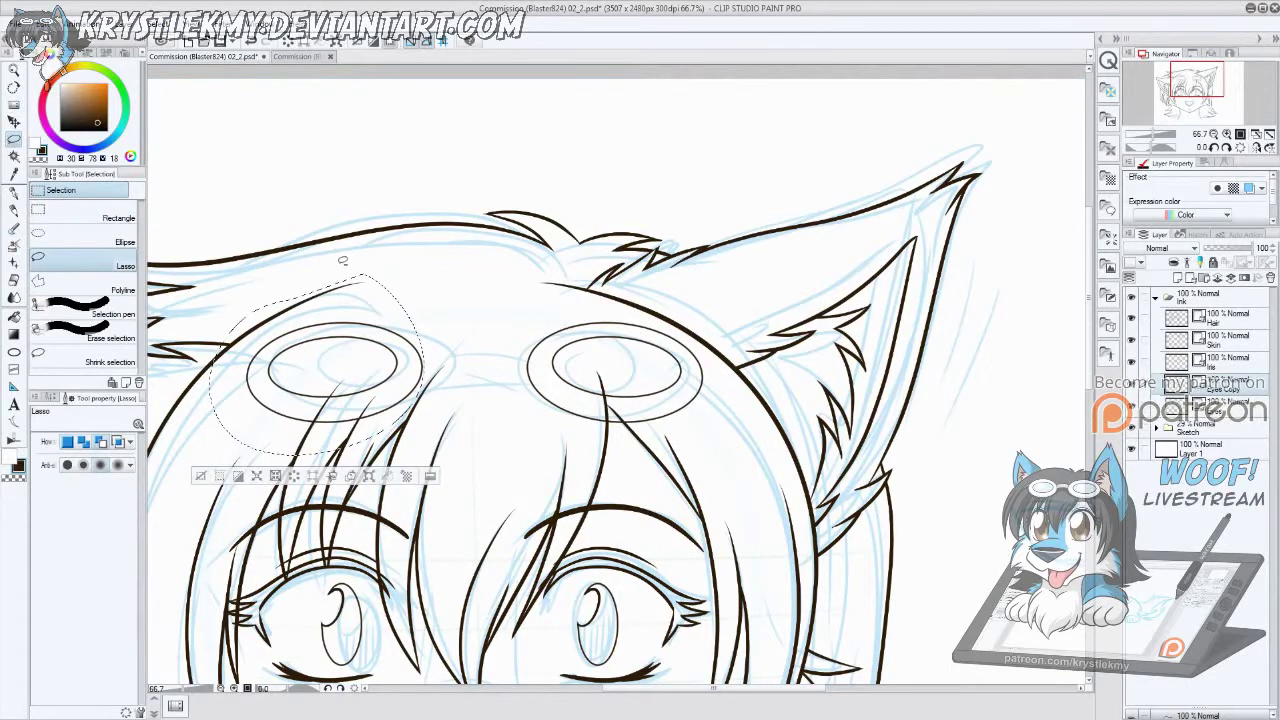
pyautogui.moveTo(424, 364); pyautogui.dragTo(444, 364)
pyautogui.press('Return')
pyautogui.hotkey('ctrl', 'd')
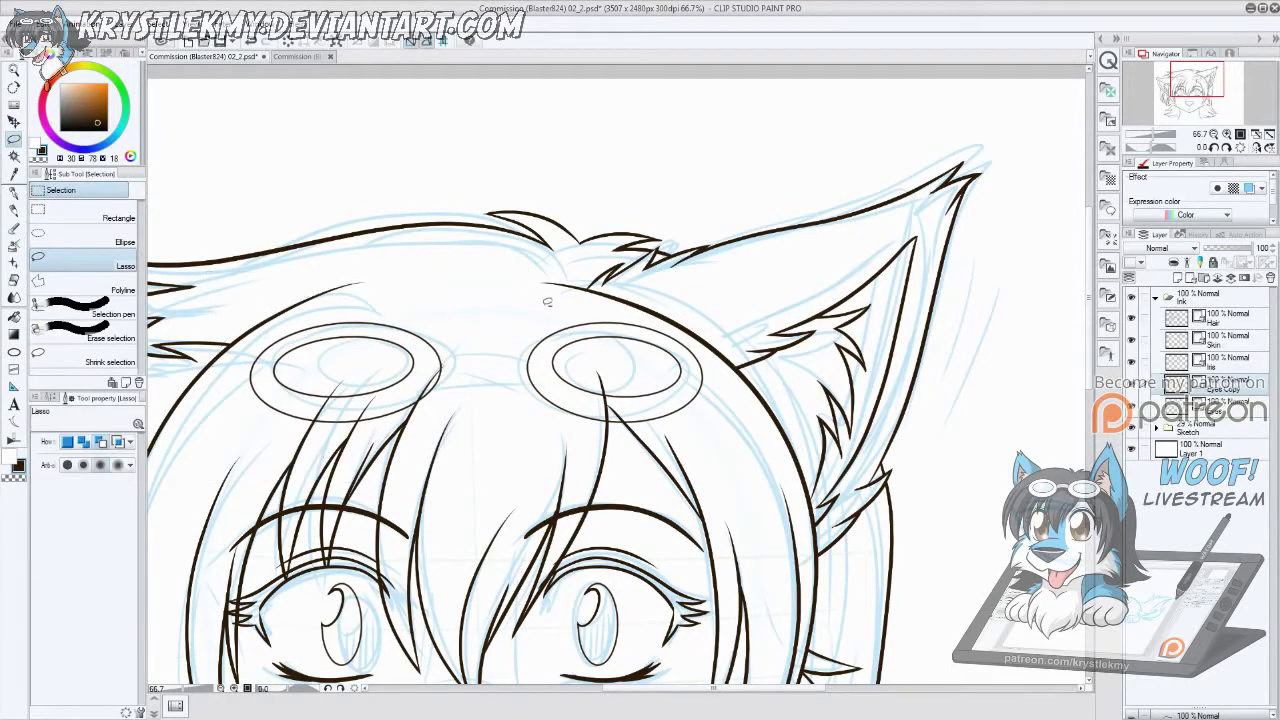
pyautogui.moveTo(600, 300); pyautogui.dragTo(530, 310)
pyautogui.hotkey('ctrl', 't')
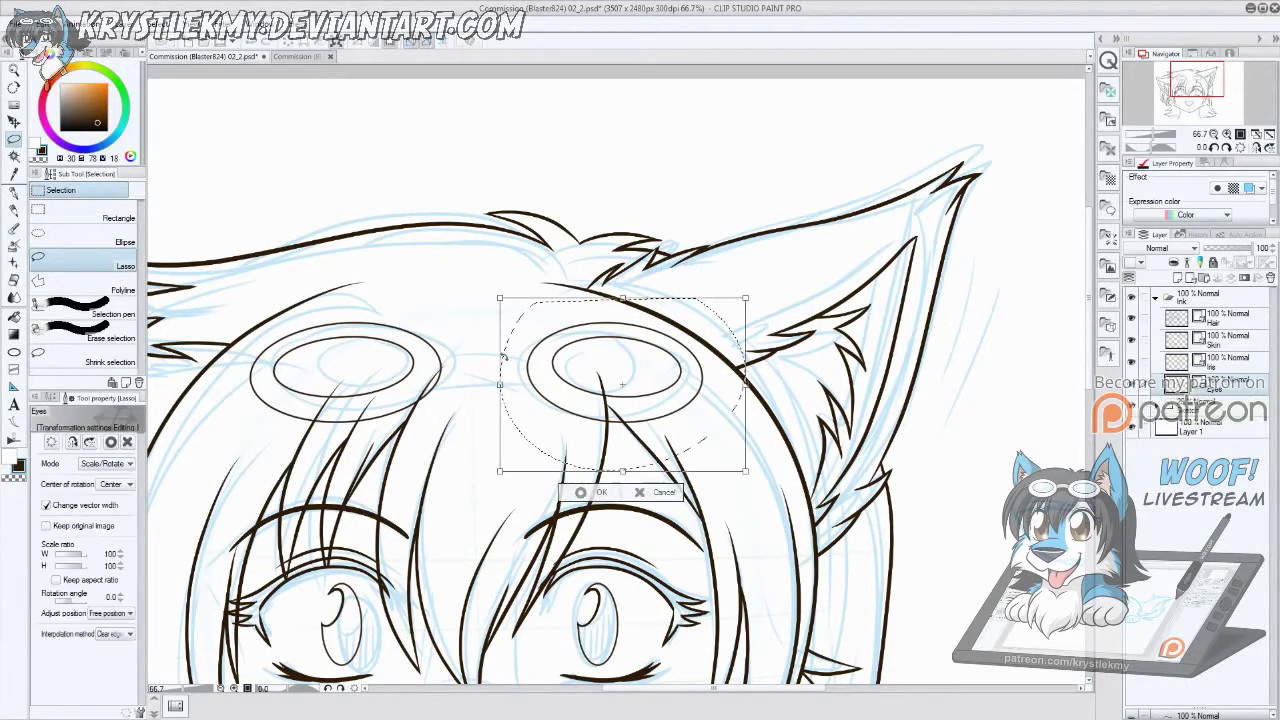
pyautogui.moveTo(478, 383)
pyautogui.mouseDown()
pyautogui.moveTo(462, 383)
pyautogui.moveTo(586, 392)
pyautogui.moveTo(572, 390)
pyautogui.mouseUp()
pyautogui.press('Return')
pyautogui.hotkey('ctrl', 'd')
# Step: Ink the goggle bridge as two curved lines between the lenses with G-pen 2
pyautogui.scroll(1, 462, 342)
pyautogui.press('p')
pyautogui.hotkey('ctrl', 'z')
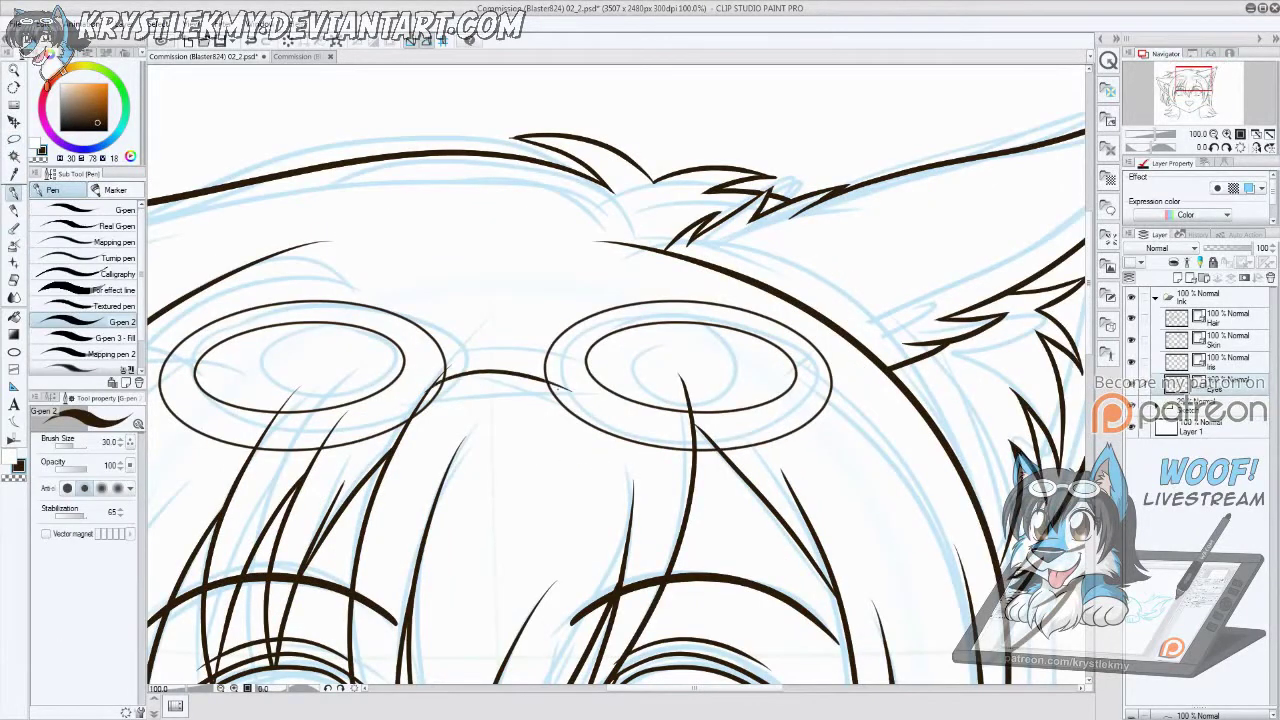
pyautogui.moveTo(430, 354); pyautogui.dragTo(568, 356)
# Step: Ink the goggle strap as paired curves running from each lens's outer edge to the side of the hair
pyautogui.moveTo(823, 389); pyautogui.dragTo(683, 383)
pyautogui.moveTo(682, 358); pyautogui.dragTo(812, 440)
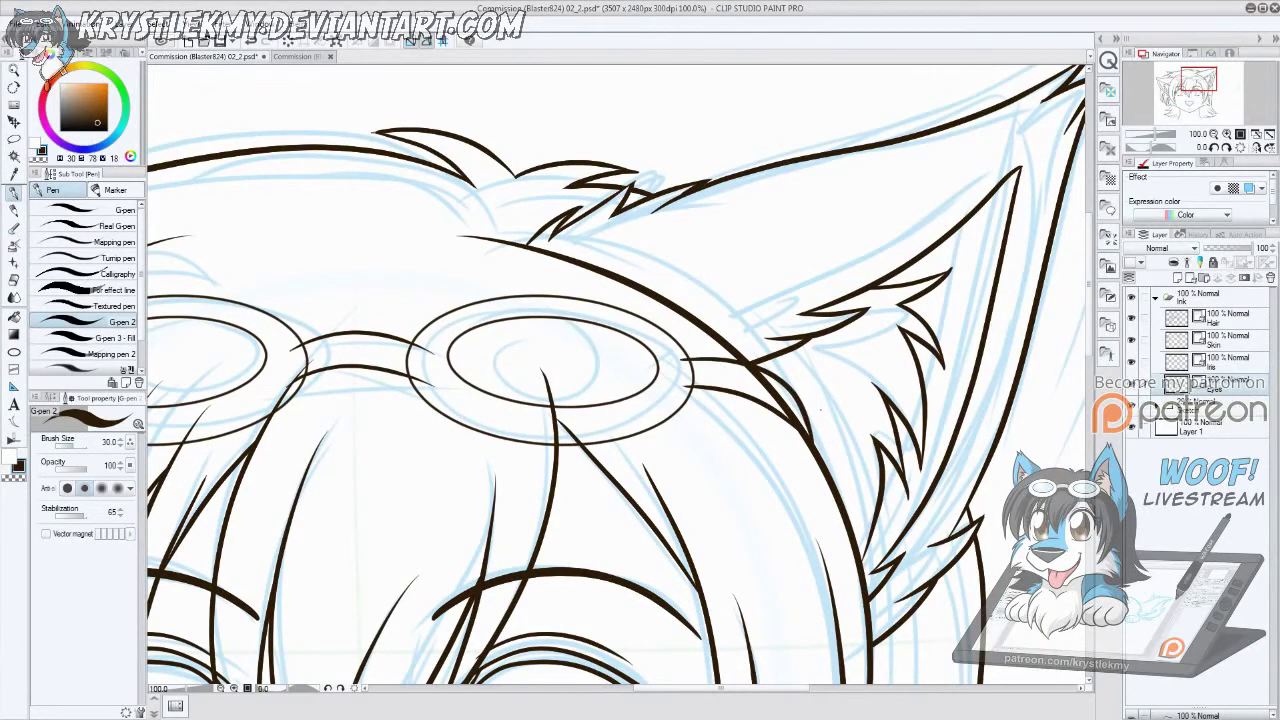
pyautogui.press('h')
pyautogui.moveTo(404, 388); pyautogui.dragTo(512, 342)
pyautogui.moveTo(376, 414)
pyautogui.mouseDown()
pyautogui.moveTo(562, 314)
pyautogui.moveTo(464, 376)
pyautogui.mouseUp()
pyautogui.hotkey('ctrl', '-')
pyautogui.hotkey('ctrl', 'z')
pyautogui.moveTo(546, 317); pyautogui.dragTo(510, 325)
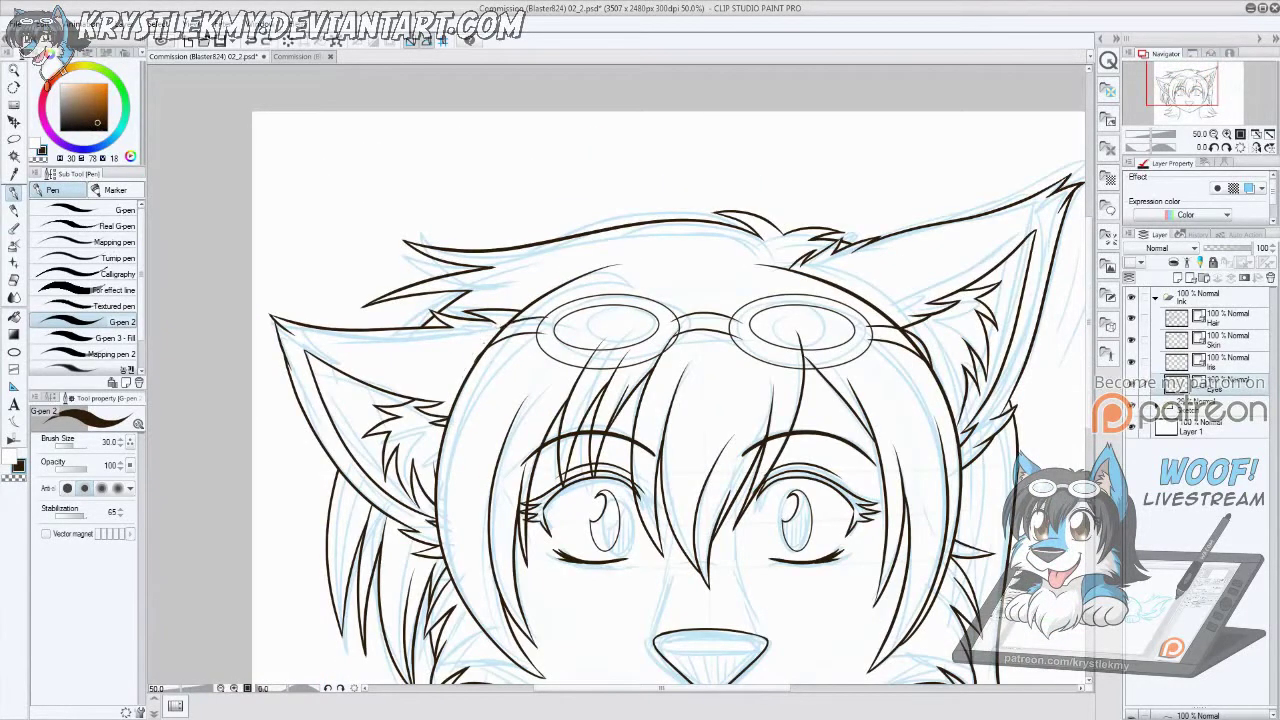
# Step: Trim the strap end inside the right lens and the hair lines crossing the lens and strap with the Vector eraser
pyautogui.press('e')
pyautogui.scroll(3, 537, 330)
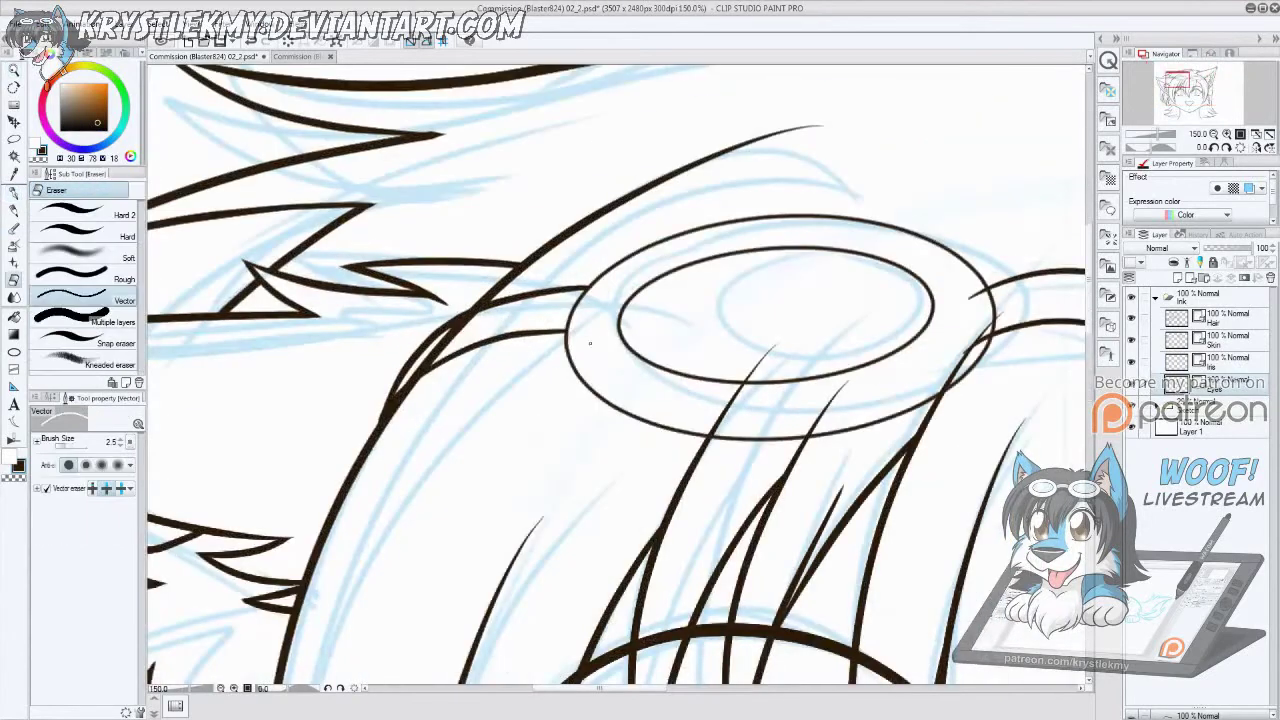
pyautogui.scroll(-2, 902, 452)
pyautogui.scroll(2, 822, 405)
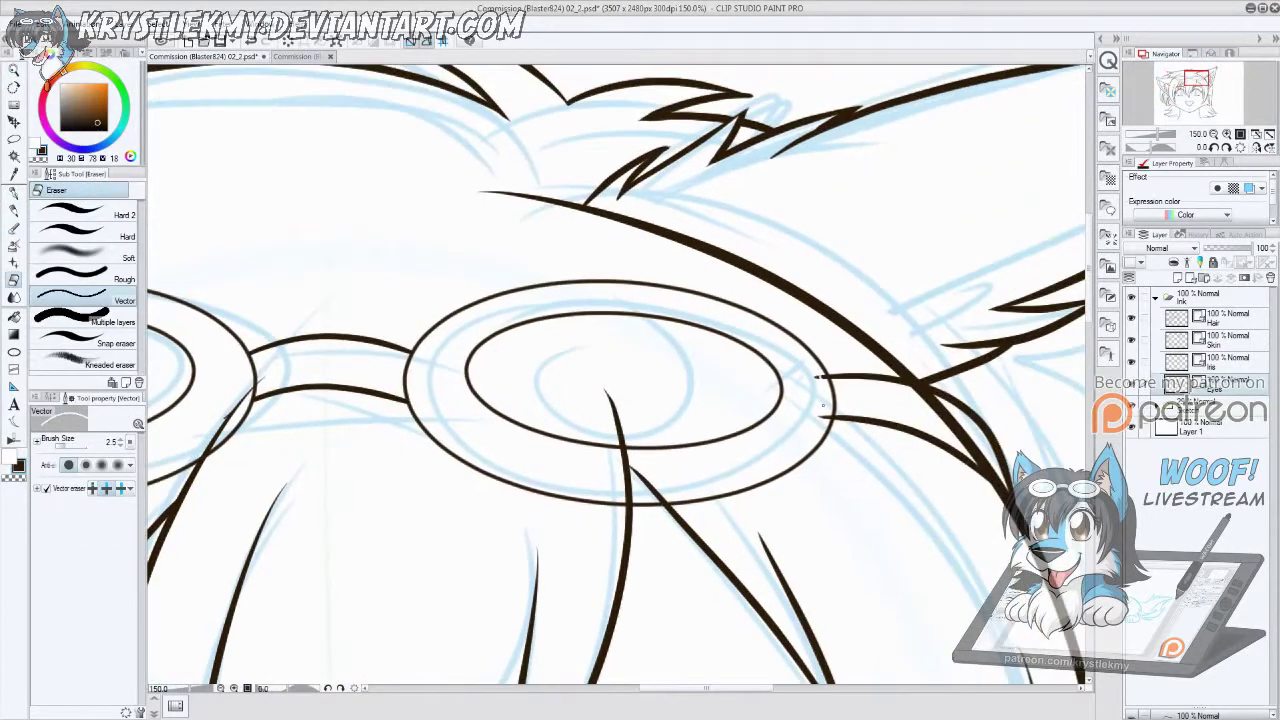
pyautogui.click(1190, 318)
pyautogui.click(975, 423)
pyautogui.click(615, 440)
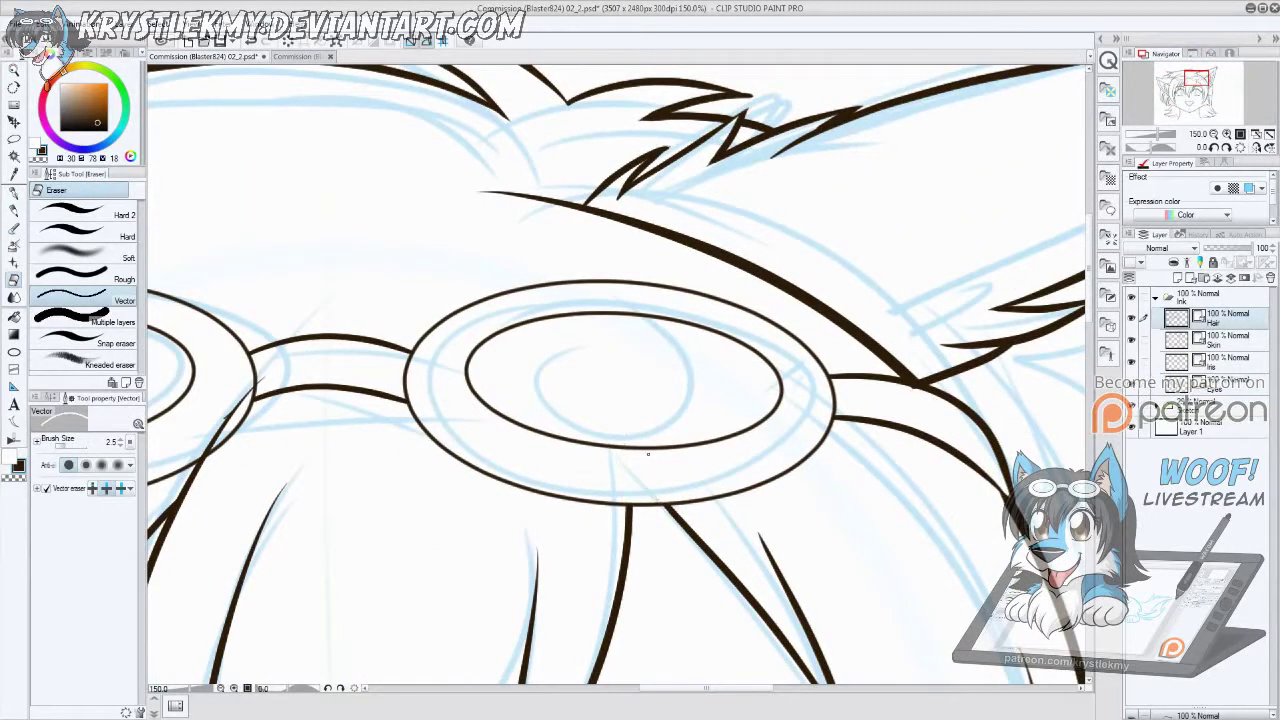
# Step: Erase the bang strands inside the left lens and the hair contour crossing the left strap on the Hair layer
pyautogui.moveTo(620, 440); pyautogui.dragTo(1010, 390)
pyautogui.click(615, 380)
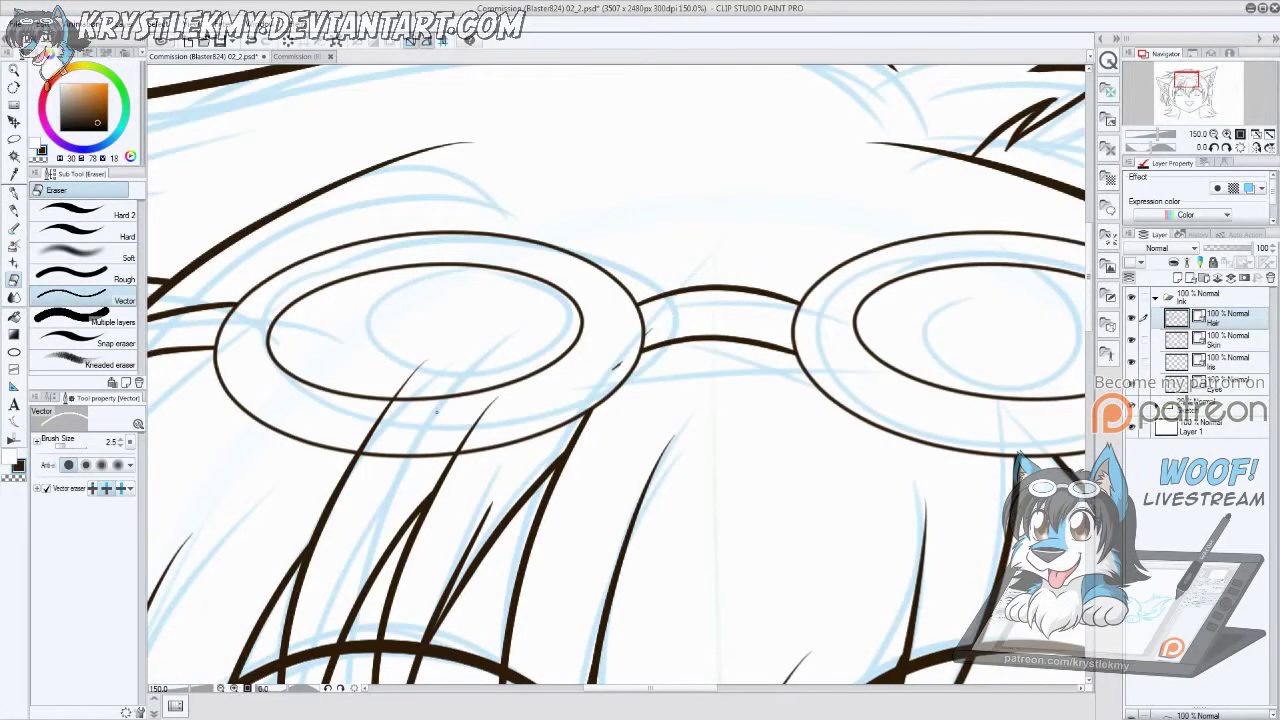
pyautogui.moveTo(436, 411); pyautogui.dragTo(484, 376)
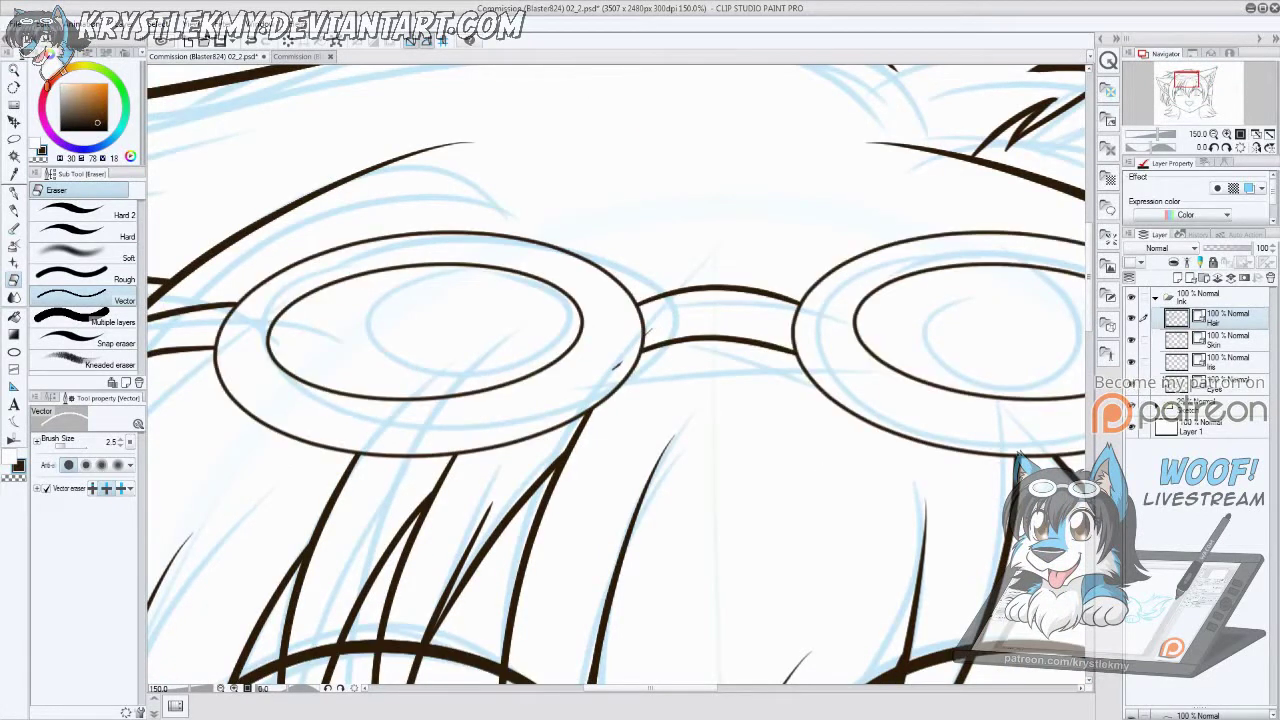
pyautogui.click(617, 364)
pyautogui.click(1148, 318)
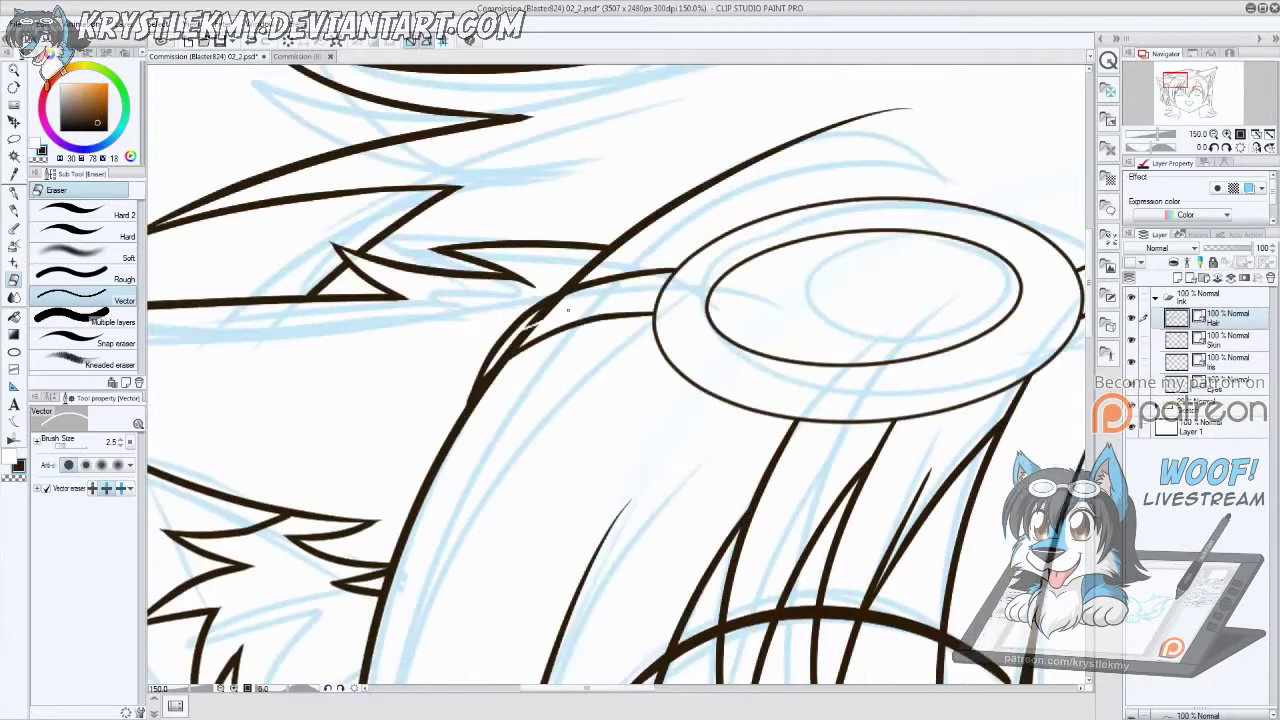
# Step: Ink the inner and outer edges of the left shoulder strap from the neck down to the canvas edge with G-pen 2
pyautogui.scroll(-4, 606, 300)
pyautogui.scroll(-1, 607, 302)
pyautogui.scroll(4, 591, 494)
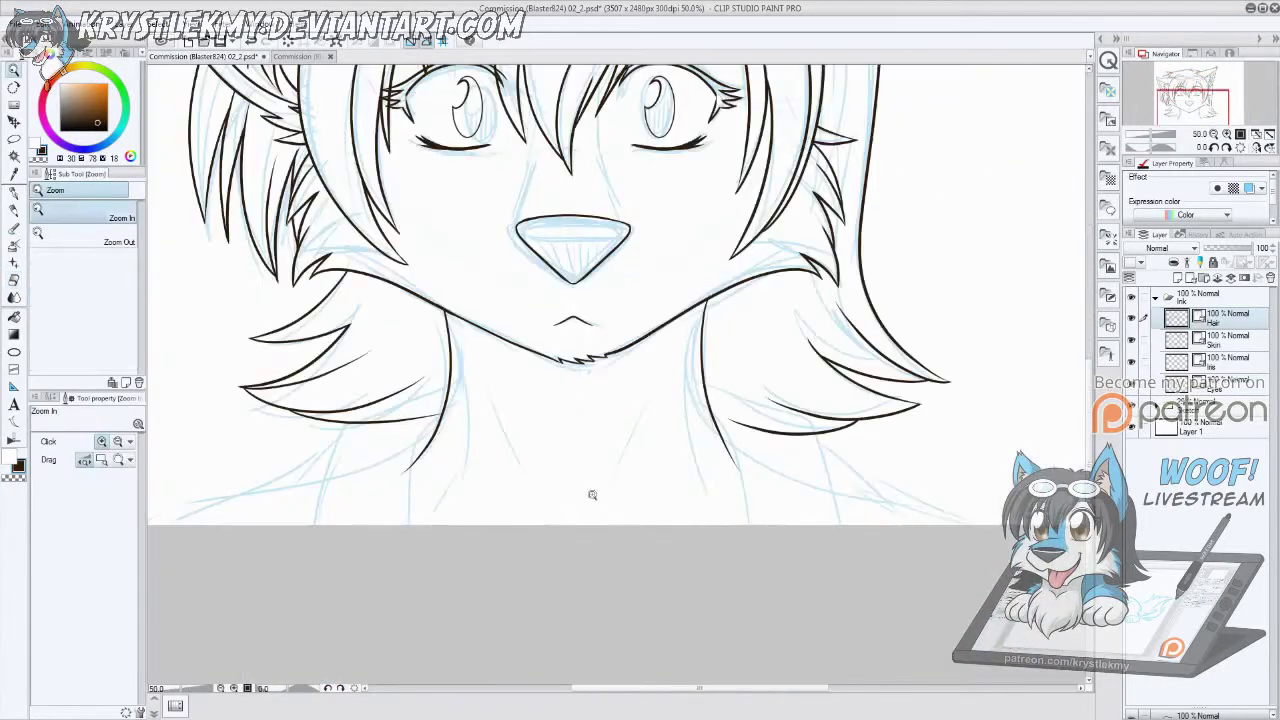
pyautogui.press('p')
pyautogui.click(1155, 362)
pyautogui.moveTo(462, 400); pyautogui.dragTo(437, 527)
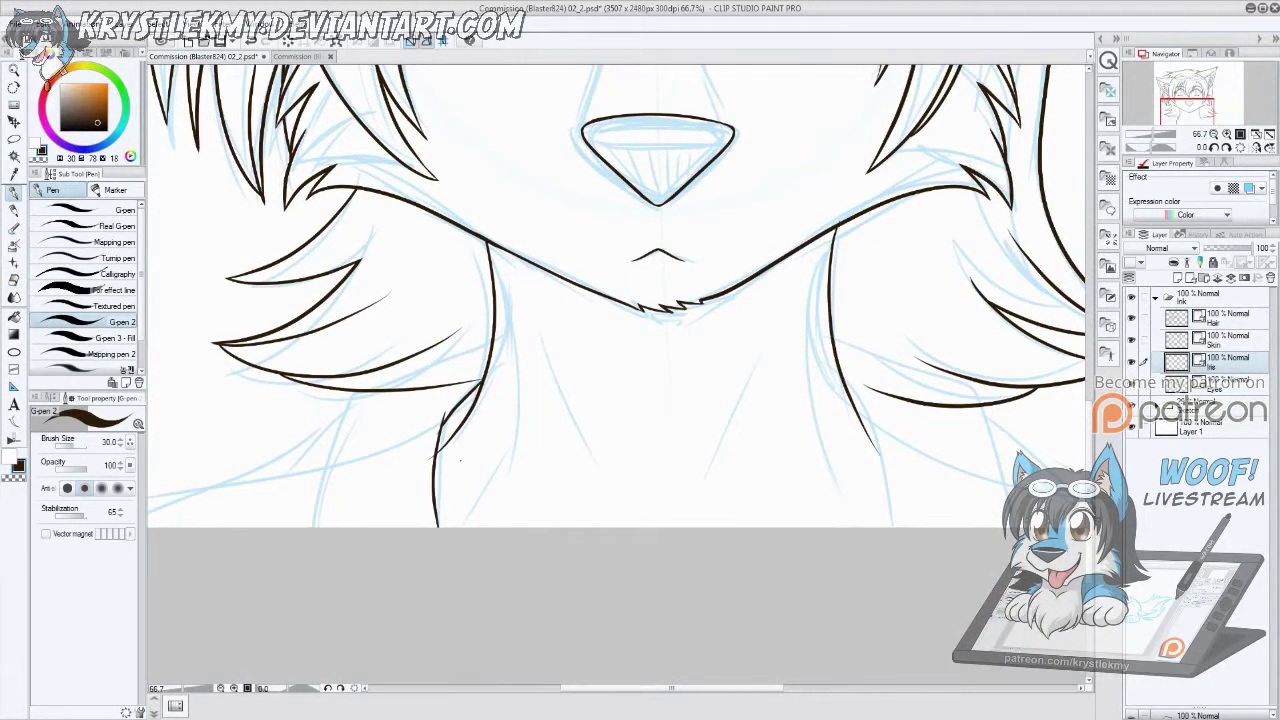
pyautogui.moveTo(472, 352); pyautogui.dragTo(362, 402)
pyautogui.moveTo(366, 400); pyautogui.dragTo(322, 526)
pyautogui.hotkey('ctrl', 'z')
pyautogui.hotkey('ctrl', 'z')
pyautogui.moveTo(490, 338); pyautogui.dragTo(362, 426)
pyautogui.moveTo(366, 422); pyautogui.dragTo(332, 526)
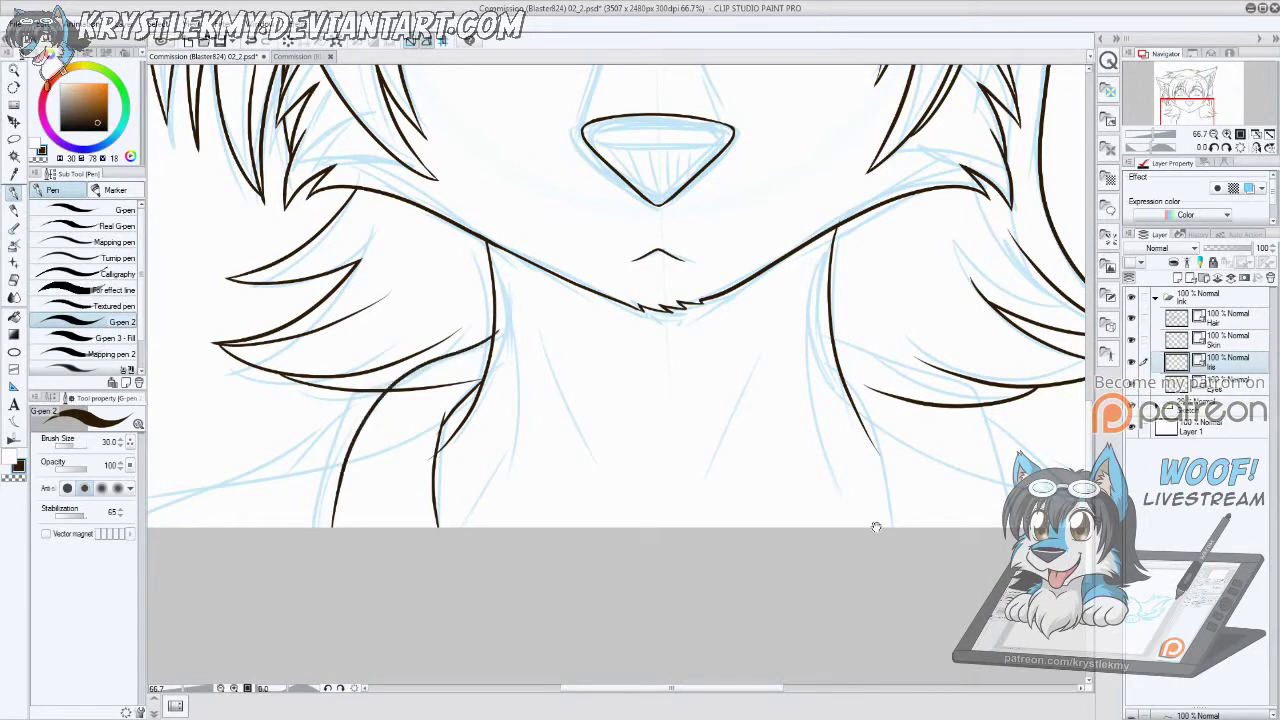
# Step: Ink the matching inner and outer edges of the right shoulder strap down to the canvas edge
pyautogui.moveTo(640, 300); pyautogui.dragTo(407, 337)
pyautogui.moveTo(610, 412); pyautogui.dragTo(662, 566)
pyautogui.moveTo(602, 370); pyautogui.dragTo(674, 404)
pyautogui.moveTo(674, 404); pyautogui.dragTo(772, 564)
pyautogui.moveTo(600, 300); pyautogui.dragTo(782, 305)
# Step: Erase the outer edge of the left shoulder strap and redraw it to match the right one
pyautogui.press('e')
pyautogui.moveTo(440, 373); pyautogui.dragTo(310, 500)
pyautogui.press('p')
pyautogui.moveTo(446, 380); pyautogui.dragTo(372, 410)
pyautogui.moveTo(374, 408); pyautogui.dragTo(272, 568)
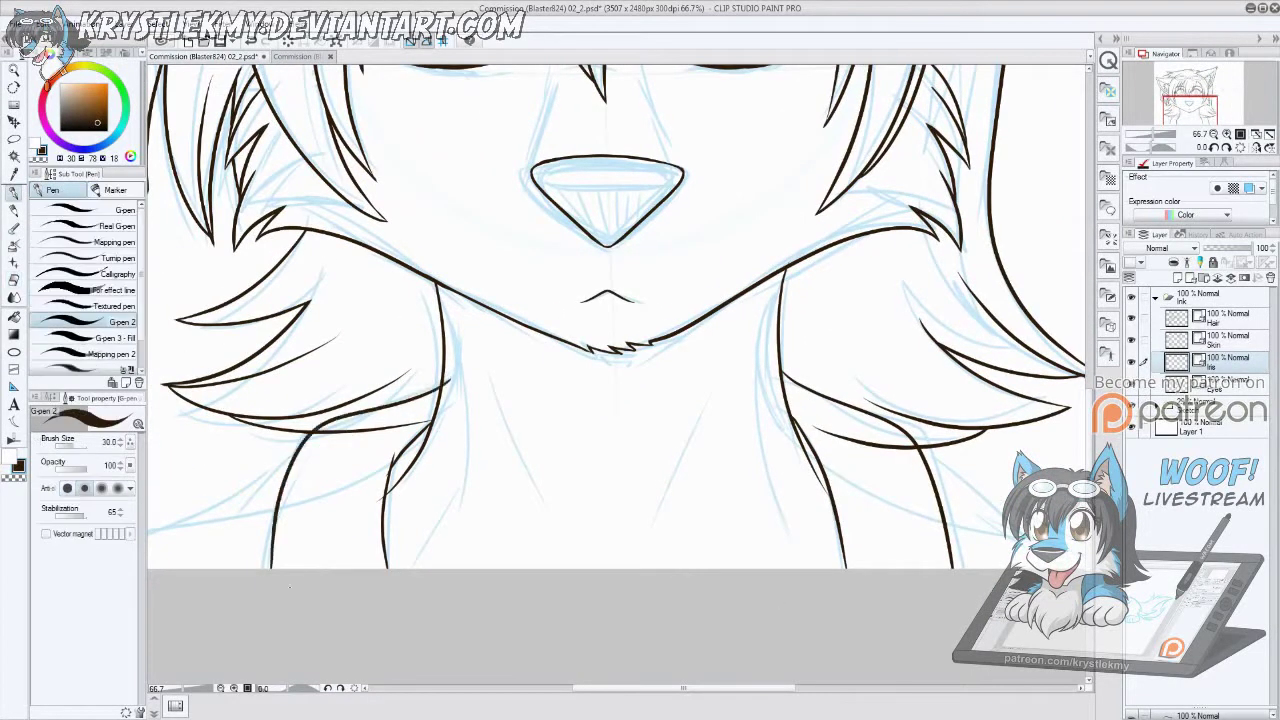
# Step: Ink the sloping shoulder lines outward from both straps down to the canvas edge
pyautogui.moveTo(600, 300); pyautogui.dragTo(759, 245)
pyautogui.moveTo(820, 440)
pyautogui.mouseDown()
pyautogui.moveTo(643, 434)
pyautogui.moveTo(753, 440)
pyautogui.mouseUp()
pyautogui.moveTo(468, 372)
pyautogui.mouseDown()
pyautogui.moveTo(350, 448)
pyautogui.moveTo(168, 502)
pyautogui.mouseUp()
pyautogui.moveTo(589, 495)
pyautogui.mouseDown()
pyautogui.moveTo(352, 527)
pyautogui.moveTo(270, 560)
pyautogui.moveTo(293, 566)
pyautogui.mouseUp()
pyautogui.moveTo(437, 523); pyautogui.dragTo(844, 523)
pyautogui.moveTo(488, 454)
pyautogui.mouseDown()
pyautogui.moveTo(425, 501)
pyautogui.moveTo(186, 559)
pyautogui.mouseUp()
pyautogui.moveTo(780, 532); pyautogui.dragTo(300, 554)
pyautogui.moveTo(614, 456)
pyautogui.mouseDown()
pyautogui.moveTo(790, 544)
pyautogui.moveTo(910, 570)
pyautogui.mouseUp()
# Step: Trim the overshooting strap and shoulder lines and the overlapping hair strands around the neck with the Vector eraser
pyautogui.press('e')
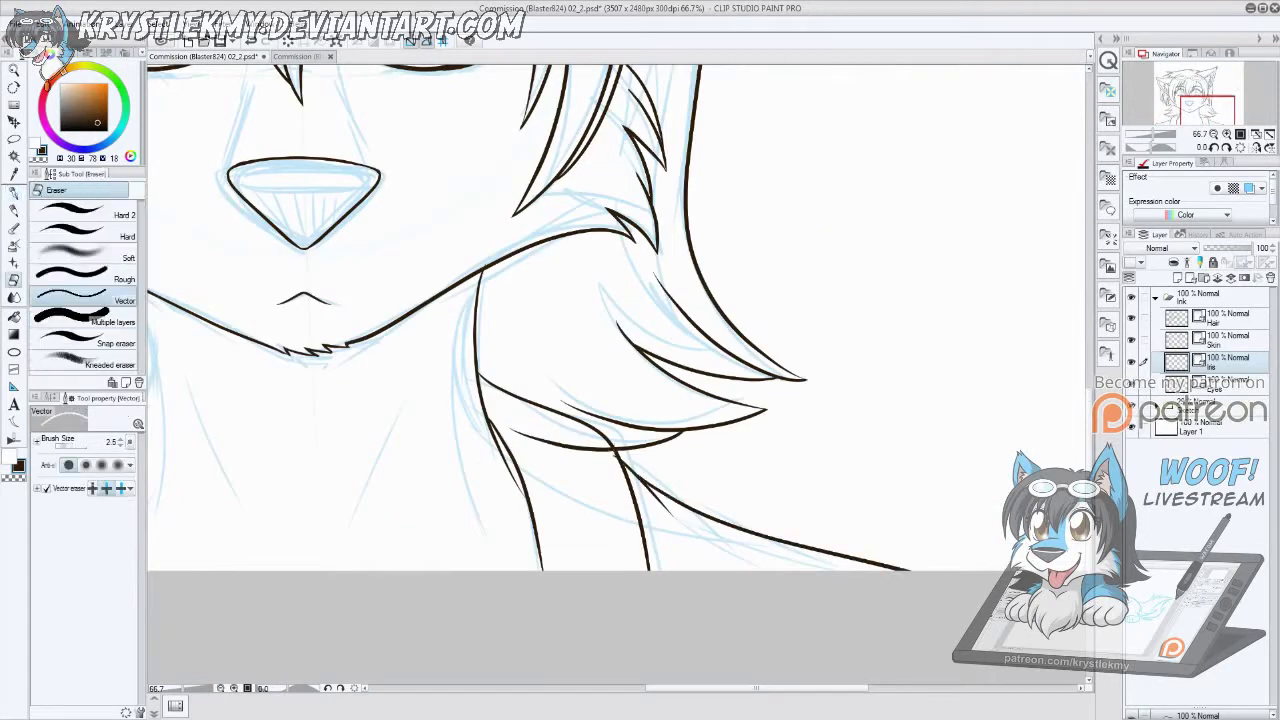
pyautogui.moveTo(277, 444); pyautogui.dragTo(617, 434)
pyautogui.click(1235, 342)
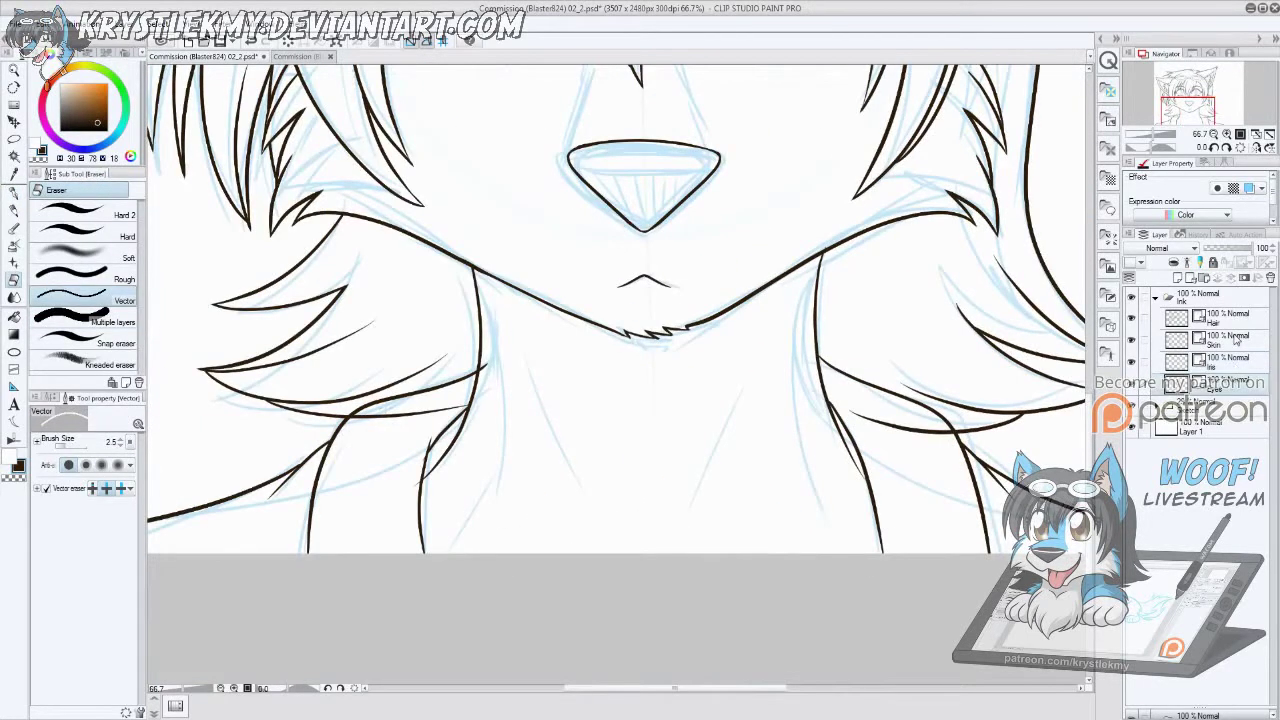
pyautogui.click(1233, 326)
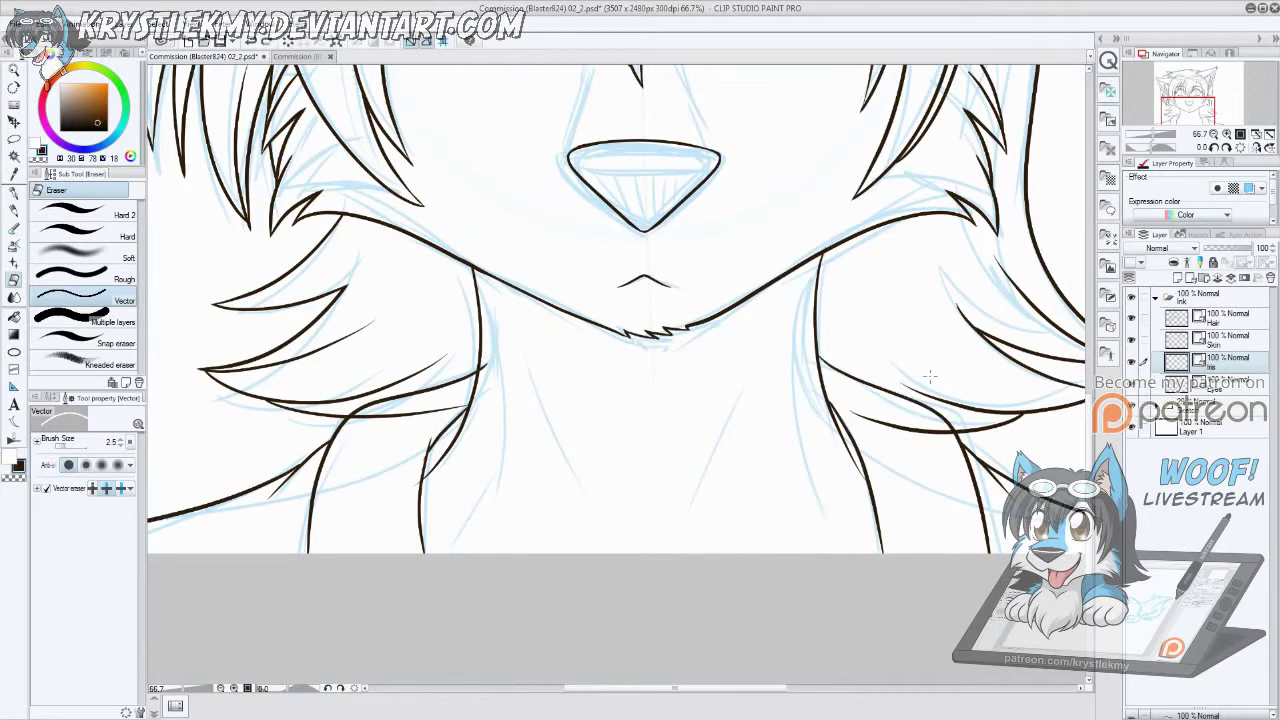
pyautogui.keyDown('ctrl'); pyautogui.keyDown('shift'); pyautogui.click(487, 355); pyautogui.keyUp('shift'); pyautogui.keyUp('ctrl')
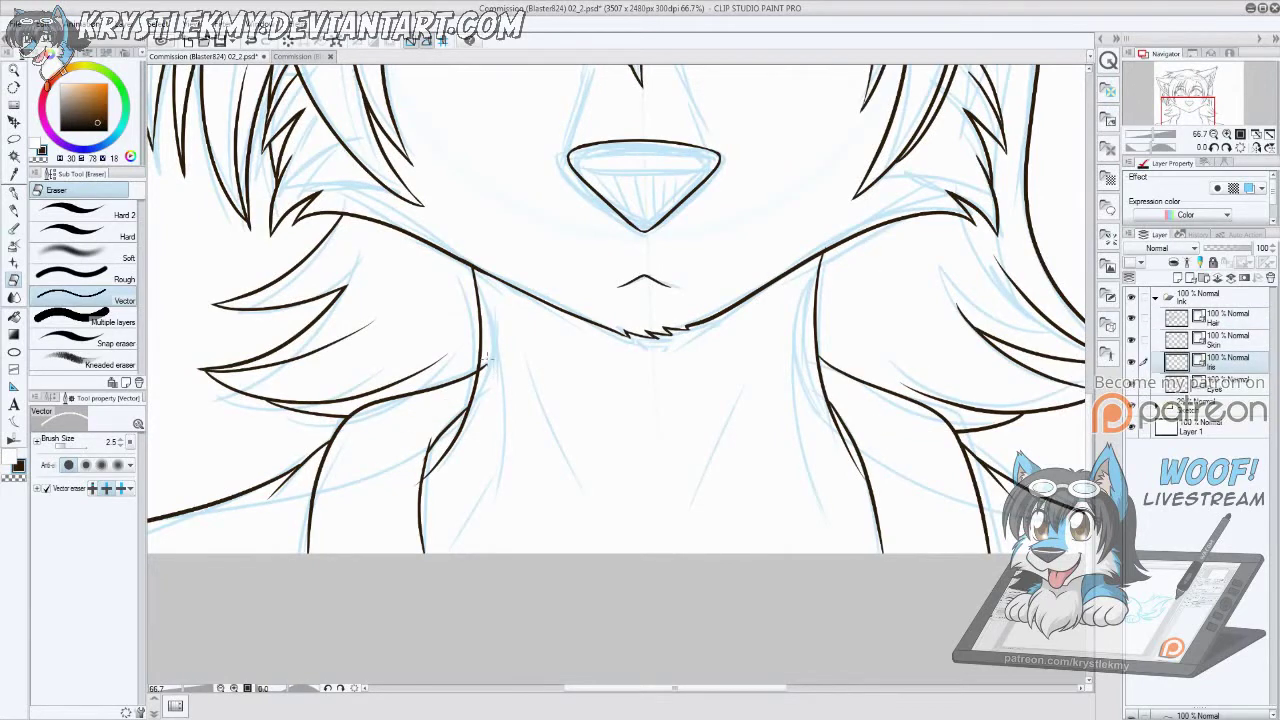
pyautogui.click(1218, 343)
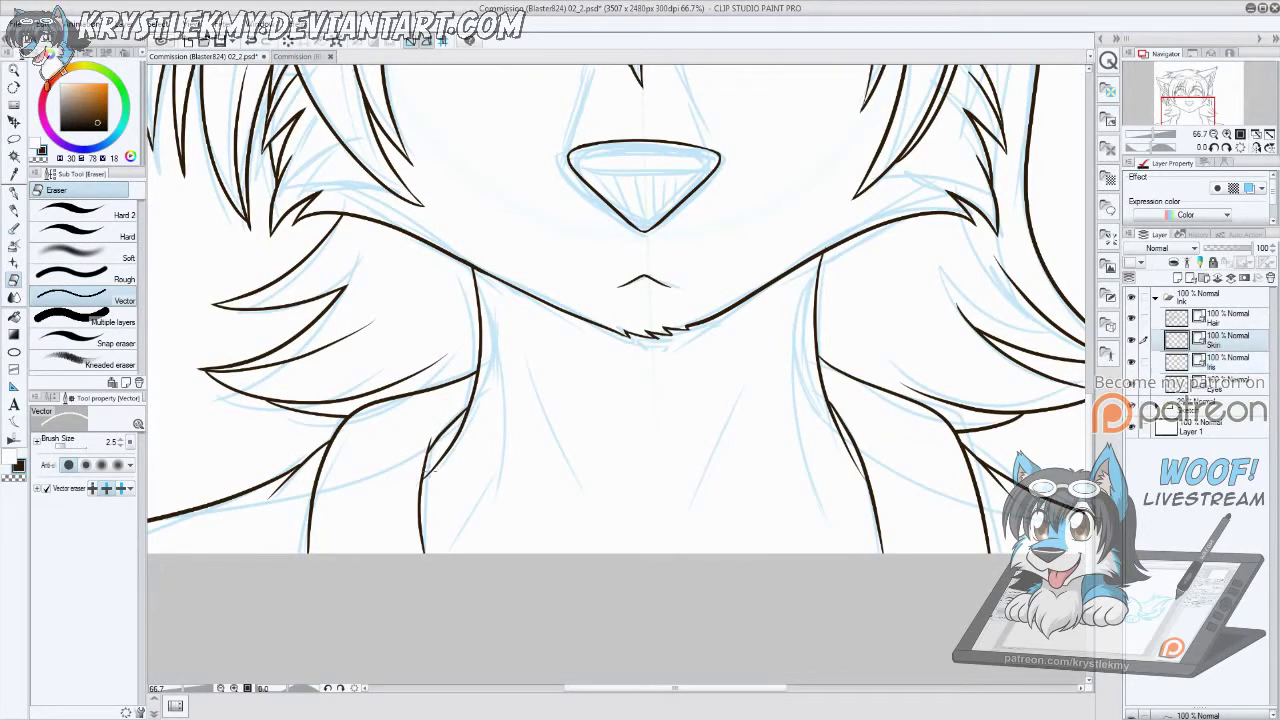
# Step: Add a vector layer named Marking above Eyes and ink a curved line from the jaw down each side of the neck
pyautogui.moveTo(808, 385); pyautogui.dragTo(752, 490)
pyautogui.click(1222, 382)
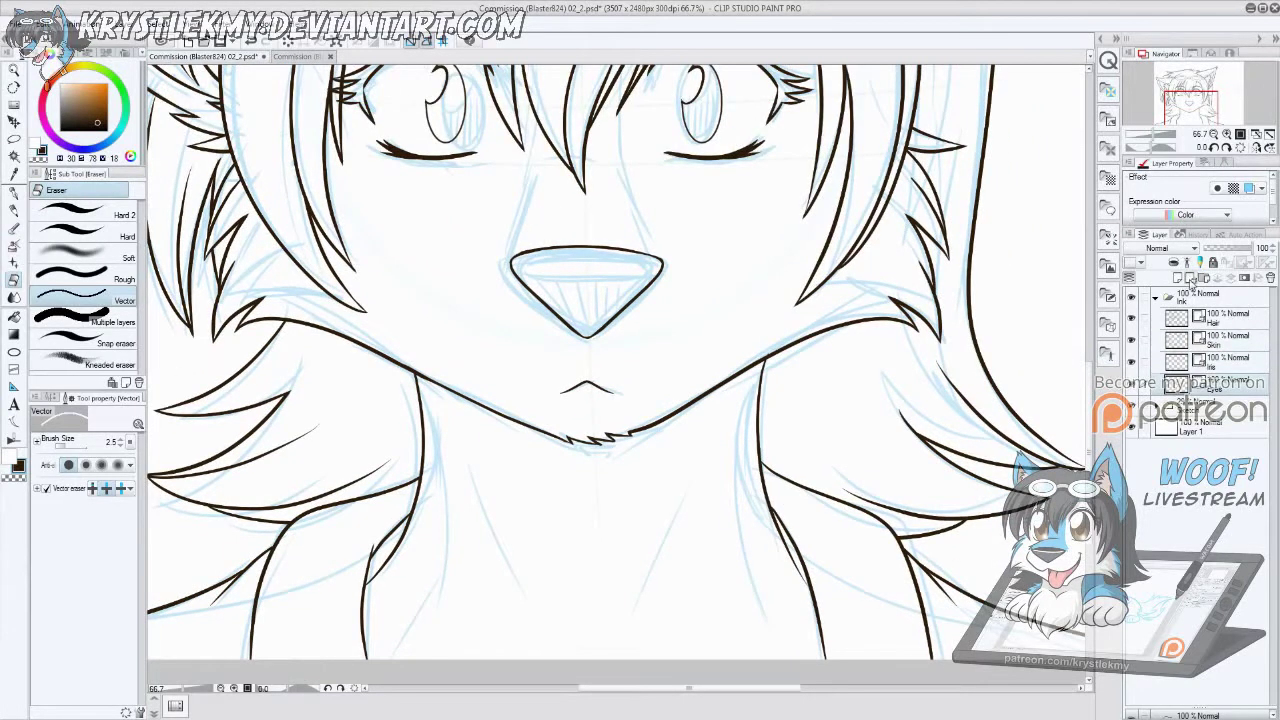
pyautogui.click(1190, 279)
pyautogui.press('p')
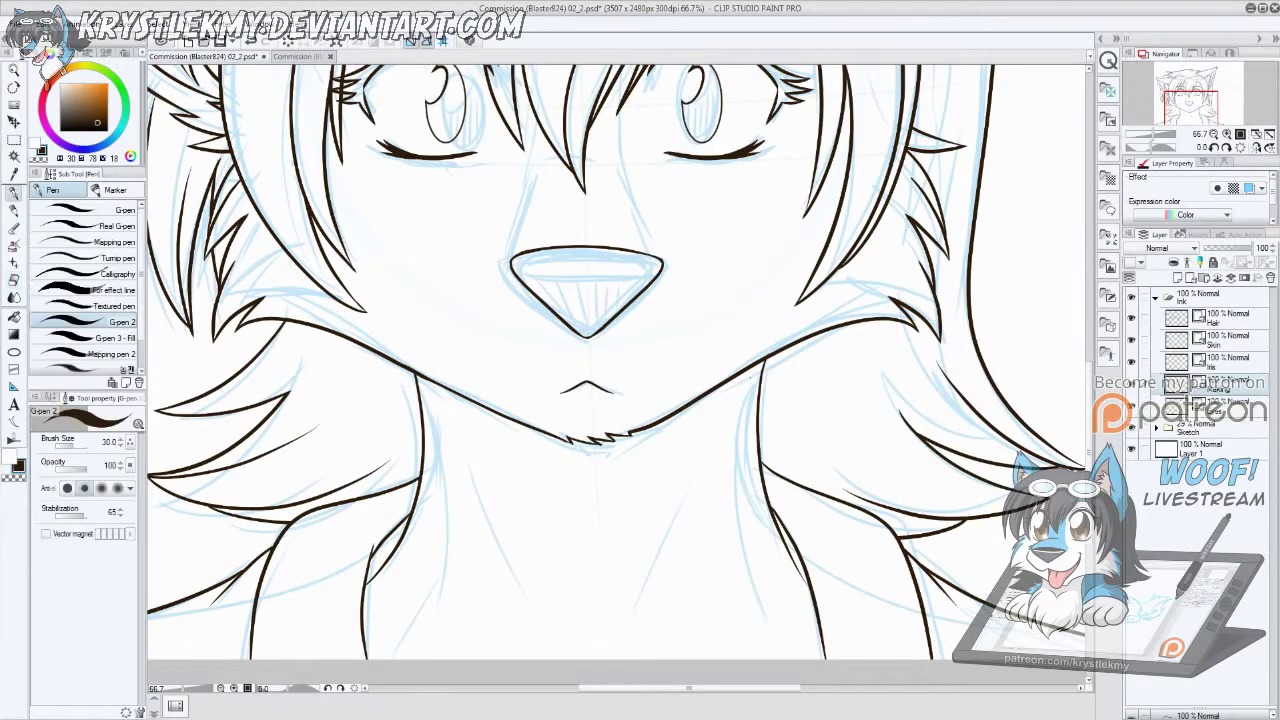
pyautogui.click(1214, 340)
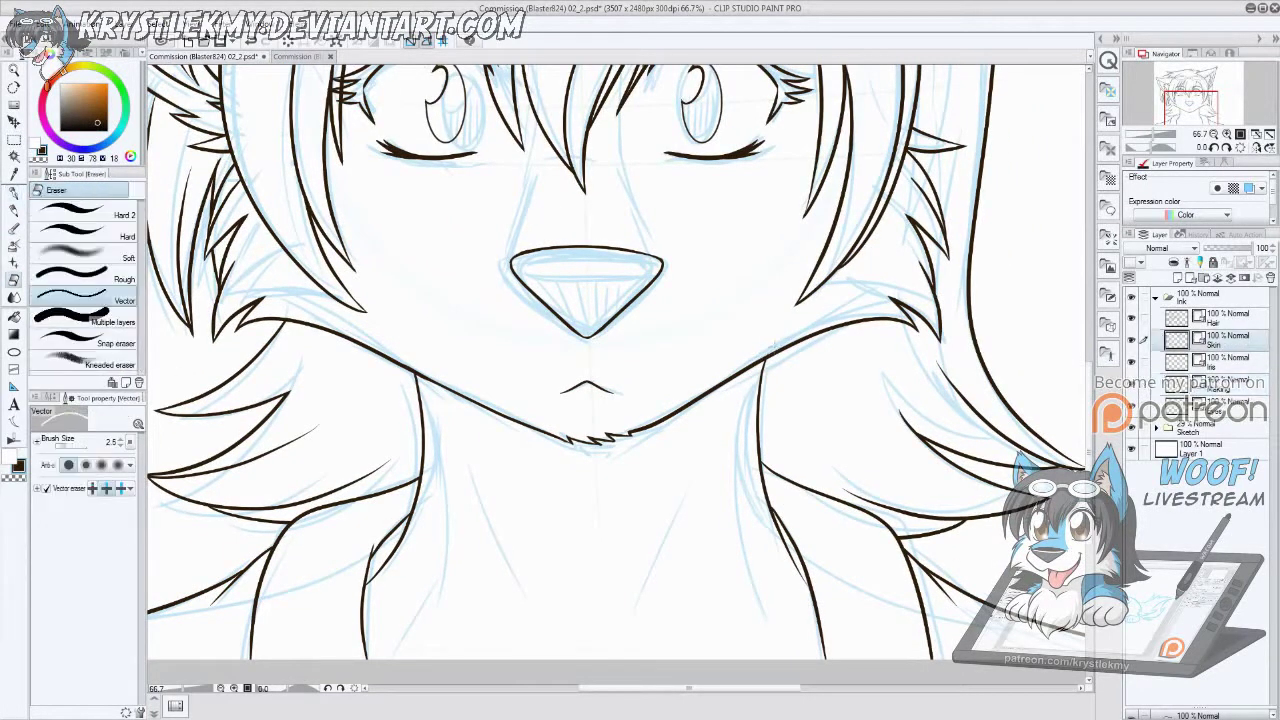
pyautogui.click(1226, 378)
pyautogui.moveTo(757, 364); pyautogui.dragTo(780, 658)
pyautogui.moveTo(434, 382)
pyautogui.mouseDown()
pyautogui.moveTo(437, 432)
pyautogui.moveTo(390, 658)
pyautogui.mouseUp()
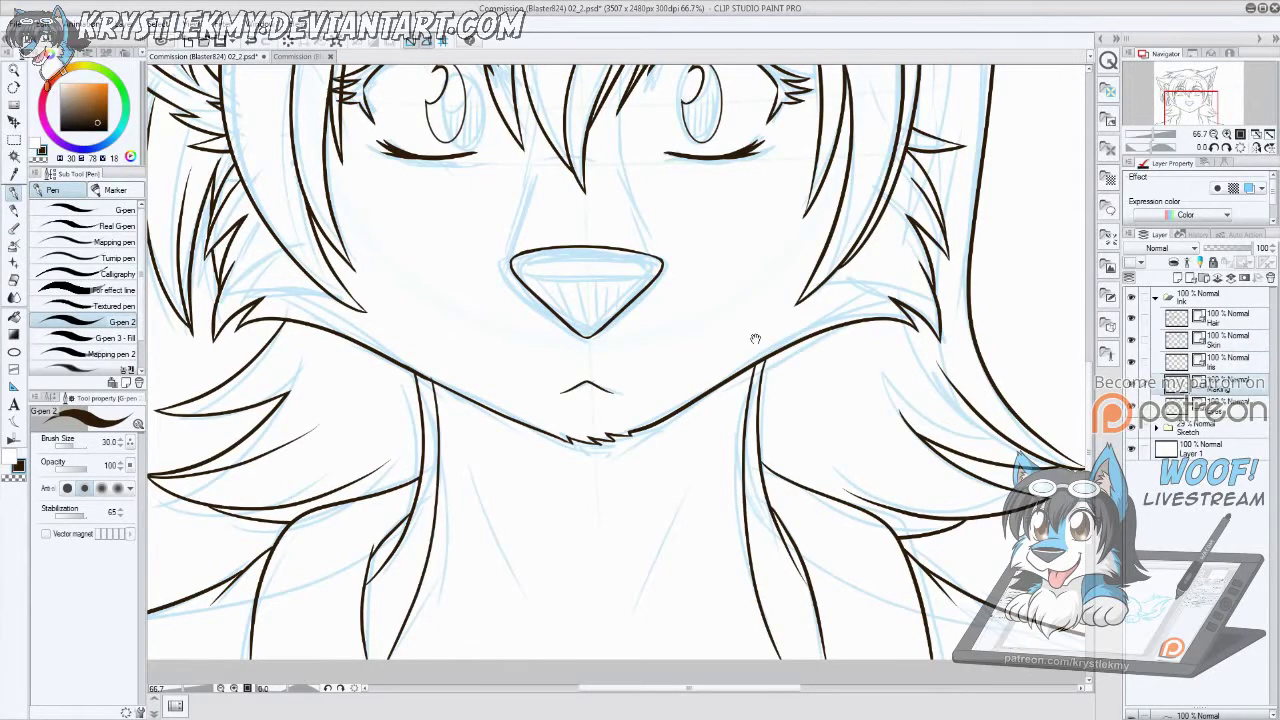
# Step: Ink a curved line down each side of the muzzle, from beneath the fringe to the nose
pyautogui.moveTo(755, 340)
pyautogui.mouseDown()
pyautogui.moveTo(667, 590)
pyautogui.moveTo(715, 594)
pyautogui.mouseUp()
pyautogui.moveTo(495, 290); pyautogui.dragTo(476, 485)
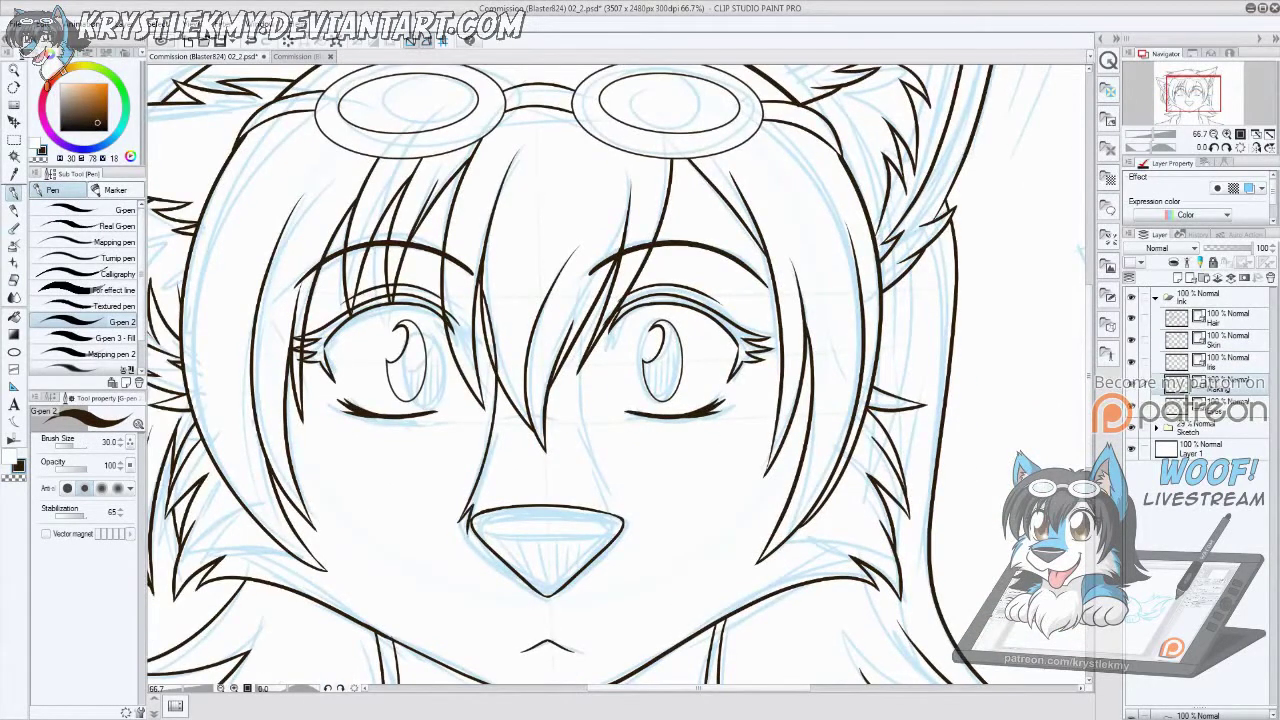
pyautogui.moveTo(586, 278); pyautogui.dragTo(602, 470)
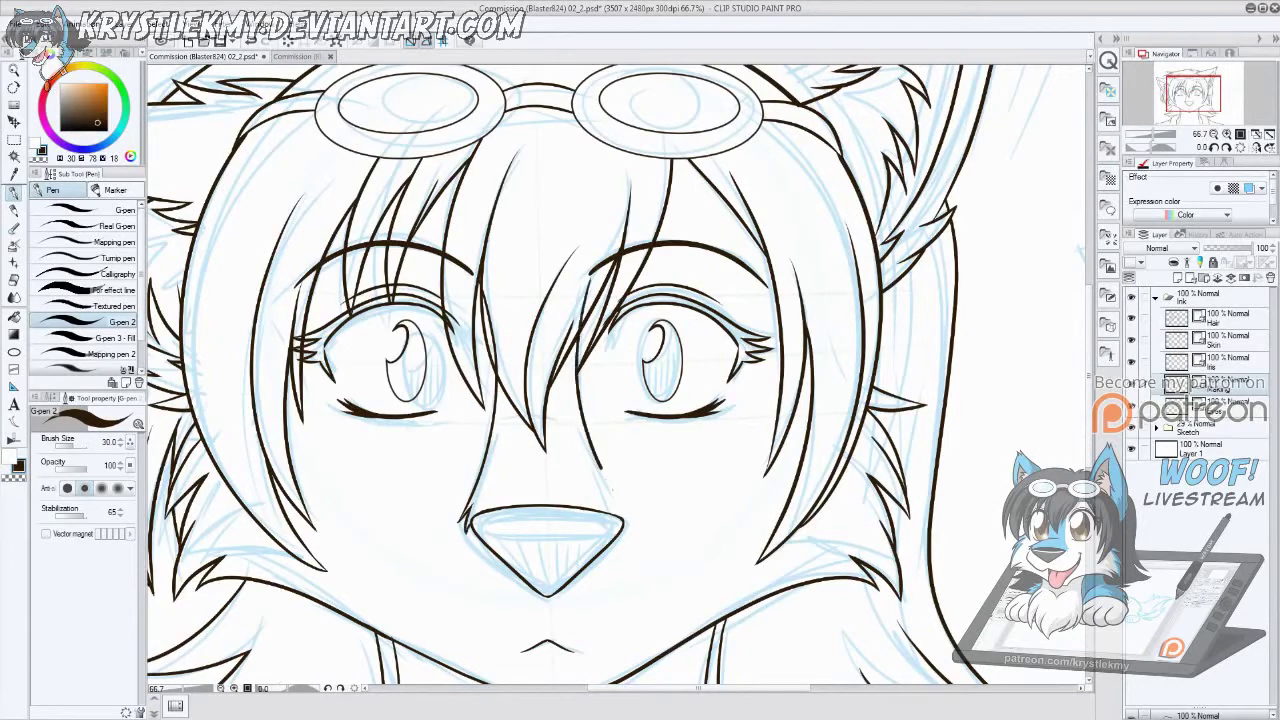
# Step: Trim the upper ends of the muzzle lines where they cross the fringe strands with the Vector eraser
pyautogui.scroll(3, 571, 529)
pyautogui.press('e')
pyautogui.moveTo(610, 130); pyautogui.dragTo(620, 500)
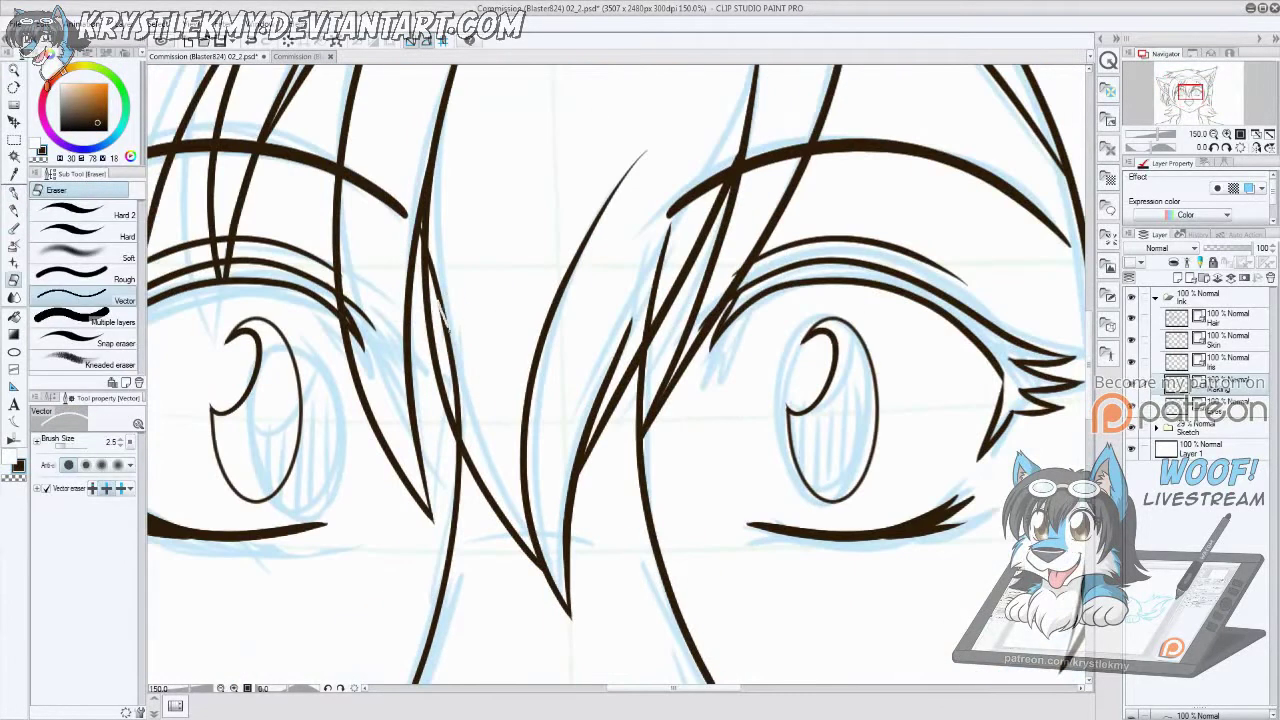
pyautogui.moveTo(655, 230); pyautogui.dragTo(627, 340)
pyautogui.scroll(-3, 627, 340)
# Step: Ink a jagged marking line on the right cheek and erase the parts that cross the side hair
pyautogui.press('p')
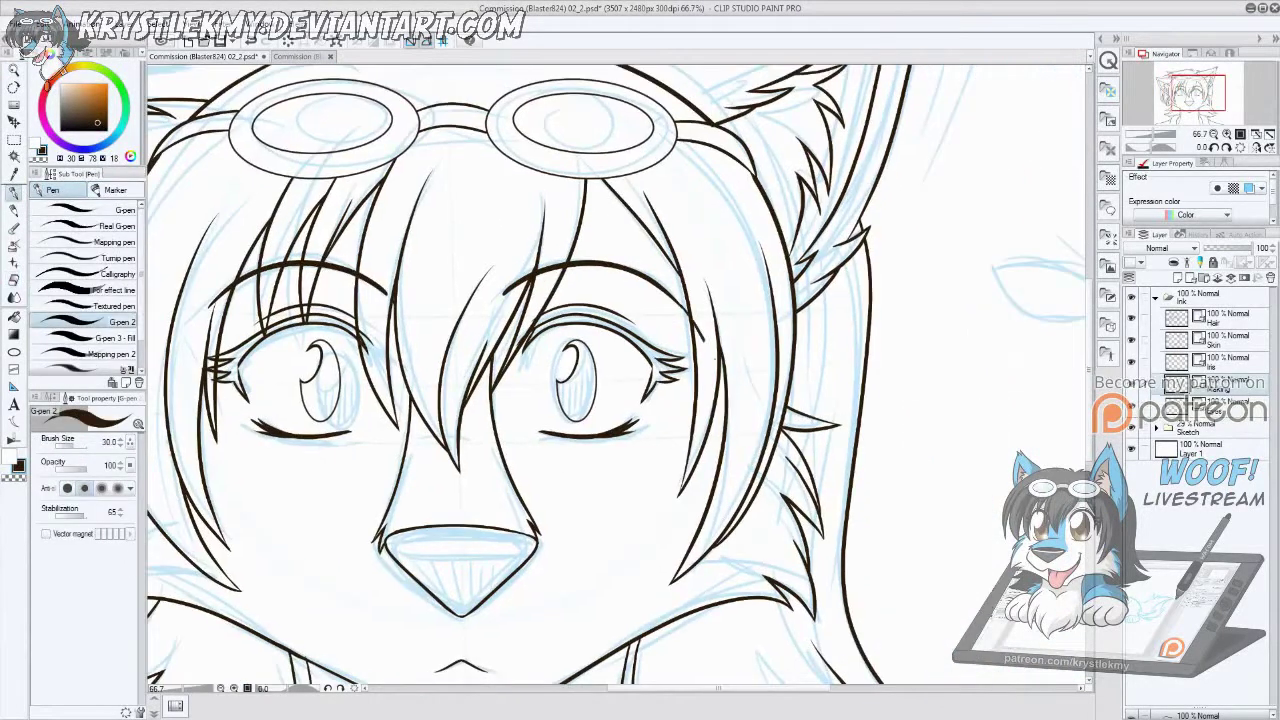
pyautogui.moveTo(714, 337)
pyautogui.mouseDown()
pyautogui.moveTo(722, 380)
pyautogui.moveTo(795, 485)
pyautogui.mouseUp()
pyautogui.hotkey('ctrl', 'z')
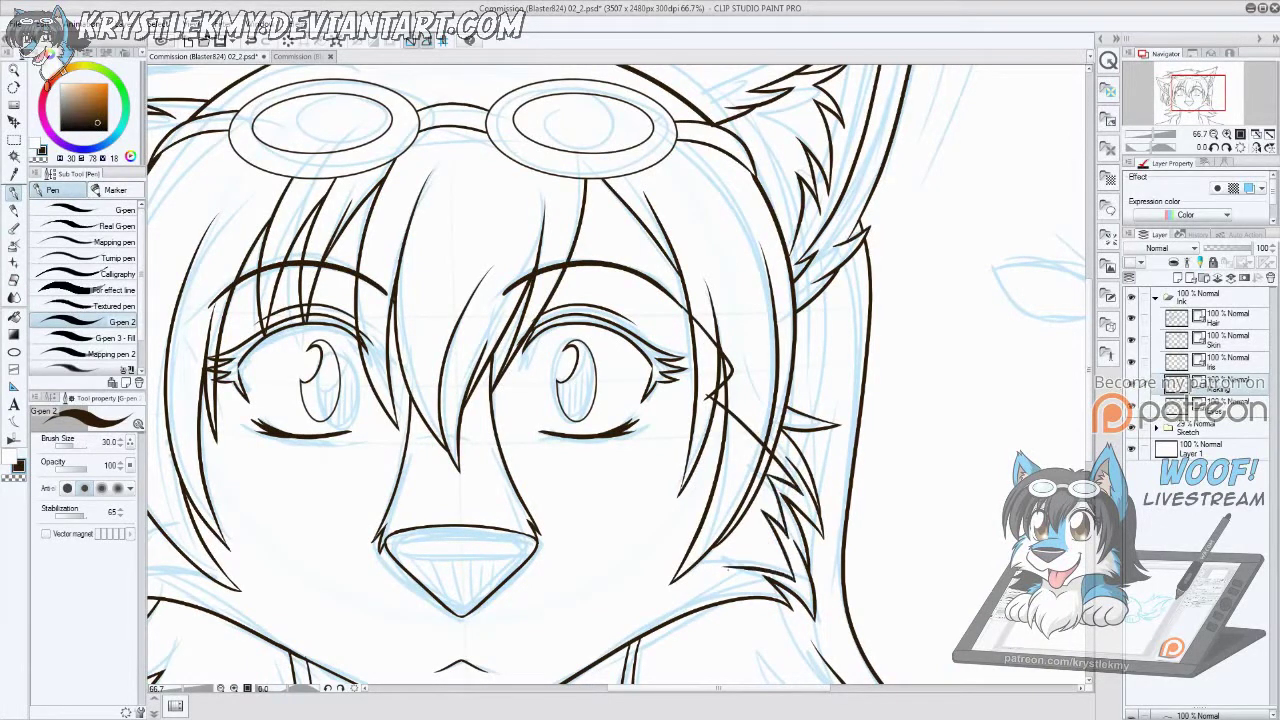
pyautogui.press('e')
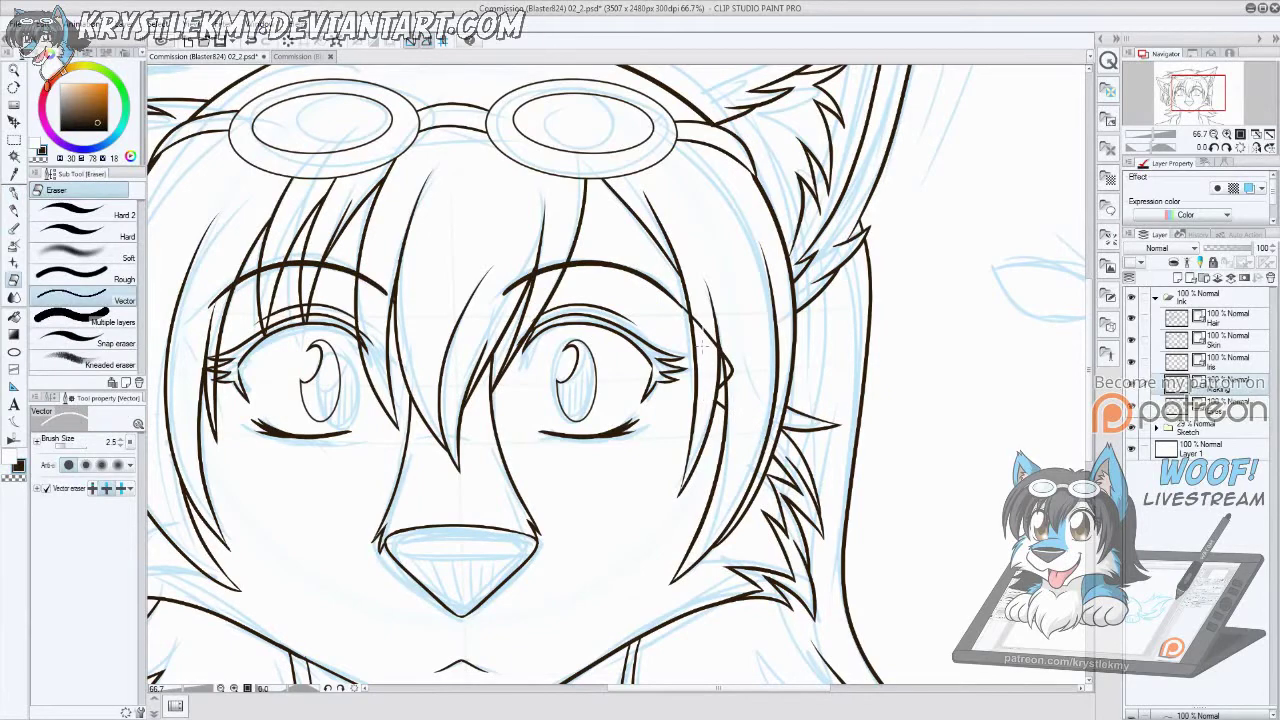
pyautogui.moveTo(703, 347); pyautogui.dragTo(728, 368)
pyautogui.moveTo(560, 360); pyautogui.dragTo(755, 355)
# Step: Ink the matching jagged marking on the left cheek and trim it around the side hair with the Vector eraser
pyautogui.press('p')
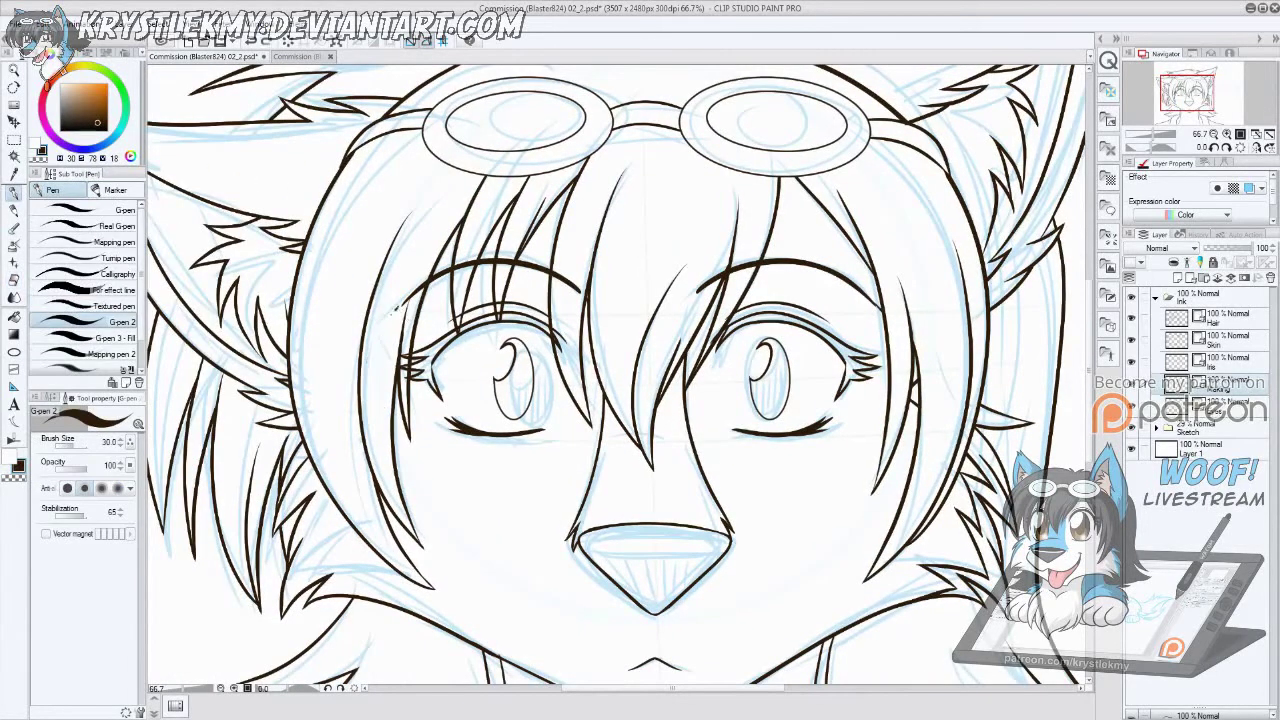
pyautogui.moveTo(348, 406)
pyautogui.mouseDown()
pyautogui.moveTo(392, 416)
pyautogui.moveTo(300, 490)
pyautogui.moveTo(298, 582)
pyautogui.mouseUp()
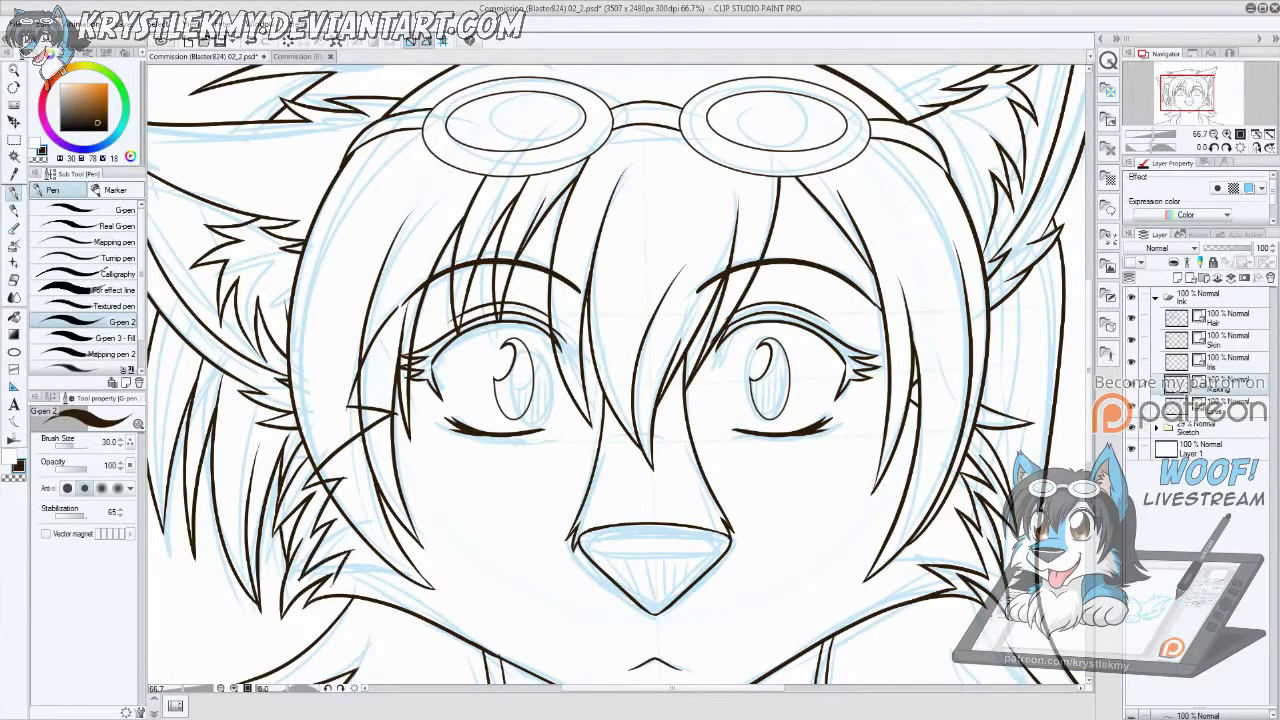
pyautogui.press('e')
pyautogui.moveTo(338, 480)
pyautogui.mouseDown()
pyautogui.moveTo(376, 416)
pyautogui.moveTo(347, 407)
pyautogui.mouseUp()
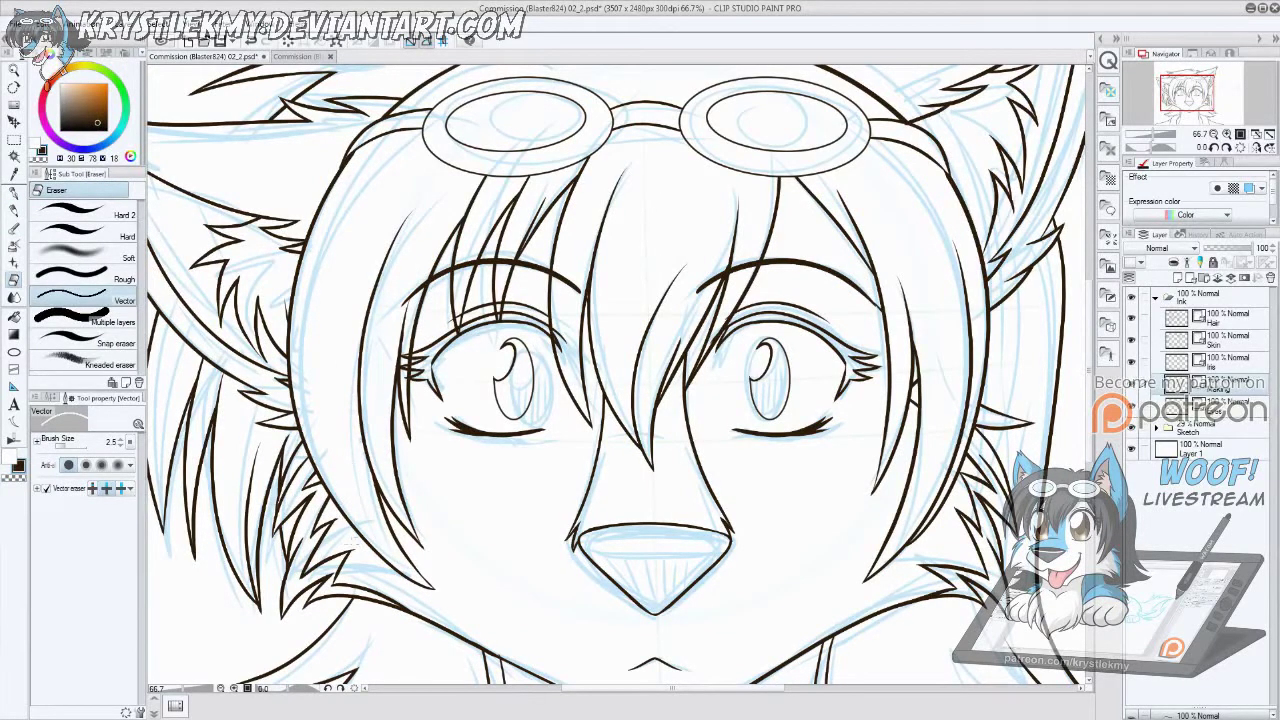
# Step: On the Hair layer, ink short curved strokes just outside the outer edge of the right ear
pyautogui.hotkey('ctrl', '-')
pyautogui.hotkey('ctrl', '-')
pyautogui.hotkey('ctrl', '-')
pyautogui.click(1230, 318)
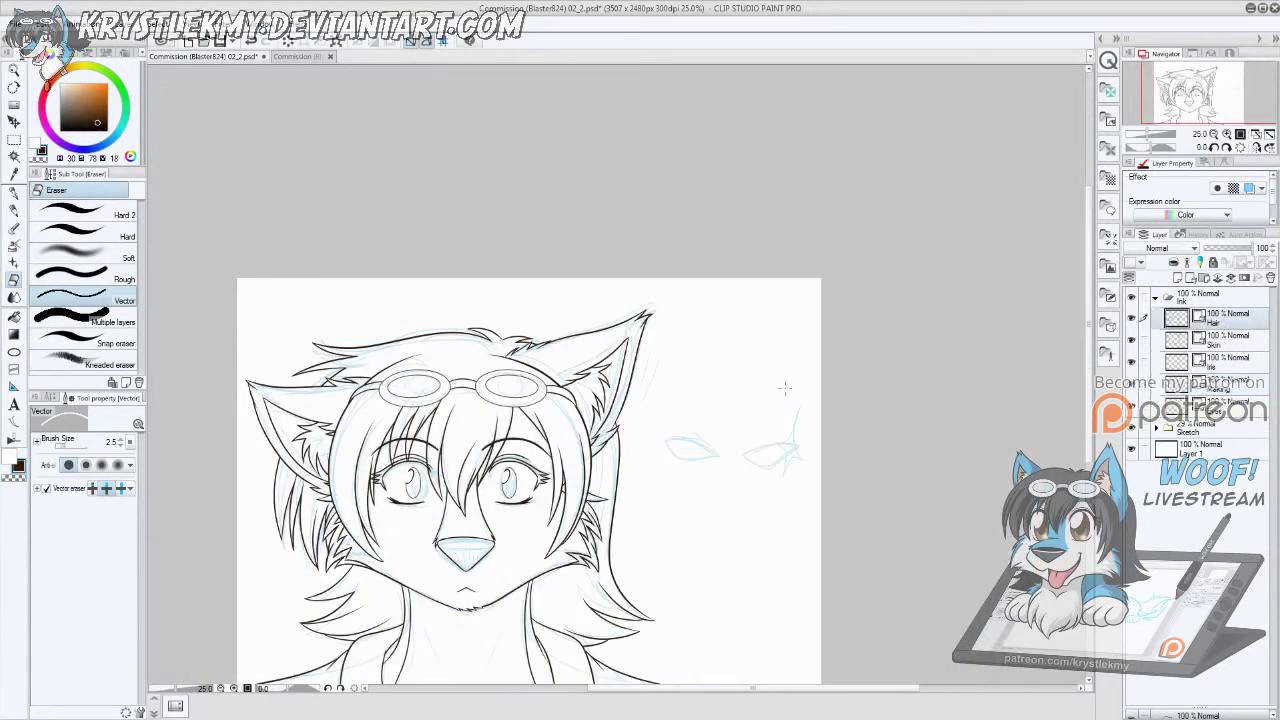
pyautogui.press('p')
pyautogui.hotkey('ctrl', '+')
pyautogui.hotkey('ctrl', '+')
pyautogui.hotkey('ctrl', 'z')
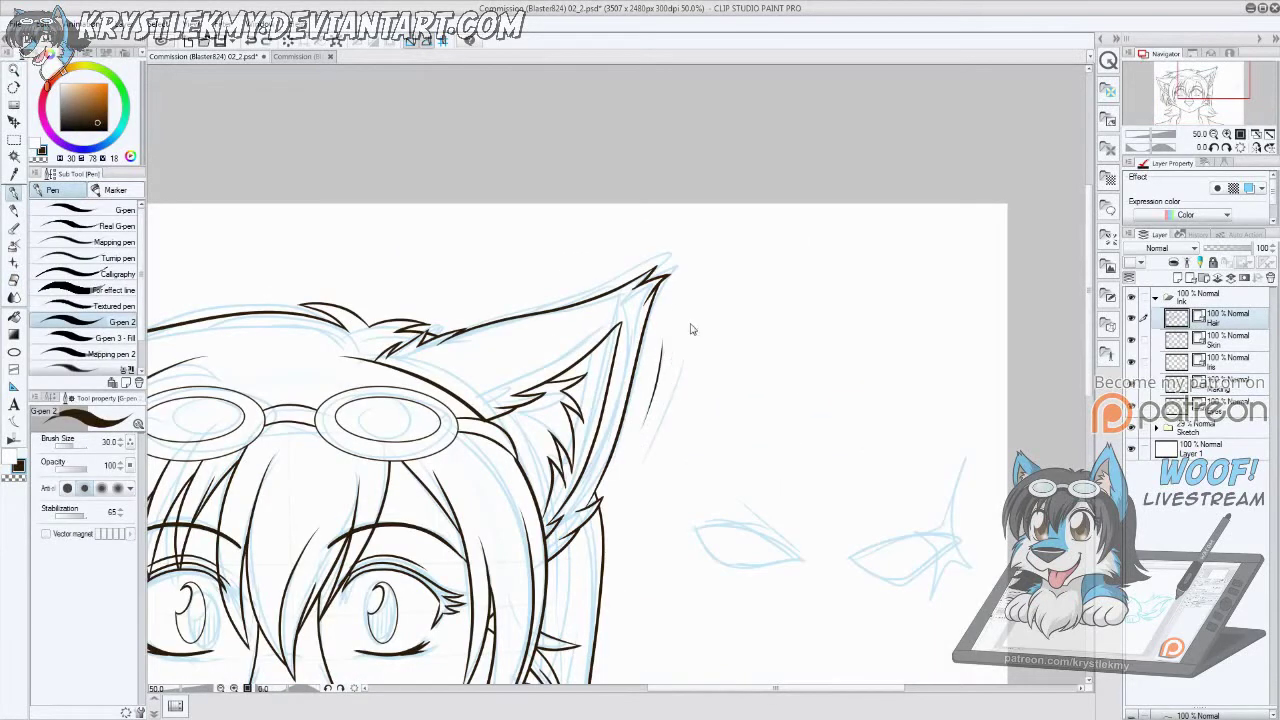
pyautogui.hotkey('ctrl', '-')
pyautogui.hotkey('ctrl', '+')
pyautogui.hotkey('ctrl', '+')
# Step: On the Skin layer, ink a four-pointed star with G-pen 2 over the rightmost spare eye sketch beside the head
pyautogui.moveTo(834, 480); pyautogui.dragTo(734, 480)
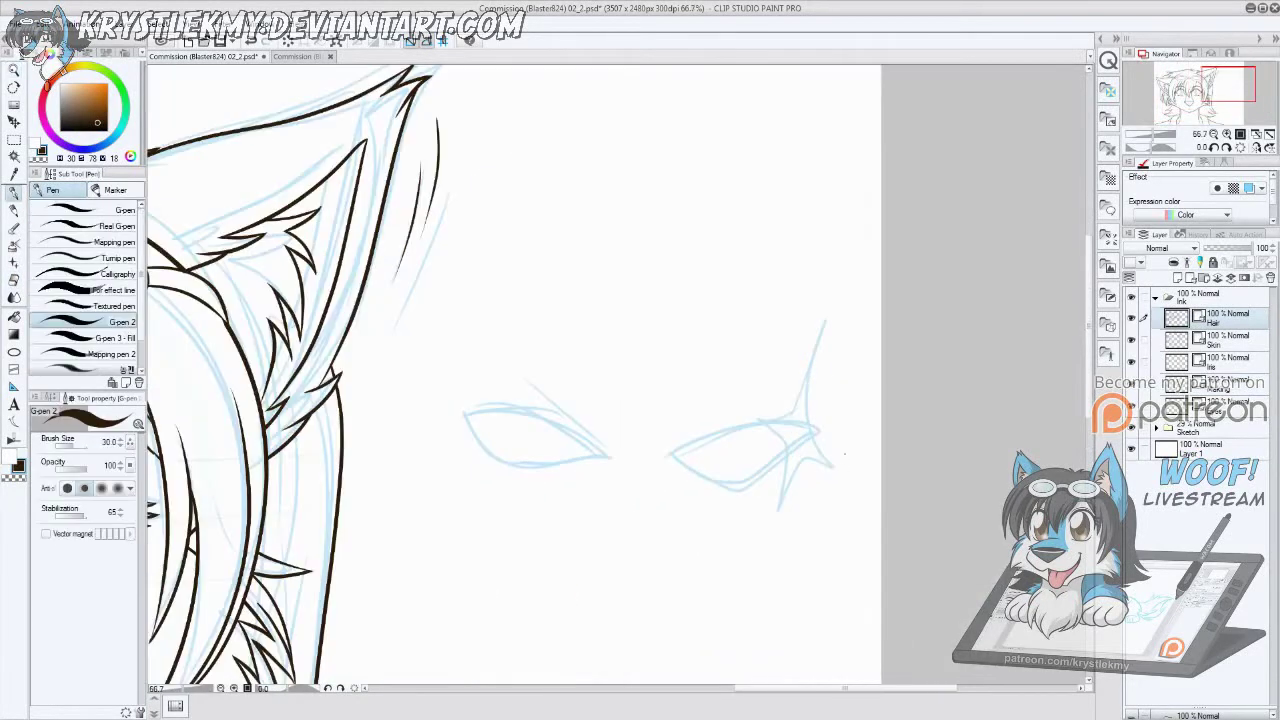
pyautogui.click(112, 337)
pyautogui.click(112, 321)
pyautogui.click(1218, 340)
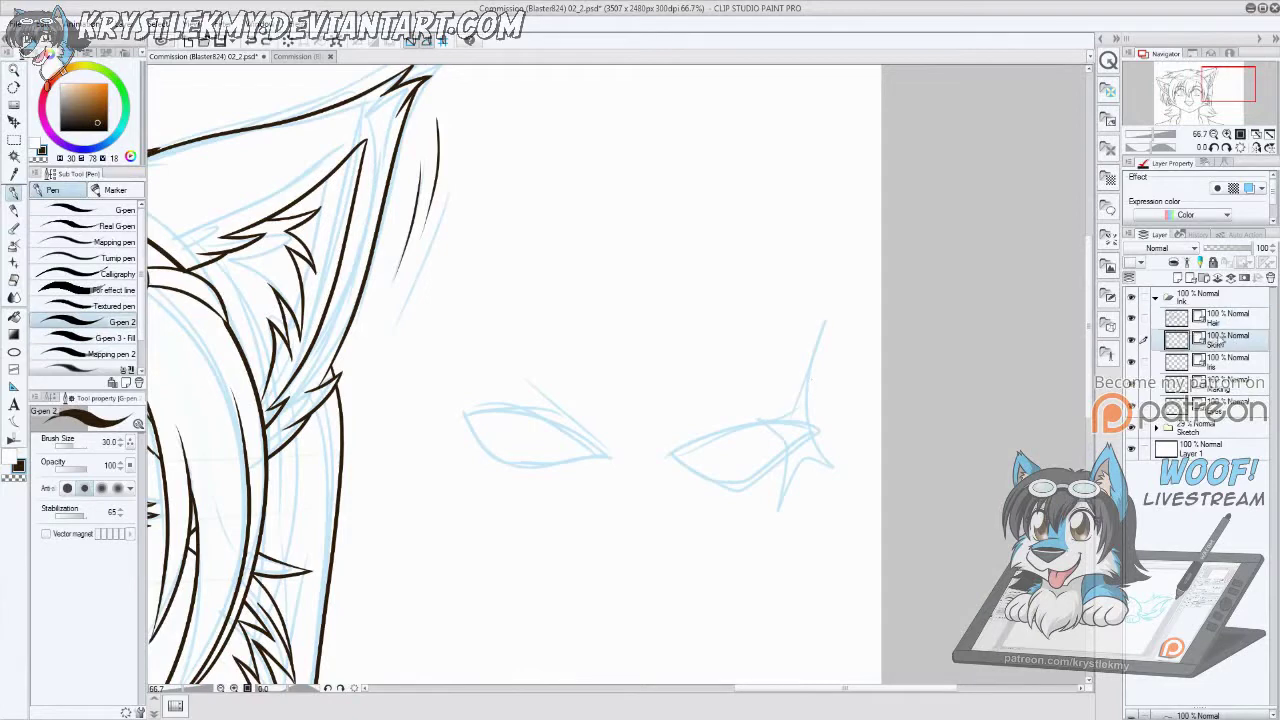
pyautogui.moveTo(816, 355); pyautogui.dragTo(760, 412)
pyautogui.moveTo(820, 335); pyautogui.dragTo(812, 408)
pyautogui.hotkey('ctrl', 'z')
pyautogui.moveTo(816, 346)
pyautogui.mouseDown()
pyautogui.moveTo(858, 440)
pyautogui.moveTo(785, 522)
pyautogui.mouseUp()
pyautogui.moveTo(757, 406); pyautogui.dragTo(786, 522)
# Step: Clean up the star's crossing tips and redraw its upper-left edge, and make the Eyes layer active
pyautogui.press('e')
pyautogui.scroll(2, 856, 436)
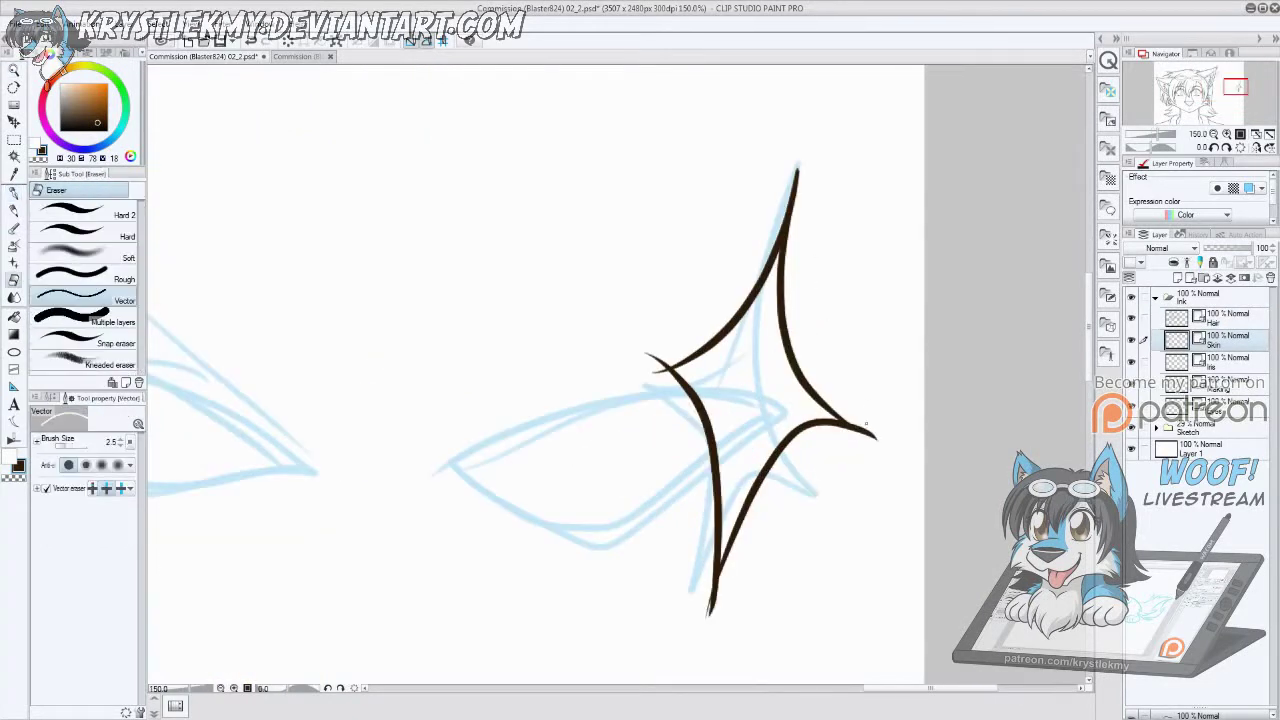
pyautogui.click(794, 198)
pyautogui.press('p')
pyautogui.moveTo(700, 355)
pyautogui.mouseDown()
pyautogui.moveTo(638, 368)
pyautogui.moveTo(690, 400)
pyautogui.moveTo(700, 390)
pyautogui.moveTo(720, 445)
pyautogui.mouseUp()
pyautogui.press('e')
pyautogui.scroll(1, 690, 365)
pyautogui.press('p')
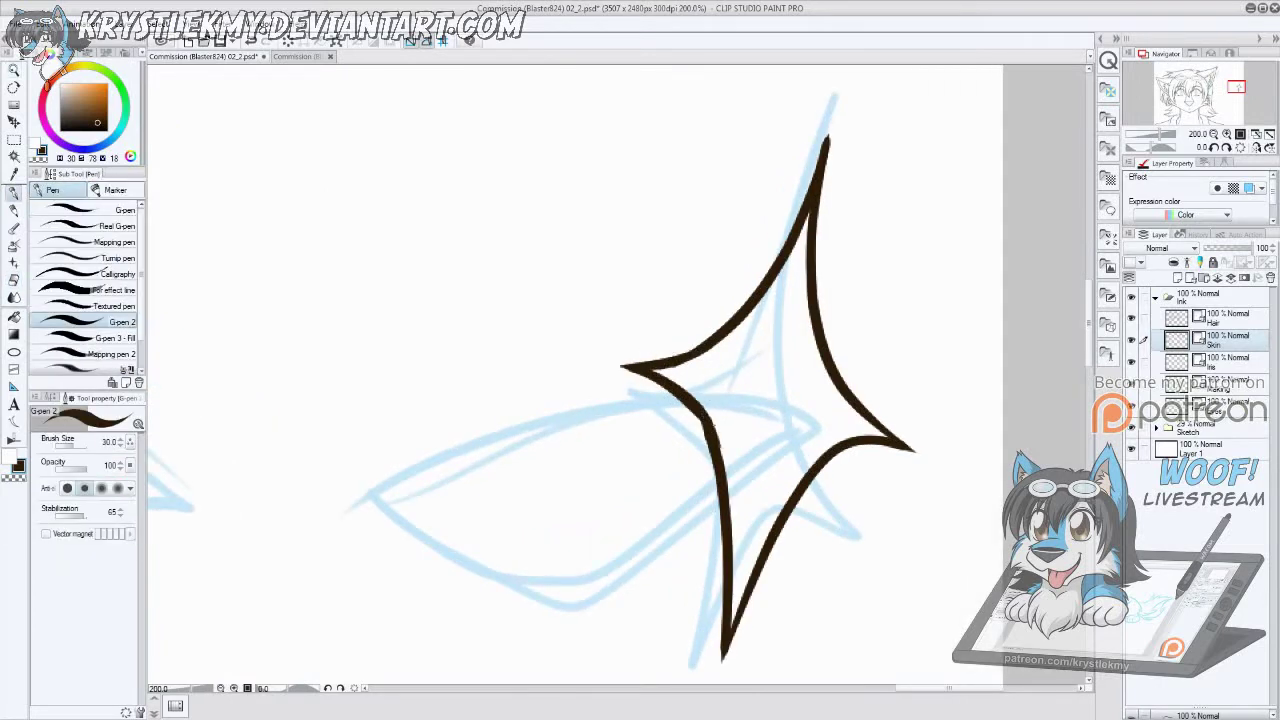
pyautogui.moveTo(685, 395); pyautogui.dragTo(707, 430)
pyautogui.scroll(-3, 690, 390)
pyautogui.click(1228, 412)
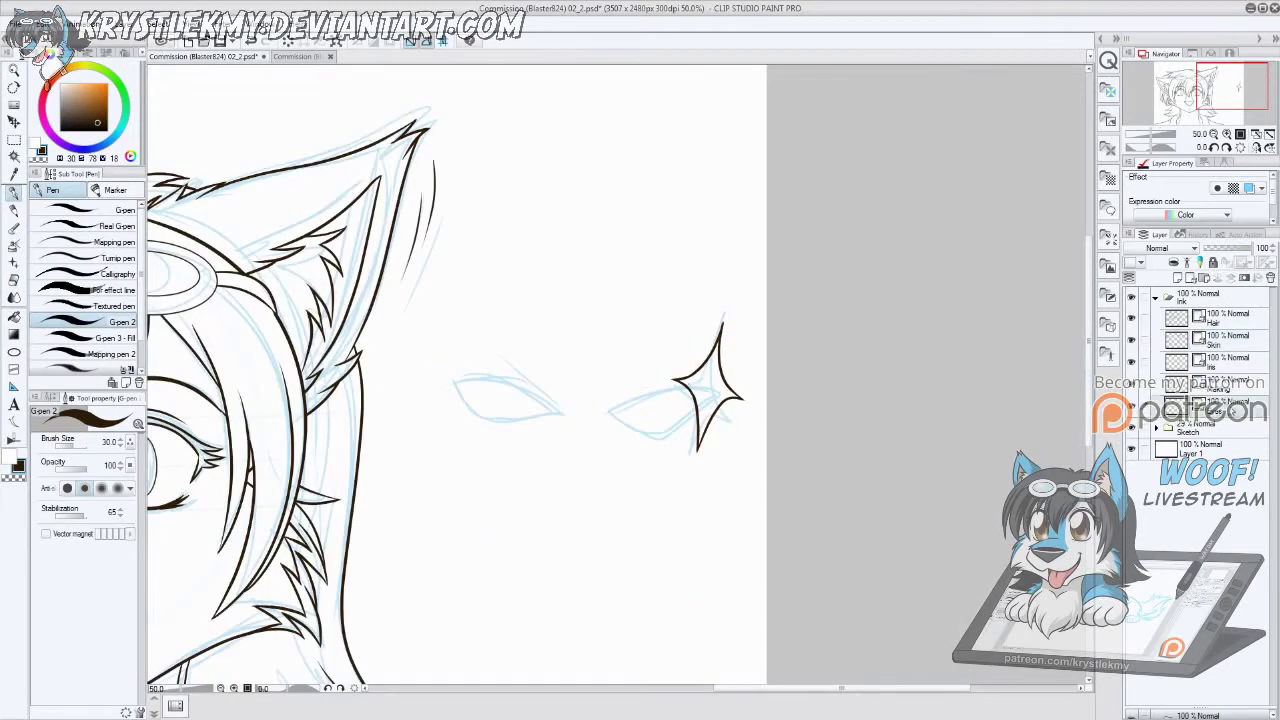
# Step: Try to ink the almond-shaped eye outline overlapping the star with G-pen 3 - Fill and G-pen 2
pyautogui.scroll(2, 600, 360)
pyautogui.click(110, 338)
pyautogui.moveTo(836, 455); pyautogui.dragTo(594, 494)
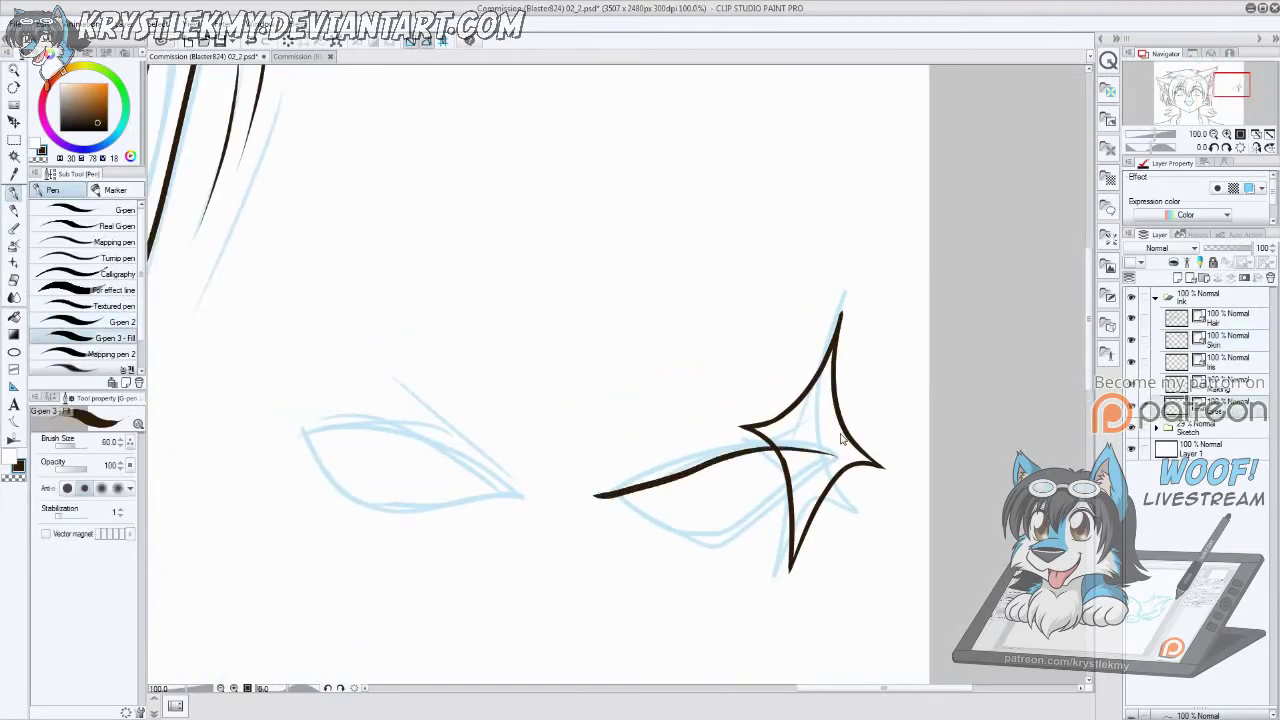
pyautogui.hotkey('ctrl', 'z')
pyautogui.click(110, 322)
pyautogui.moveTo(836, 455)
pyautogui.mouseDown()
pyautogui.moveTo(627, 489)
pyautogui.moveTo(680, 535)
pyautogui.moveTo(580, 489)
pyautogui.mouseUp()
pyautogui.scroll(2, 623, 490)
pyautogui.press('e')
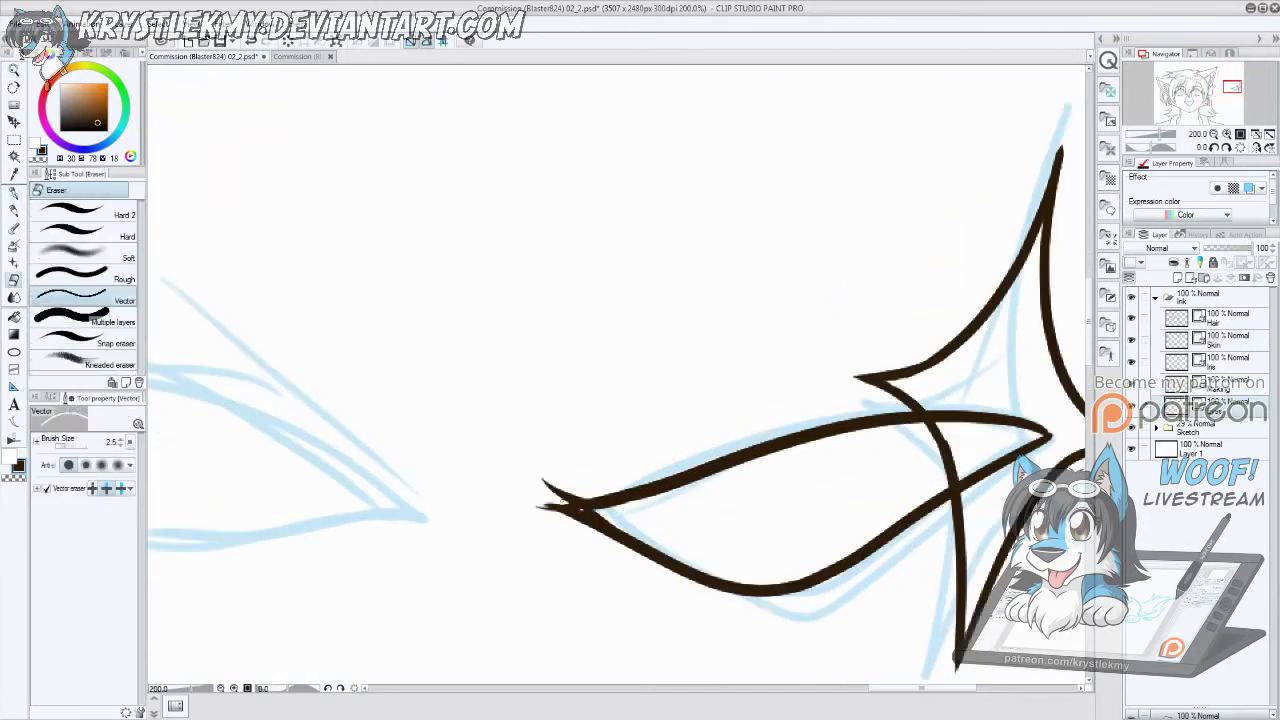
pyautogui.scroll(-2, 1005, 452)
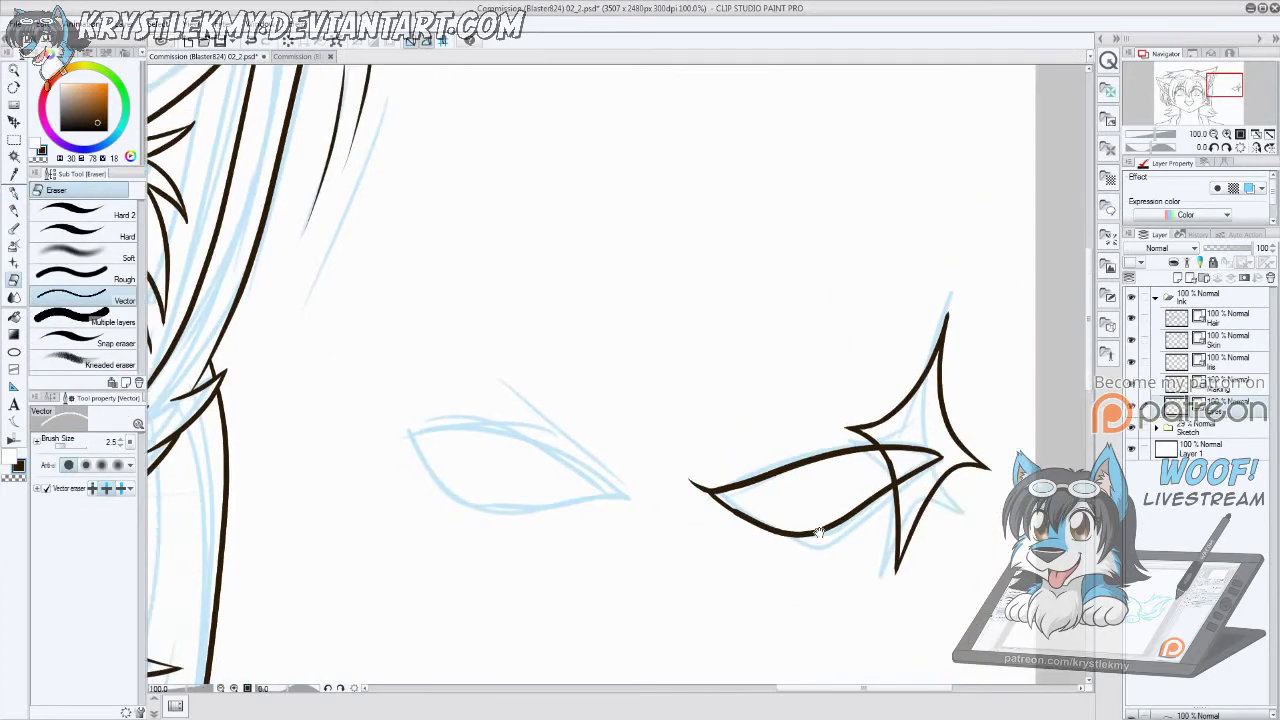
pyautogui.moveTo(800, 538); pyautogui.dragTo(718, 515)
# Step: Try to redraw the lower lid of the eye overlapping the star, and undo that eye's remaining outline
pyautogui.press('p')
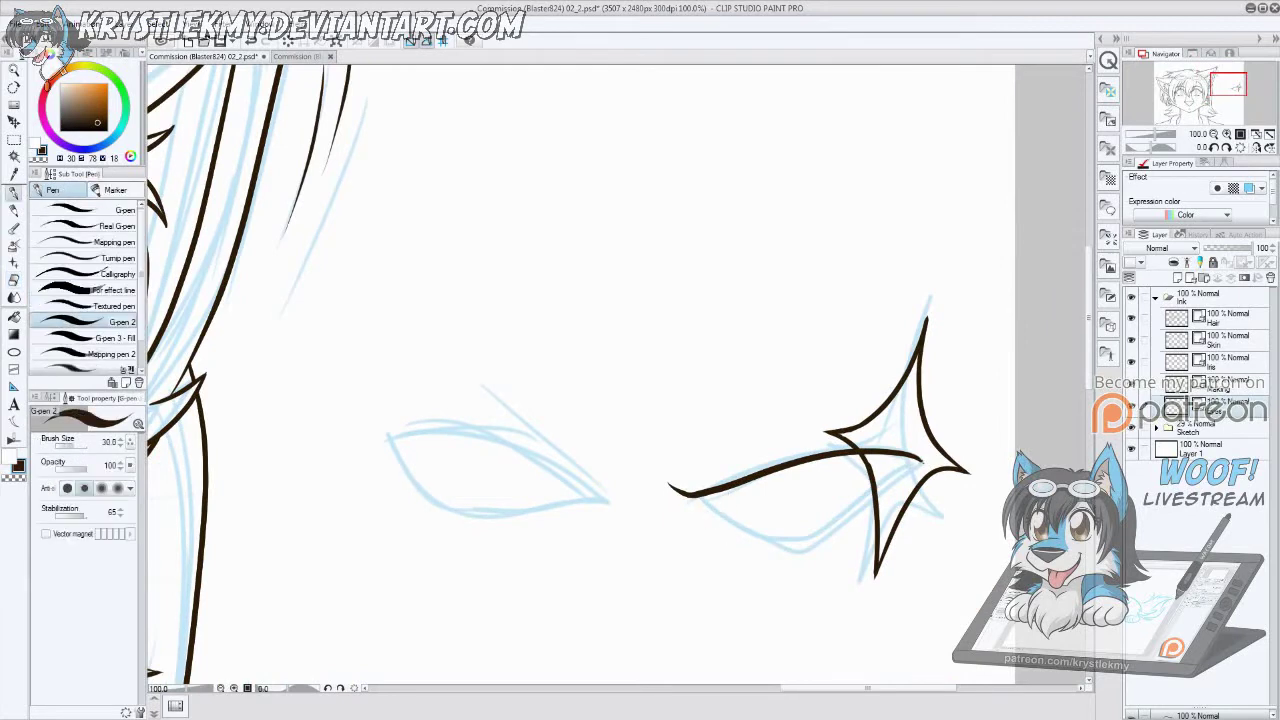
pyautogui.moveTo(920, 466)
pyautogui.mouseDown()
pyautogui.moveTo(845, 540)
pyautogui.moveTo(690, 490)
pyautogui.mouseUp()
pyautogui.hotkey('ctrl', 'z')
pyautogui.moveTo(908, 470)
pyautogui.mouseDown()
pyautogui.moveTo(700, 496)
pyautogui.moveTo(920, 464)
pyautogui.mouseUp()
pyautogui.hotkey('ctrl', 'z')
pyautogui.hotkey('ctrl', 'z')
pyautogui.hotkey('ctrl', 'z')
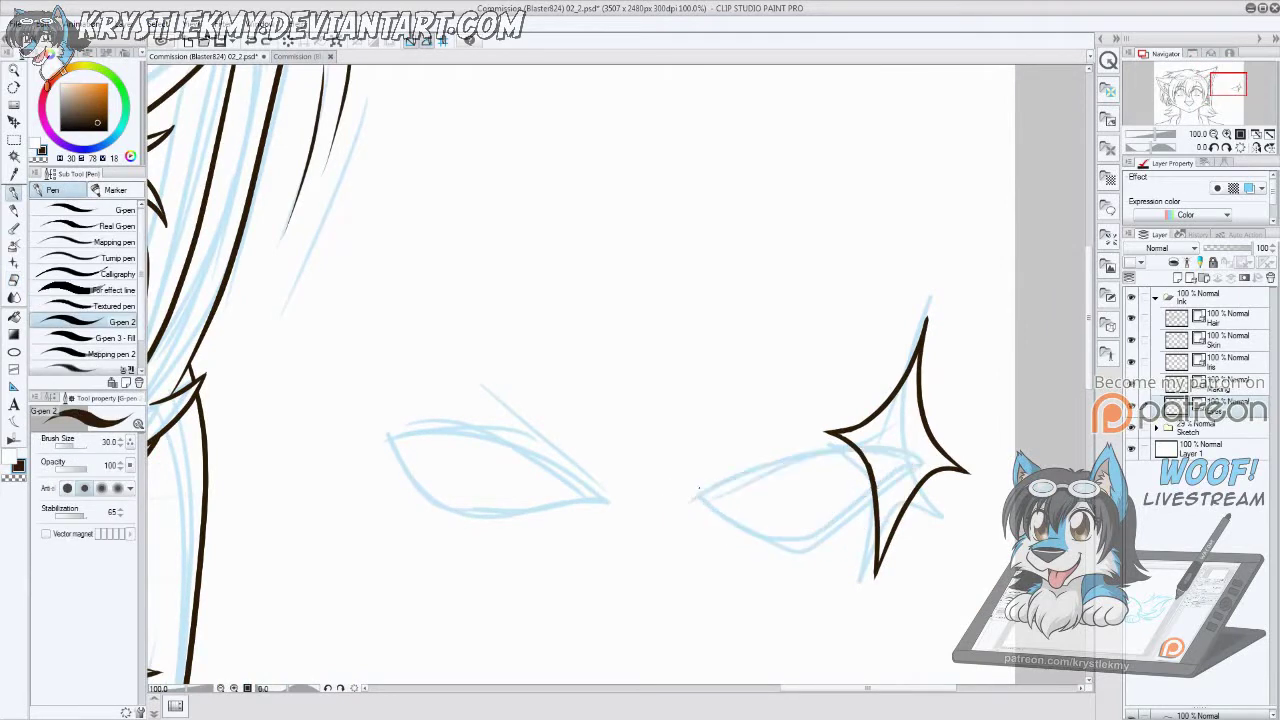
# Step: Ink the upper and lower lids of the left spare eye with G-pen 2 and trim the overshoot at its inner corner
pyautogui.moveTo(386, 432); pyautogui.dragTo(655, 508)
pyautogui.moveTo(388, 434)
pyautogui.mouseDown()
pyautogui.moveTo(402, 462)
pyautogui.moveTo(605, 506)
pyautogui.mouseUp()
pyautogui.hotkey('ctrl', 'z')
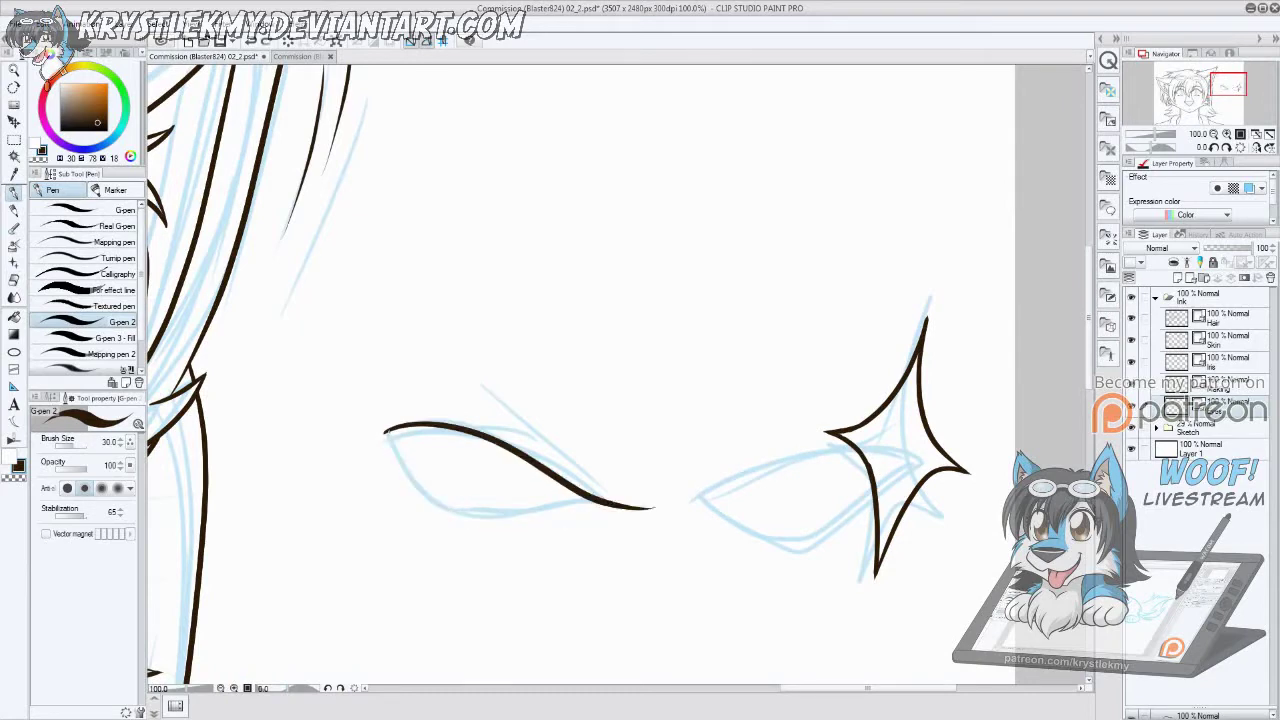
pyautogui.moveTo(389, 432)
pyautogui.mouseDown()
pyautogui.moveTo(580, 501)
pyautogui.moveTo(609, 498)
pyautogui.mouseUp()
pyautogui.press('p')
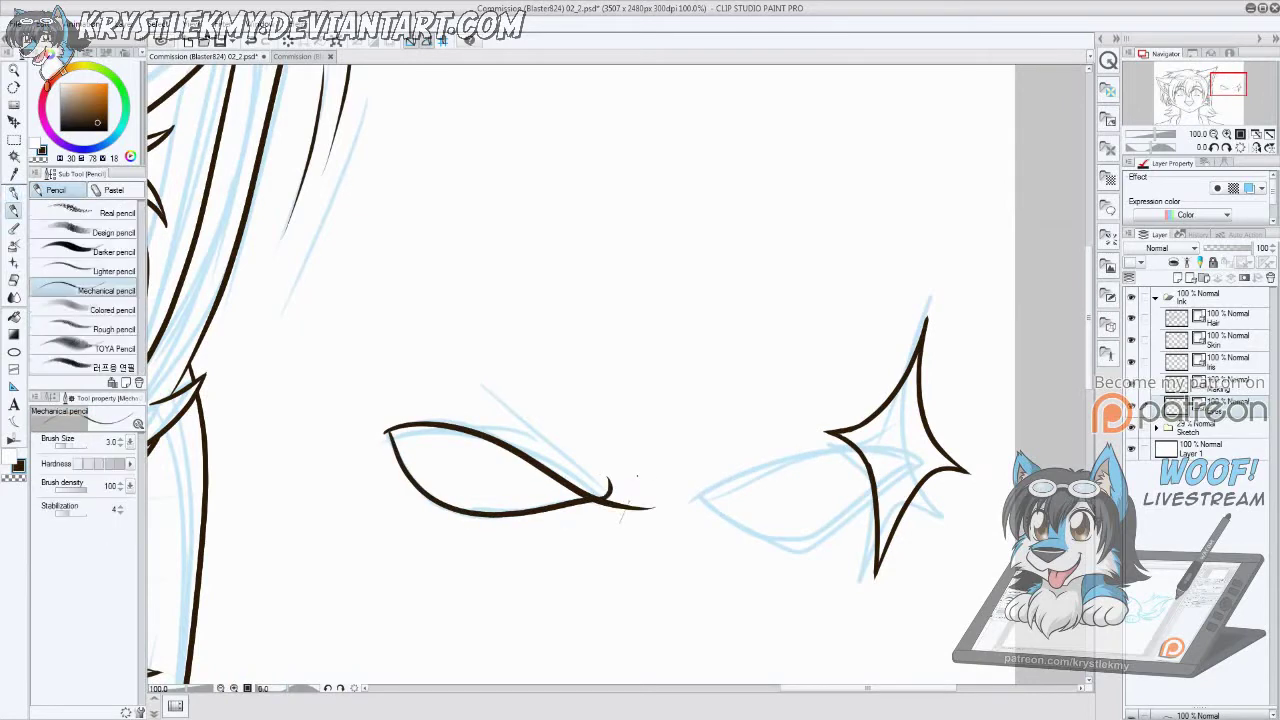
pyautogui.press('p')
pyautogui.hotkey('ctrl', 'z')
pyautogui.hotkey('ctrl', 'y')
pyautogui.scroll(2, 392, 430)
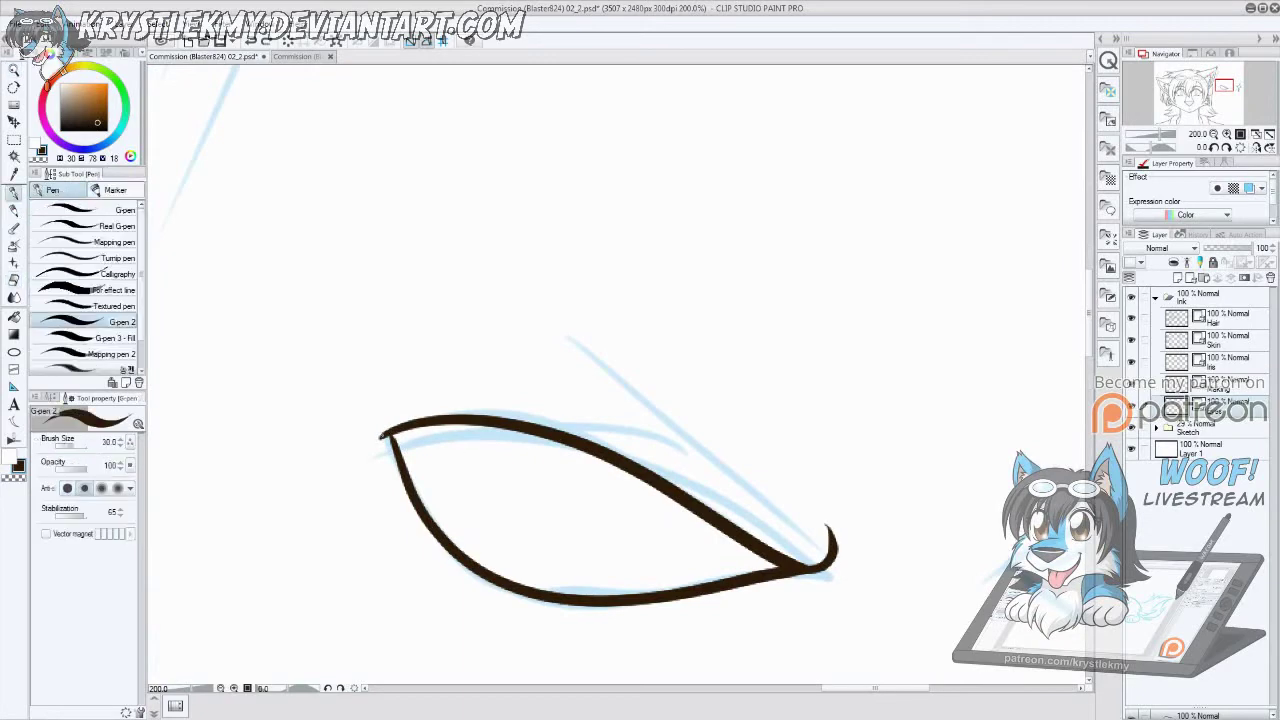
# Step: Thicken and fill both corners of the left spare eye's outline with ink
pyautogui.scroll(-2, 837, 514)
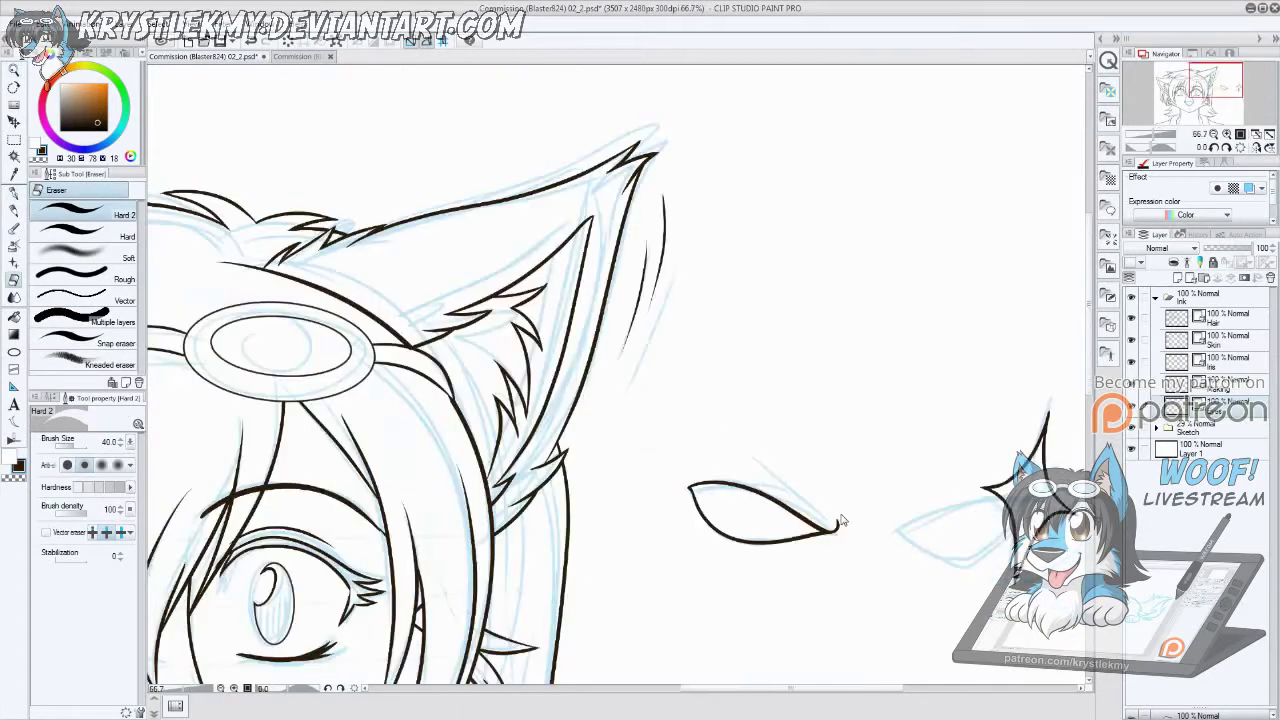
pyautogui.moveTo(920, 523); pyautogui.dragTo(840, 513)
pyautogui.click(840, 513)
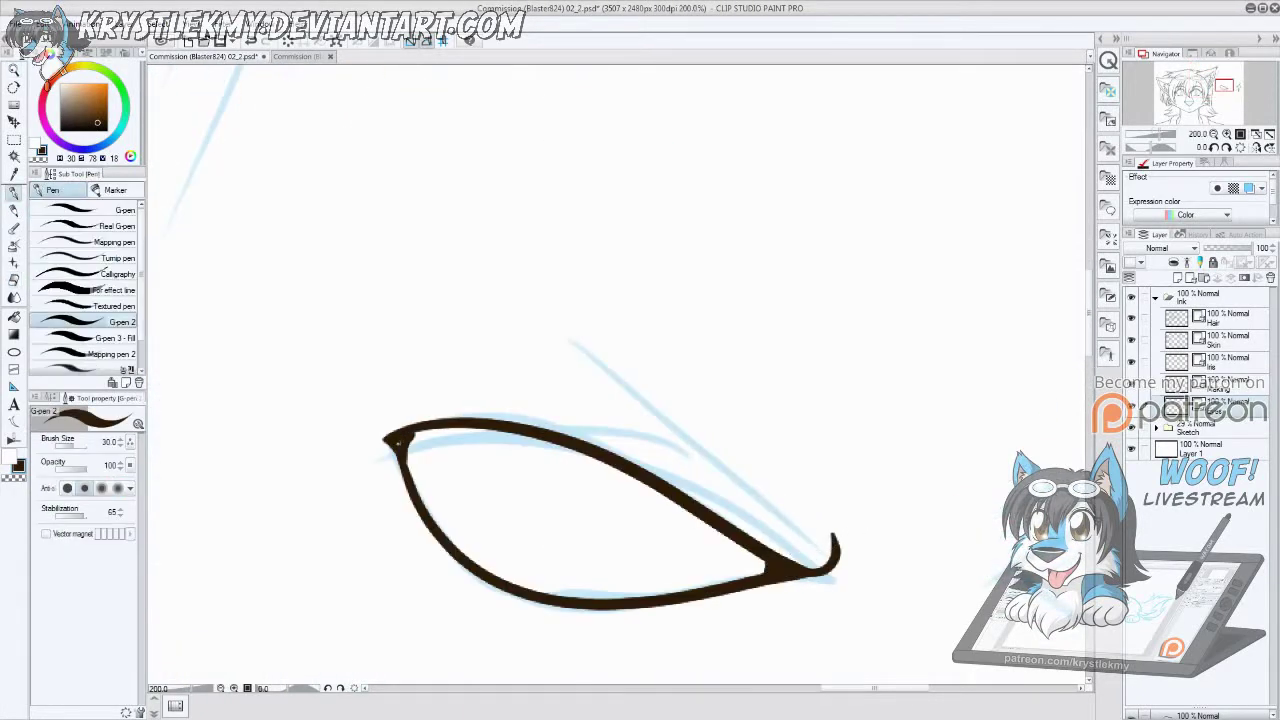
pyautogui.scroll(-2, 615, 450)
pyautogui.scroll(2, 500, 457)
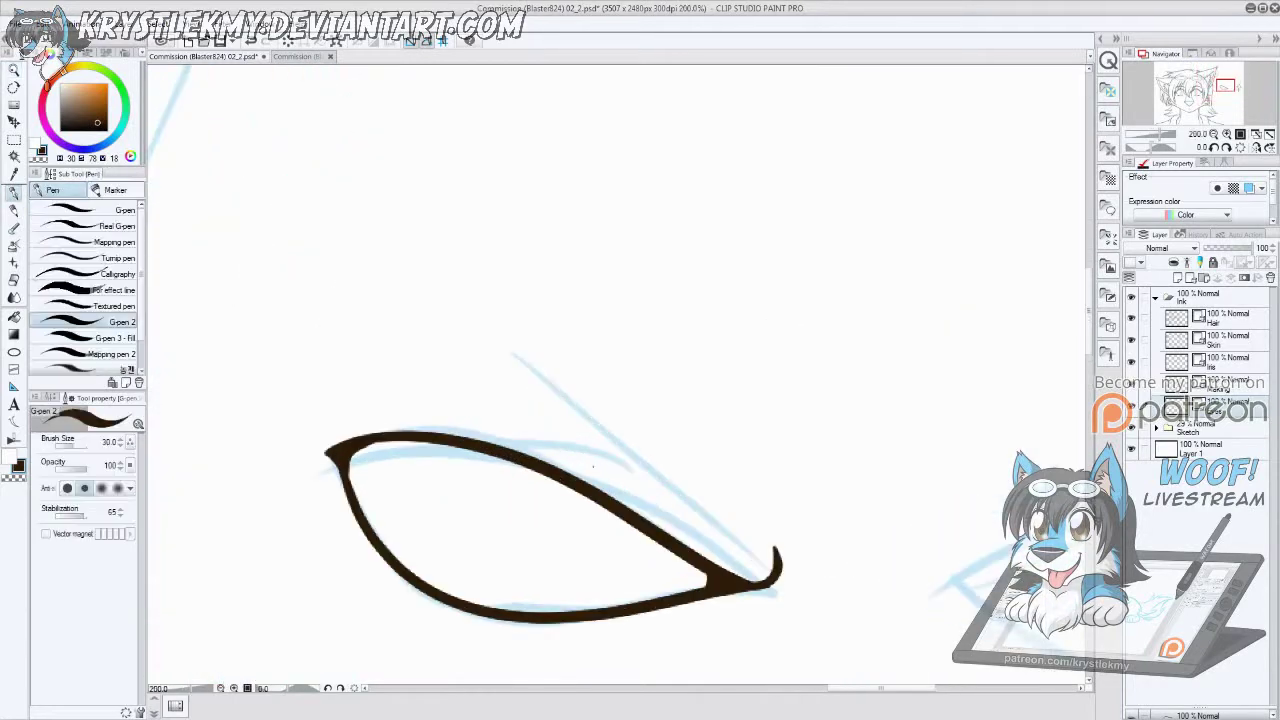
pyautogui.click(115, 337)
pyautogui.scroll(-4, 445, 461)
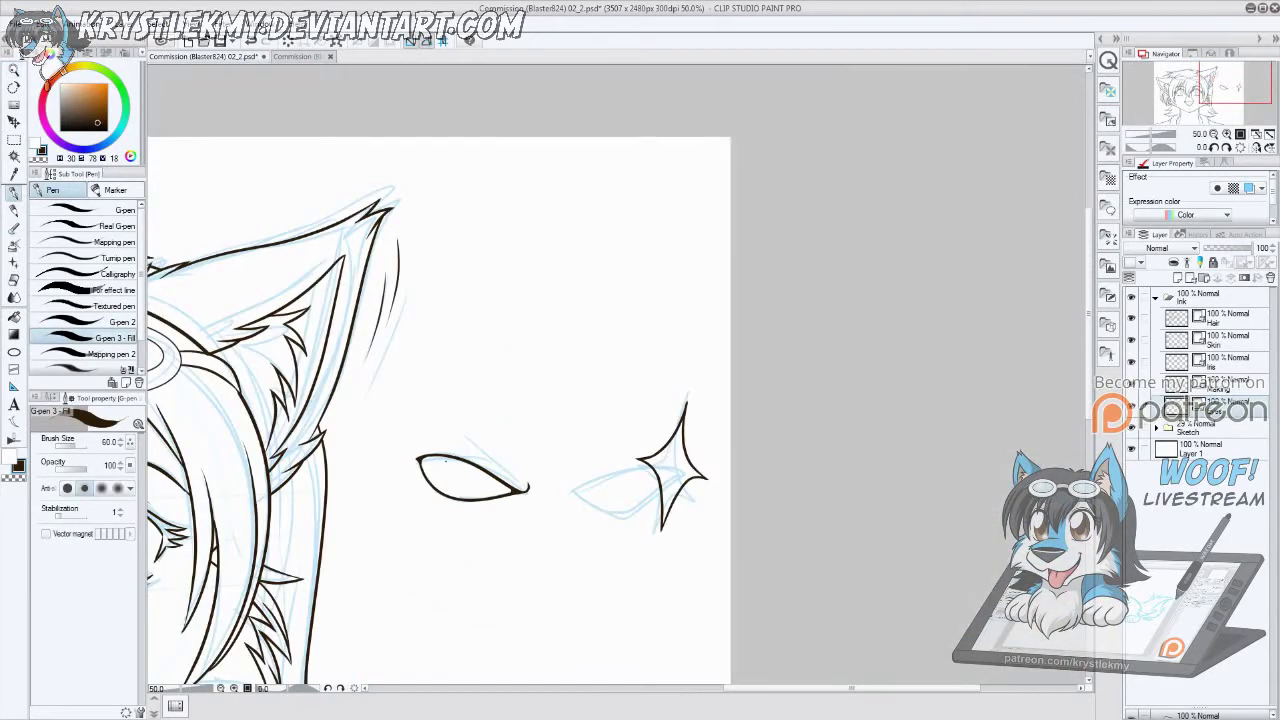
# Step: Select the inked spare eye with the Lasso and paste a copy of it on a new layer
pyautogui.press('m')
pyautogui.moveTo(470, 410); pyautogui.dragTo(480, 403)
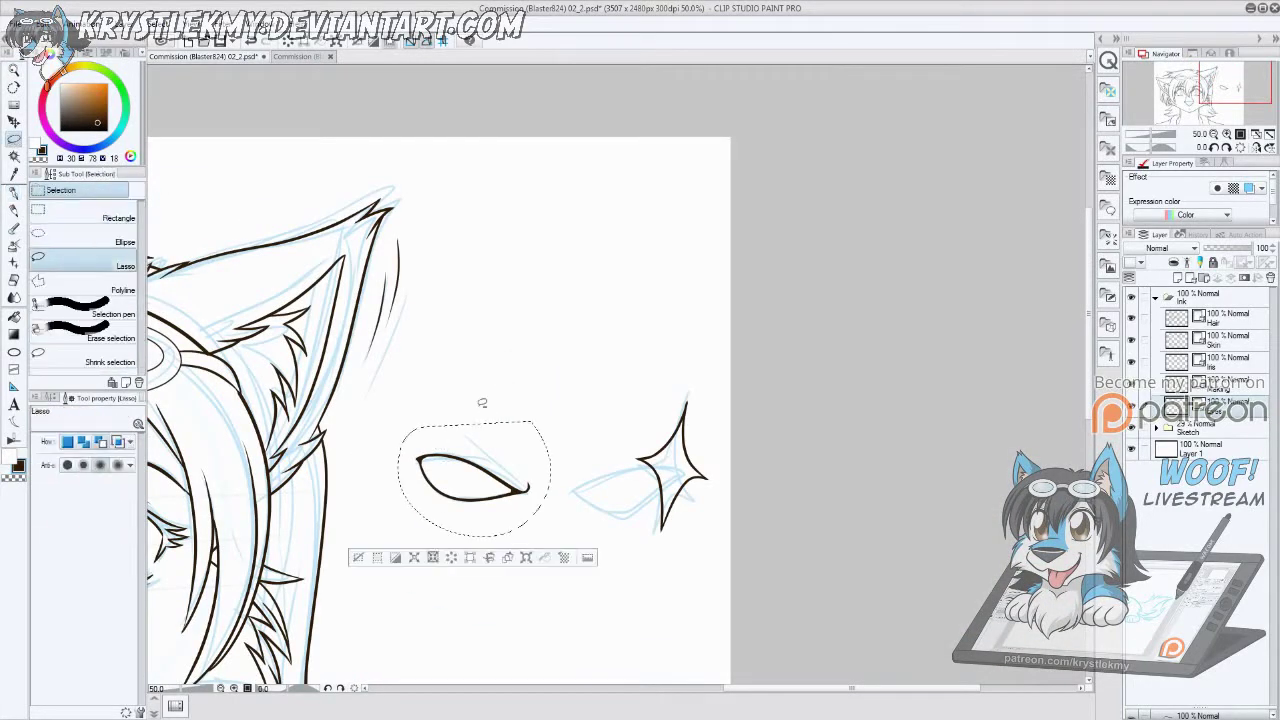
pyautogui.hotkey('ctrl', 't')
pyautogui.press('Escape')
pyautogui.hotkey('ctrl', 'c')
pyautogui.hotkey('ctrl', 'v')
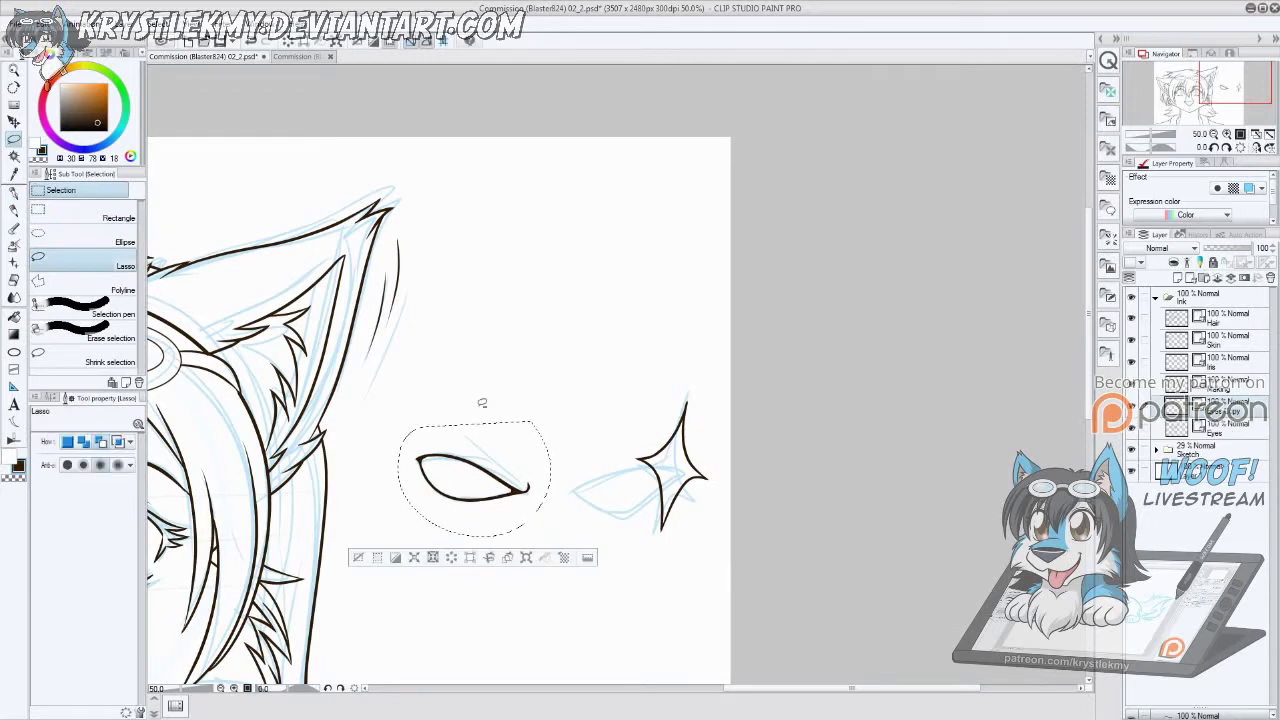
# Step: Mirror the pasted eye horizontally, place it over the right eye sketch by the star, and deselect
pyautogui.hotkey('ctrl', 't')
pyautogui.click(72, 442)
pyautogui.moveTo(475, 479)
pyautogui.mouseDown()
pyautogui.moveTo(648, 481)
pyautogui.moveTo(620, 480)
pyautogui.mouseUp()
pyautogui.press('Return')
pyautogui.hotkey('ctrl', 'd')
pyautogui.hotkey('ctrl', 'alt', '0')
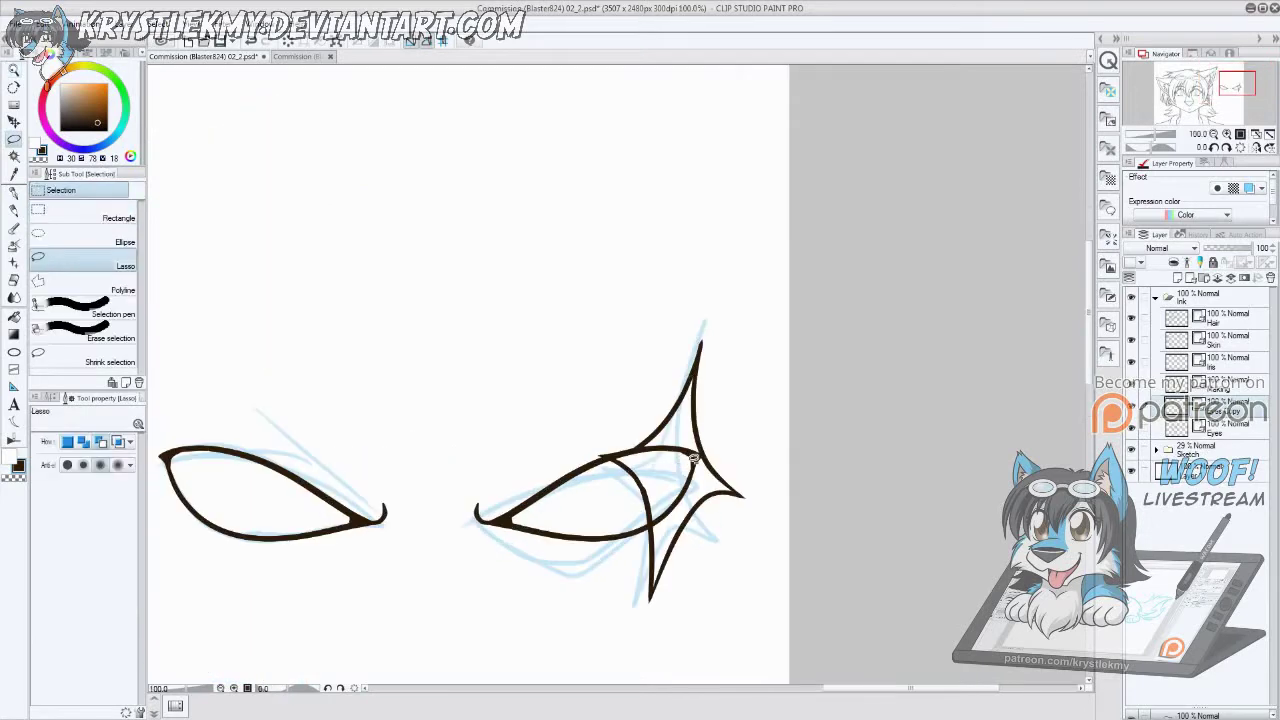
# Step: Lasso the star on the Skin layer and move it slightly up and inward over the mirrored eye
pyautogui.press('o')
pyautogui.press('m')
pyautogui.moveTo(660, 325); pyautogui.dragTo(620, 368)
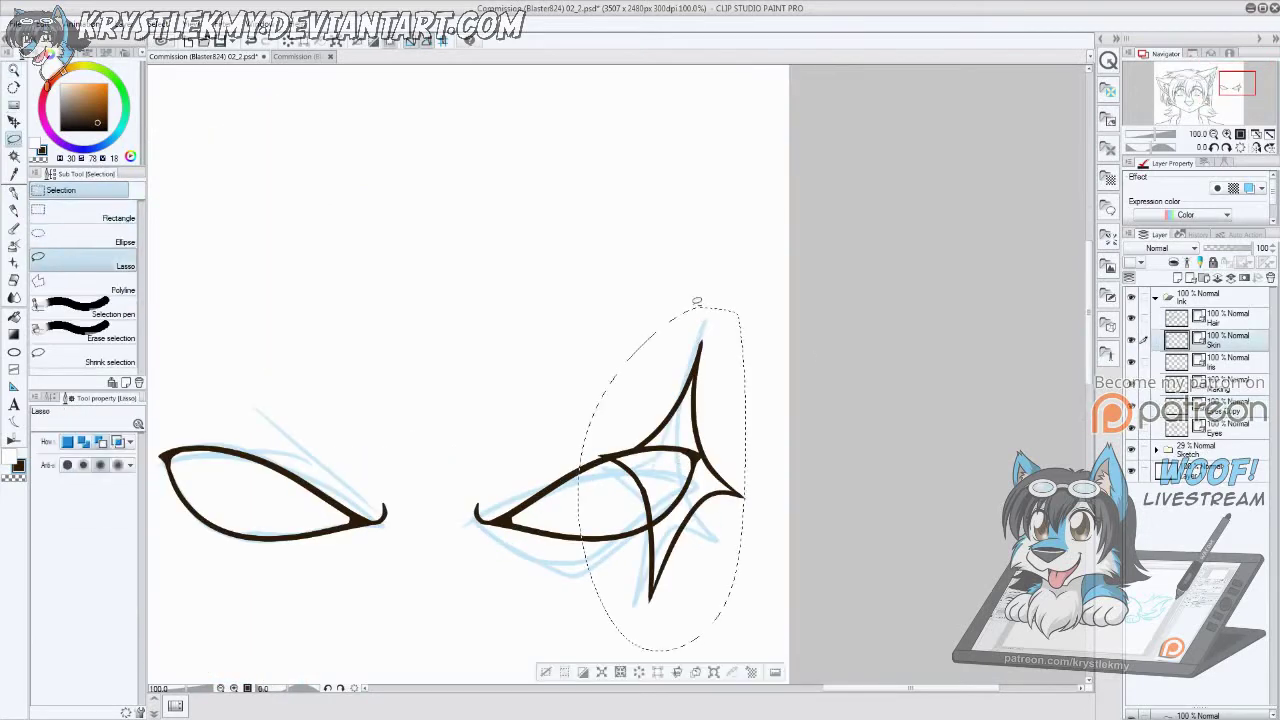
pyautogui.press('k')
pyautogui.moveTo(695, 400); pyautogui.dragTo(675, 360)
pyautogui.hotkey('ctrl', 'd')
# Step: Hide the sketch and flip the canvas view horizontally to check the balance of the line art
pyautogui.press('e')
pyautogui.moveTo(749, 491); pyautogui.dragTo(700, 491)
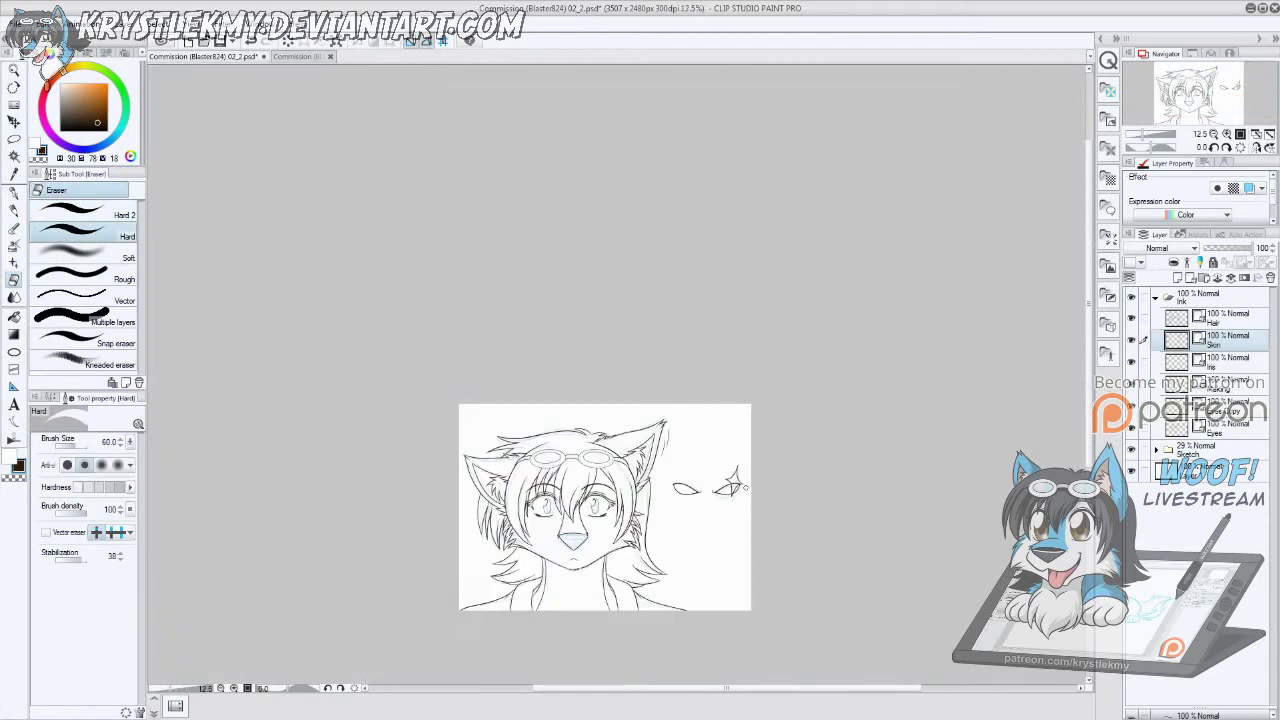
pyautogui.moveTo(700, 560)
pyautogui.mouseDown()
pyautogui.moveTo(726, 565)
pyautogui.moveTo(844, 472)
pyautogui.mouseUp()
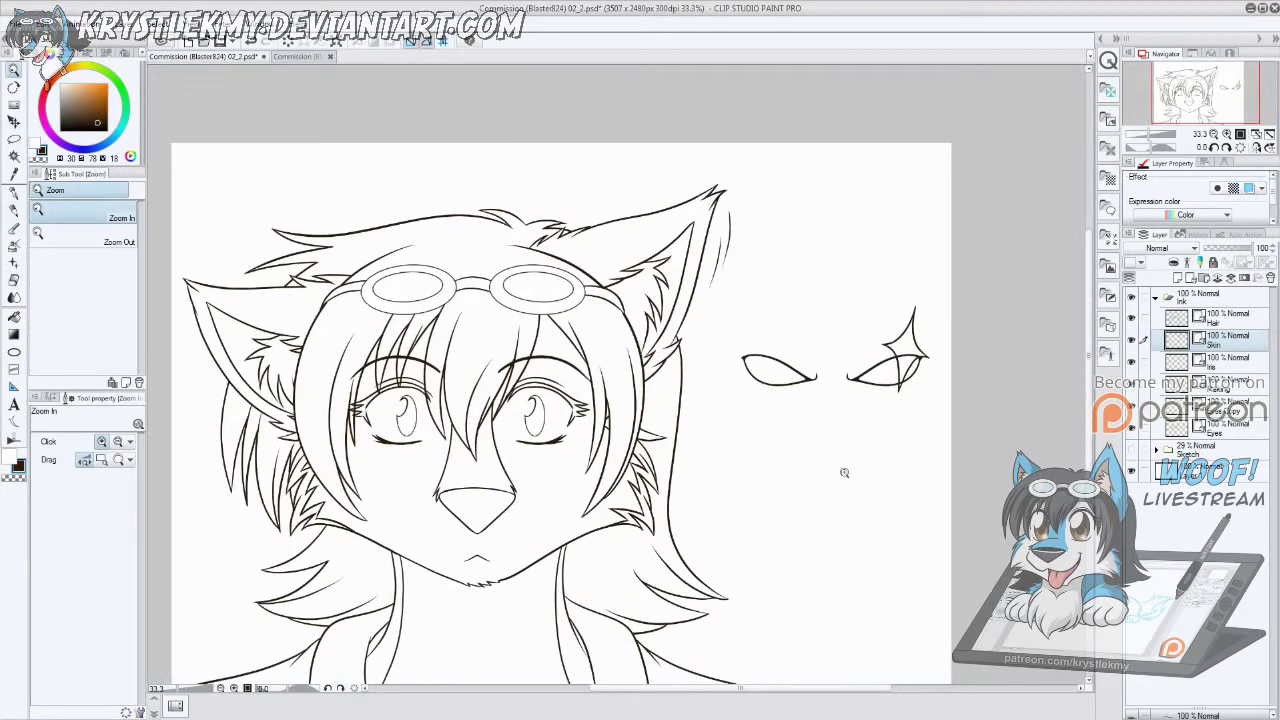
pyautogui.press('h')
pyautogui.click(844, 472)
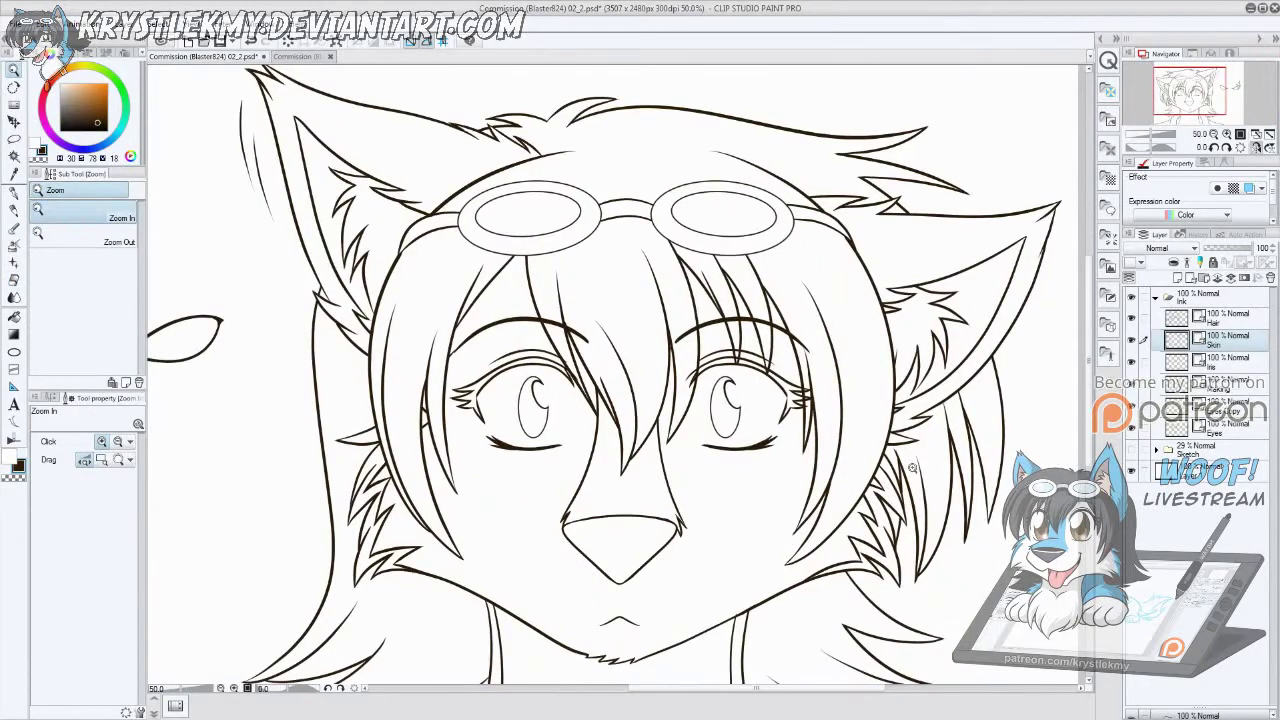
# Step: Lasso around the nose and merge the copied eye layer down into the Eyes layer
pyautogui.click(912, 467)
pyautogui.moveTo(912, 467)
pyautogui.mouseDown()
pyautogui.moveTo(882, 642)
pyautogui.moveTo(868, 494)
pyautogui.mouseUp()
pyautogui.press('m')
pyautogui.click(1210, 400)
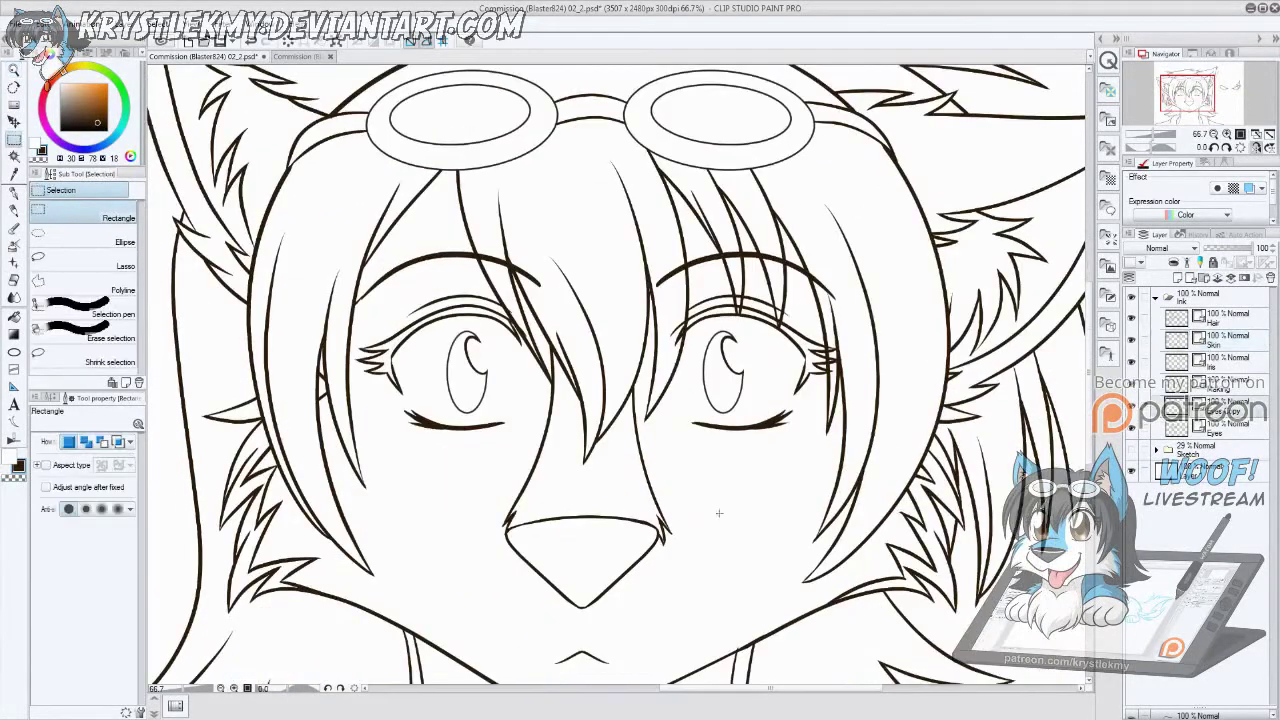
pyautogui.moveTo(486, 548); pyautogui.dragTo(487, 551)
pyautogui.press('k')
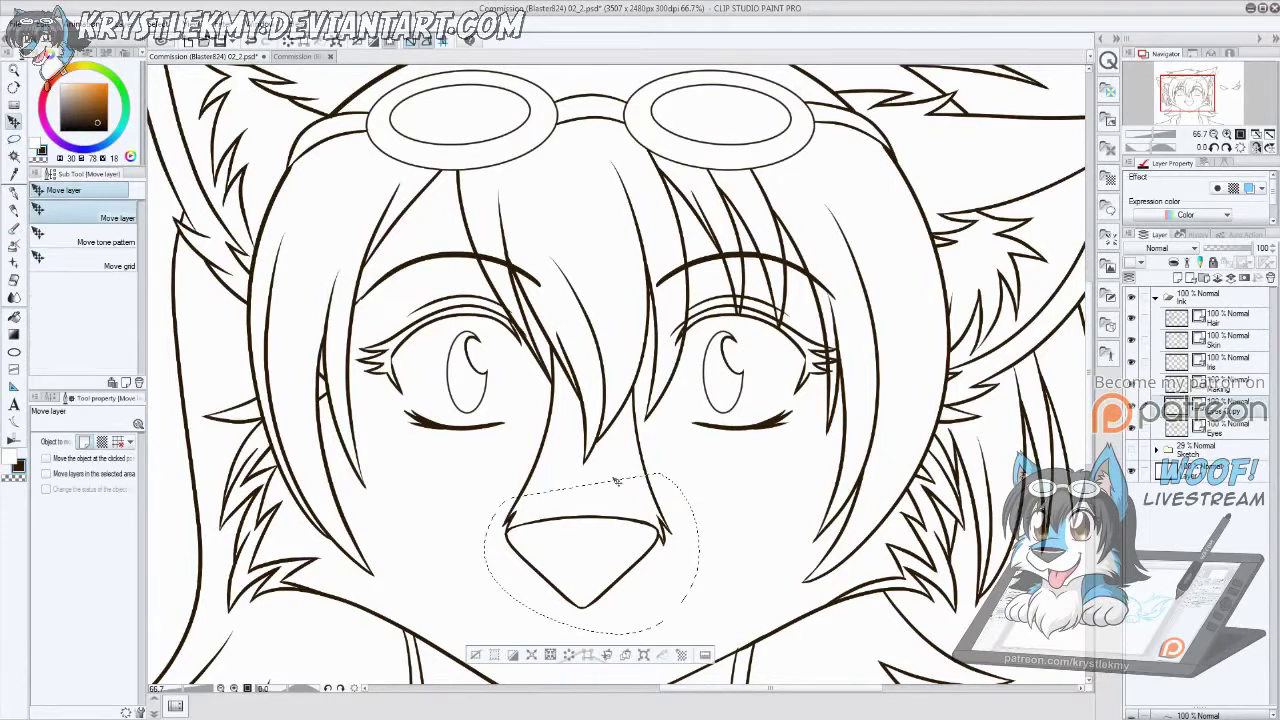
pyautogui.hotkey('ctrl', 'e')
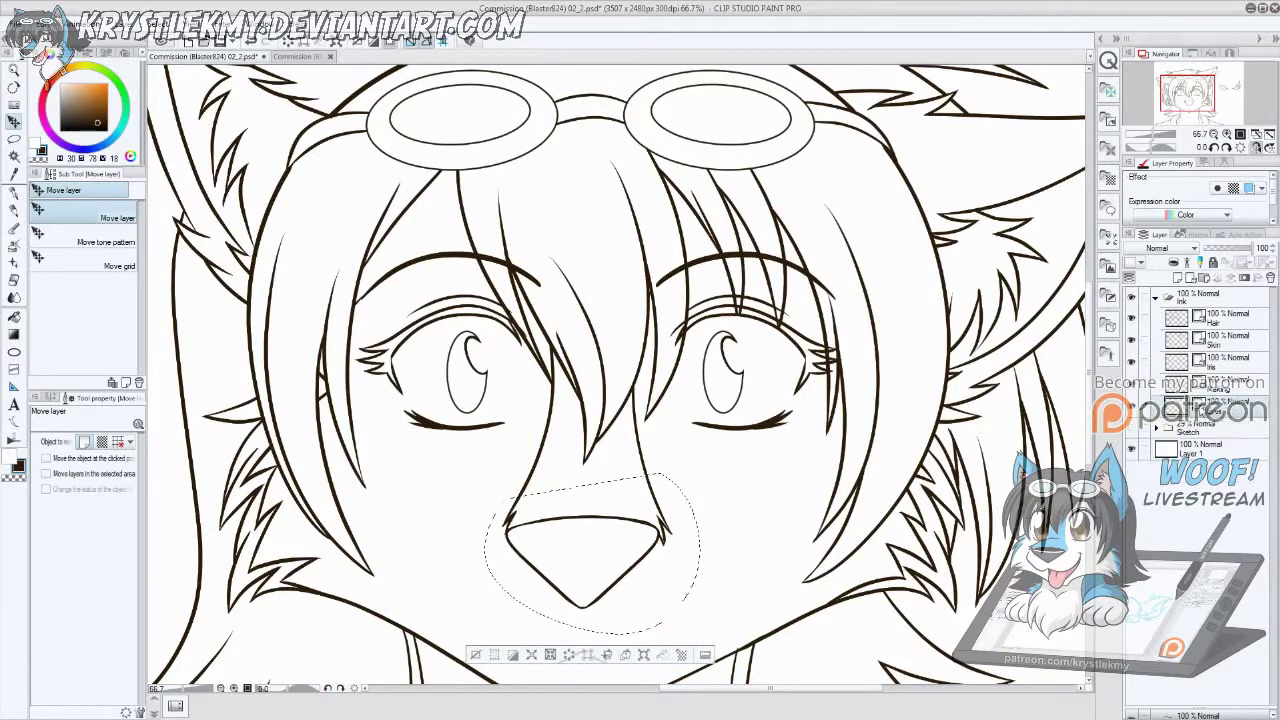
# Step: Rotate the selected nose on the Eyes layer by -2.3 degrees, apply the transformation and deselect
pyautogui.hotkey('ctrl', 't')
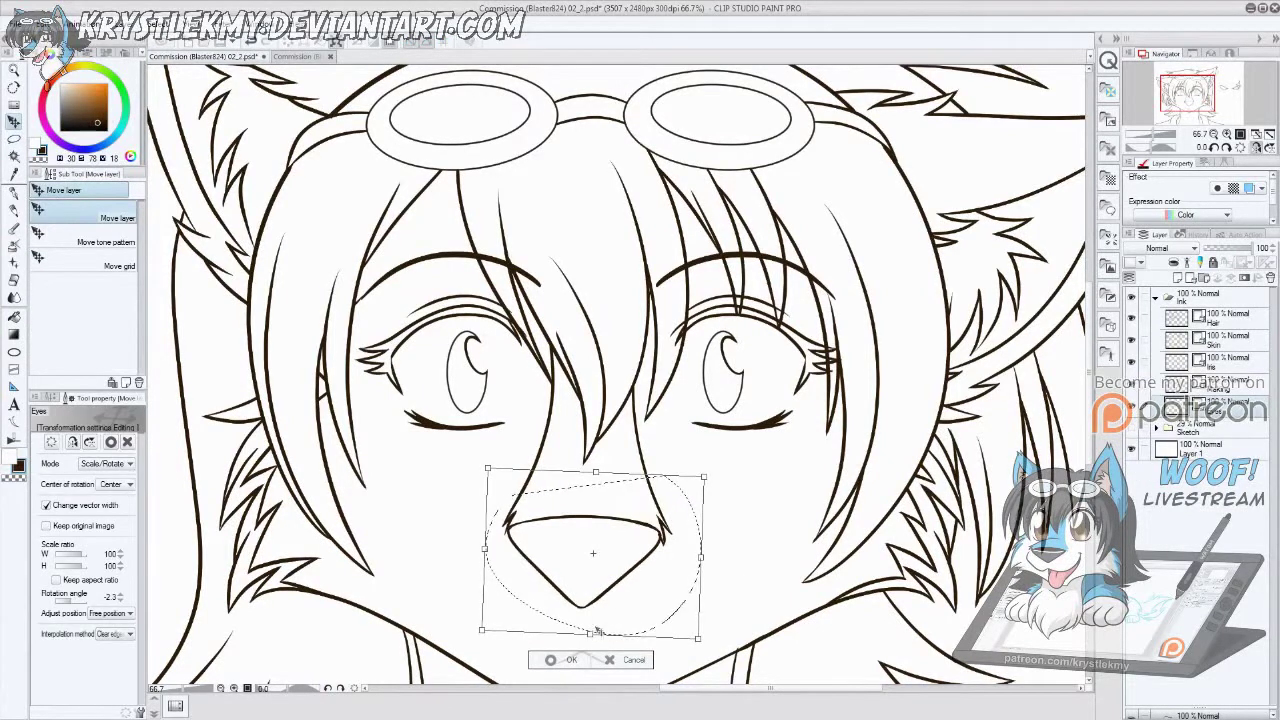
pyautogui.press('Return')
pyautogui.press('/')
pyautogui.moveTo(756, 605); pyautogui.dragTo(783, 508)
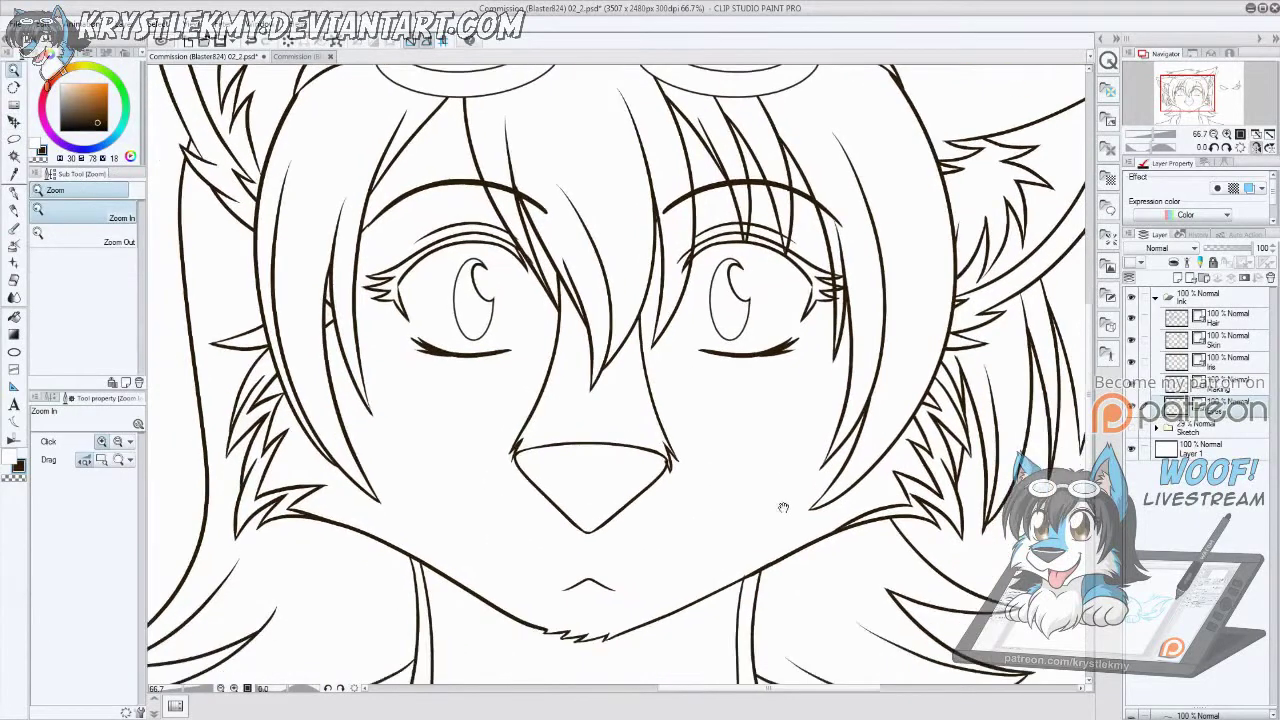
# Step: Flip the canvas view back horizontally and check the whole line art
pyautogui.hotkey('ctrl', '-')
pyautogui.hotkey('ctrl', '-')
pyautogui.press('g')
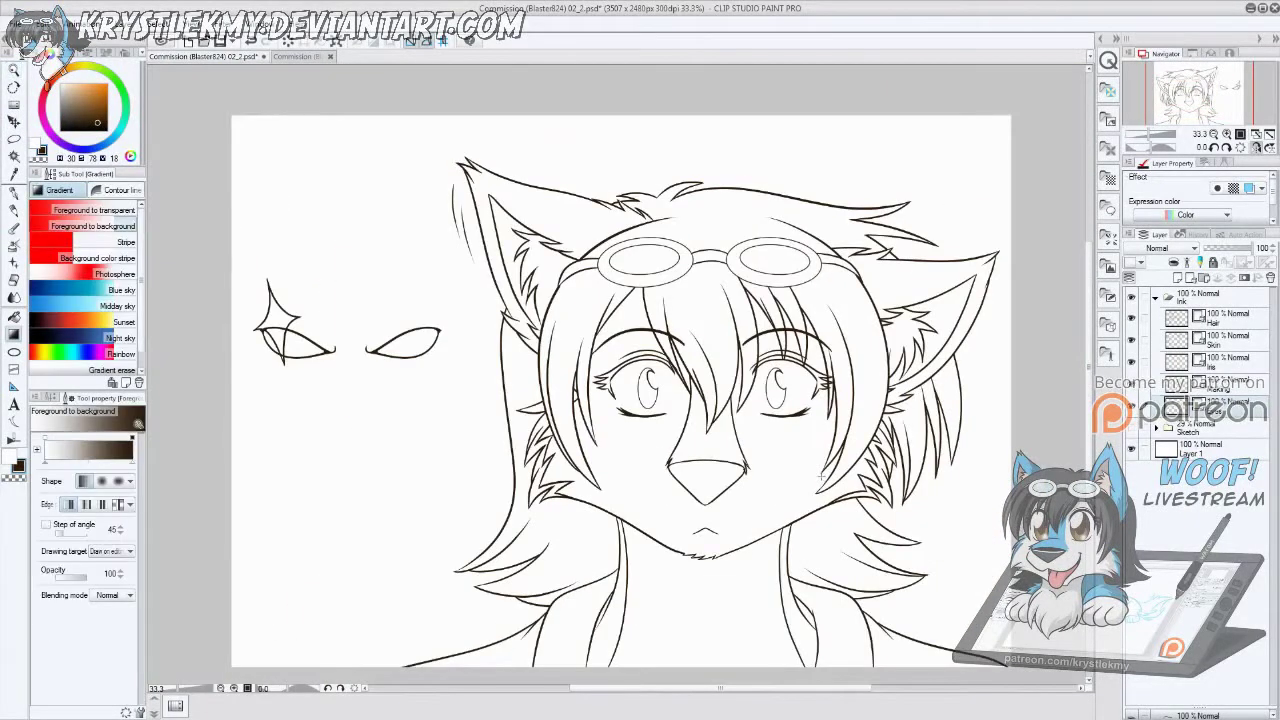
pyautogui.press('h')
pyautogui.click(791, 360)
# Step: Redraw the long outer hair strand behind the ear on the Hair layer and save the drawing
pyautogui.press('p')
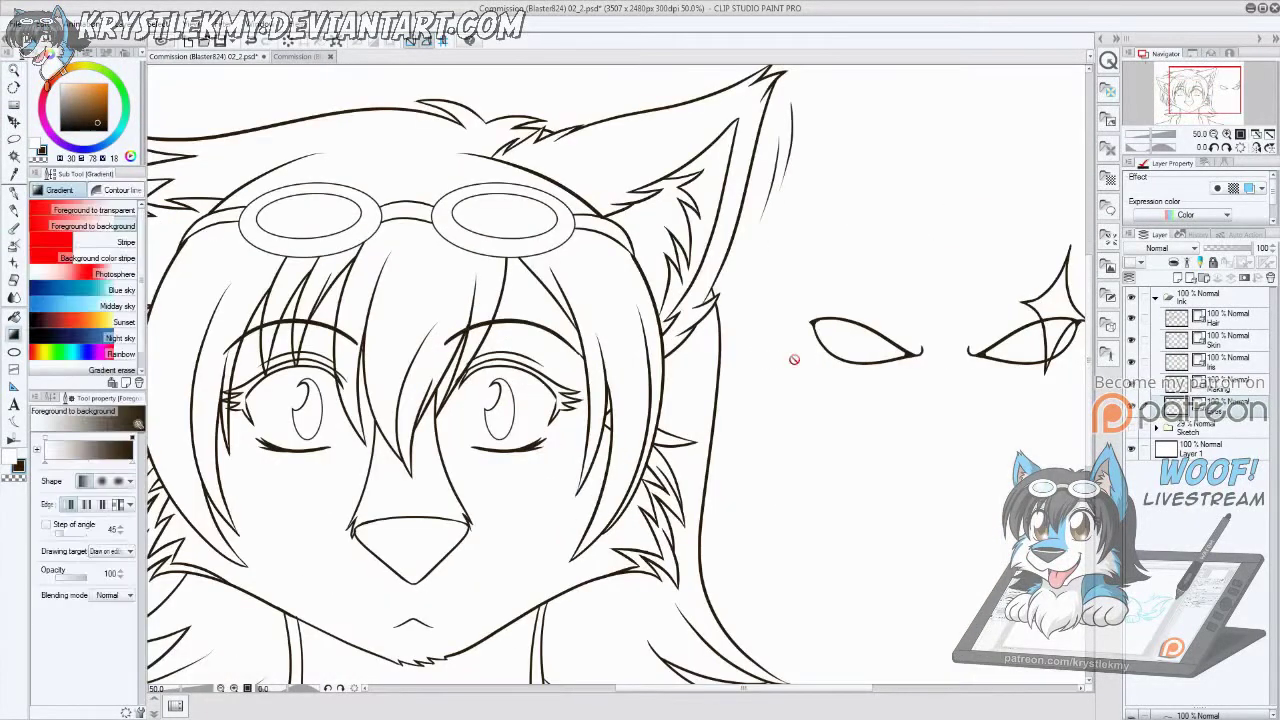
pyautogui.moveTo(693, 286)
pyautogui.mouseDown()
pyautogui.moveTo(706, 470)
pyautogui.moveTo(704, 454)
pyautogui.mouseUp()
pyautogui.hotkey('ctrl', 'z')
pyautogui.press('e')
pyautogui.hotkey('ctrl', 'z')
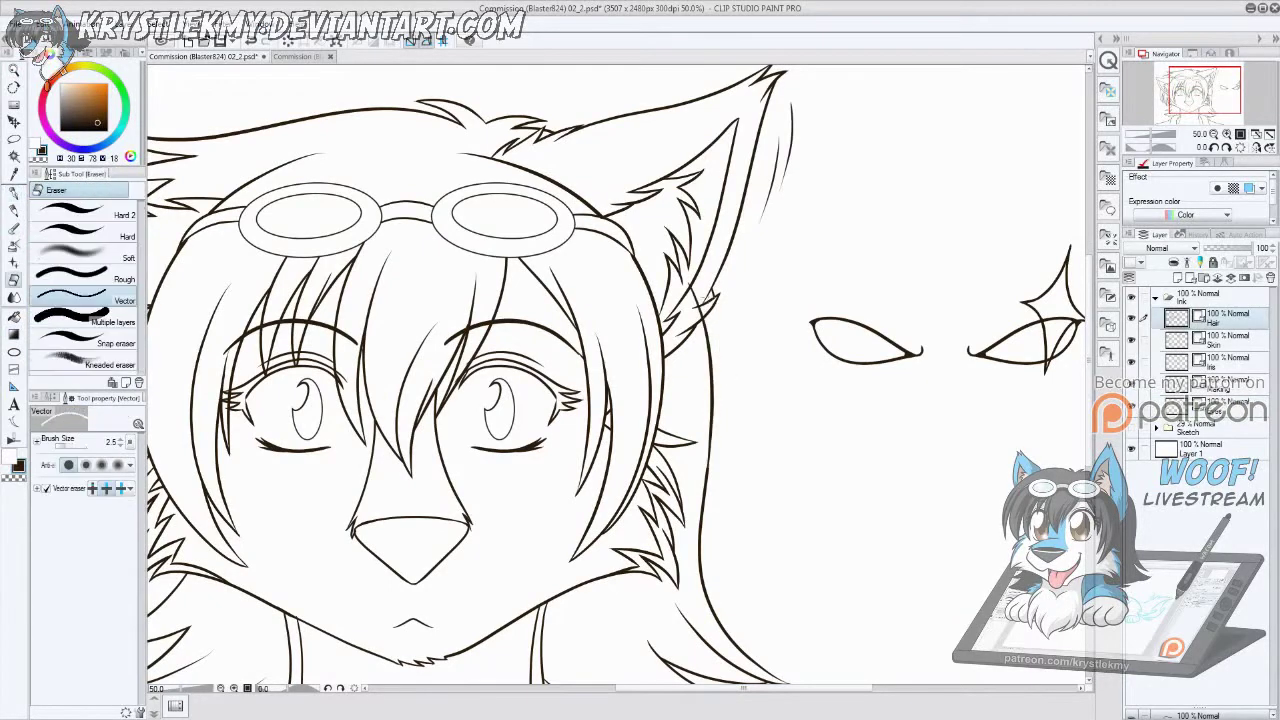
pyautogui.hotkey('ctrl', '-')
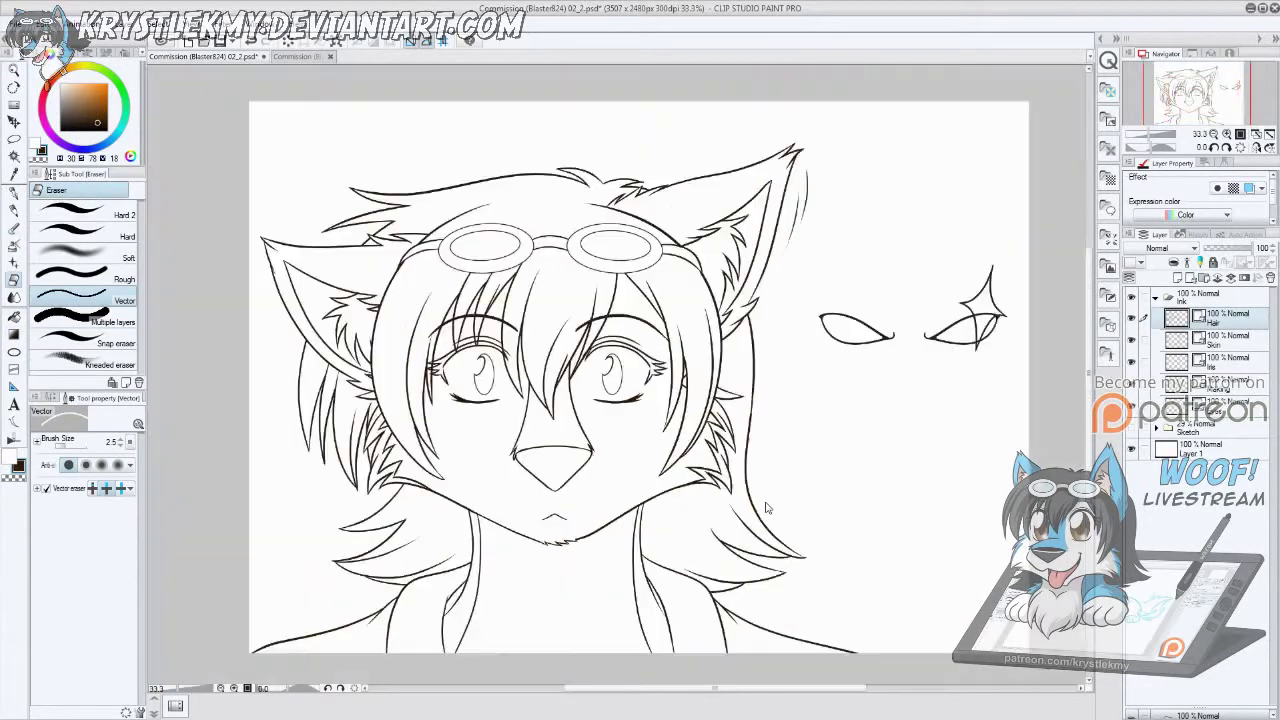
pyautogui.press('/')
pyautogui.click(770, 438)
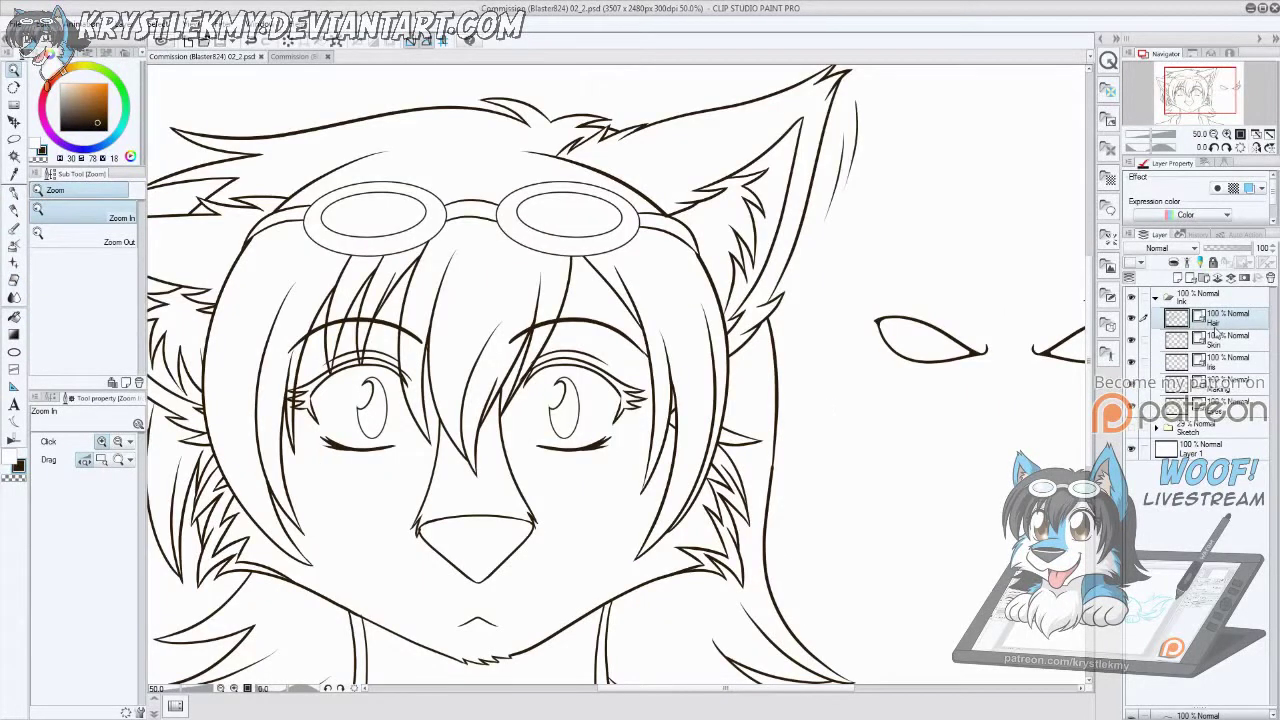
# Step: Collapse the Ink folder and create a Colour folder beneath it containing a new layer named Black
pyautogui.hotkey('ctrl', '-')
pyautogui.click(1156, 297)
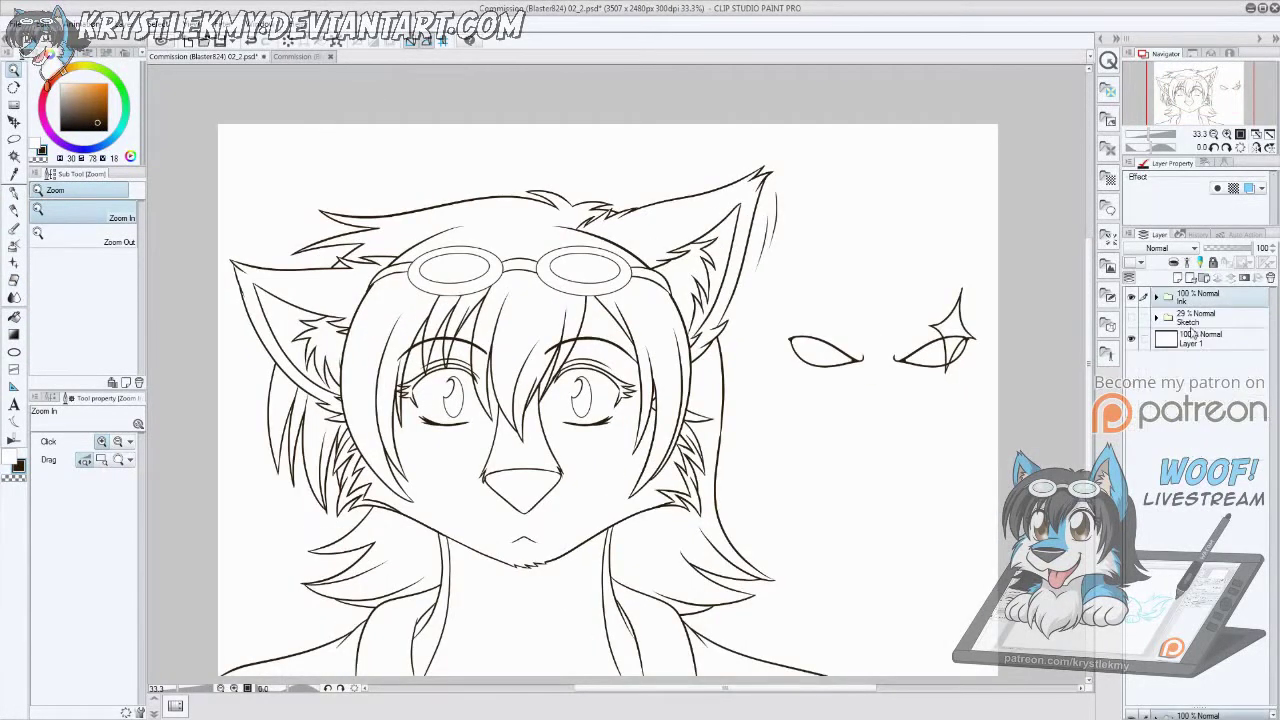
pyautogui.click(1204, 277)
pyautogui.click(1177, 278)
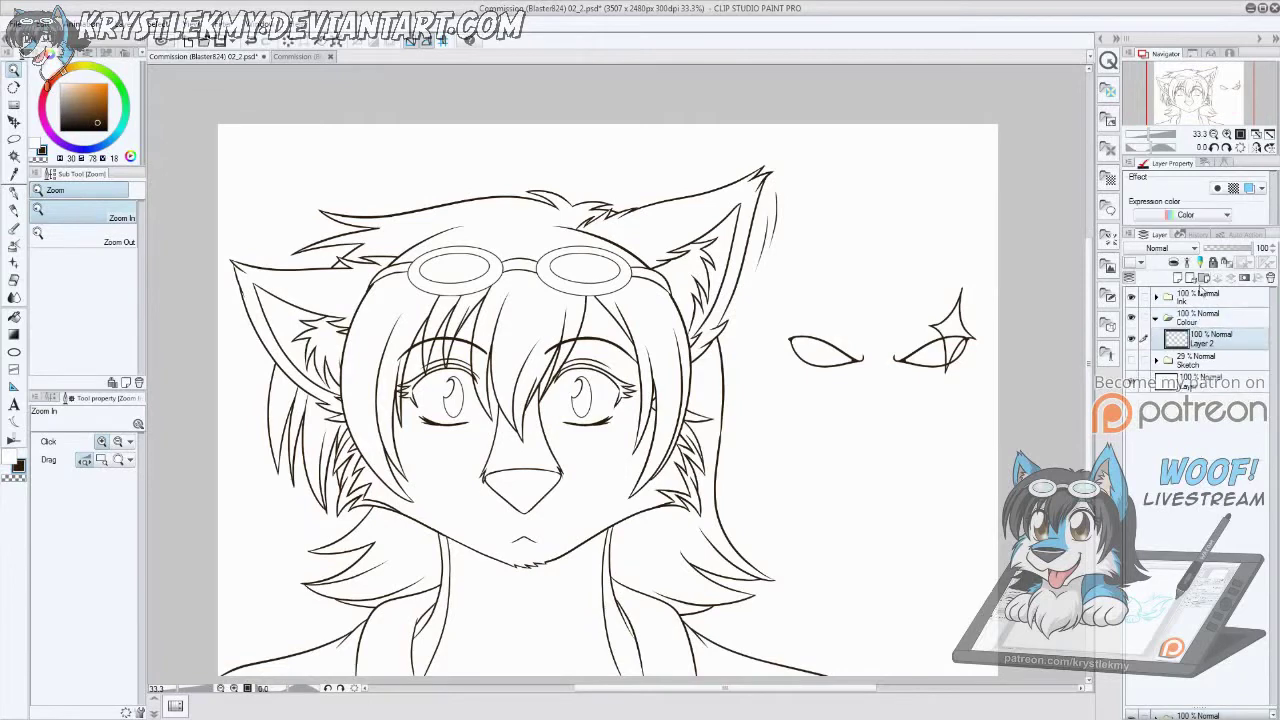
# Step: Fill the upper eyelids and lashes of both eyes with black on the Black layer
pyautogui.click(514, 387)
pyautogui.press('g')
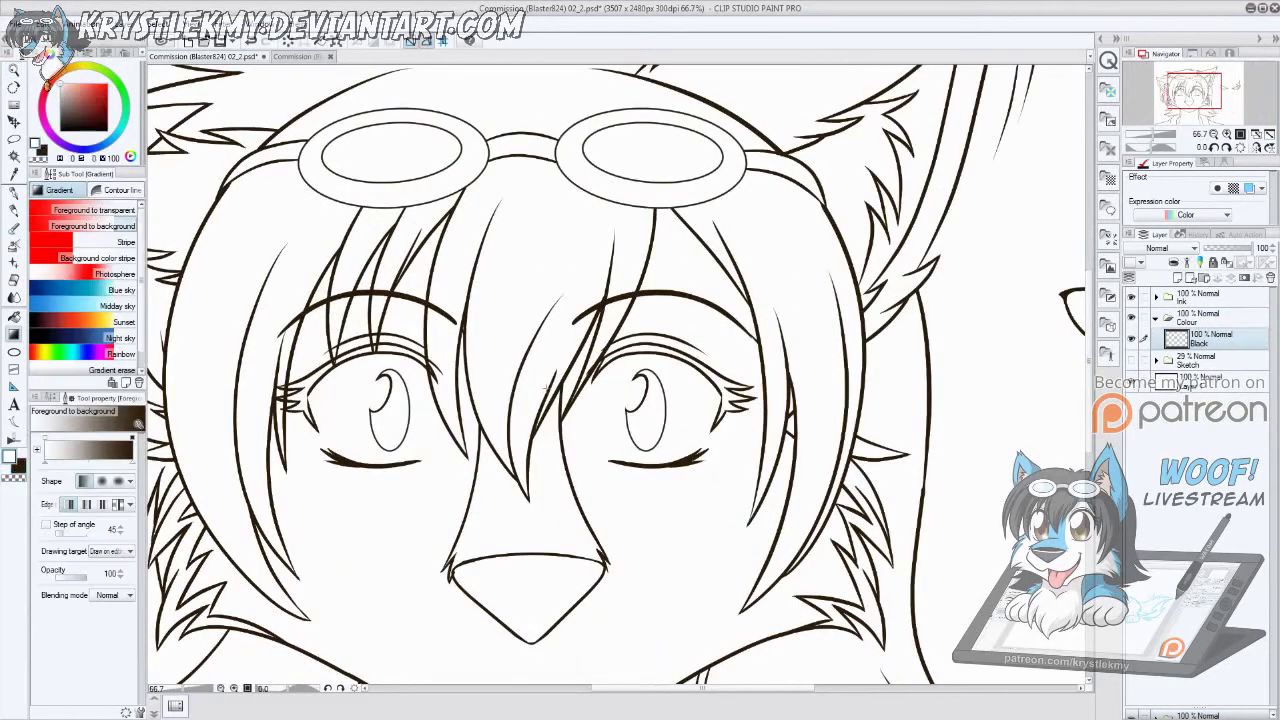
pyautogui.press('g')
pyautogui.moveTo(405, 348)
pyautogui.mouseDown()
pyautogui.moveTo(322, 366)
pyautogui.moveTo(300, 405)
pyautogui.mouseUp()
pyautogui.moveTo(655, 347); pyautogui.dragTo(735, 392)
pyautogui.click(100, 282)
pyautogui.scroll(3, 252, 388)
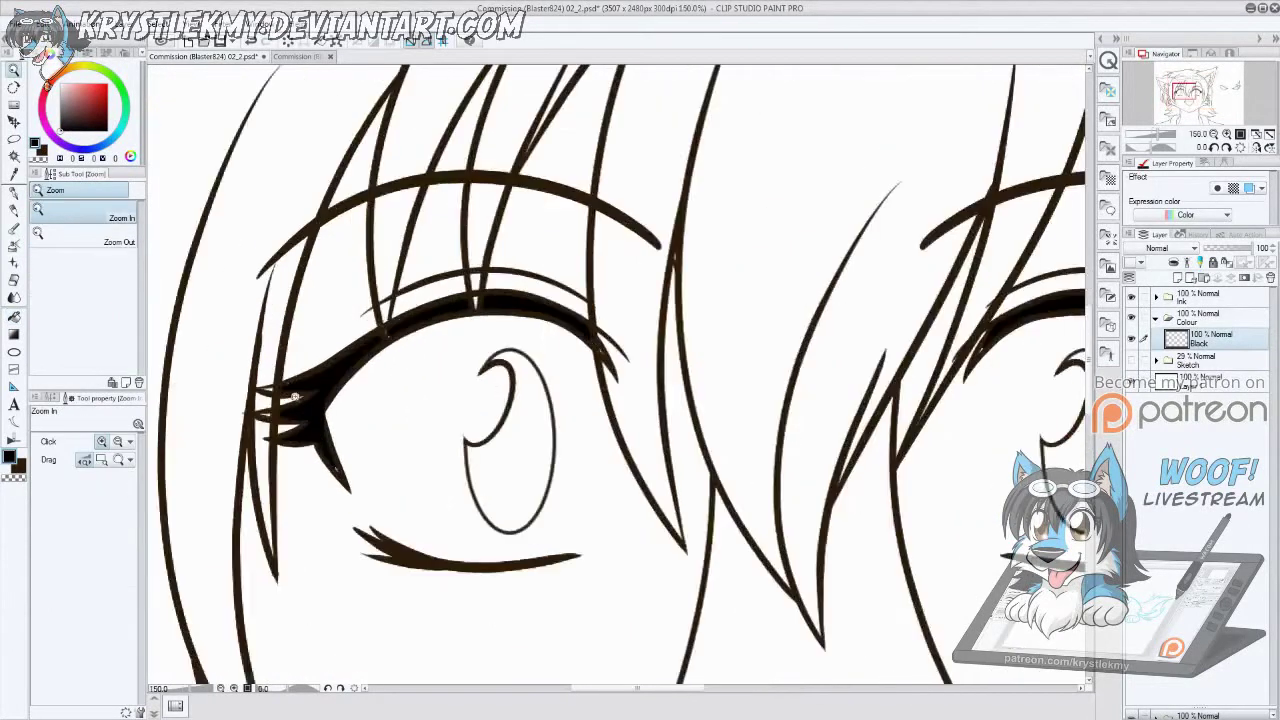
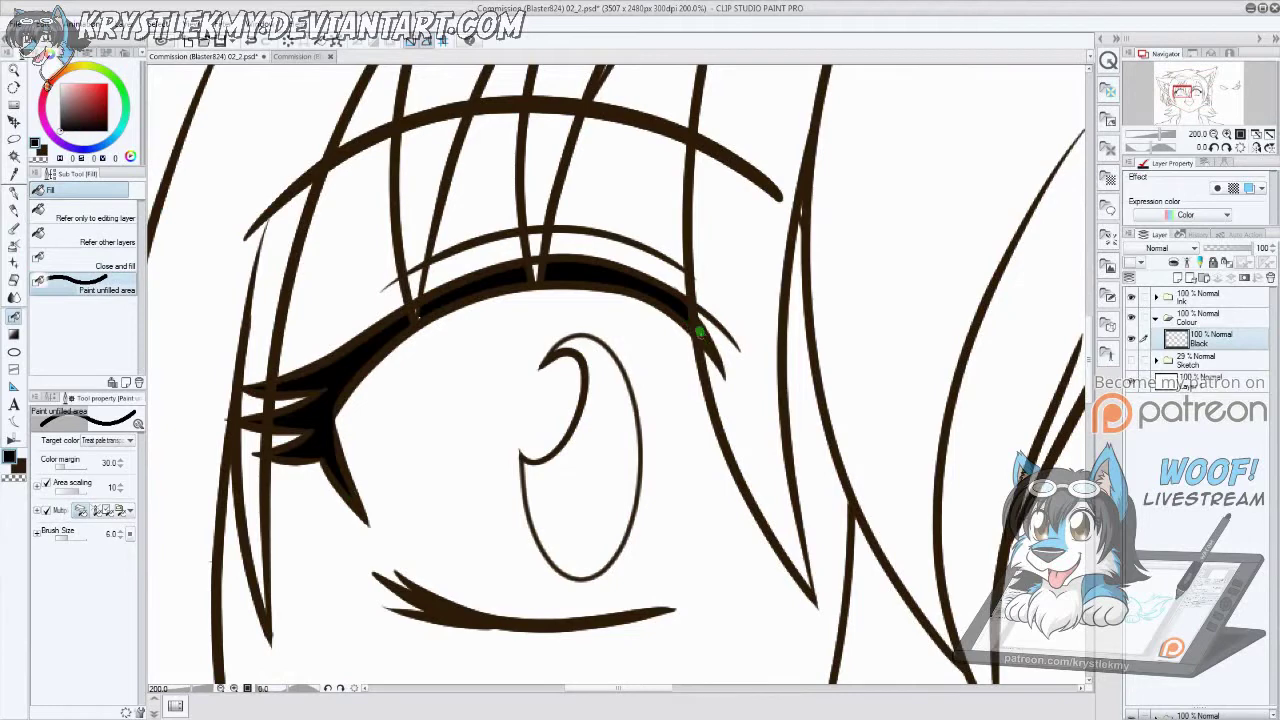
# Step: Apply a black layer colour to the Eyes ink layer, then fill the remaining lash gaps on the Black layer
pyautogui.click(1157, 298)
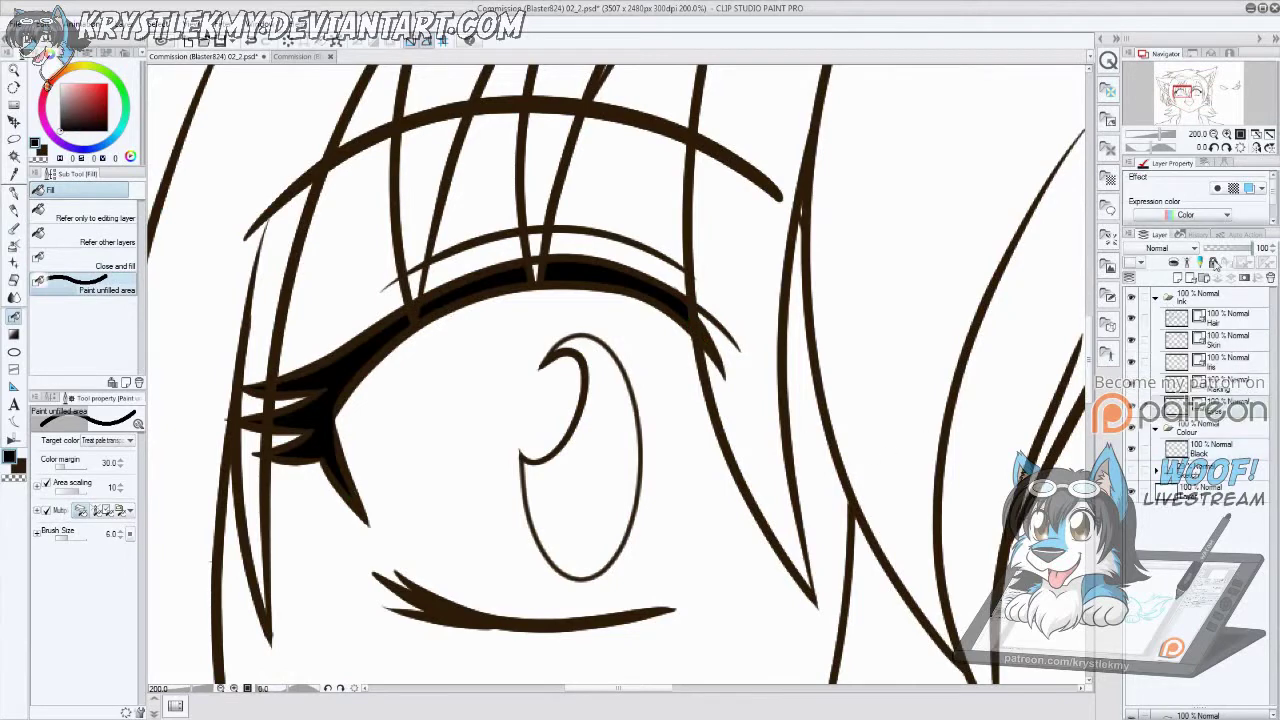
pyautogui.click(1248, 188)
pyautogui.click(1237, 203)
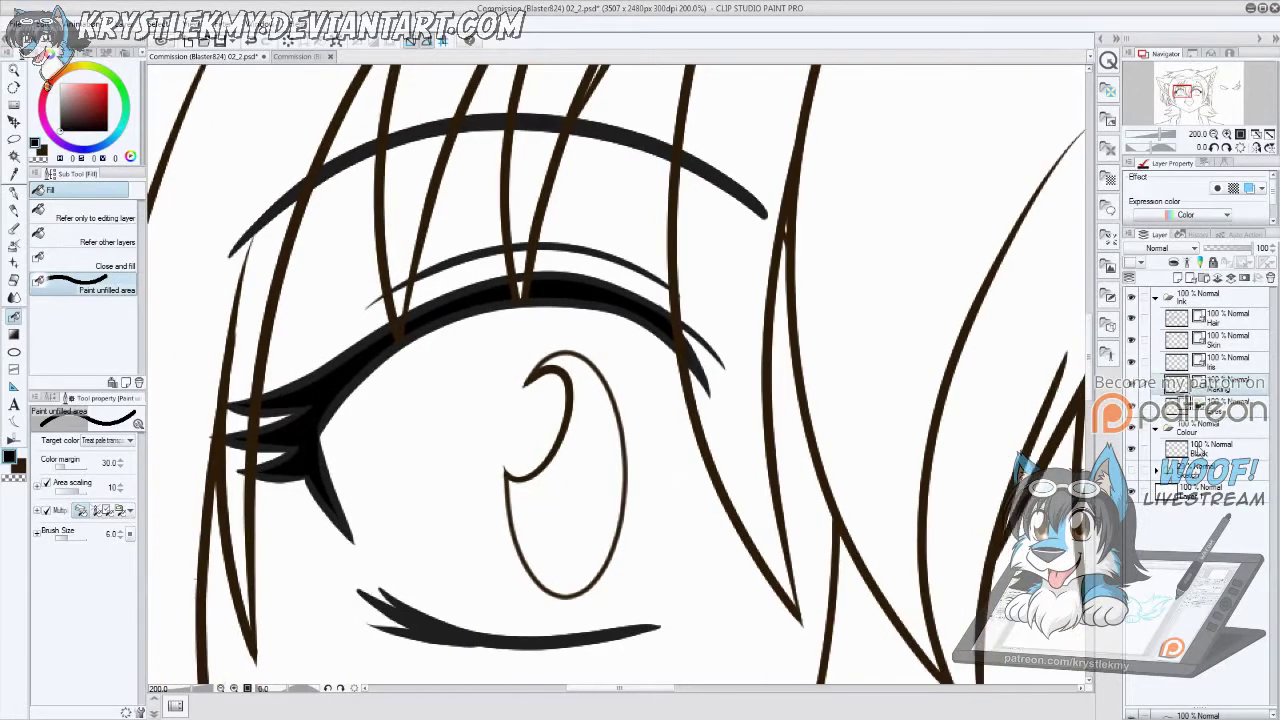
pyautogui.click(1210, 448)
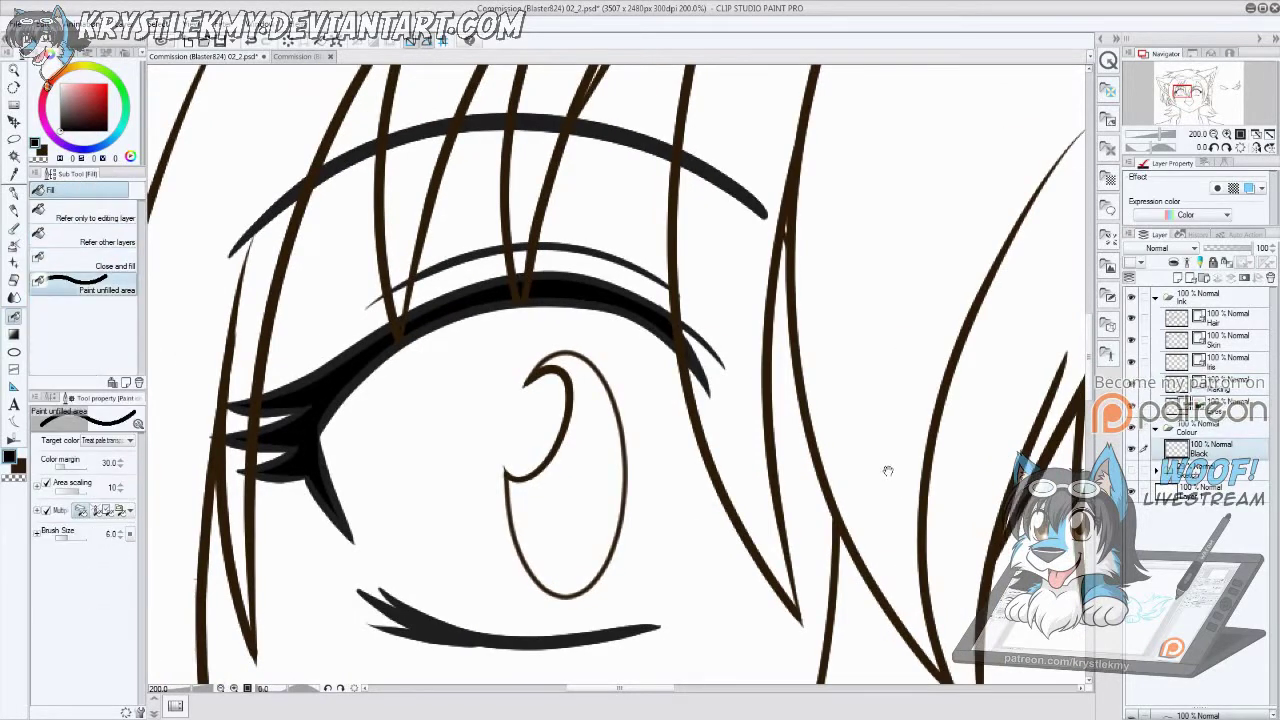
pyautogui.moveTo(888, 470); pyautogui.dragTo(940, 504)
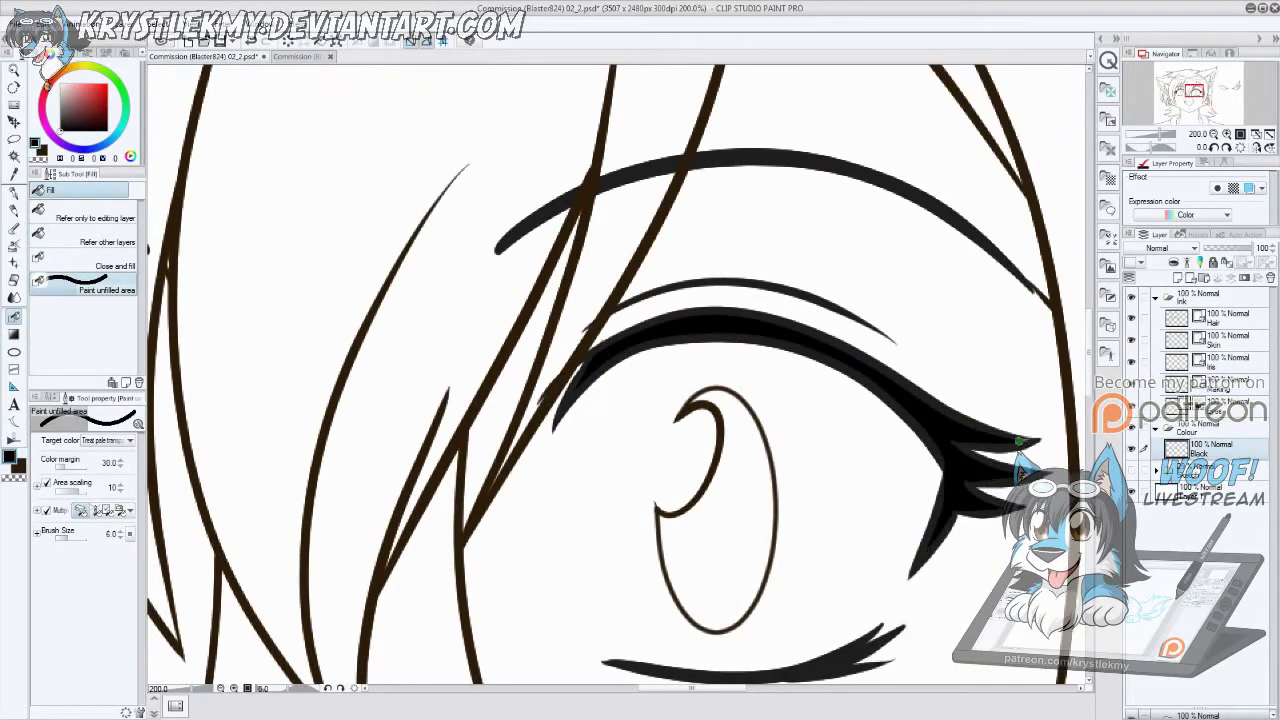
# Step: Try to match the Eyes layer's layer colour to the black of the lash fill
pyautogui.click(1140, 412)
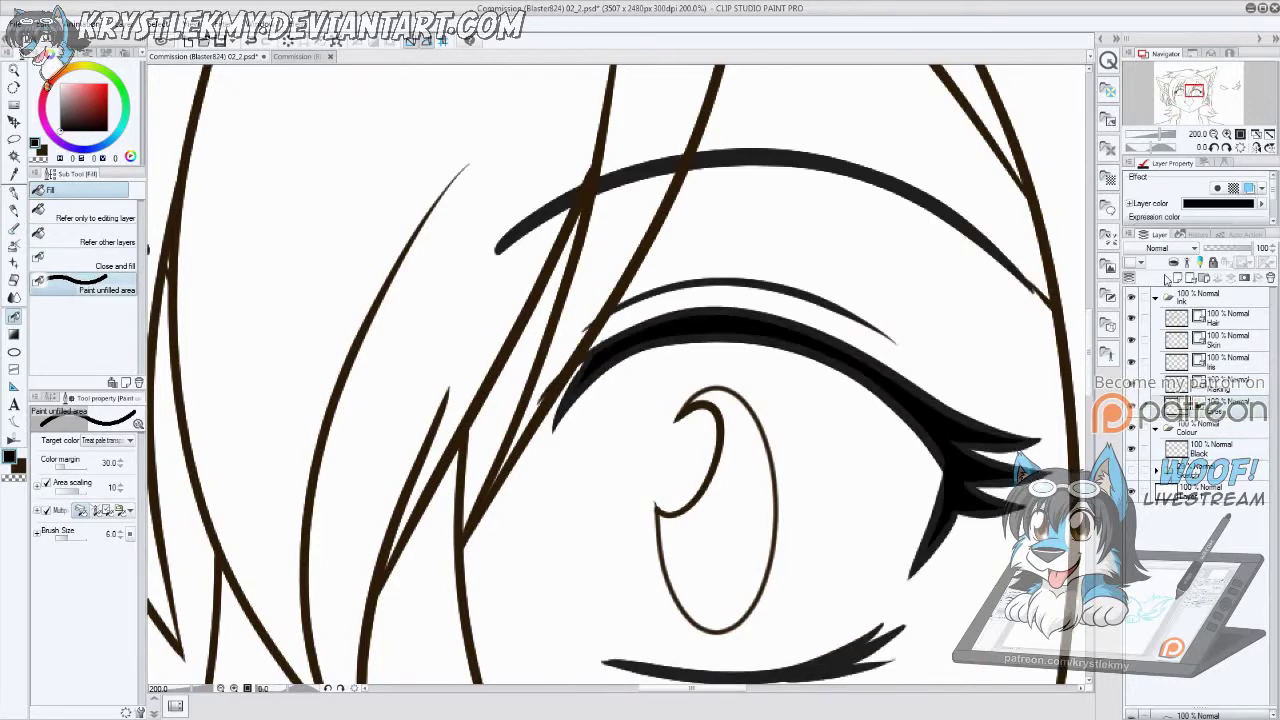
pyautogui.press('o')
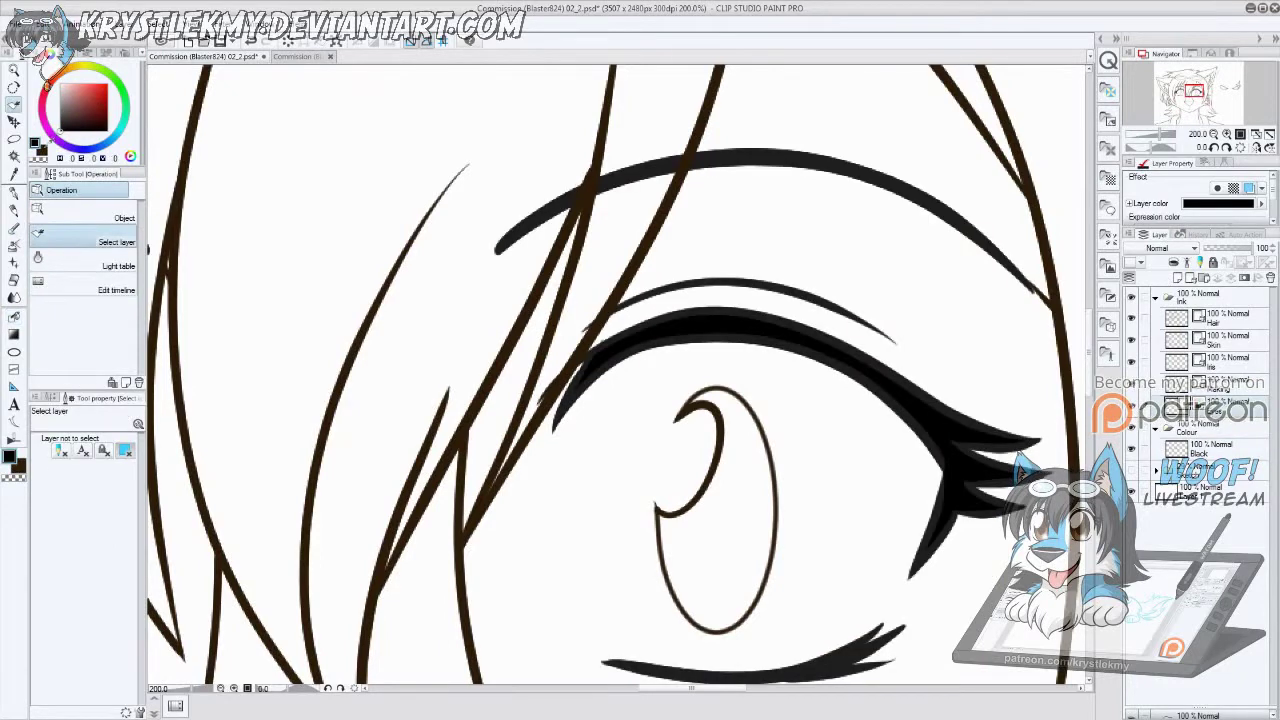
pyautogui.press('x')
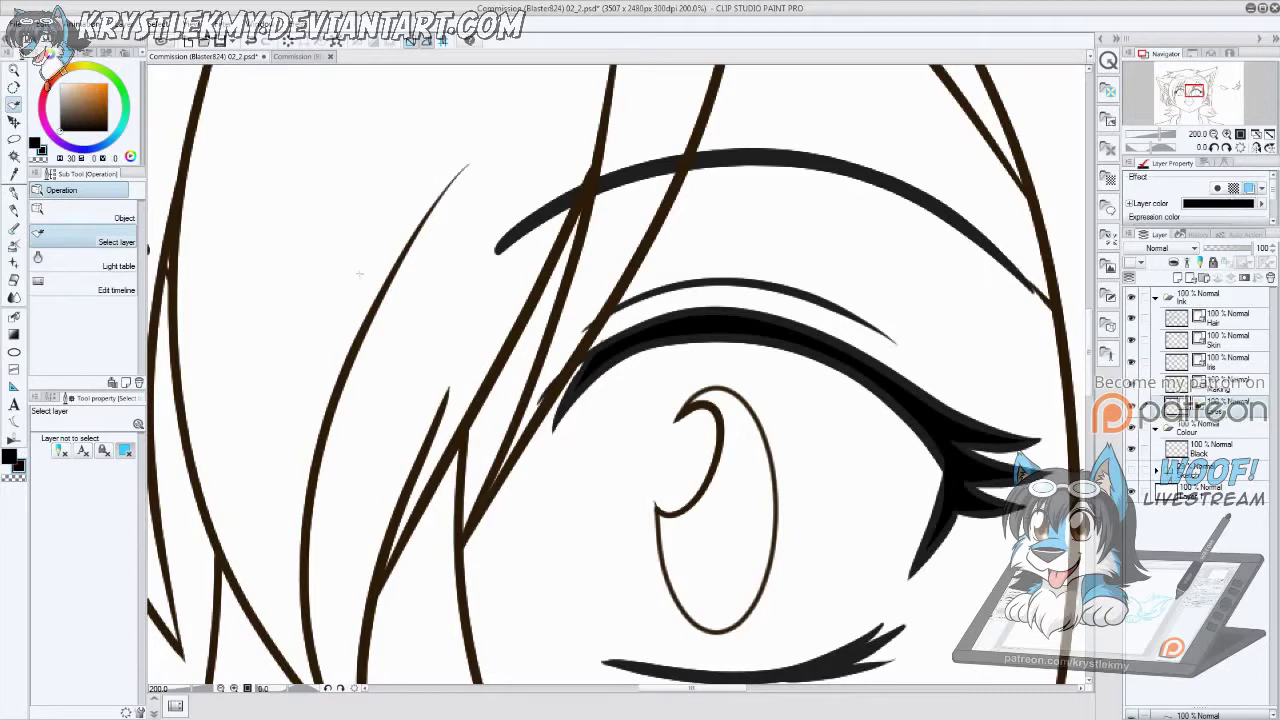
pyautogui.press('x')
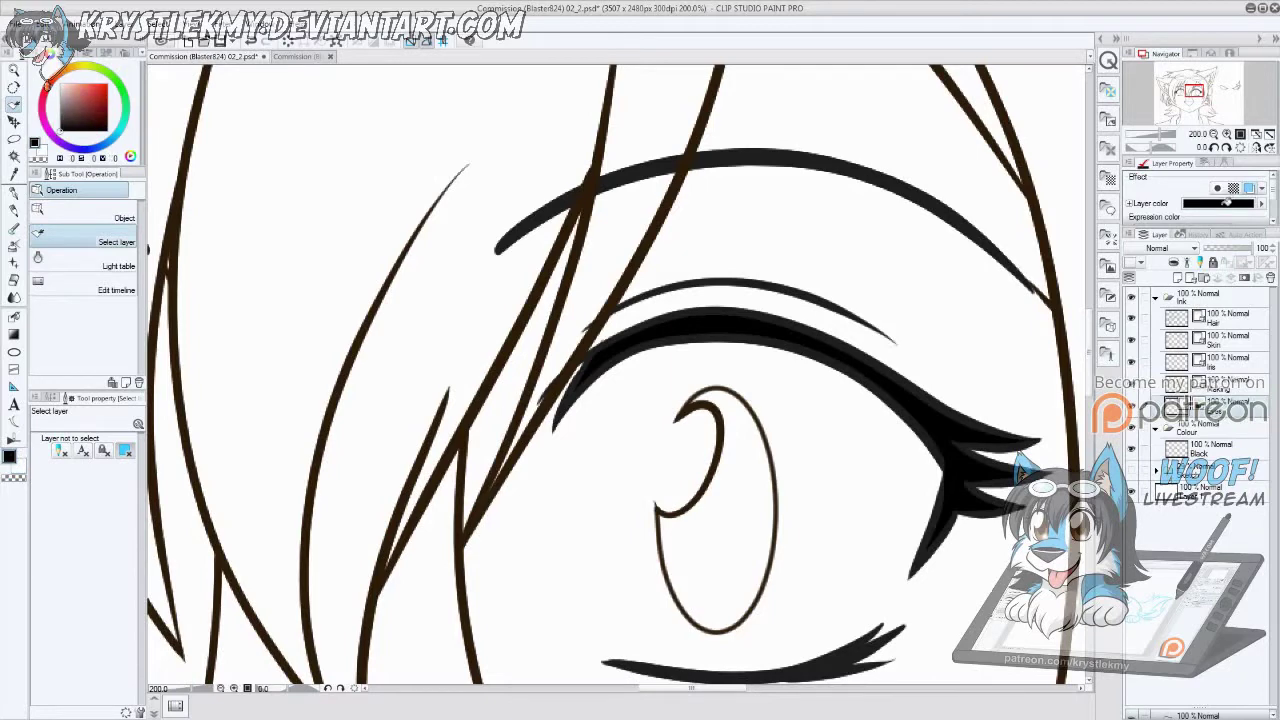
pyautogui.press('g')
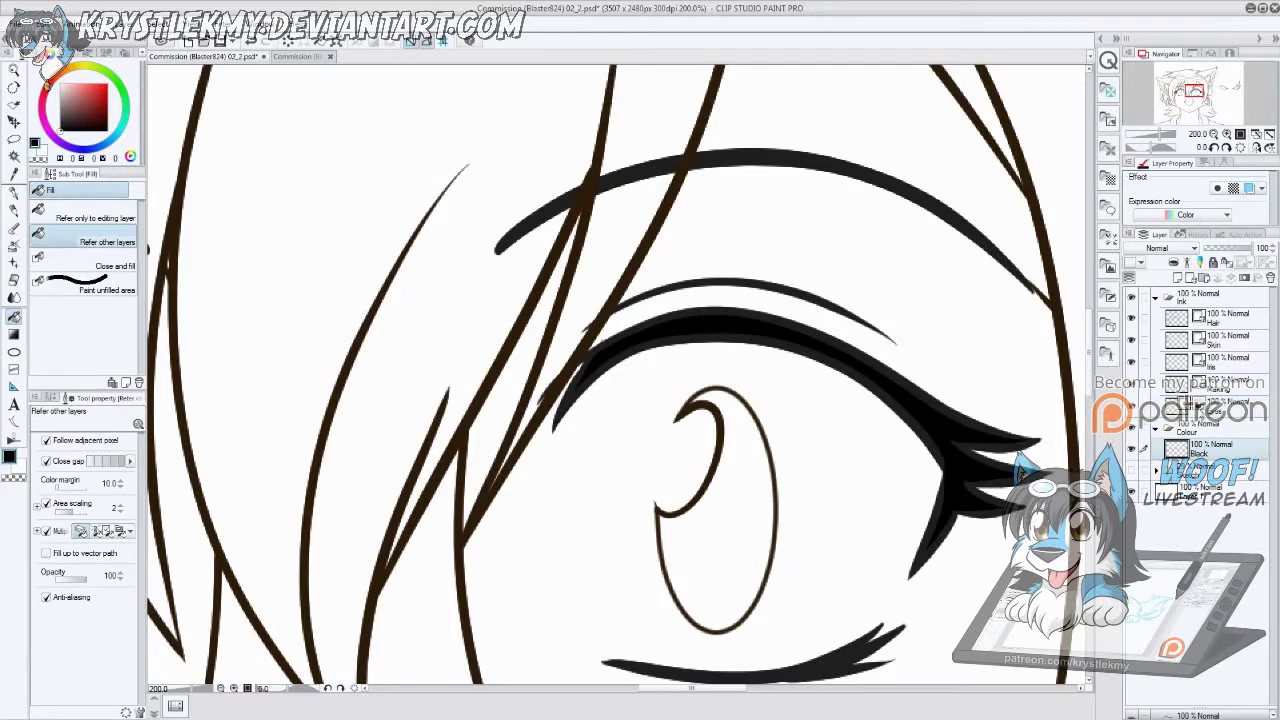
pyautogui.click(1249, 188)
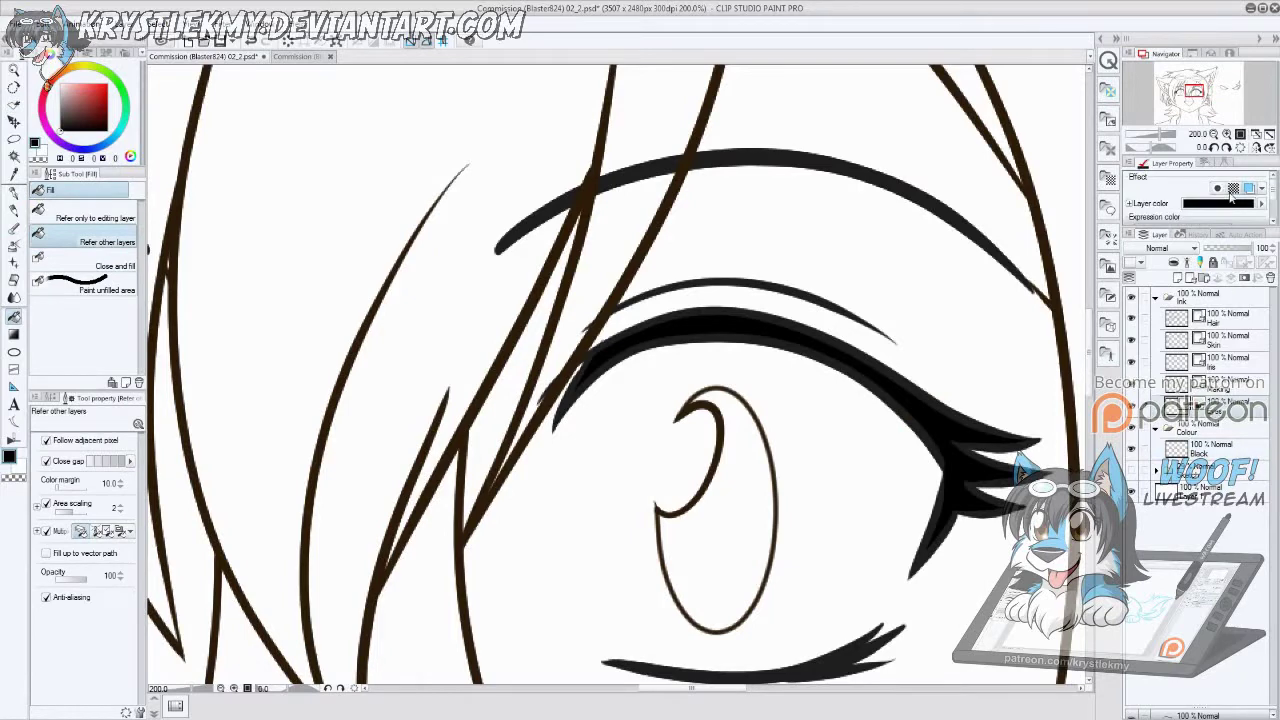
# Step: Sample the dark hair colour from the finished bedroom drawing in the other document and return to the line art
pyautogui.hotkey('ctrl', '-')
pyautogui.hotkey('ctrl', '-')
pyautogui.hotkey('ctrl', '-')
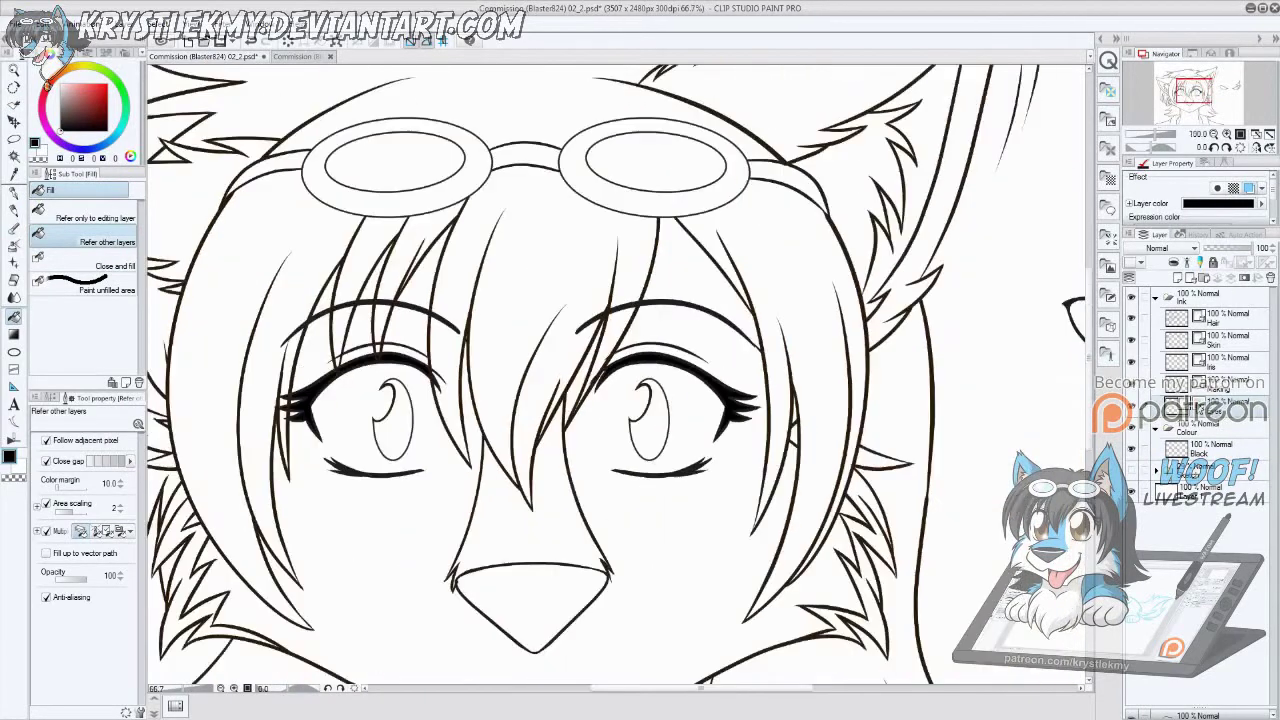
pyautogui.hotkey('ctrl', '-')
pyautogui.click(300, 56)
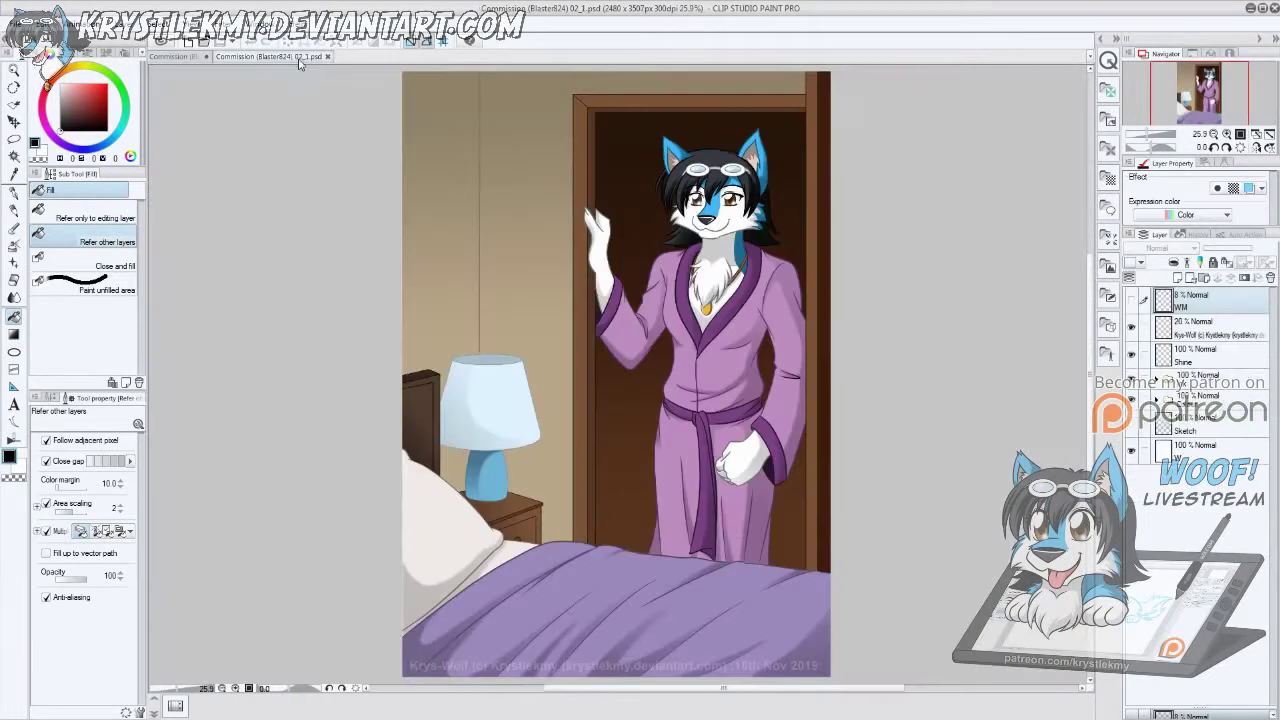
pyautogui.click(732, 148)
pyautogui.click(690, 164)
pyautogui.click(200, 57)
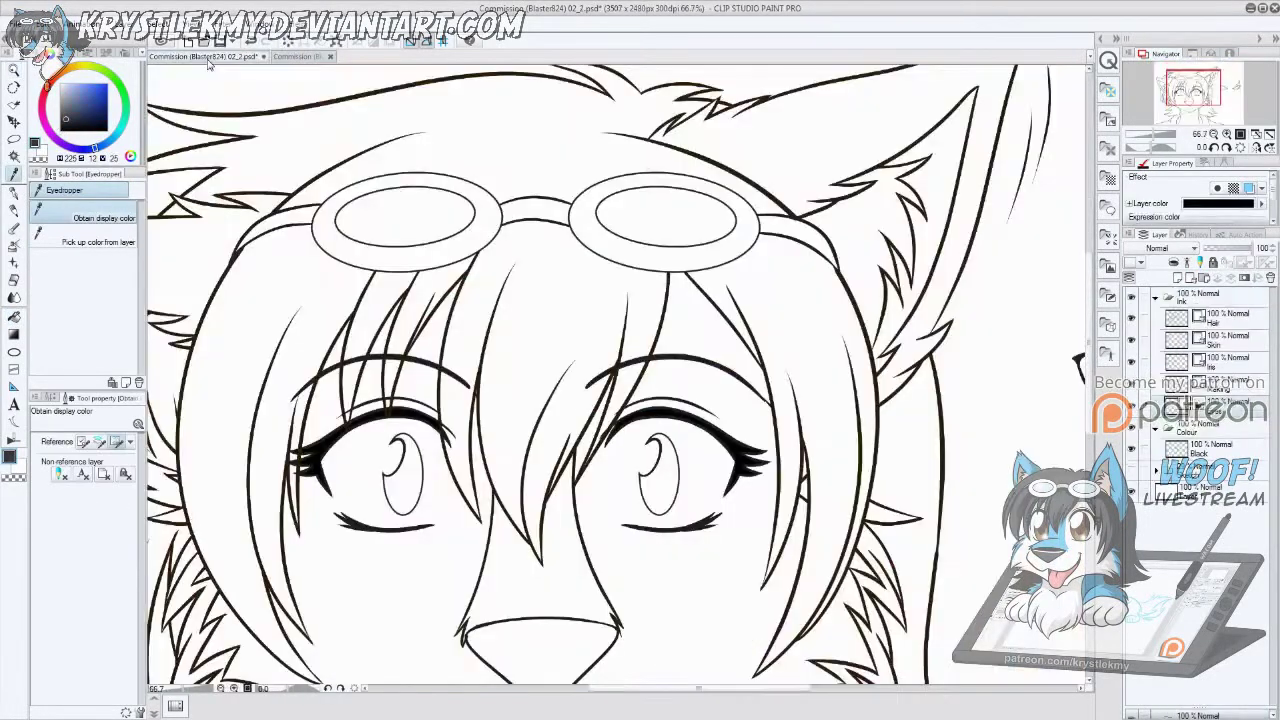
# Step: Add a hair layer beneath Black and fill the fringe and the hair on the left side of the face
pyautogui.click(1205, 450)
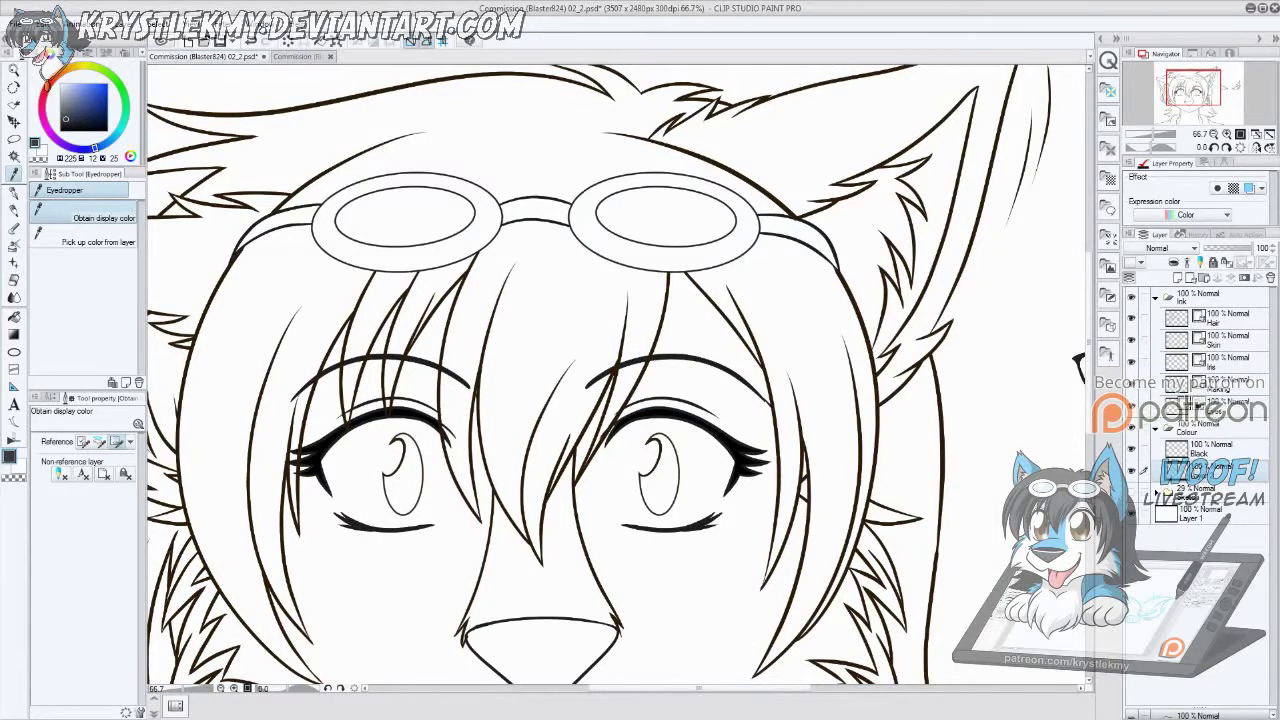
pyautogui.press('g')
pyautogui.click(478, 319)
pyautogui.click(441, 287)
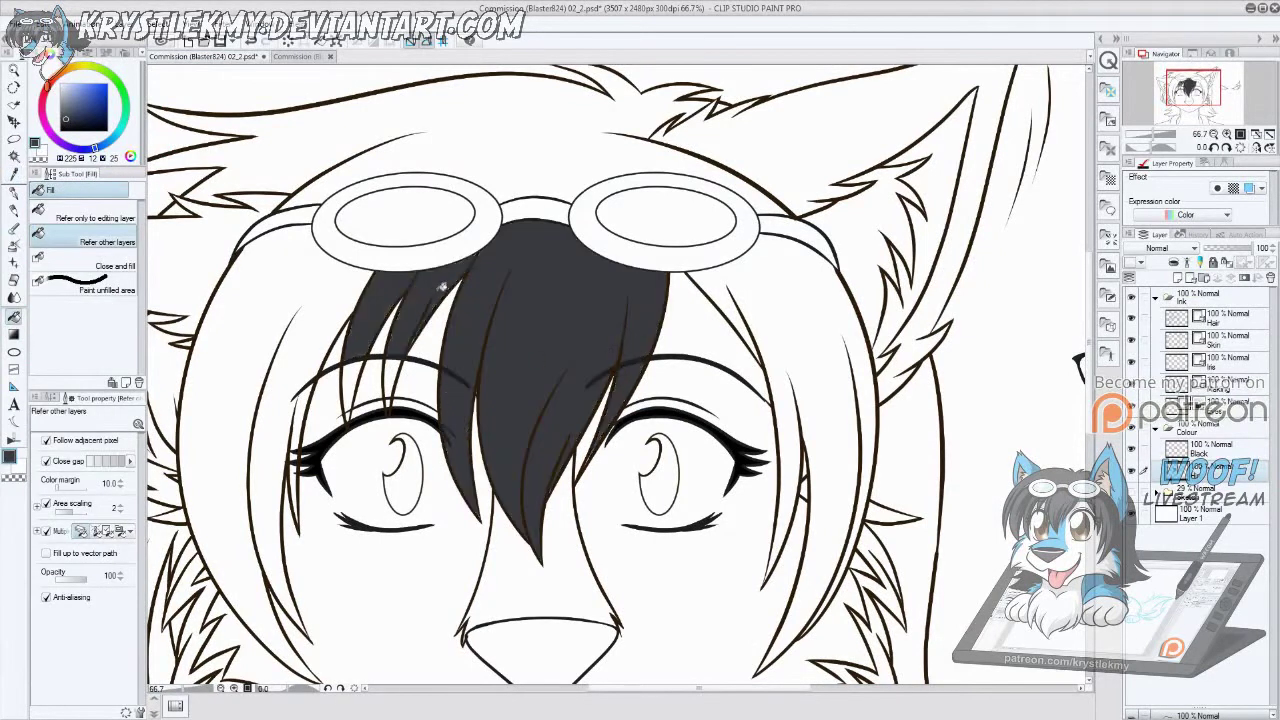
pyautogui.click(300, 326)
pyautogui.click(297, 468)
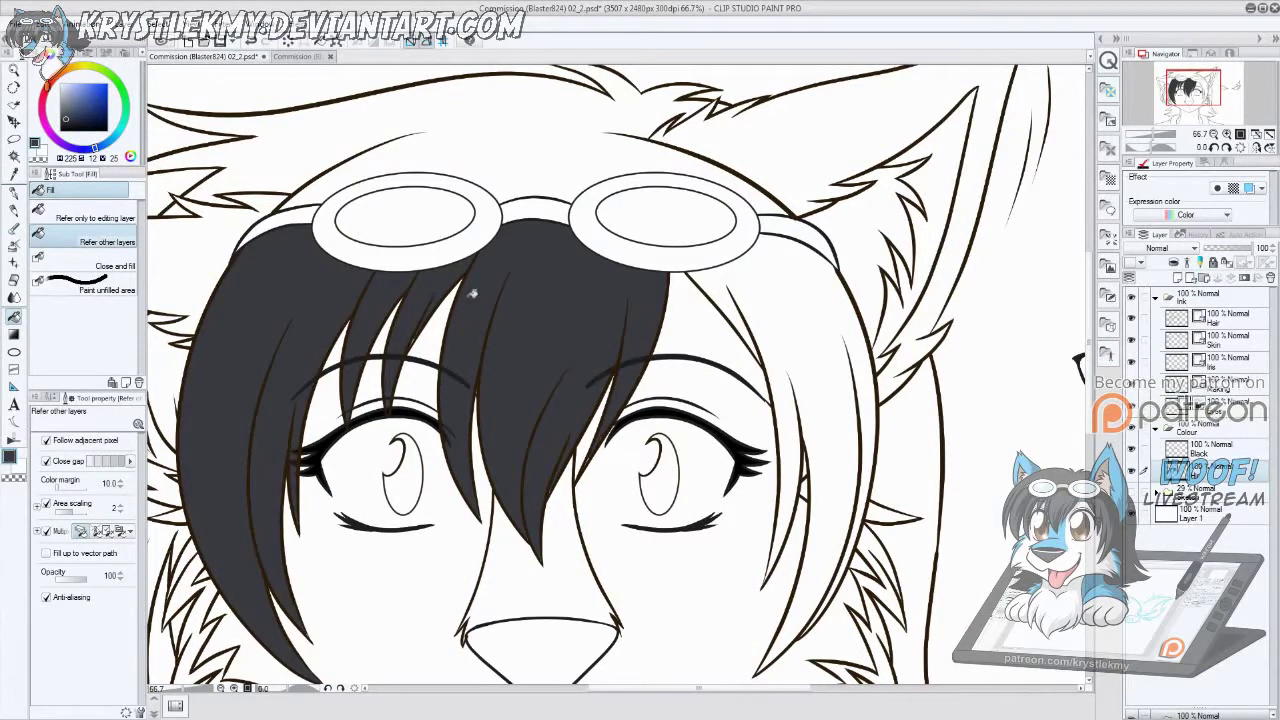
# Step: Fill the top of the head and the front and back hair on the right side with the dark hair colour
pyautogui.click(568, 136)
pyautogui.click(774, 344)
pyautogui.scroll(-3, 803, 513)
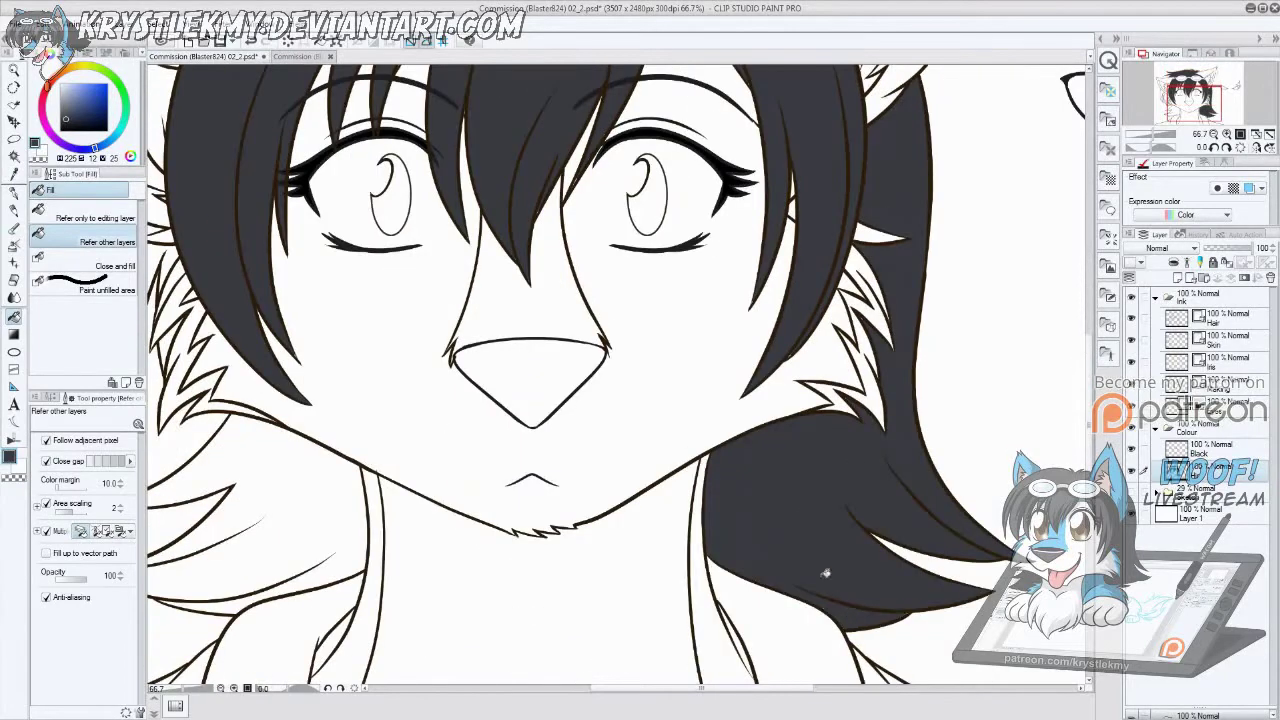
# Step: Fill the lower left hair and the back strands behind the left ear with the dark hair colour
pyautogui.click(278, 503)
pyautogui.moveTo(278, 503); pyautogui.dragTo(598, 663)
pyautogui.click(382, 420)
pyautogui.click(488, 440)
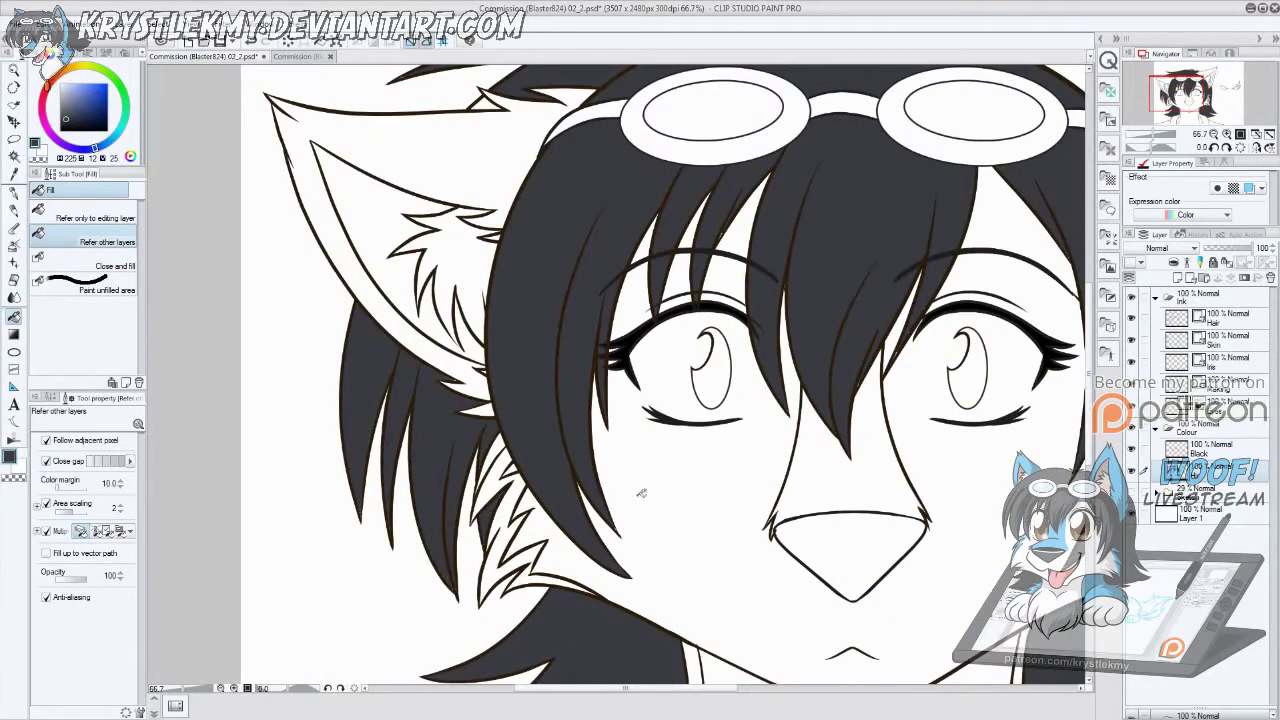
# Step: Fill the leftover gaps at the tips of the back hair strands behind the left ear with the dark hair colour
pyautogui.scroll(-4, 641, 492)
pyautogui.scroll(3, 385, 392)
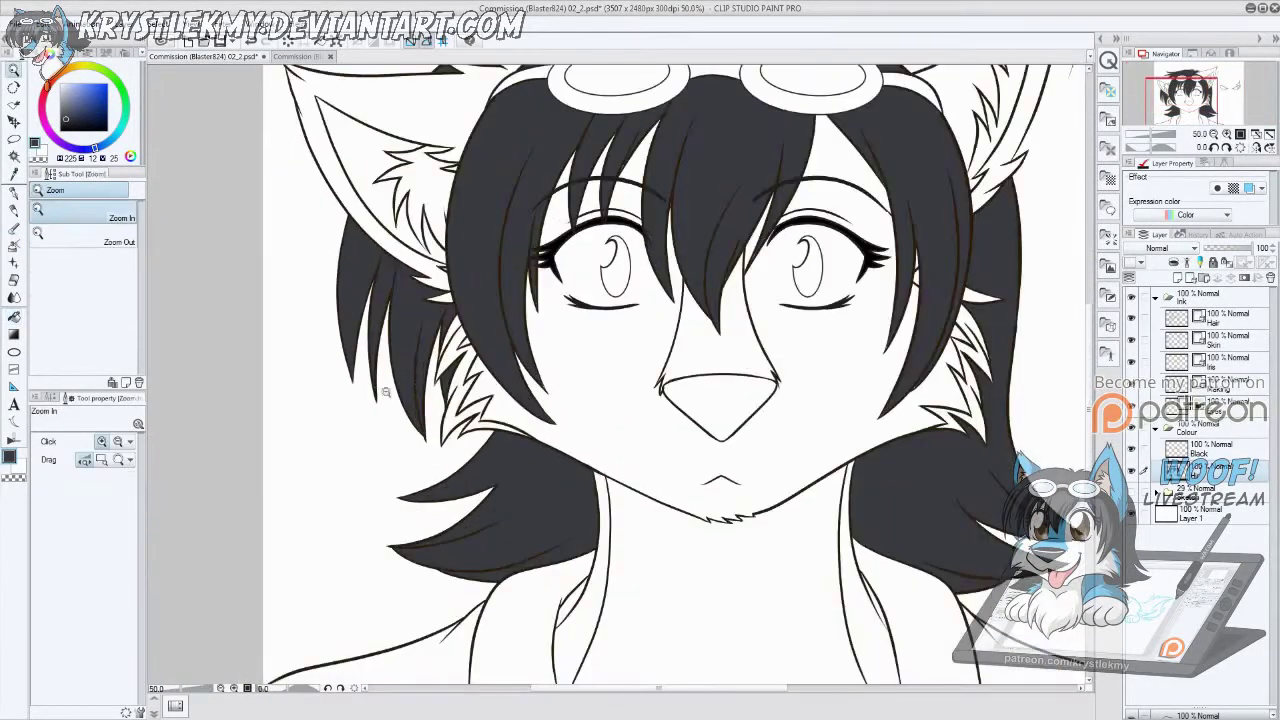
pyautogui.press('g')
pyautogui.scroll(7, 325, 502)
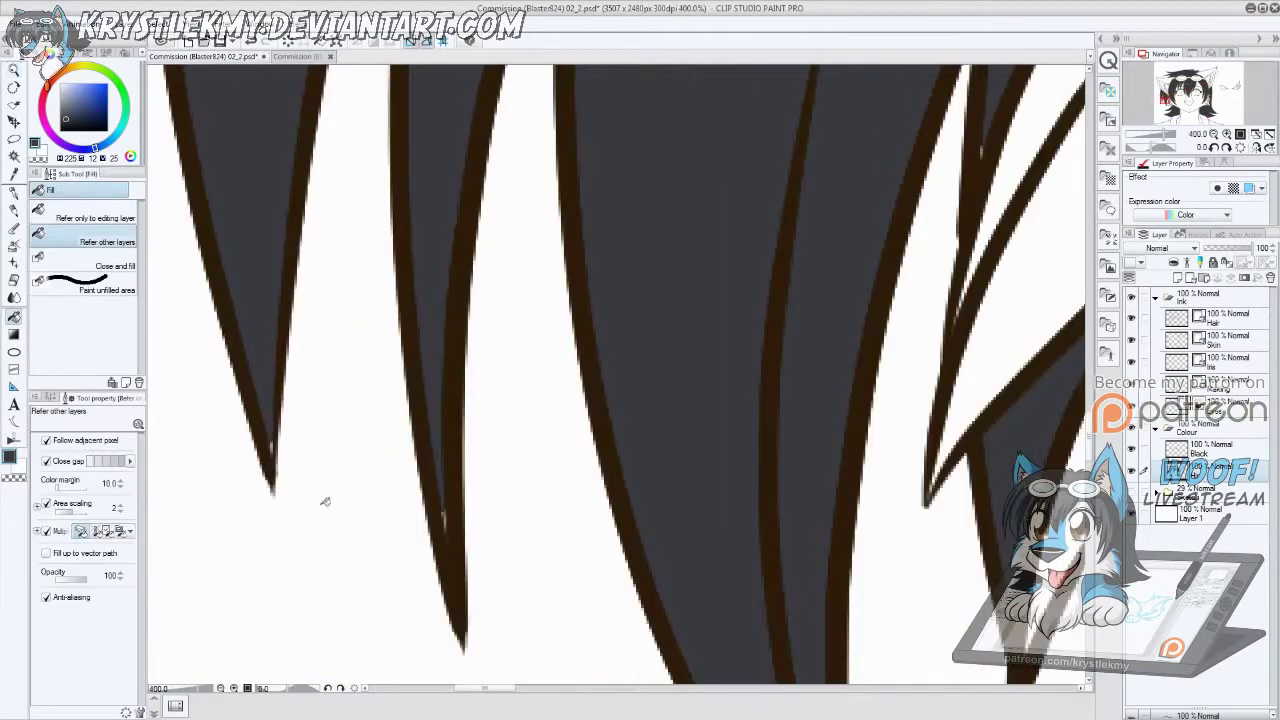
pyautogui.press('g')
pyautogui.moveTo(443, 517)
pyautogui.mouseDown()
pyautogui.moveTo(700, 543)
pyautogui.moveTo(820, 306)
pyautogui.moveTo(818, 445)
pyautogui.moveTo(790, 513)
pyautogui.mouseUp()
pyautogui.press('g')
pyautogui.press('g')
pyautogui.press('g')
pyautogui.press('g')
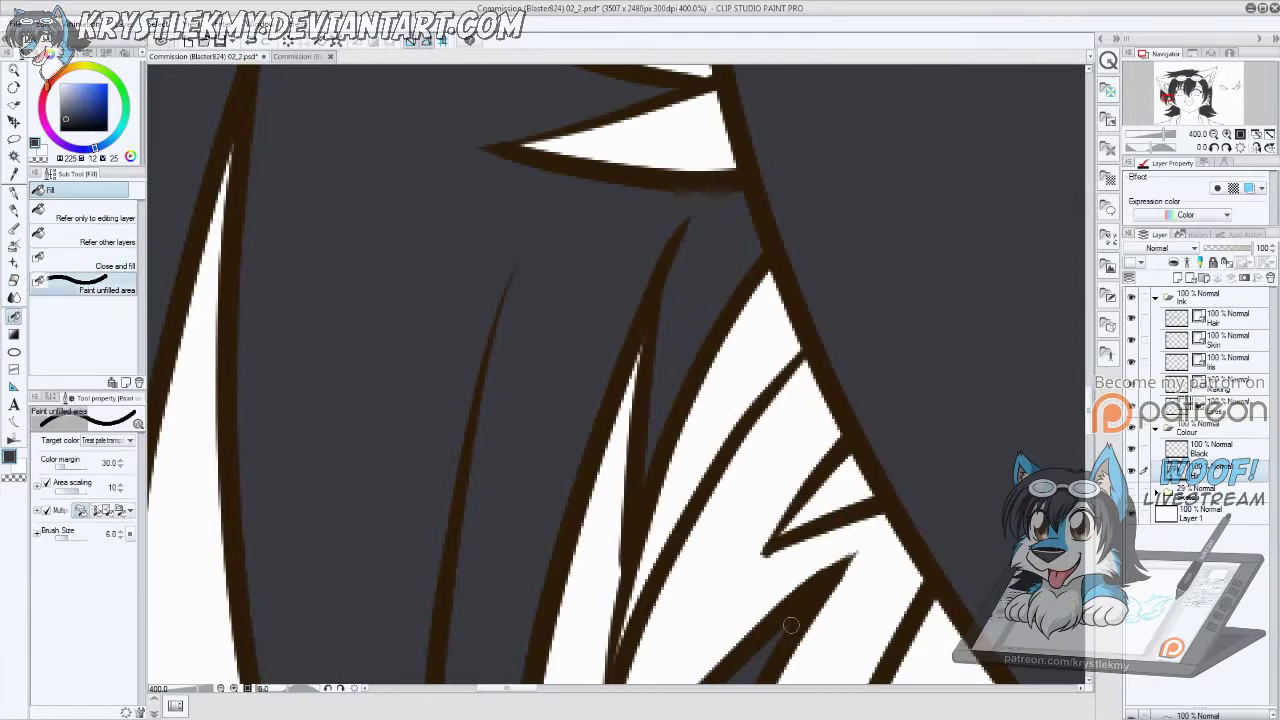
# Step: Paint the remaining unfilled specks beside the left cheek fur and at the tips of the lower left hair
pyautogui.moveTo(790, 625); pyautogui.dragTo(792, 580)
pyautogui.moveTo(602, 552); pyautogui.dragTo(446, 451)
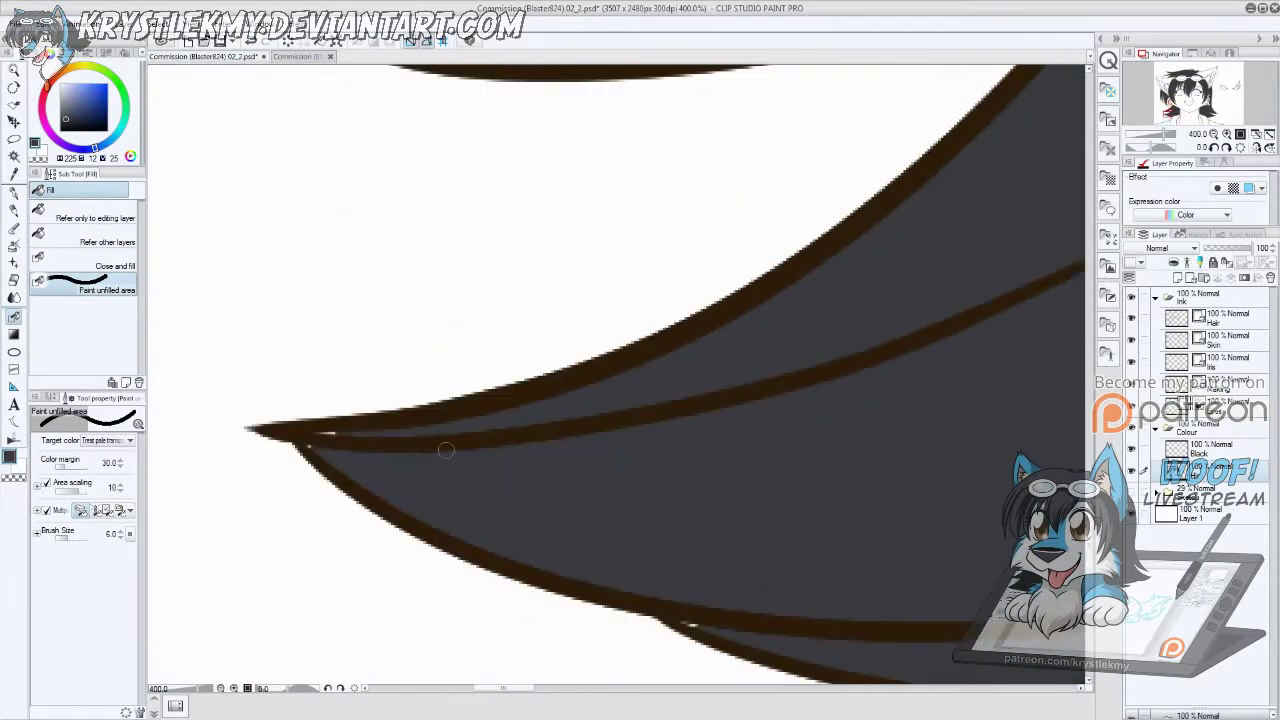
pyautogui.moveTo(799, 521); pyautogui.dragTo(543, 517)
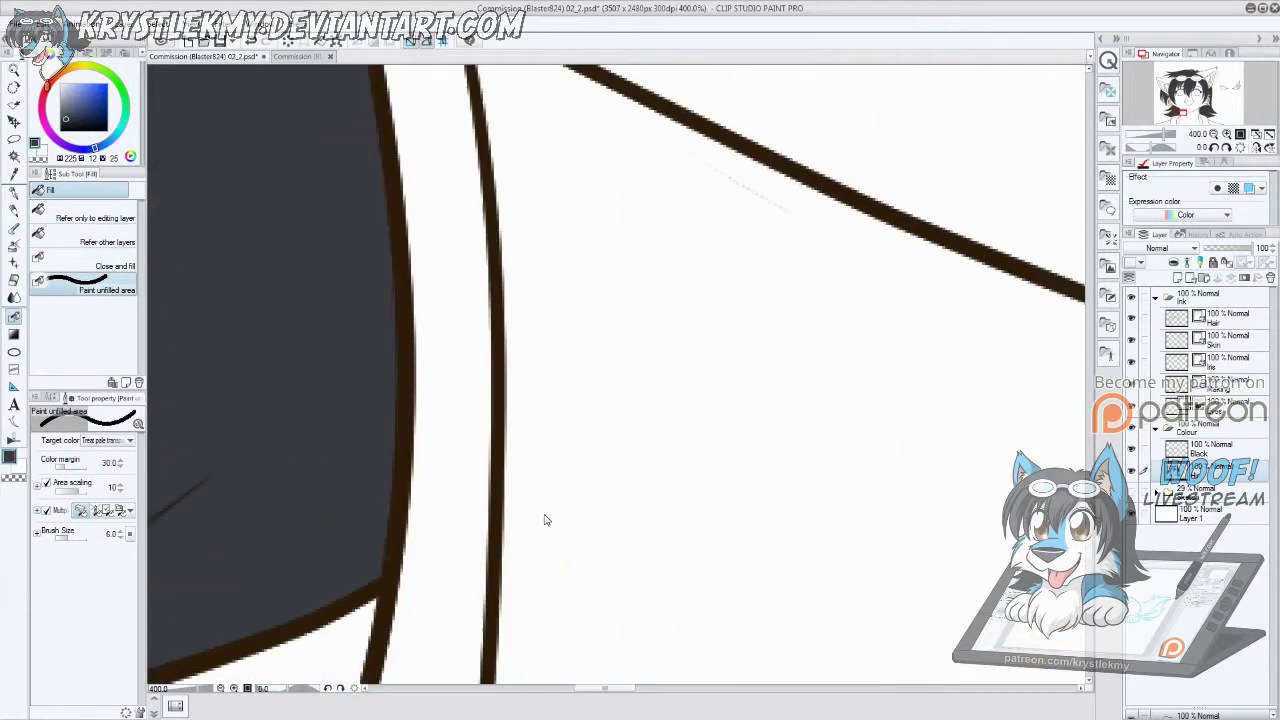
# Step: Paint the unfilled gaps in the lower right hair, around the right cheek fur and along the right front strands
pyautogui.scroll(-5, 543, 516)
pyautogui.press('e')
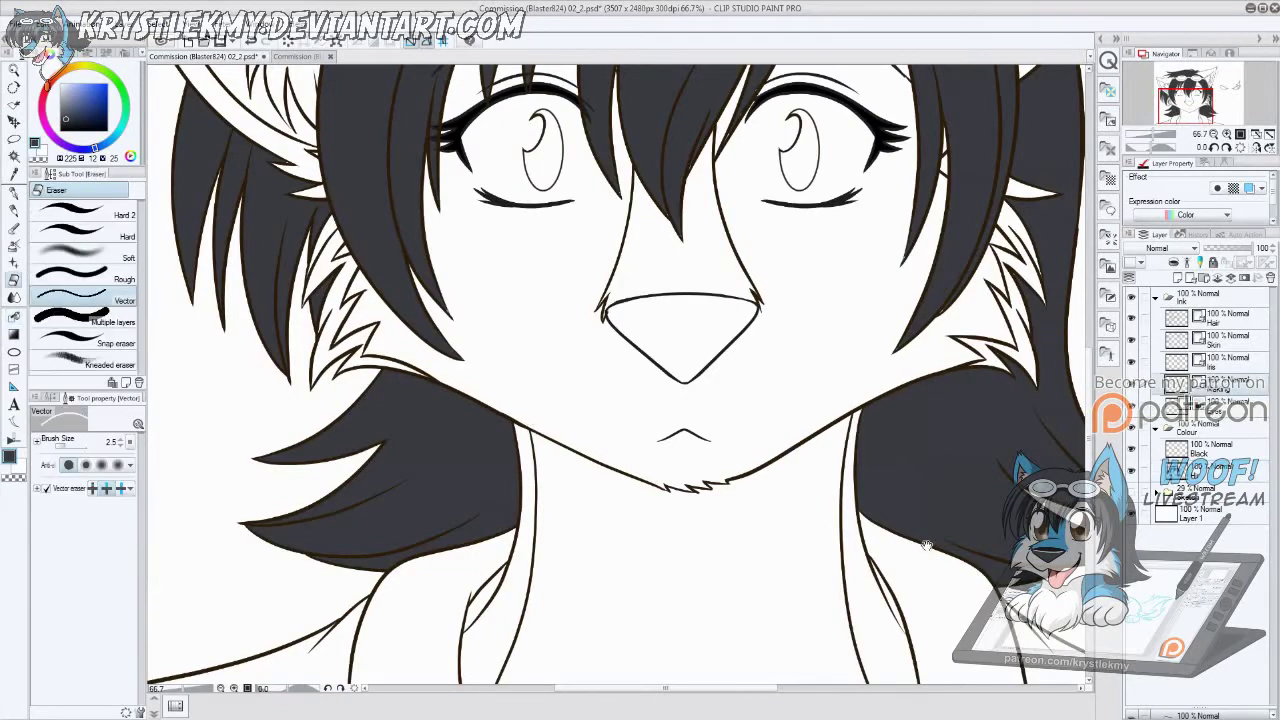
pyautogui.scroll(4, 927, 545)
pyautogui.press('g')
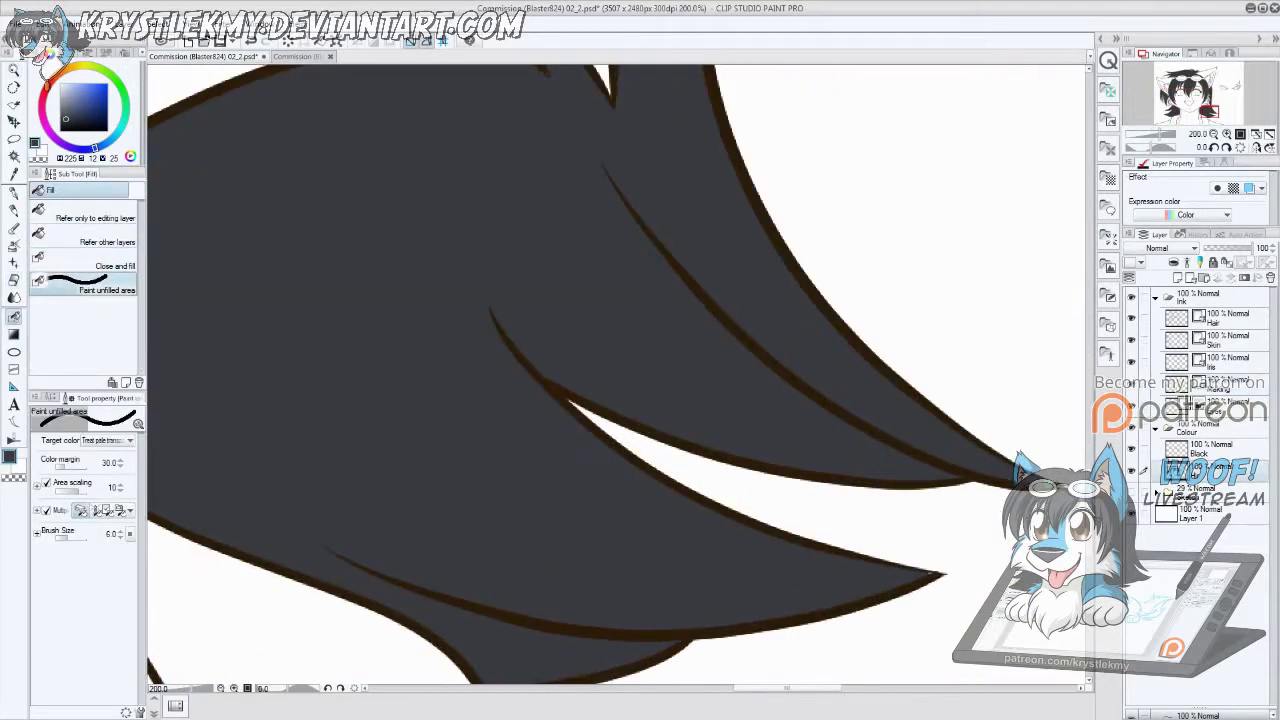
pyautogui.moveTo(900, 540); pyautogui.dragTo(593, 438)
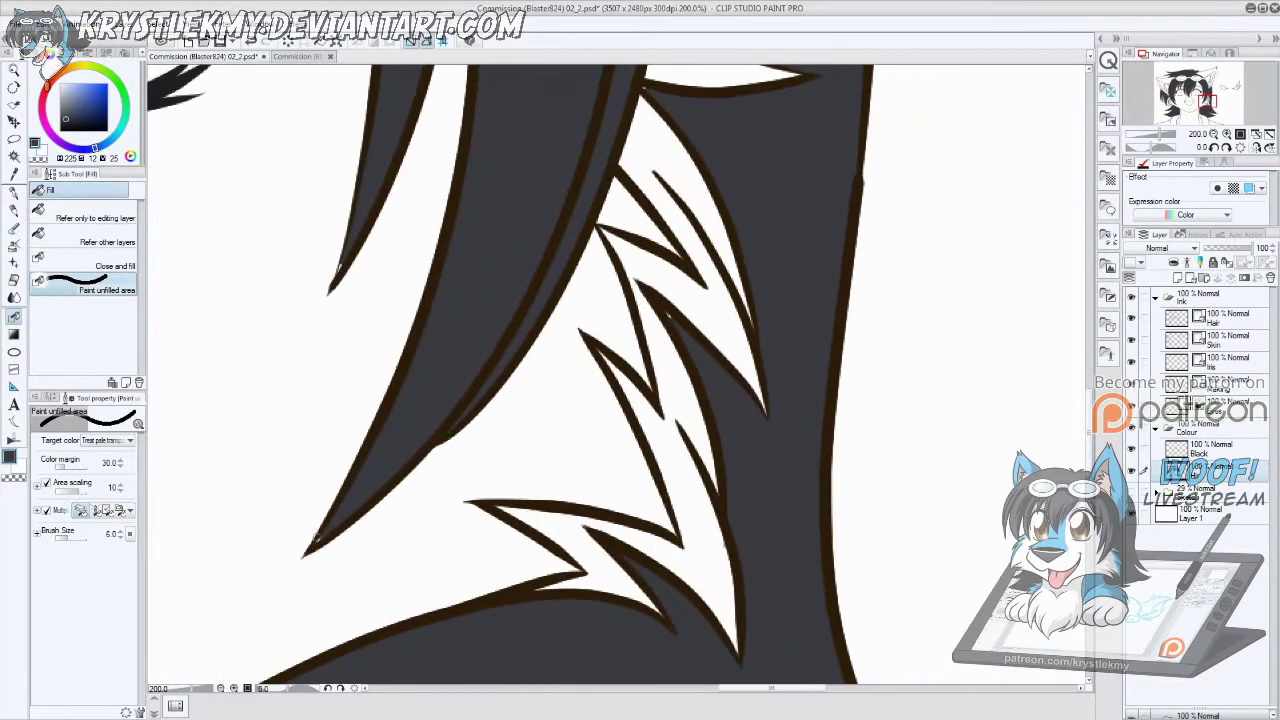
pyautogui.moveTo(668, 325); pyautogui.dragTo(683, 555)
pyautogui.moveTo(833, 298); pyautogui.dragTo(625, 521)
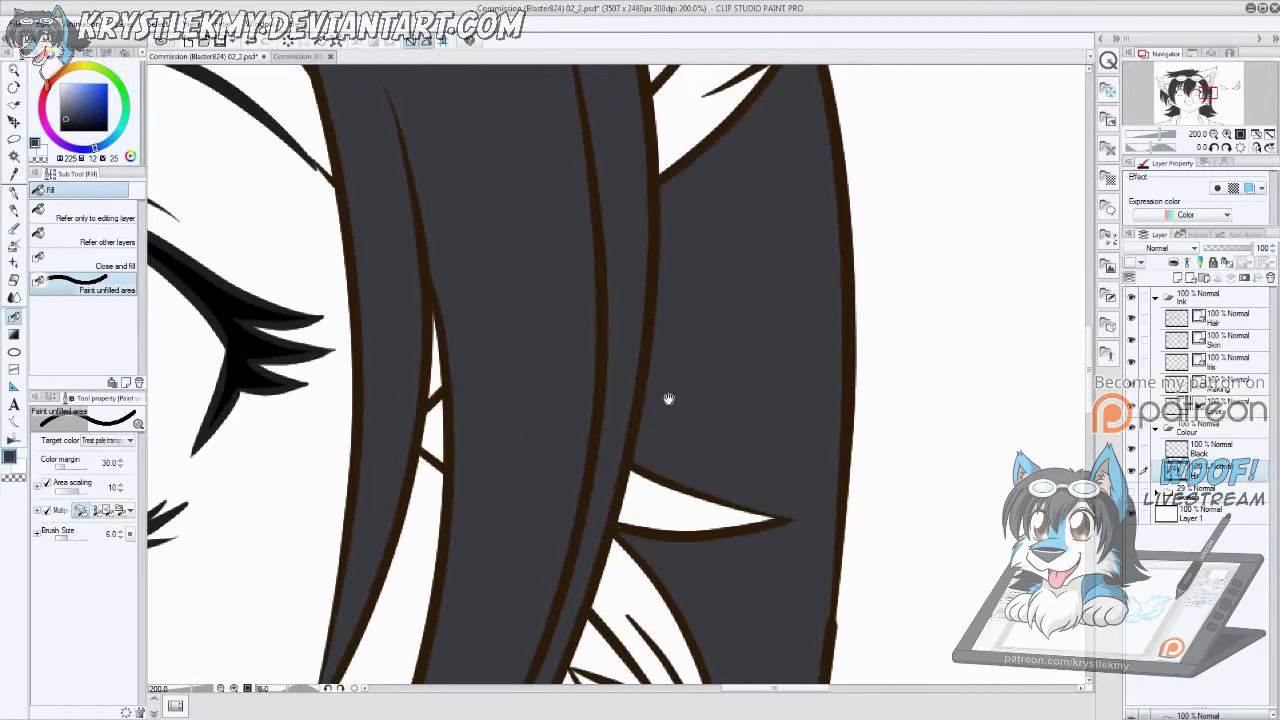
pyautogui.moveTo(666, 397); pyautogui.dragTo(586, 640)
pyautogui.moveTo(730, 270); pyautogui.dragTo(766, 517)
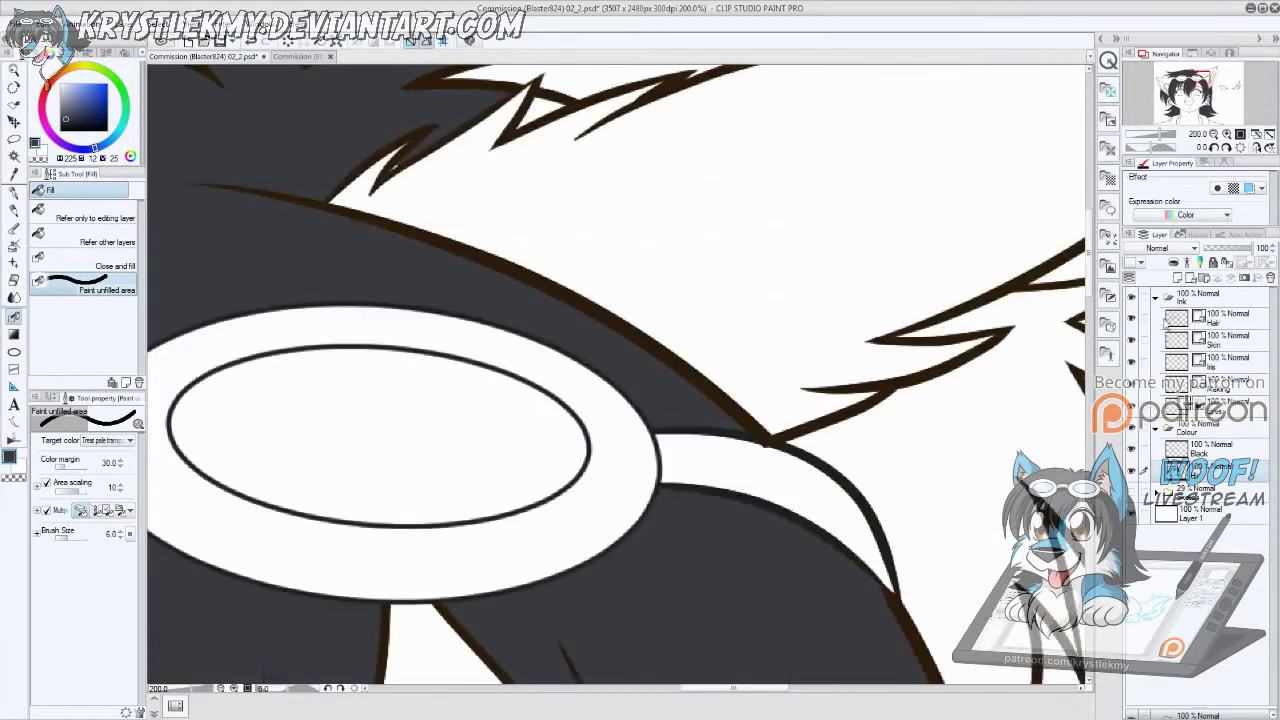
# Step: Erase the hair line's overlap at the right goggle strap on the Hair ink layer and fill the small tuft beside the right ear
pyautogui.press('e')
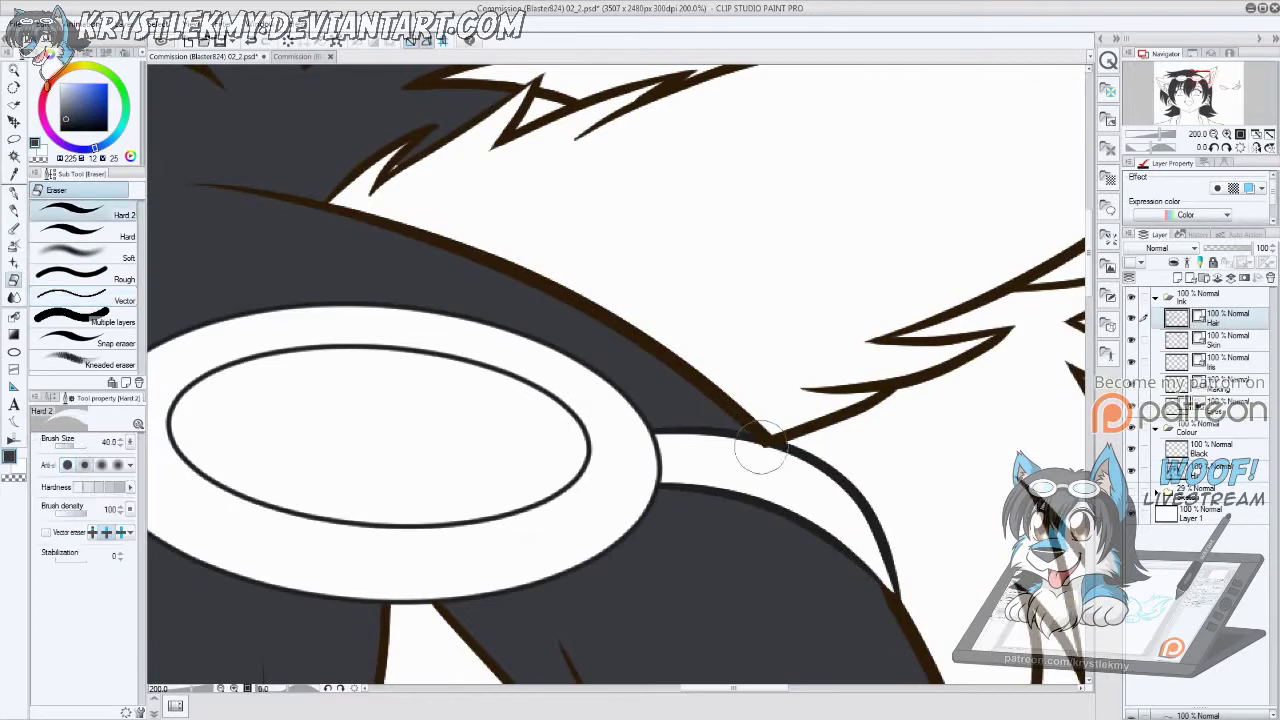
pyautogui.press('g')
pyautogui.moveTo(519, 123); pyautogui.dragTo(722, 298)
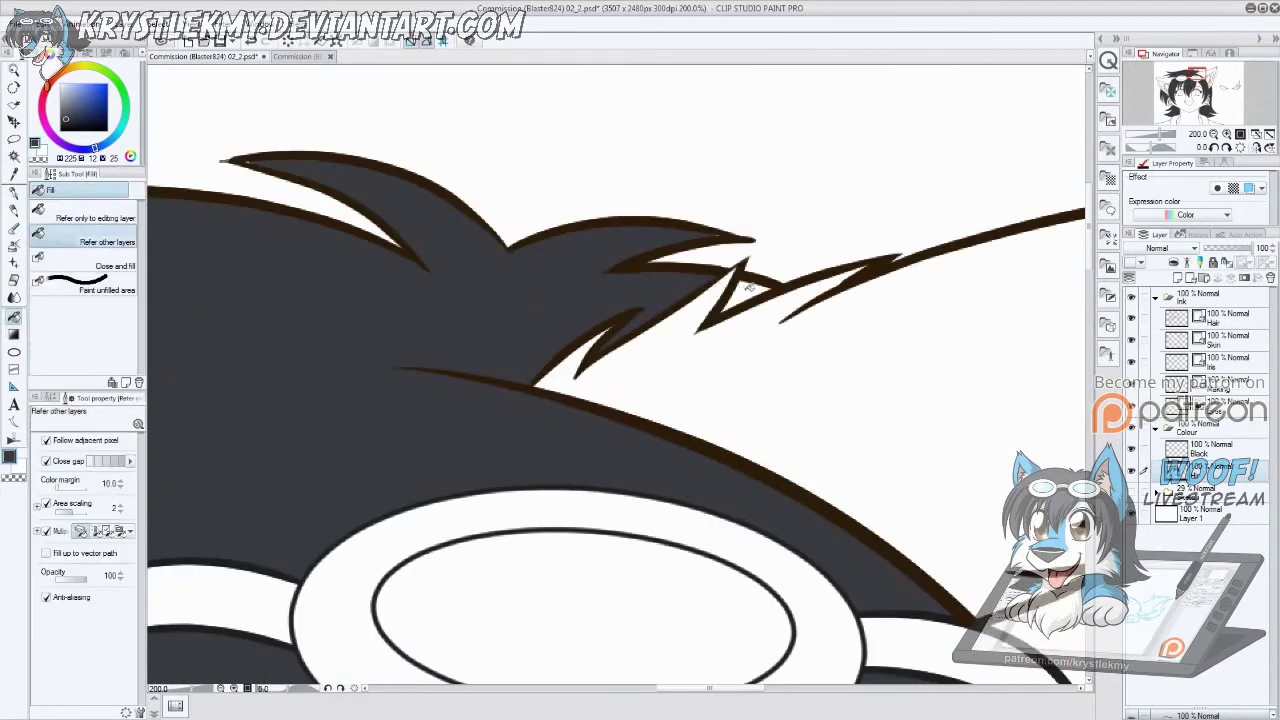
# Step: Paint the tiny gaps in the fringe and around the eyebrows, and erase the excess at the left front strand's tip
pyautogui.moveTo(415, 443); pyautogui.dragTo(592, 263)
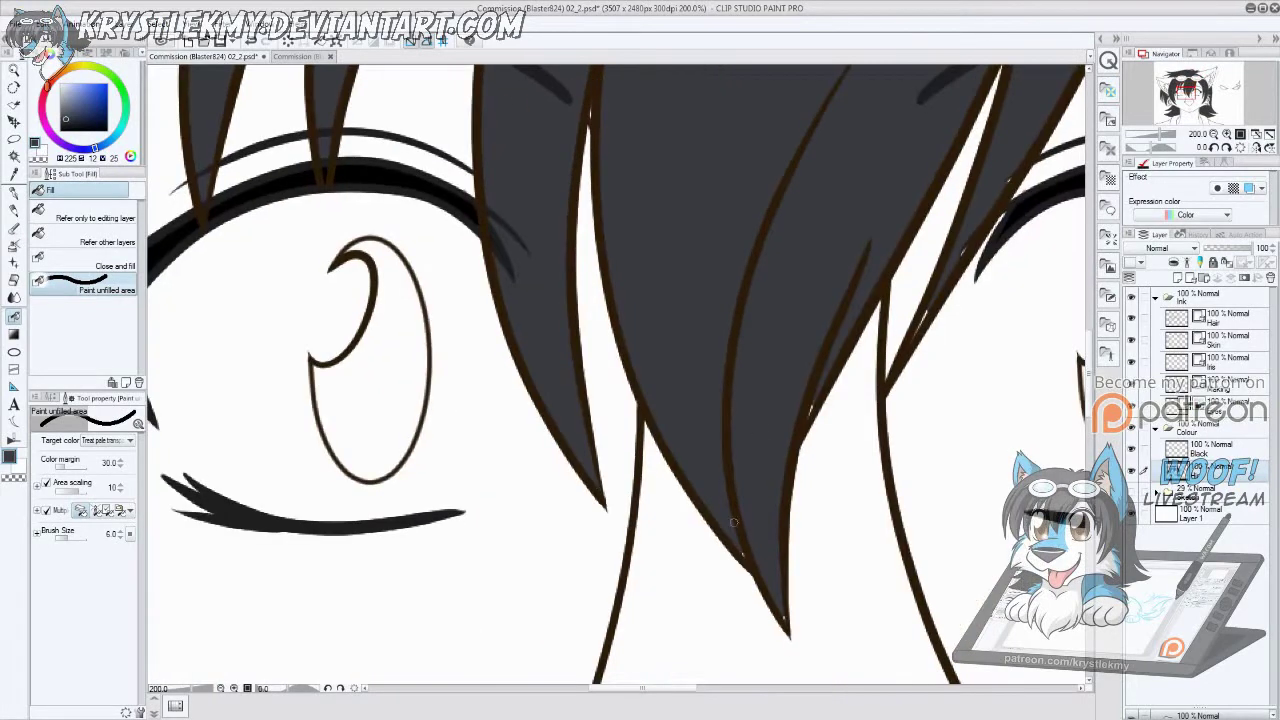
pyautogui.scroll(-5, 997, 195)
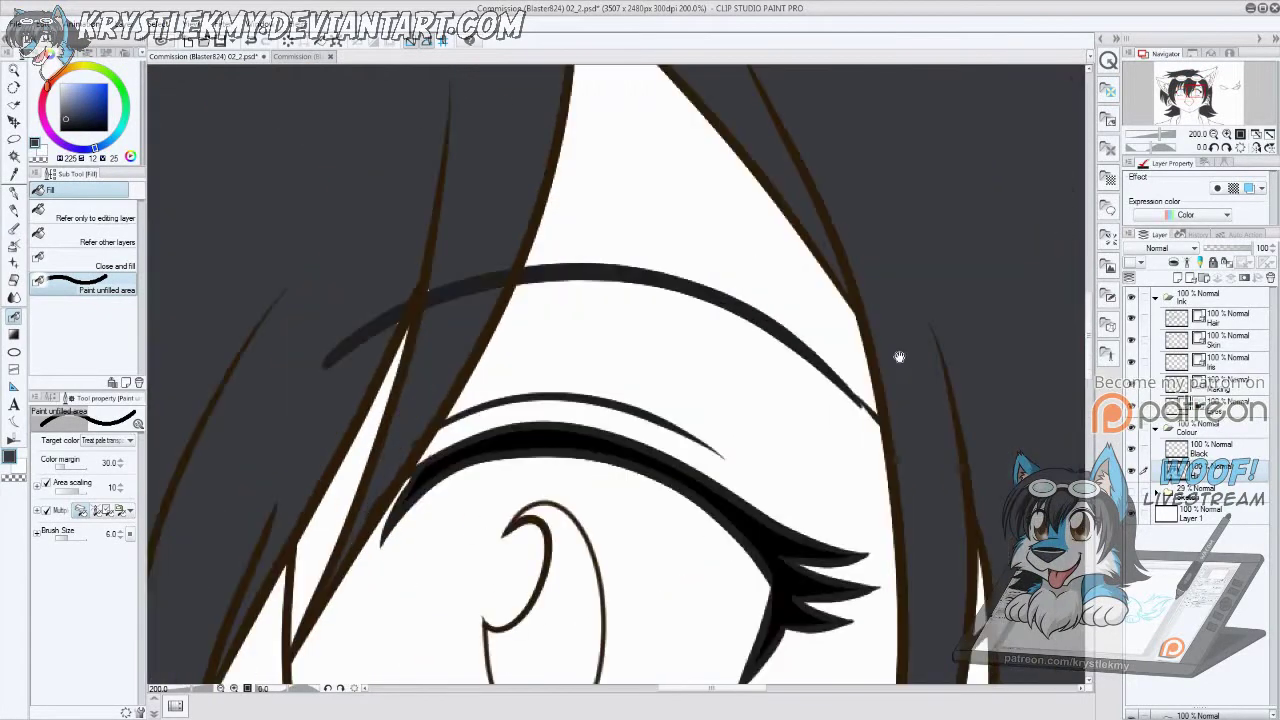
pyautogui.scroll(5, 474, 481)
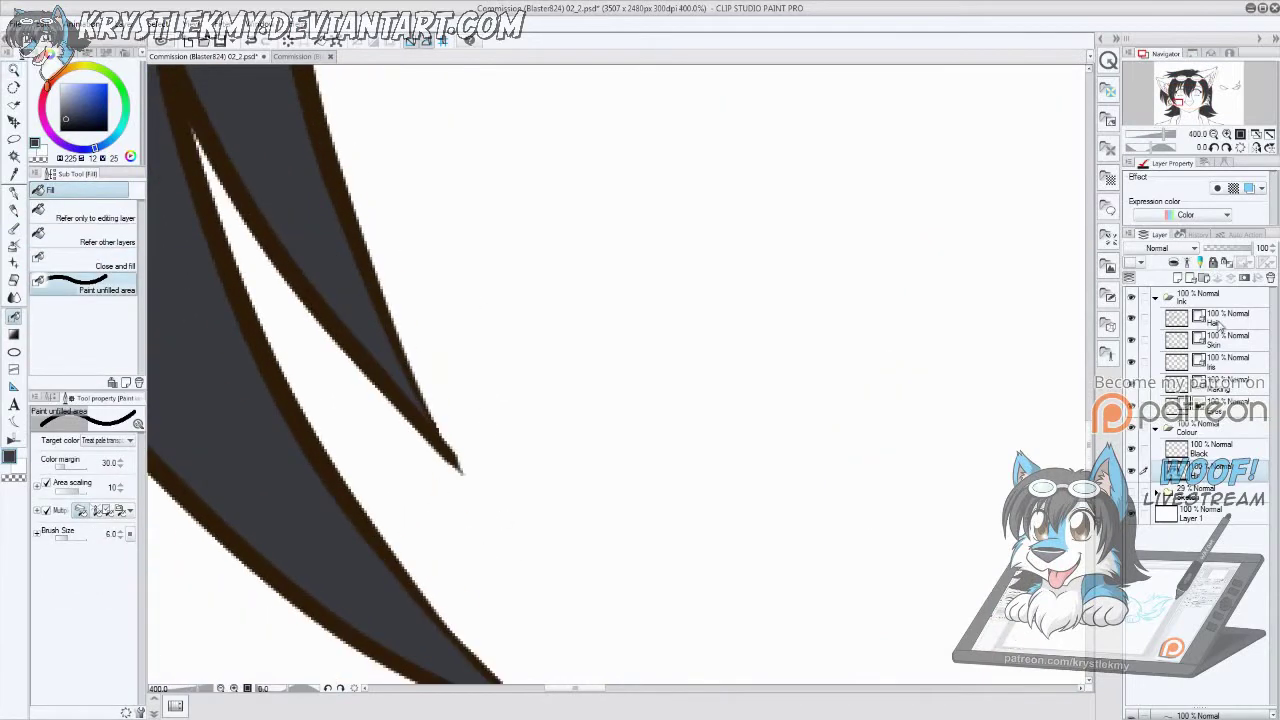
pyautogui.press('e')
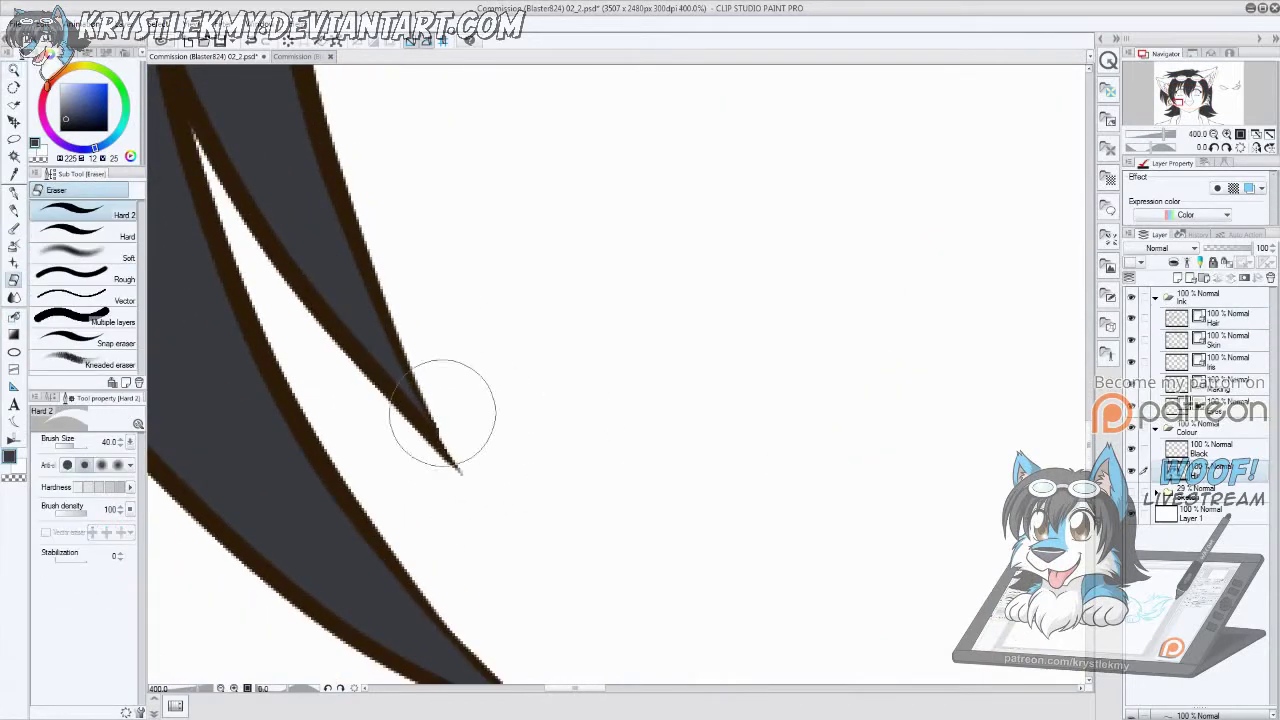
pyautogui.moveTo(443, 409)
pyautogui.mouseDown()
pyautogui.moveTo(551, 291)
pyautogui.moveTo(743, 294)
pyautogui.mouseUp()
pyautogui.press('g')
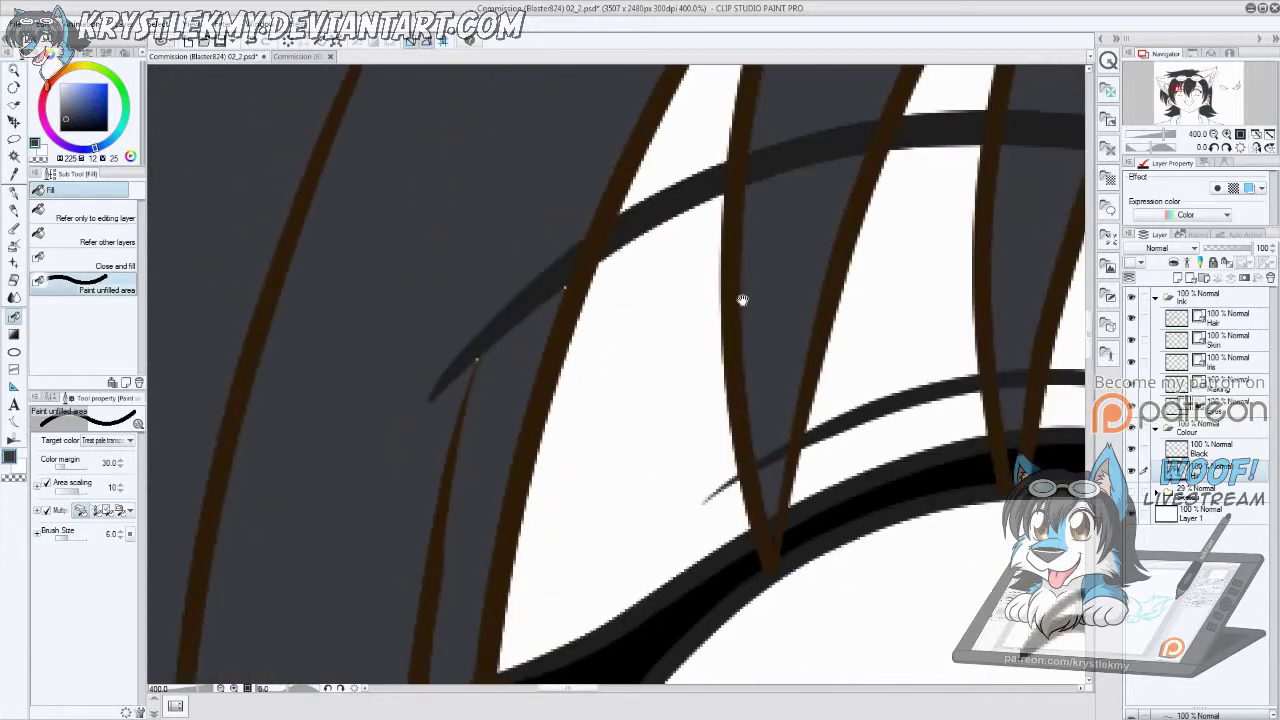
pyautogui.scroll(-2, 537, 569)
pyautogui.scroll(-2, 537, 570)
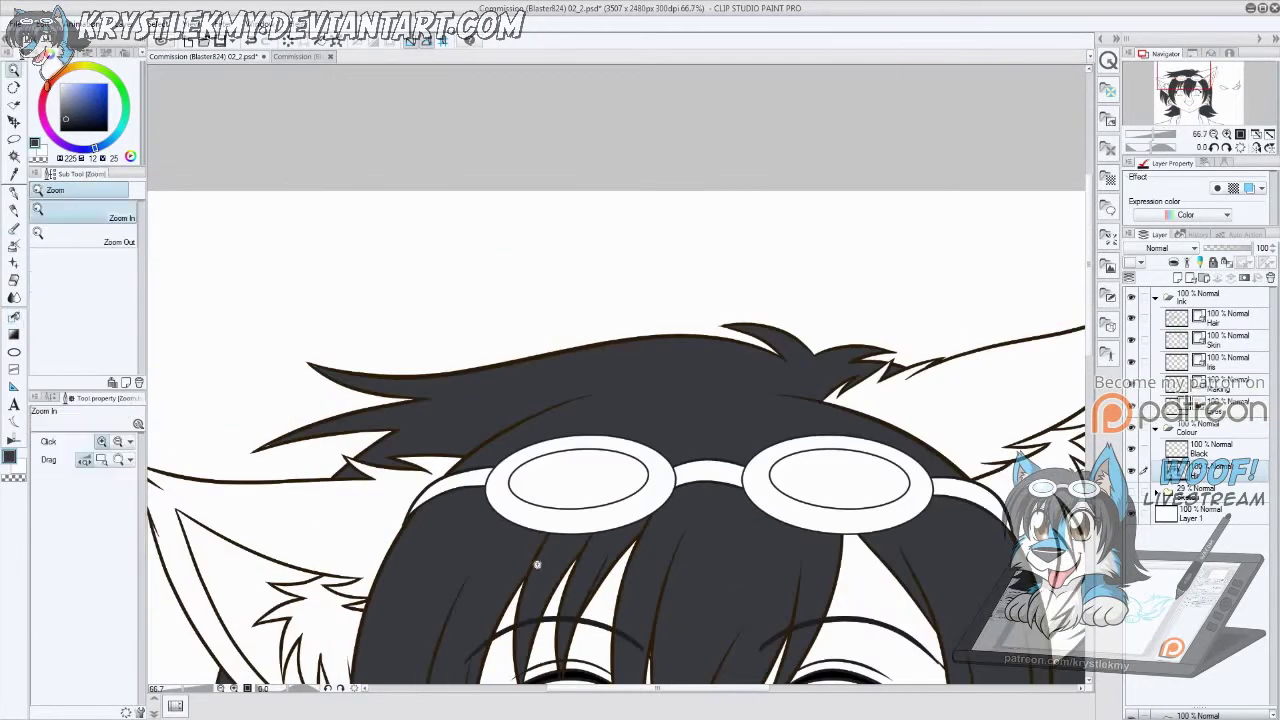
# Step: Fill the remaining gaps in the hair tufts at the upper left of the head with the dark hair colour
pyautogui.scroll(3, 430, 340)
pyautogui.press('g')
pyautogui.press('g')
pyautogui.scroll(1, 430, 340)
pyautogui.moveTo(430, 340); pyautogui.dragTo(832, 594)
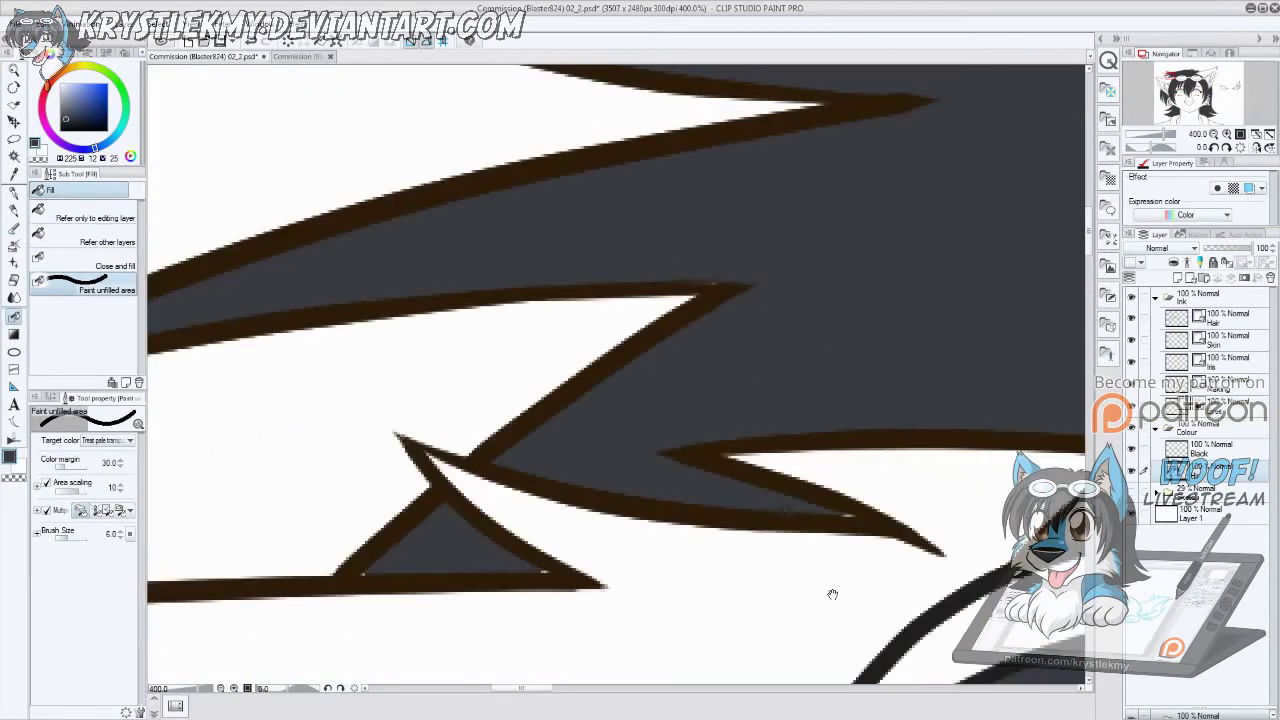
pyautogui.moveTo(845, 521); pyautogui.dragTo(400, 663)
pyautogui.scroll(-5, 400, 663)
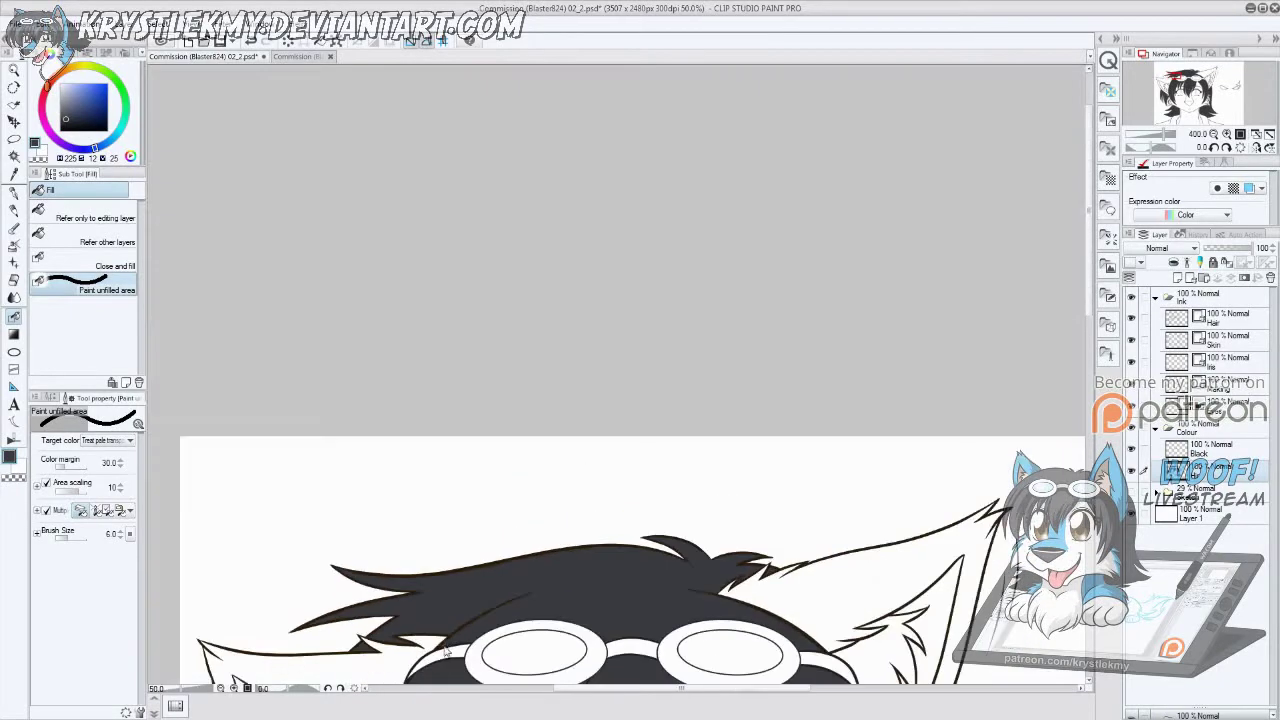
pyautogui.moveTo(700, 560); pyautogui.dragTo(691, 133)
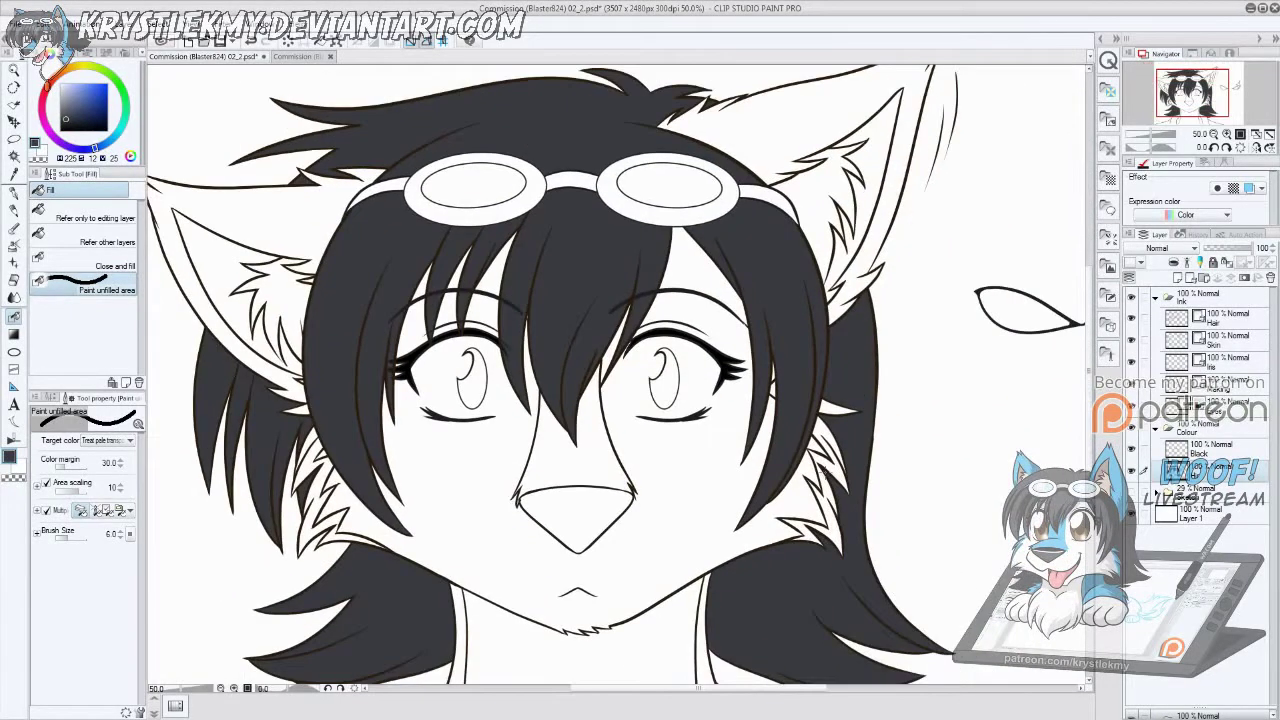
# Step: Sample the light blue fur colour from the finished drawing and add a new colour layer beneath the hair layer in the line art
pyautogui.click(300, 56)
pyautogui.press('i')
pyautogui.click(571, 314)
pyautogui.click(200, 56)
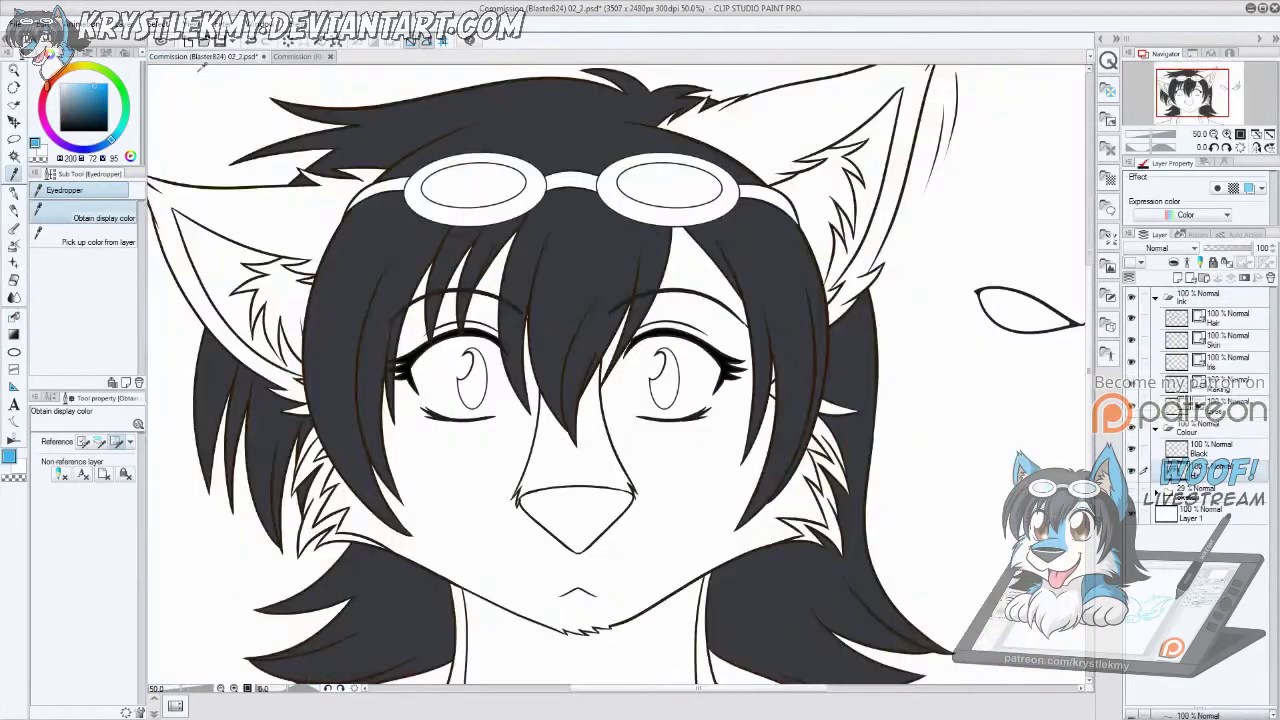
pyautogui.click(1181, 279)
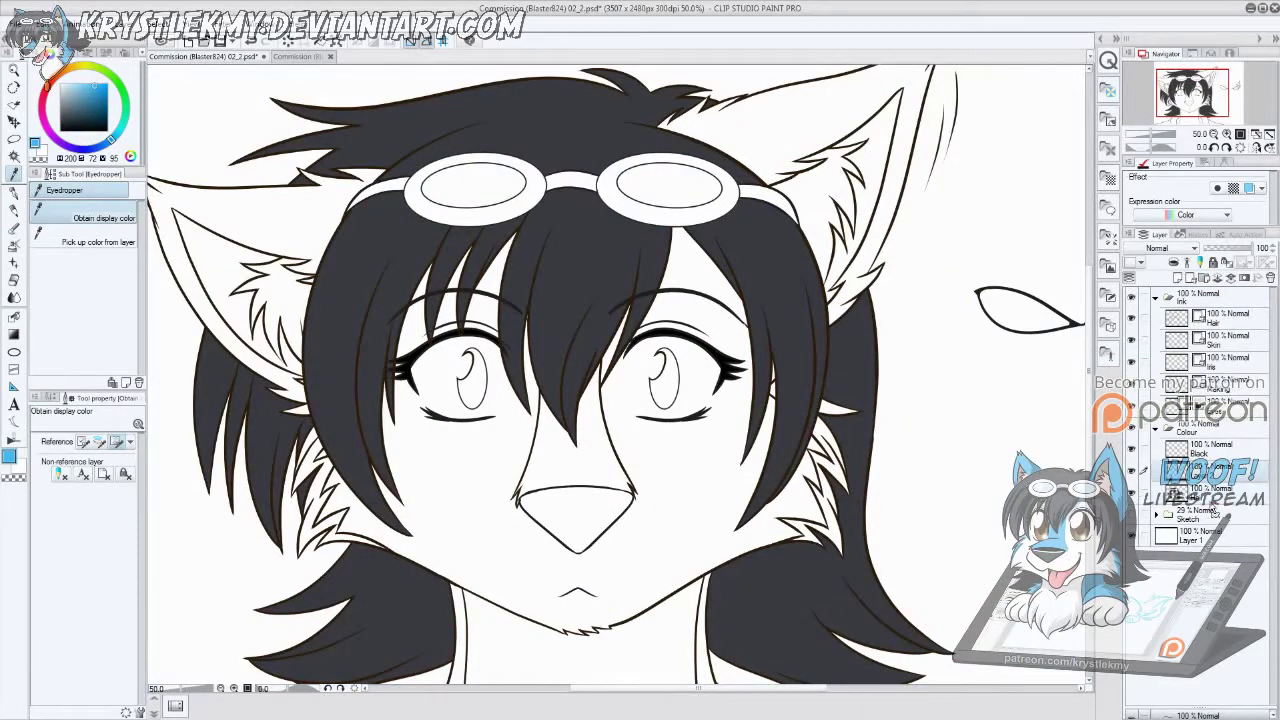
# Step: Fill the muzzle bridge, left ear, cheek tufts and forehead between the hair strands with the light blue
pyautogui.press('g')
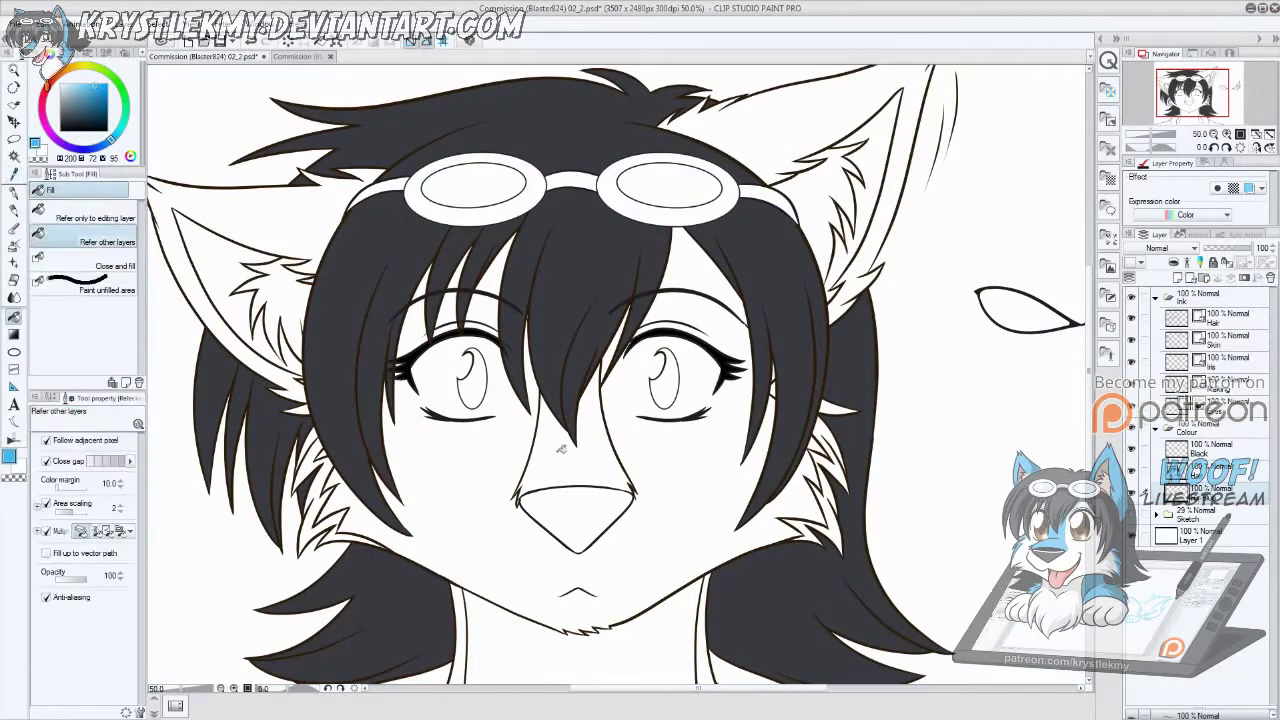
pyautogui.click(557, 416)
pyautogui.click(358, 203)
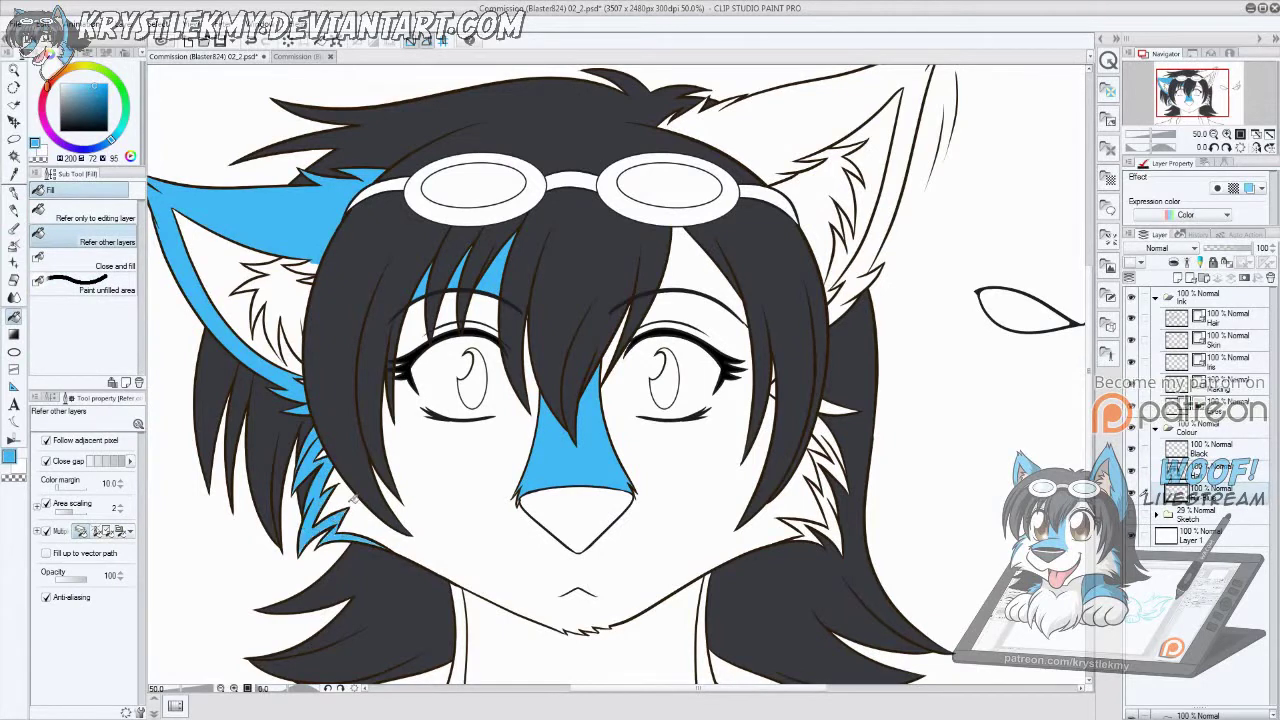
pyautogui.click(836, 490)
pyautogui.press('e')
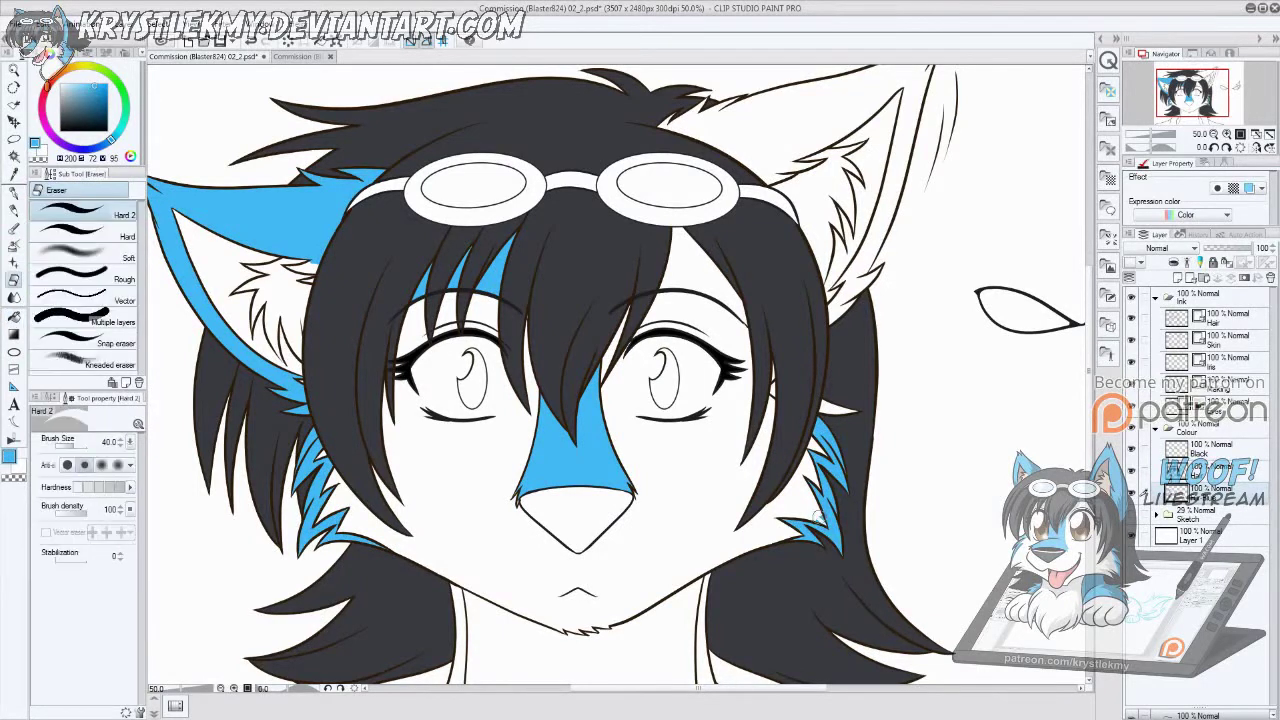
pyautogui.press('g')
pyautogui.click(705, 277)
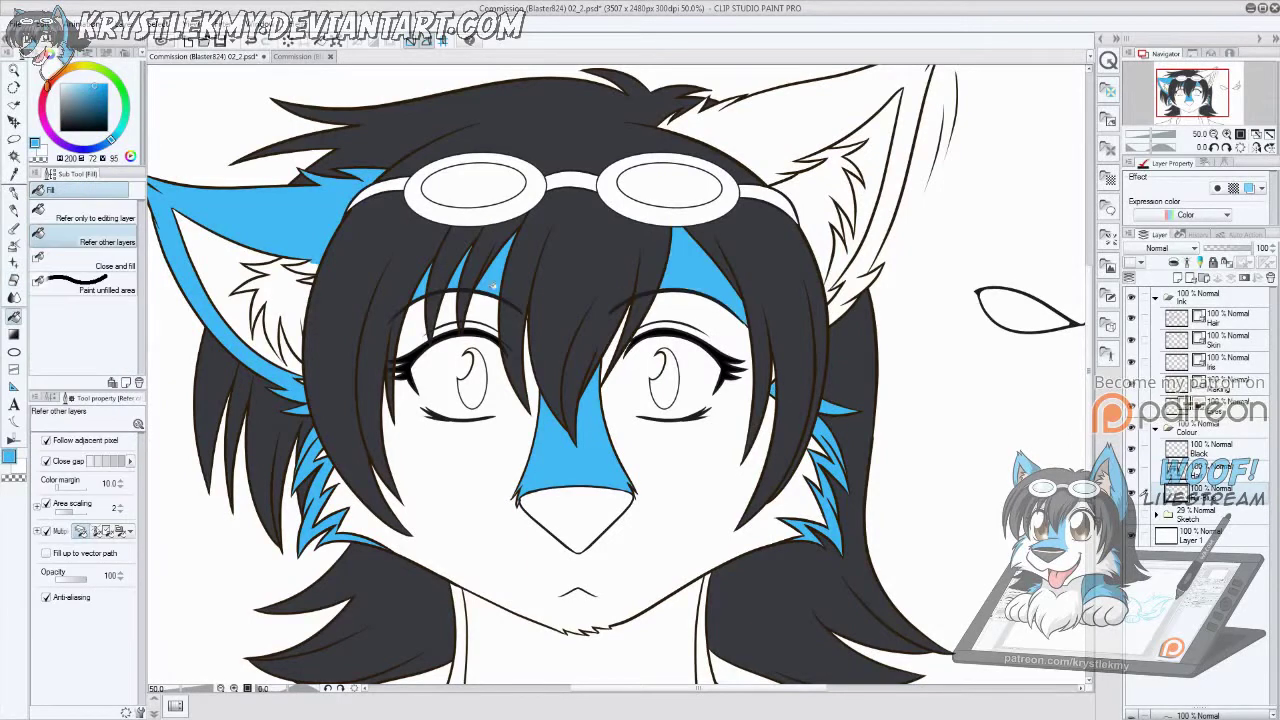
# Step: Fill the right ear and both neck markings with the light blue, and tint the marking lines the same blue with a layer colour
pyautogui.scroll(3, 705, 277)
pyautogui.click(790, 440)
pyautogui.scroll(-5, 684, 435)
pyautogui.click(477, 483)
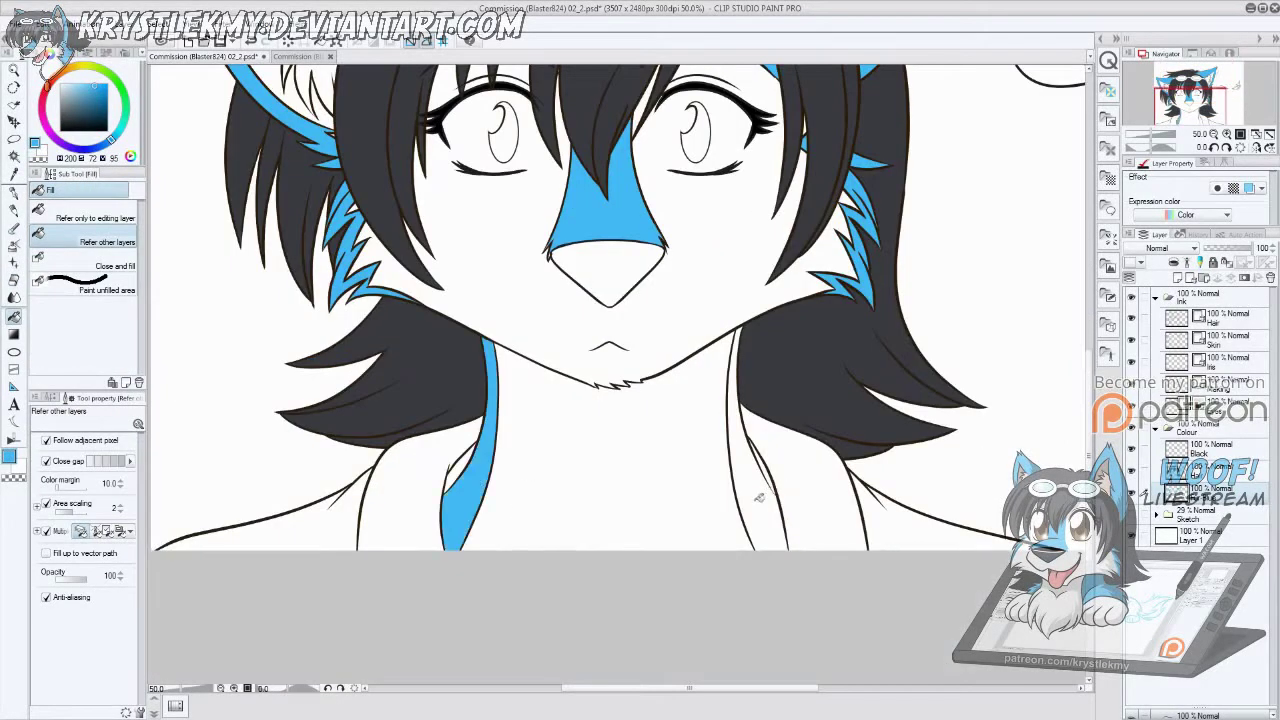
pyautogui.click(760, 498)
pyautogui.scroll(3, 780, 440)
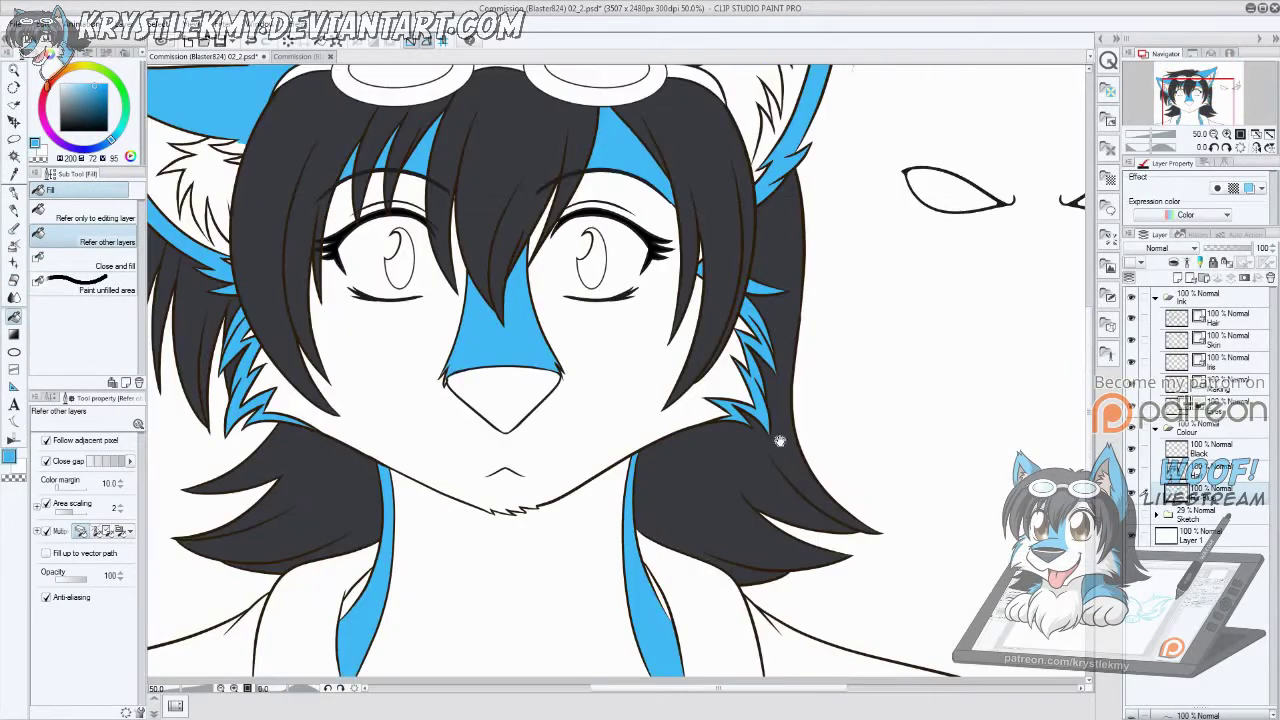
pyautogui.click(1249, 188)
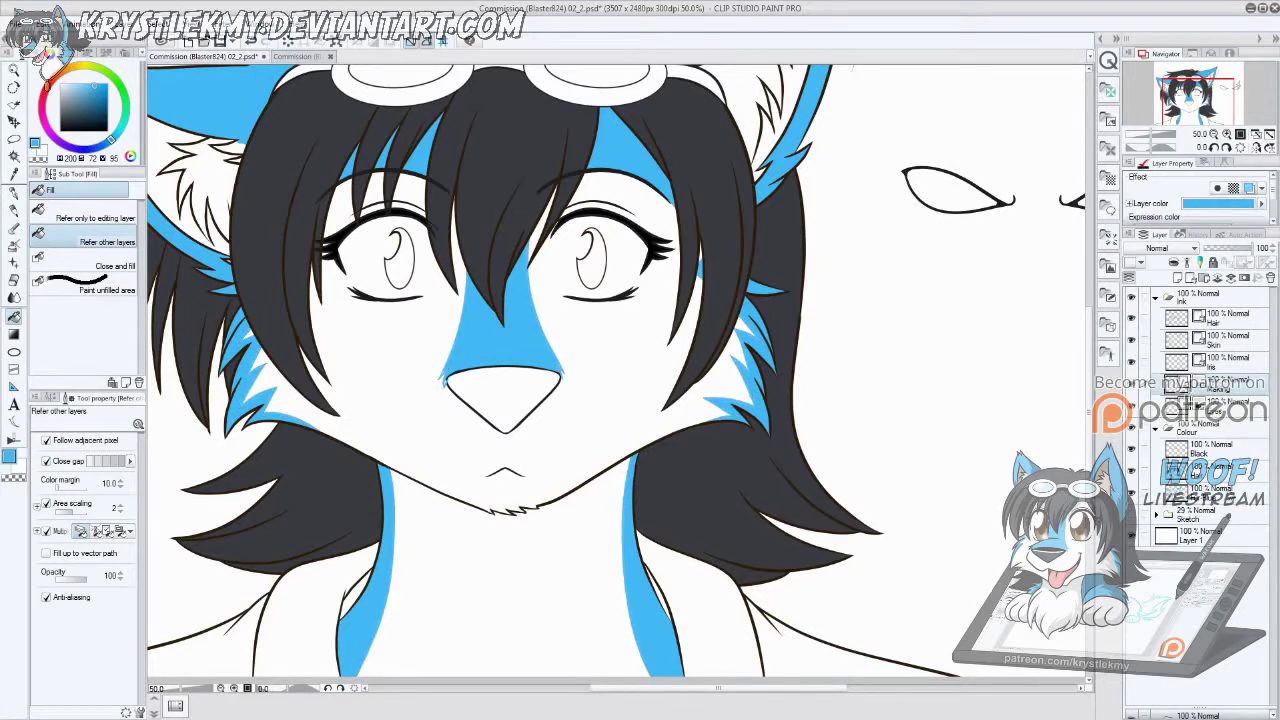
# Step: Draw a short line closing the fur tuft beside the left neck marking on the Skin ink layer and trim its overshooting ends
pyautogui.scroll(-5, 700, 630)
pyautogui.press('p')
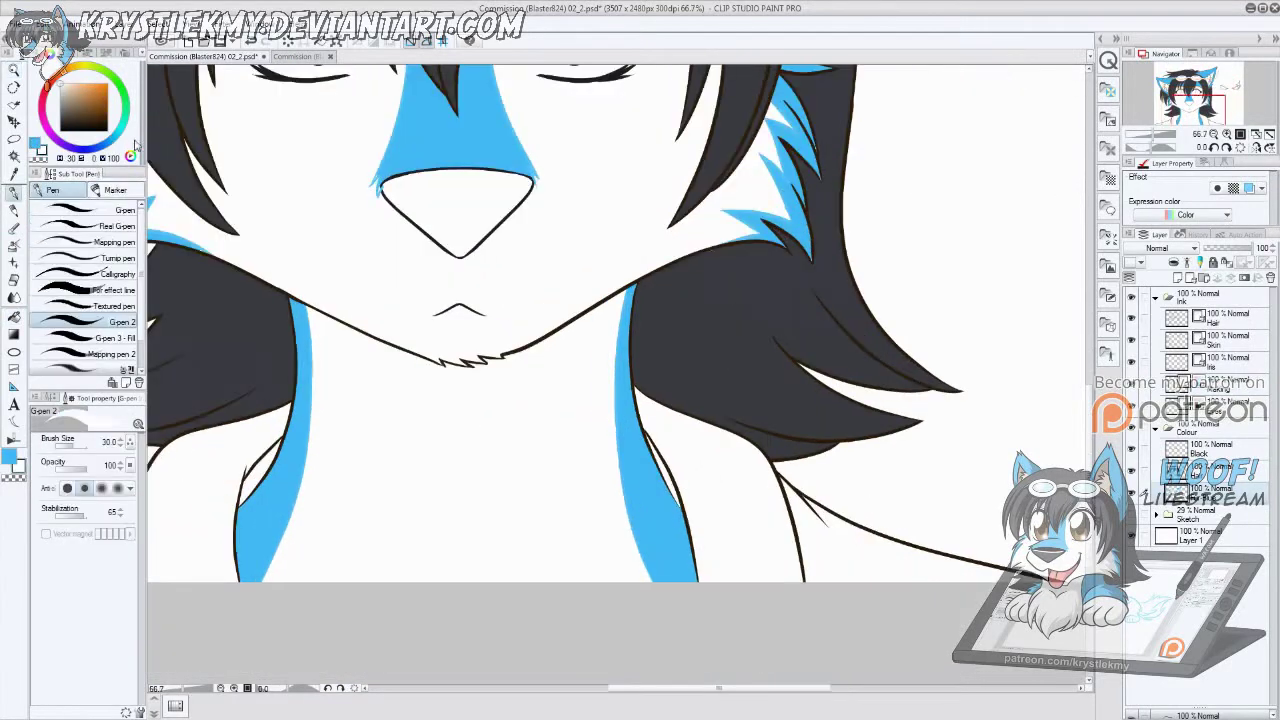
pyautogui.click(1220, 340)
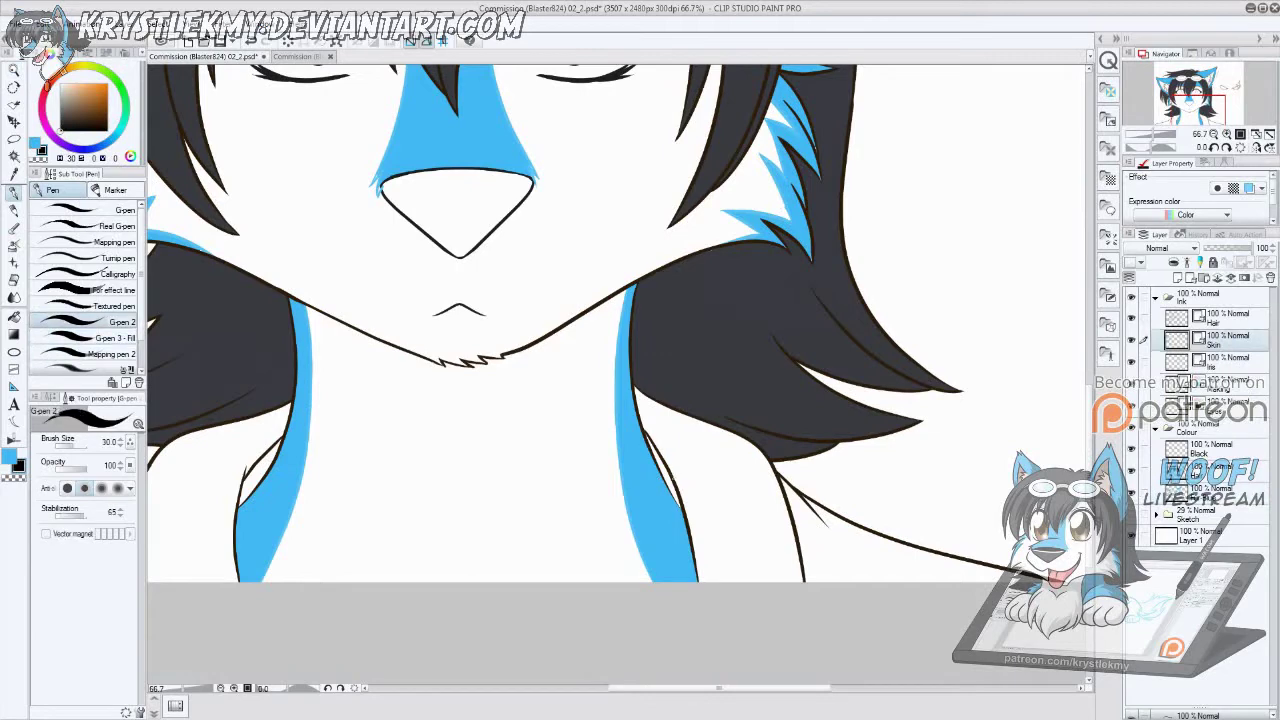
pyautogui.scroll(2, 487, 466)
pyautogui.press('e')
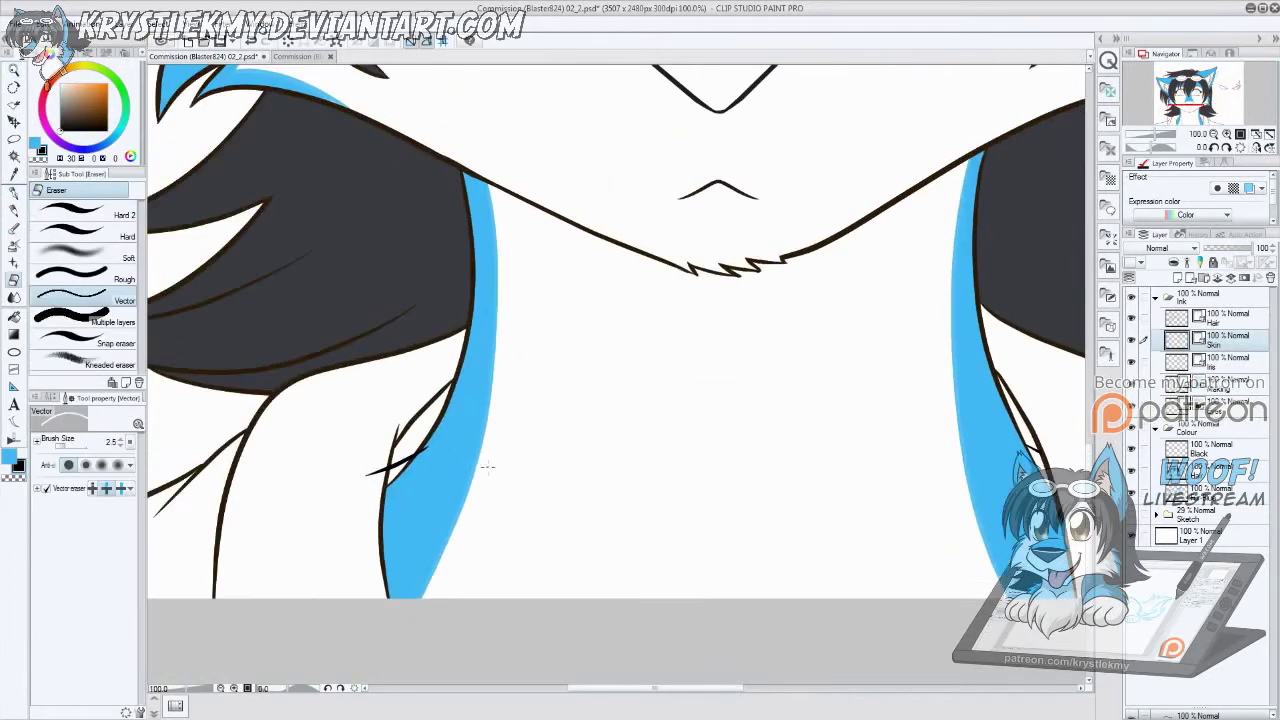
# Step: Resample the light blue and fill the closed gap beside the left neck marking on the blue fur layer
pyautogui.press('g')
pyautogui.press('g')
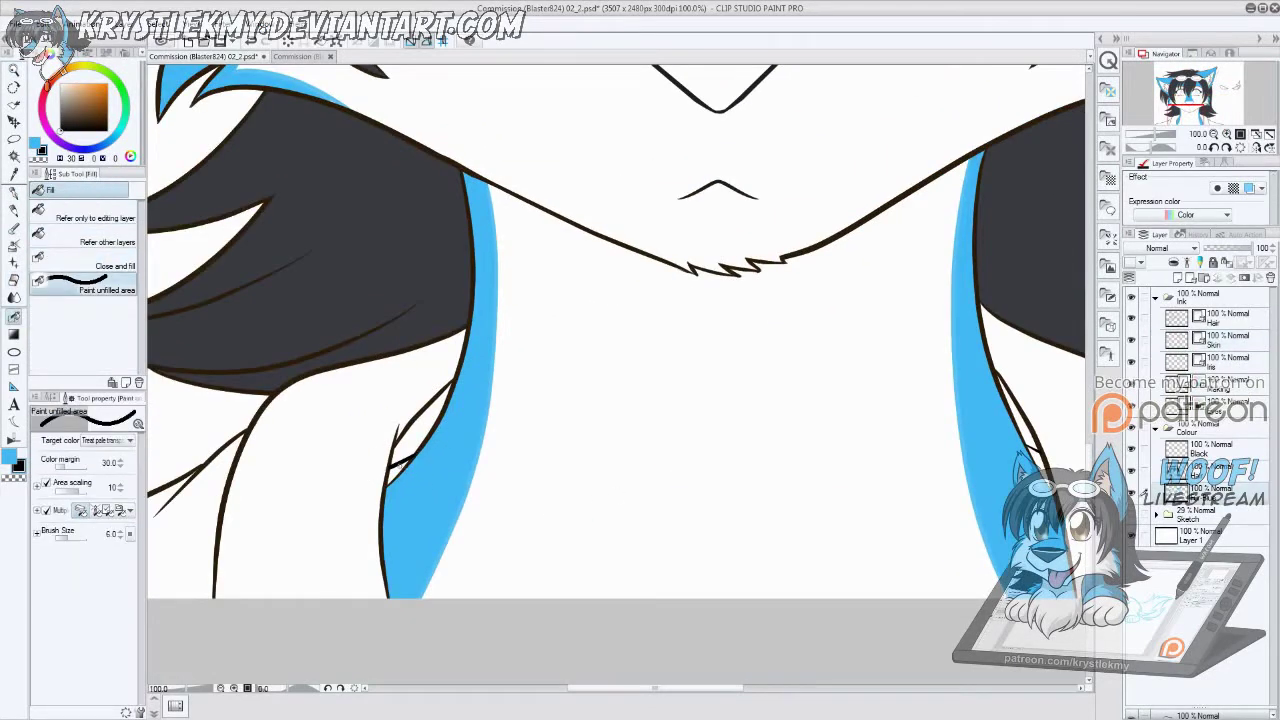
pyautogui.keyDown('alt'); pyautogui.click(396, 466); pyautogui.keyUp('alt')
pyautogui.hscroll(3, 885, 458)
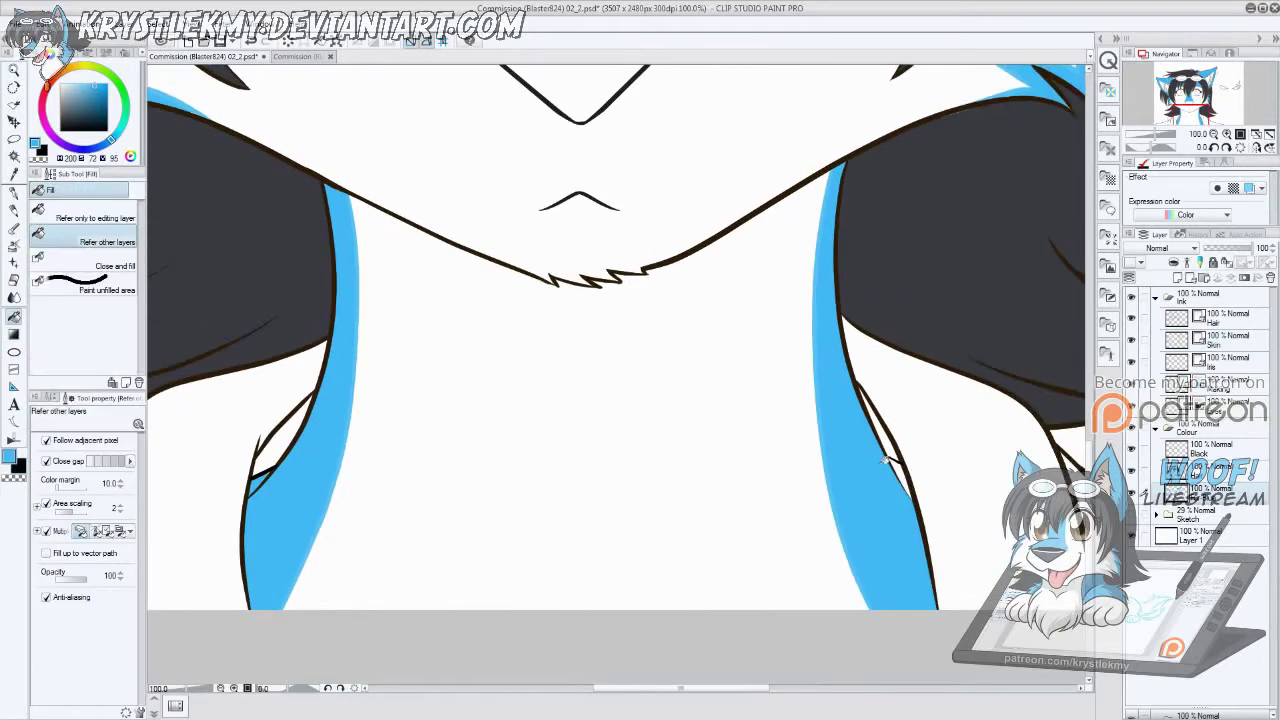
# Step: Touch up unfilled light blue gaps along both neck markings with Paint unfilled area
pyautogui.scroll(4, 327, 511)
pyautogui.click(90, 282)
pyautogui.hscroll(10, 357, 477)
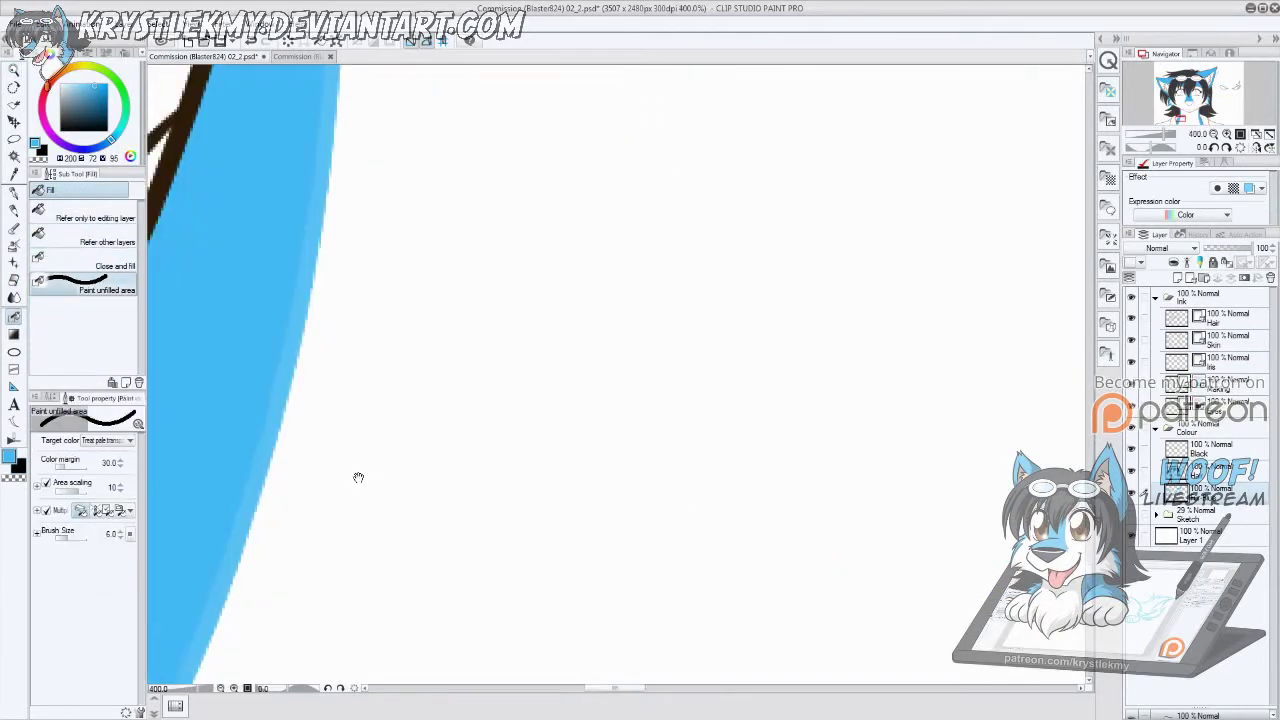
pyautogui.hscroll(5, 457, 445)
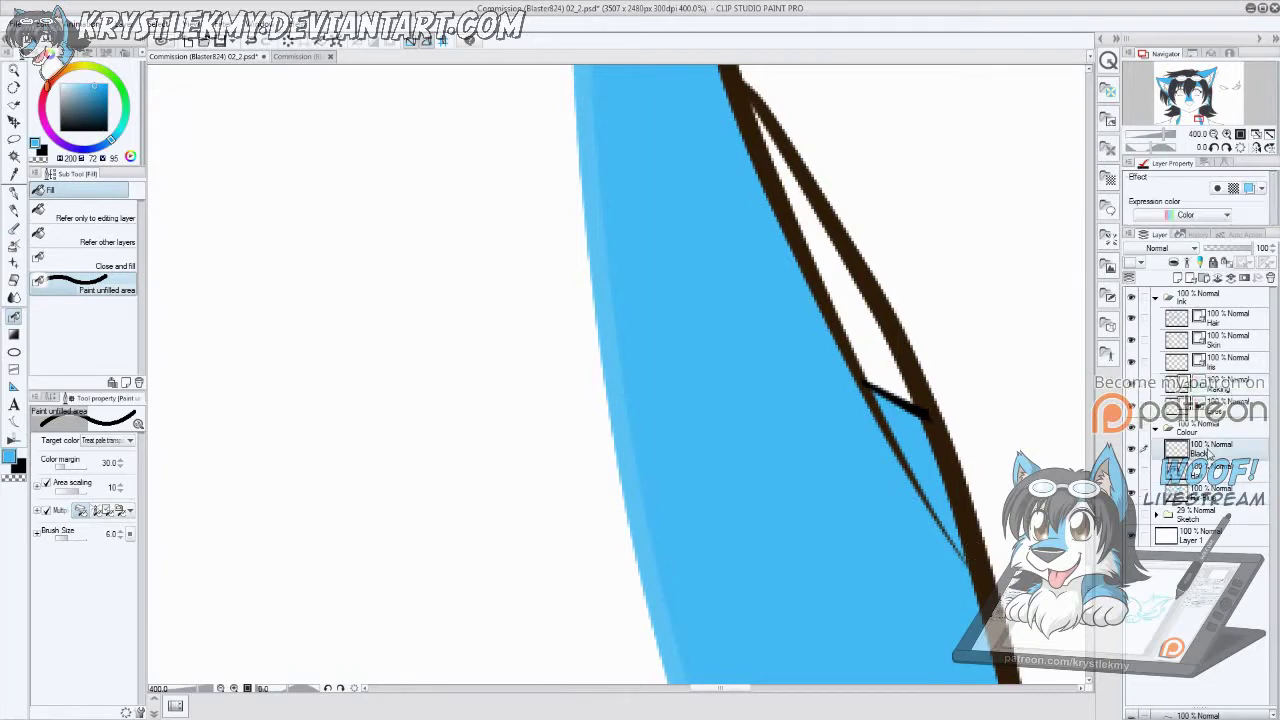
pyautogui.scroll(-5, 758, 410)
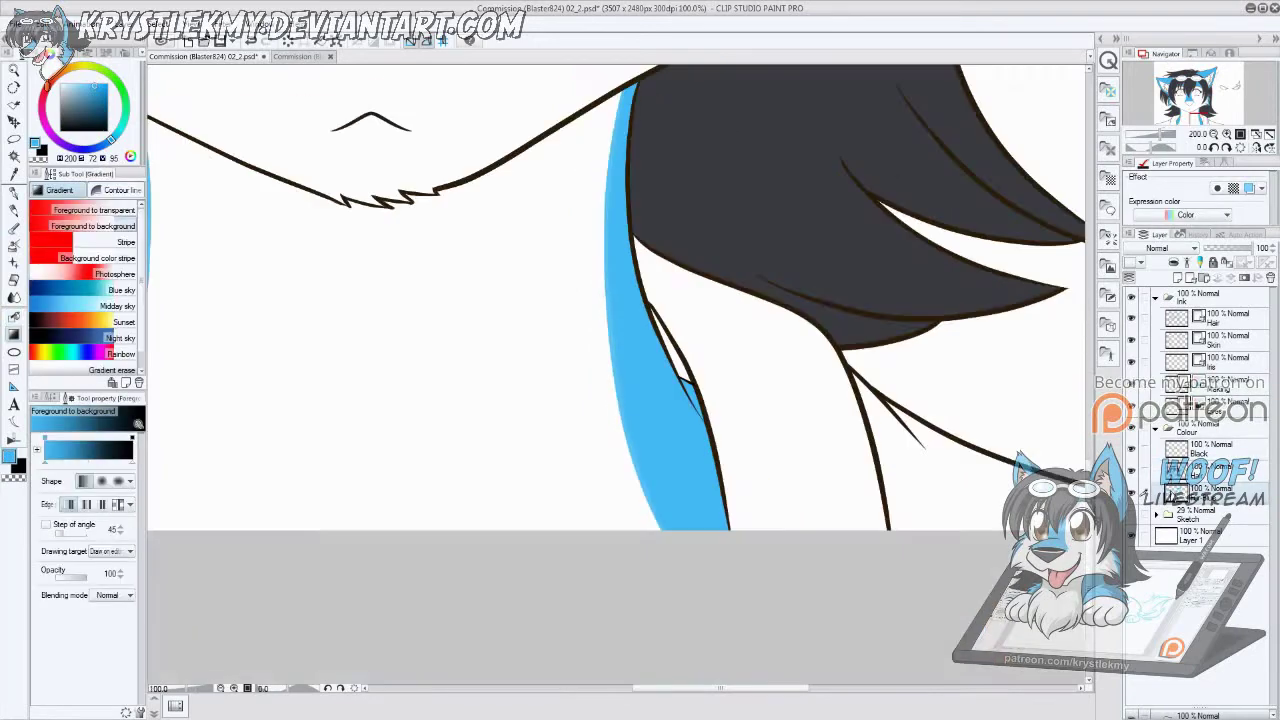
pyautogui.scroll(1, 758, 410)
pyautogui.scroll(4, 758, 410)
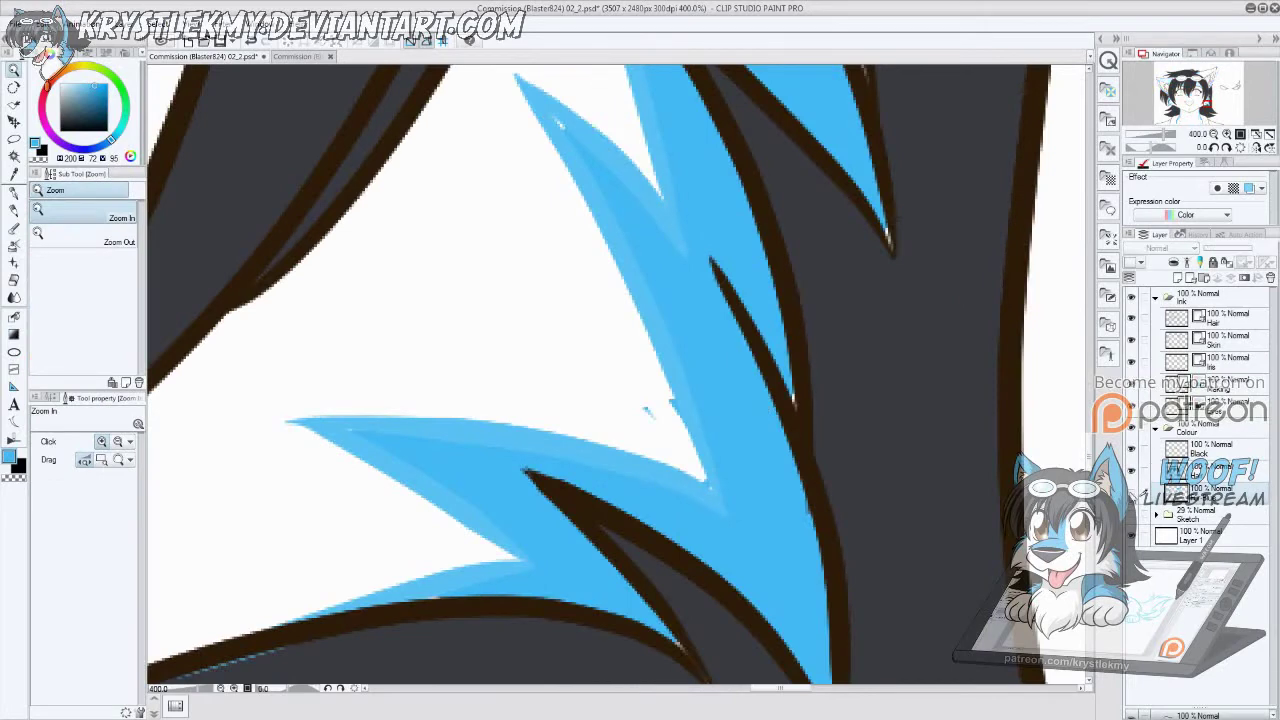
pyautogui.press('g')
pyautogui.click(1249, 188)
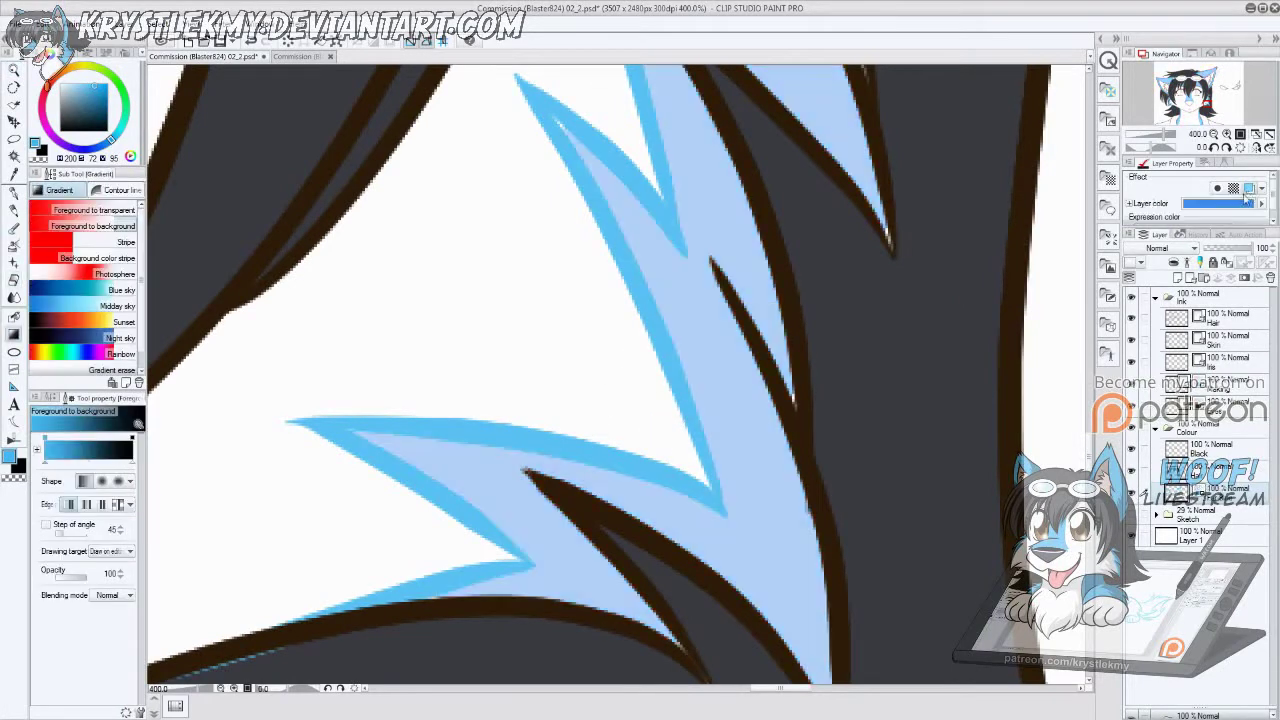
pyautogui.click(1249, 188)
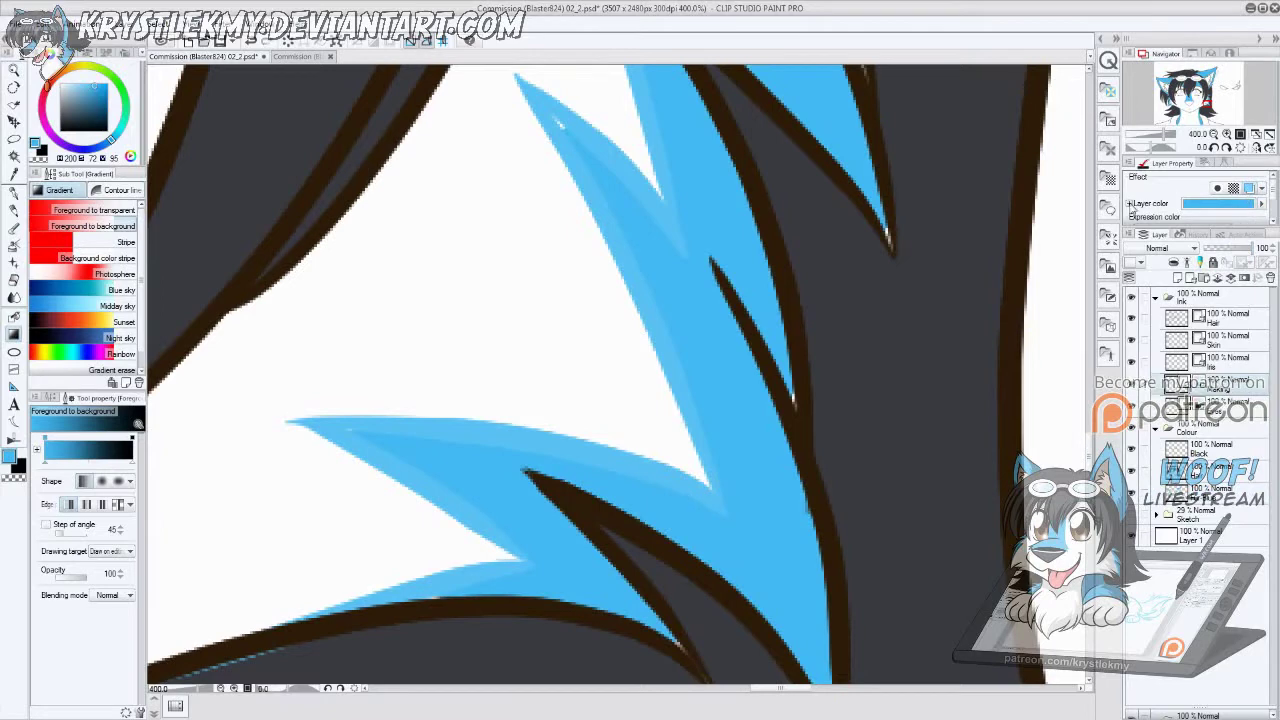
pyautogui.click(1249, 190)
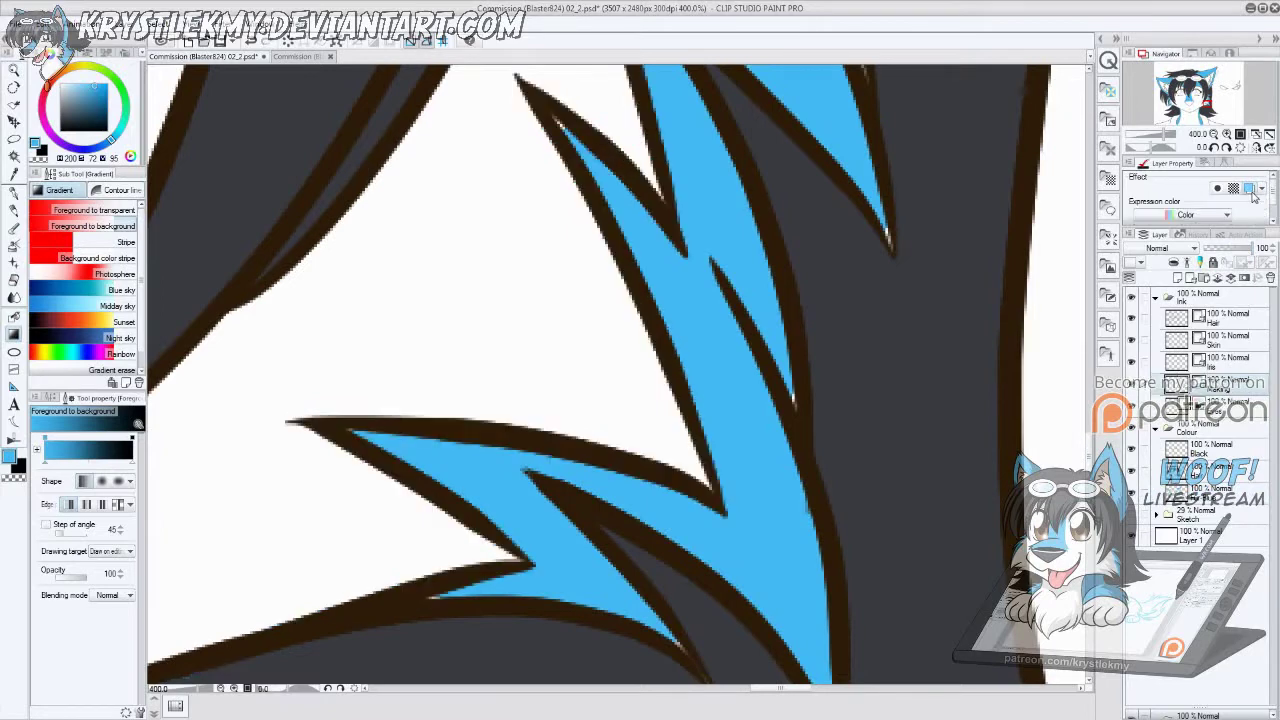
pyautogui.click(1249, 190)
pyautogui.click(1200, 400)
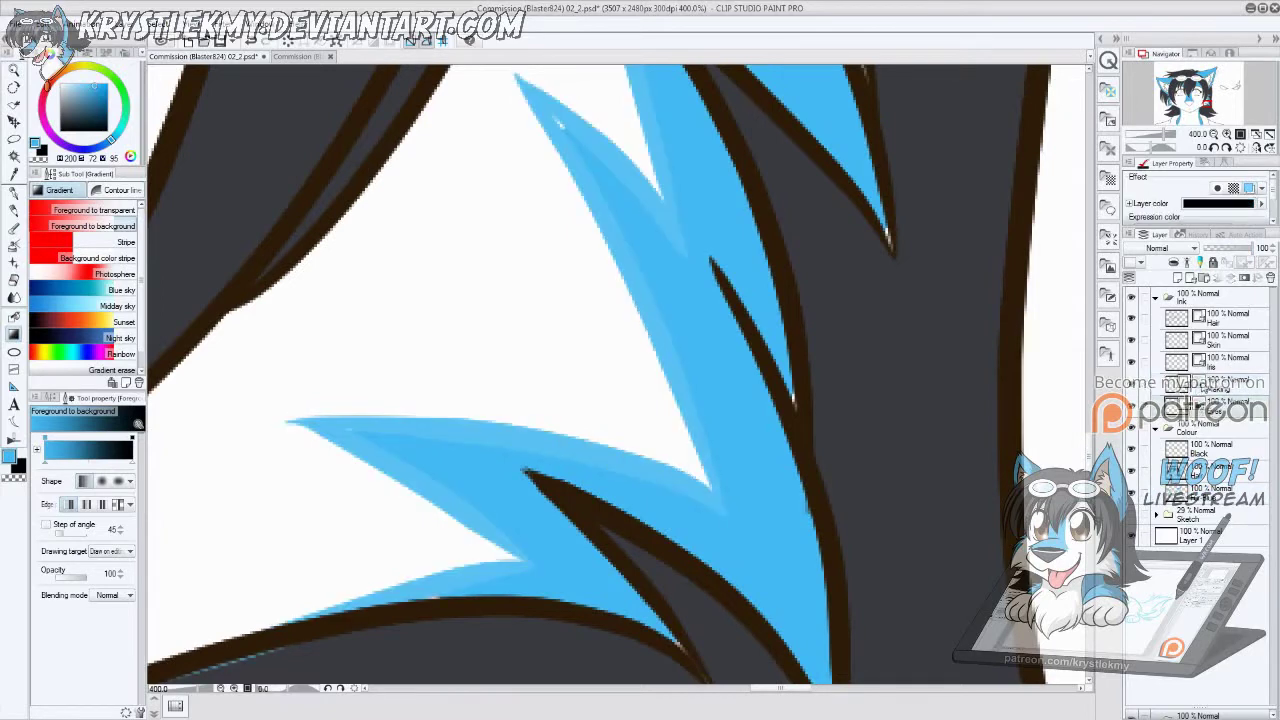
pyautogui.click(1210, 400)
# Step: Clean up the right cheek tufts on the blue fur layer, painting unfilled specks and erasing the stray blue sliver over the hair
pyautogui.click(1174, 490)
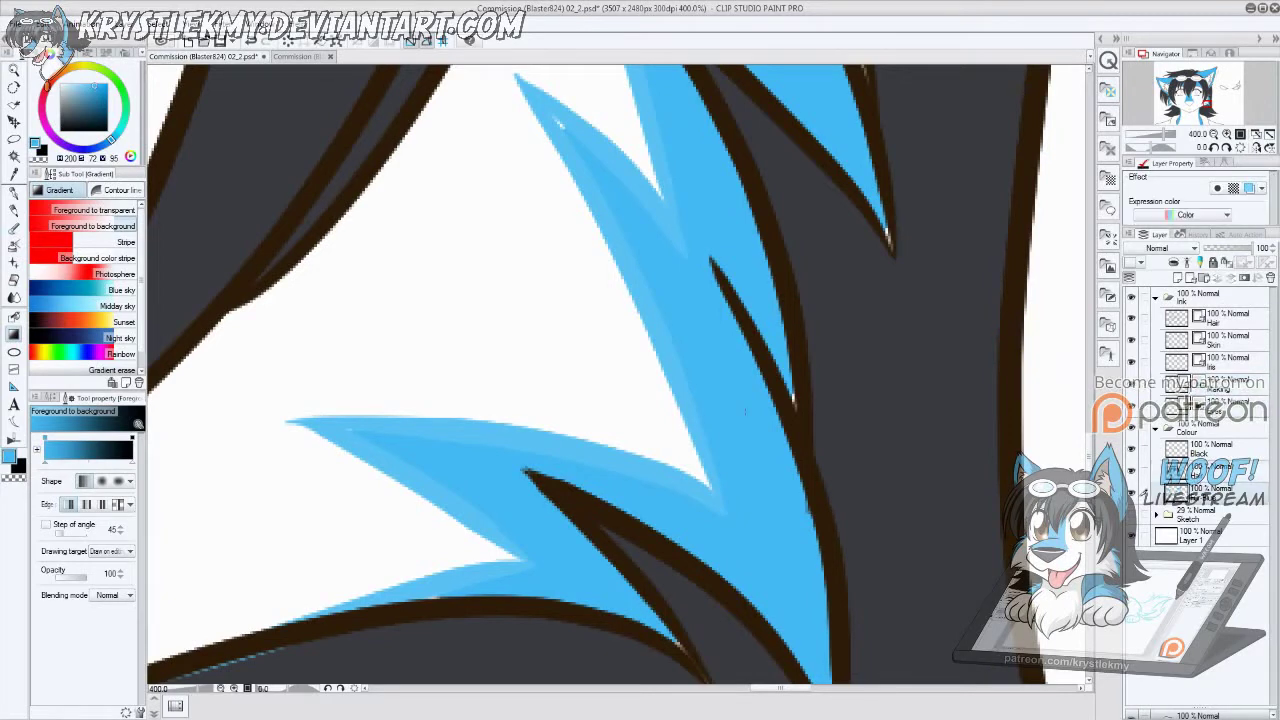
pyautogui.press('g')
pyautogui.moveTo(853, 317); pyautogui.dragTo(843, 455)
pyautogui.moveTo(875, 343); pyautogui.dragTo(830, 400)
pyautogui.press('e')
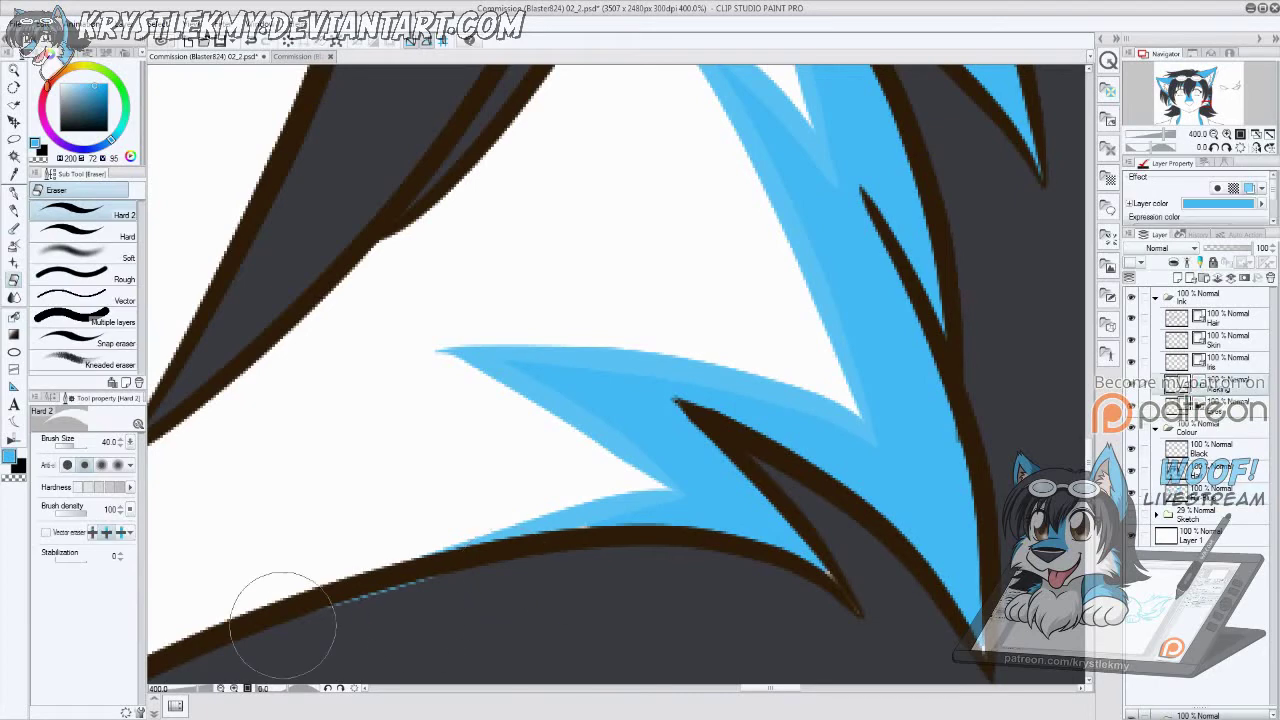
pyautogui.press('g')
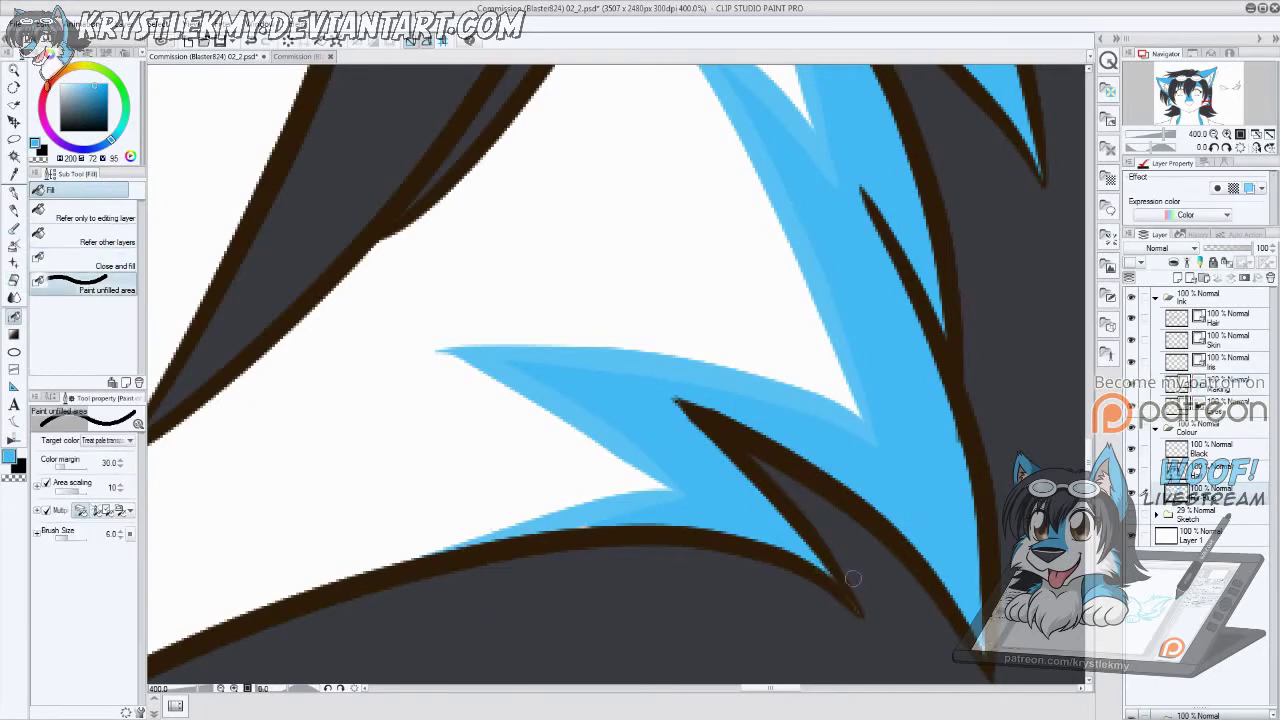
pyautogui.moveTo(853, 578)
pyautogui.mouseDown()
pyautogui.moveTo(826, 531)
pyautogui.moveTo(729, 457)
pyautogui.moveTo(400, 457)
pyautogui.moveTo(686, 415)
pyautogui.mouseUp()
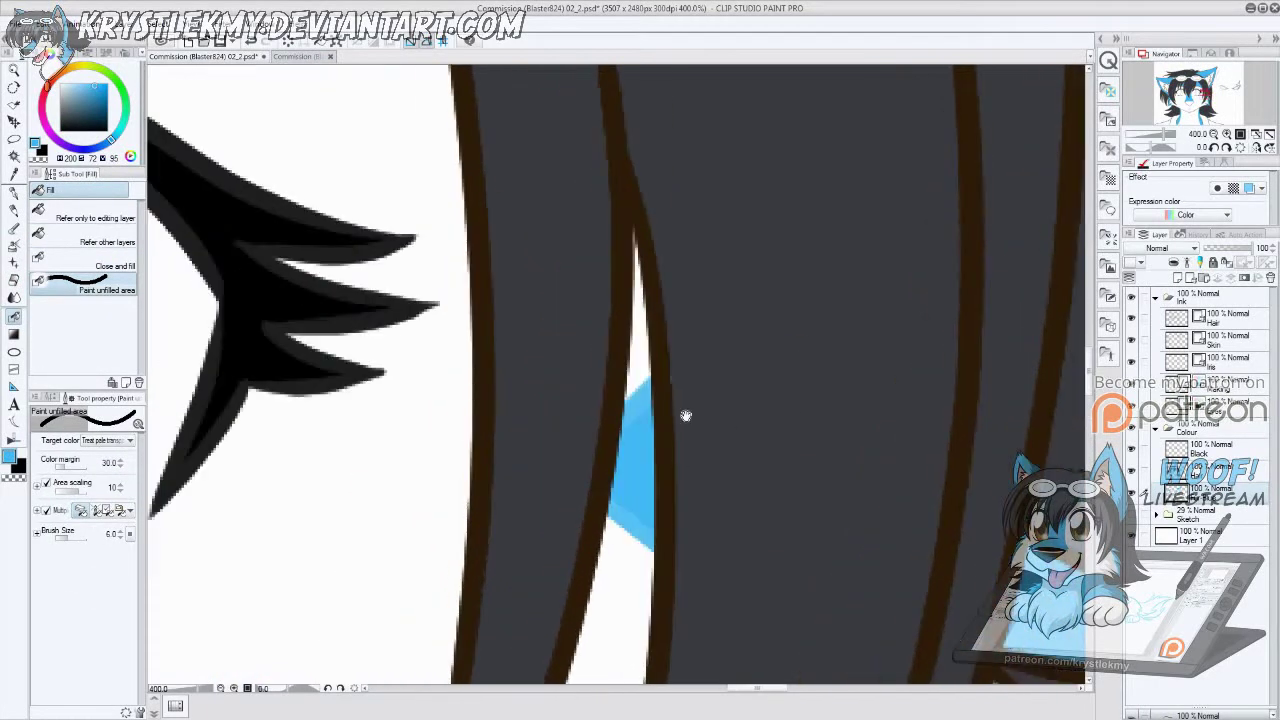
# Step: Sample the dark hair grey and patch the small gaps in the hair beside the right eyebrow on the hair colour layer
pyautogui.press('e')
pyautogui.press('g')
pyautogui.moveTo(423, 400)
pyautogui.mouseDown()
pyautogui.moveTo(750, 500)
pyautogui.moveTo(786, 566)
pyautogui.moveTo(514, 560)
pyautogui.moveTo(594, 440)
pyautogui.mouseUp()
pyautogui.click(759, 462)
pyautogui.keyDown('alt'); pyautogui.click(563, 418); pyautogui.keyUp('alt')
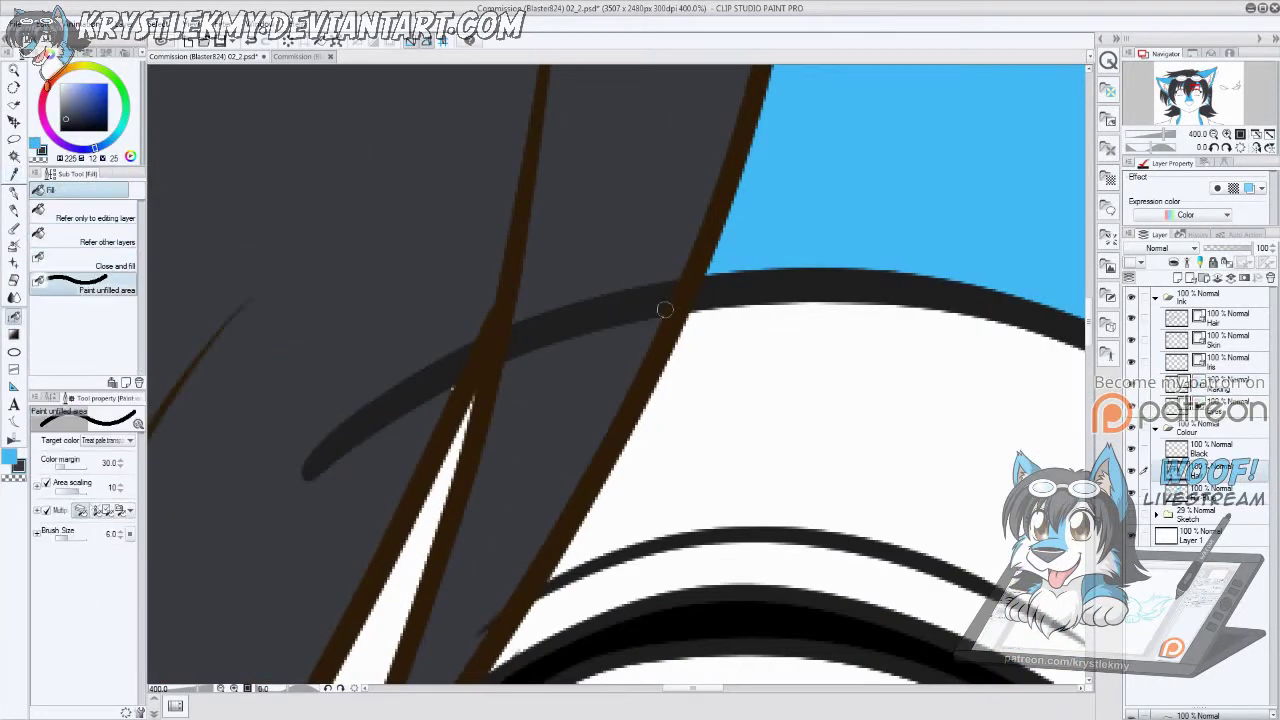
pyautogui.moveTo(663, 306); pyautogui.dragTo(320, 420)
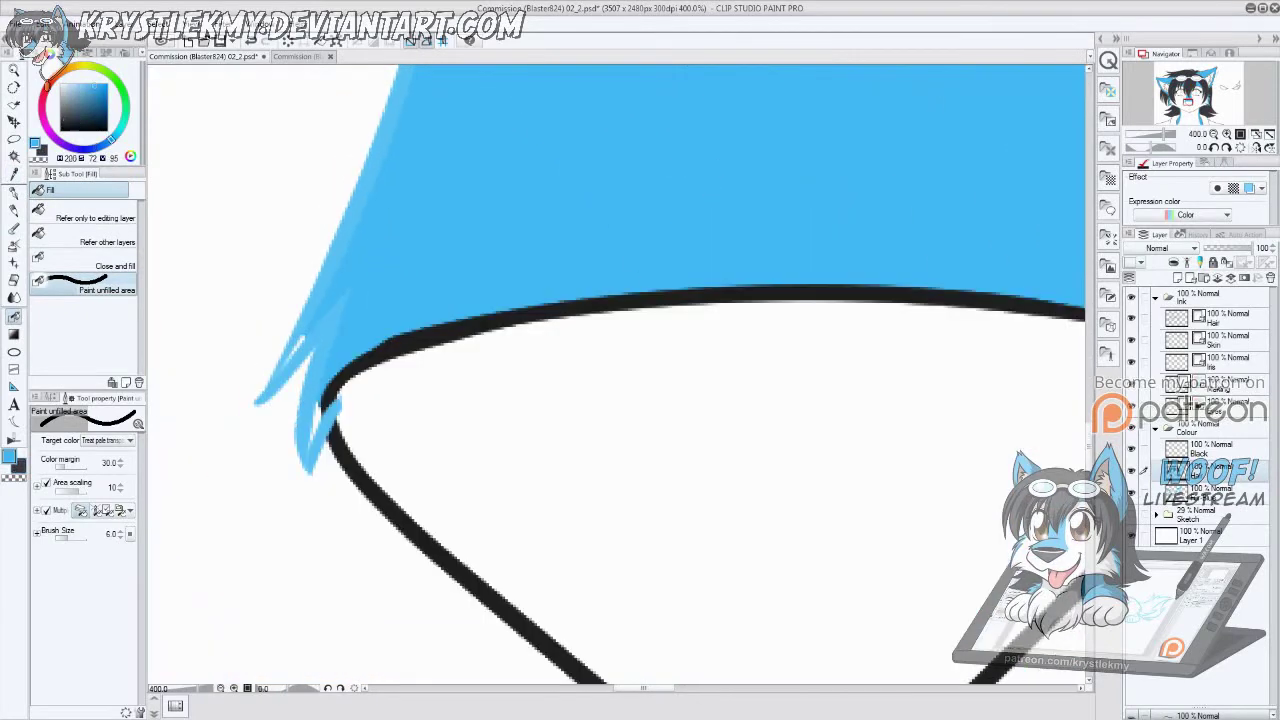
# Step: Fill the fur-tip gap at the muzzle's lower-left corner with resampled light blue and move the Skin and Marking ink layers below Eyes
pyautogui.keyDown('alt'); pyautogui.click(320, 420); pyautogui.keyUp('alt')
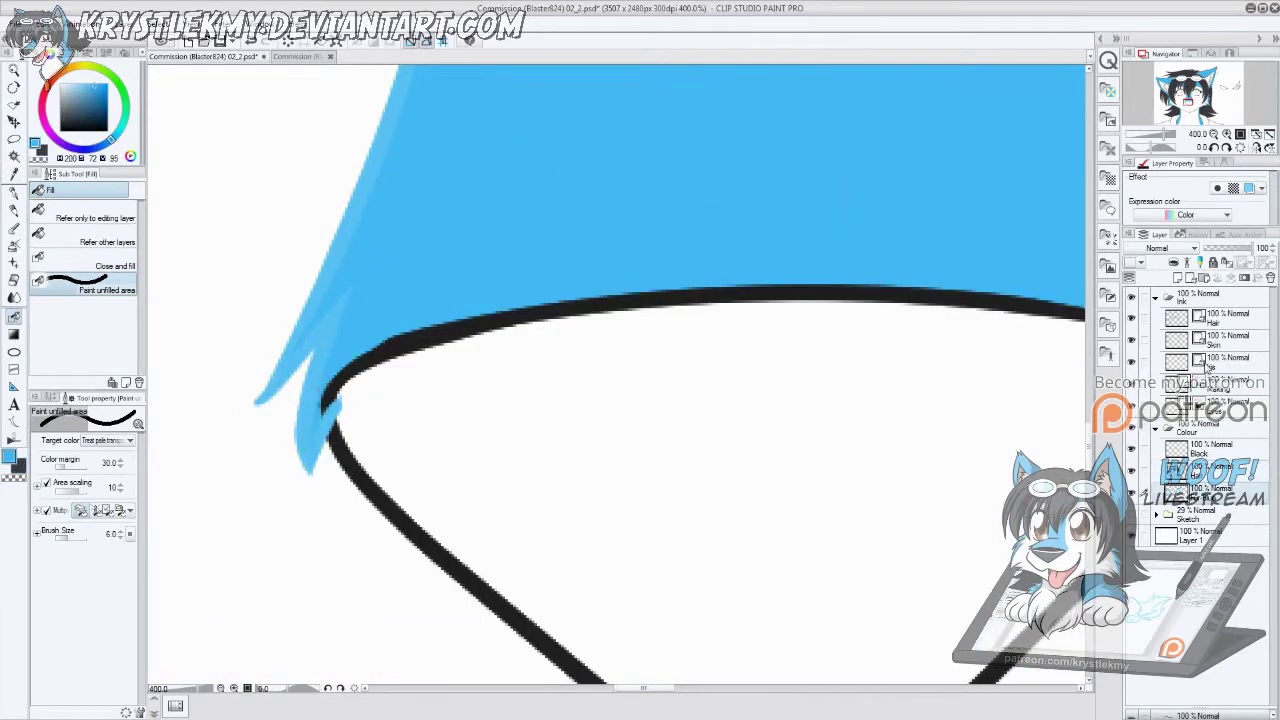
pyautogui.moveTo(1206, 367); pyautogui.dragTo(1155, 432)
pyautogui.moveTo(1235, 374); pyautogui.dragTo(1230, 362)
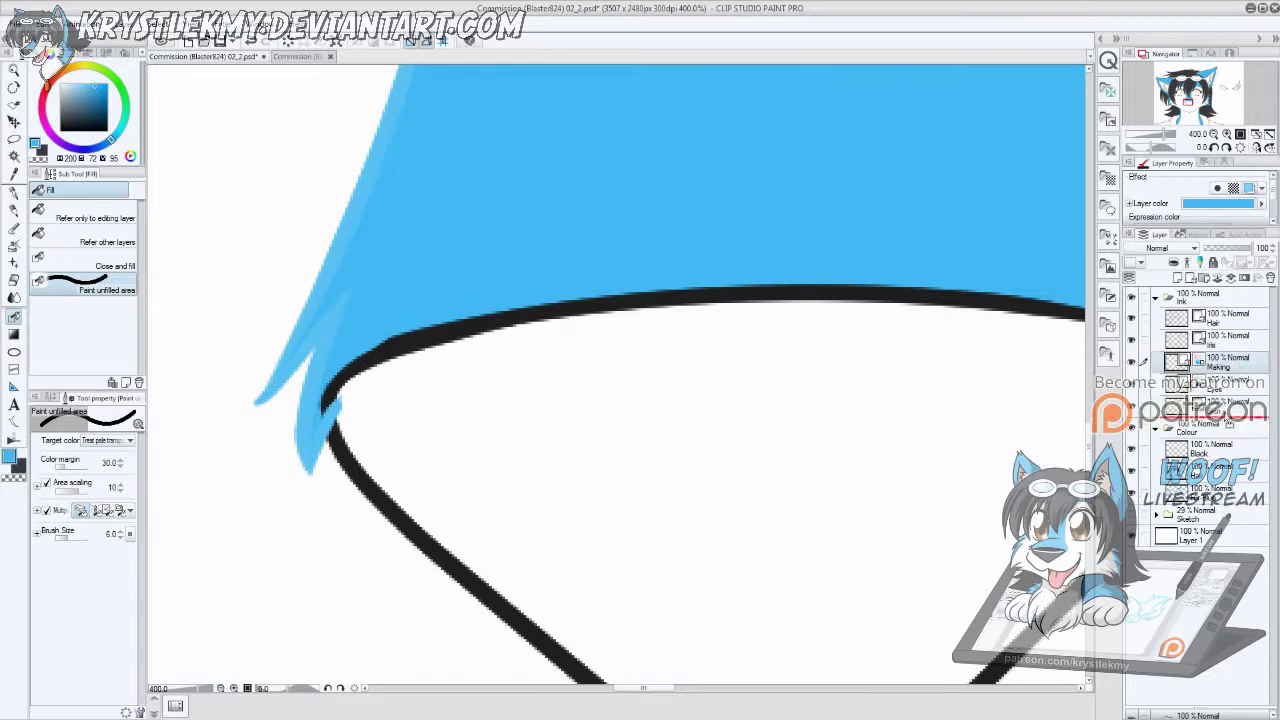
pyautogui.moveTo(900, 560); pyautogui.dragTo(711, 523)
# Step: Paint the unfilled fur-tip gap at the muzzle's lower-right corner with the light blue
pyautogui.press('e')
pyautogui.moveTo(186, 371)
pyautogui.mouseDown()
pyautogui.moveTo(918, 470)
pyautogui.moveTo(663, 500)
pyautogui.mouseUp()
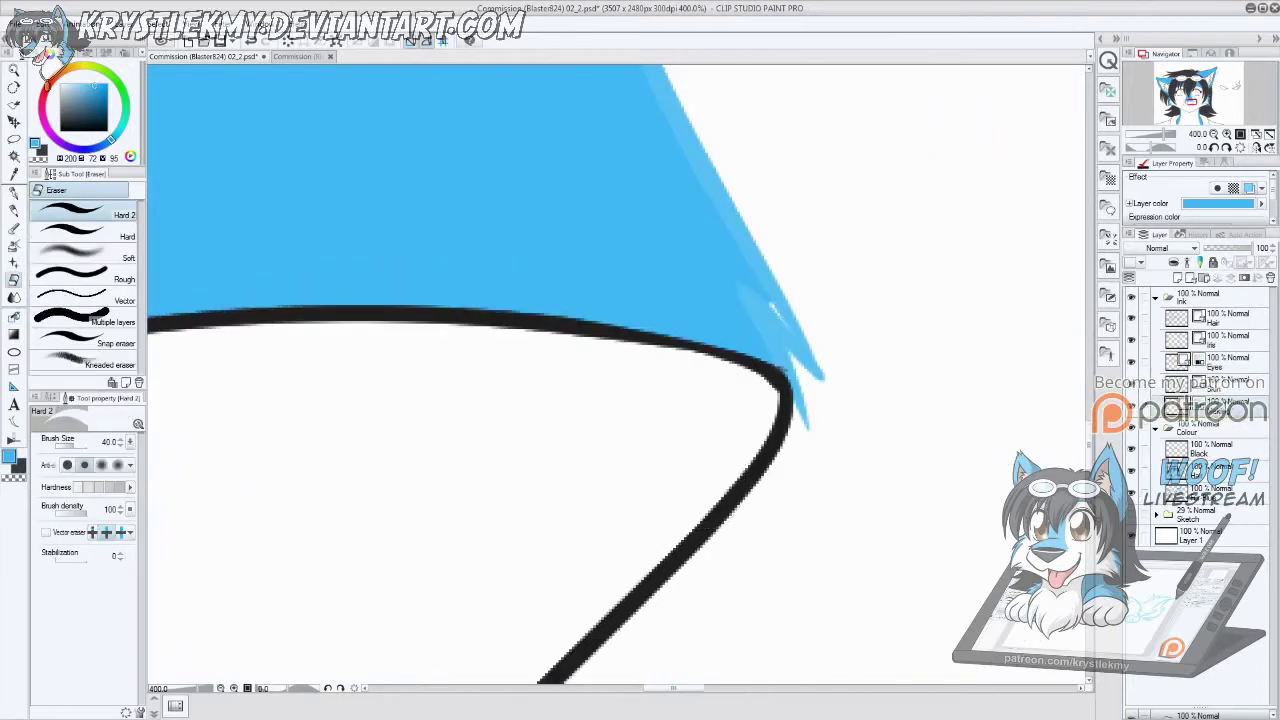
pyautogui.press('g')
pyautogui.press('g')
pyautogui.hotkey('ctrl', 'alt', '0')
# Step: Paint the remaining unfilled specks in the left cheek tufts with the light blue
pyautogui.moveTo(793, 327); pyautogui.dragTo(943, 300)
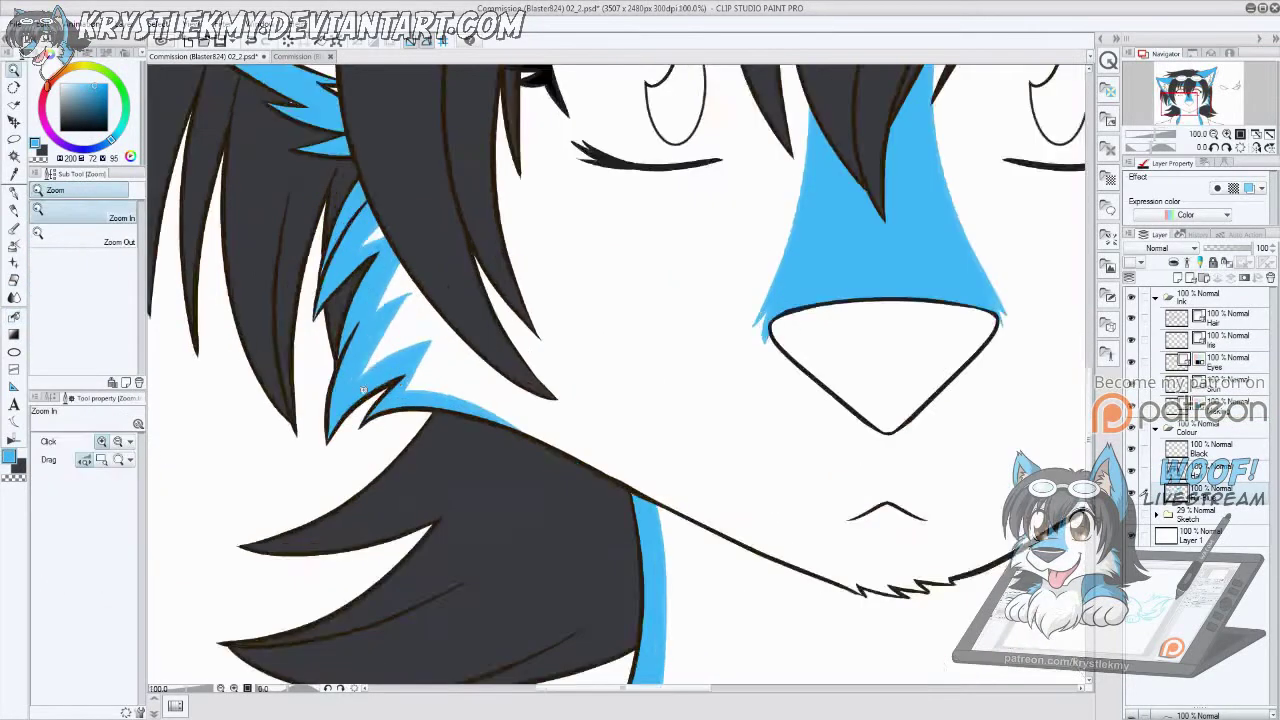
pyautogui.scroll(4, 290, 330)
pyautogui.moveTo(291, 167); pyautogui.dragTo(333, 250)
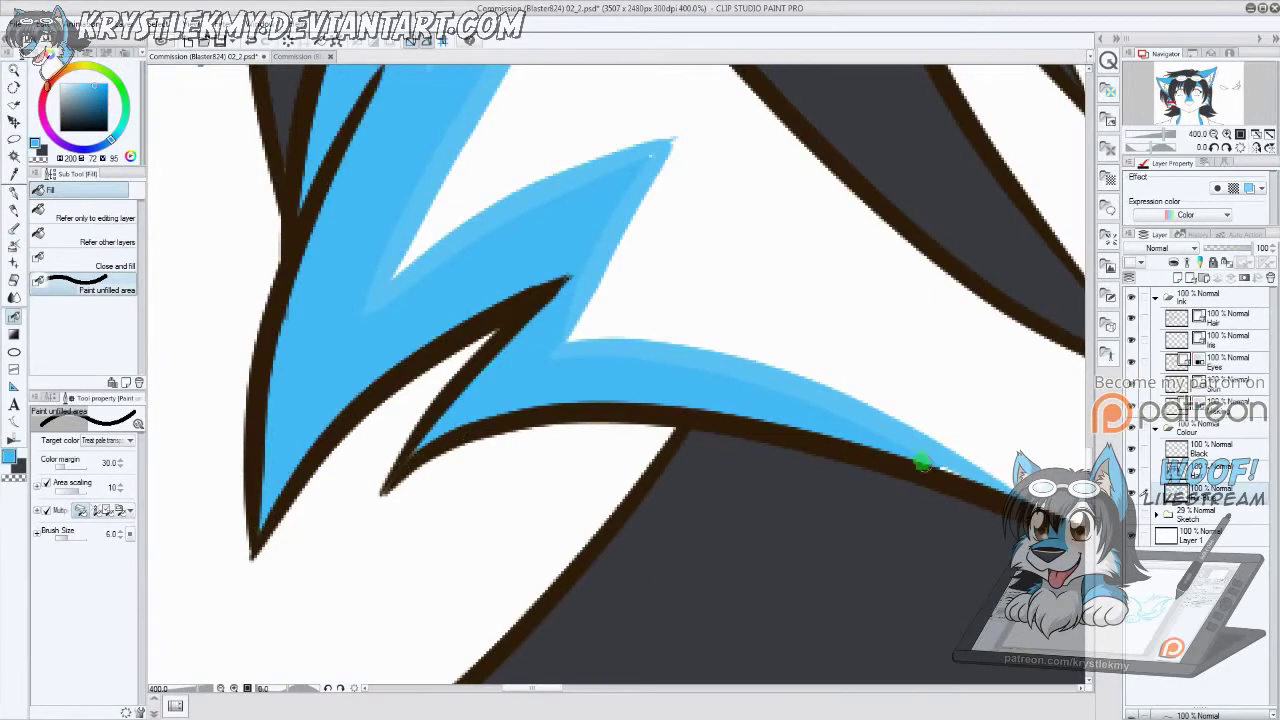
pyautogui.moveTo(920, 462)
pyautogui.mouseDown()
pyautogui.moveTo(503, 374)
pyautogui.moveTo(680, 414)
pyautogui.mouseUp()
pyautogui.press('e')
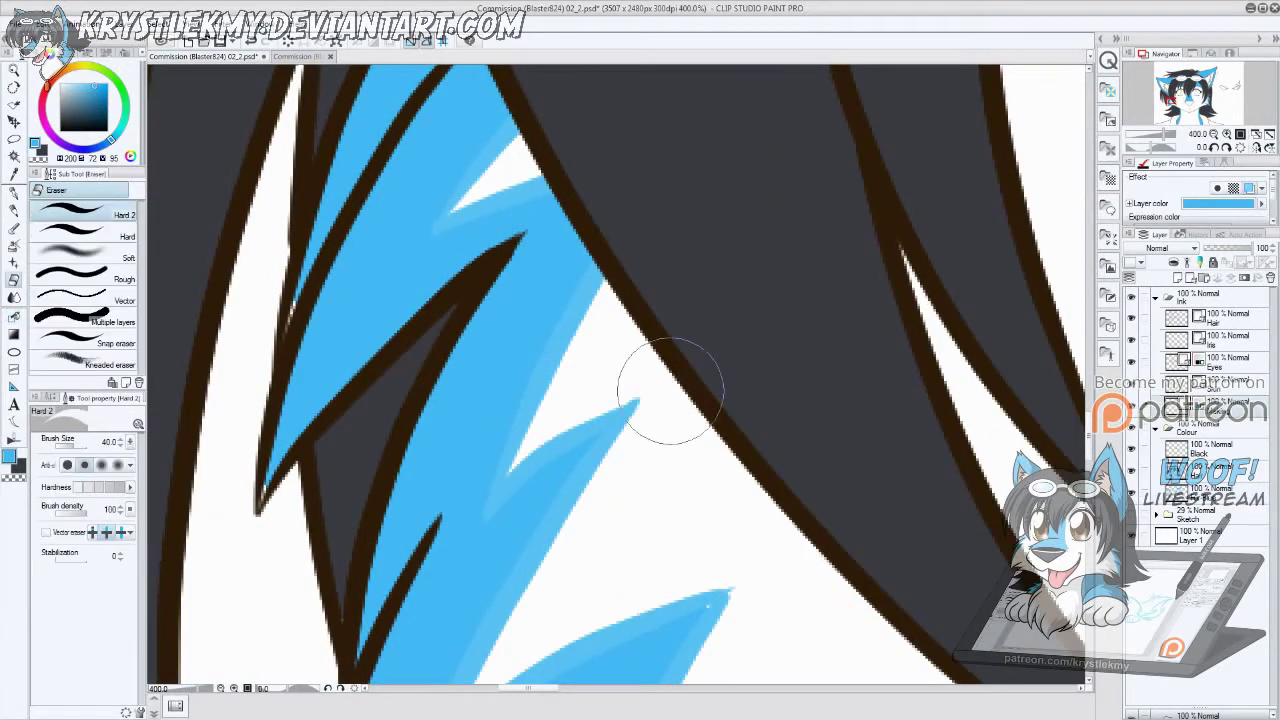
pyautogui.press('g')
pyautogui.press('g')
pyautogui.moveTo(289, 331); pyautogui.dragTo(371, 225)
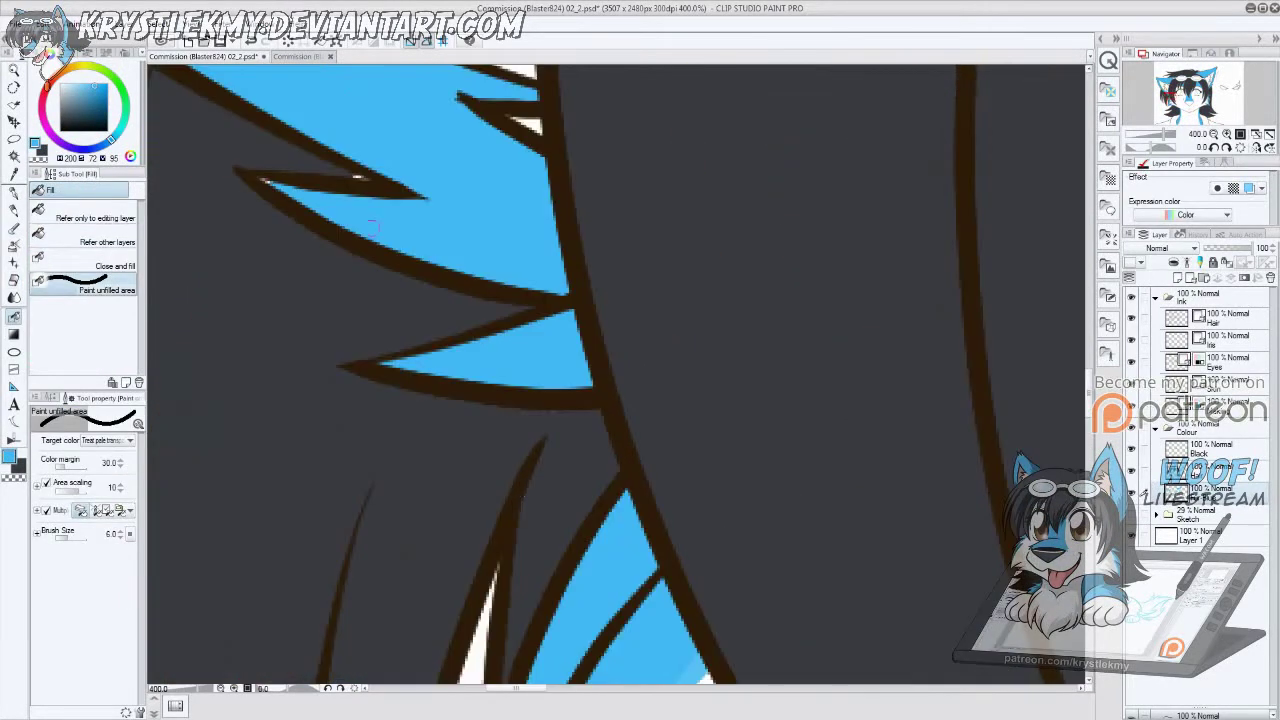
# Step: Fill the slivers between the left ear's lower tufts with the sampled hair grey and resample the light blue
pyautogui.keyDown('alt'); pyautogui.click(266, 183); pyautogui.keyUp('alt')
pyautogui.moveTo(345, 176); pyautogui.dragTo(386, 182)
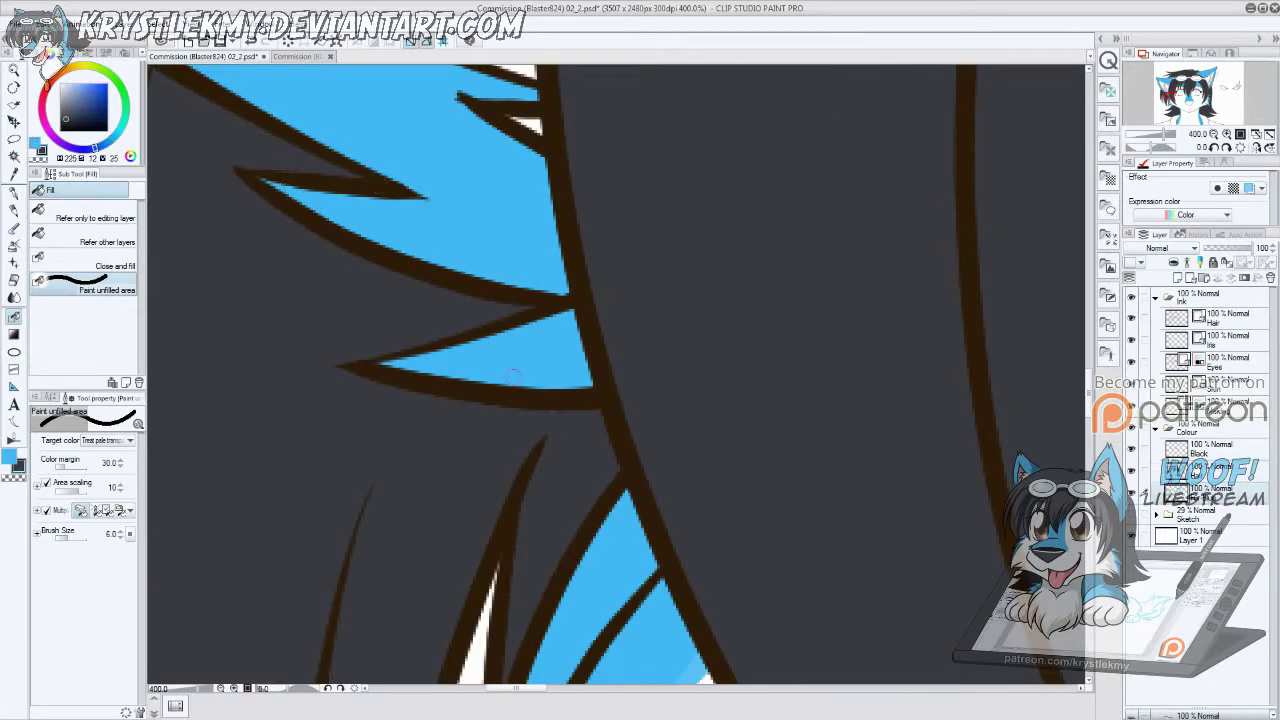
pyautogui.keyDown('alt'); pyautogui.click(511, 374); pyautogui.keyUp('alt')
# Step: Touch up the left ear's light blue edges and tip, and fill the small tufts at its base beside the hair
pyautogui.moveTo(511, 374); pyautogui.dragTo(657, 416)
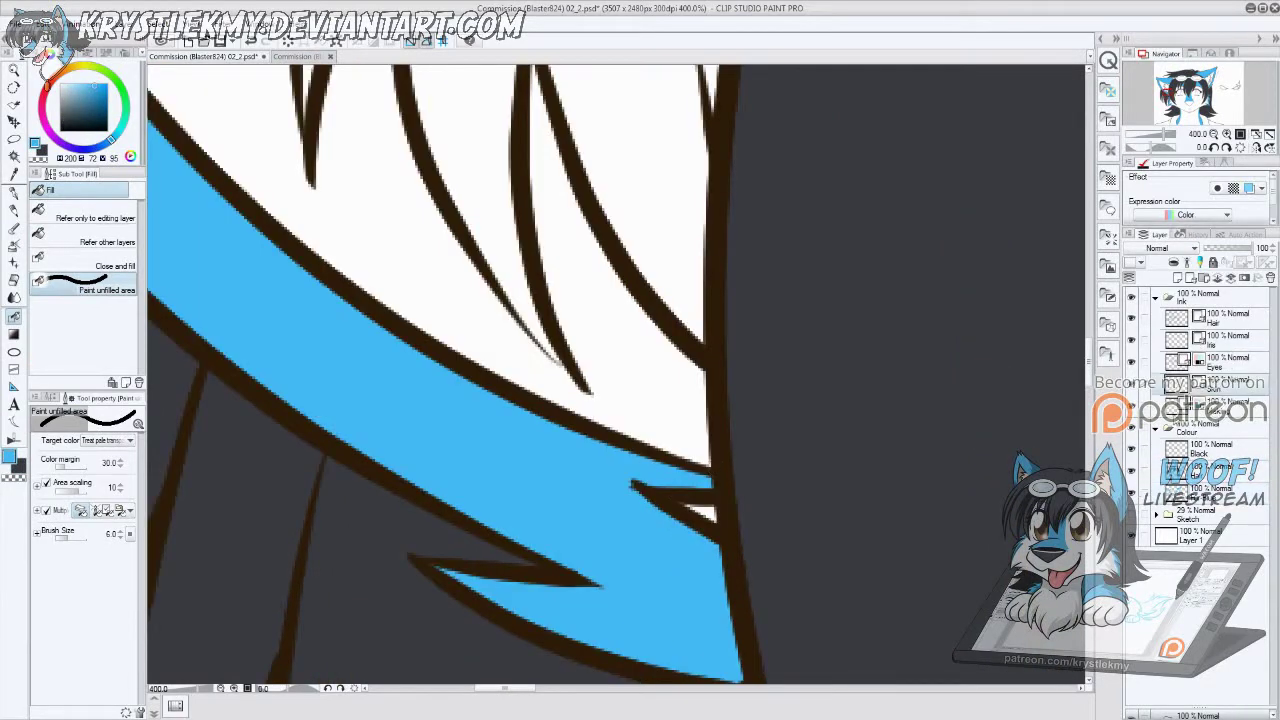
pyautogui.press('e')
pyautogui.moveTo(671, 472)
pyautogui.mouseDown()
pyautogui.moveTo(531, 297)
pyautogui.moveTo(612, 486)
pyautogui.mouseUp()
pyautogui.press('g')
pyautogui.press('g')
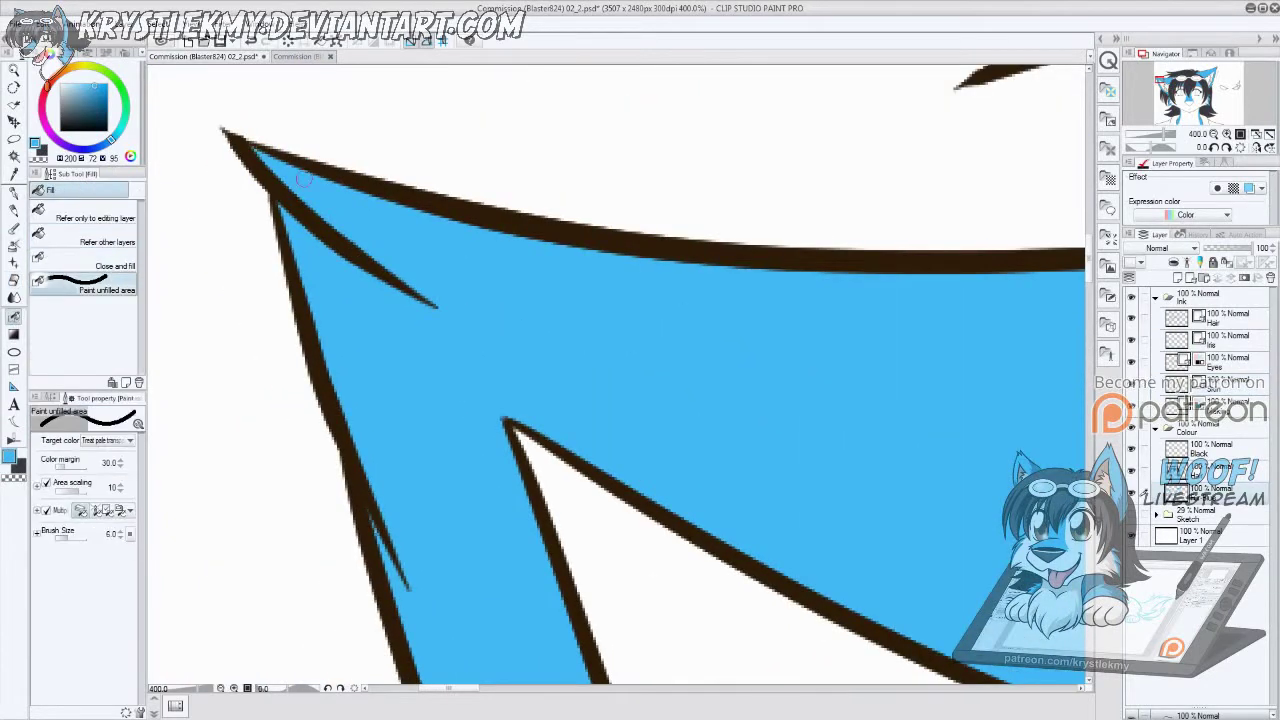
pyautogui.moveTo(305, 178); pyautogui.dragTo(762, 243)
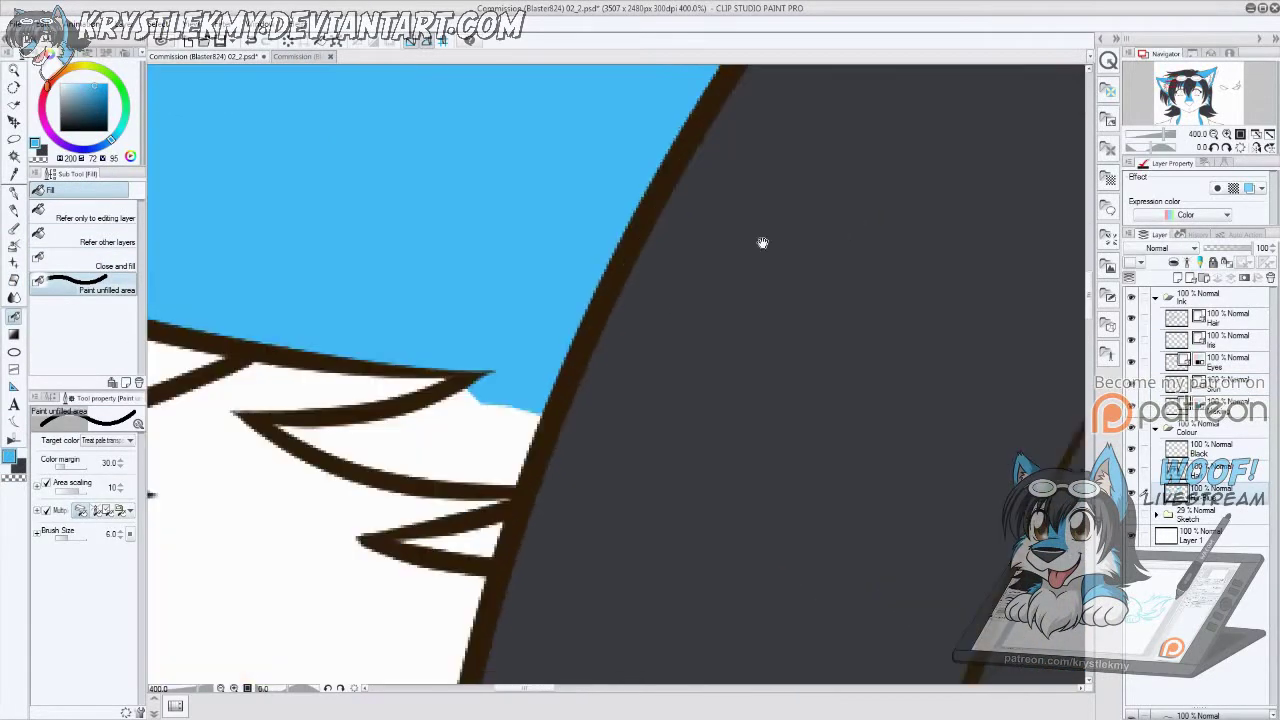
pyautogui.click(468, 442)
pyautogui.click(478, 540)
# Step: Paint the unfilled light blue gaps on the forehead between the hair strands and in the tufts at the right ear's base
pyautogui.scroll(-5, 303, 447)
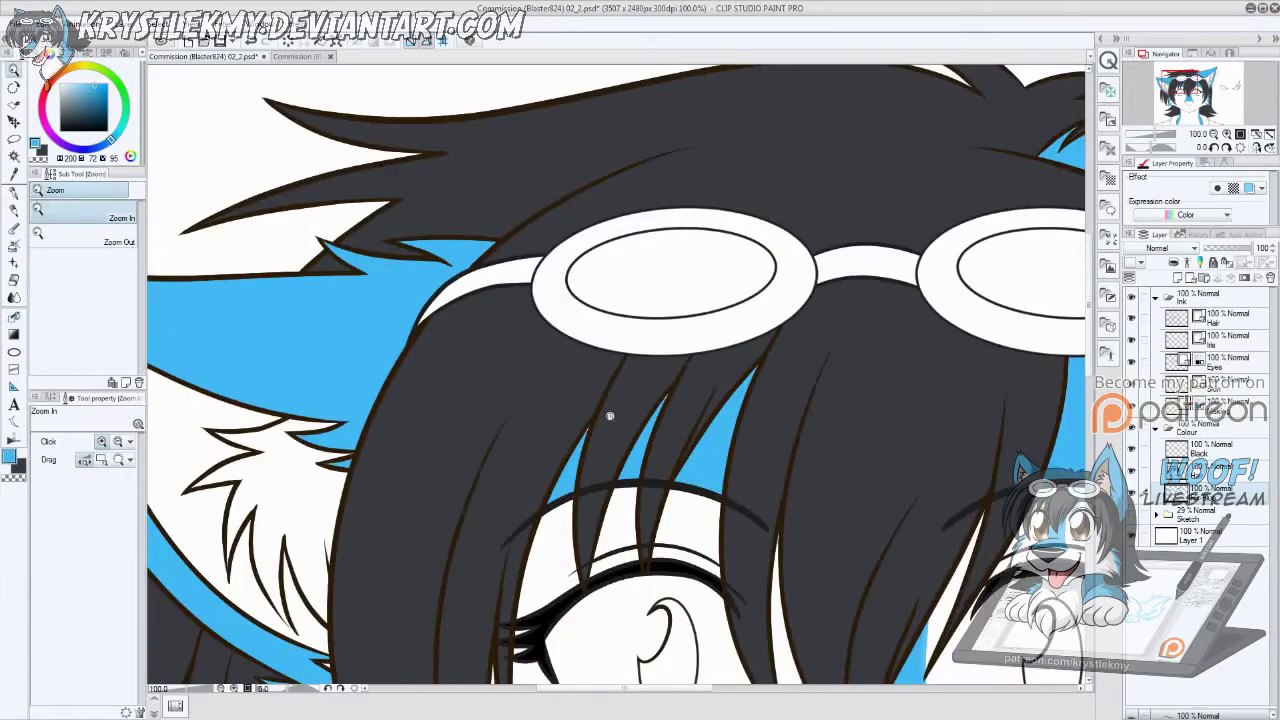
pyautogui.scroll(5, 608, 417)
pyautogui.click(728, 395)
pyautogui.scroll(-5, 728, 395)
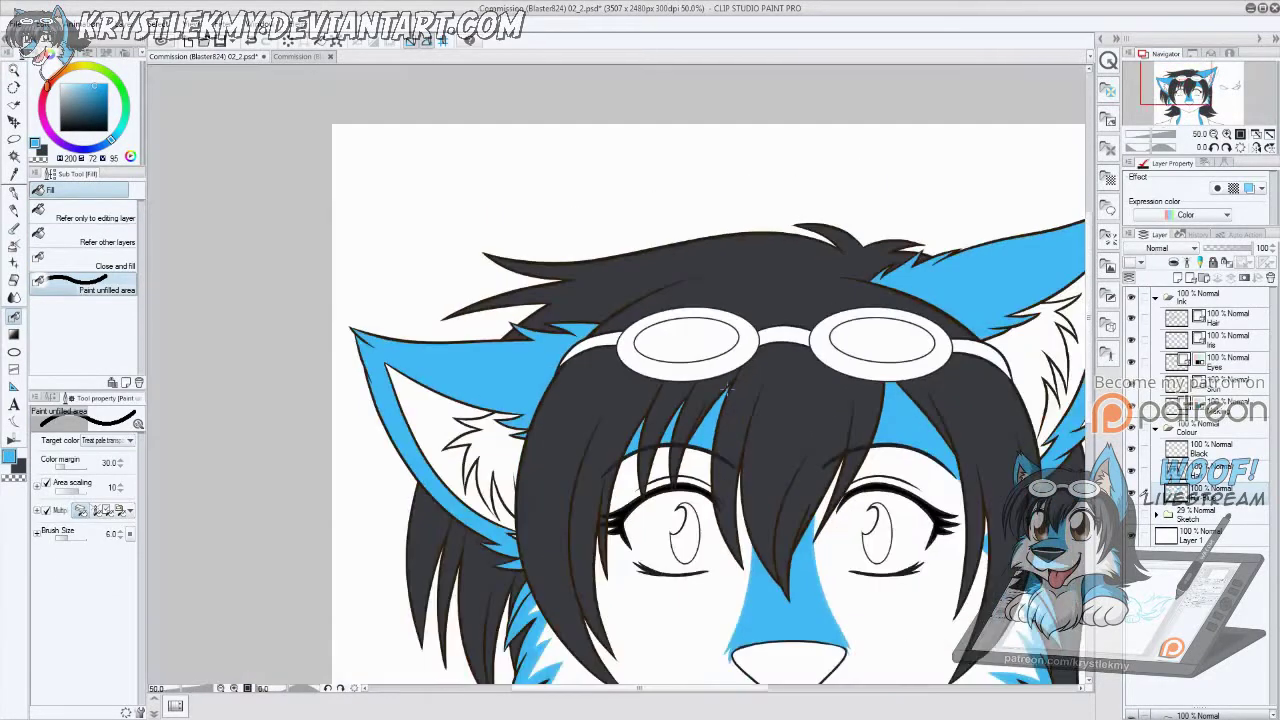
pyautogui.scroll(5, 663, 274)
pyautogui.press('g')
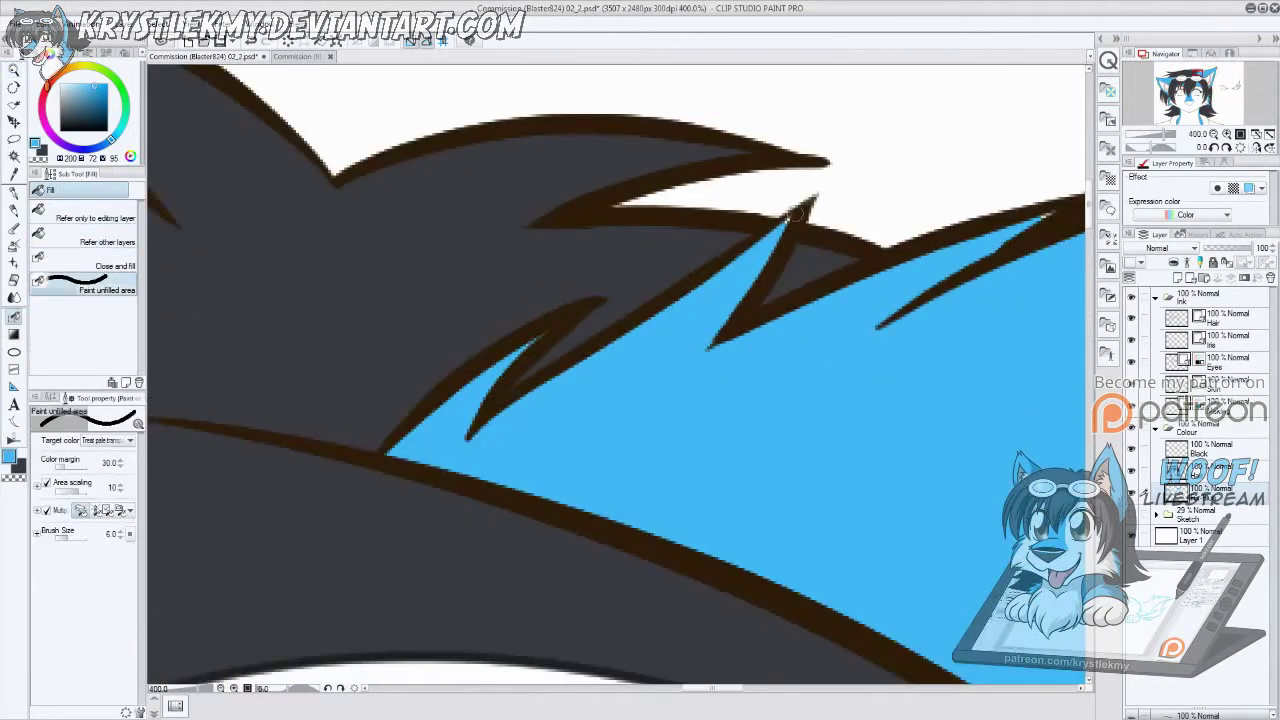
# Step: Touch up the light blue in the pointed tufts at the right ear's tip
pyautogui.scroll(-5, 650, 307)
pyautogui.scroll(5, 743, 416)
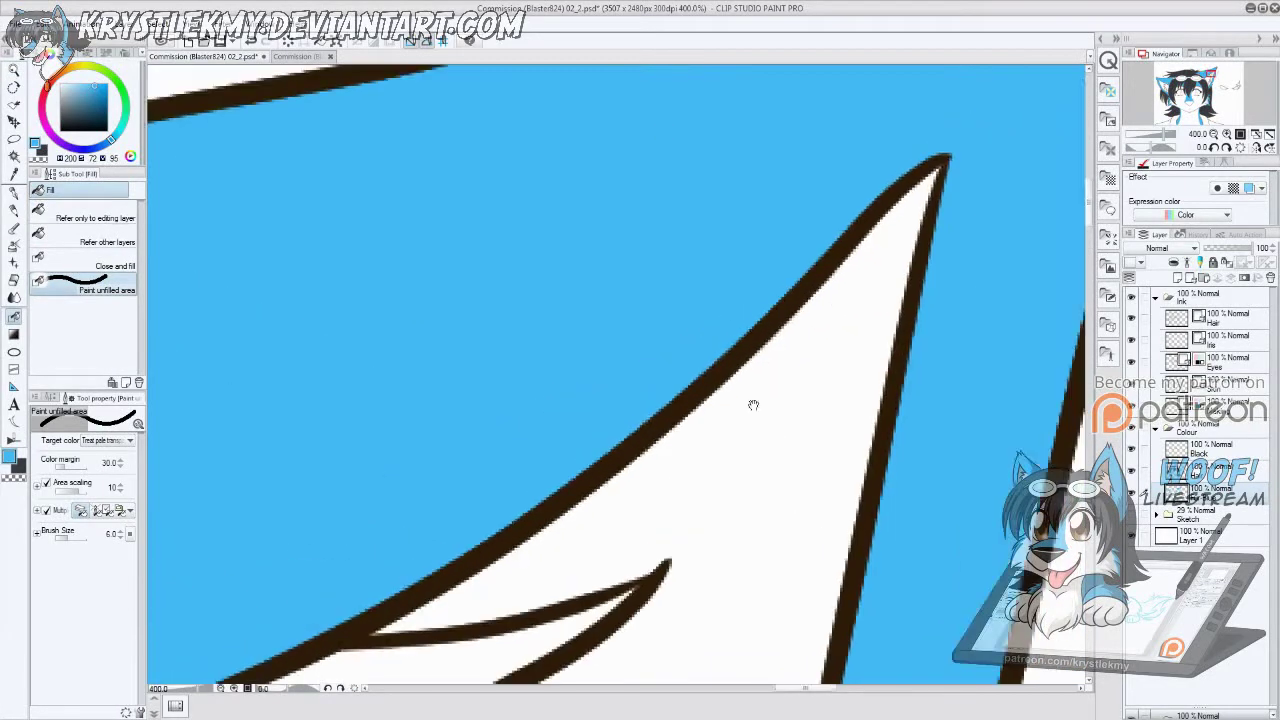
pyautogui.press('e')
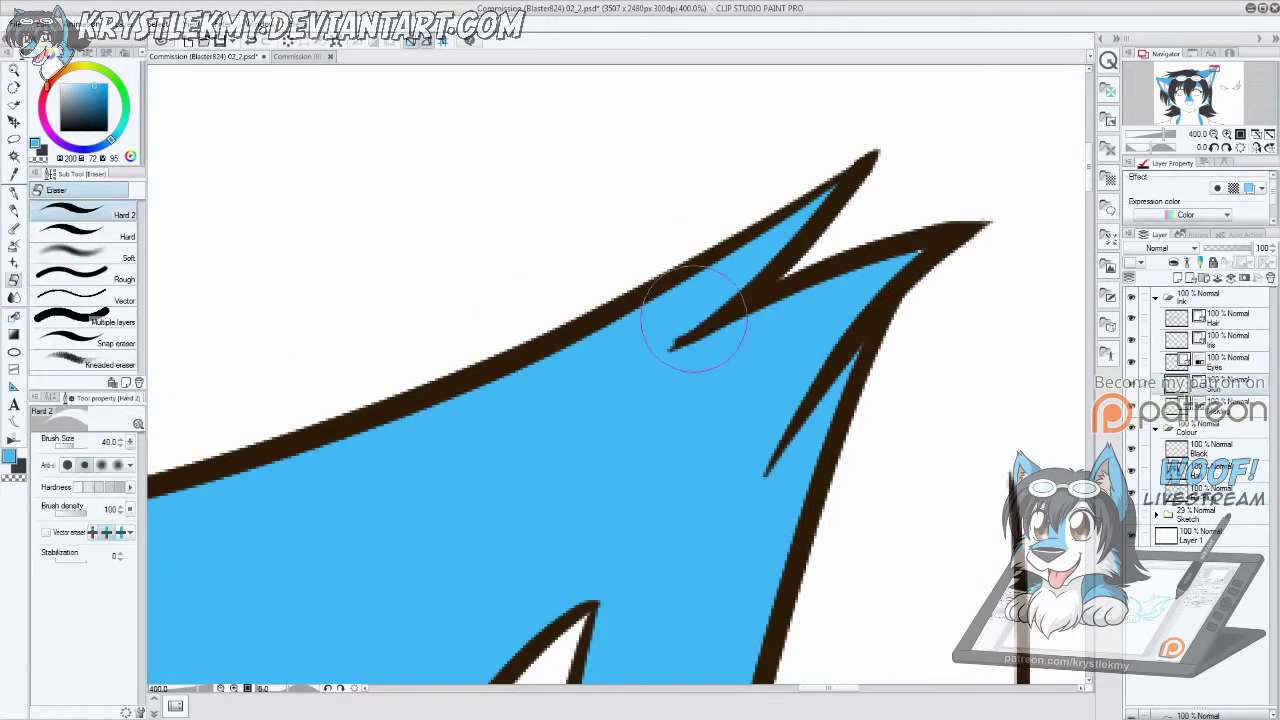
pyautogui.scroll(-3, 808, 652)
pyautogui.press('g')
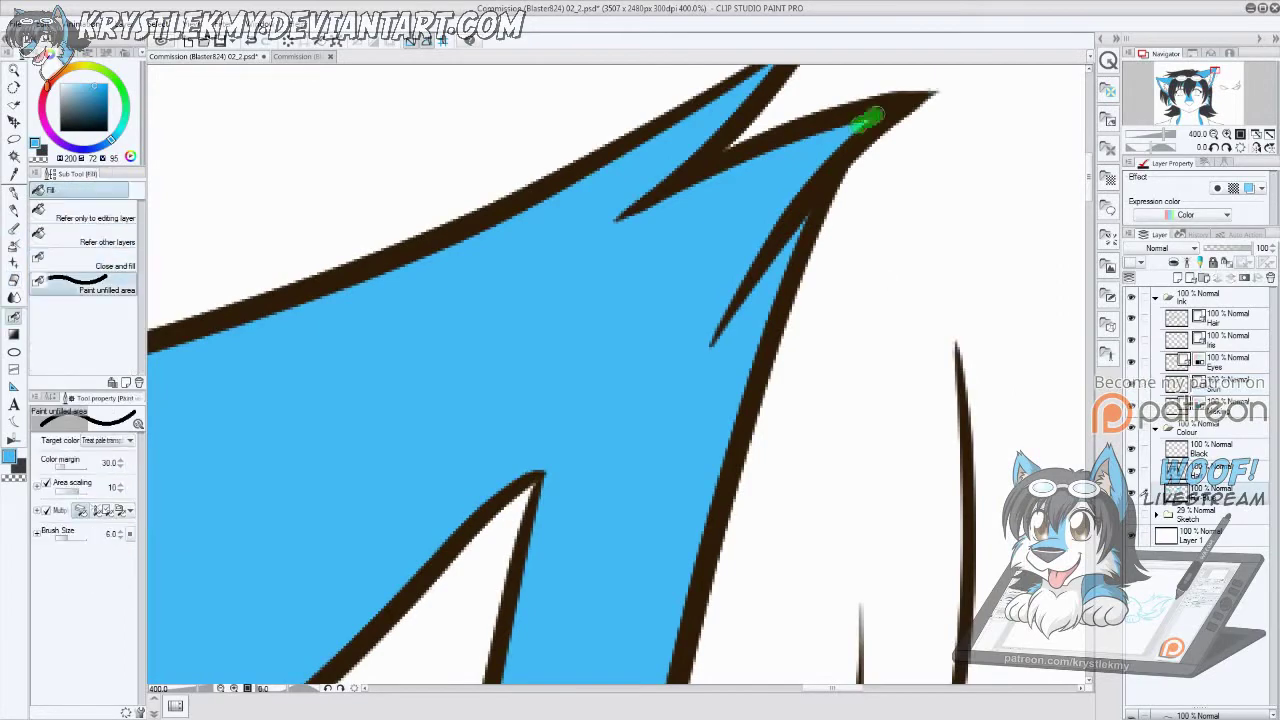
pyautogui.scroll(-5, 723, 517)
pyautogui.scroll(-5, 409, 511)
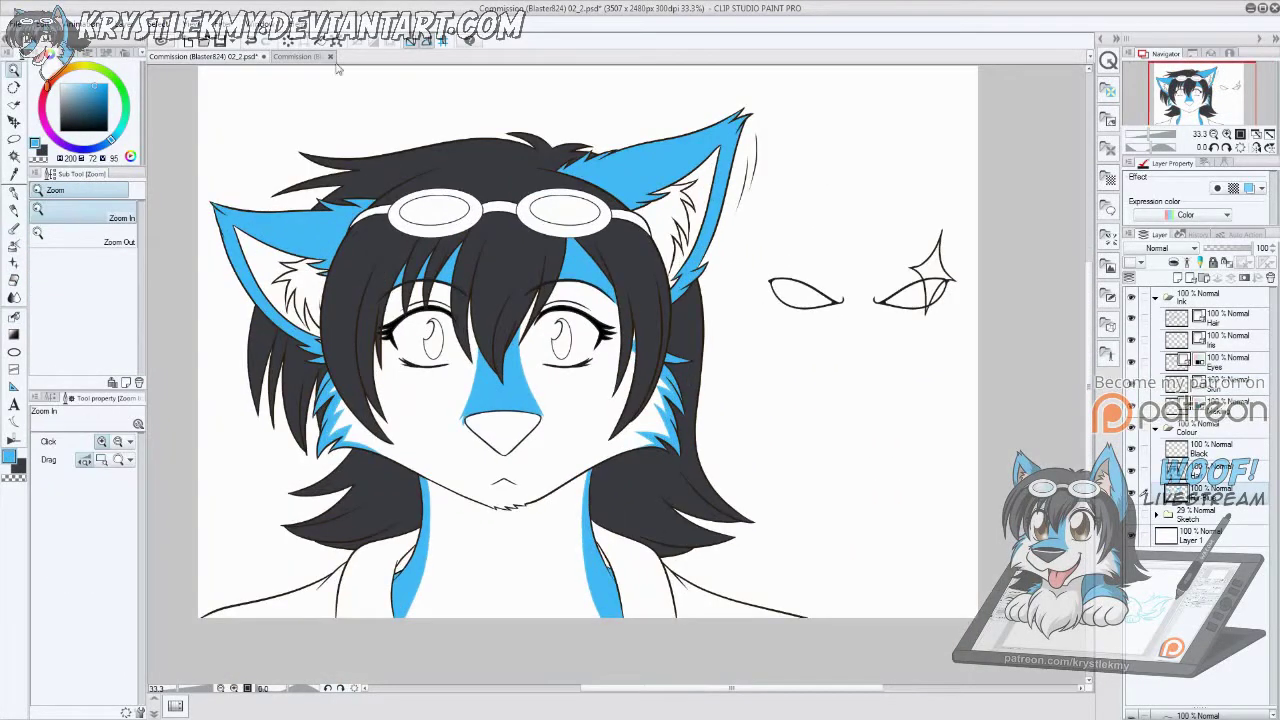
# Step: Sample the light beige of the inner ear from the reference drawing and fill both ears' inner tufts on a new layer
pyautogui.click(305, 57)
pyautogui.press('i')
pyautogui.click(186, 57)
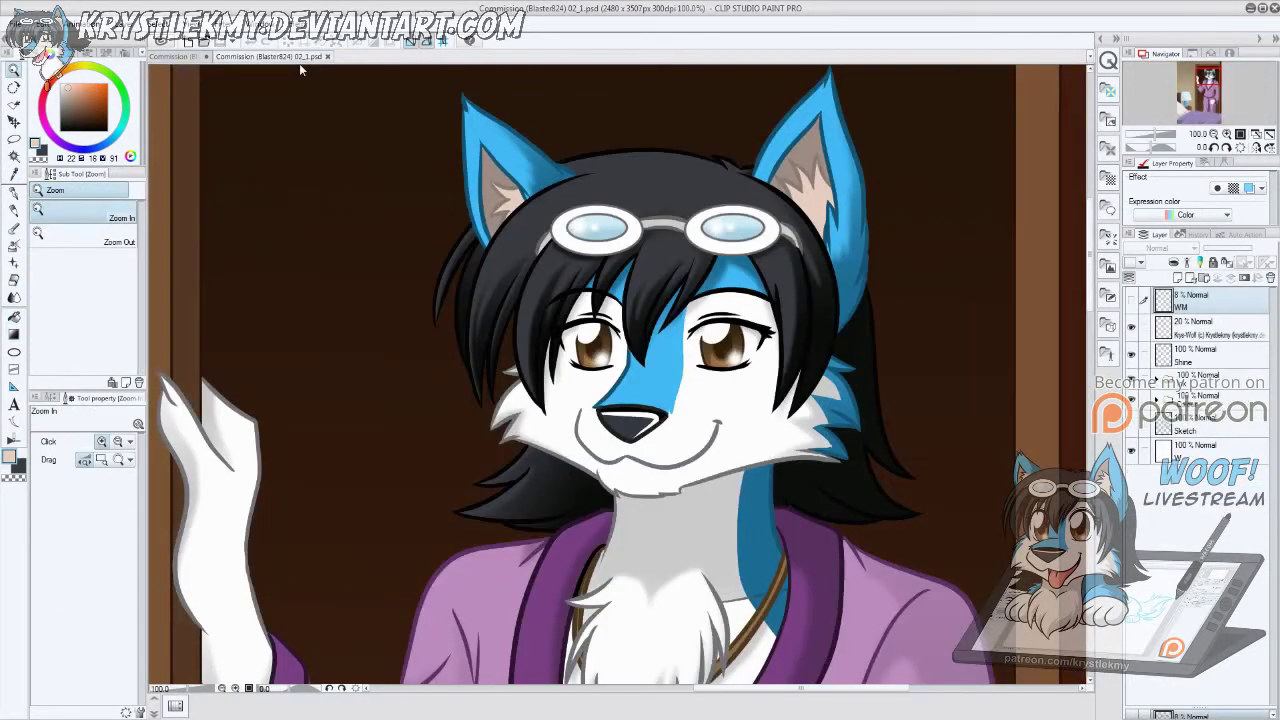
# Step: Sample the darker brown-grey inner-ear shade from the reference drawing and fill both inner ears behind the tufts
pyautogui.click(293, 57)
pyautogui.click(186, 57)
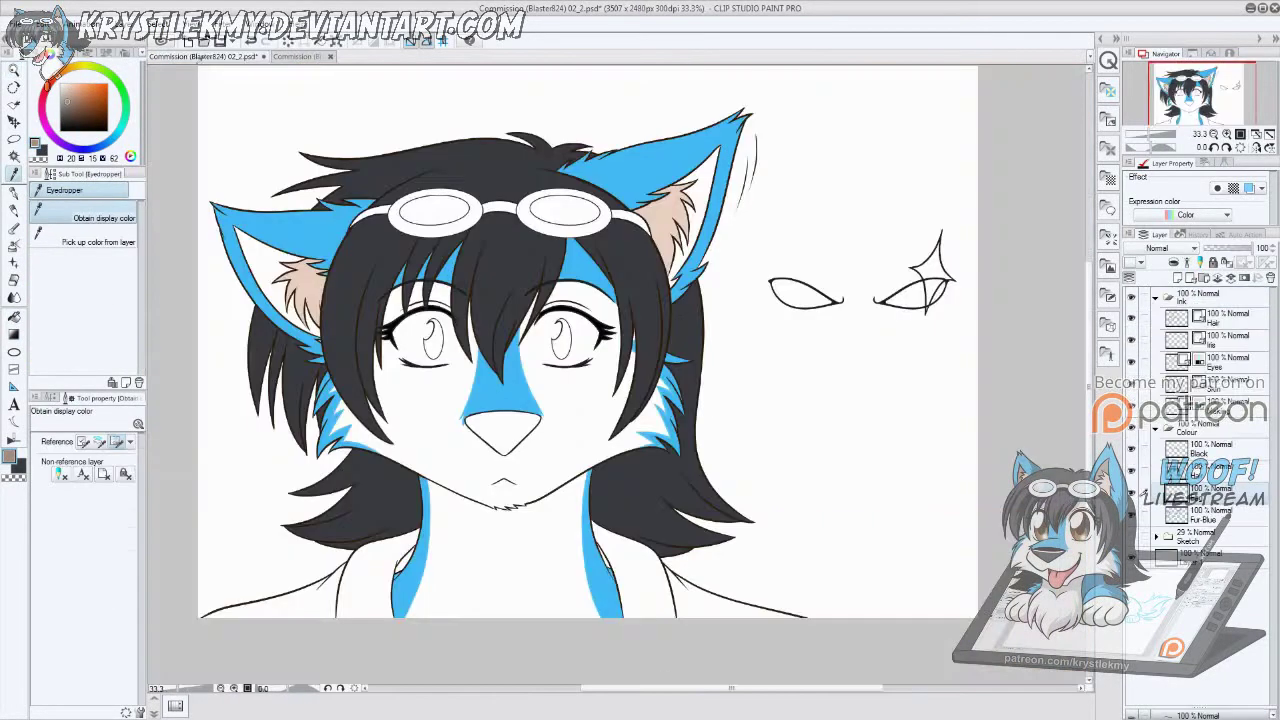
pyautogui.press('g')
pyautogui.click(300, 314)
pyautogui.click(690, 210)
pyautogui.scroll(5, 700, 215)
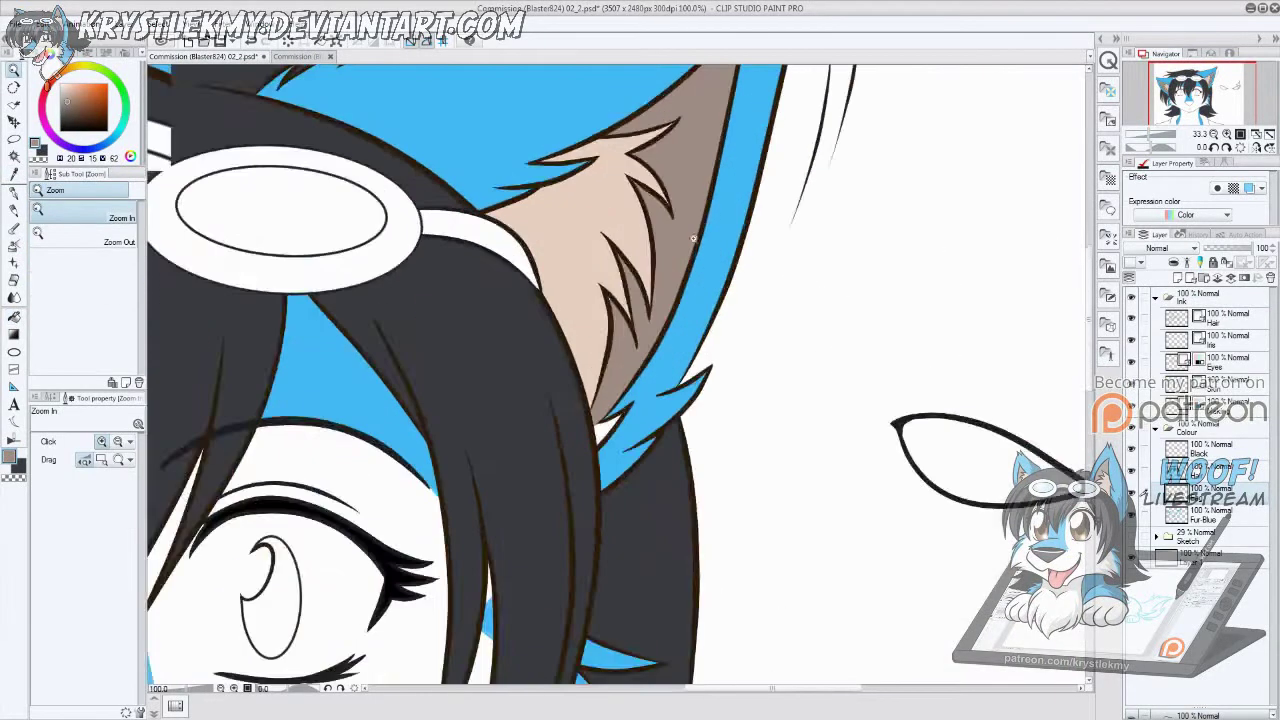
# Step: Trim the overlong ink line tip of the right ear's lowest inner tuft and paint the exposed gap brown-grey
pyautogui.click(1157, 343)
pyautogui.press('e')
pyautogui.moveTo(577, 412); pyautogui.dragTo(581, 432)
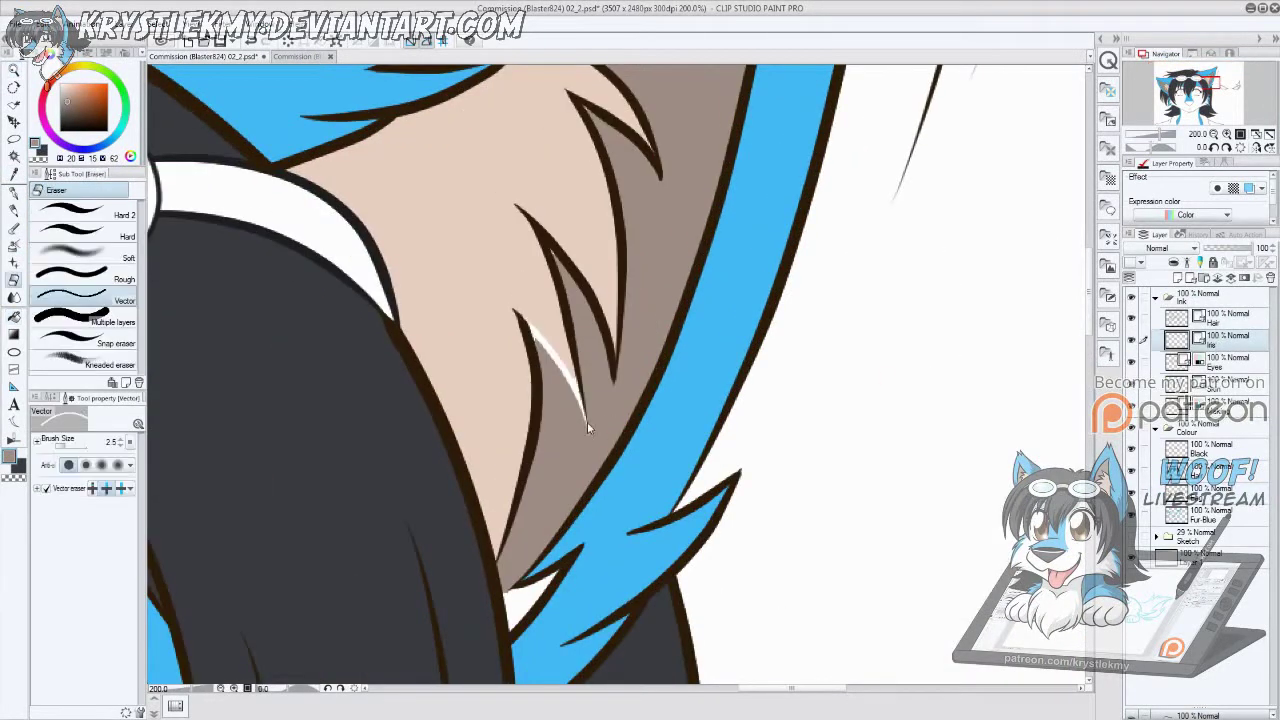
pyautogui.scroll(2, 580, 436)
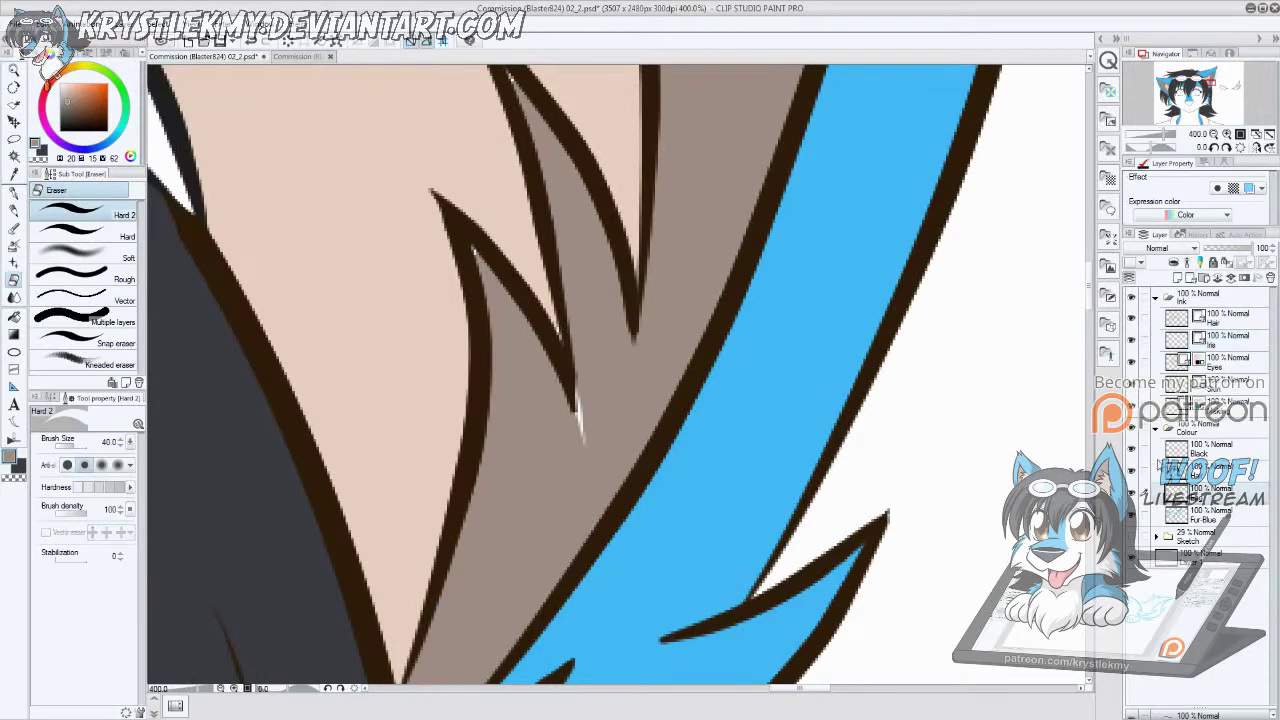
pyautogui.press('g')
pyautogui.press('g')
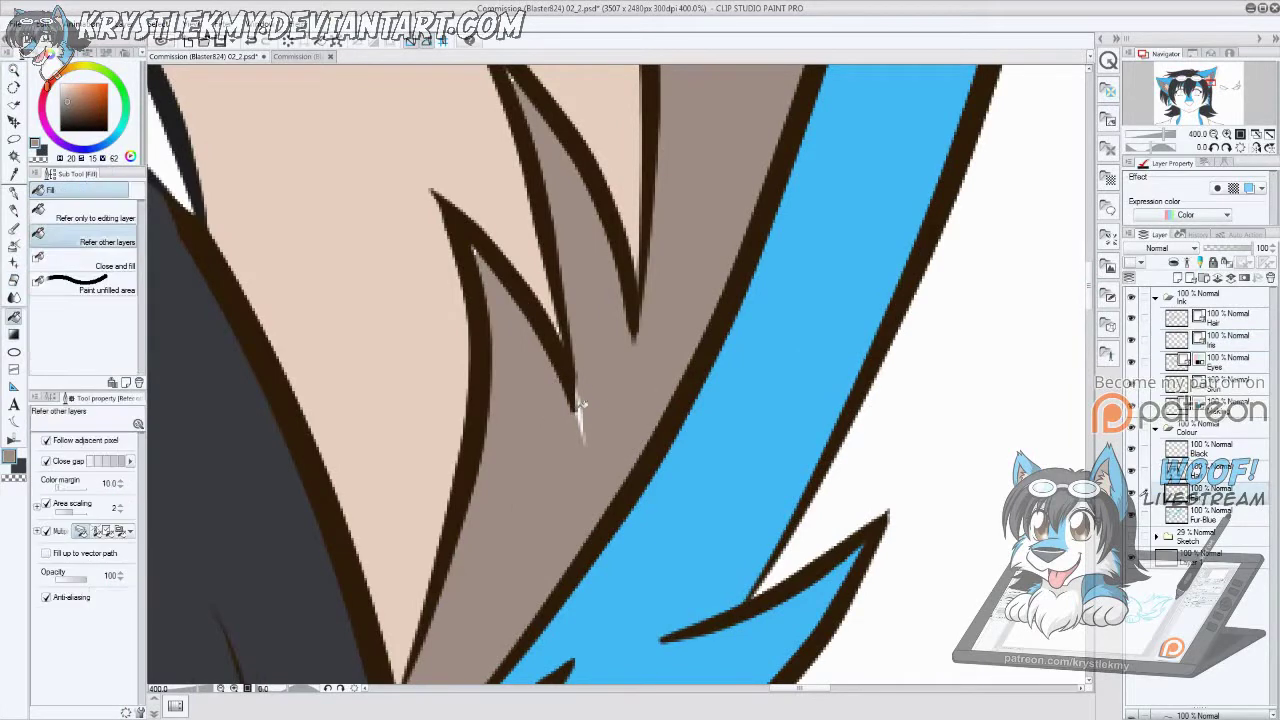
pyautogui.moveTo(578, 418)
pyautogui.mouseDown()
pyautogui.moveTo(606, 462)
pyautogui.moveTo(555, 458)
pyautogui.moveTo(440, 328)
pyautogui.moveTo(526, 427)
pyautogui.mouseUp()
# Step: Paint the unfilled gaps in the left ear's inner tufts, using light beige in the tips and brown-grey between them
pyautogui.moveTo(408, 383); pyautogui.dragTo(614, 495)
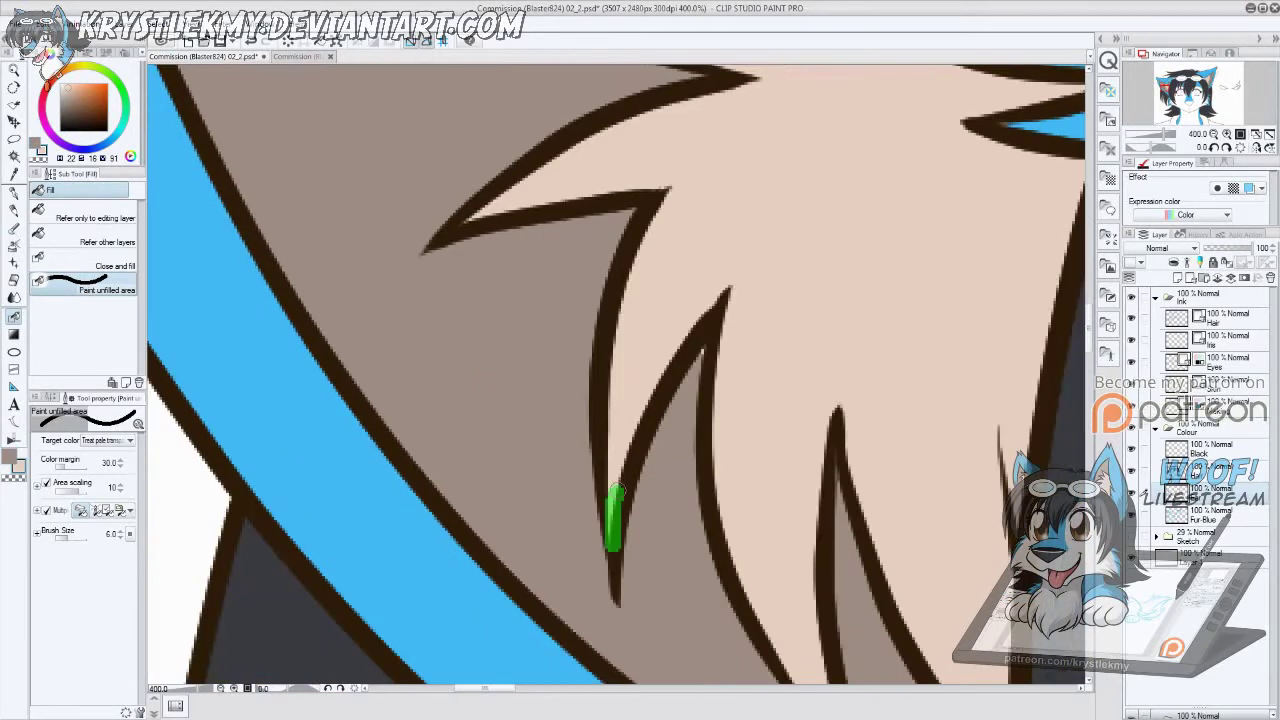
pyautogui.moveTo(950, 632); pyautogui.dragTo(800, 517)
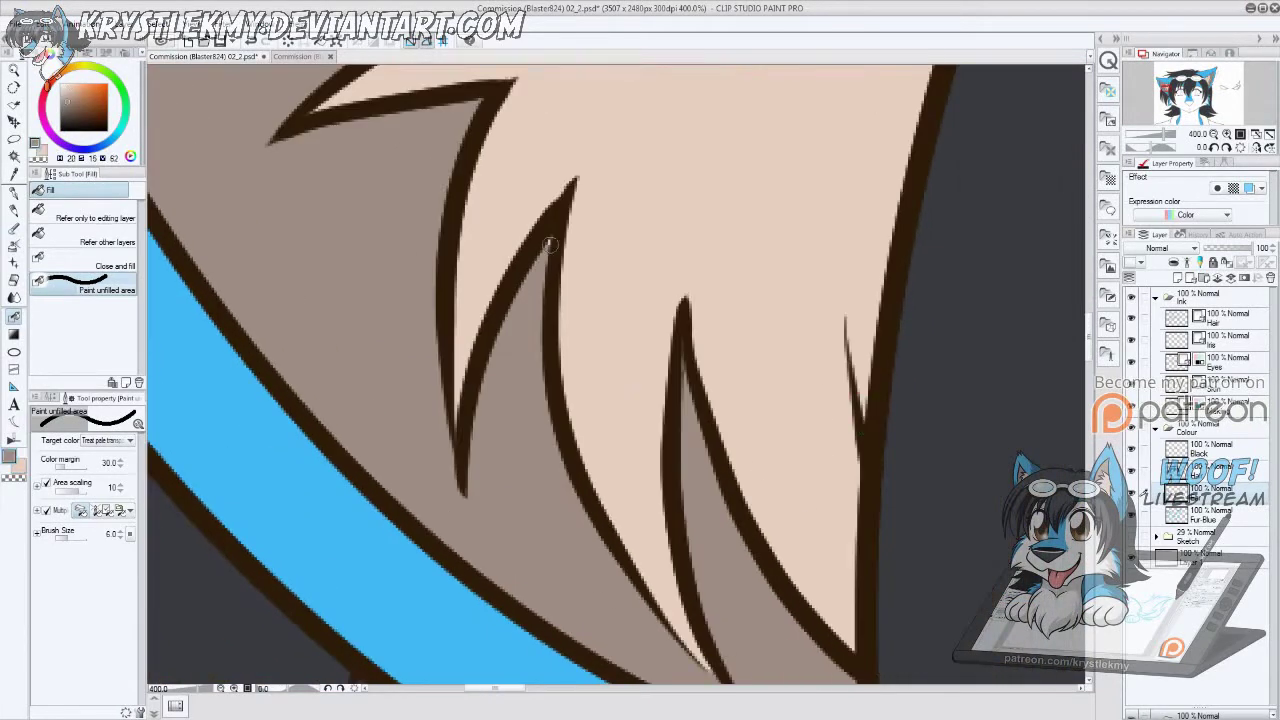
pyautogui.moveTo(549, 243); pyautogui.dragTo(837, 443)
pyautogui.press('g')
pyautogui.scroll(-5, 362, 268)
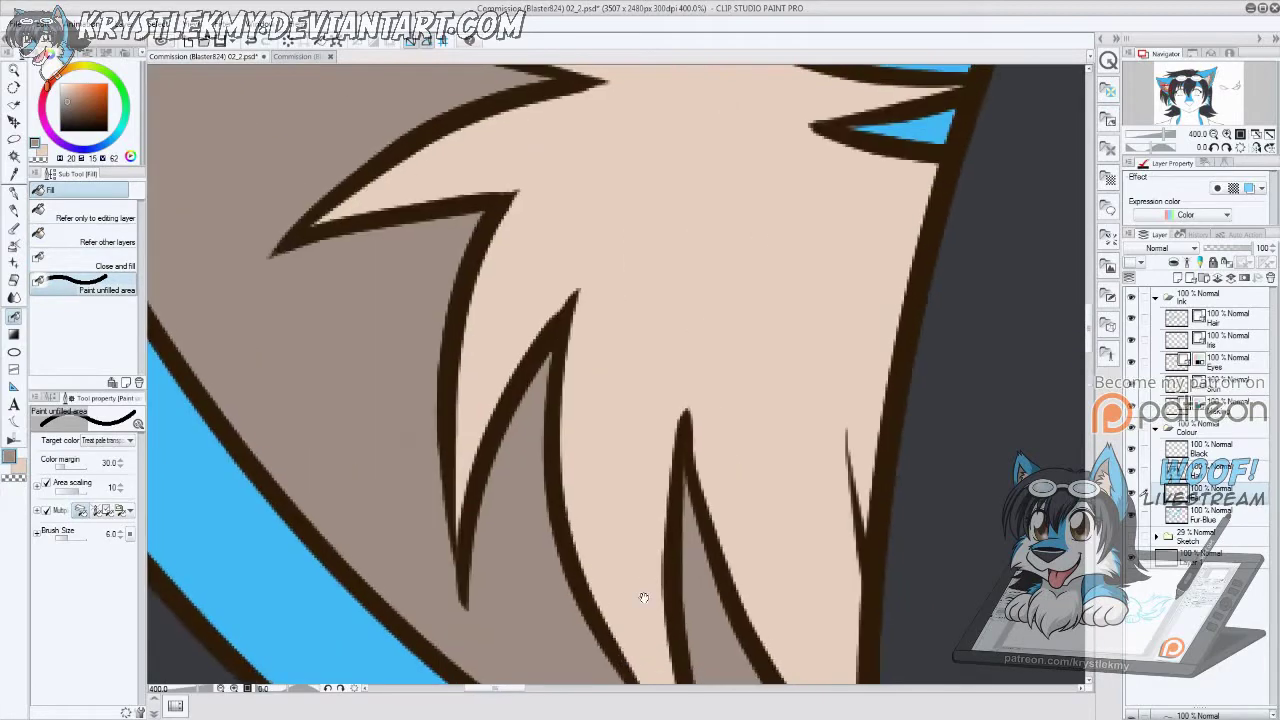
# Step: Sample the brown iris colour from the reference drawing and fill both irises
pyautogui.scroll(-1, 362, 268)
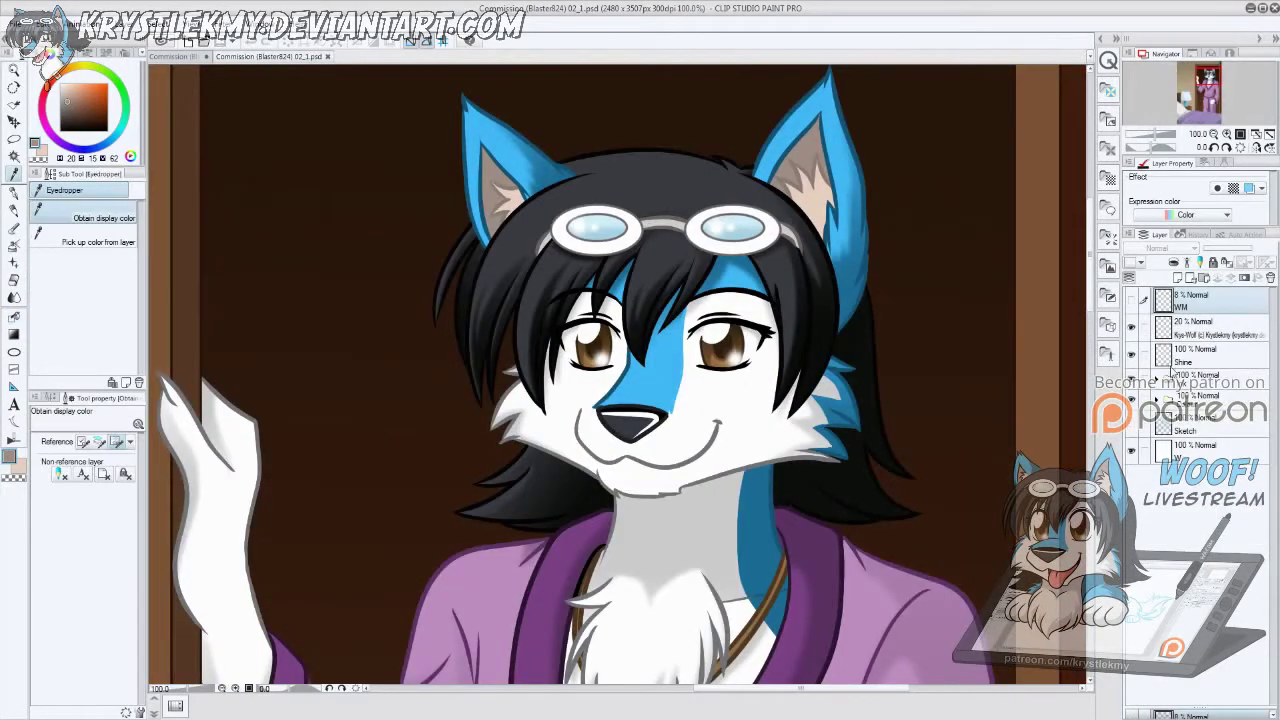
pyautogui.scroll(2, 694, 206)
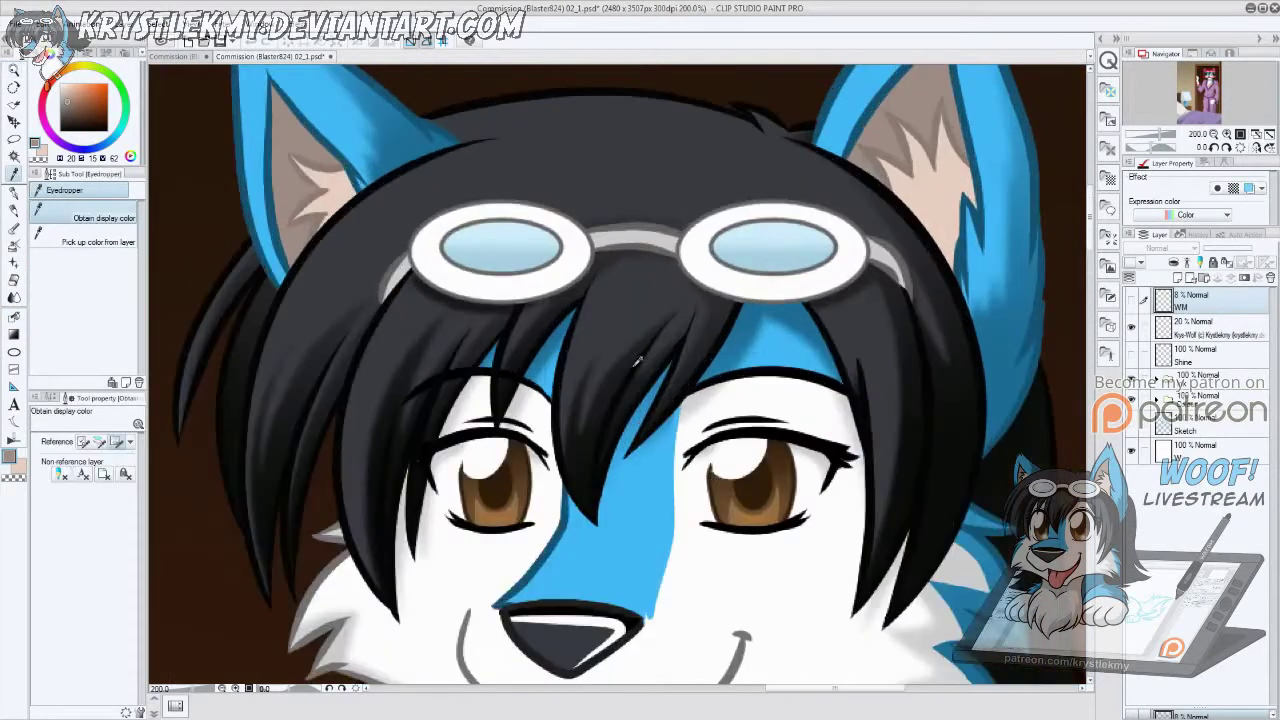
pyautogui.click(202, 58)
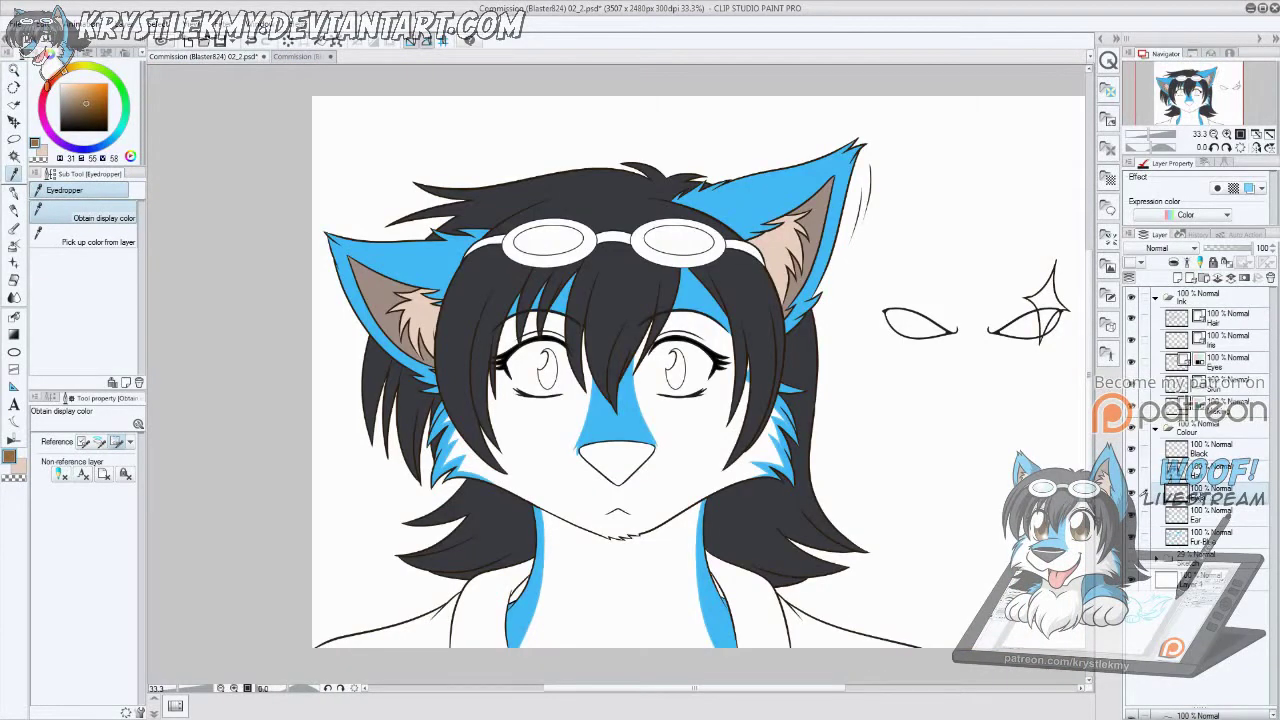
pyautogui.click(545, 368)
pyautogui.click(677, 368)
# Step: Sample the dark nose colour from the reference drawing and fill the nose
pyautogui.click(297, 56)
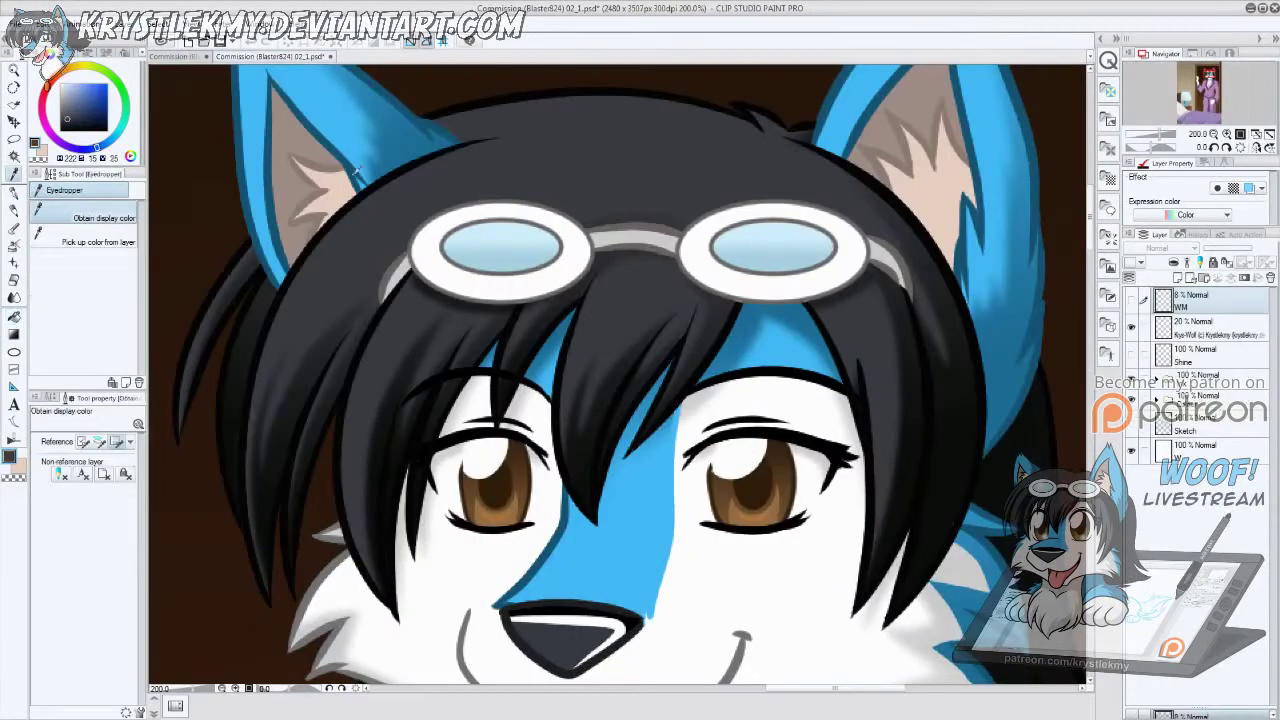
pyautogui.click(191, 57)
pyautogui.press('g')
pyautogui.click(615, 462)
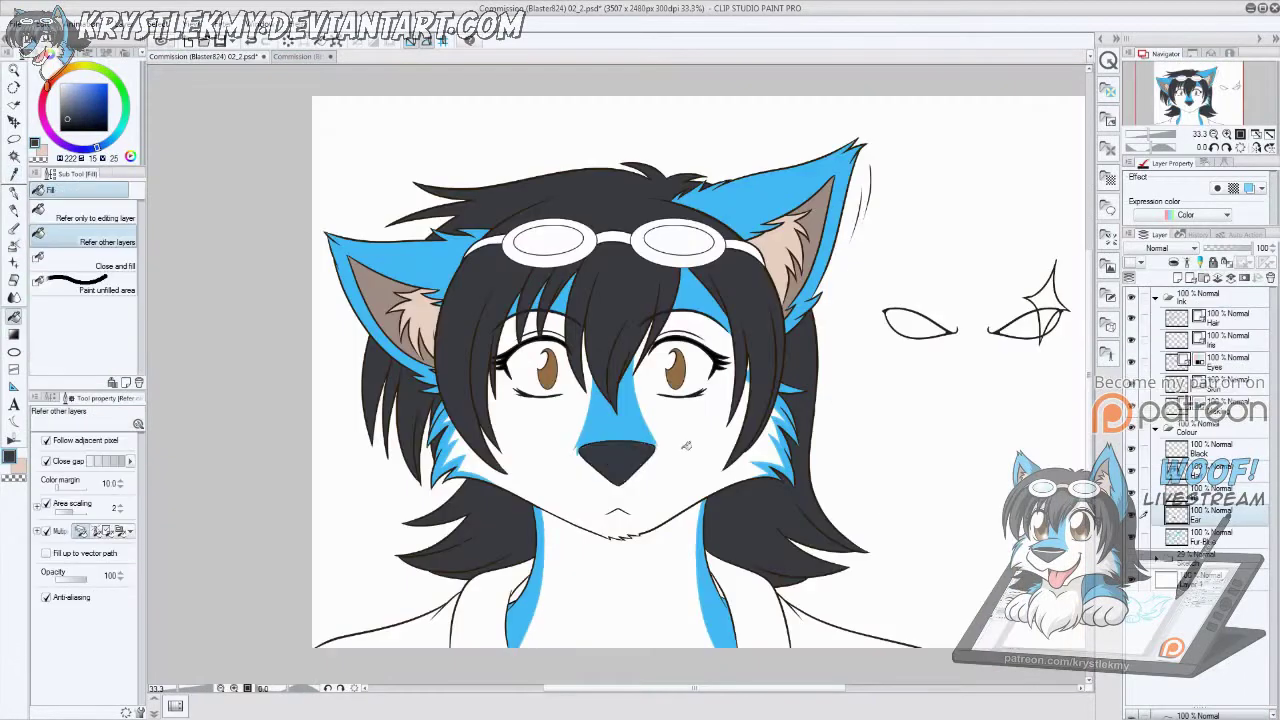
# Step: Sample the grey goggle strap colour from the reference drawing and fill the strap across the hair
pyautogui.click(318, 58)
pyautogui.press('i')
pyautogui.click(250, 70)
pyautogui.click(196, 60)
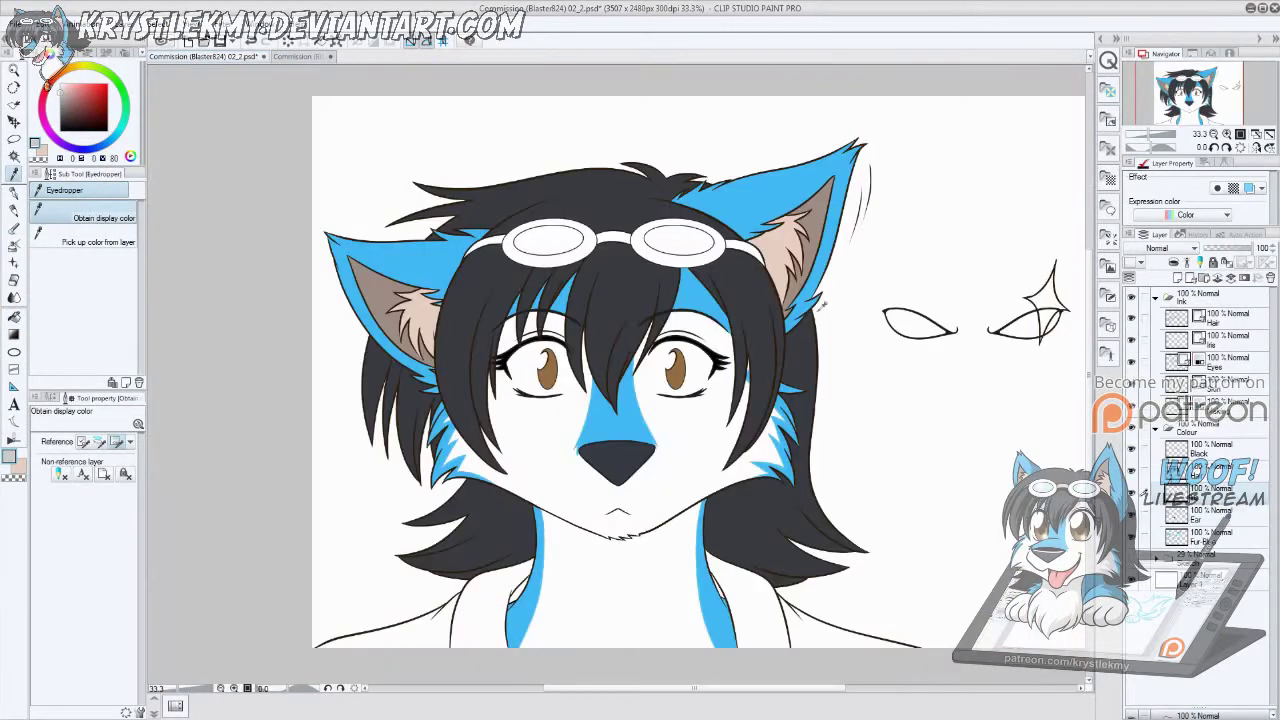
pyautogui.press('g')
pyautogui.click(617, 236)
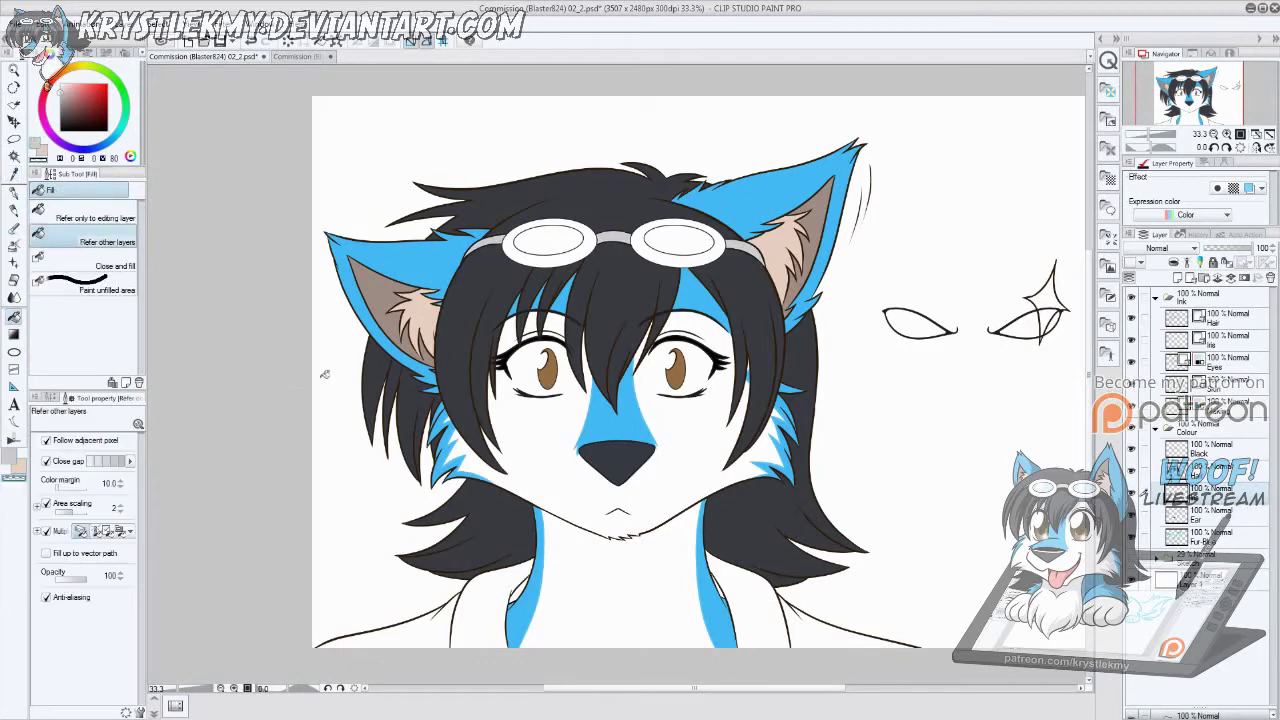
# Step: Hide the white background layer and fill both goggle frames with white
pyautogui.click(1131, 577)
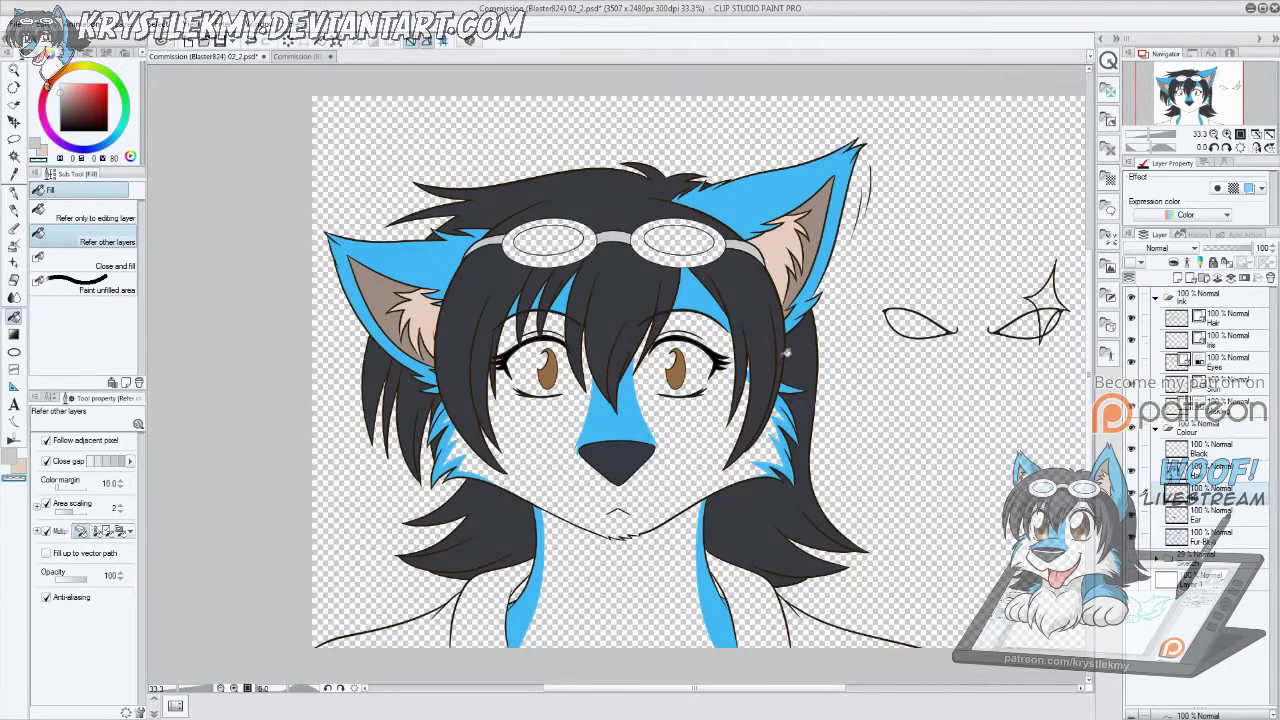
pyautogui.press('x')
pyautogui.click(550, 243)
pyautogui.click(678, 243)
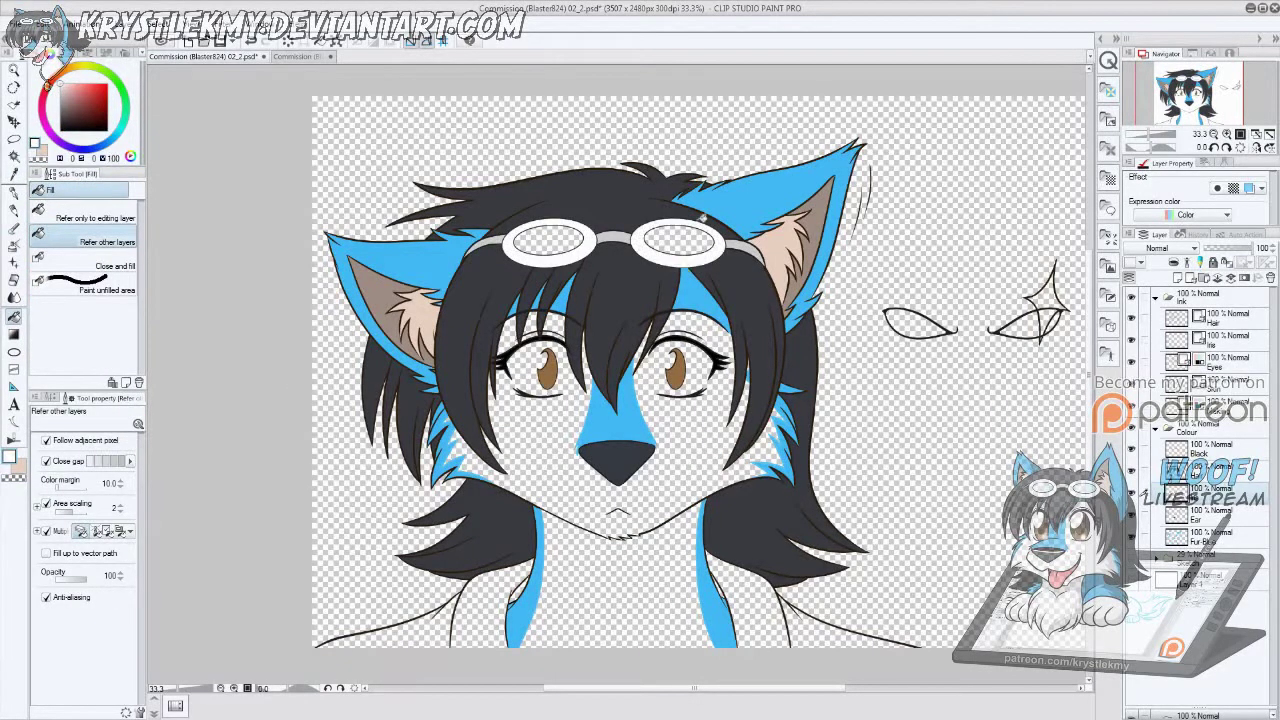
# Step: Create a Fur-W layer below the Ear layer and fill the face, neck and eyelid areas with white
pyautogui.click(1205, 537)
pyautogui.click(1177, 277)
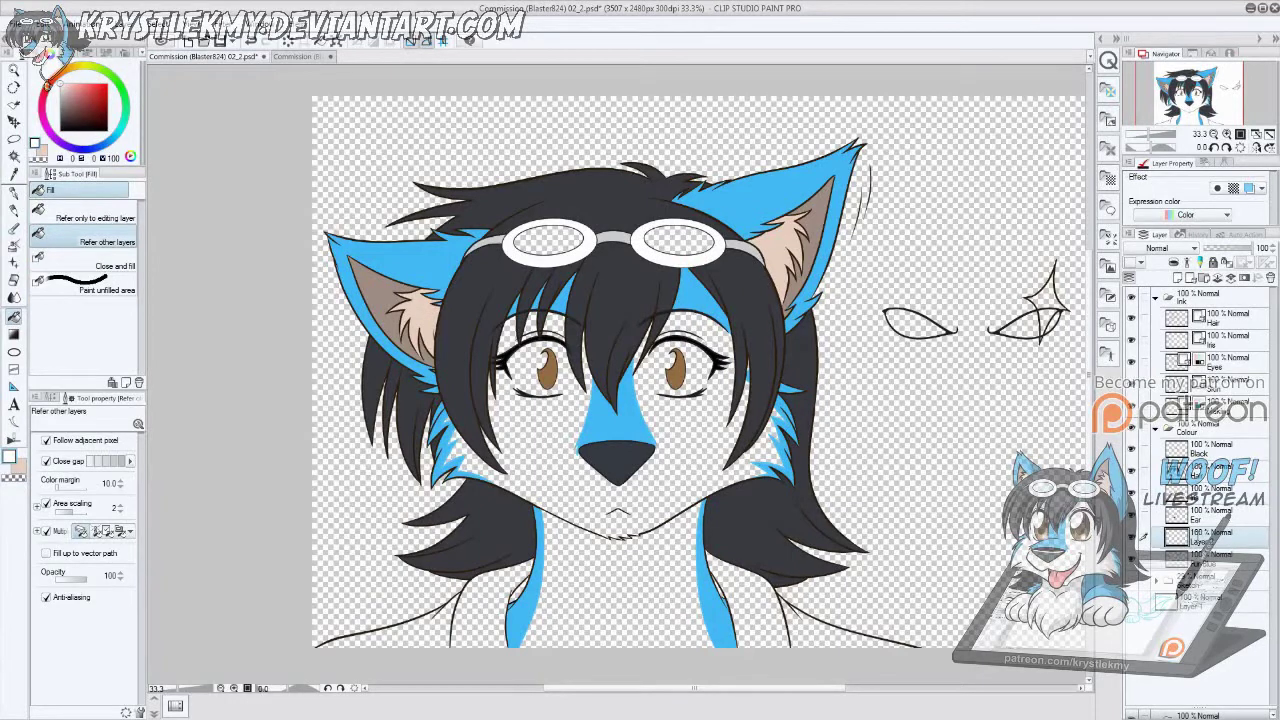
pyautogui.click(578, 585)
pyautogui.click(689, 371)
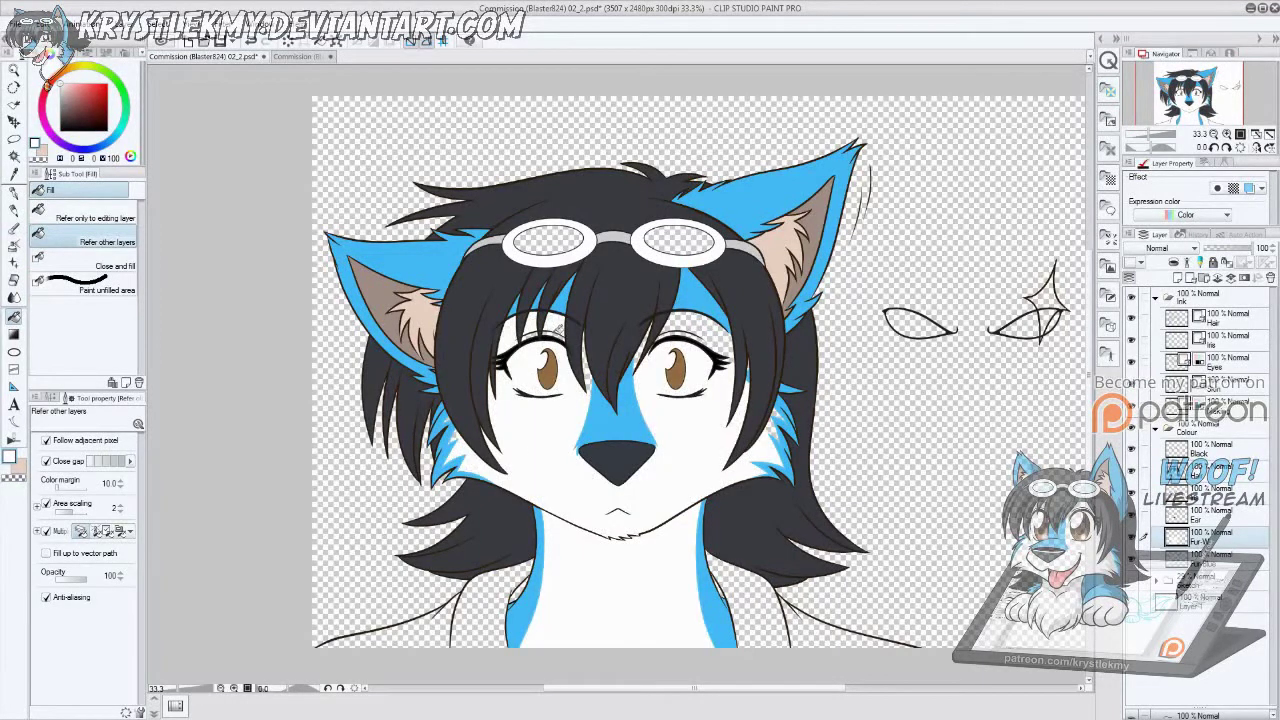
pyautogui.click(672, 322)
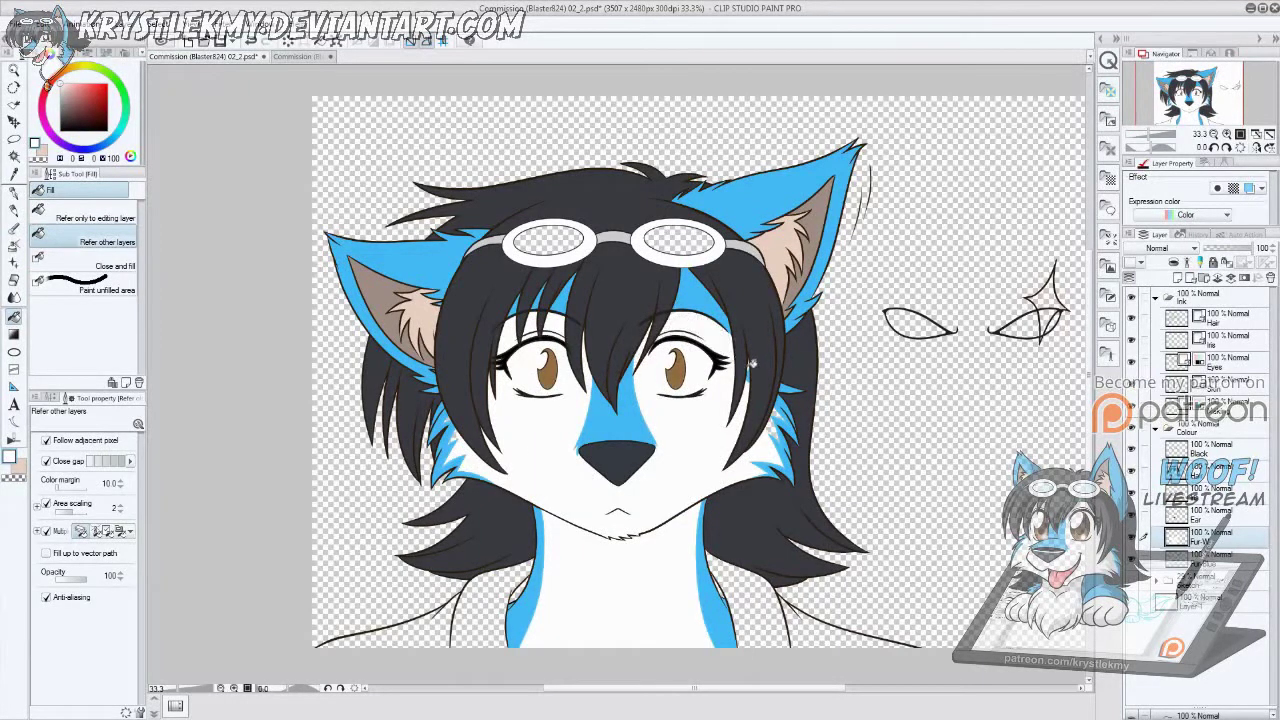
# Step: Paint the unfilled white gaps between the hair strands beside the cheeks and around both eyes
pyautogui.scroll(5, 455, 412)
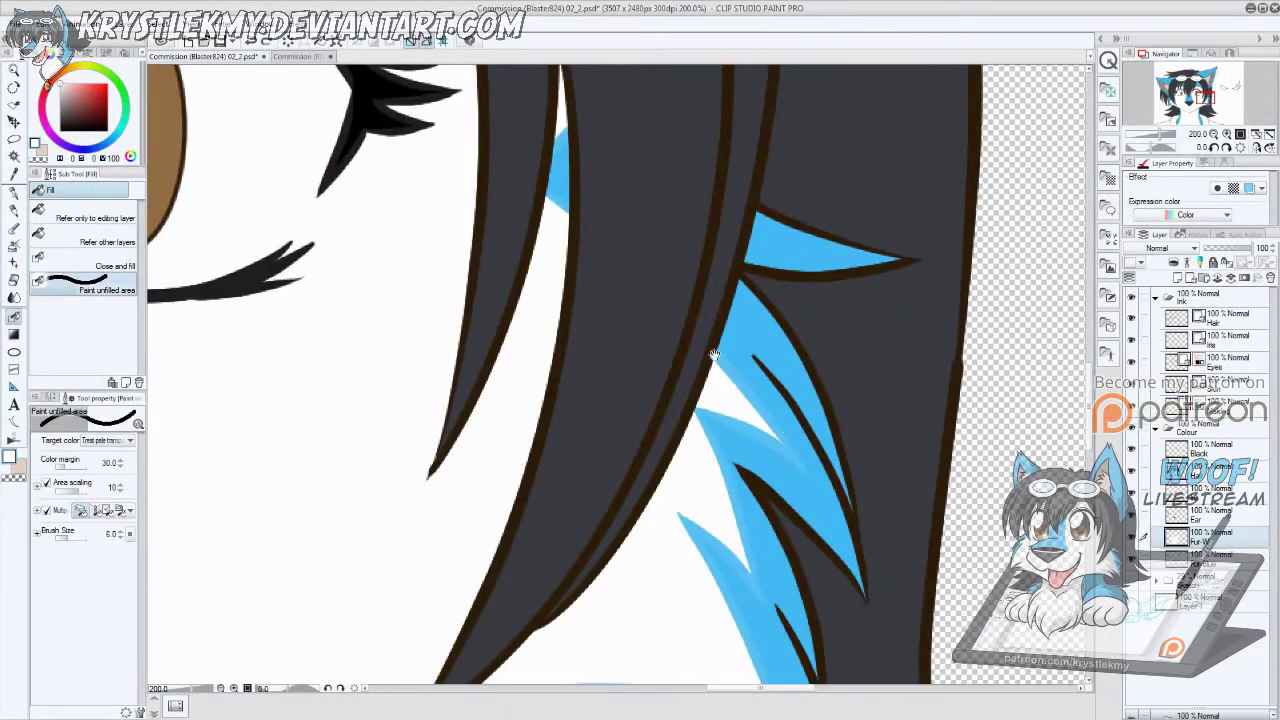
pyautogui.moveTo(282, 241); pyautogui.dragTo(655, 508)
pyautogui.moveTo(211, 408); pyautogui.dragTo(446, 413)
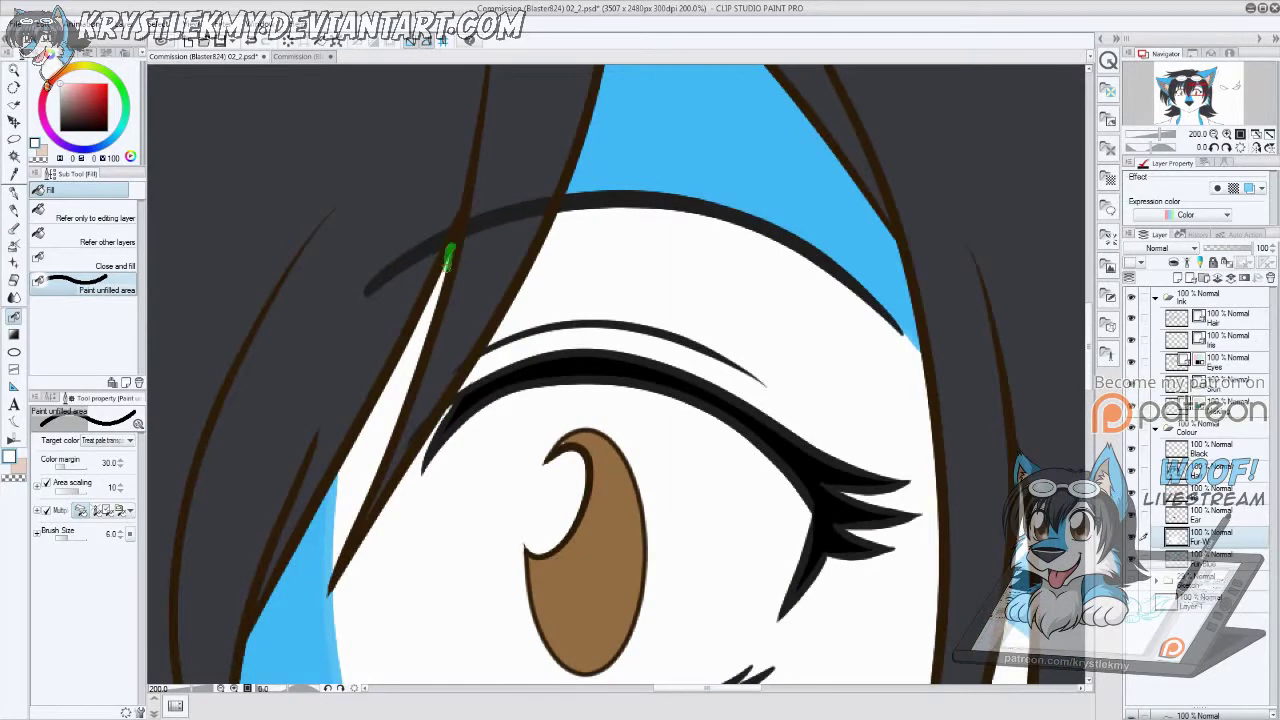
pyautogui.moveTo(410, 690); pyautogui.dragTo(540, 499)
pyautogui.moveTo(714, 386); pyautogui.dragTo(648, 610)
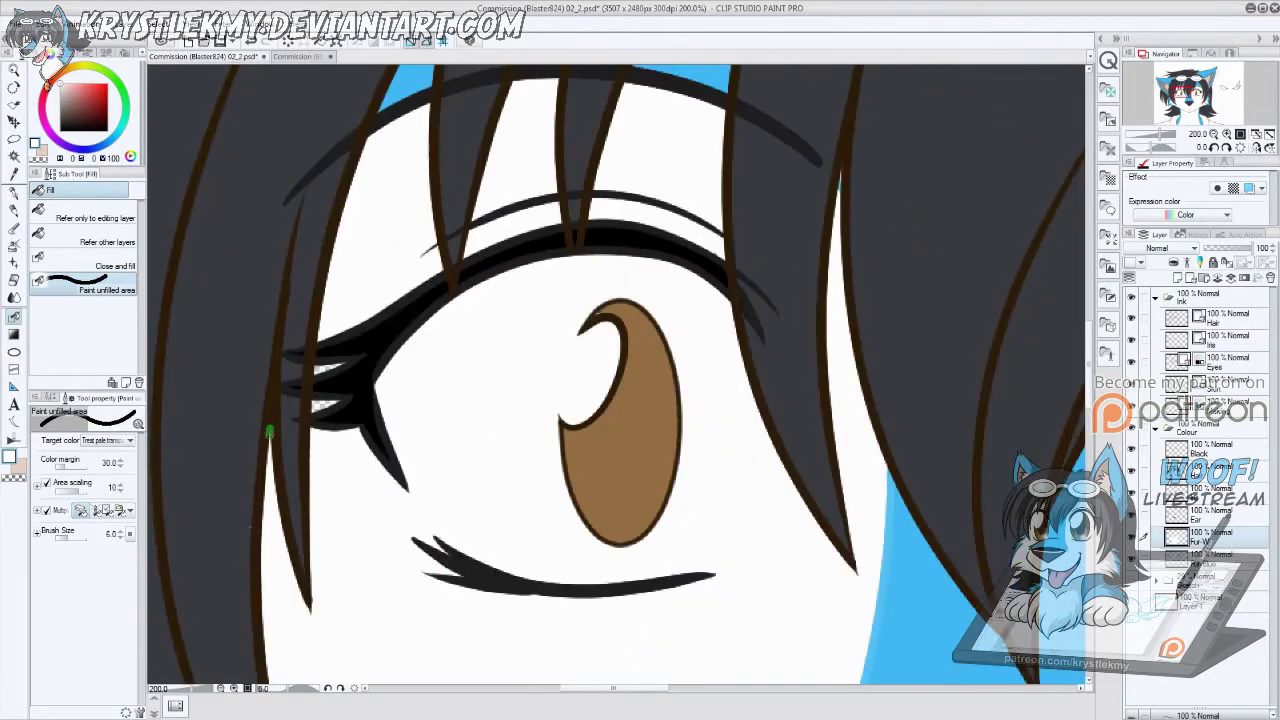
pyautogui.press('g')
pyautogui.moveTo(696, 315); pyautogui.dragTo(704, 267)
pyautogui.press('g')
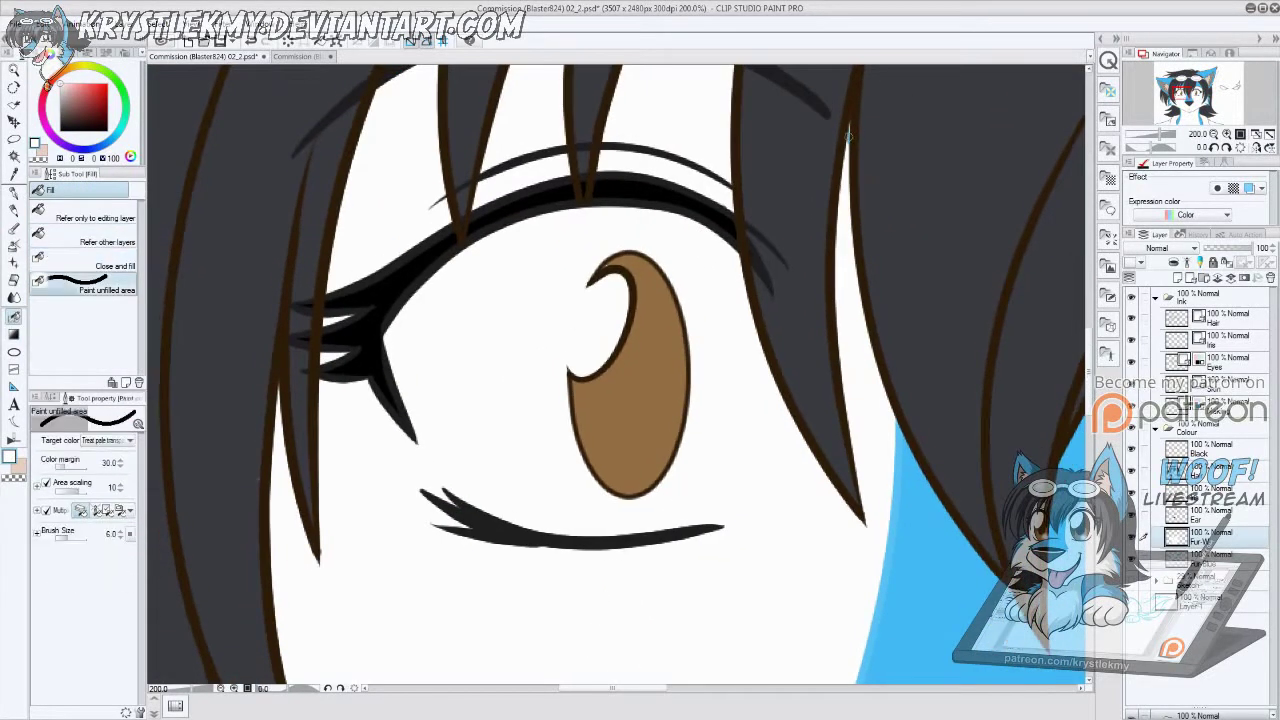
# Step: Sample the light blue of the forehead and paint the unfilled gaps between the central hair strands
pyautogui.moveTo(867, 162); pyautogui.dragTo(697, 342)
pyautogui.keyDown('alt'); pyautogui.click(530, 120); pyautogui.keyUp('alt')
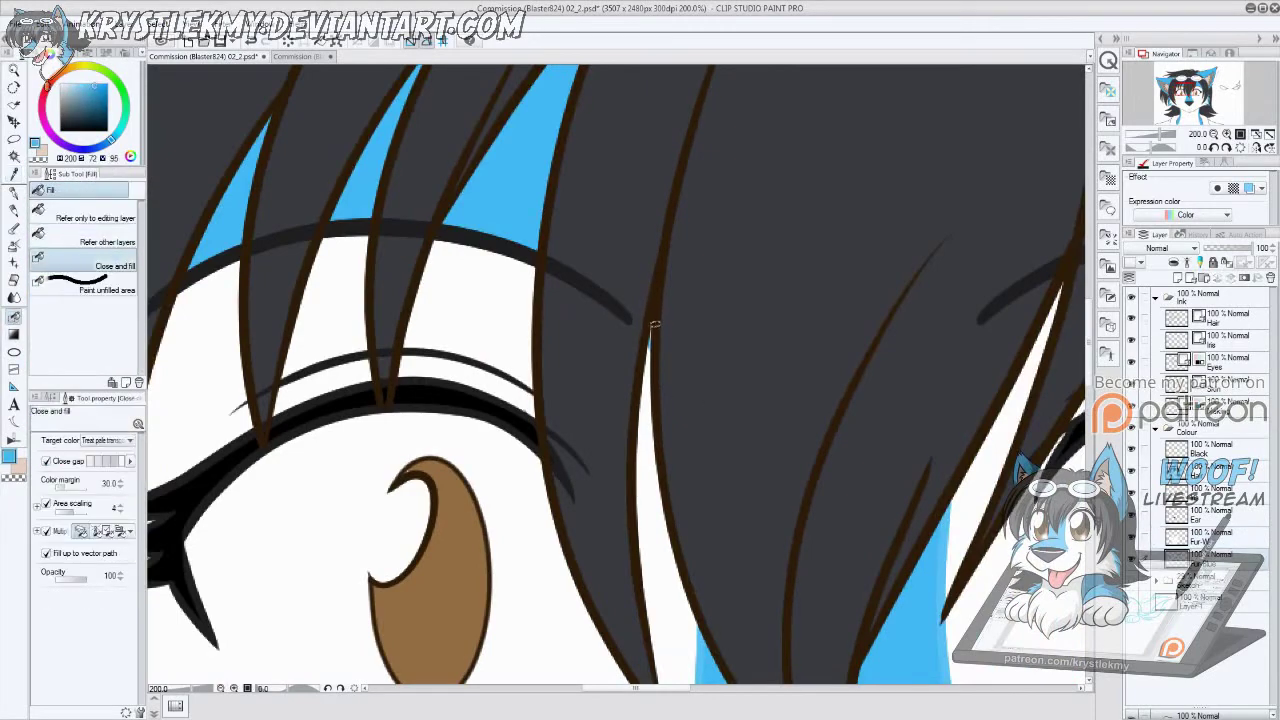
pyautogui.moveTo(577, 560); pyautogui.dragTo(869, 213)
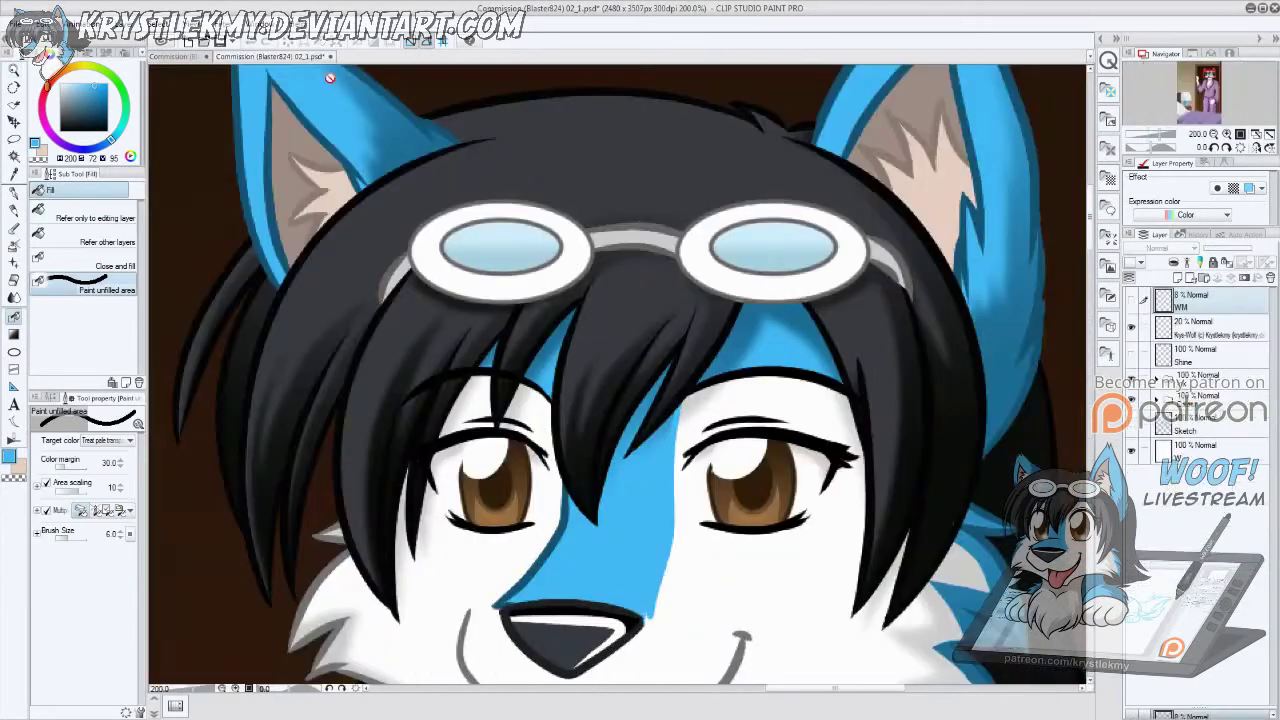
# Step: Sample the lens blues from the reference drawing and fill both selected goggle lenses with a vertical foreground-to-background gradient
pyautogui.press('i')
pyautogui.click(176, 56)
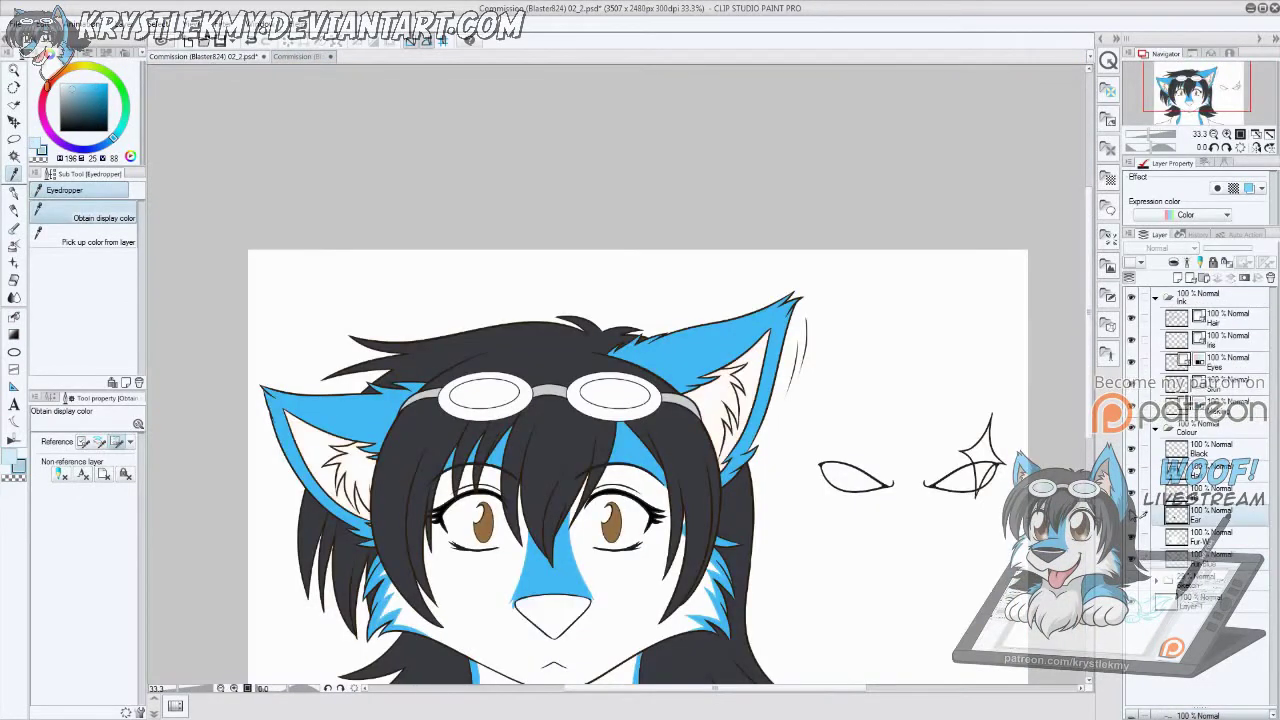
pyautogui.press('w')
pyautogui.press('g')
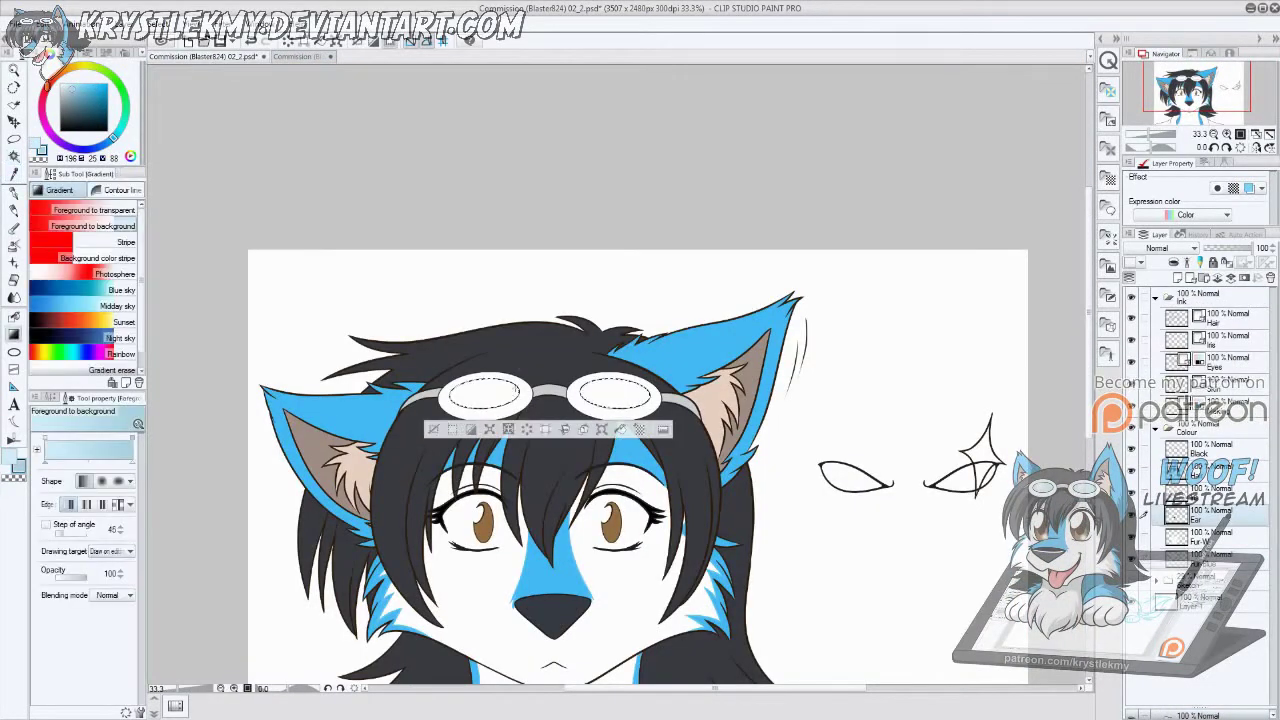
pyautogui.moveTo(567, 410); pyautogui.dragTo(567, 388)
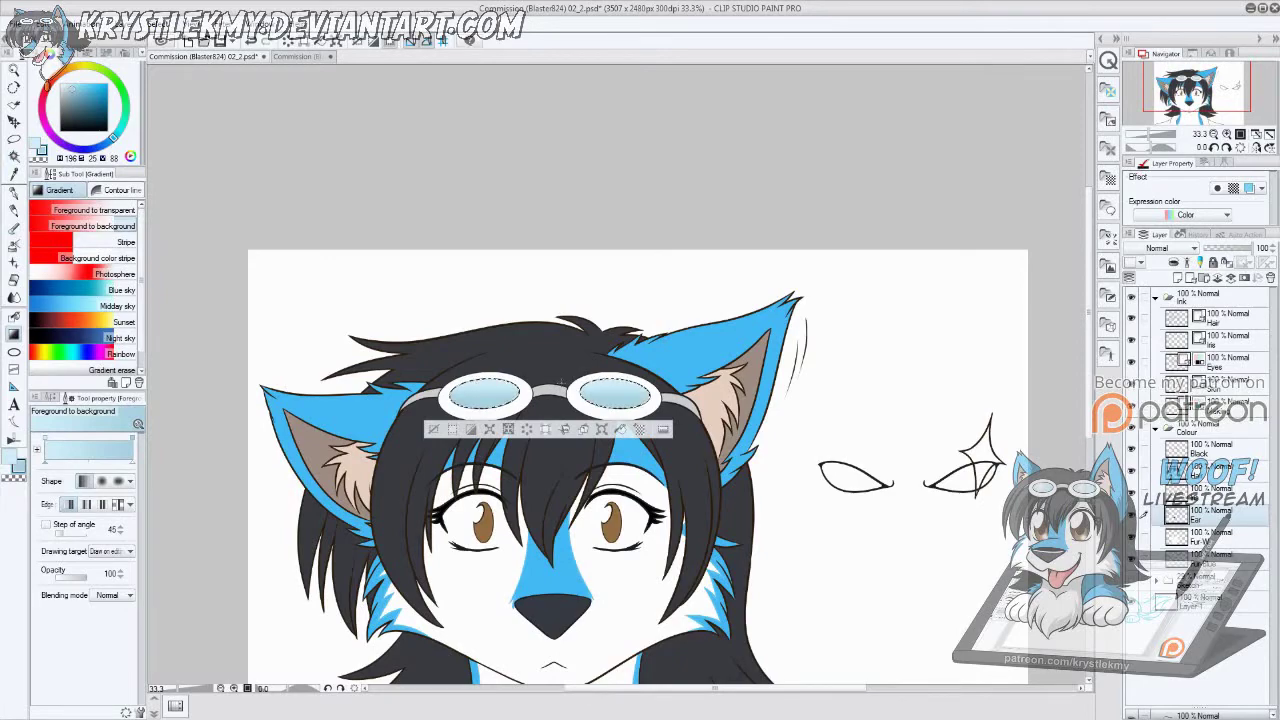
pyautogui.hotkey('ctrl', 'd')
# Step: Sample the robe's light purple from the reference drawing and fill both shoulders on a new layer
pyautogui.scroll(-4, 700, 320)
pyautogui.click(314, 58)
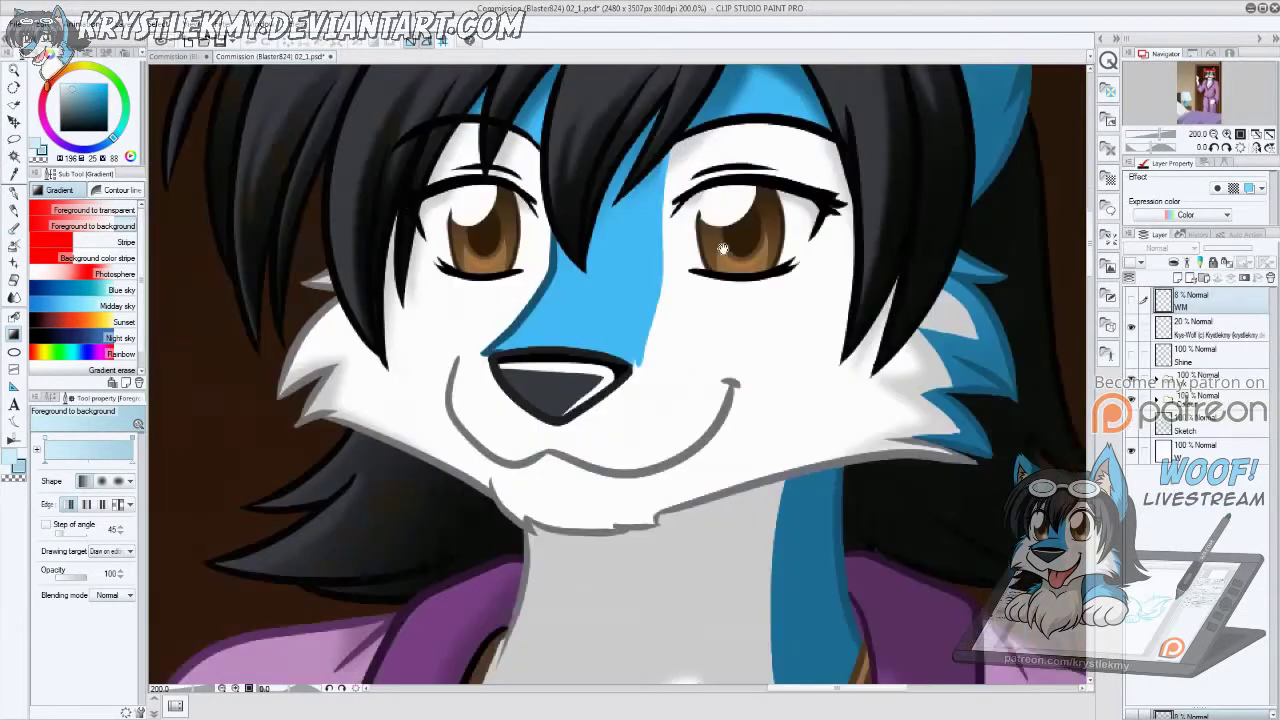
pyautogui.scroll(-3, 620, 370)
pyautogui.press('i')
pyautogui.click(290, 560)
pyautogui.click(205, 57)
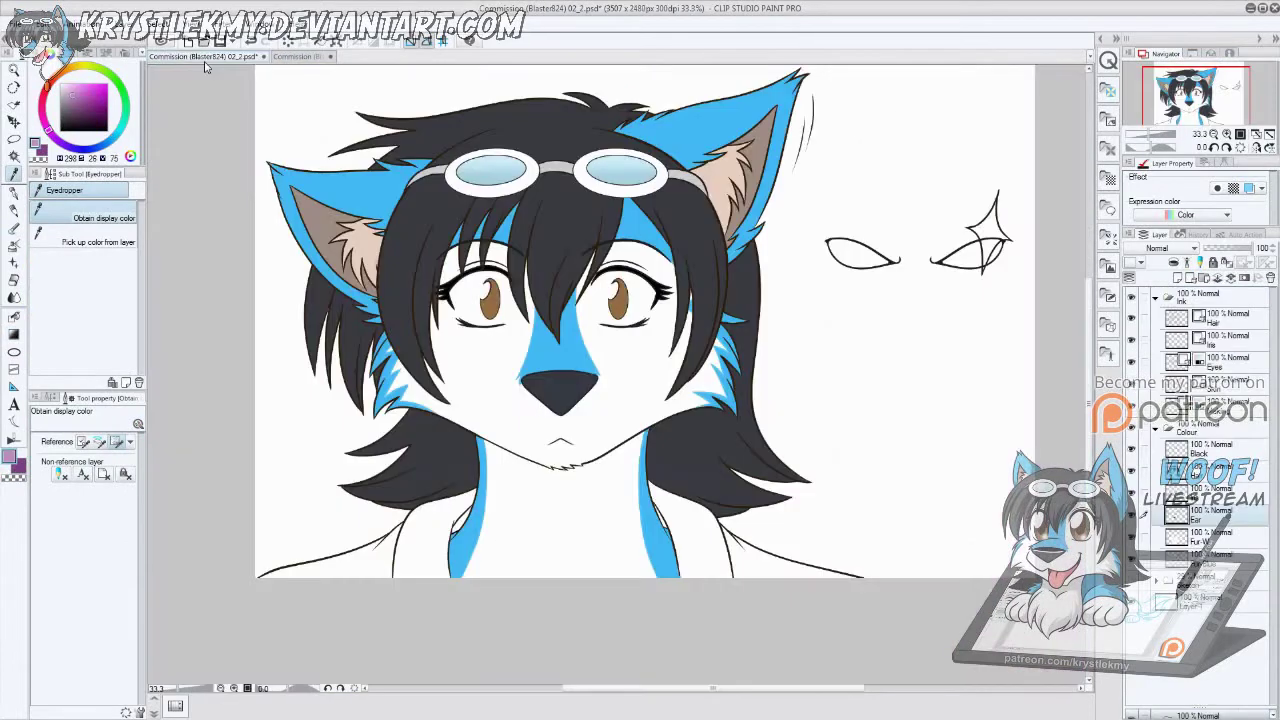
pyautogui.click(1177, 278)
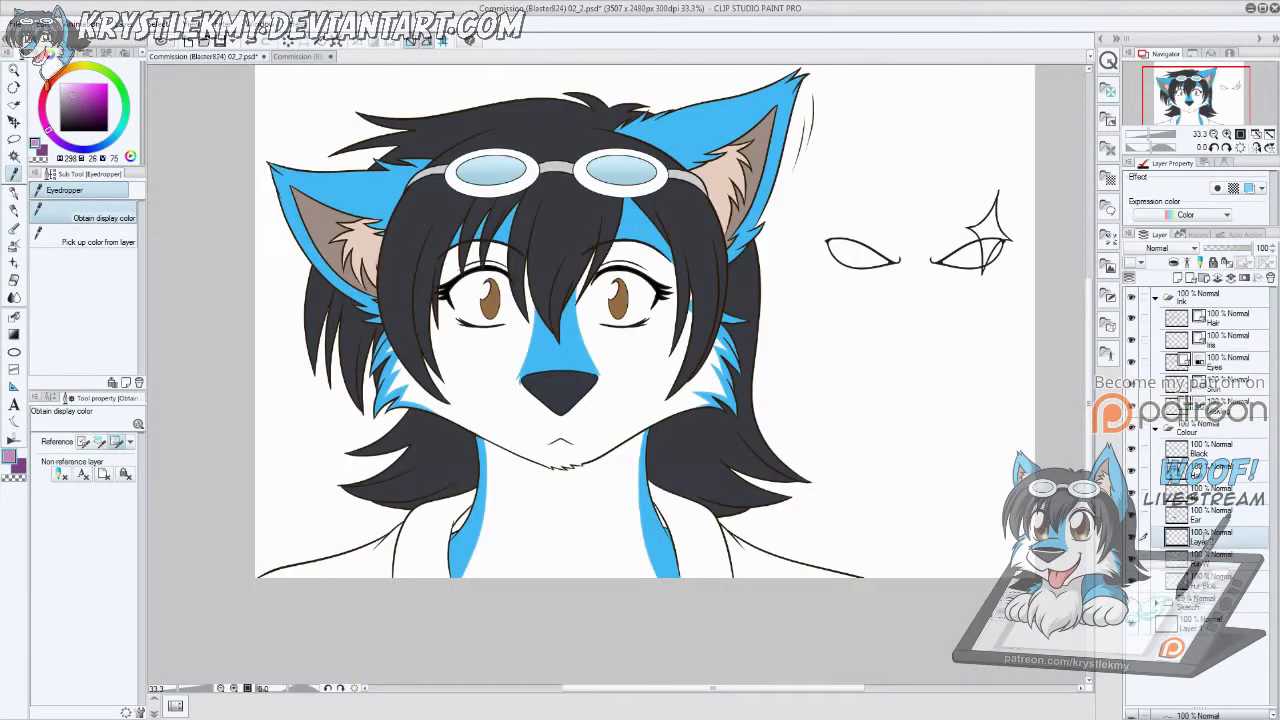
pyautogui.press('g')
pyautogui.click(390, 545)
pyautogui.click(770, 555)
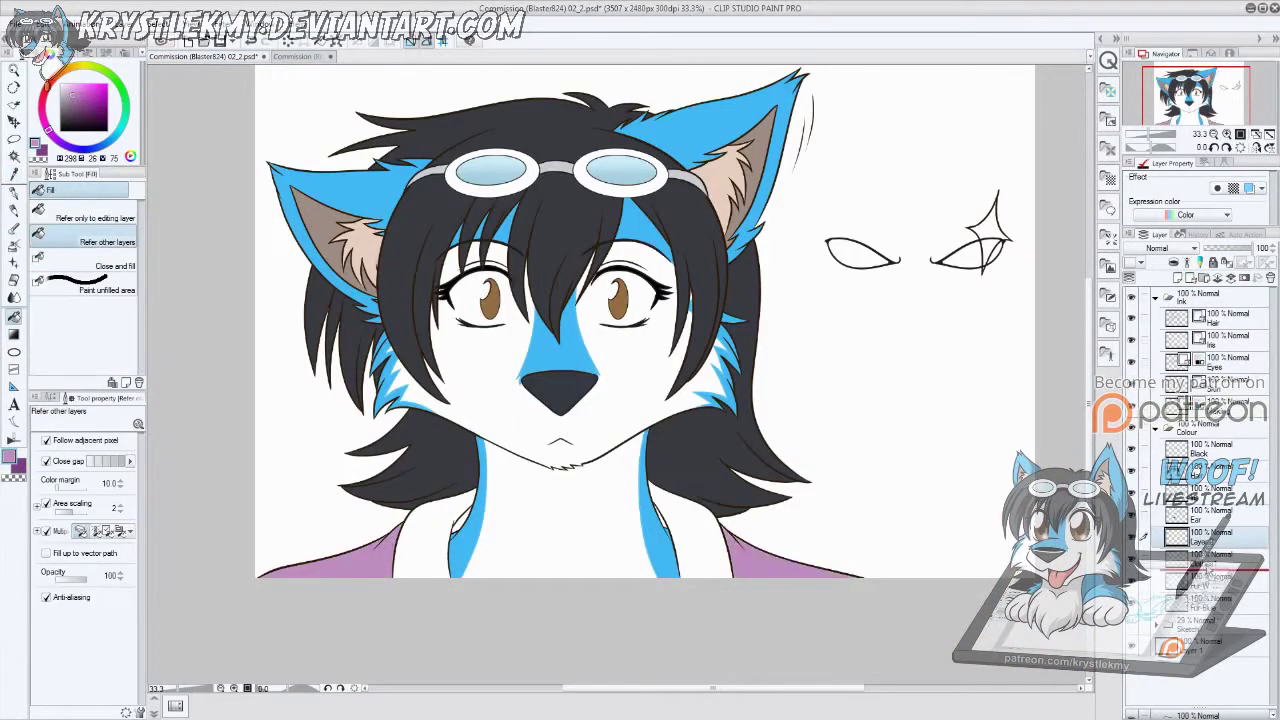
# Step: Set up a second clothing layer above the shoulder fill and fill both sides of the collar with dark purple
pyautogui.moveTo(1208, 566); pyautogui.dragTo(1210, 537)
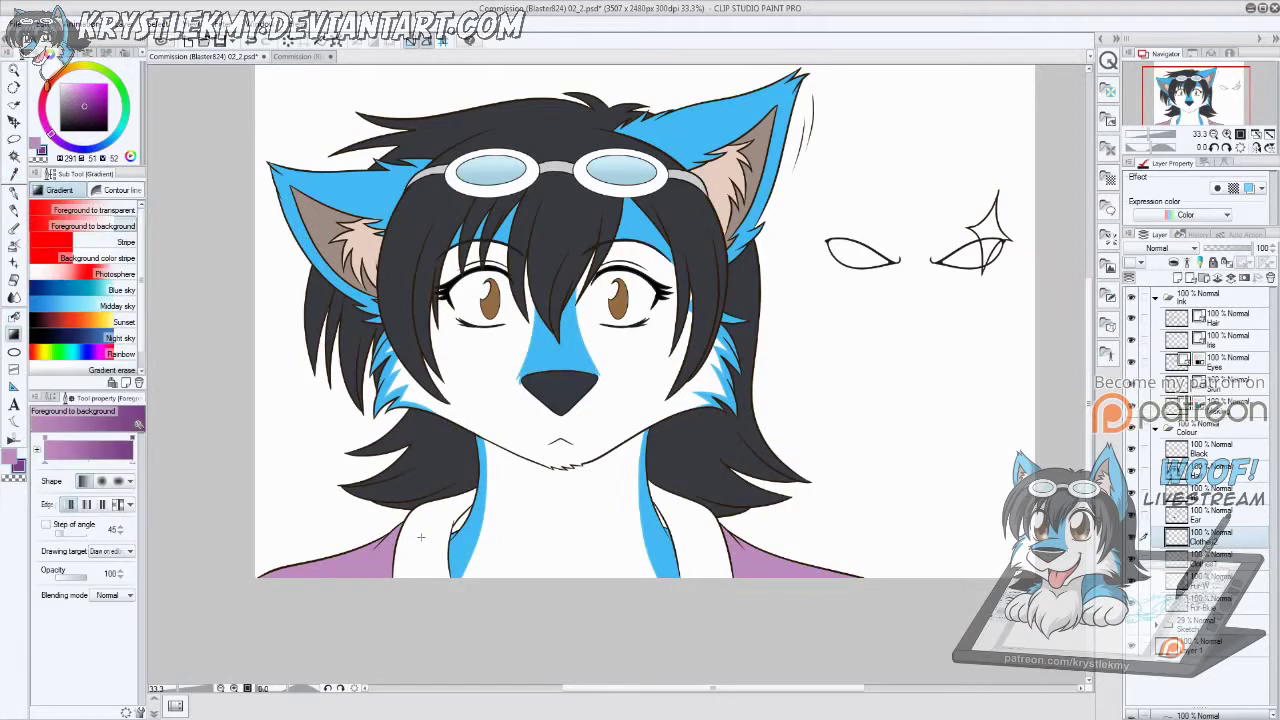
pyautogui.click(458, 512)
pyautogui.click(690, 524)
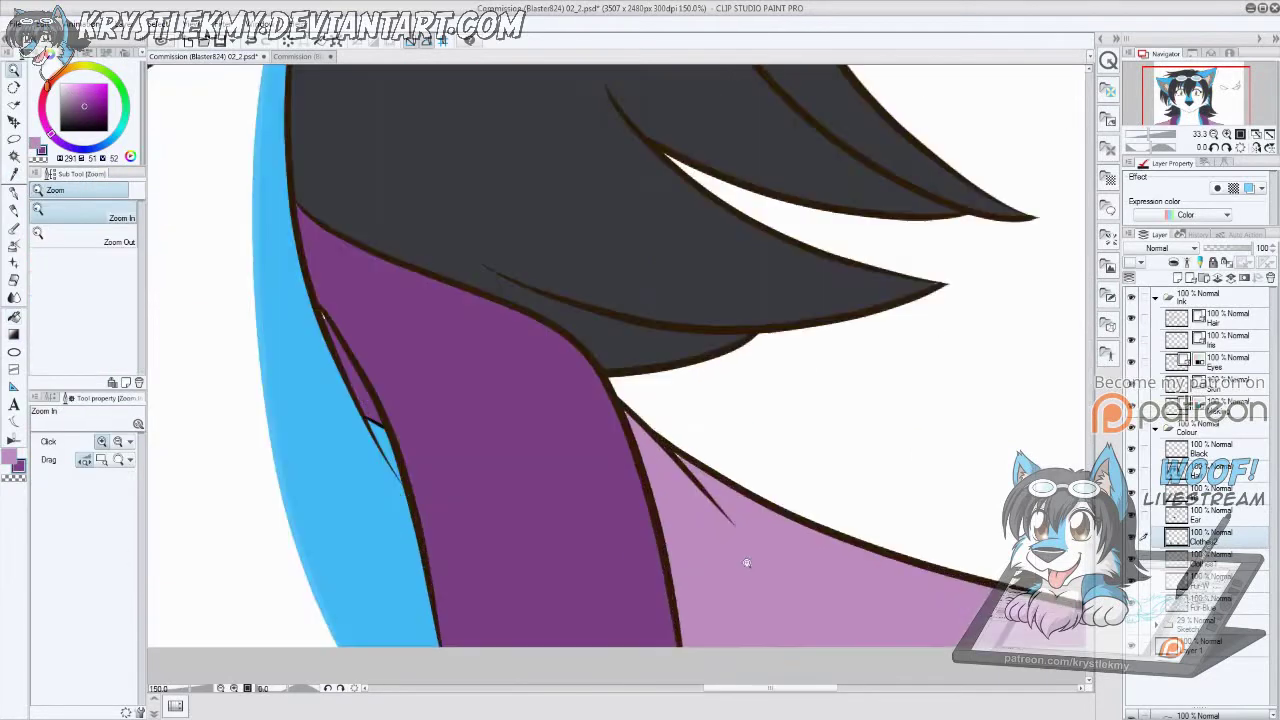
# Step: Paint the small unfilled gaps around the collar and shoulder lines of the robe with the matching dark and light purples
pyautogui.scroll(5, 700, 530)
pyautogui.click(90, 284)
pyautogui.click(1210, 552)
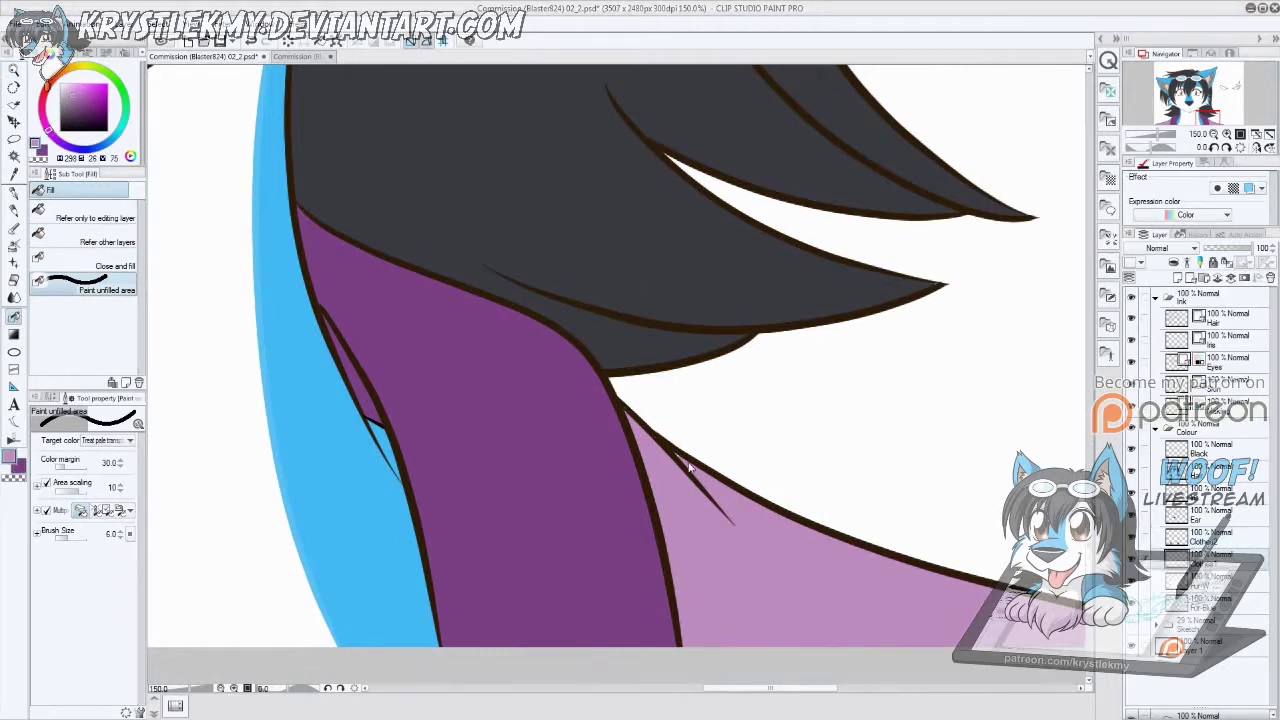
pyautogui.press('h')
pyautogui.press('x')
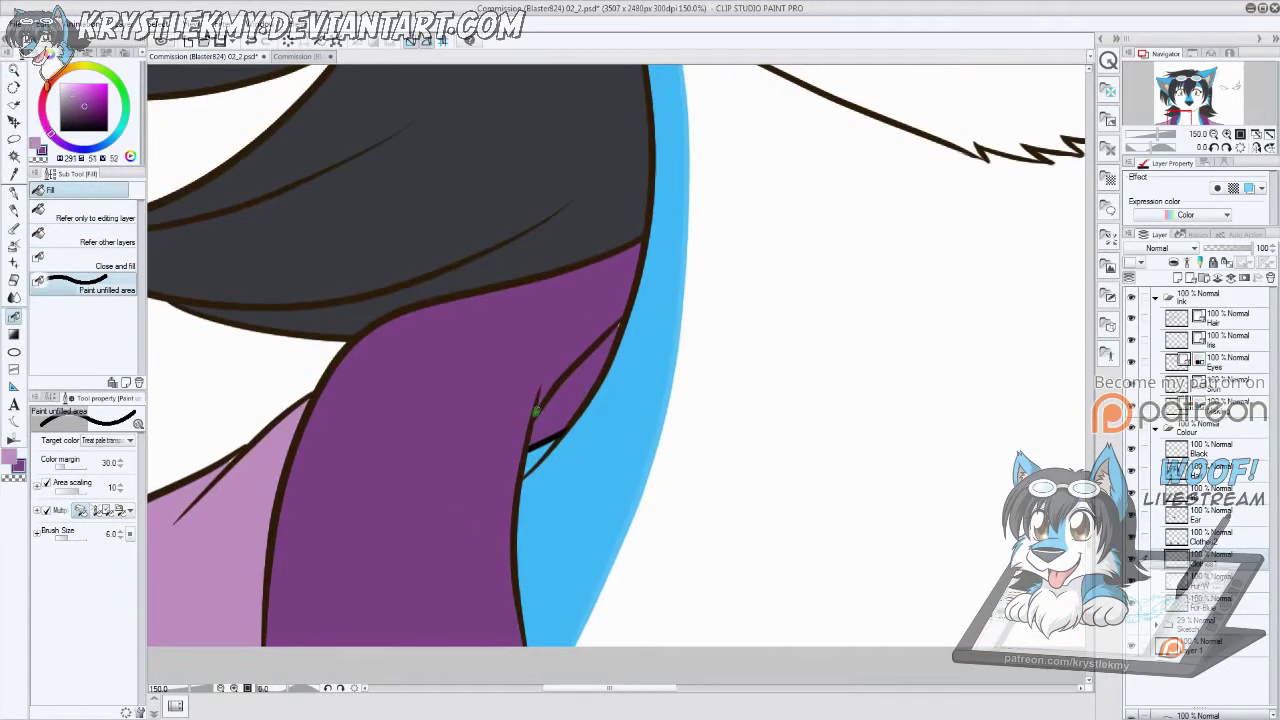
pyautogui.press('x')
pyautogui.hotkey('ctrl', '-')
pyautogui.hotkey('ctrl', '-')
pyautogui.hotkey('ctrl', '-')
pyautogui.hotkey('ctrl', '-')
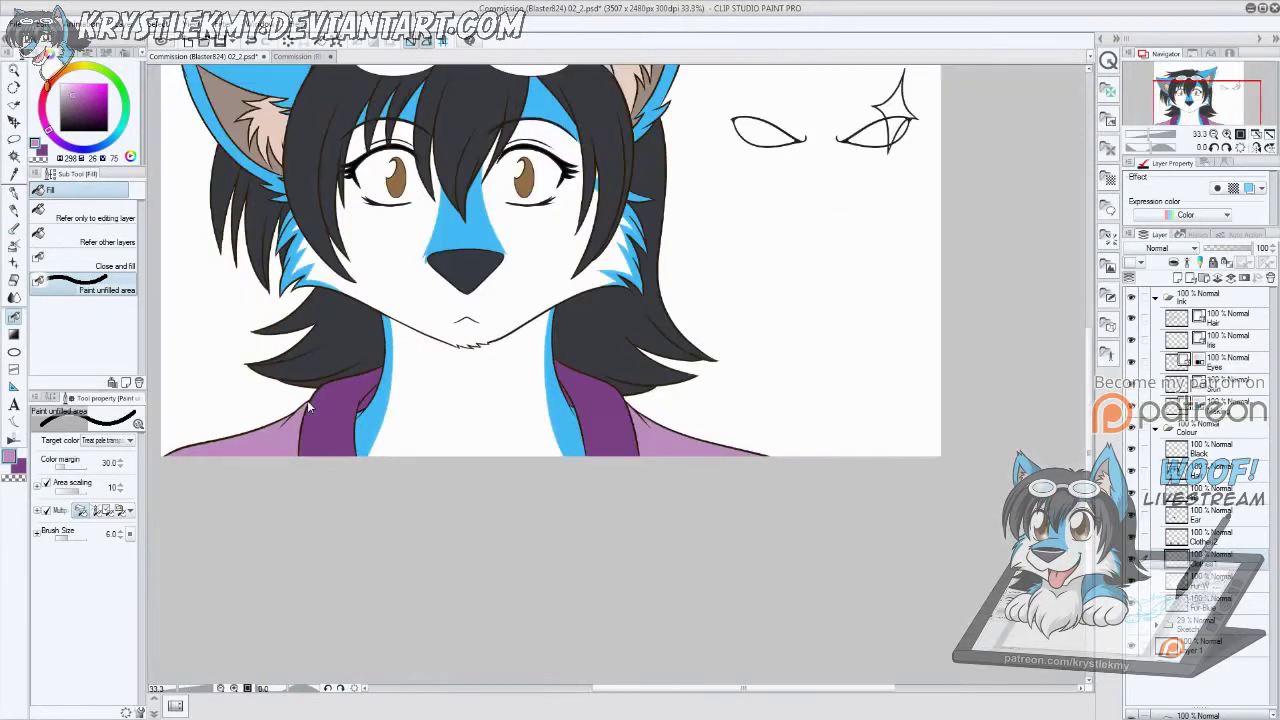
pyautogui.press('p')
pyautogui.press('x')
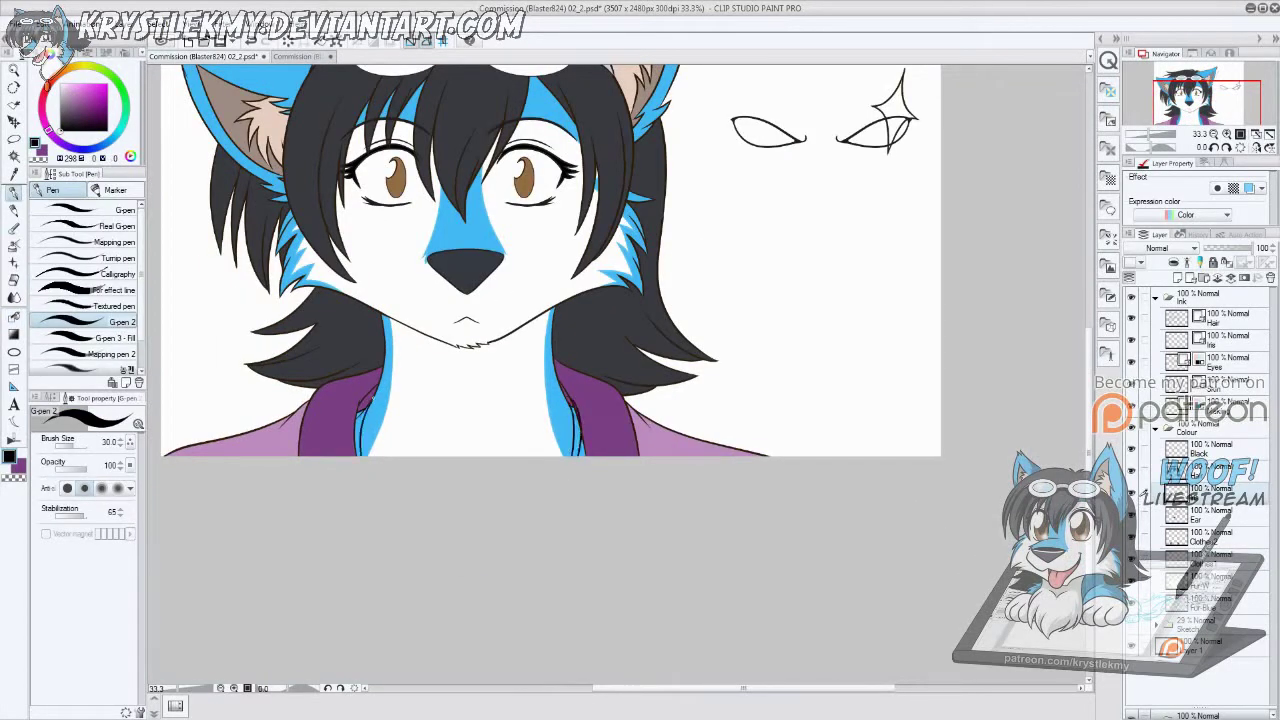
pyautogui.scroll(3, 362, 412)
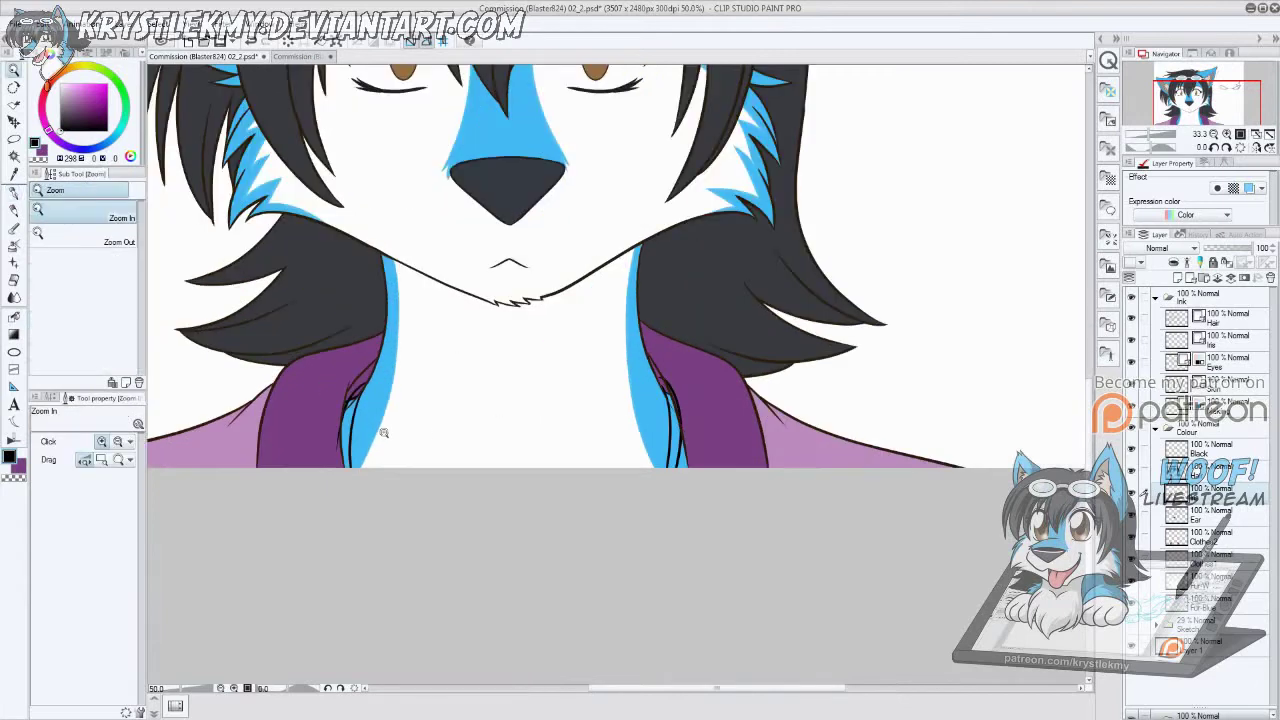
pyautogui.press('e')
pyautogui.moveTo(310, 360); pyautogui.dragTo(325, 470)
pyautogui.moveTo(945, 340); pyautogui.dragTo(965, 450)
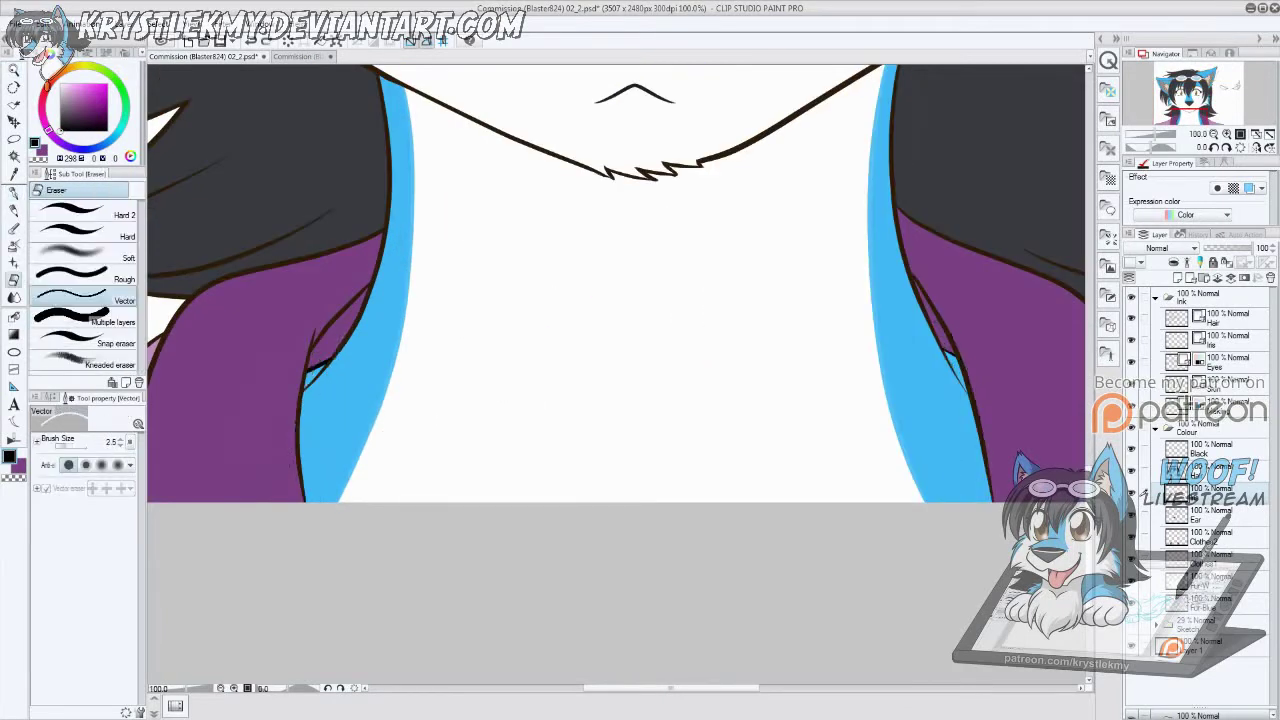
# Step: Draw the edges of a necklace cord in black on the Eyes ink layer, between the collar and neck on both sides
pyautogui.press('p')
pyautogui.click(1210, 386)
pyautogui.click(1210, 360)
pyautogui.moveTo(938, 342); pyautogui.dragTo(968, 500)
pyautogui.moveTo(925, 321)
pyautogui.mouseDown()
pyautogui.moveTo(941, 330)
pyautogui.moveTo(992, 500)
pyautogui.mouseUp()
pyautogui.moveTo(340, 346); pyautogui.dragTo(303, 500)
# Step: Trim the overlapping cord and neck outlines on the Eyes and Skin ink layers with the Vector eraser
pyautogui.press('e')
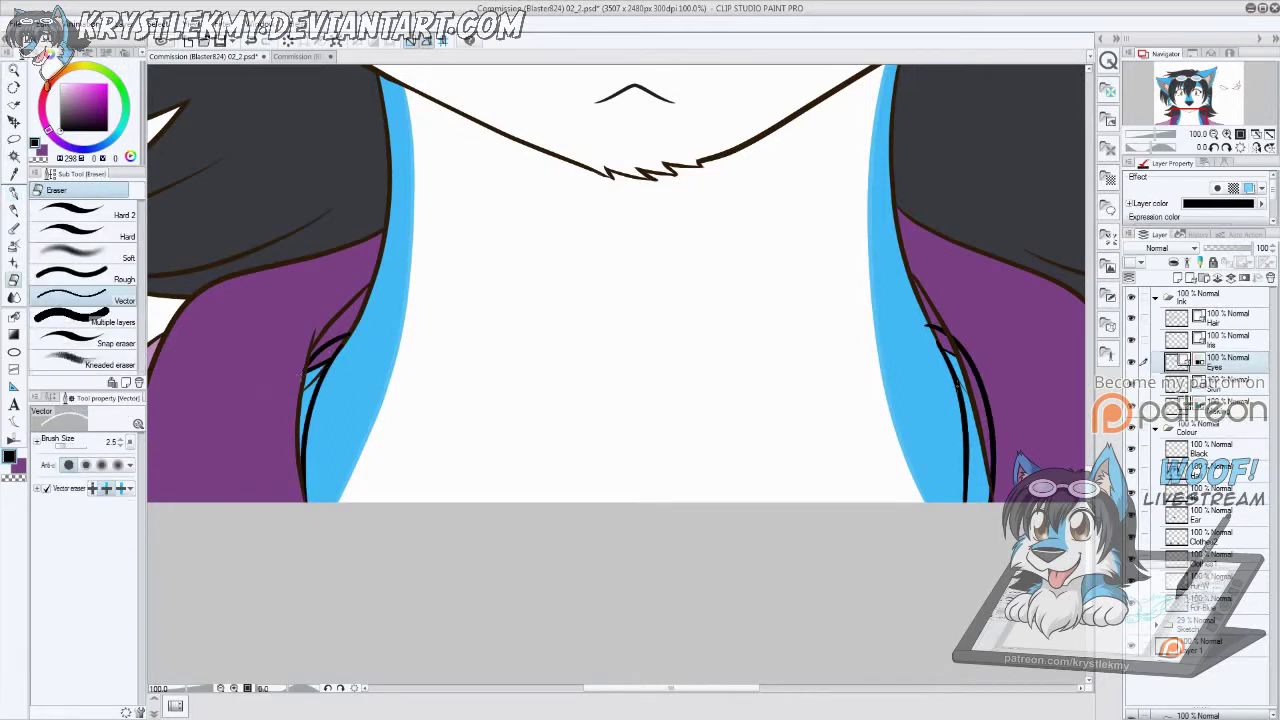
pyautogui.moveTo(955, 360); pyautogui.dragTo(975, 470)
pyautogui.click(1210, 384)
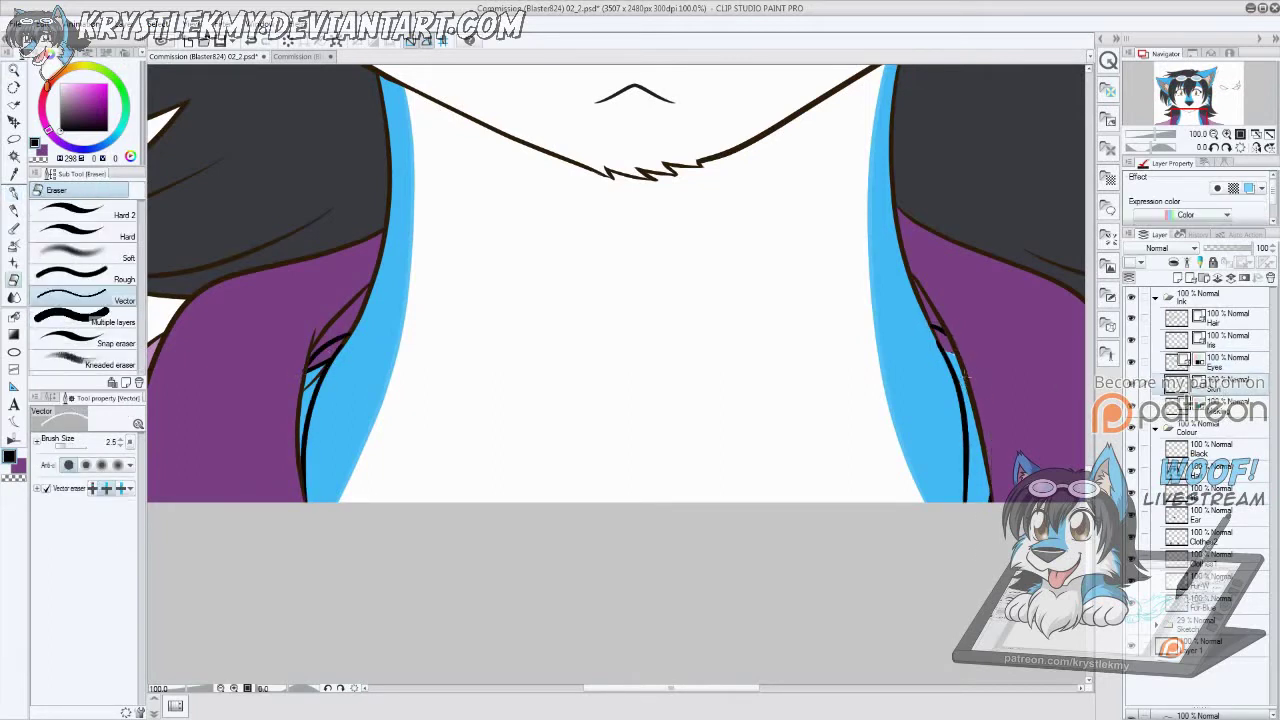
pyautogui.click(1200, 362)
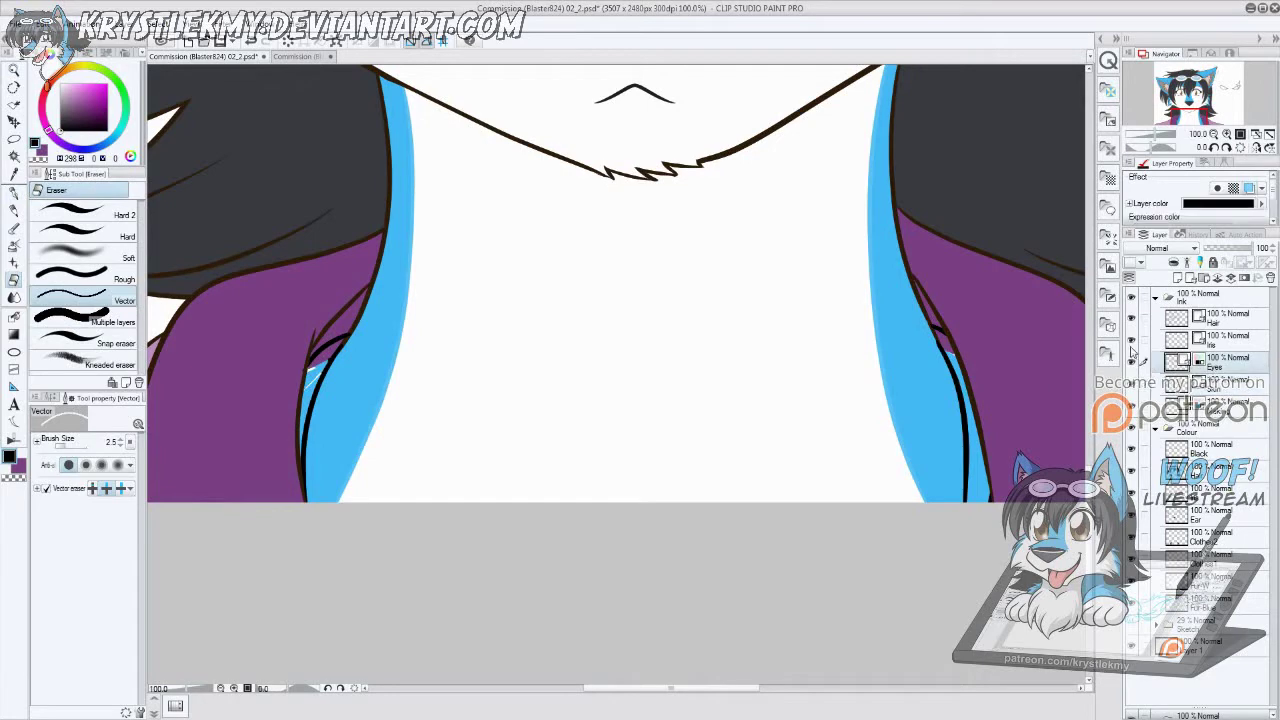
# Step: Sample the necklace cord's brown from the reference drawing and fill both cord sections with it on the Ear layer
pyautogui.click(300, 57)
pyautogui.press('i')
pyautogui.click(370, 430)
pyautogui.click(200, 56)
pyautogui.click(1137, 515)
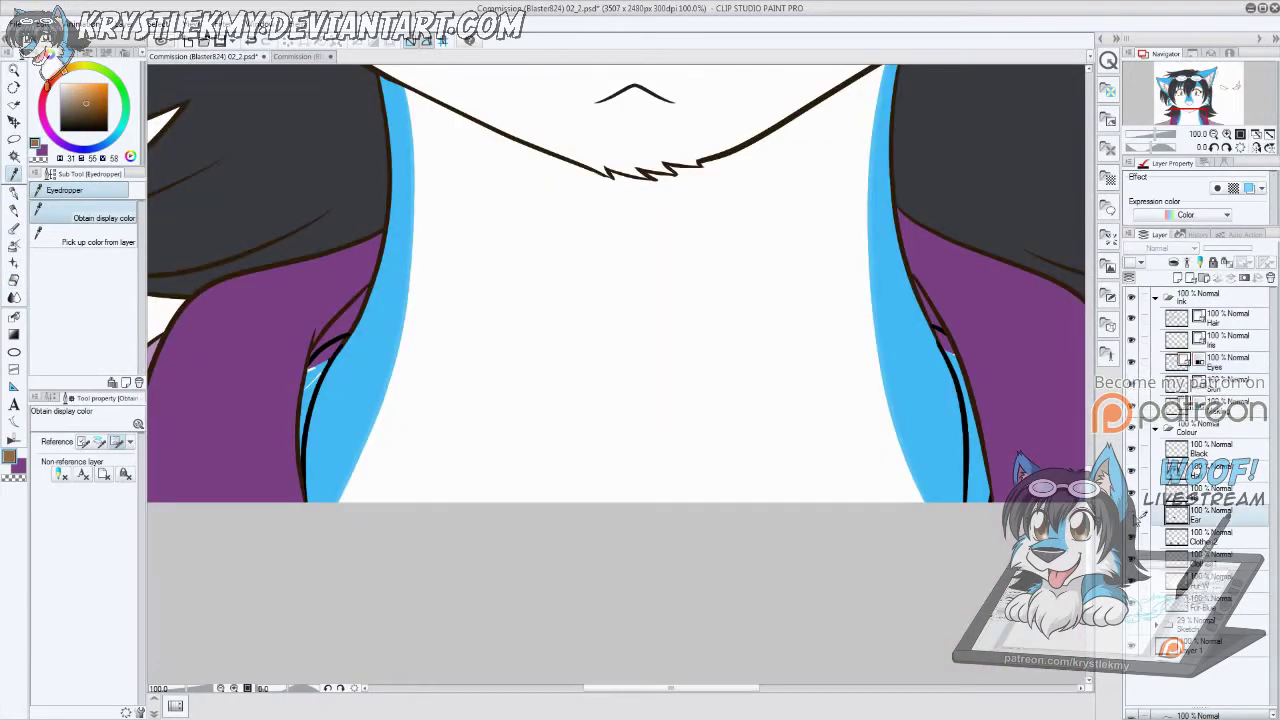
pyautogui.press('g')
pyautogui.click(987, 421)
pyautogui.click(318, 363)
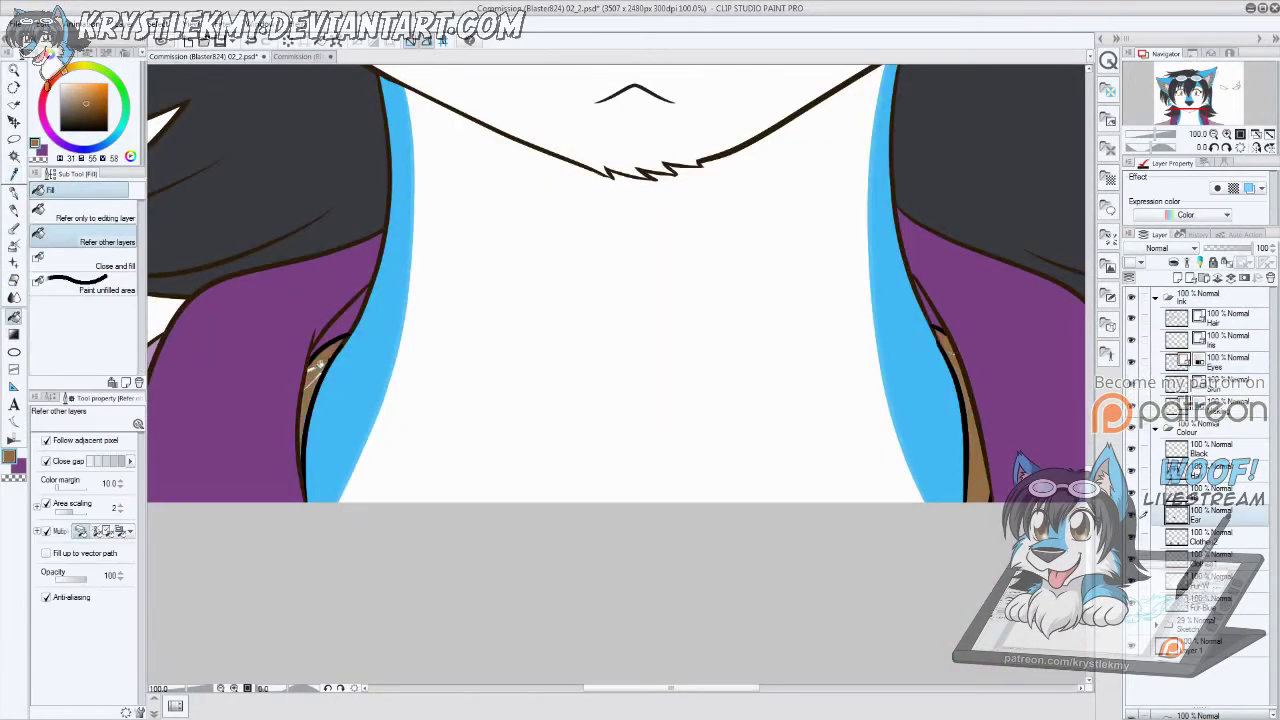
# Step: Paint the unfilled specks in the left cord section and erase the stray line stub along its inner edge
pyautogui.scroll(5, 318, 363)
pyautogui.press('g')
pyautogui.press('g')
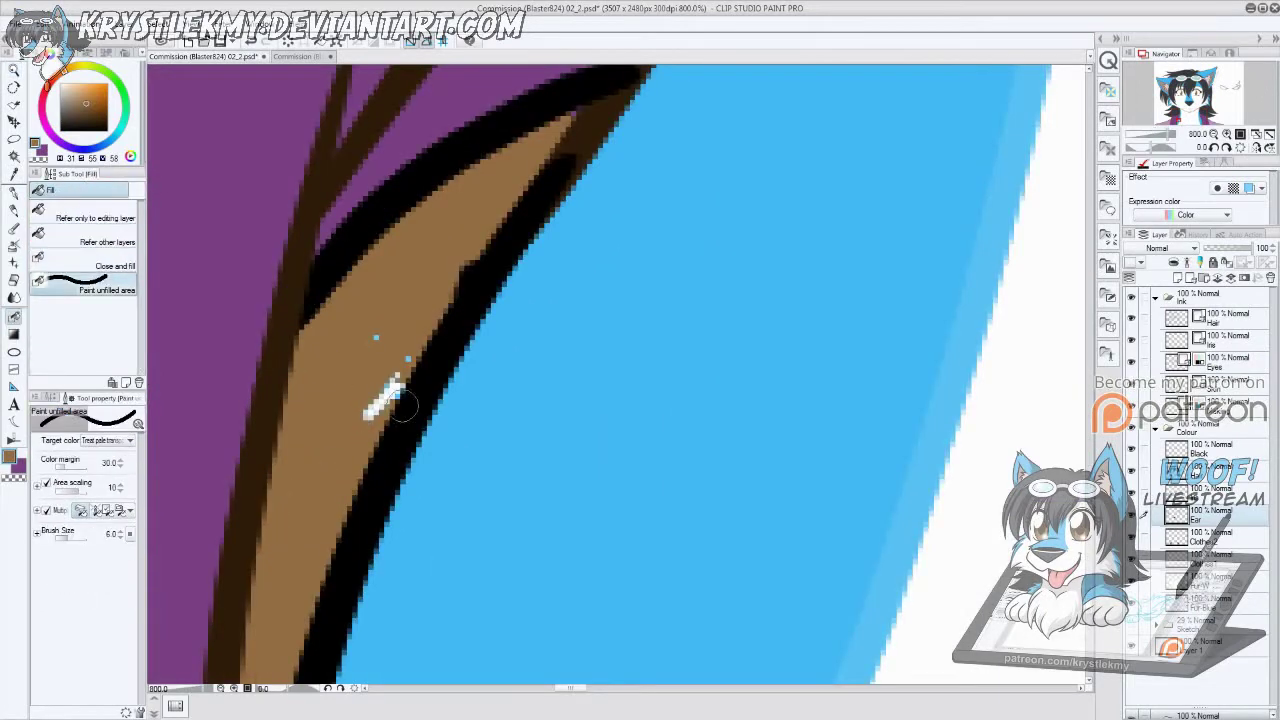
pyautogui.scroll(-4, 500, 251)
pyautogui.scroll(4, 510, 235)
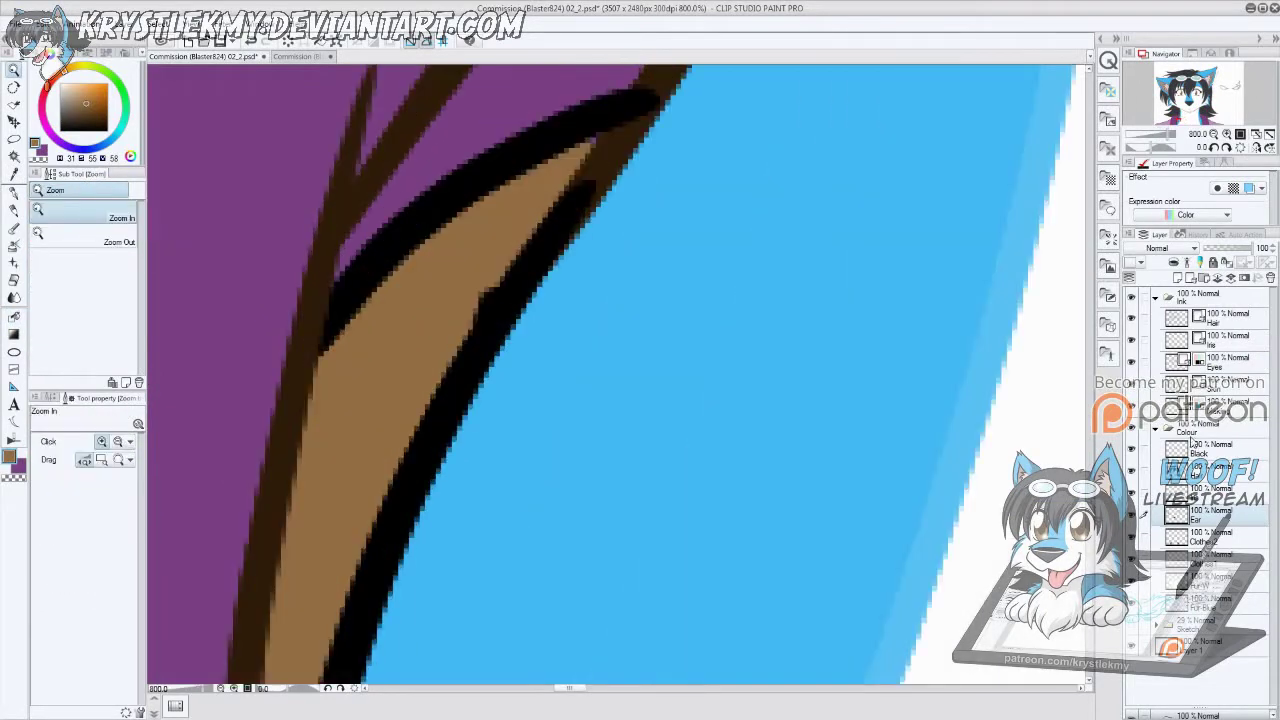
pyautogui.press('e')
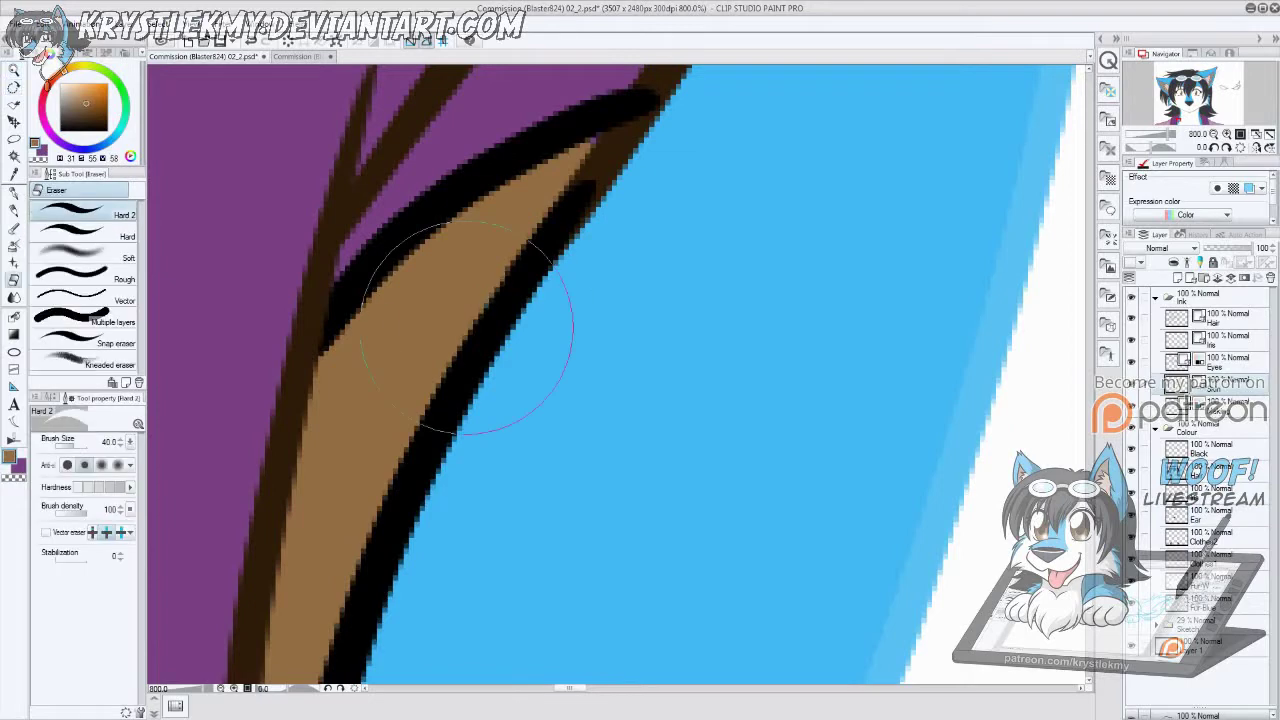
pyautogui.scroll(-2, 514, 243)
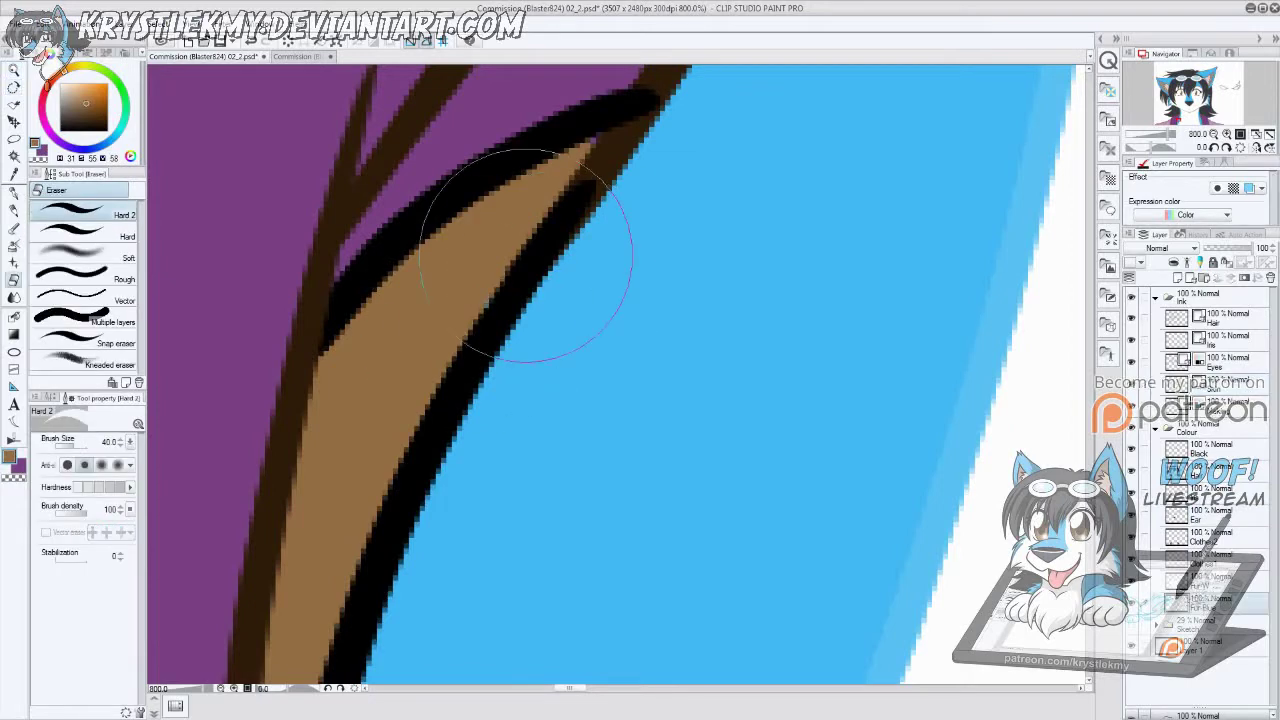
pyautogui.moveTo(514, 243)
pyautogui.mouseDown()
pyautogui.moveTo(400, 480)
pyautogui.moveTo(716, 432)
pyautogui.mouseUp()
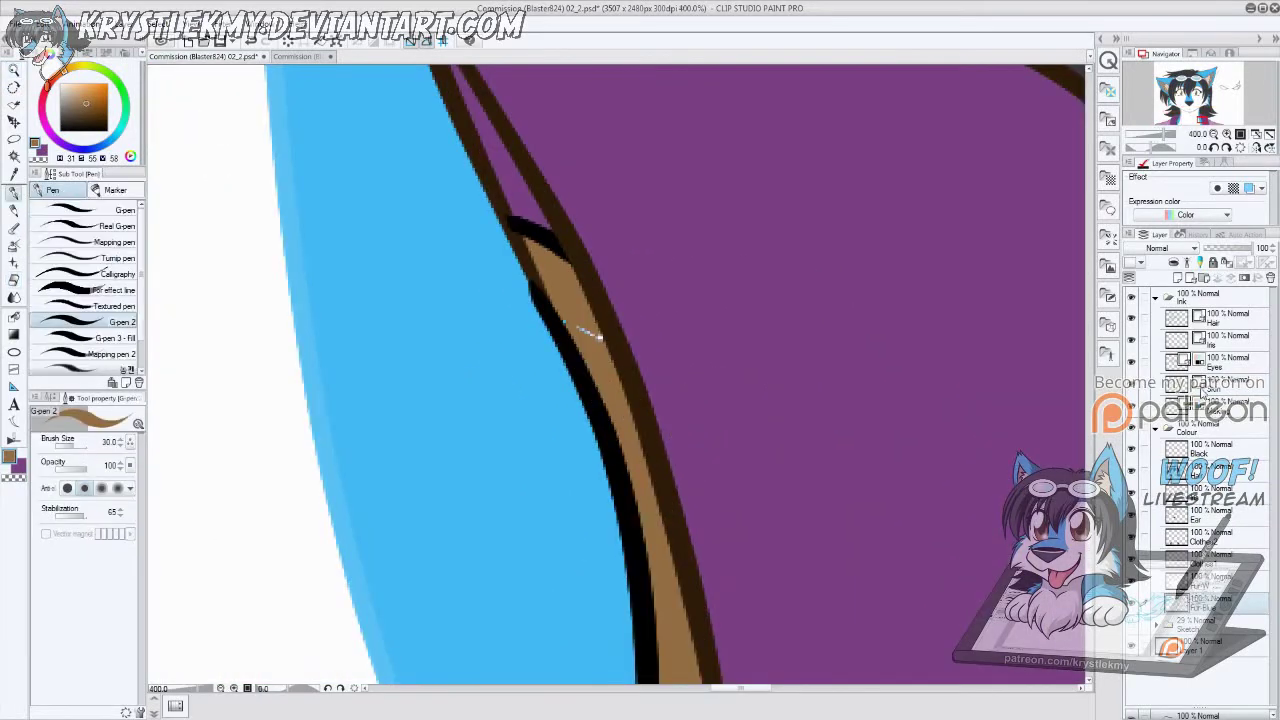
# Step: Extend the right cord section's inner edge up to the neck outline with the black G-pen 2 on the Eyes layer
pyautogui.press('p')
pyautogui.press('x')
pyautogui.press('p')
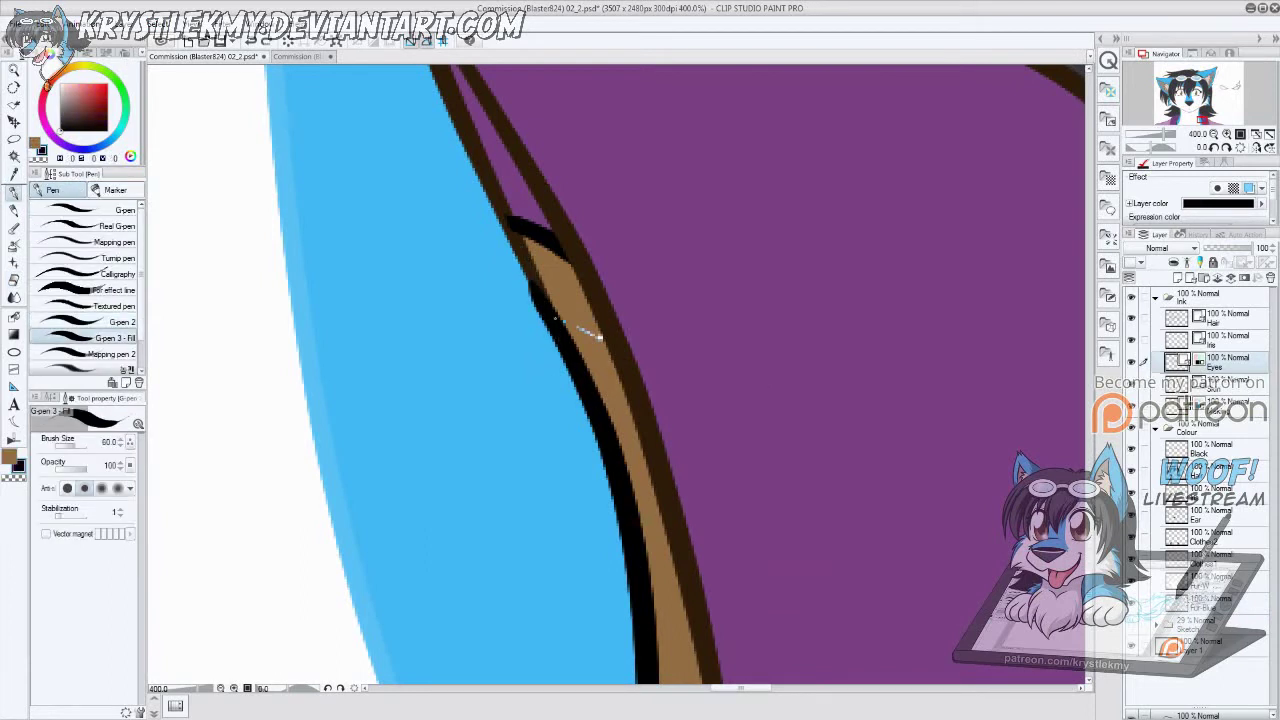
pyautogui.press('p')
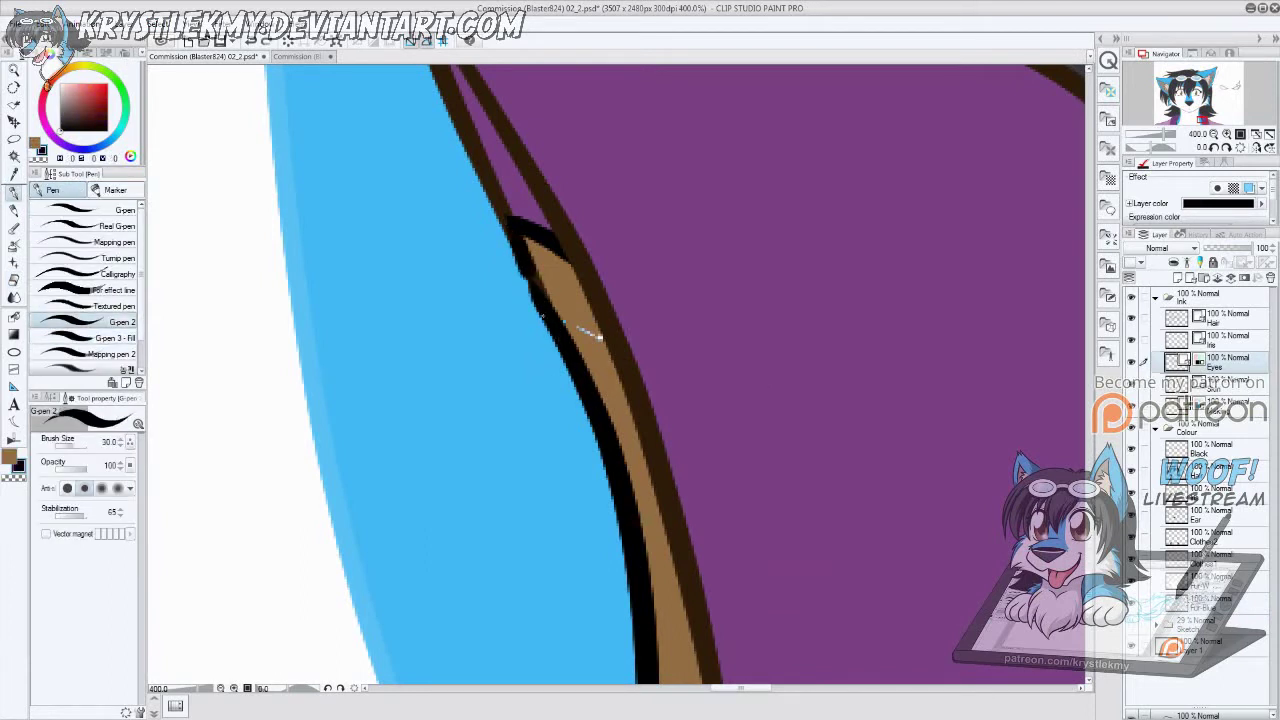
pyautogui.press('x')
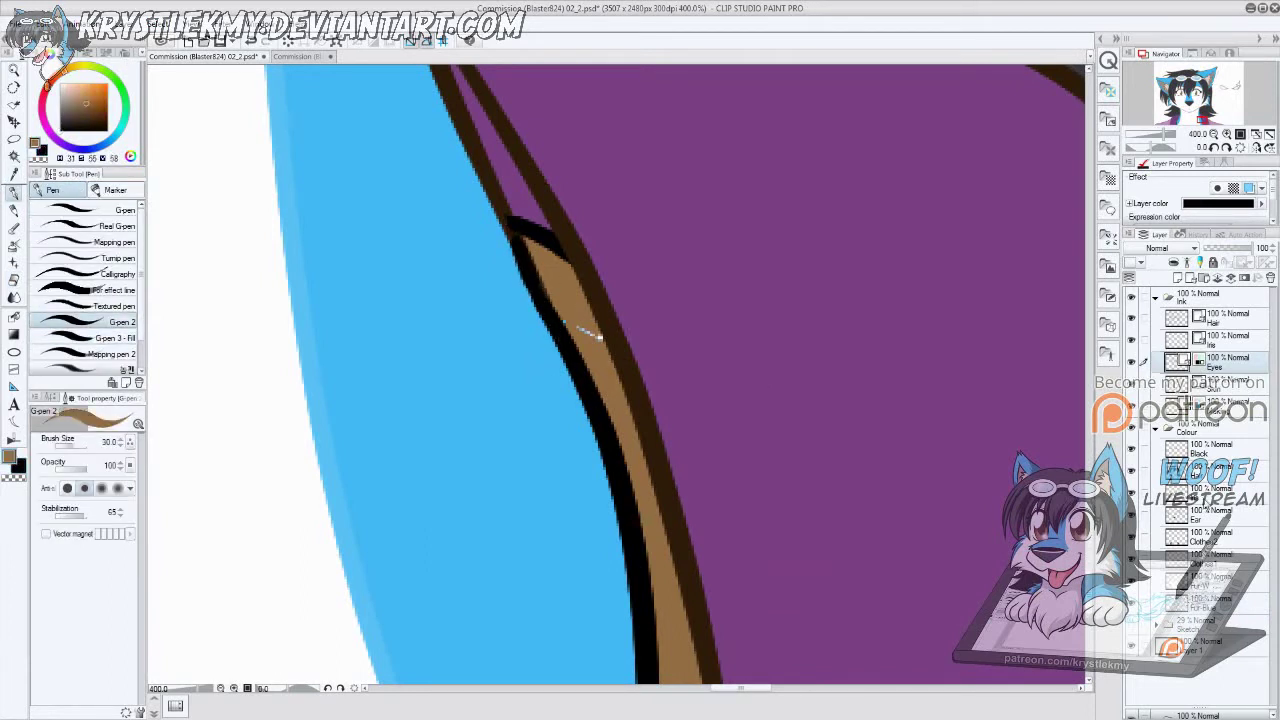
# Step: Paint the unfilled specks inside the right cord section with brown
pyautogui.press('g')
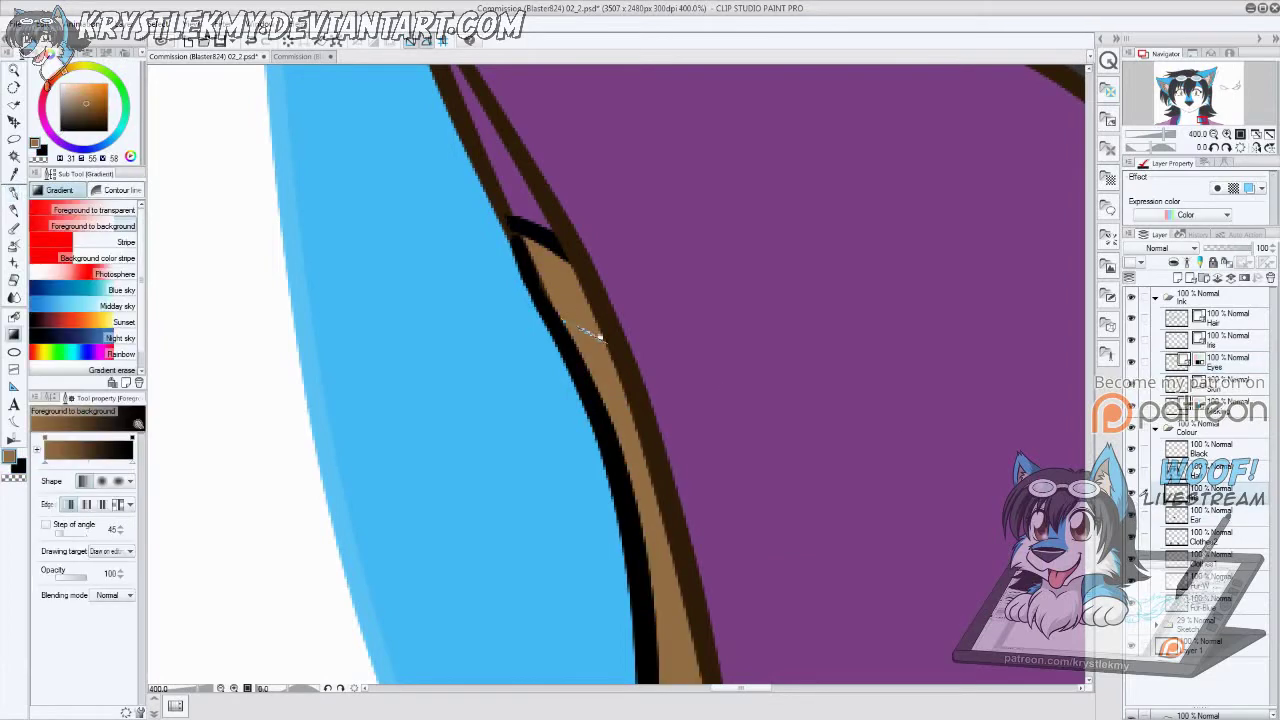
pyautogui.moveTo(598, 336)
pyautogui.mouseDown()
pyautogui.moveTo(640, 360)
pyautogui.moveTo(762, 193)
pyautogui.mouseUp()
pyautogui.hotkey('ctrl', 'z')
pyautogui.press('g')
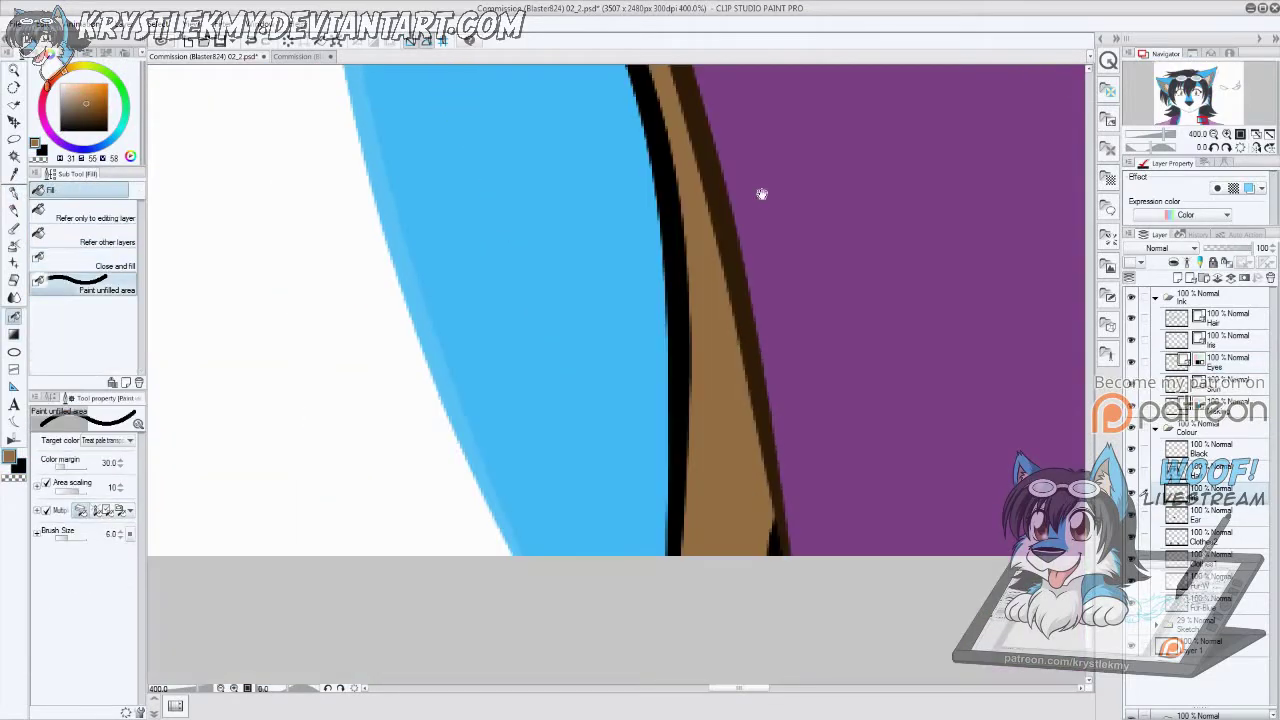
pyautogui.scroll(-10, 751, 523)
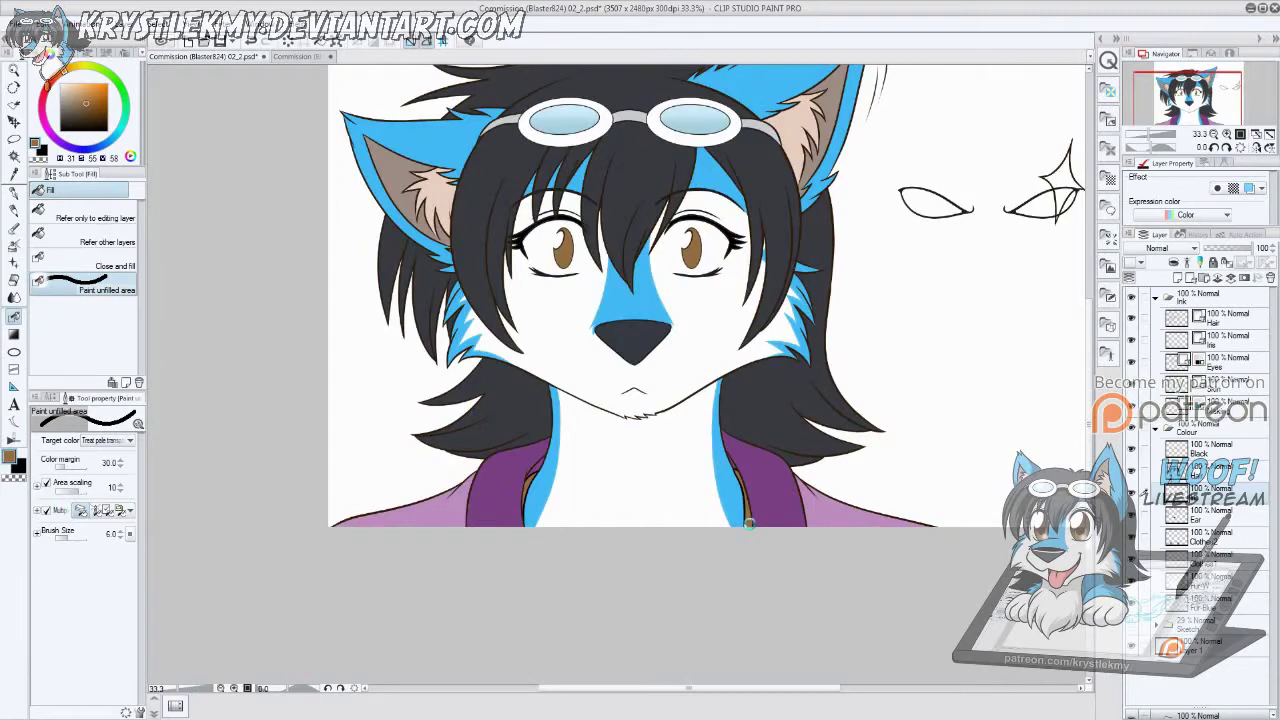
# Step: Sample the dark brown of the doorway background from the reference drawing and return to the line art
pyautogui.click(299, 57)
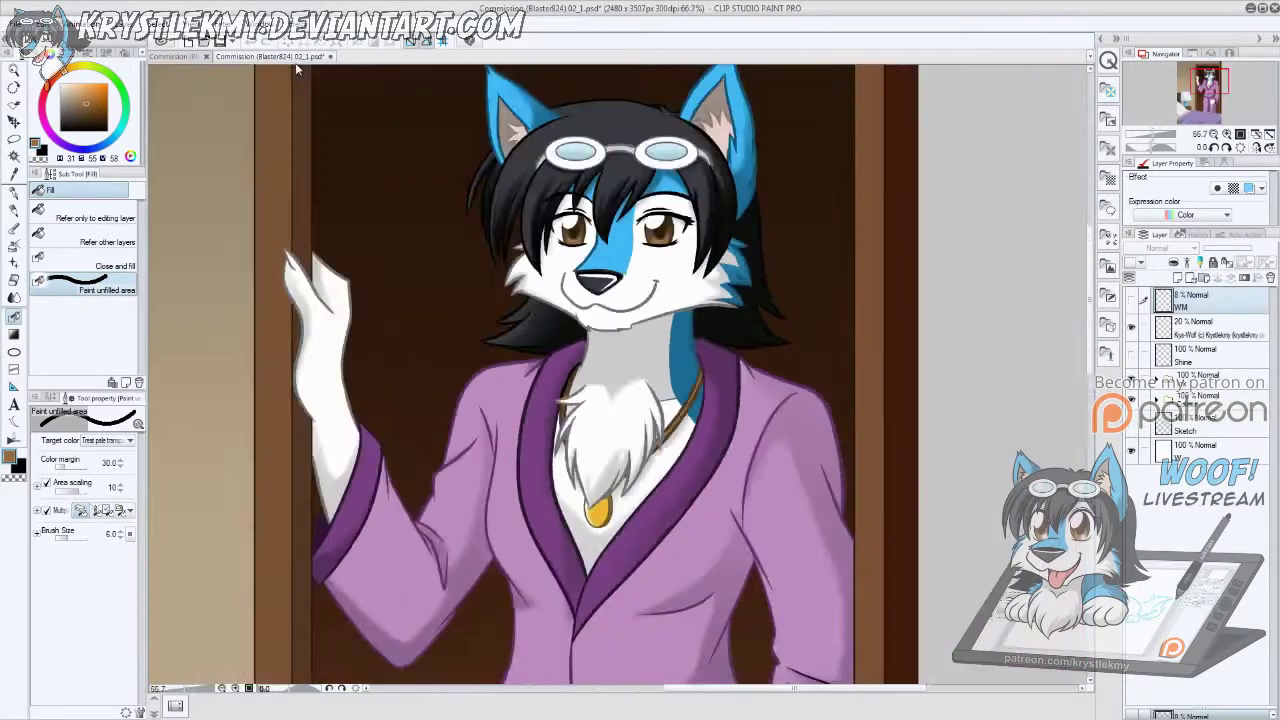
pyautogui.hotkey('ctrl', '-')
pyautogui.press('i')
pyautogui.click(205, 56)
pyautogui.moveTo(700, 350); pyautogui.dragTo(460, 350)
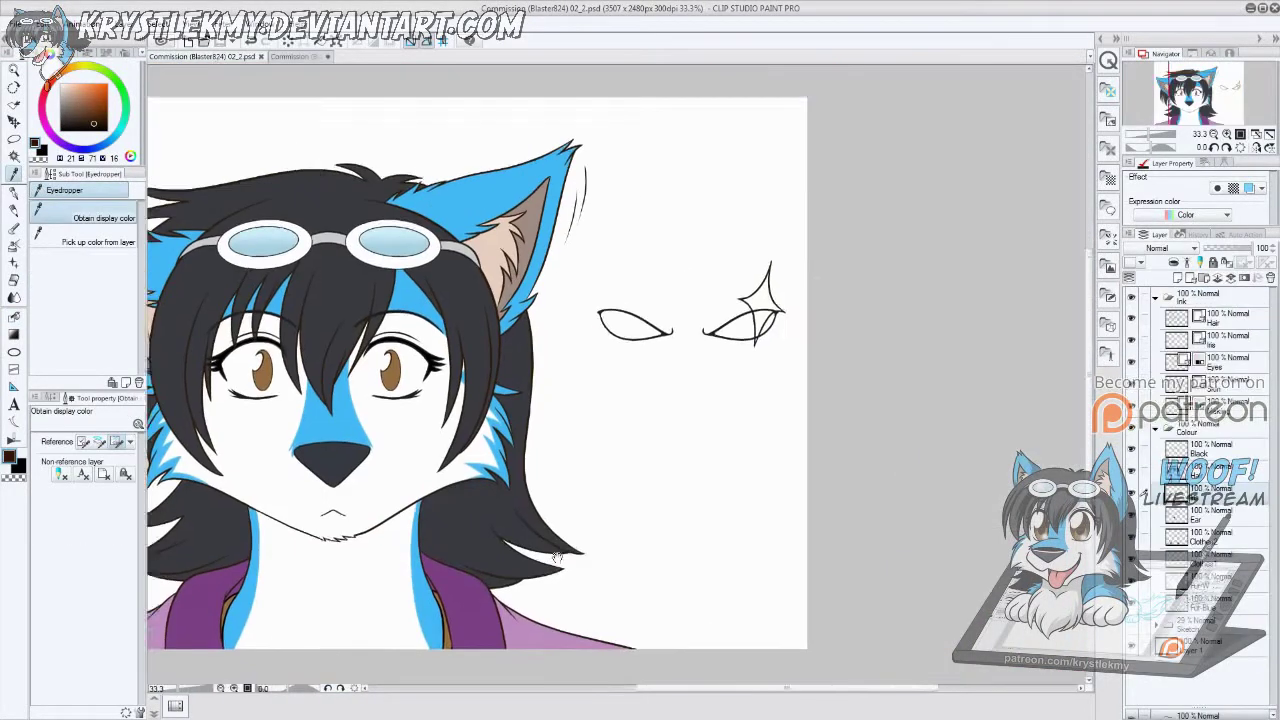
# Step: Add a BG layer beneath the colour layers and auto-select the empty area around the character
pyautogui.hotkey('ctrl', 'shift', 'n')
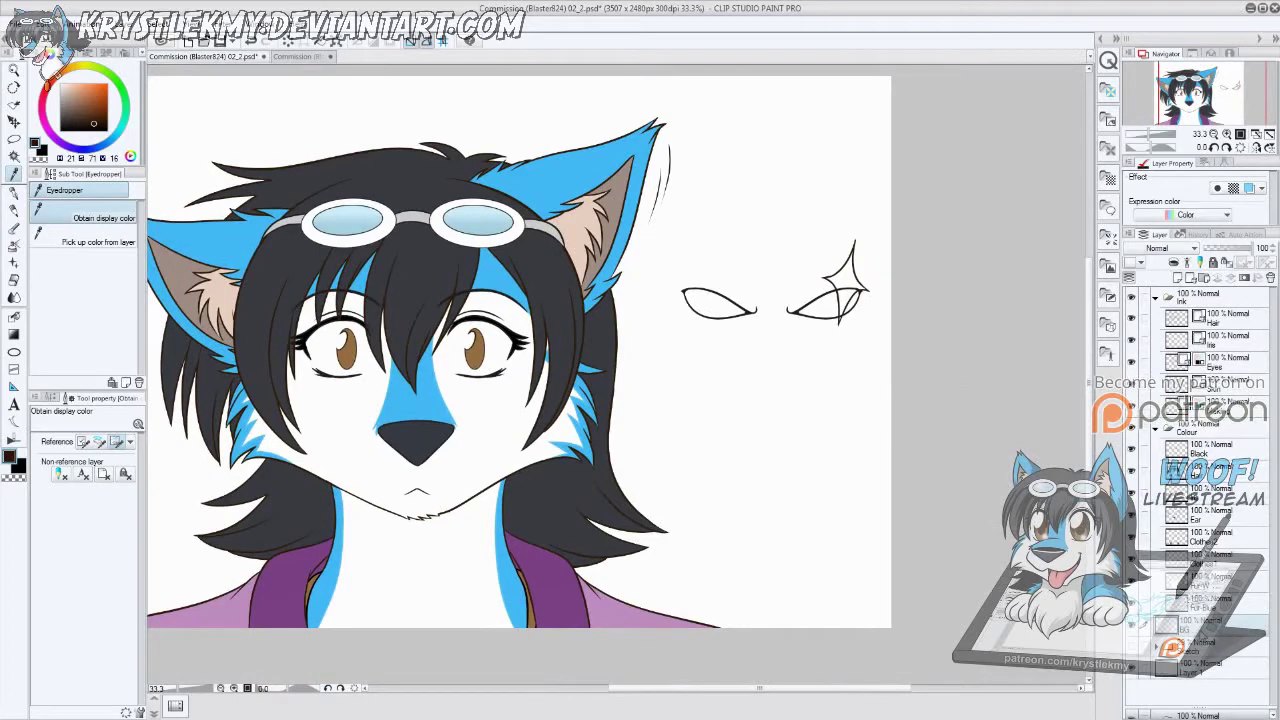
pyautogui.press('w')
pyautogui.click(727, 419)
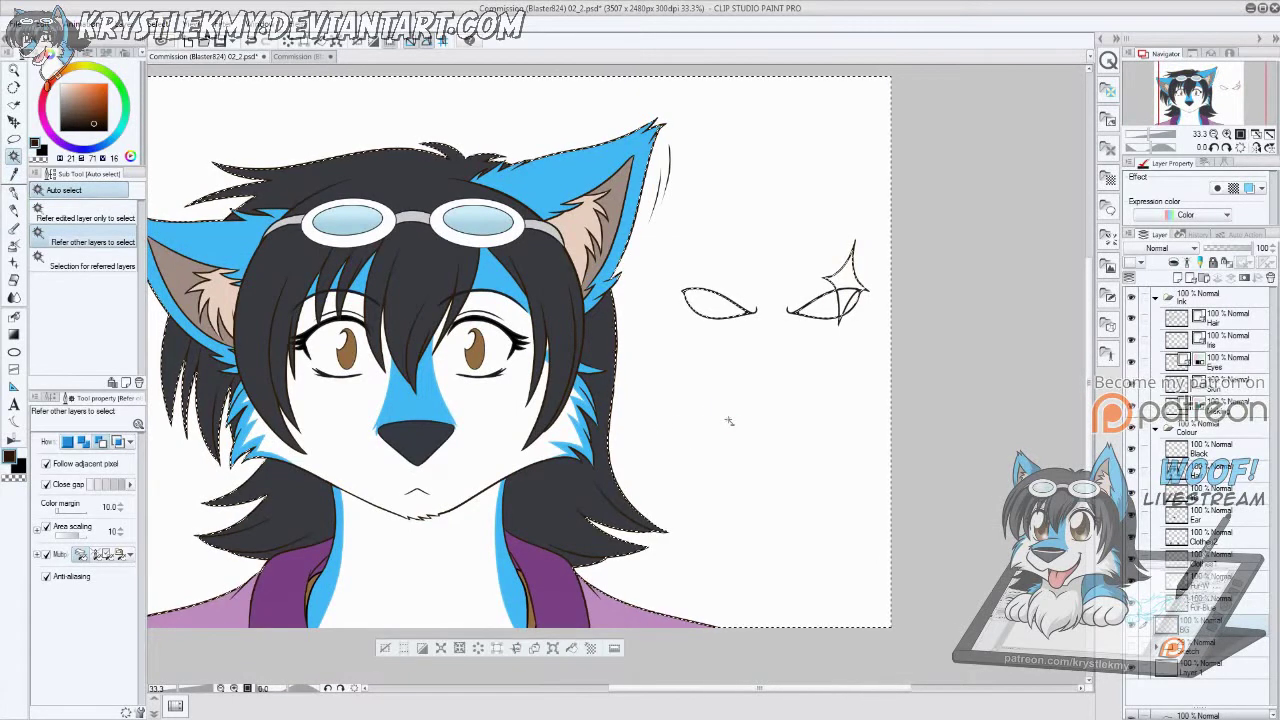
# Step: Try several vertical dark brown to black foreground-to-background gradients of different lengths on the selected background
pyautogui.hotkey('ctrl', '-')
pyautogui.press('g')
pyautogui.moveTo(711, 265); pyautogui.dragTo(764, 226)
pyautogui.hotkey('ctrl', 'z')
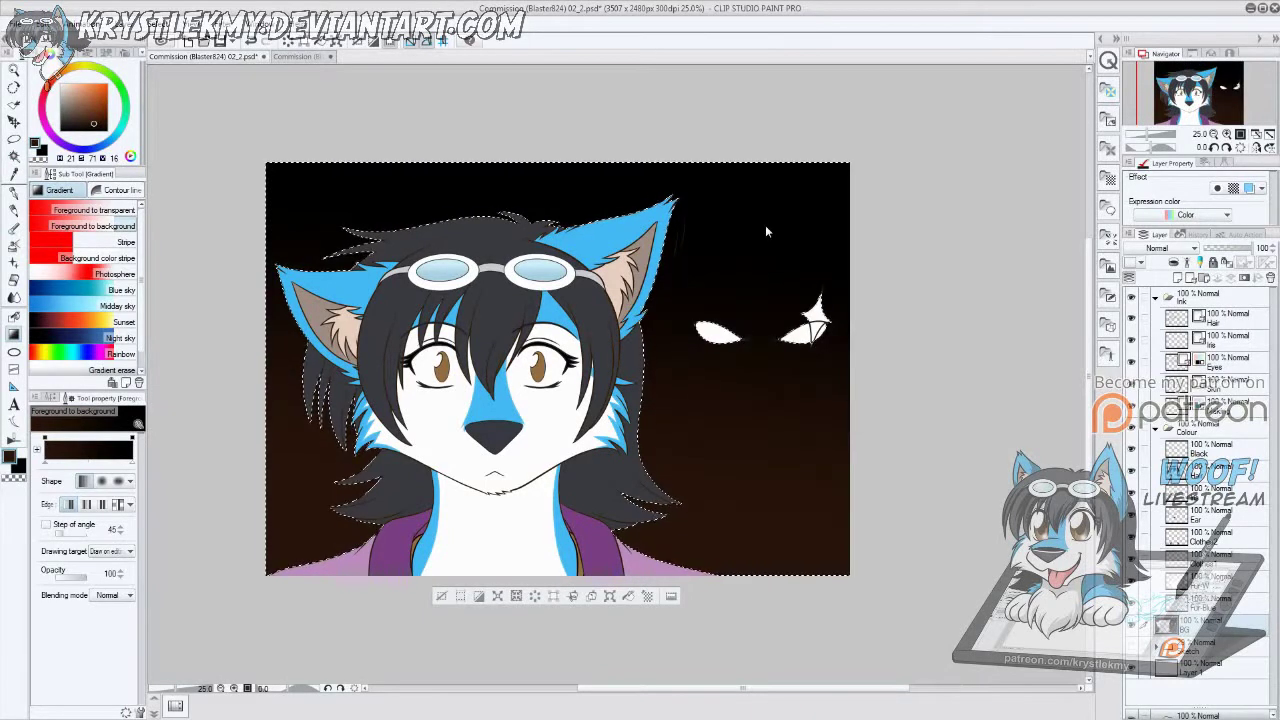
pyautogui.hotkey('ctrl', 'z')
pyautogui.moveTo(745, 395); pyautogui.dragTo(745, 432)
pyautogui.hotkey('ctrl', 'z')
pyautogui.moveTo(750, 477); pyautogui.dragTo(753, 222)
pyautogui.hotkey('ctrl', 'z')
pyautogui.moveTo(756, 386); pyautogui.dragTo(763, 116)
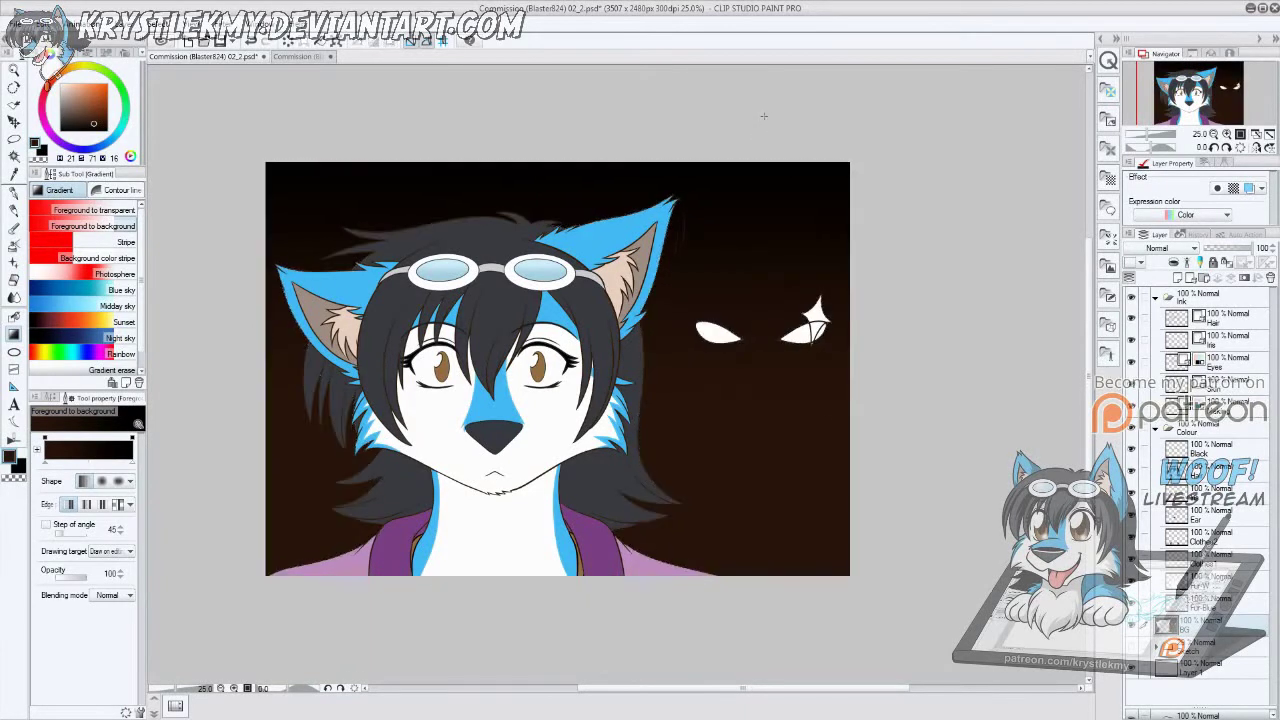
pyautogui.hotkey('ctrl', 'z')
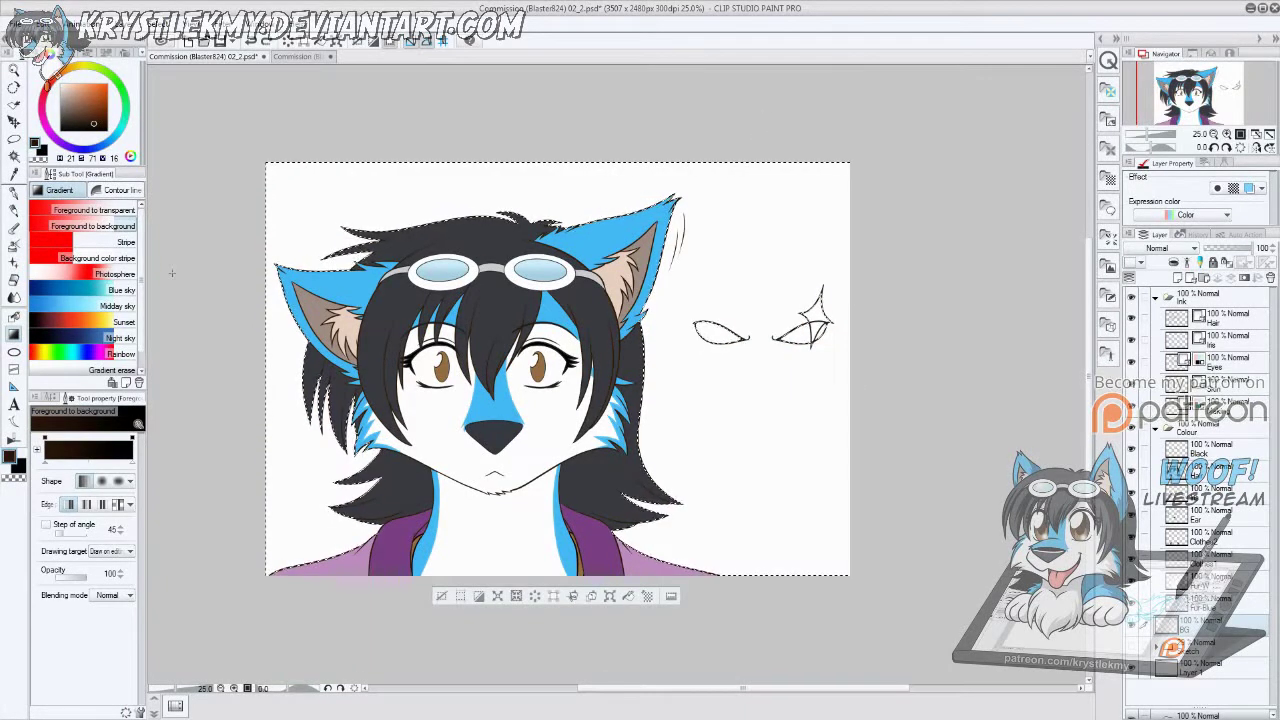
# Step: Try a flat dark brown fill on the selected background
pyautogui.press('g')
pyautogui.click(752, 378)
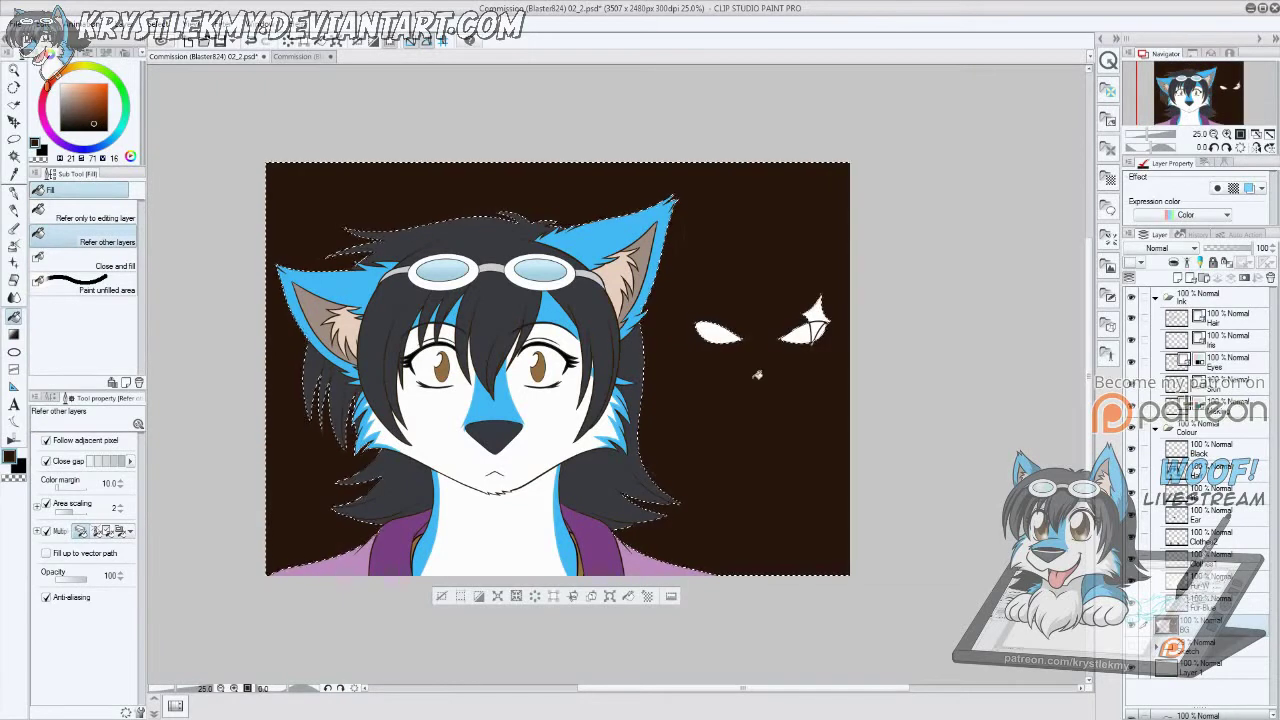
pyautogui.hotkey('ctrl', 'z')
# Step: Sample a slightly lighter dark brown from the doorway in the reference drawing for the background
pyautogui.click(295, 56)
pyautogui.press('i')
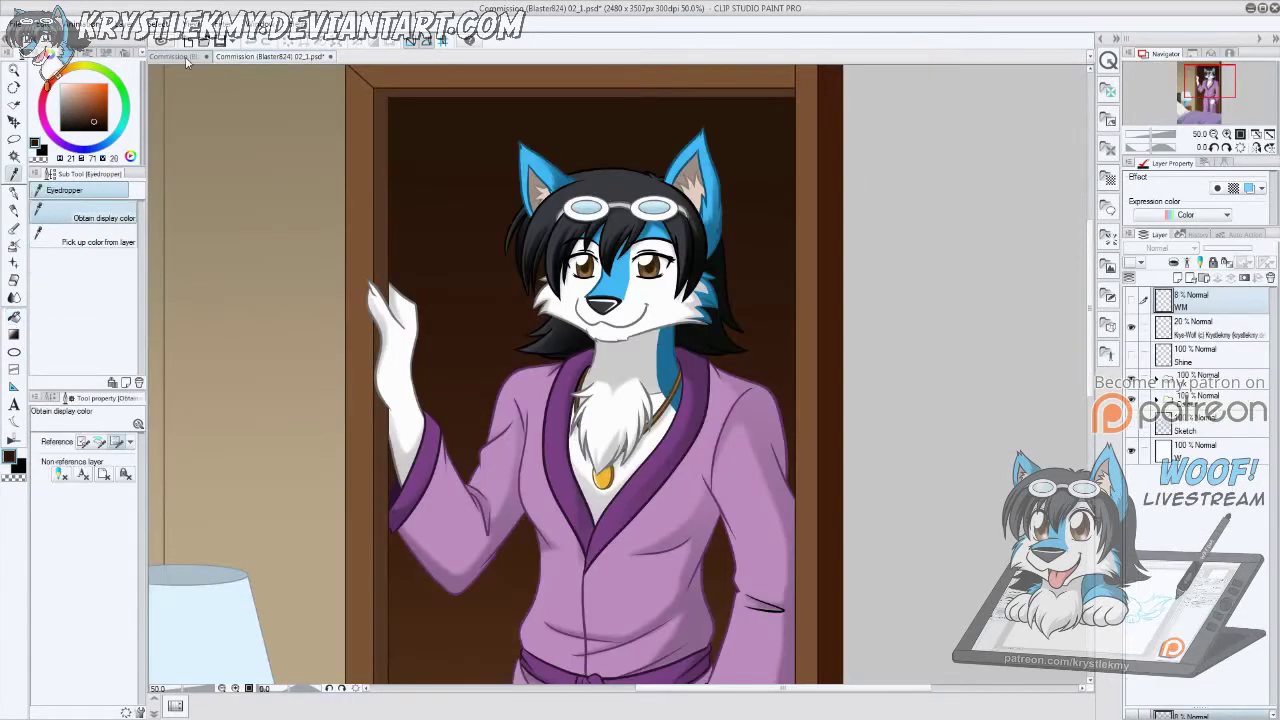
# Step: Switch to the 02_2 document and fill the selected background around the character with a vertical dark brown to black gradient
pyautogui.click(186, 60)
pyautogui.press('g')
pyautogui.press('g')
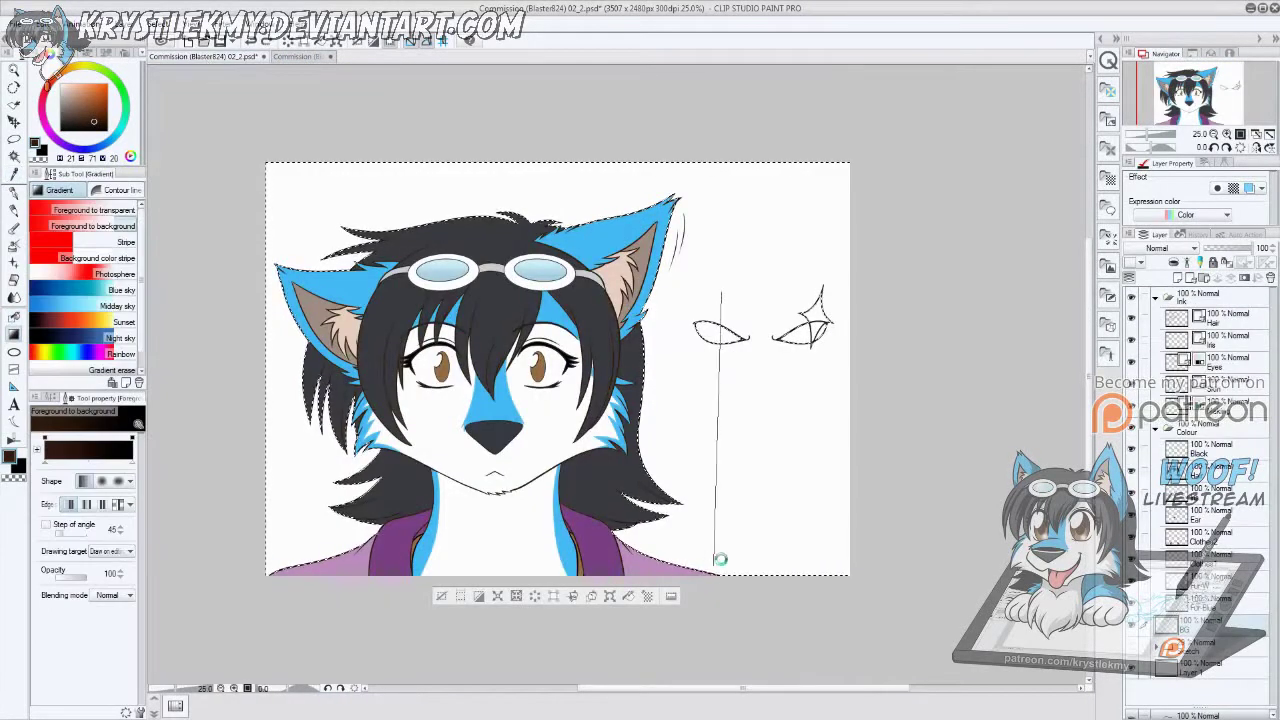
pyautogui.moveTo(720, 560); pyautogui.dragTo(720, 565)
pyautogui.hotkey('ctrl', 'z')
pyautogui.moveTo(761, 450); pyautogui.dragTo(758, 654)
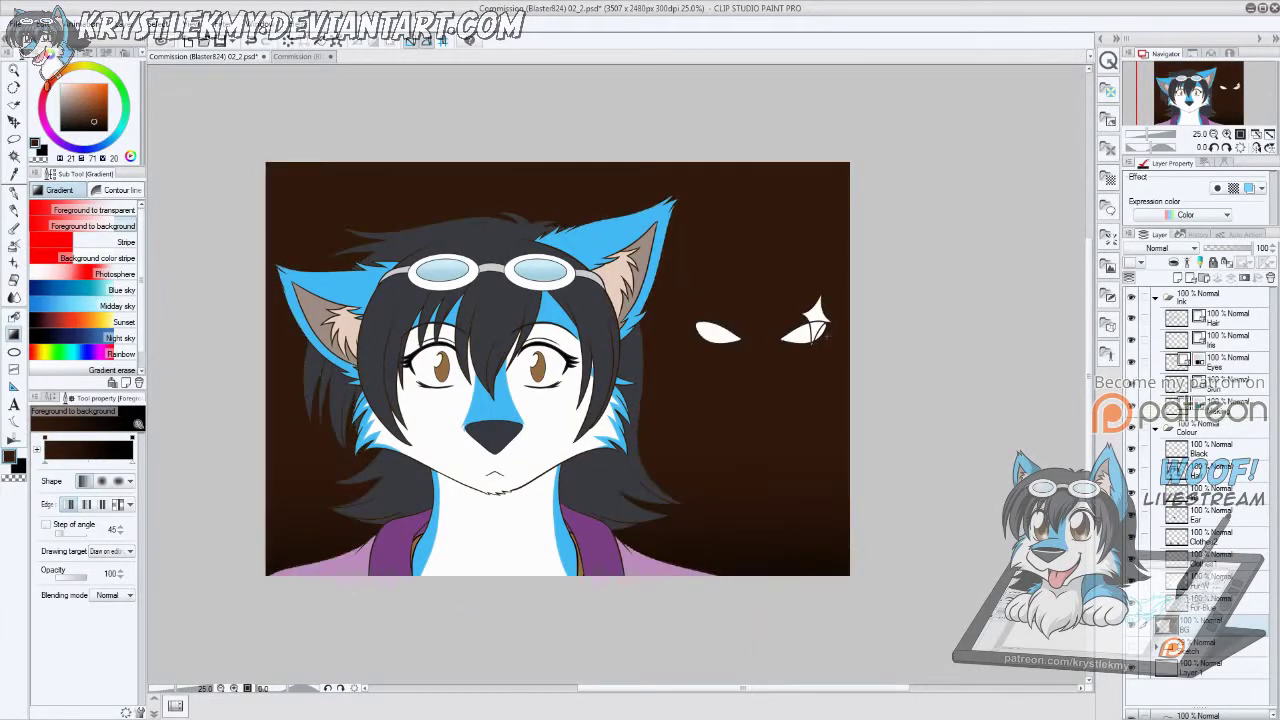
# Step: Choose a bright yellow and add a colour layer named Eyes above the Ear layer
pyautogui.scroll(3, 818, 334)
pyautogui.scroll(-2, 831, 331)
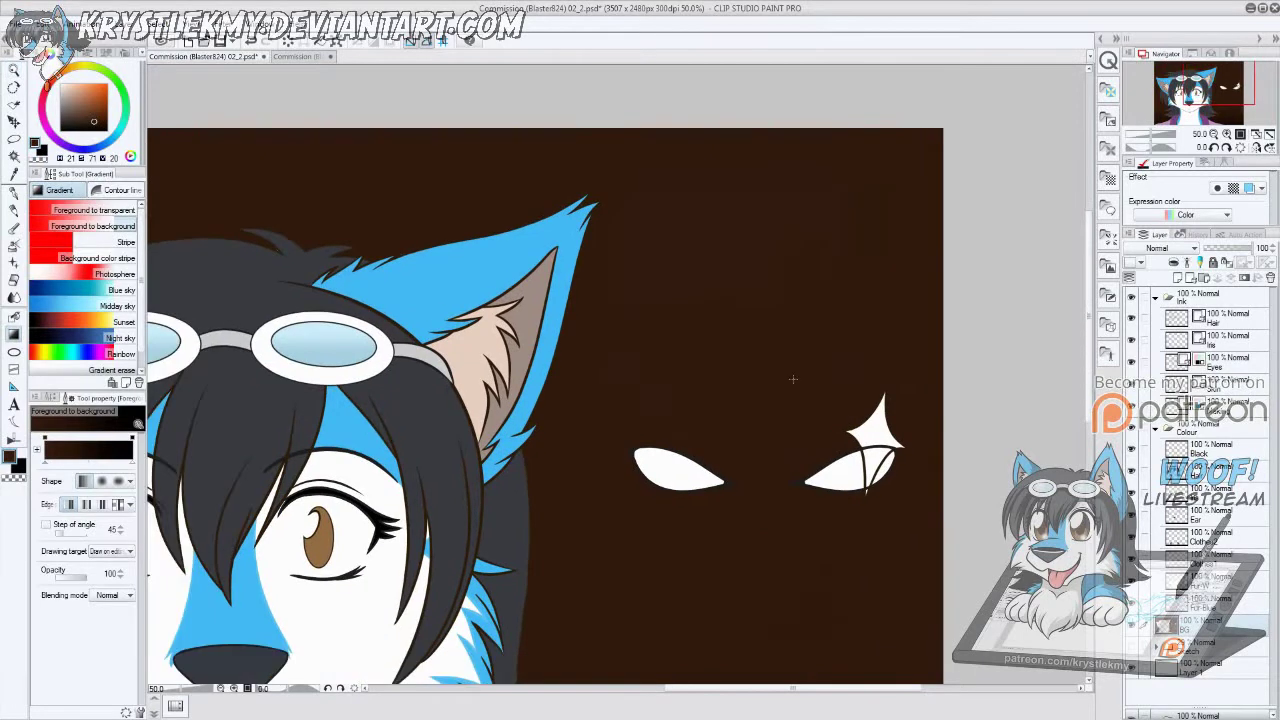
pyautogui.click(85, 66)
pyautogui.click(88, 86)
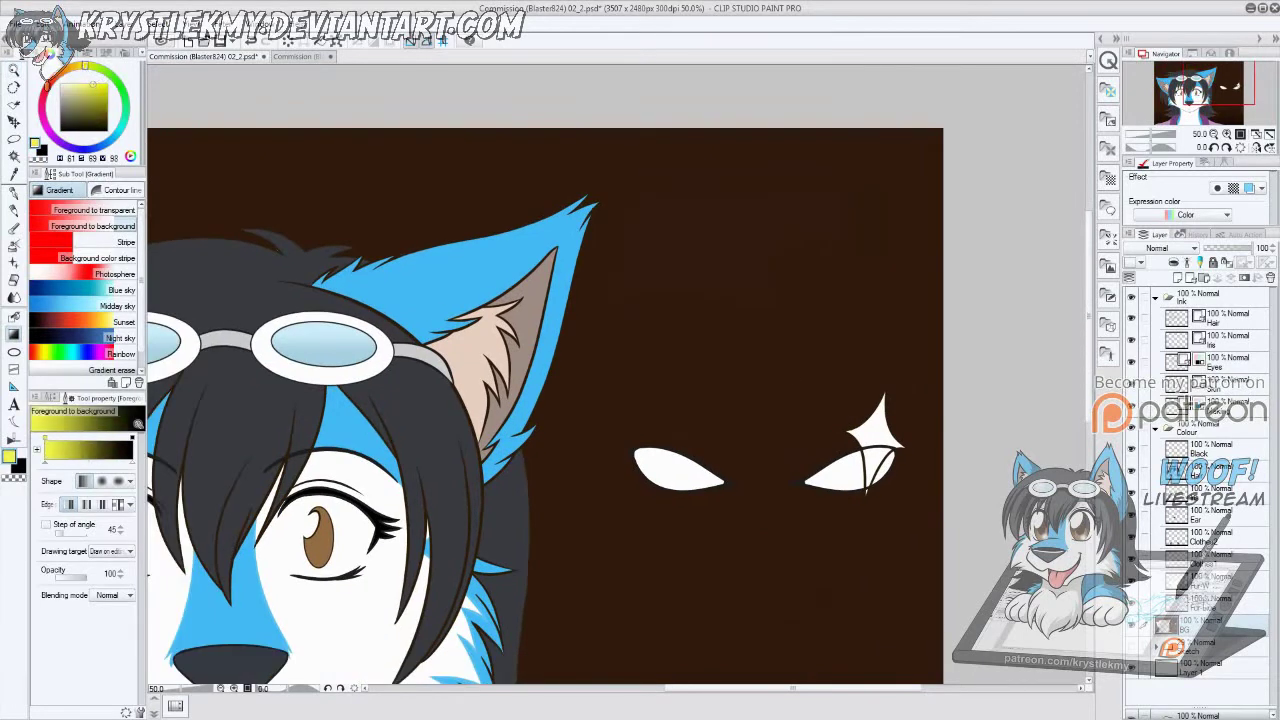
pyautogui.click(1210, 510)
pyautogui.click(1178, 277)
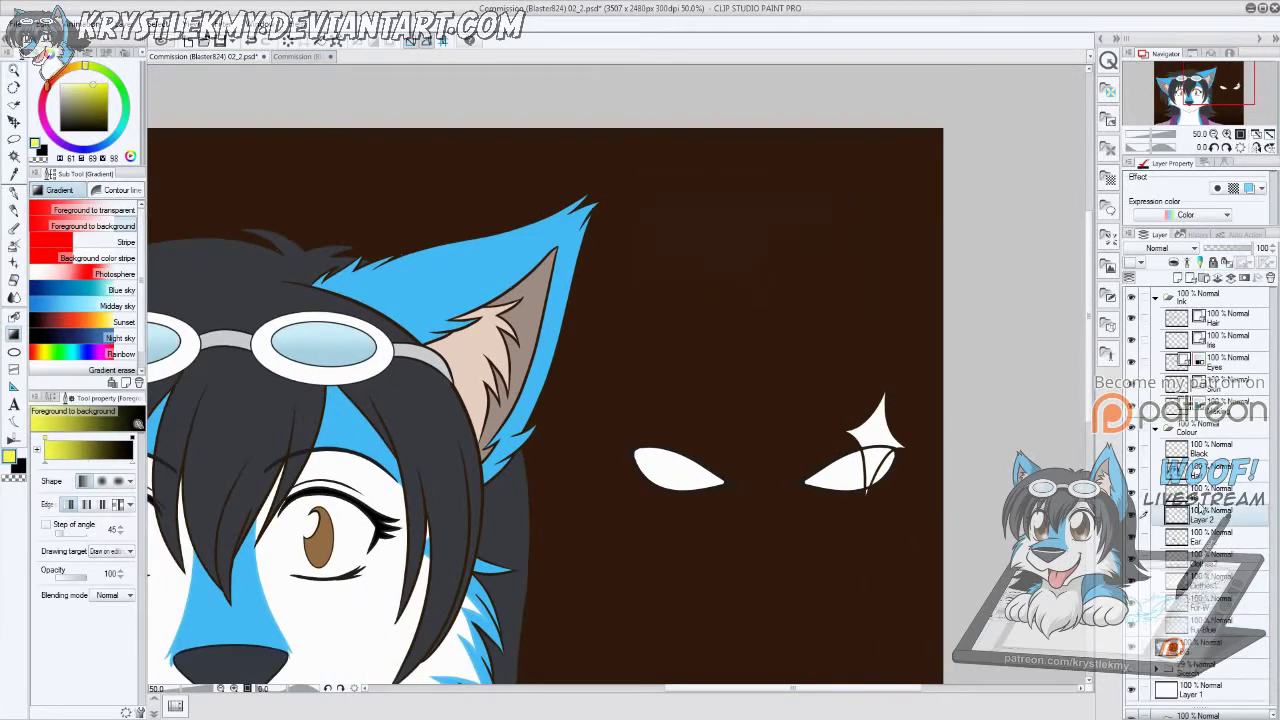
pyautogui.press('g')
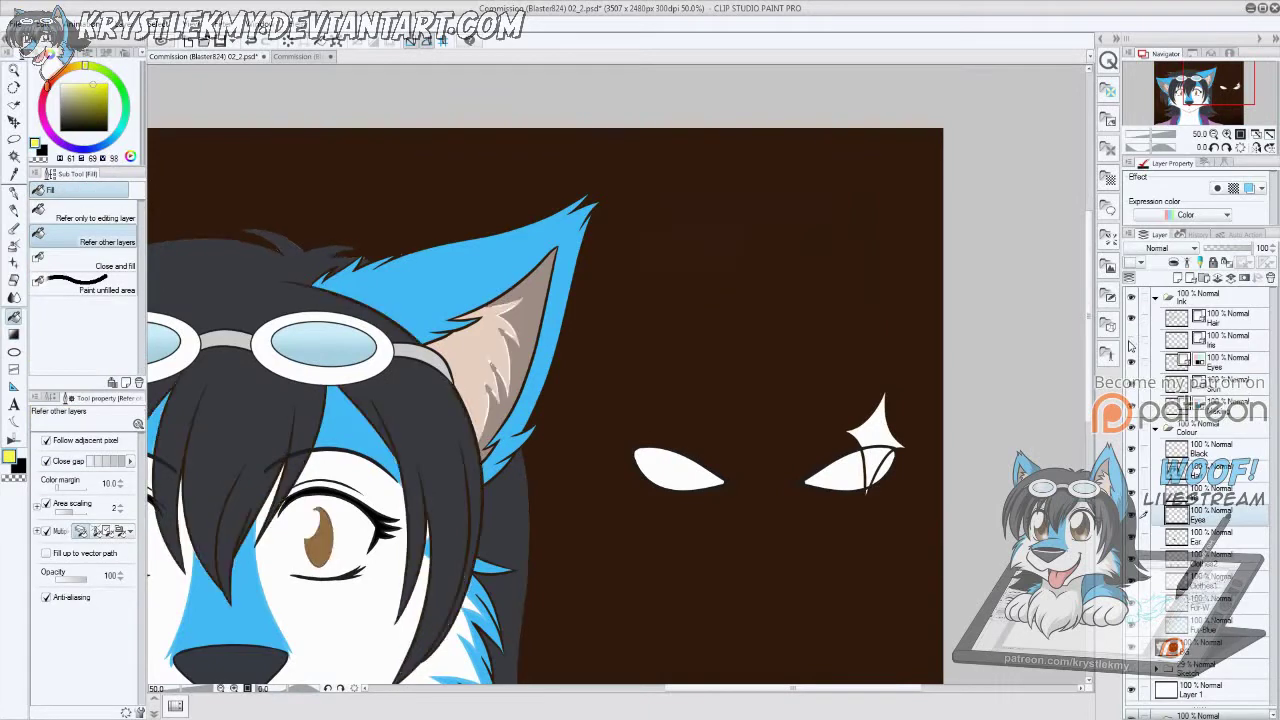
# Step: Erase the stray sparkle lines crossing the staring eye at the far edge of the background with the Vector eraser
pyautogui.click(1210, 380)
pyautogui.press('e')
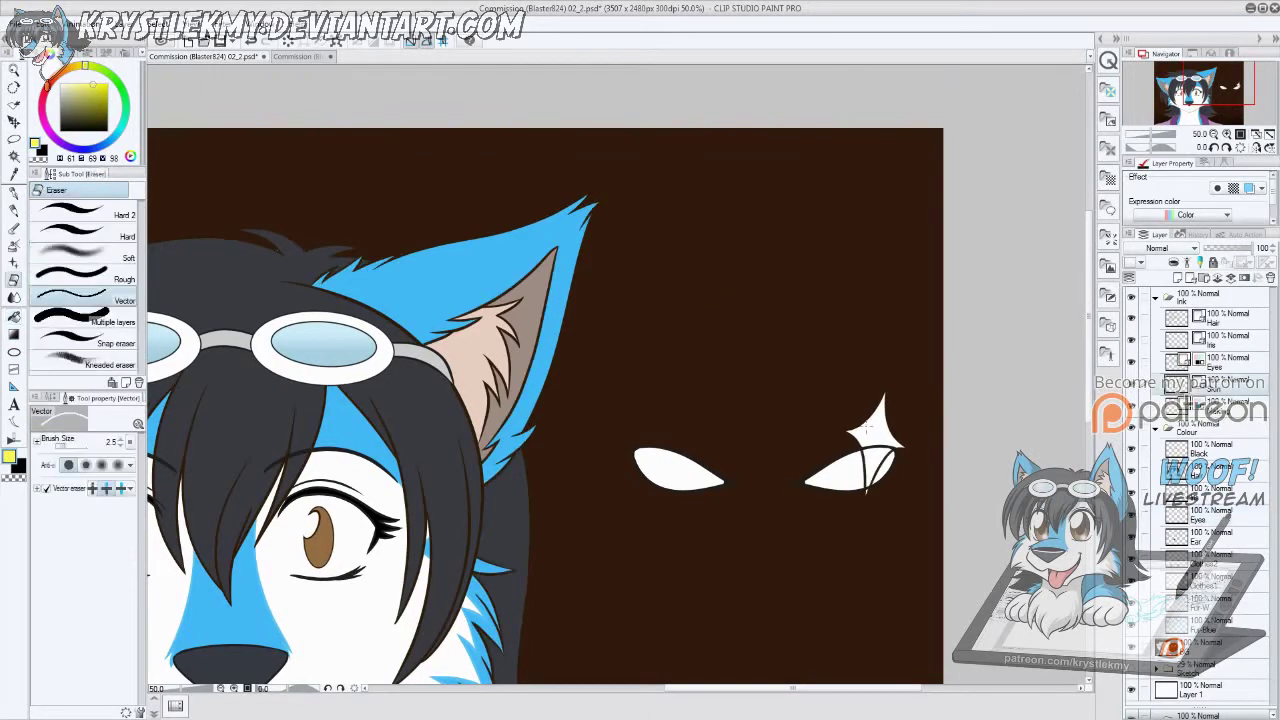
pyautogui.hotkey('ctrl', 'z')
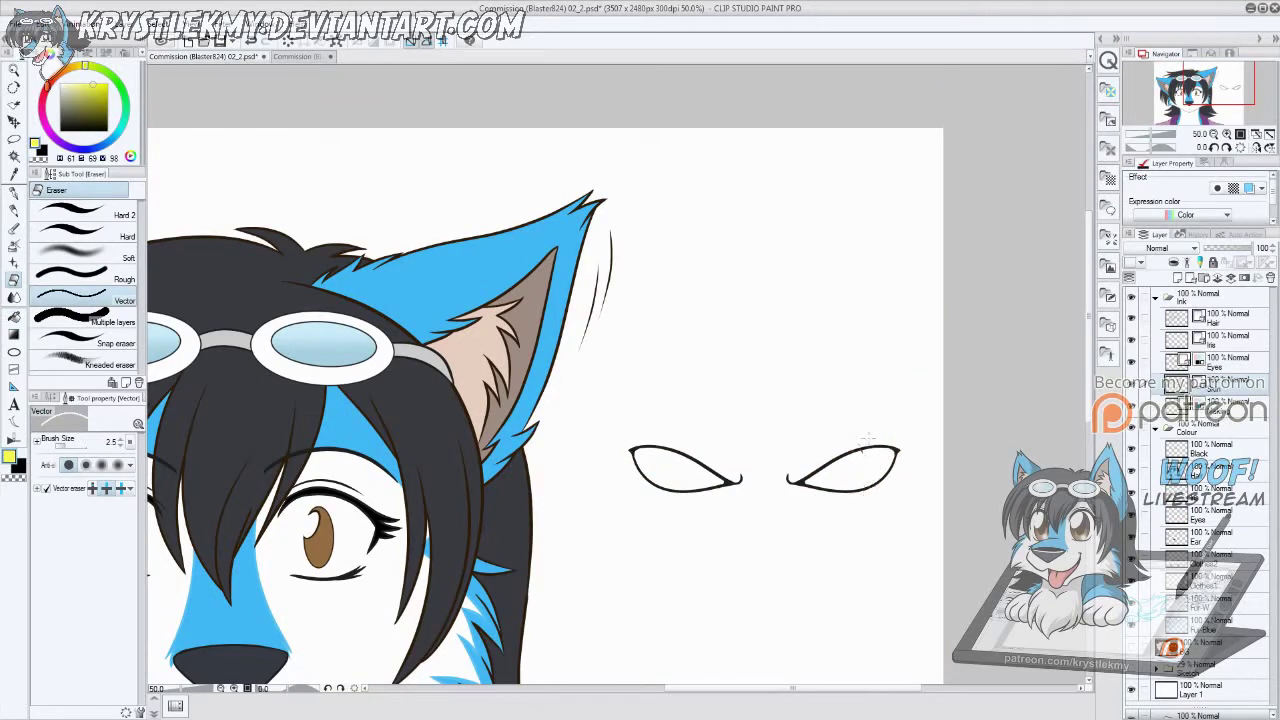
pyautogui.scroll(2, 866, 440)
pyautogui.hotkey('ctrl', 'y')
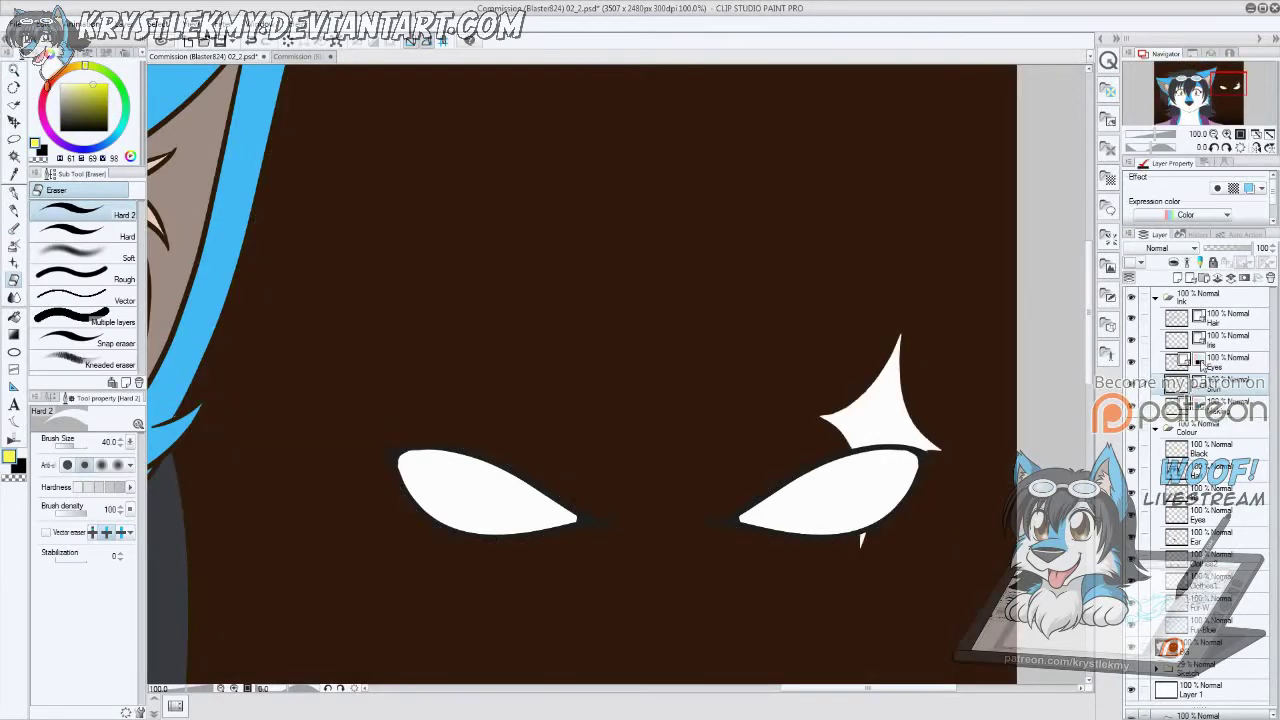
# Step: Fill both staring eyes in the background with yellow on the Eyes colour layer
pyautogui.press('g')
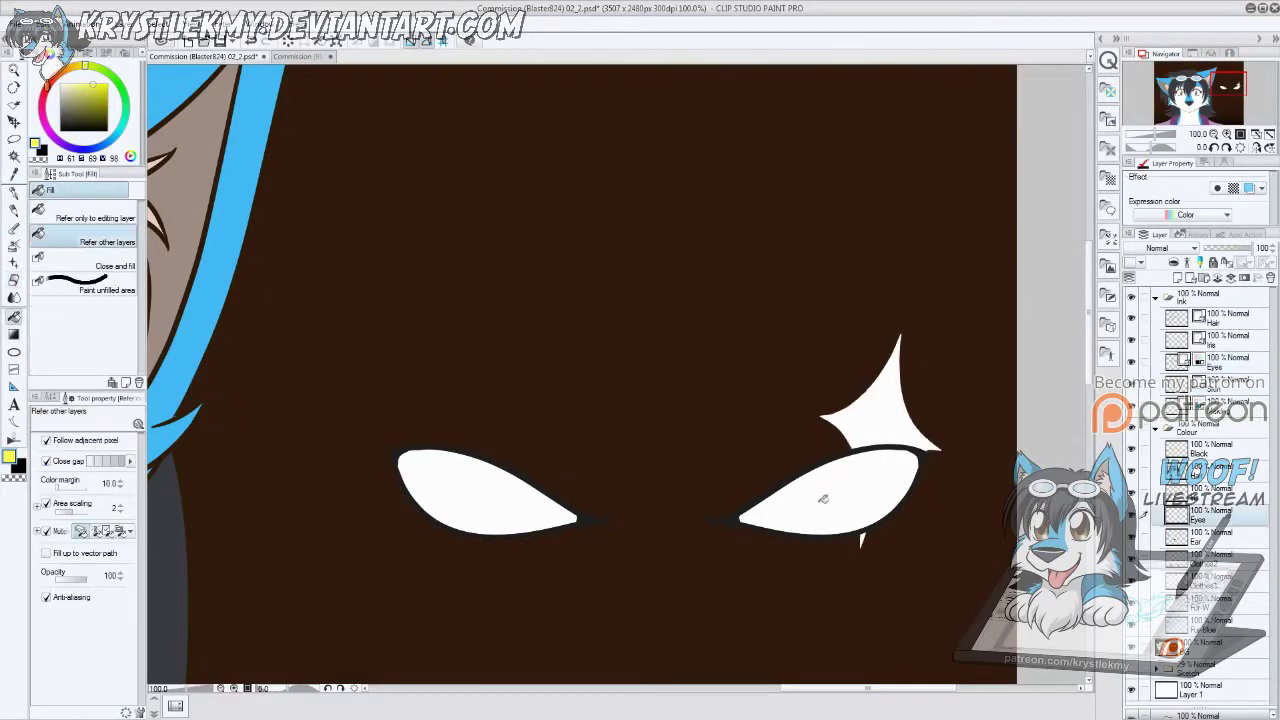
pyautogui.click(825, 497)
pyautogui.click(508, 489)
# Step: Fill the leftover white sparkle shape and specks around the yellow eyes with the sampled background brown on the BG layer
pyautogui.press('i')
pyautogui.click(976, 491)
pyautogui.press('g')
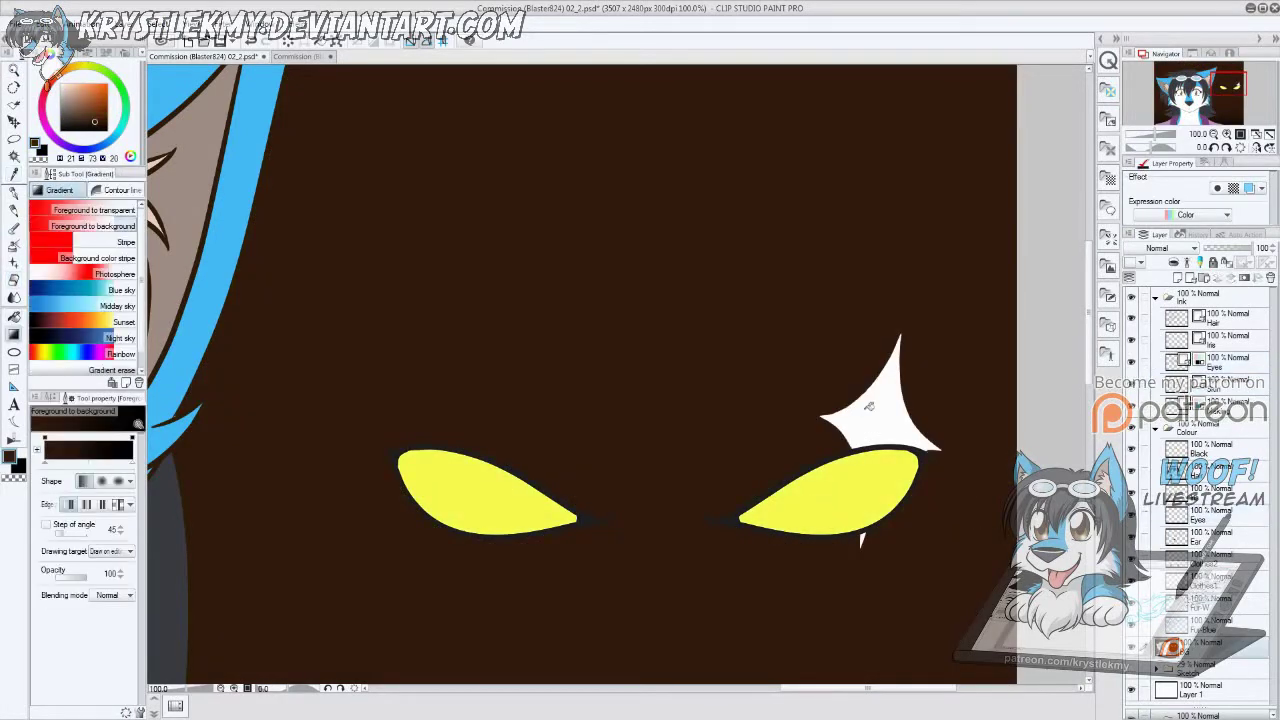
pyautogui.press('g')
pyautogui.click(915, 410)
pyautogui.scroll(2, 920, 506)
pyautogui.press('.')
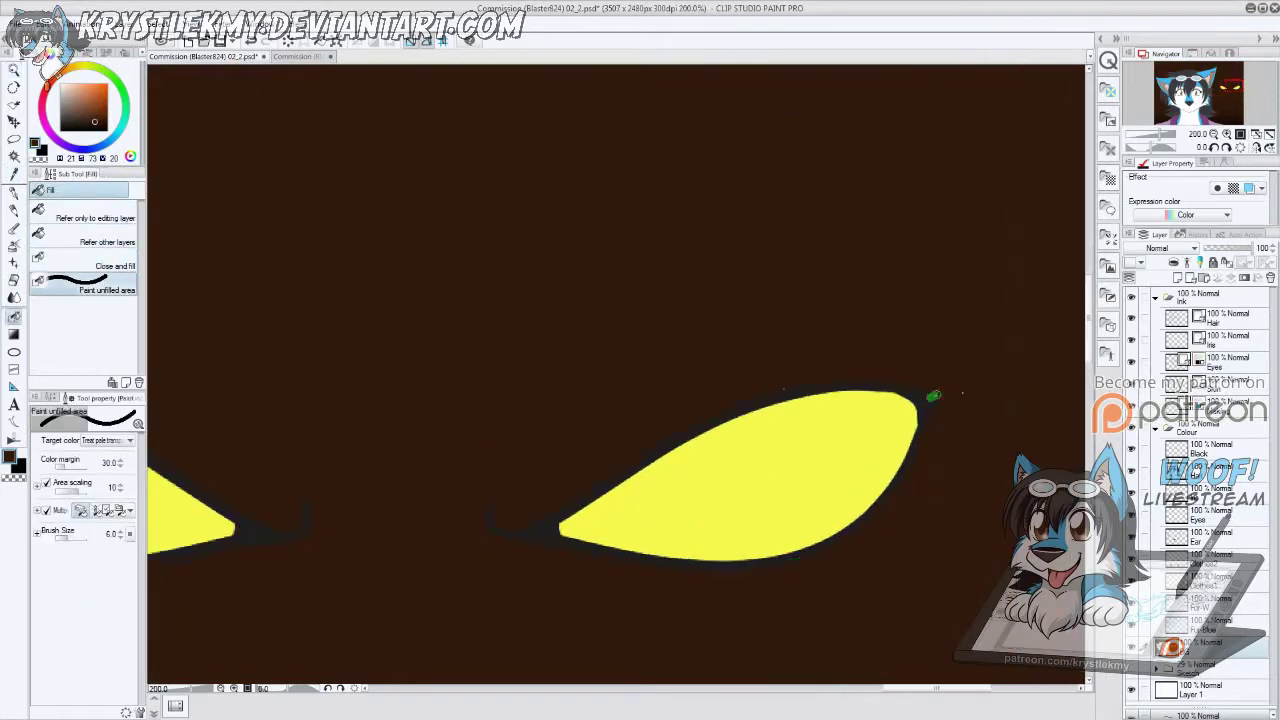
# Step: Sample the dark brown pupil colour from the 02_1 illustration and return to the iris colour layer in 02_2
pyautogui.scroll(-5, 813, 381)
pyautogui.scroll(2, 509, 187)
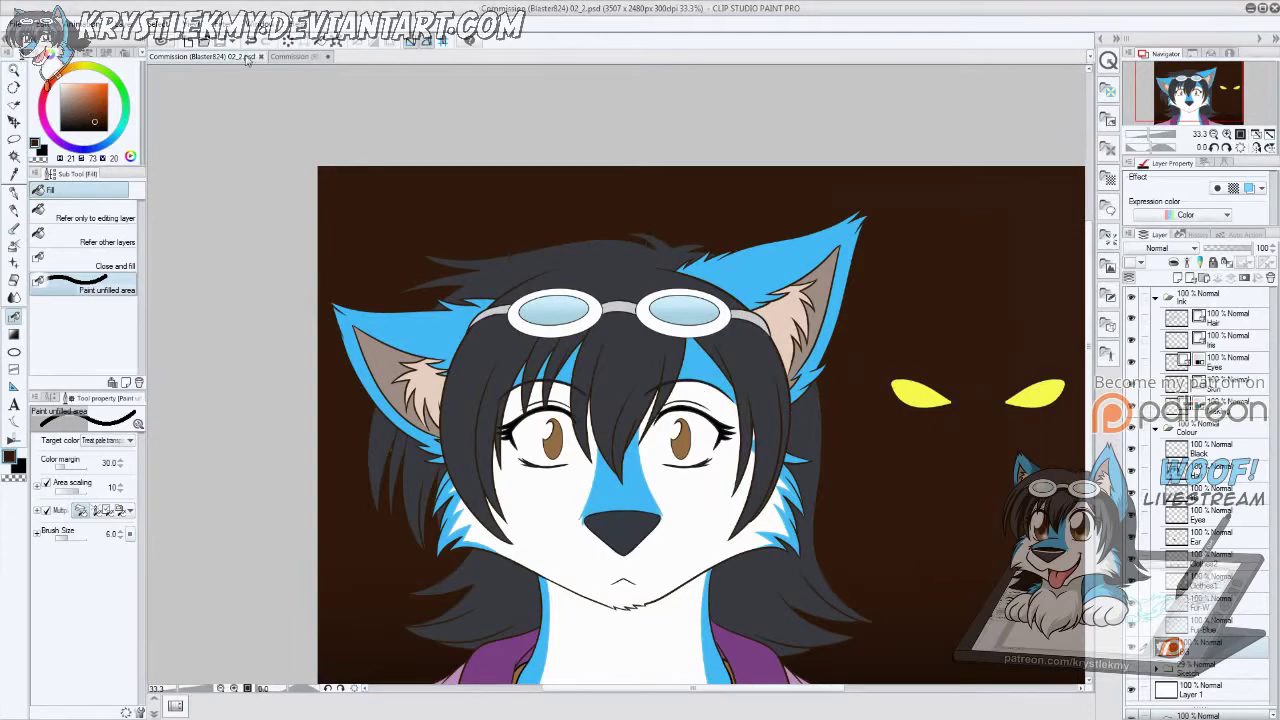
pyautogui.click(300, 56)
pyautogui.press('i')
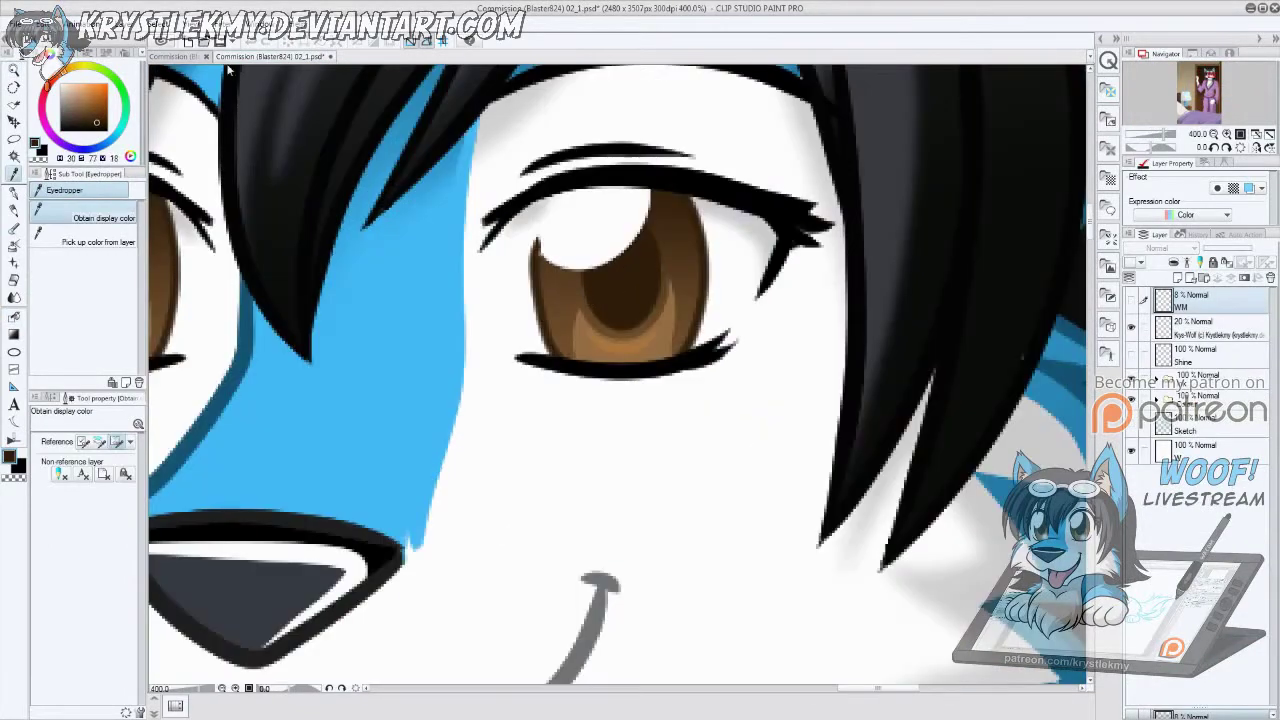
pyautogui.click(200, 57)
pyautogui.moveTo(1210, 518); pyautogui.dragTo(1210, 490)
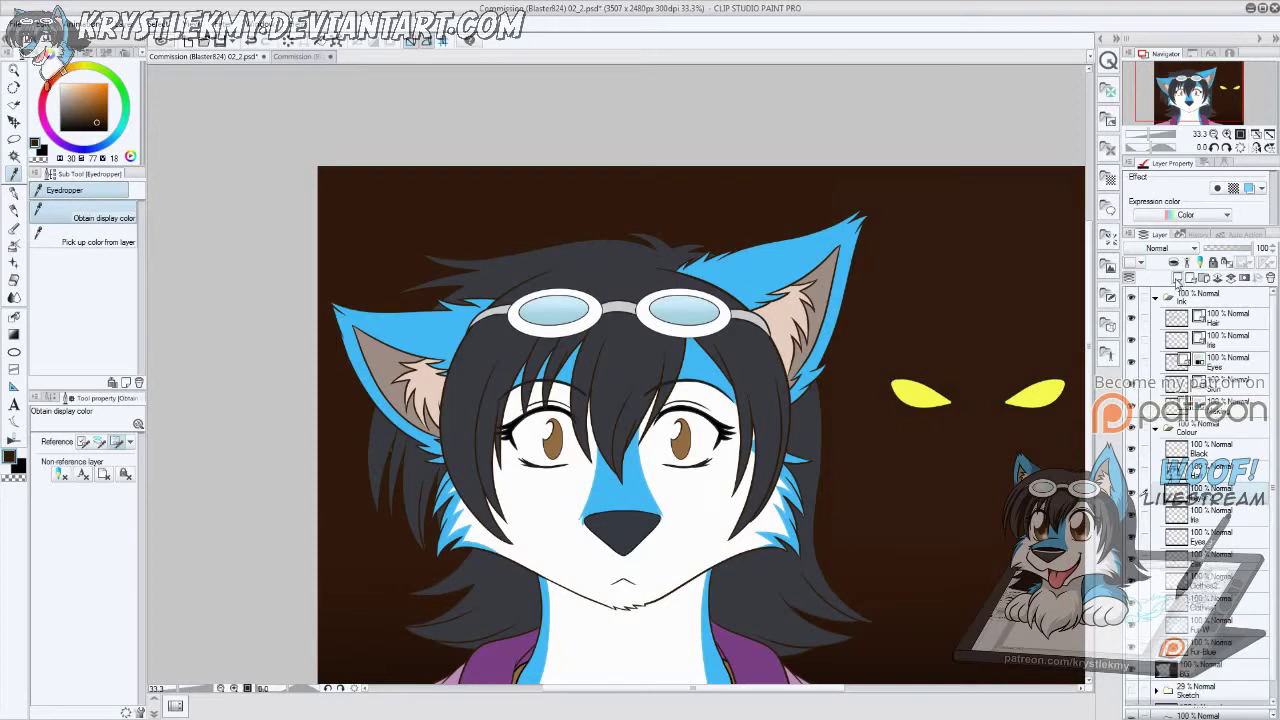
# Step: Draw an elliptical pupil in the iris on the canvas's right side and fill it with dark brown
pyautogui.scroll(5, 680, 435)
pyautogui.press('u')
pyautogui.click(70, 343)
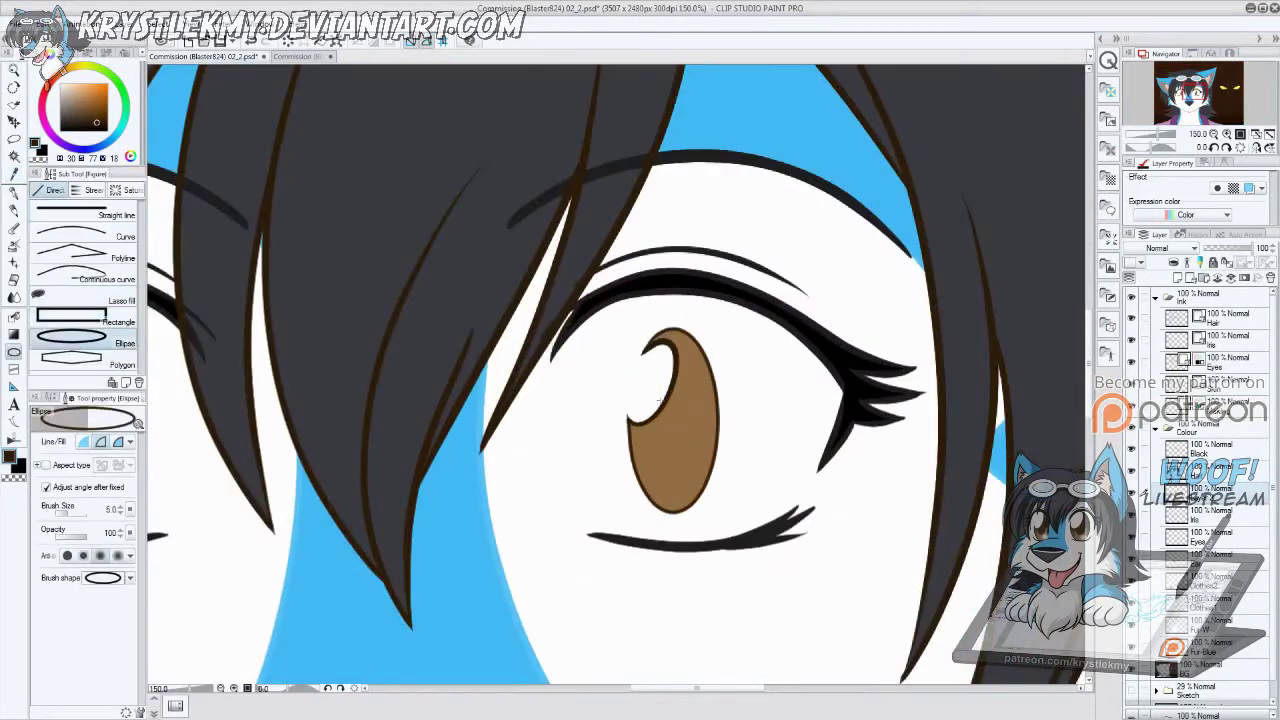
pyautogui.moveTo(658, 378); pyautogui.dragTo(694, 470)
pyautogui.click(694, 467)
pyautogui.press('g')
pyautogui.click(686, 425)
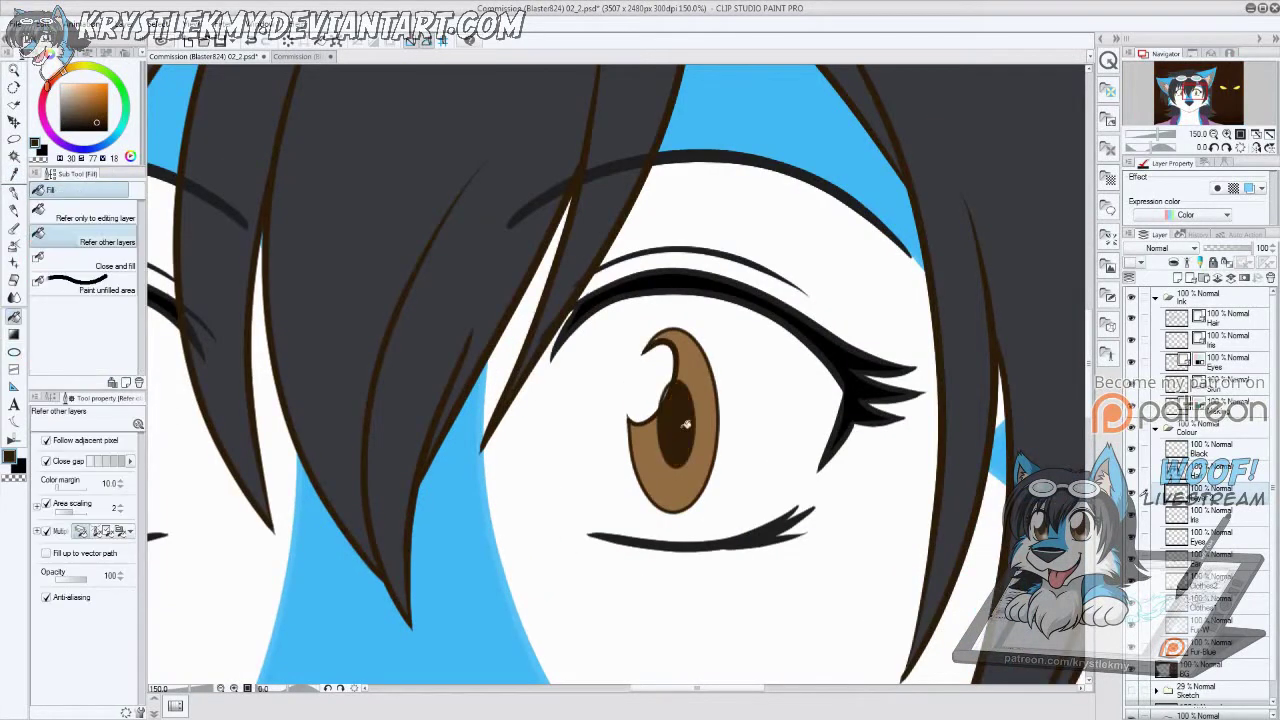
# Step: Copy the dark brown pupil into the character's other iris and merge the copy with the original pupil layer
pyautogui.press('m')
pyautogui.moveTo(650, 400); pyautogui.dragTo(720, 366)
pyautogui.moveTo(660, 487); pyautogui.dragTo(244, 466)
pyautogui.press('k')
pyautogui.hotkey('ctrl', 'd')
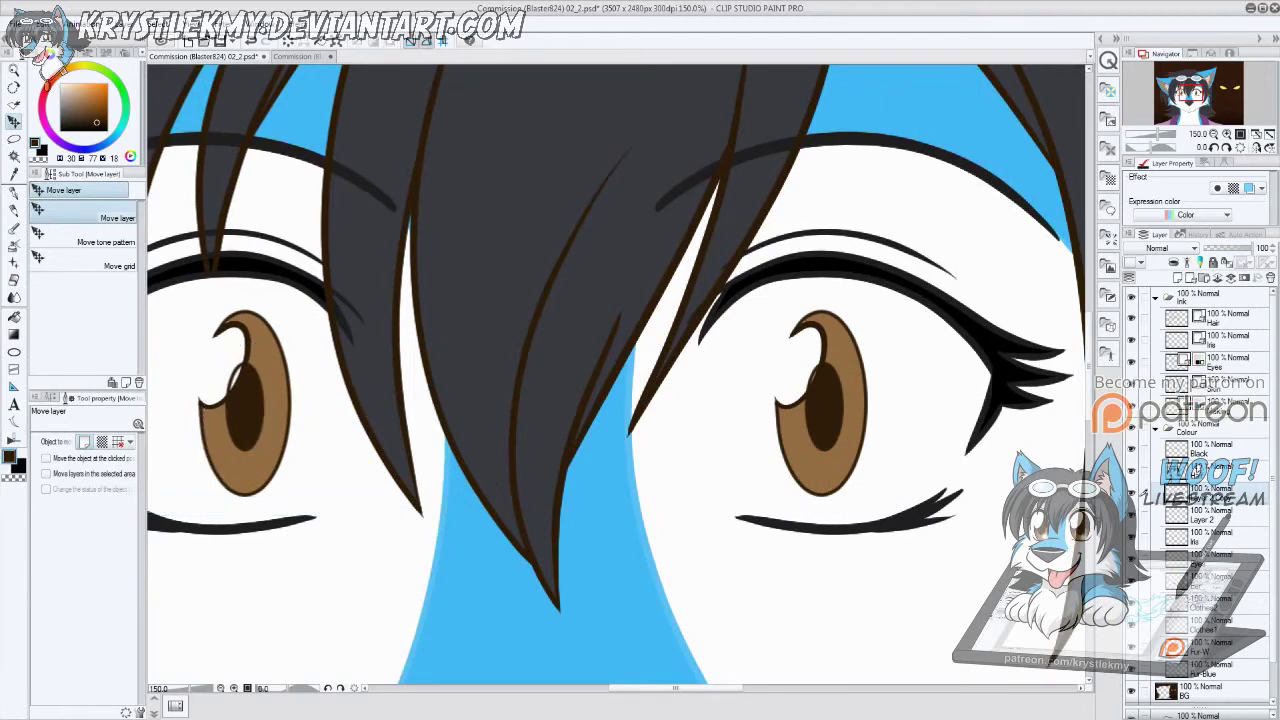
pyautogui.hotkey('ctrl', 'e')
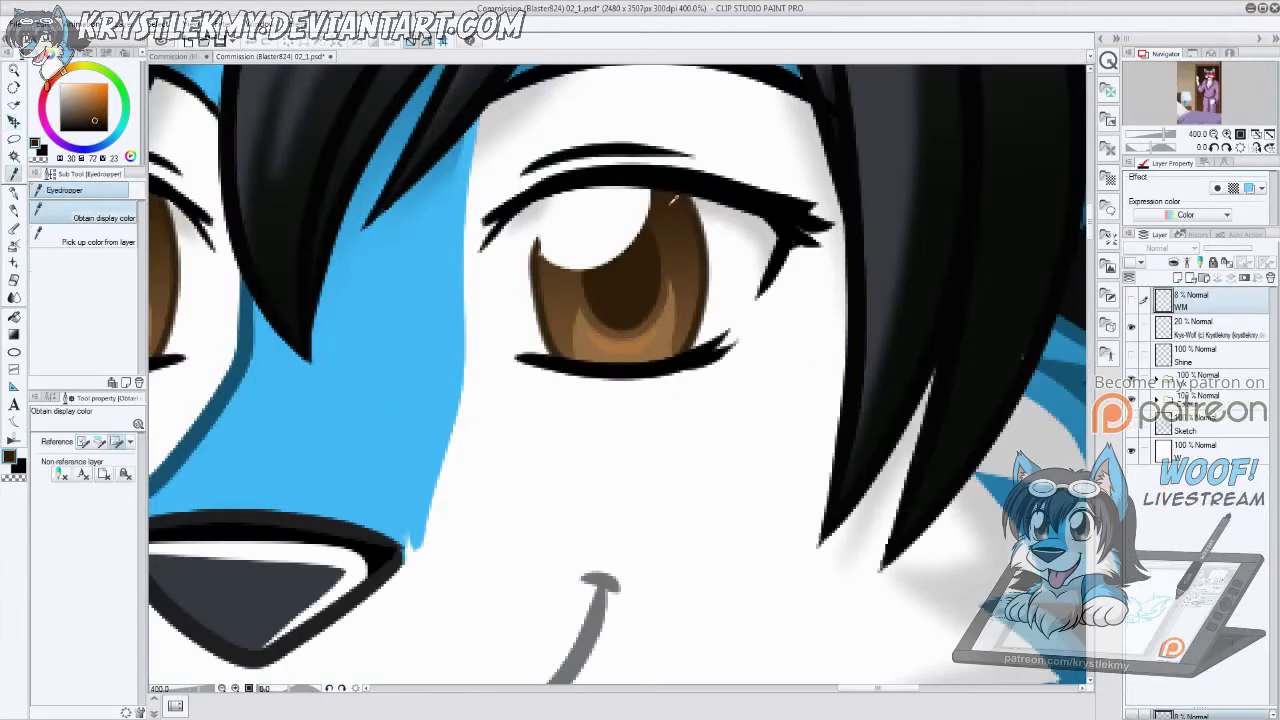
# Step: Paint small orange crescent highlights at the bottom of both irises with Lasso fill on a clipped layer named Highlight
pyautogui.click(196, 57)
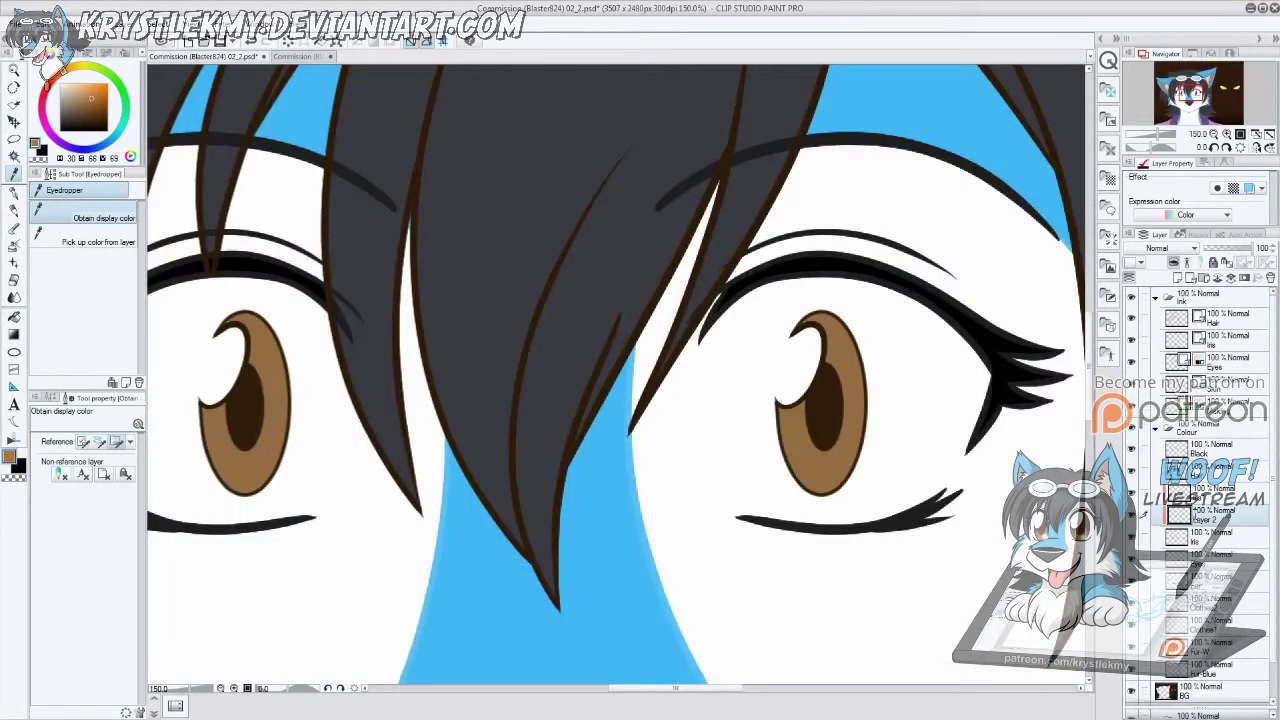
pyautogui.press('u')
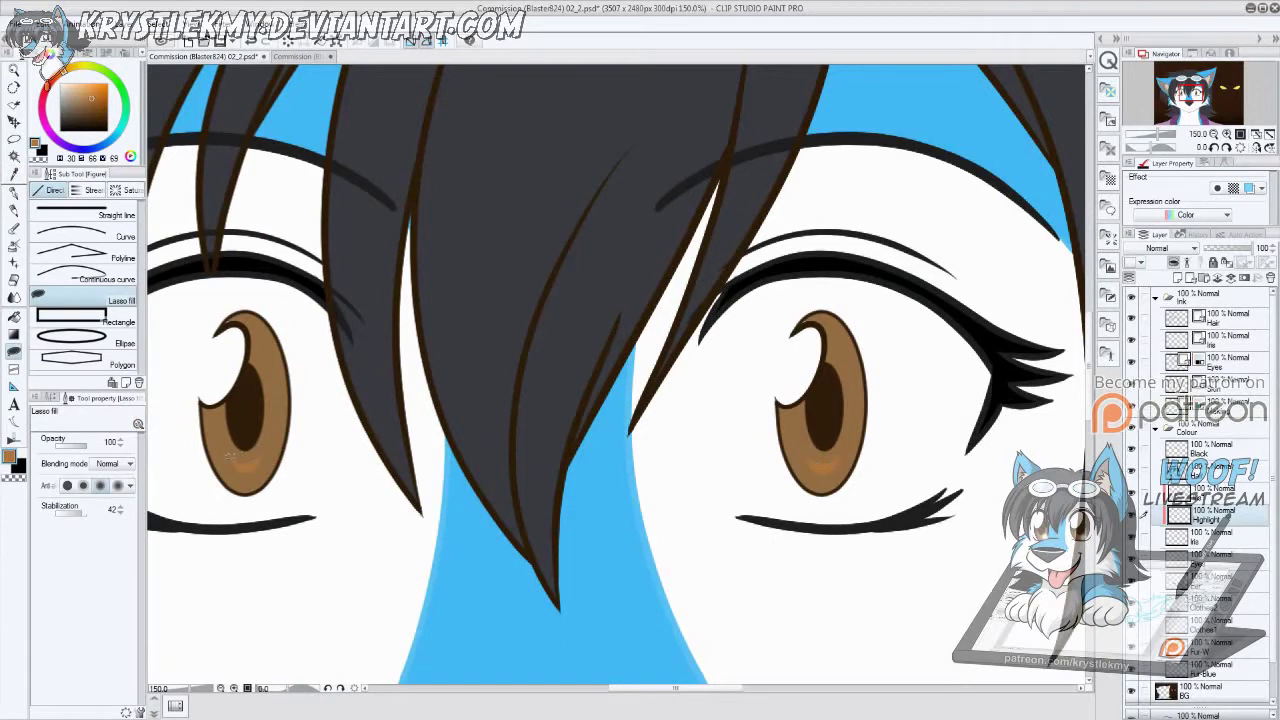
pyautogui.scroll(-5, 229, 462)
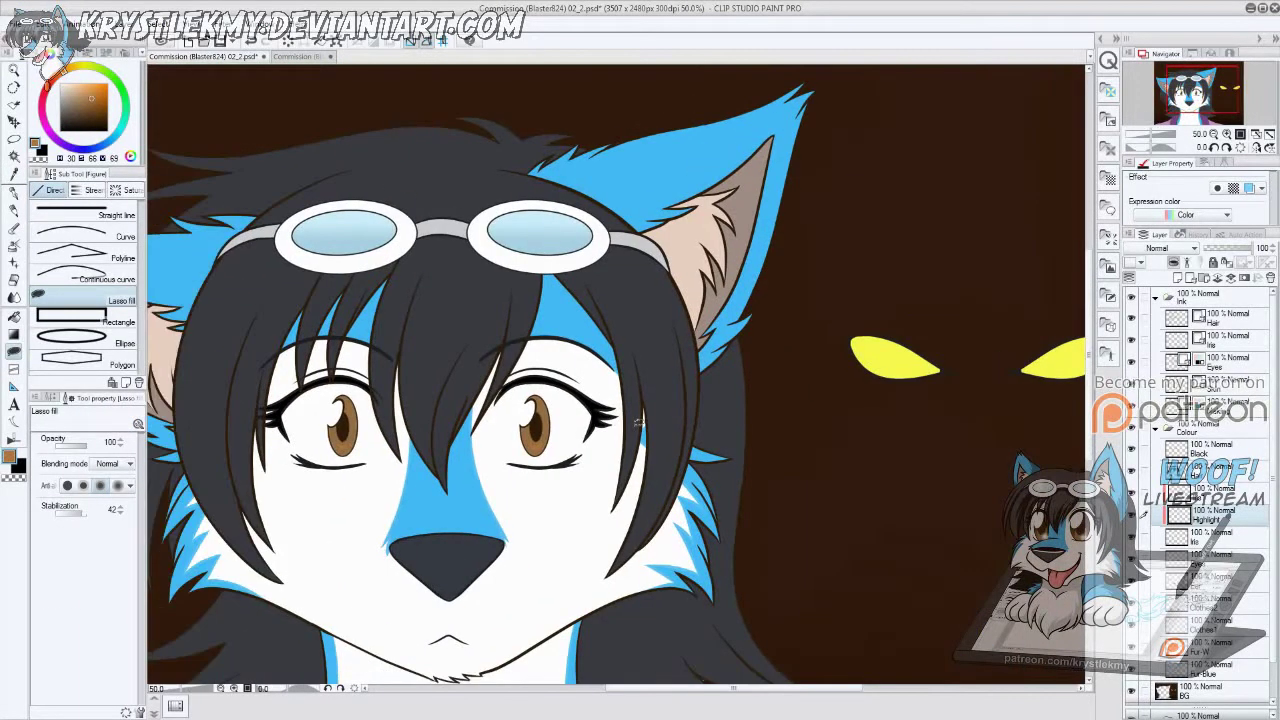
# Step: Sample the brown iris shading colours from the 02_1 illustration and return to the 02_2 document
pyautogui.click(296, 57)
pyautogui.press('i')
pyautogui.click(694, 262)
pyautogui.click(200, 57)
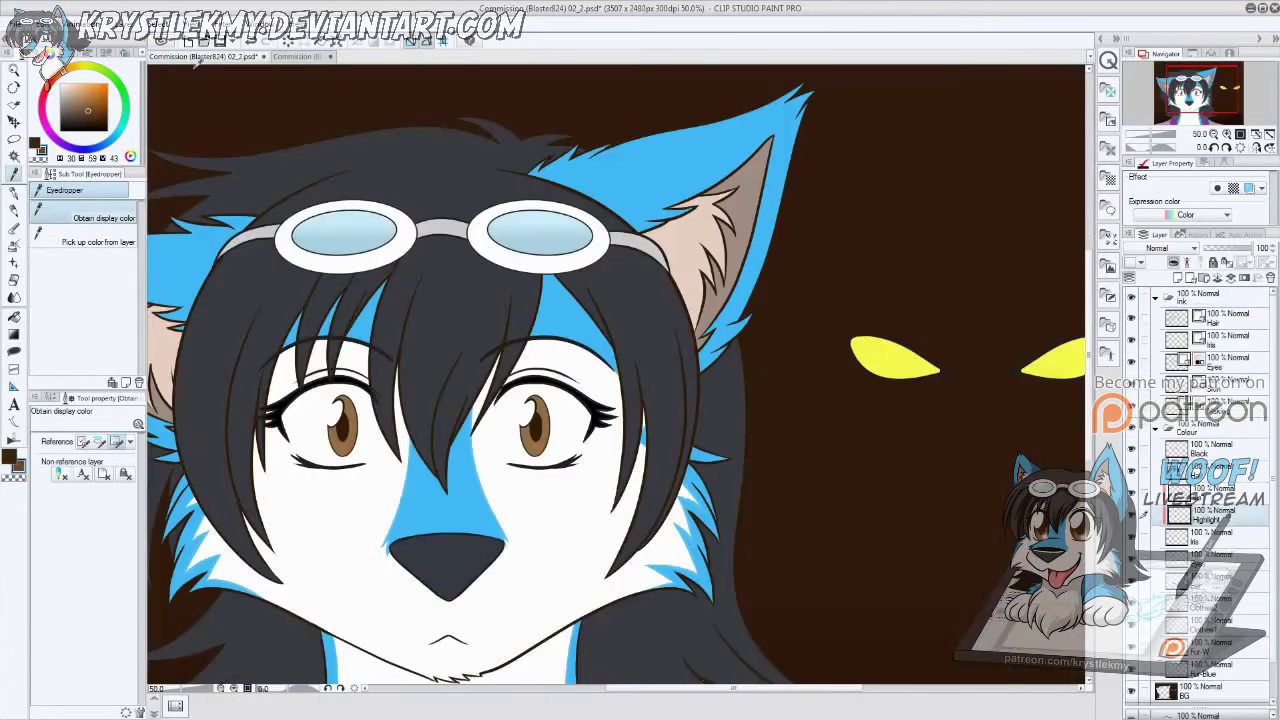
# Step: Mask the iris shading area with G-pen 2 and Fill, leaving a curved crescent beneath the pupil uncovered
pyautogui.click(1178, 278)
pyautogui.scroll(4, 535, 415)
pyautogui.press('p')
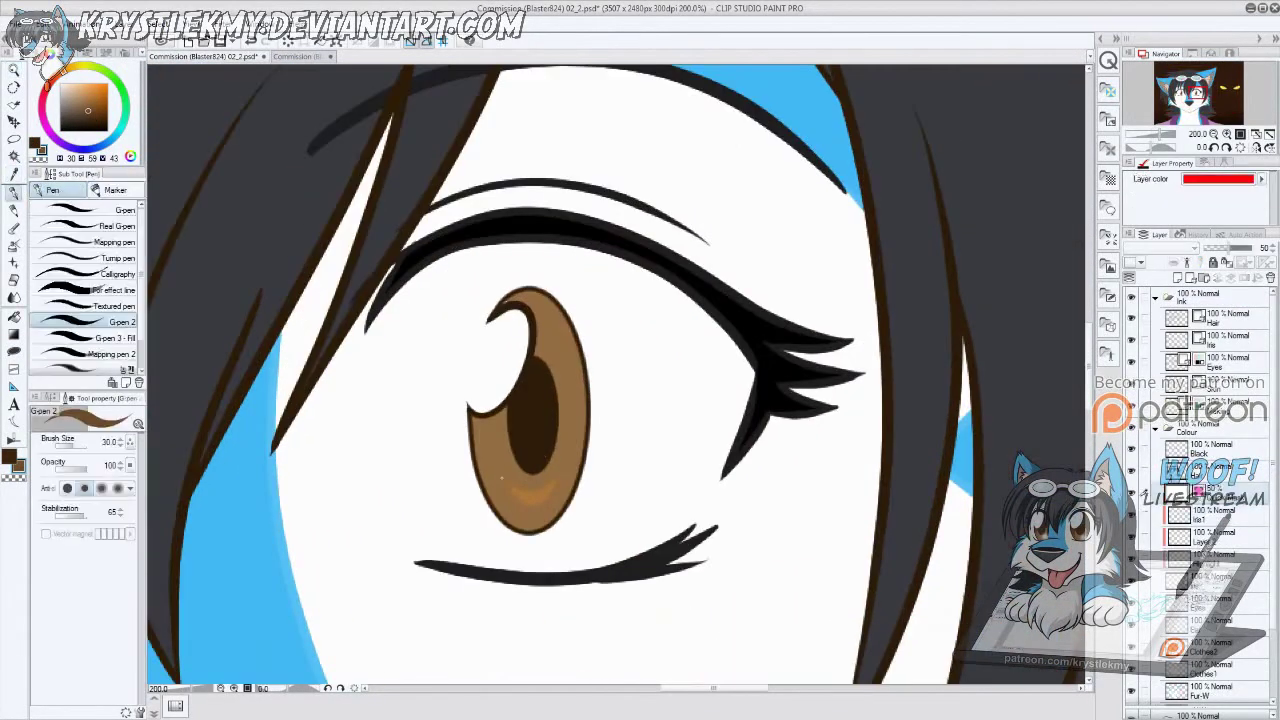
pyautogui.moveTo(491, 452); pyautogui.dragTo(518, 530)
pyautogui.hotkey('ctrl', 'z')
pyautogui.moveTo(488, 425); pyautogui.dragTo(514, 528)
pyautogui.moveTo(505, 418)
pyautogui.mouseDown()
pyautogui.moveTo(554, 457)
pyautogui.moveTo(563, 419)
pyautogui.moveTo(570, 485)
pyautogui.moveTo(464, 442)
pyautogui.moveTo(519, 332)
pyautogui.moveTo(589, 344)
pyautogui.moveTo(570, 505)
pyautogui.mouseUp()
pyautogui.press('g')
pyautogui.click(530, 320)
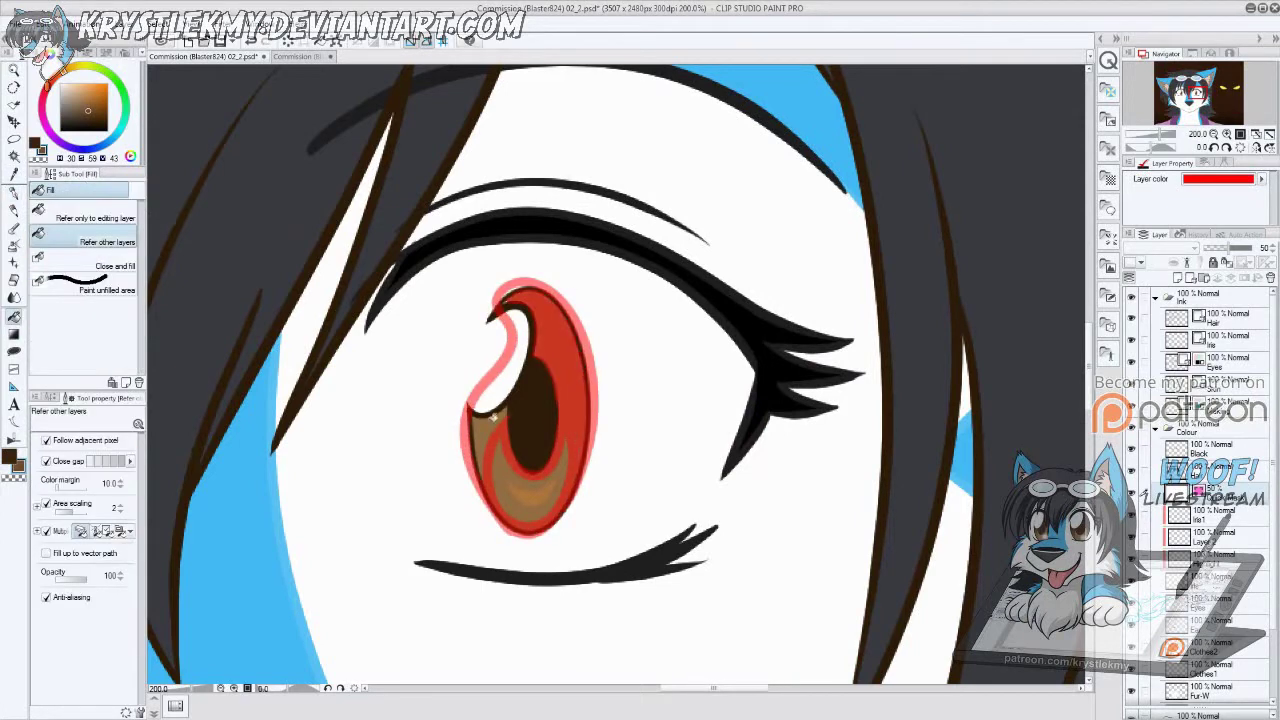
pyautogui.click(493, 417)
pyautogui.click(90, 280)
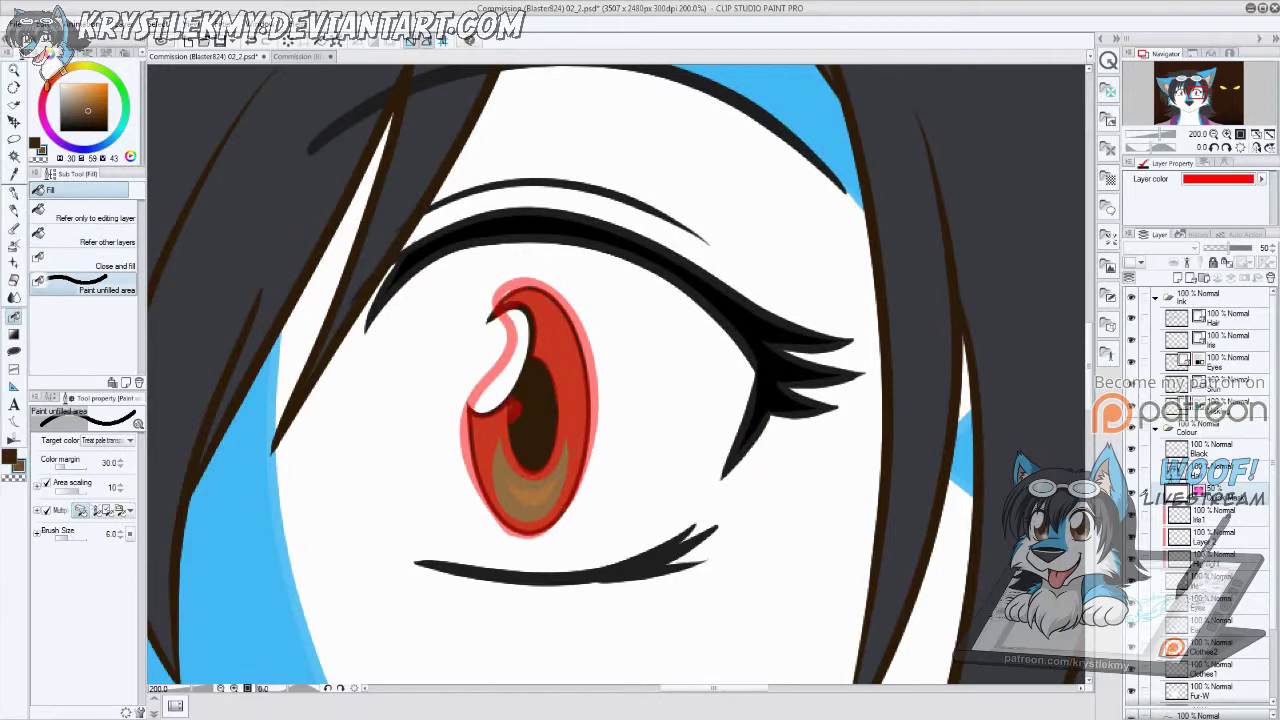
# Step: Turn the red mask into a selection, shade it with a dark brown to brown vertical gradient, and deselect
pyautogui.keyDown('ctrl'); pyautogui.click(1185, 490); pyautogui.keyUp('ctrl')
pyautogui.press('Delete')
pyautogui.press('g')
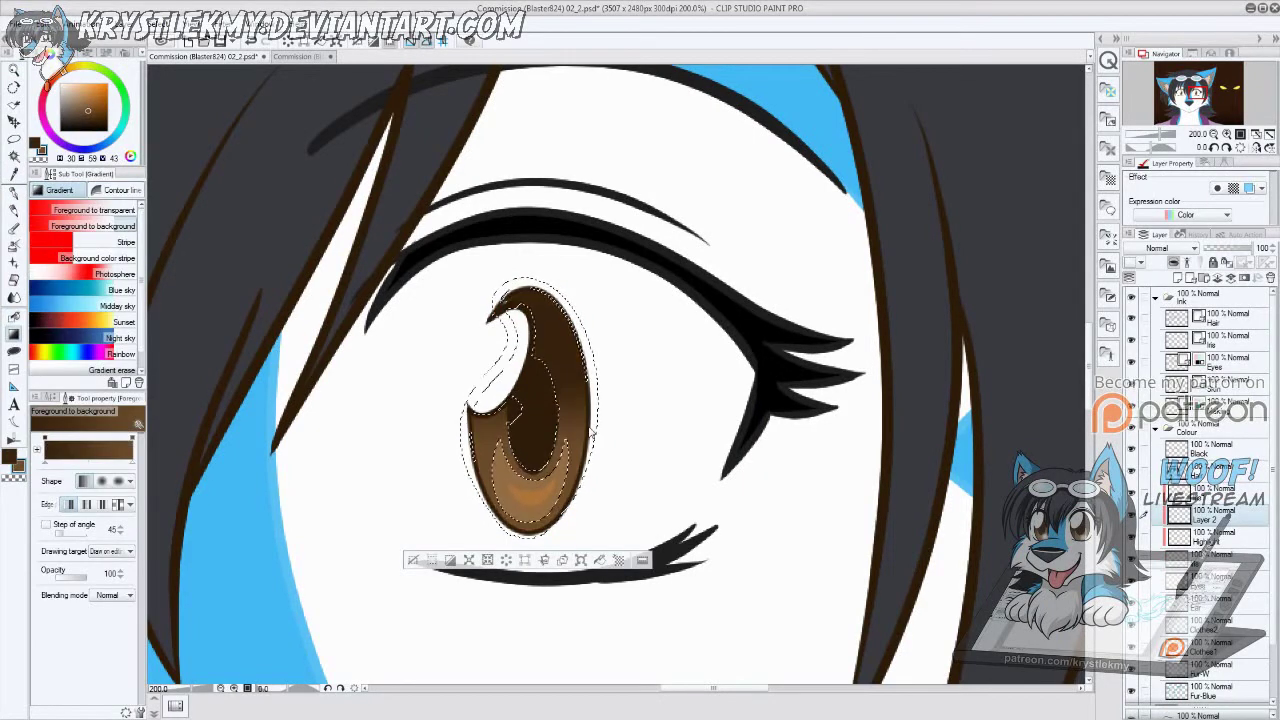
pyautogui.moveTo(530, 300)
pyautogui.mouseDown()
pyautogui.moveTo(530, 520)
pyautogui.moveTo(530, 500)
pyautogui.mouseUp()
pyautogui.hotkey('ctrl', 'd')
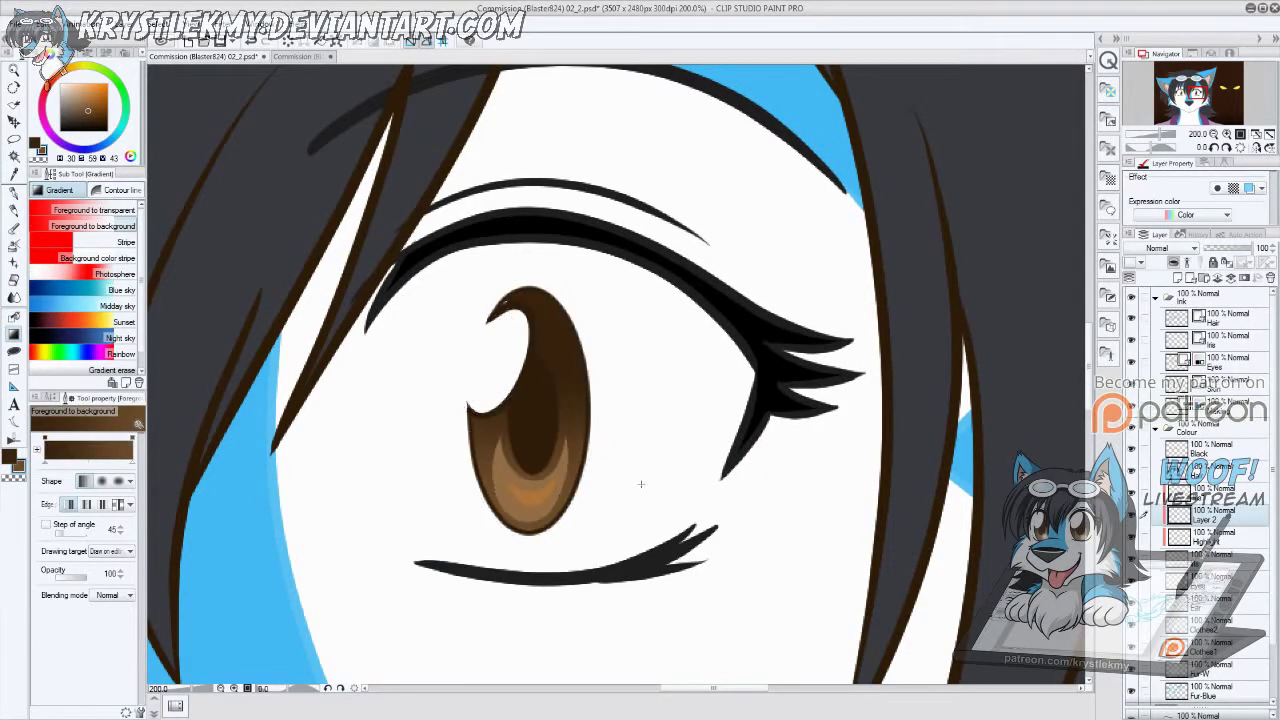
# Step: Sample a brown from the shaded iris and set up Paint unfilled area for the light specks near its upper tip
pyautogui.click(586, 402)
pyautogui.keyDown('alt'); pyautogui.click(508, 652); pyautogui.keyUp('alt')
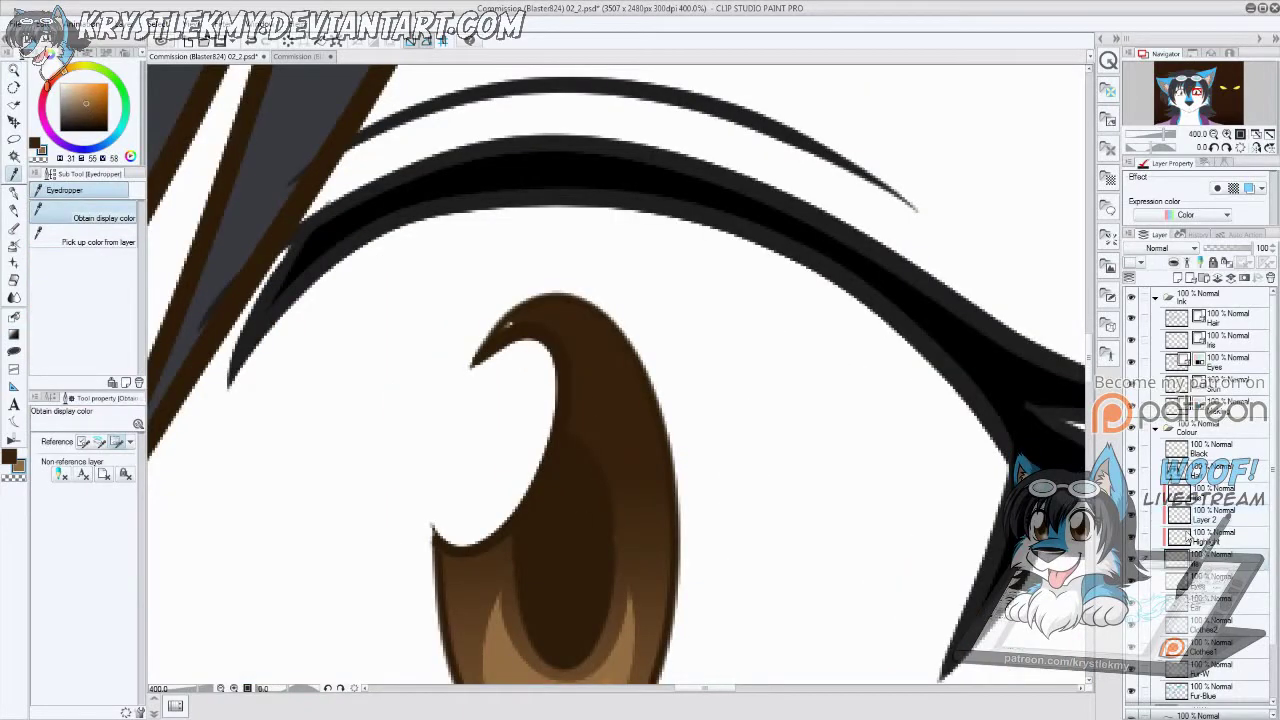
pyautogui.press('g')
pyautogui.press('g')
pyautogui.scroll(-4, 533, 315)
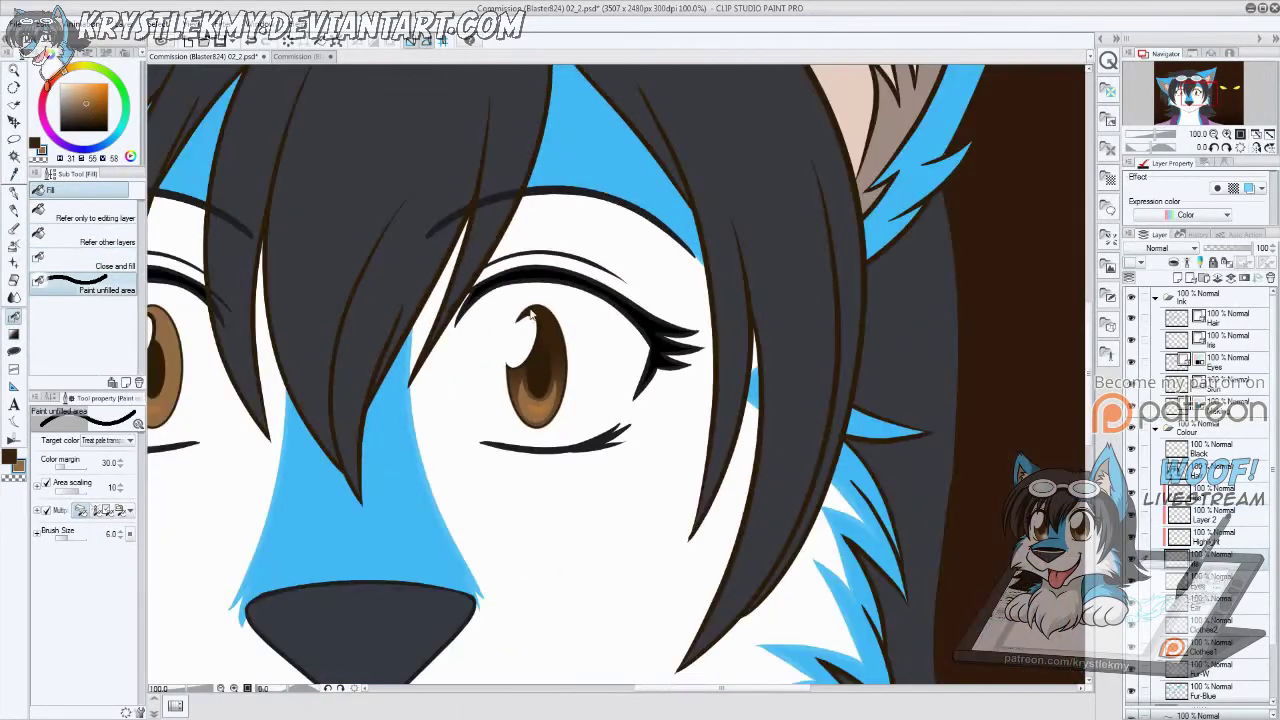
# Step: Duplicate the iris shading layer and prepare to move the copy onto the character's other eye
pyautogui.moveTo(596, 505); pyautogui.dragTo(826, 540)
pyautogui.press('k')
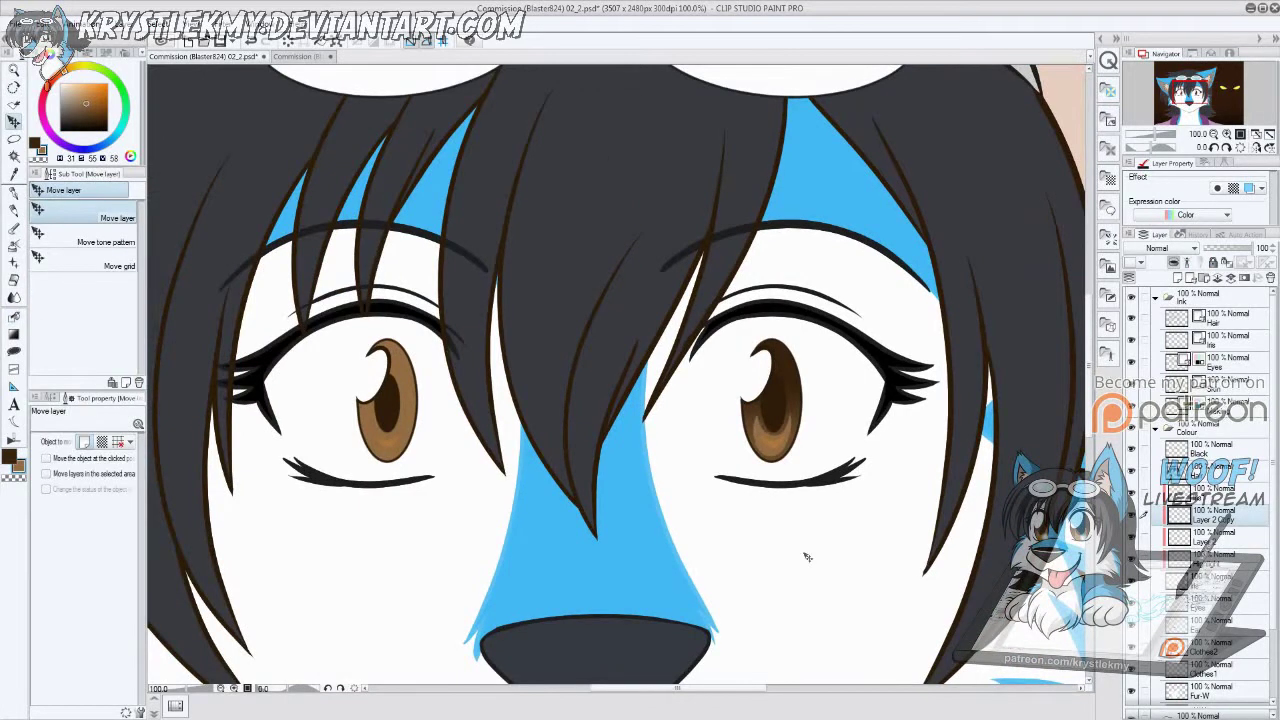
# Step: Touch up the iris shading around the pupil and cover the light streaks along the outer edge using G-pen 2 with sampled browns
pyautogui.scroll(6, 392, 405)
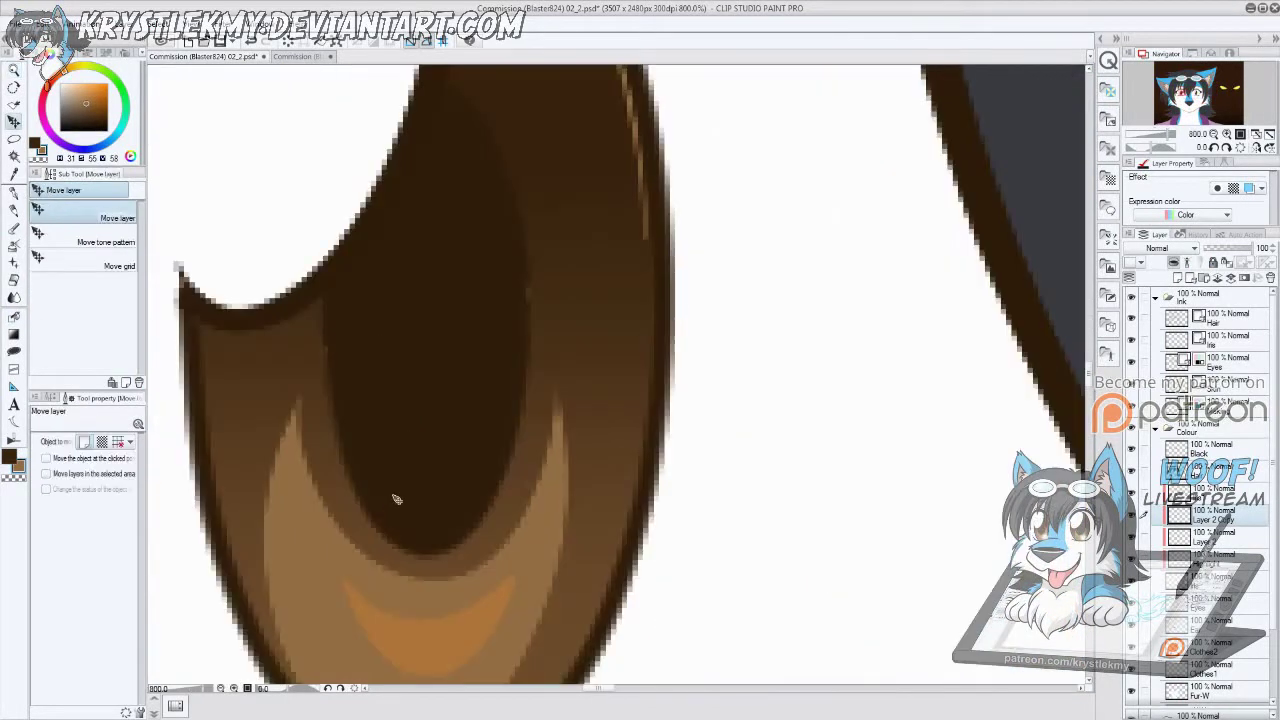
pyautogui.press('i')
pyautogui.click(371, 534)
pyautogui.press('p')
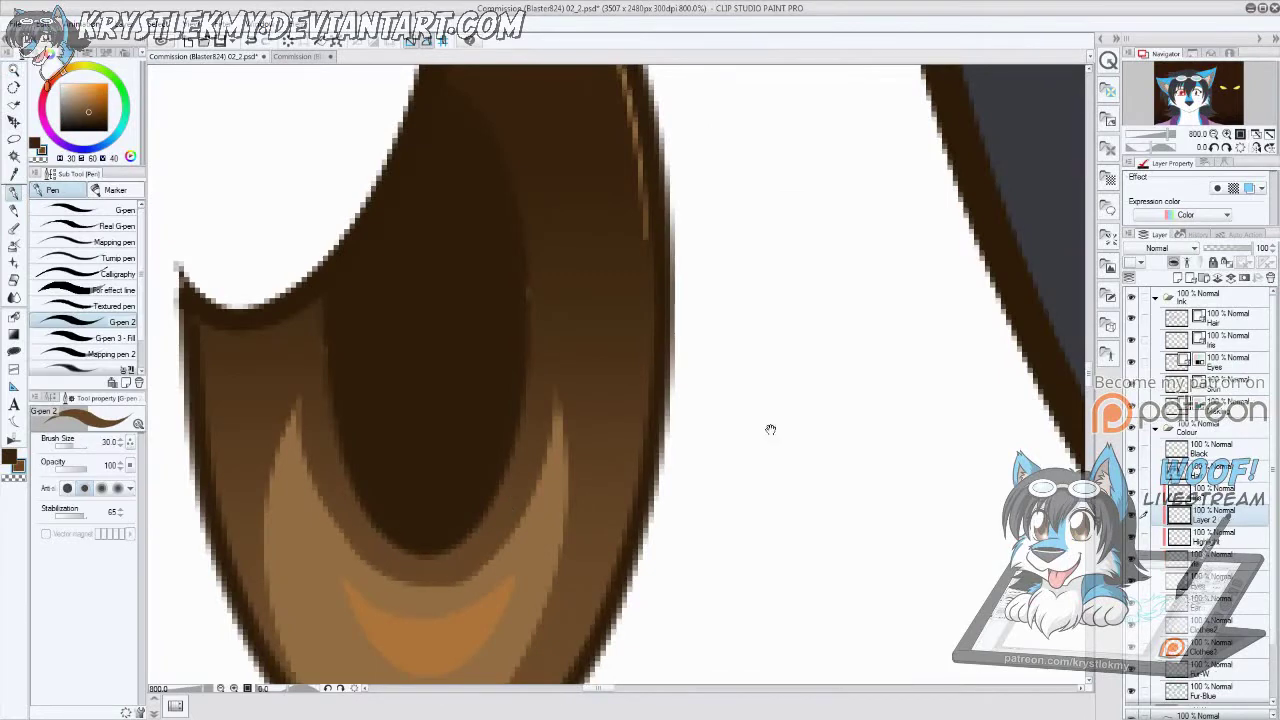
pyautogui.moveTo(770, 429); pyautogui.dragTo(660, 560)
pyautogui.keyDown('alt'); pyautogui.click(440, 110); pyautogui.keyUp('alt')
pyautogui.moveTo(420, 85)
pyautogui.mouseDown()
pyautogui.moveTo(525, 205)
pyautogui.moveTo(597, 490)
pyautogui.mouseUp()
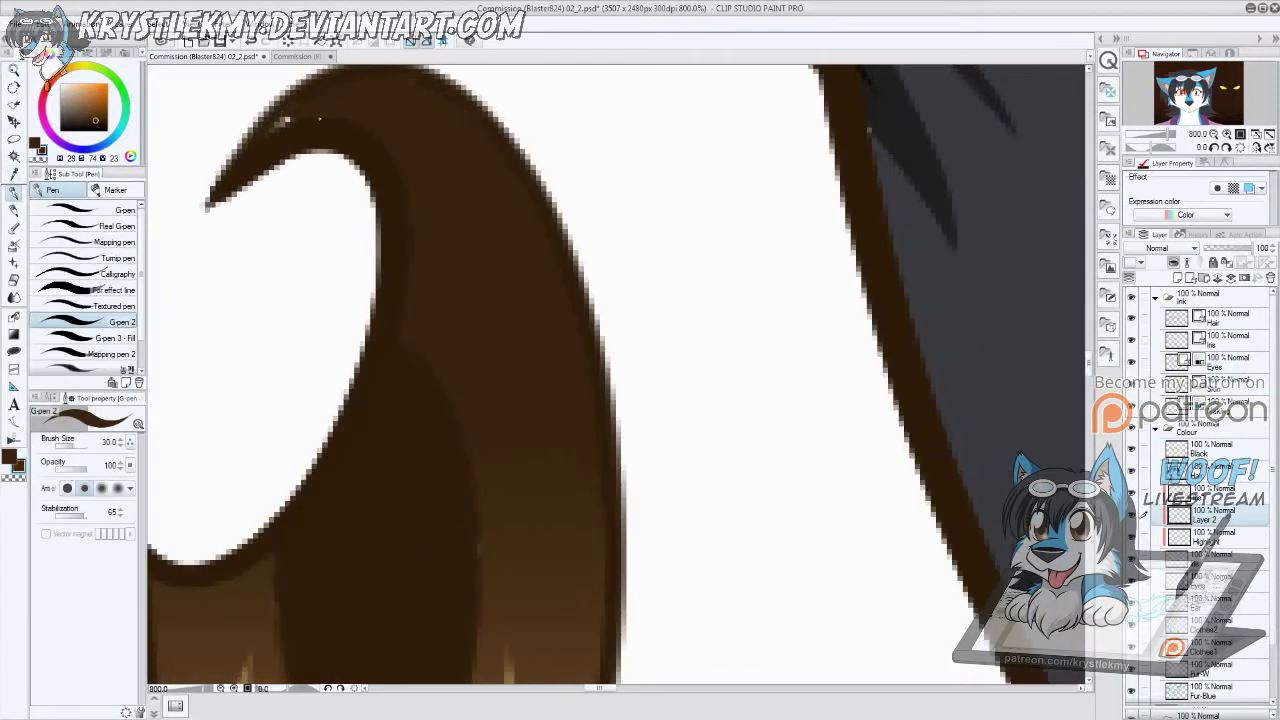
pyautogui.scroll(-4, 320, 120)
pyautogui.scroll(6, 329, 400)
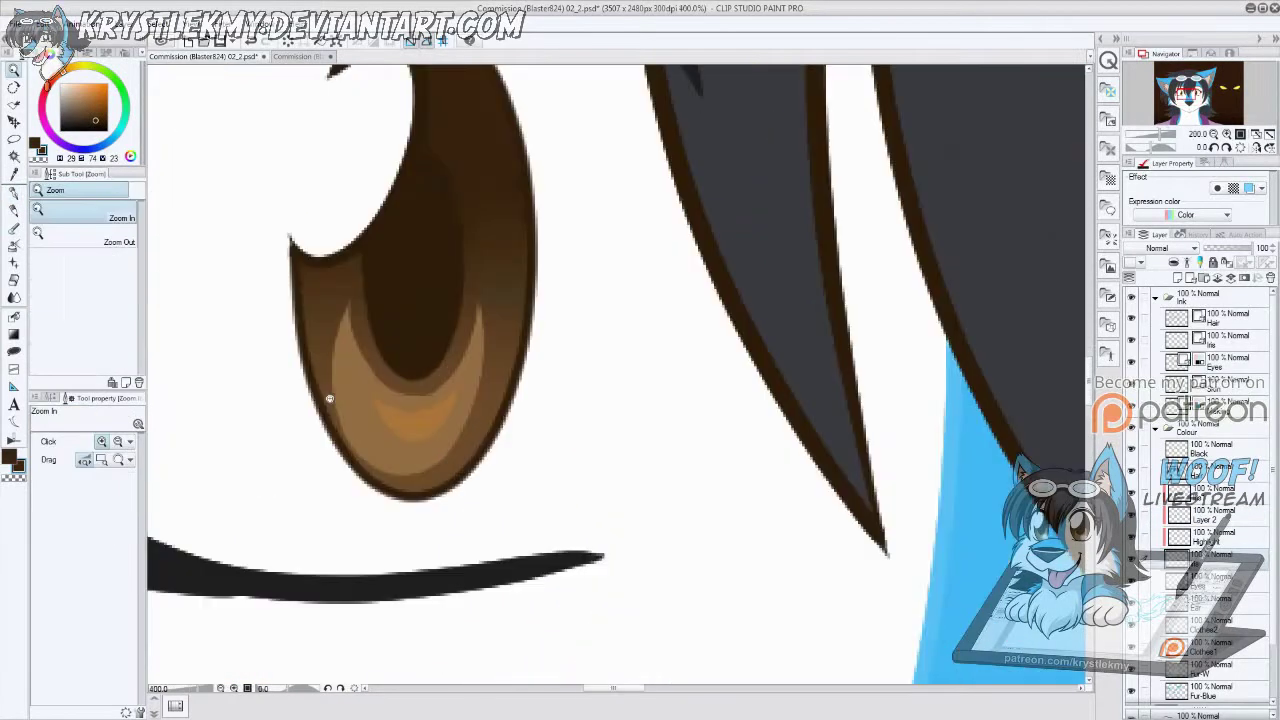
# Step: Reshape the lower edge of the light crescent in the character's right iris with G-pen 2 in a sampled brown
pyautogui.keyDown('alt'); pyautogui.click(334, 347); pyautogui.keyUp('alt')
pyautogui.moveTo(300, 285); pyautogui.dragTo(420, 610)
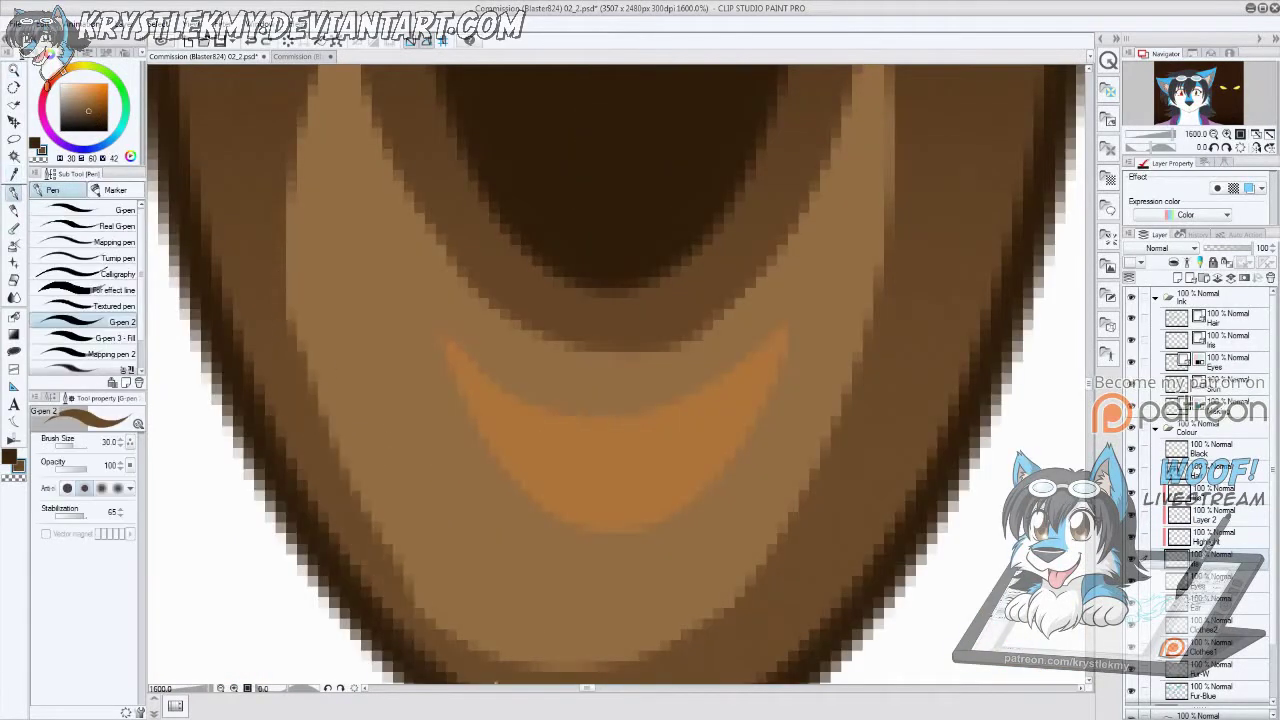
pyautogui.scroll(-3, 539, 637)
pyautogui.click(115, 337)
pyautogui.scroll(3, 350, 457)
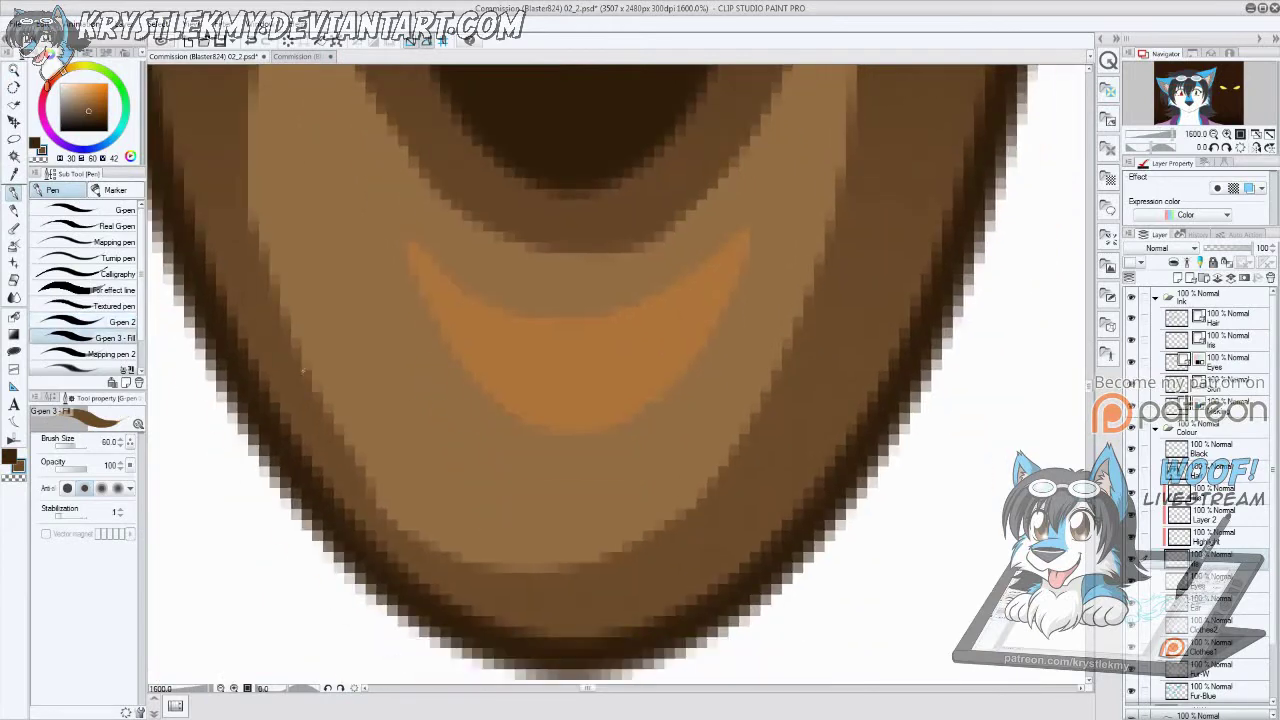
pyautogui.click(115, 321)
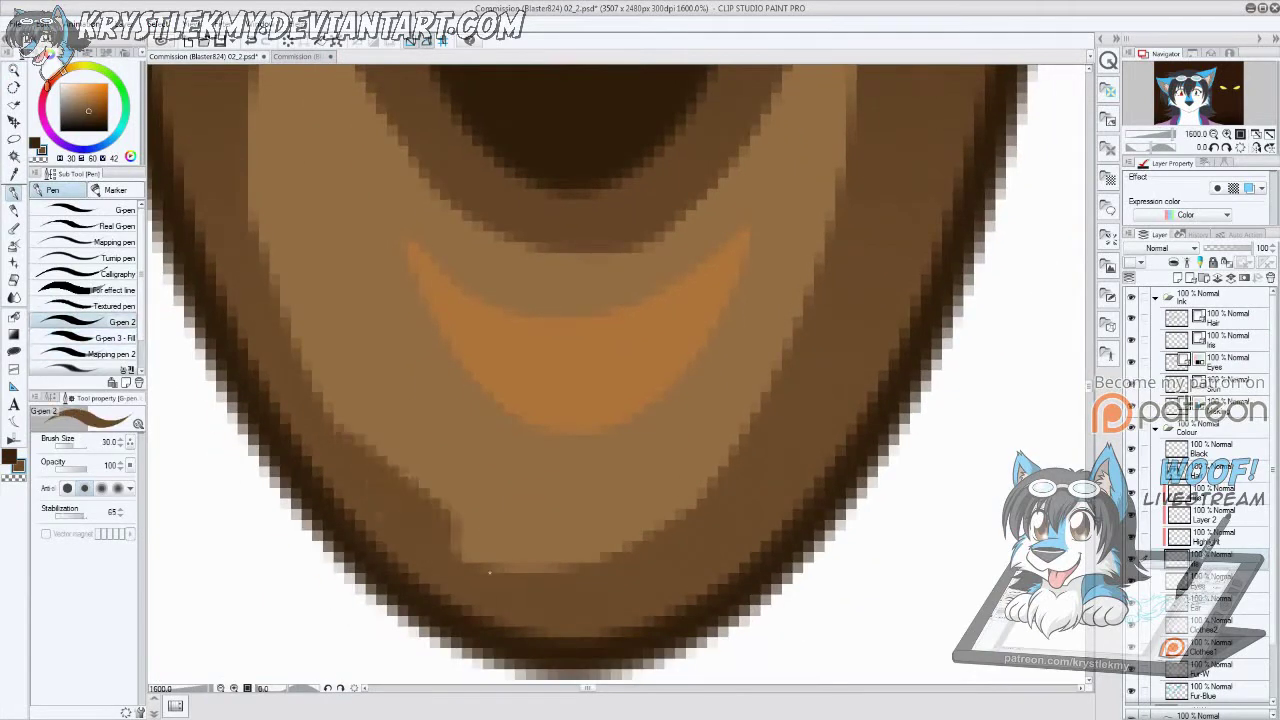
pyautogui.scroll(-4, 634, 596)
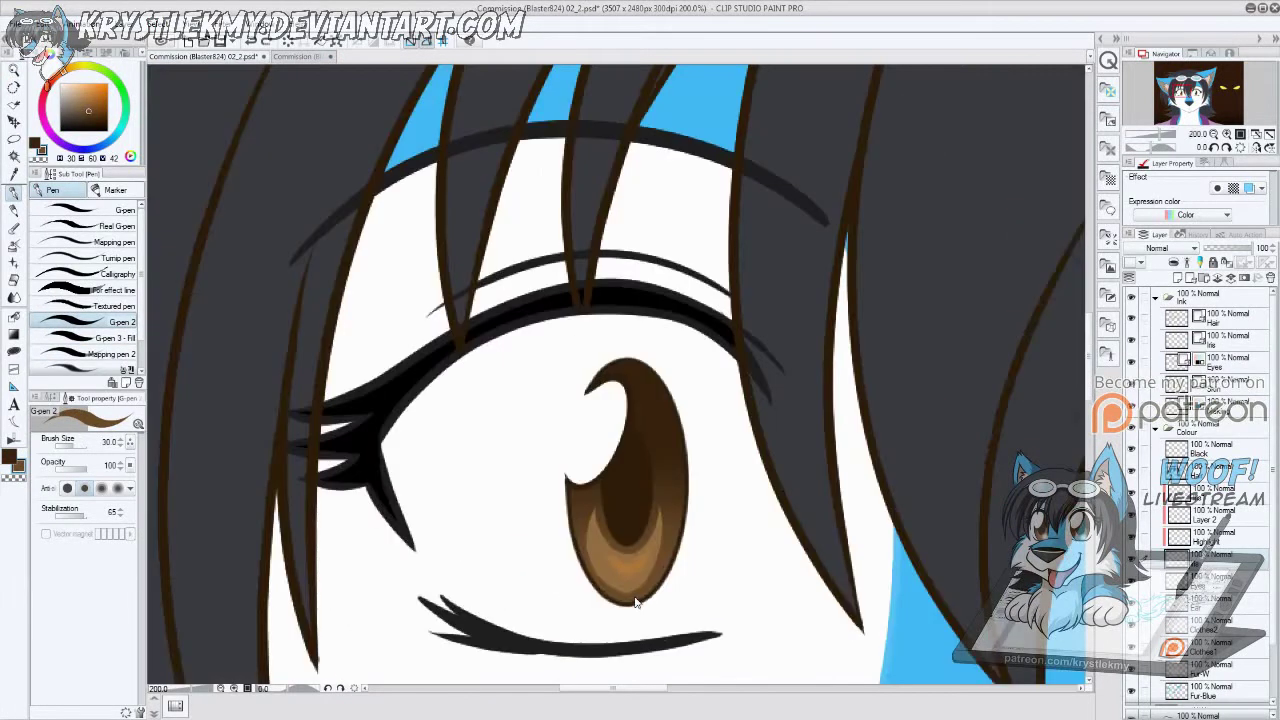
pyautogui.scroll(3, 634, 596)
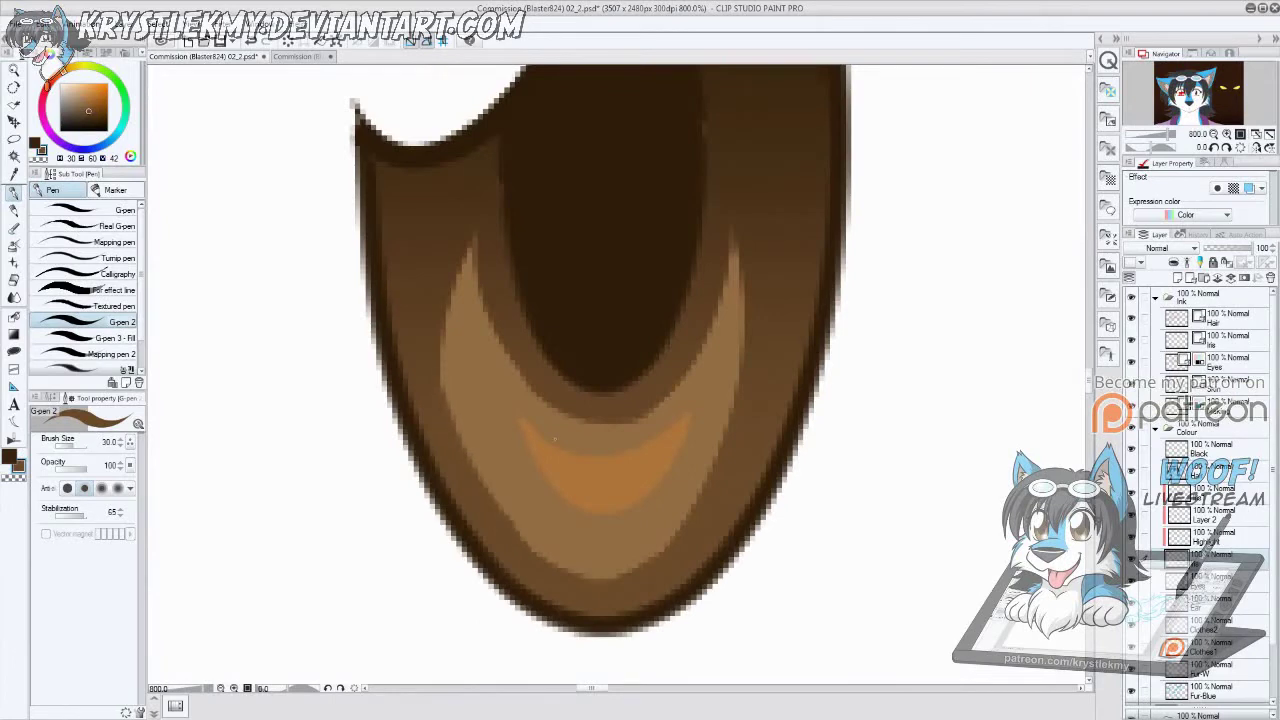
# Step: Touch up the lower edge of the light crescent in the character's left iris with the same brown
pyautogui.scroll(-4, 555, 578)
pyautogui.scroll(4, 383, 550)
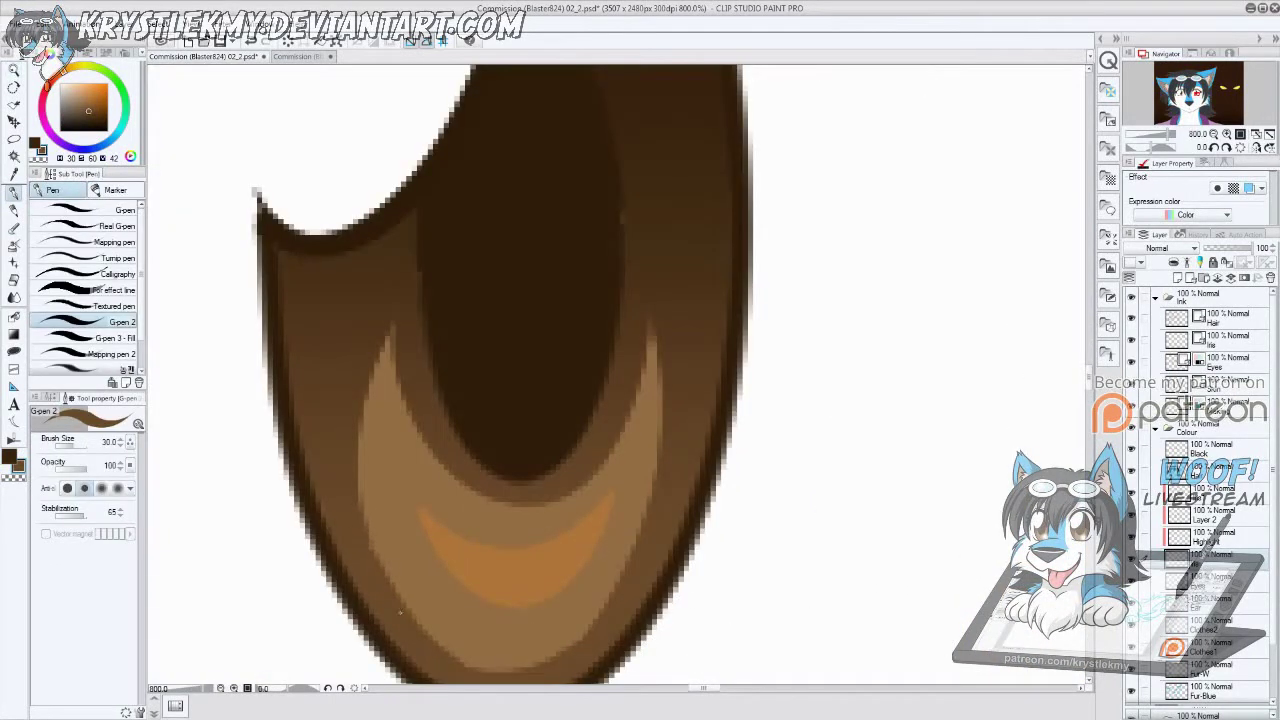
pyautogui.moveTo(400, 612); pyautogui.dragTo(452, 561)
pyautogui.scroll(-4, 568, 386)
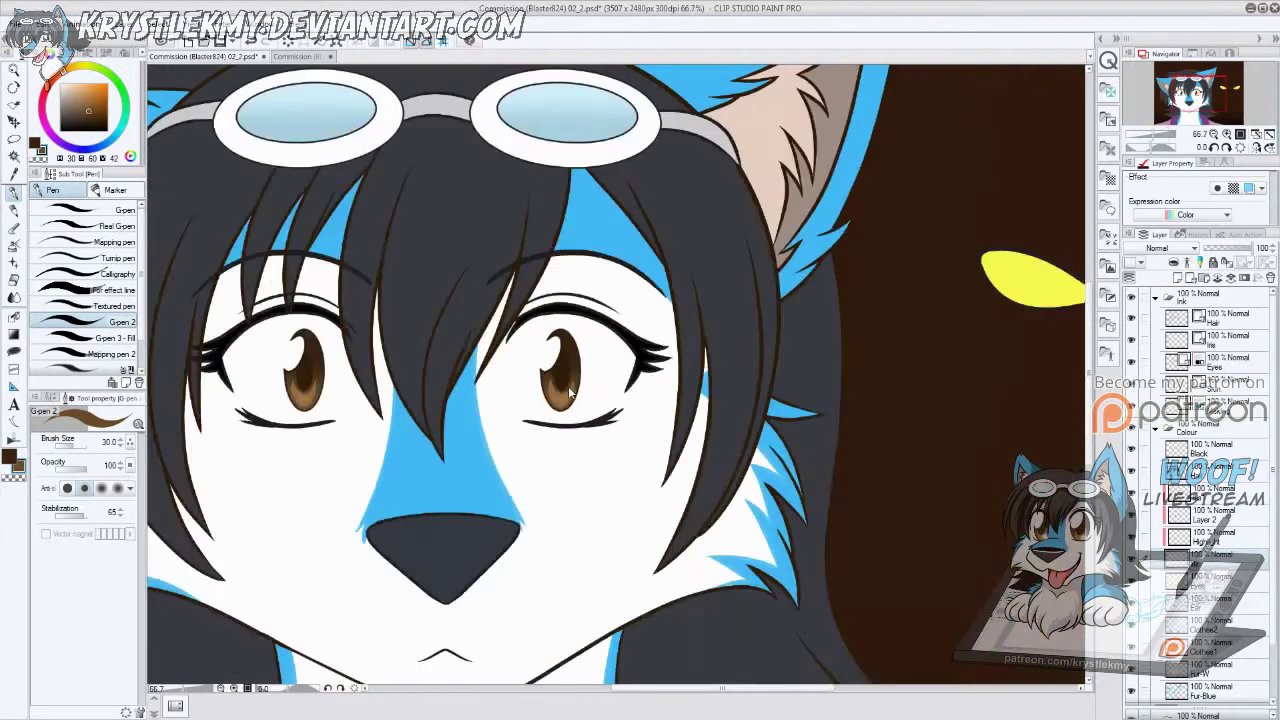
# Step: On the Eyes layer, fill the whites of both eyes with white using Lasso fill, hiding the white fur layer while filling, and save
pyautogui.click(1147, 584)
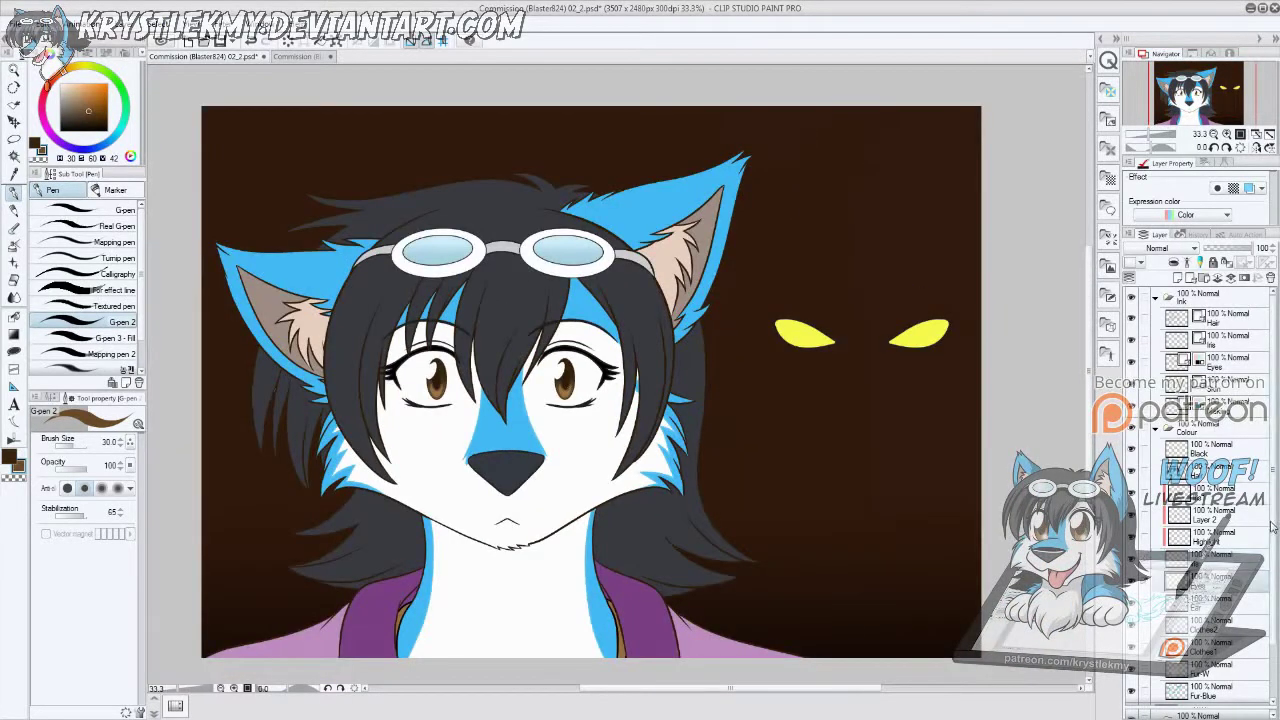
pyautogui.scroll(-2, 1145, 540)
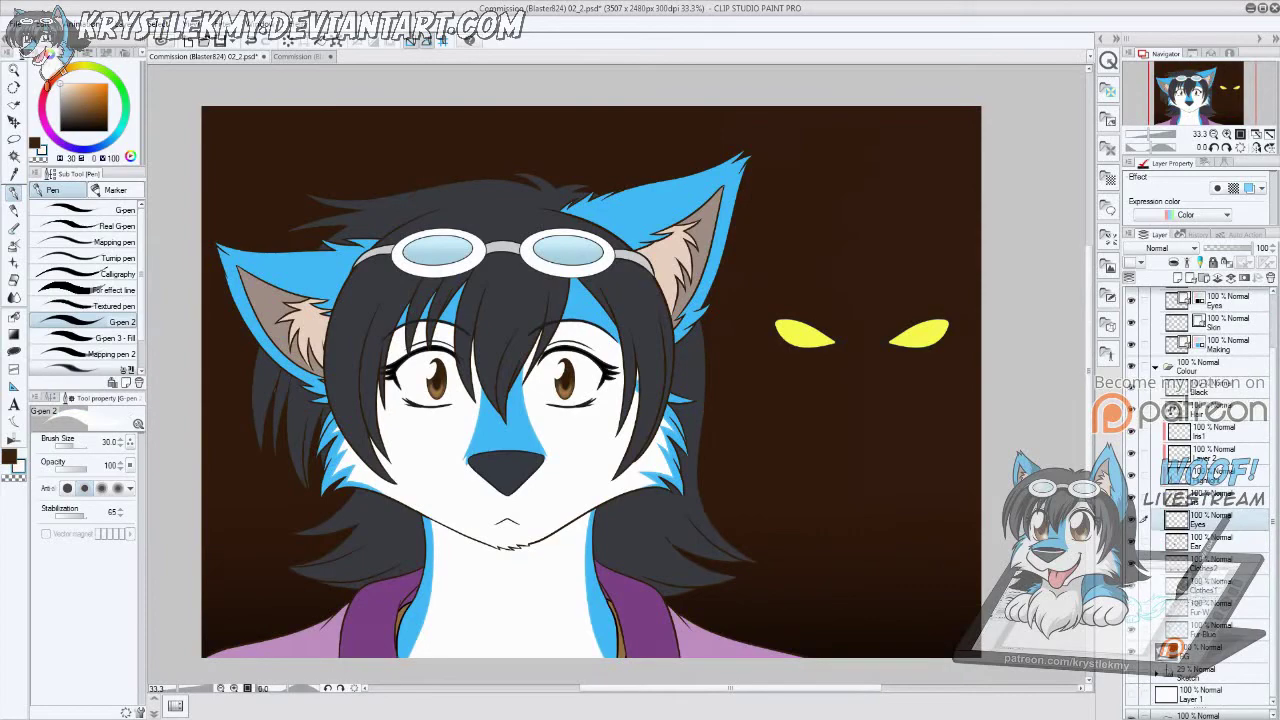
pyautogui.press('Delete')
pyautogui.scroll(4, 576, 378)
pyautogui.press('u')
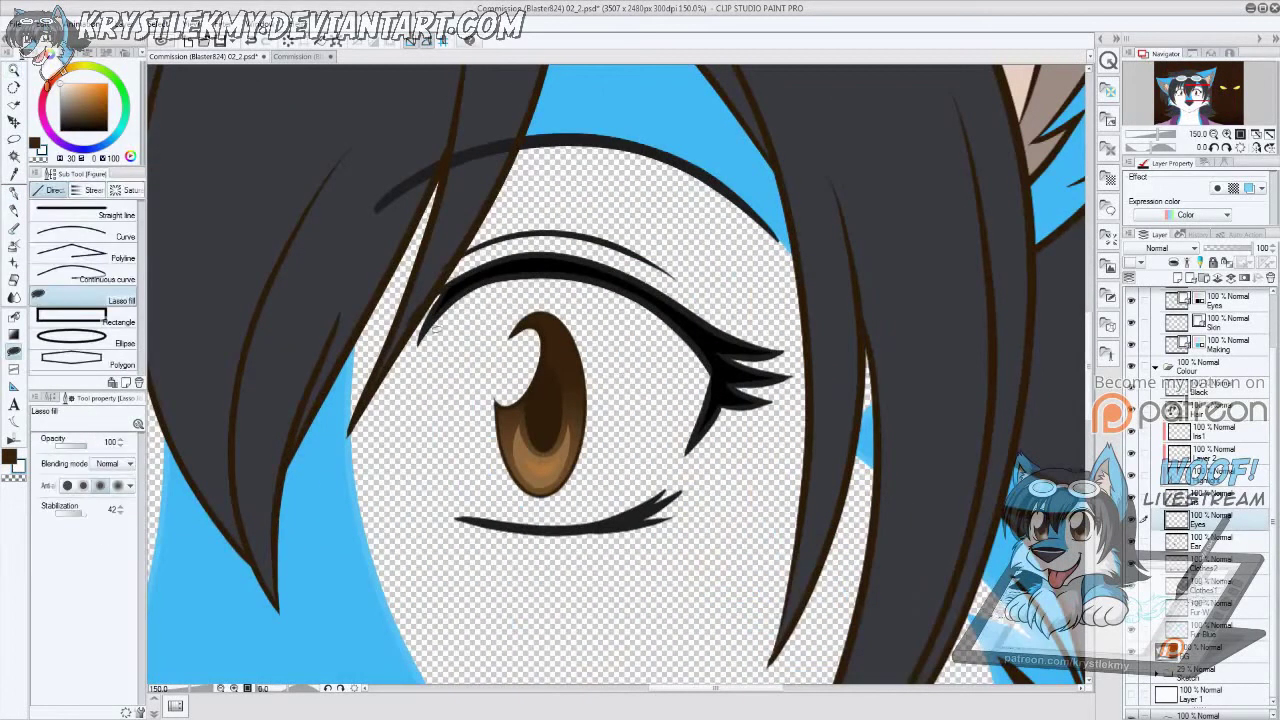
pyautogui.moveTo(428, 330)
pyautogui.mouseDown()
pyautogui.moveTo(481, 517)
pyautogui.moveTo(634, 516)
pyautogui.moveTo(669, 488)
pyautogui.moveTo(685, 458)
pyautogui.moveTo(654, 292)
pyautogui.moveTo(440, 305)
pyautogui.mouseUp()
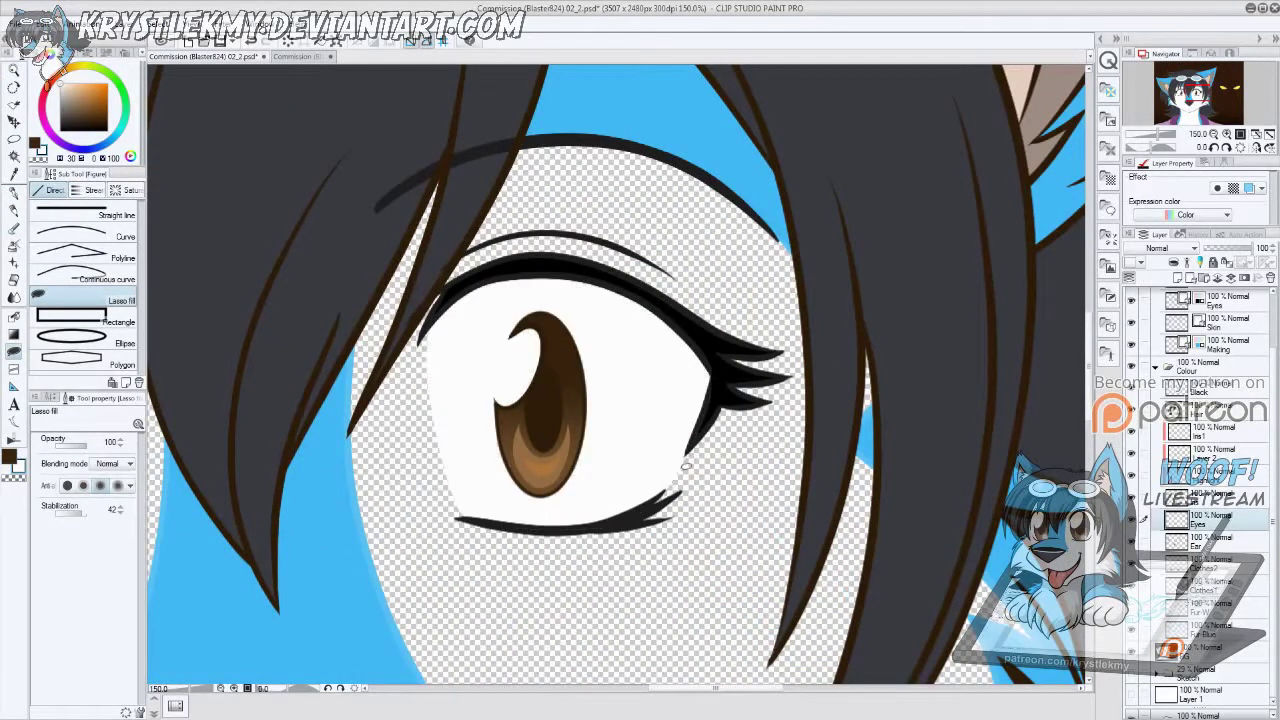
pyautogui.moveTo(686, 466); pyautogui.dragTo(1216, 470)
pyautogui.moveTo(350, 424)
pyautogui.mouseDown()
pyautogui.moveTo(579, 502)
pyautogui.moveTo(610, 432)
pyautogui.moveTo(603, 282)
pyautogui.moveTo(439, 252)
pyautogui.moveTo(341, 410)
pyautogui.mouseUp()
pyautogui.scroll(-4, 340, 410)
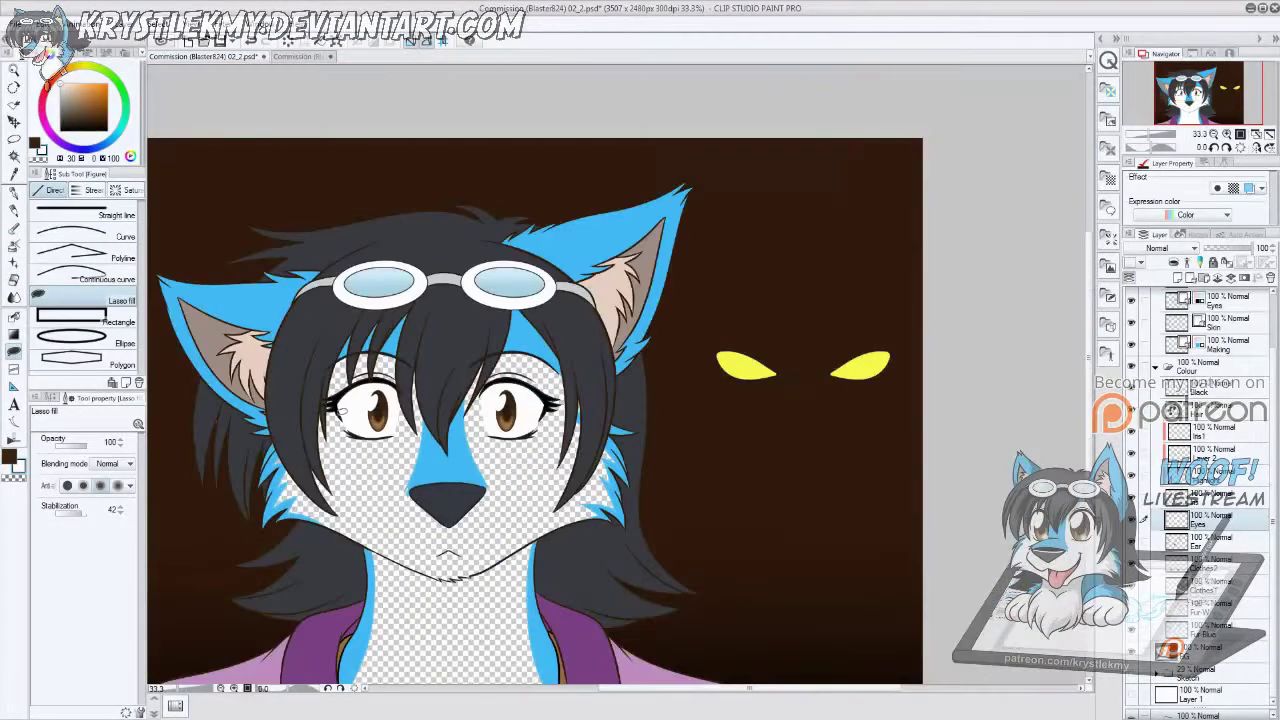
pyautogui.click(1132, 612)
pyautogui.hotkey('ctrl', '-')
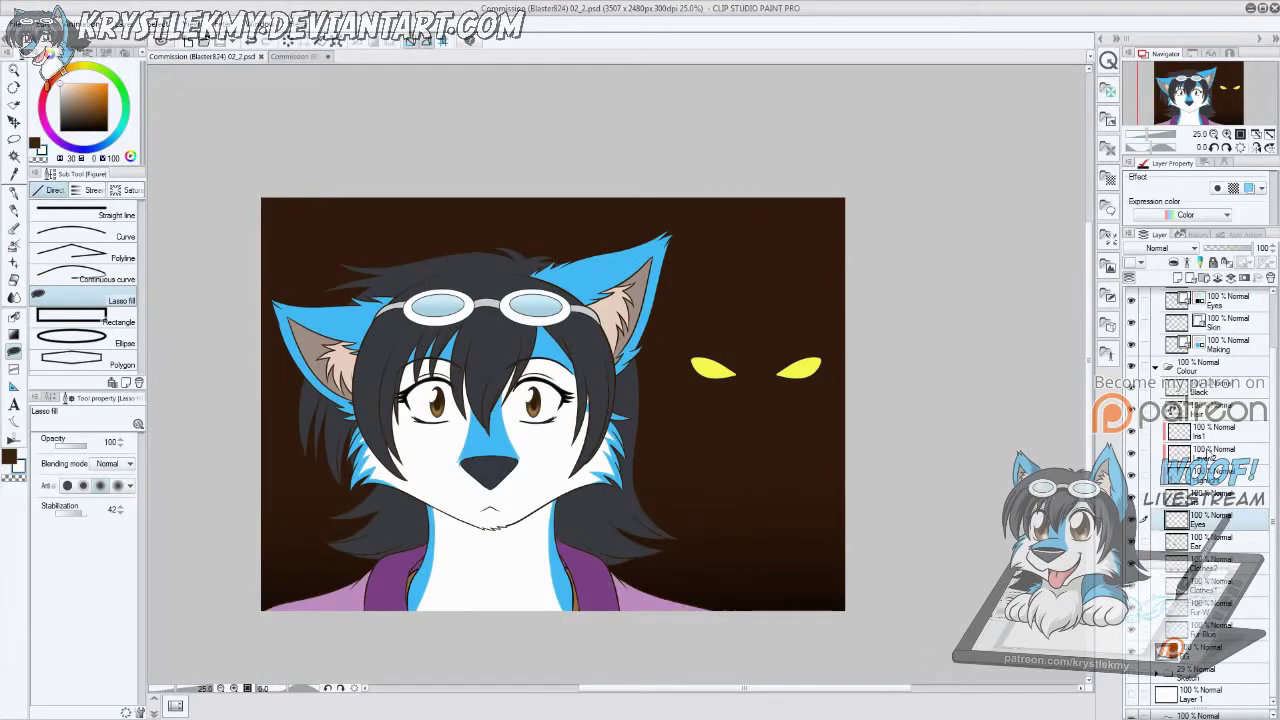
# Step: Close both illustrations in Clip Studio Paint and switch to Photoshop to examine the character in 02_1
pyautogui.click(261, 57)
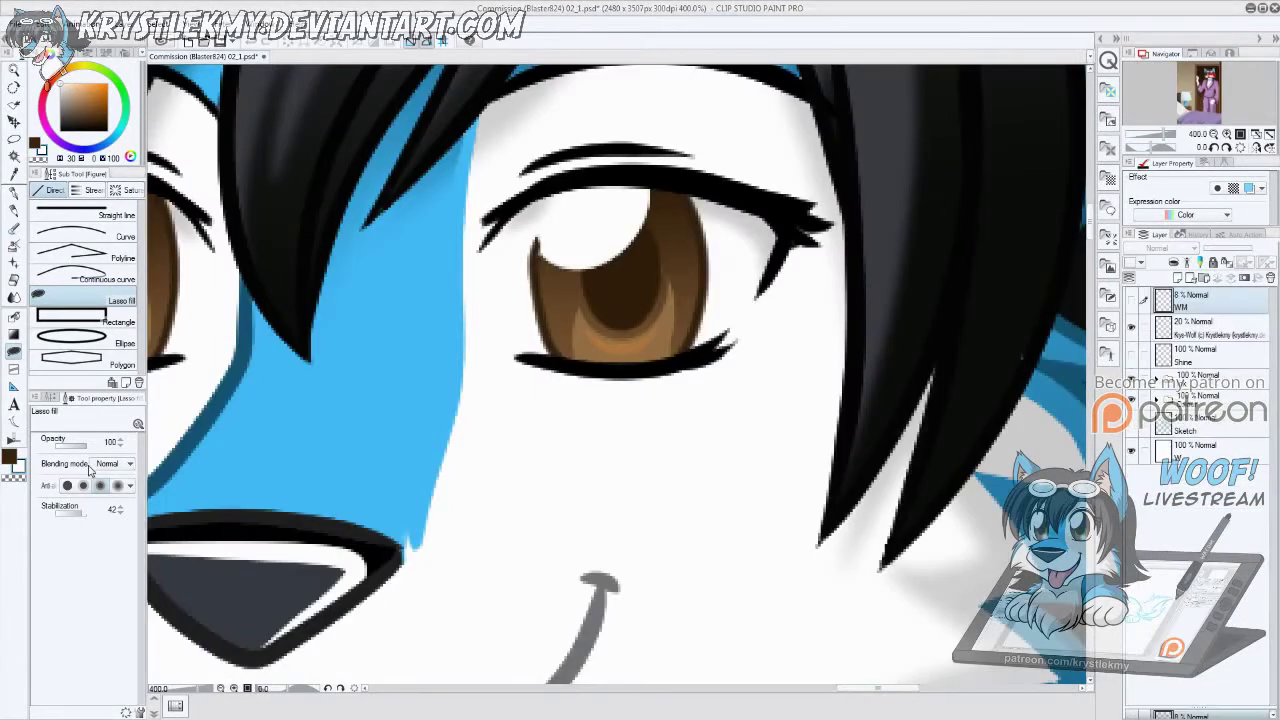
pyautogui.click(264, 57)
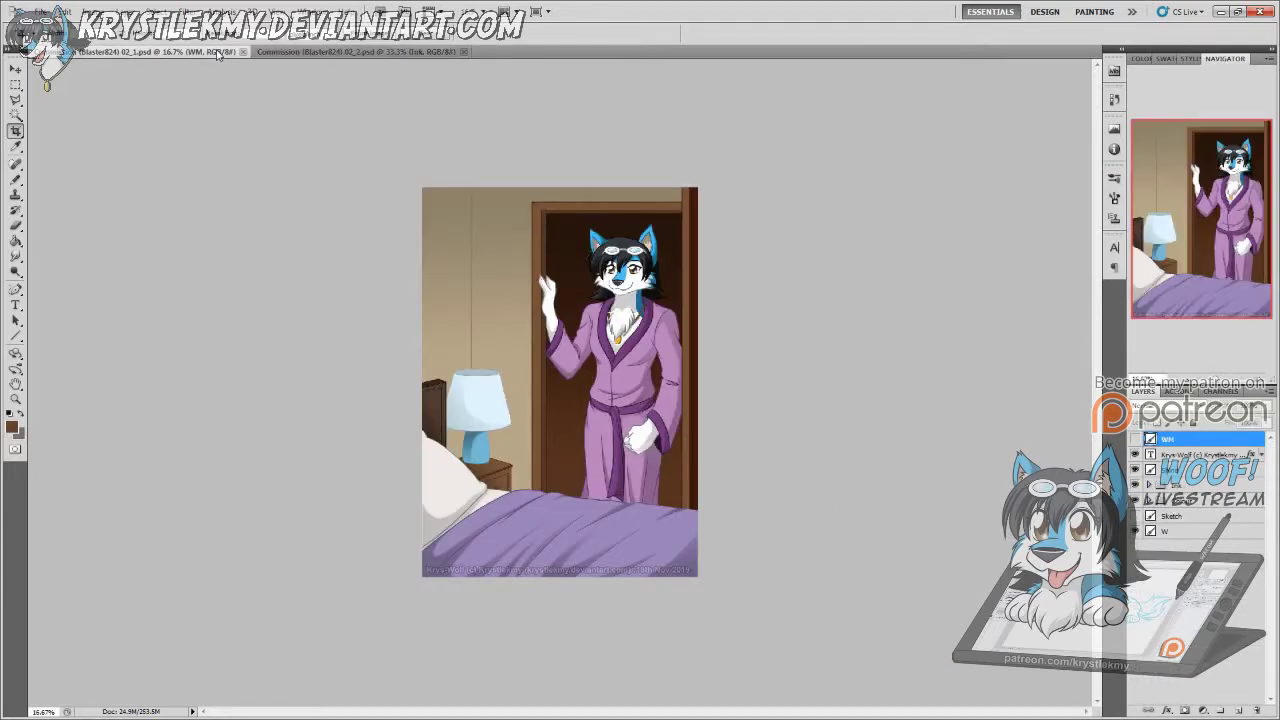
pyautogui.press('z')
pyautogui.moveTo(648, 272); pyautogui.dragTo(648, 272)
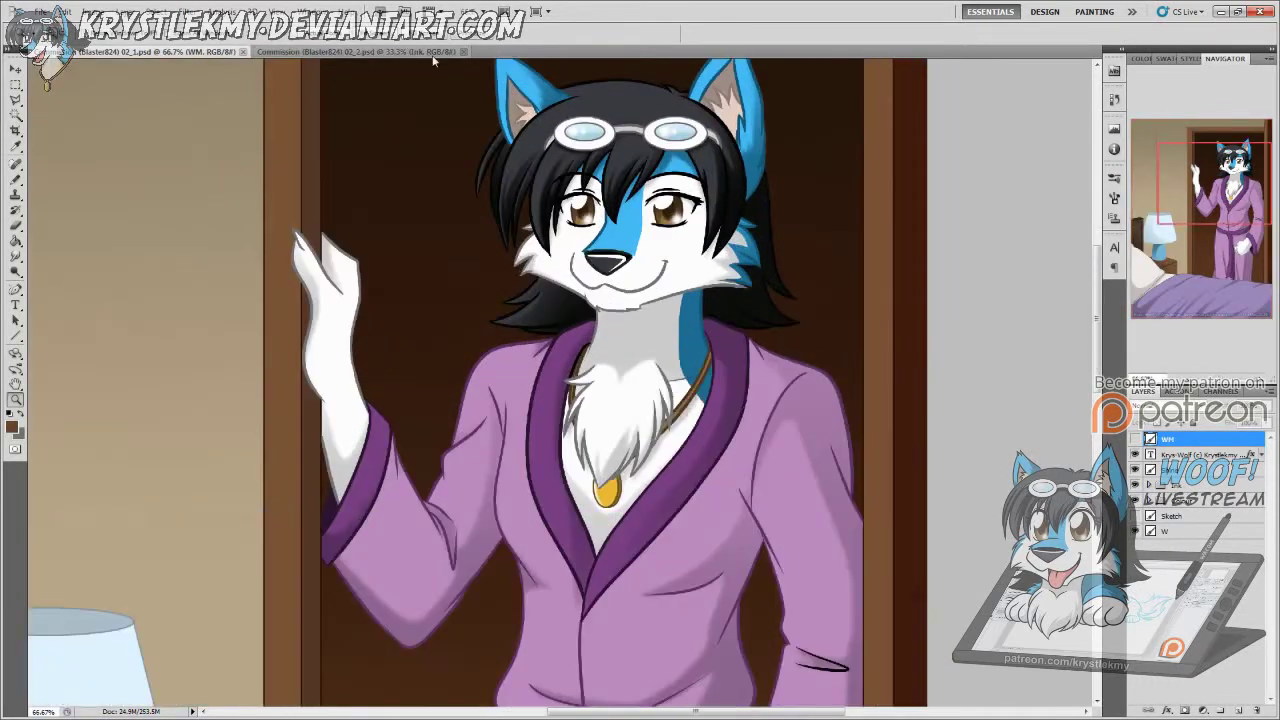
# Step: In 02_2, add a layer named Shine atop the Ink group and brush soft white highlights onto both goggle lenses
pyautogui.click(434, 55)
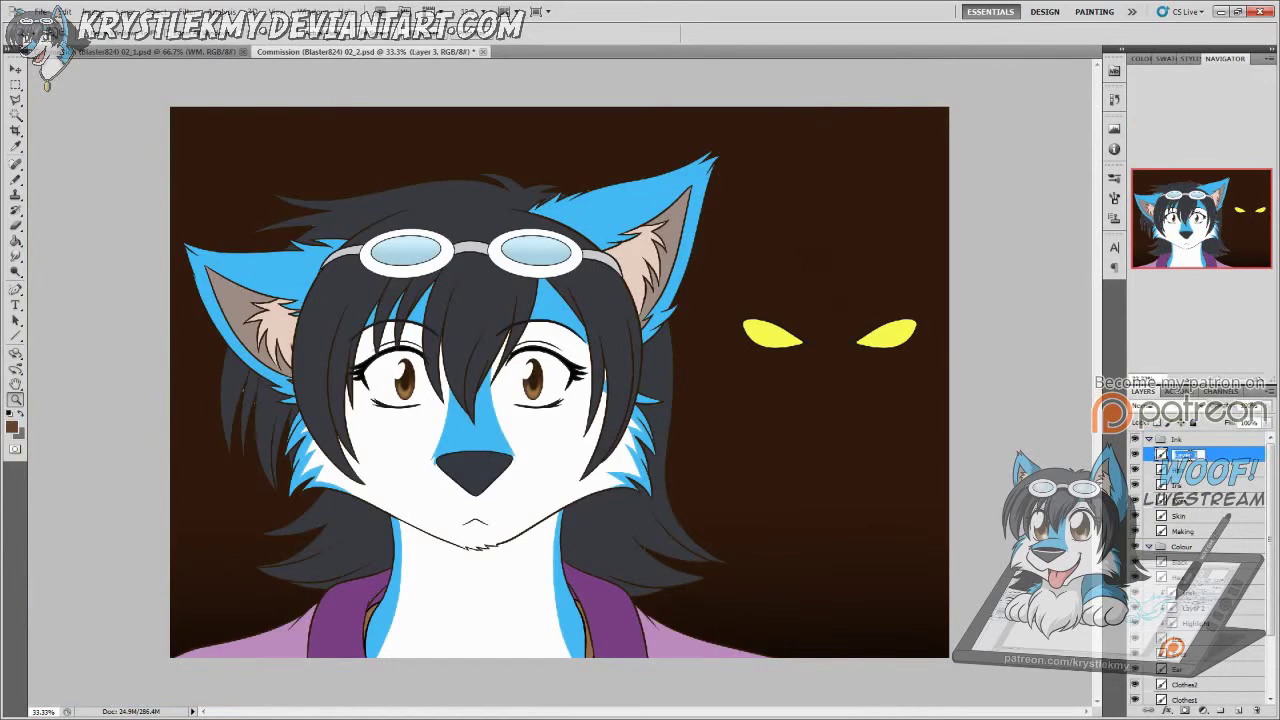
pyautogui.press('Return')
pyautogui.moveTo(516, 218); pyautogui.dragTo(516, 218)
pyautogui.press('b')
pyautogui.press(']')
pyautogui.press(']')
pyautogui.press(']')
pyautogui.press(']')
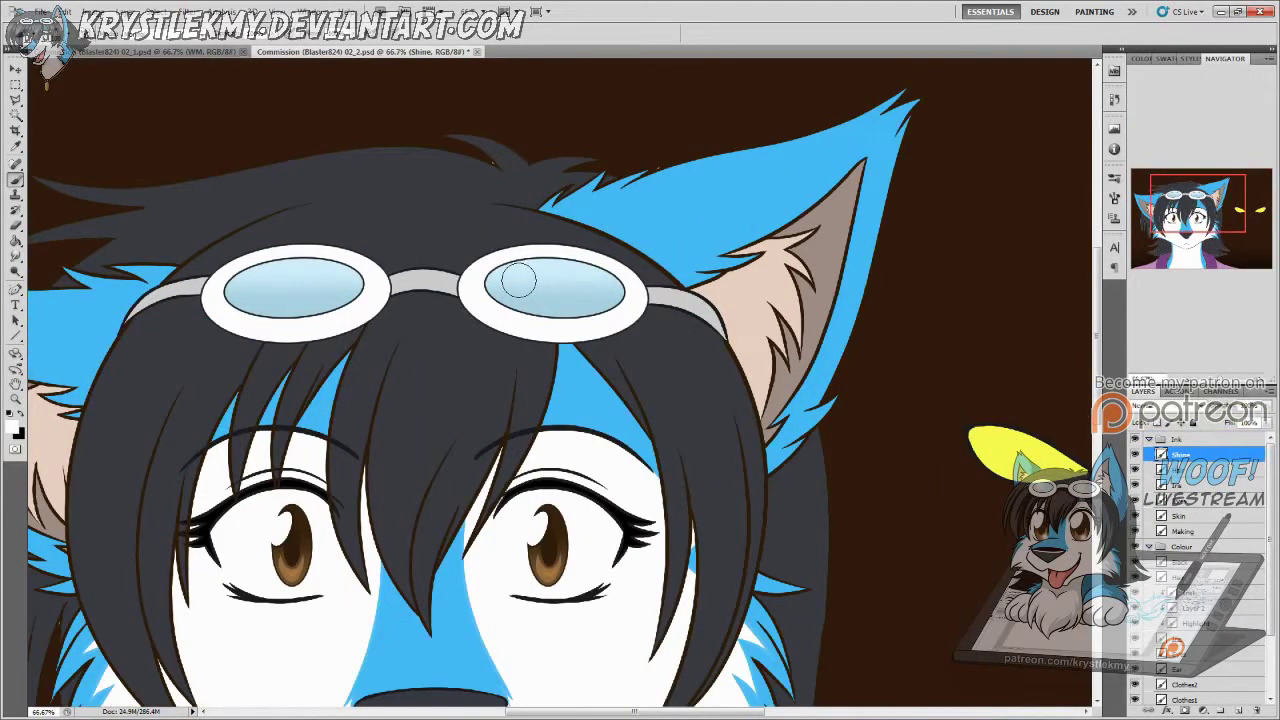
pyautogui.moveTo(518, 281); pyautogui.dragTo(508, 288)
pyautogui.moveTo(245, 282); pyautogui.dragTo(262, 292)
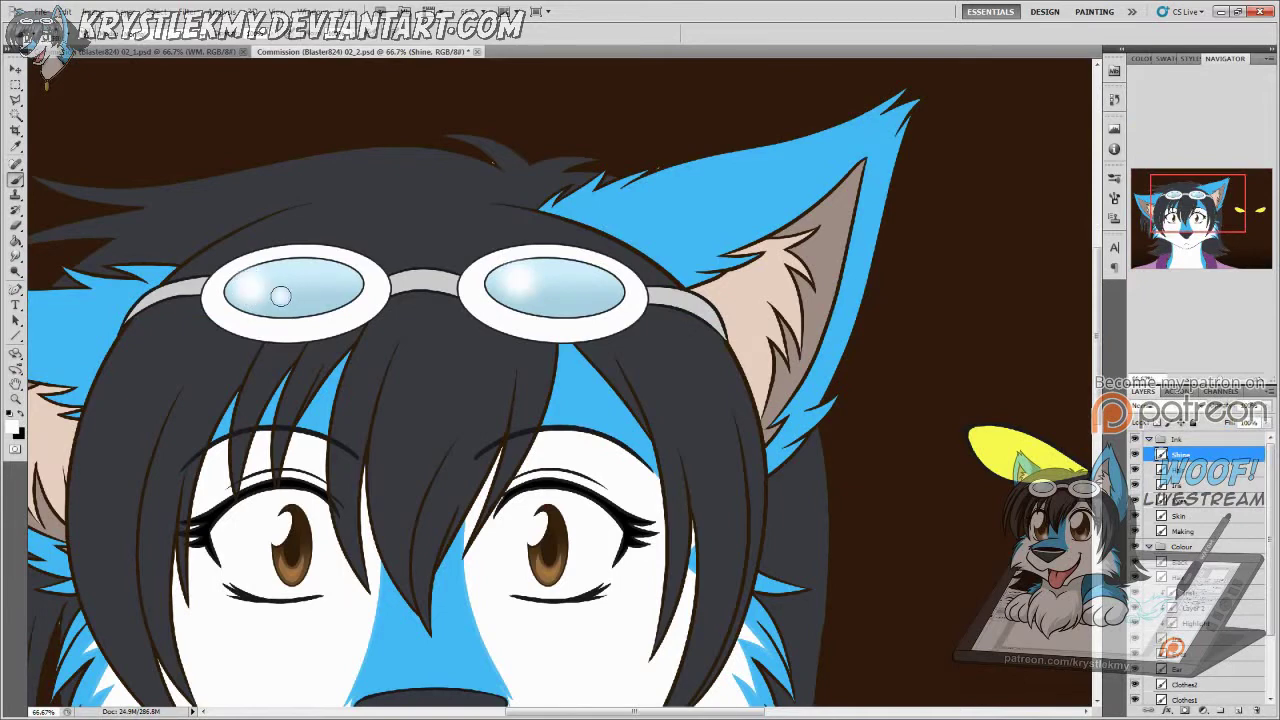
pyautogui.moveTo(543, 289); pyautogui.dragTo(560, 297)
# Step: Brush a soft white shine spot on the lower part of both irises
pyautogui.scroll(-3, 553, 398)
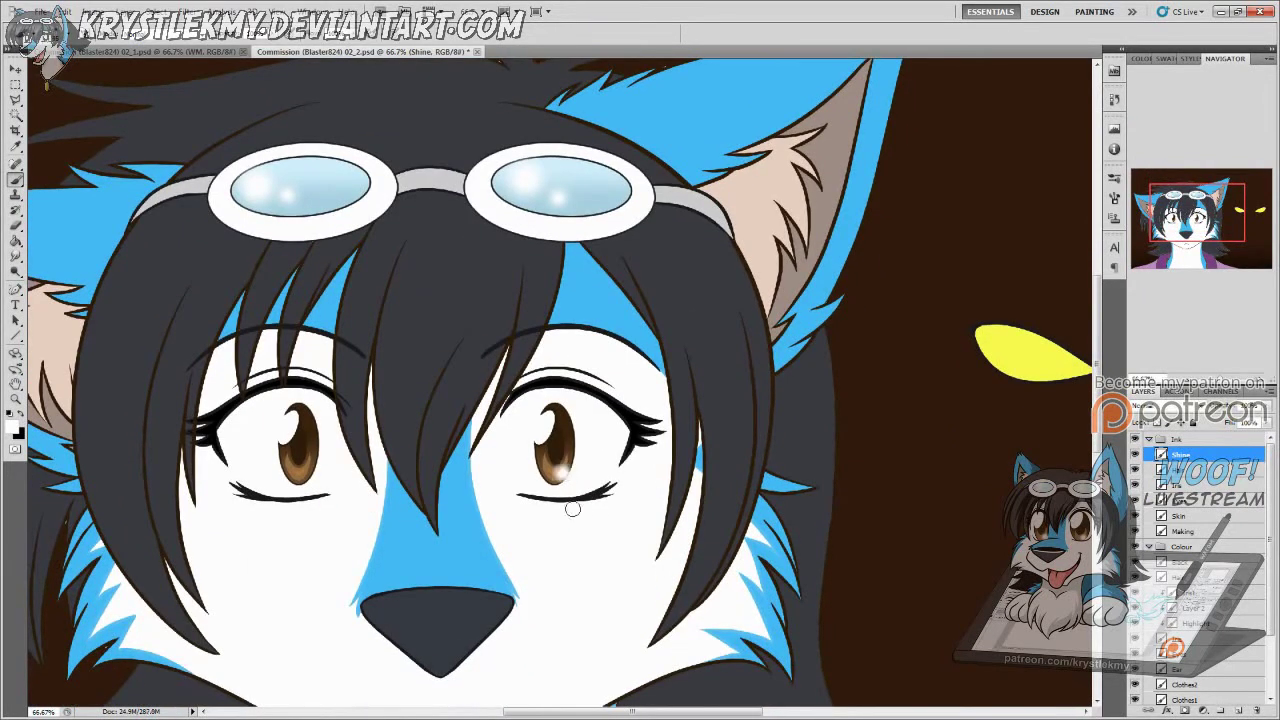
pyautogui.click(307, 470)
pyautogui.hotkey('ctrl', '-')
pyautogui.hotkey('ctrl', '-')
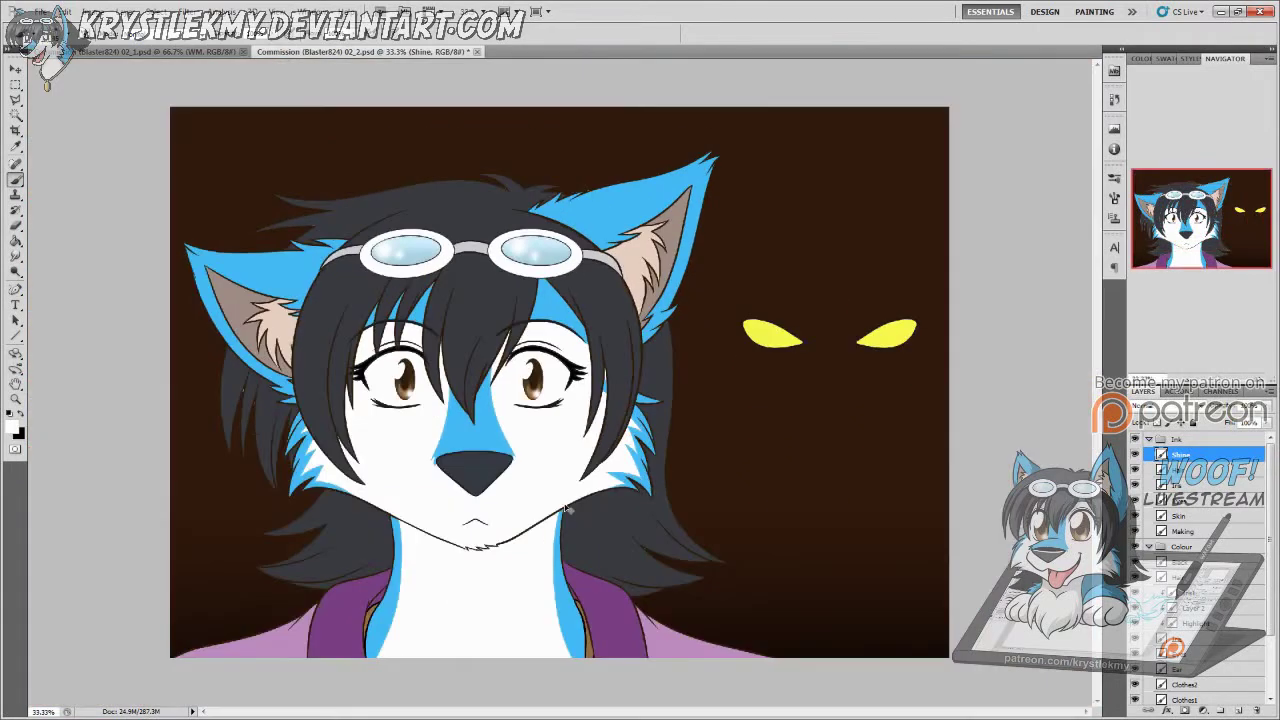
# Step: Sample the grey-brown of the inner ear in the 02_1 reference
pyautogui.hotkey('ctrl', 'Tab')
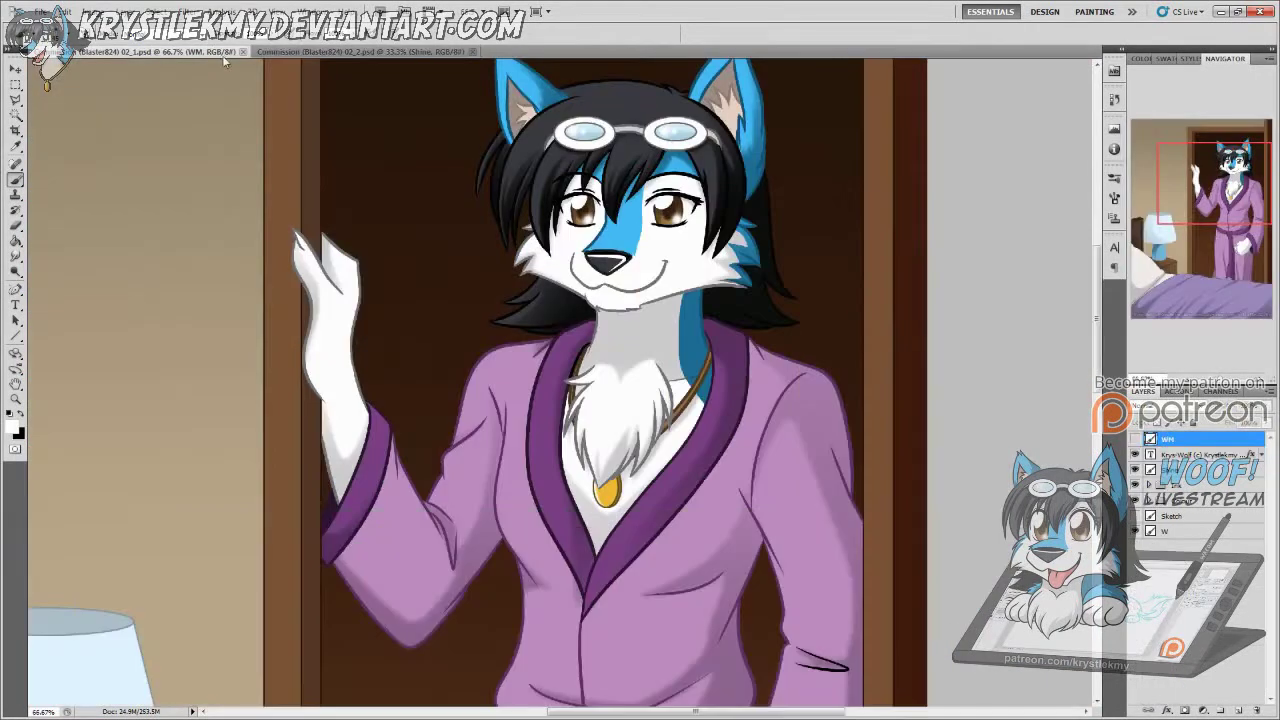
pyautogui.press('z')
pyautogui.click(722, 370)
pyautogui.click(722, 370)
pyautogui.scroll(3, 722, 370)
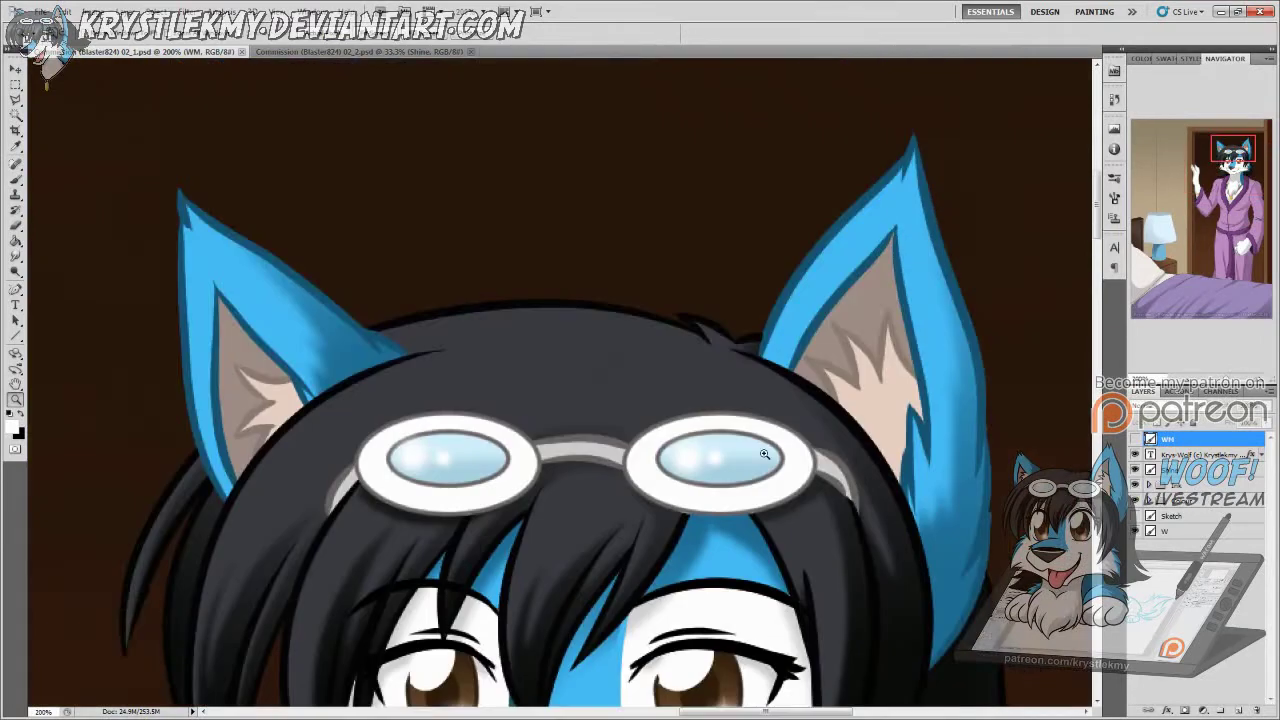
pyautogui.press('i')
pyautogui.click(274, 374)
# Step: In 02_2, recolour the ink lines around the inner fluff of the character's left ear with the sampled grey-brown
pyautogui.click(297, 53)
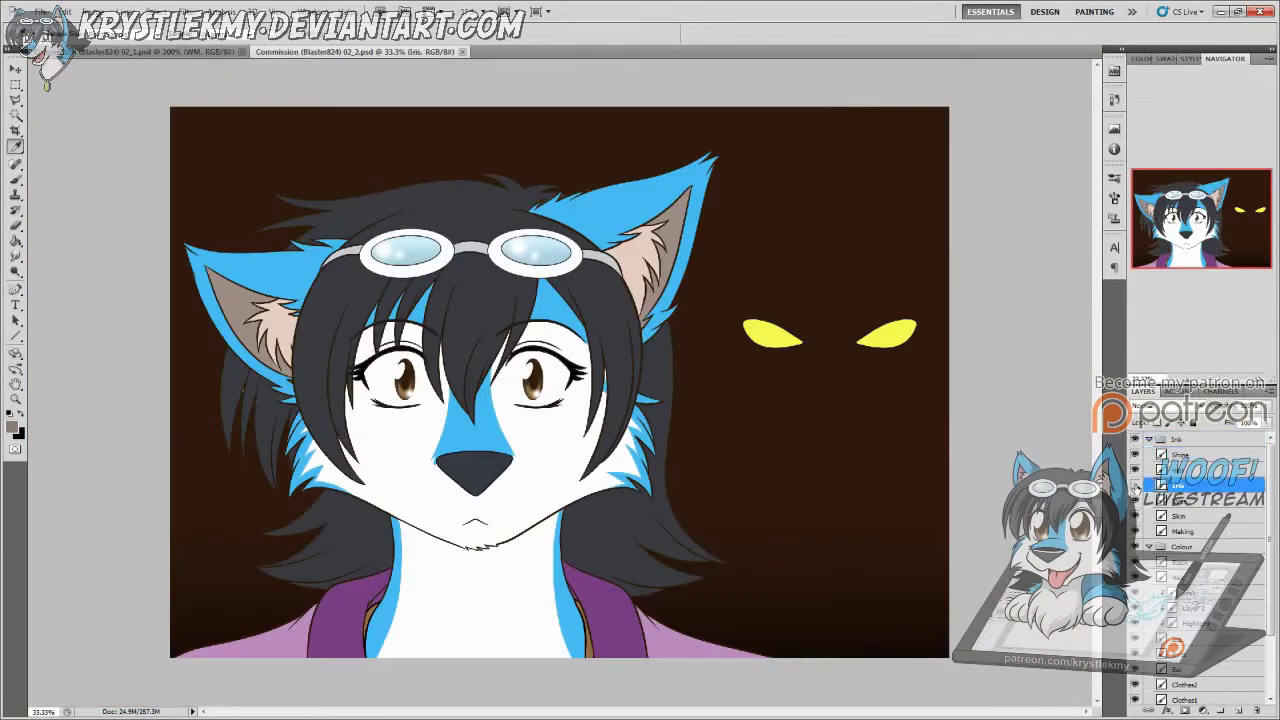
pyautogui.scroll(4, 617, 228)
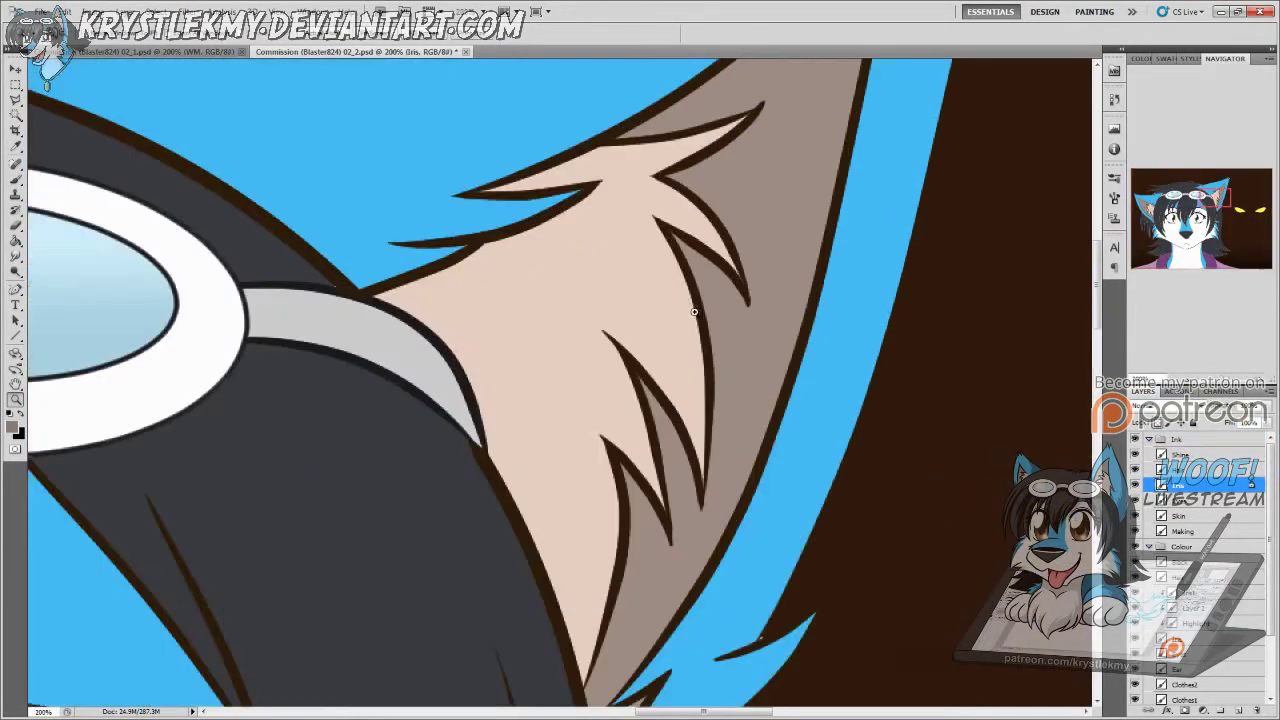
pyautogui.press('g')
pyautogui.scroll(5, 575, 535)
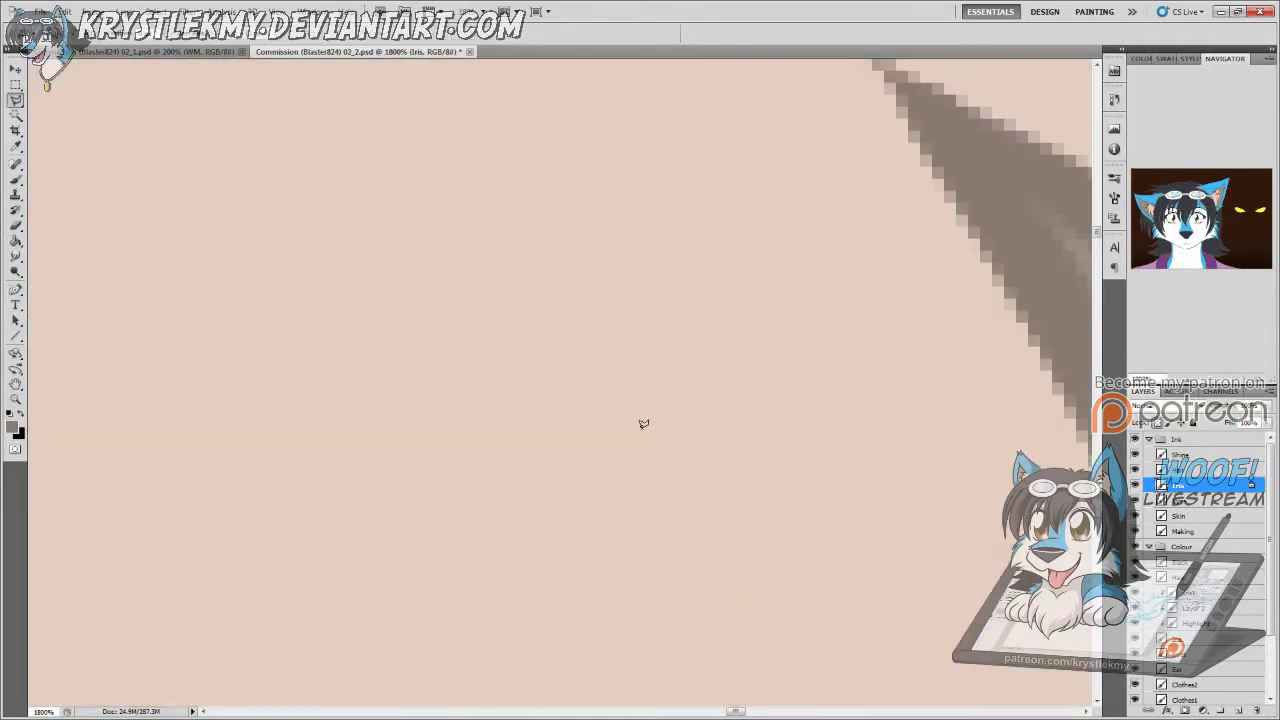
pyautogui.scroll(-2, 643, 434)
pyautogui.moveTo(610, 330); pyautogui.dragTo(640, 567)
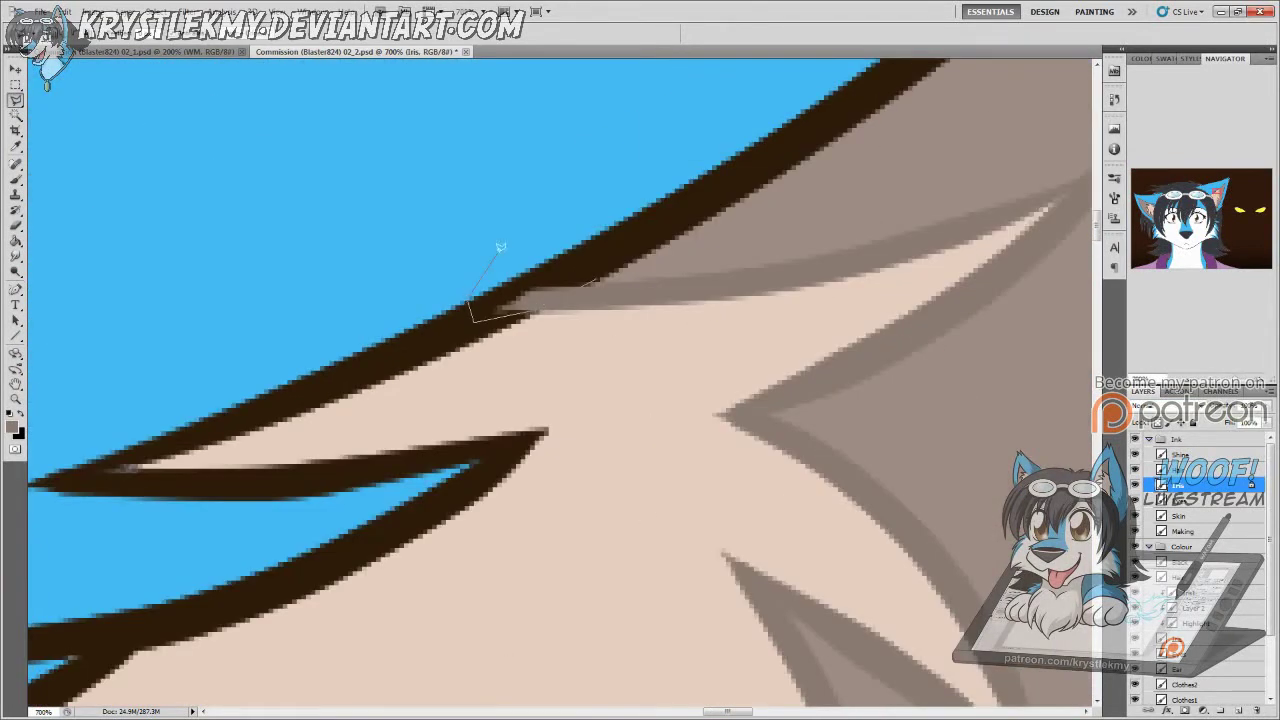
pyautogui.scroll(-5, 557, 257)
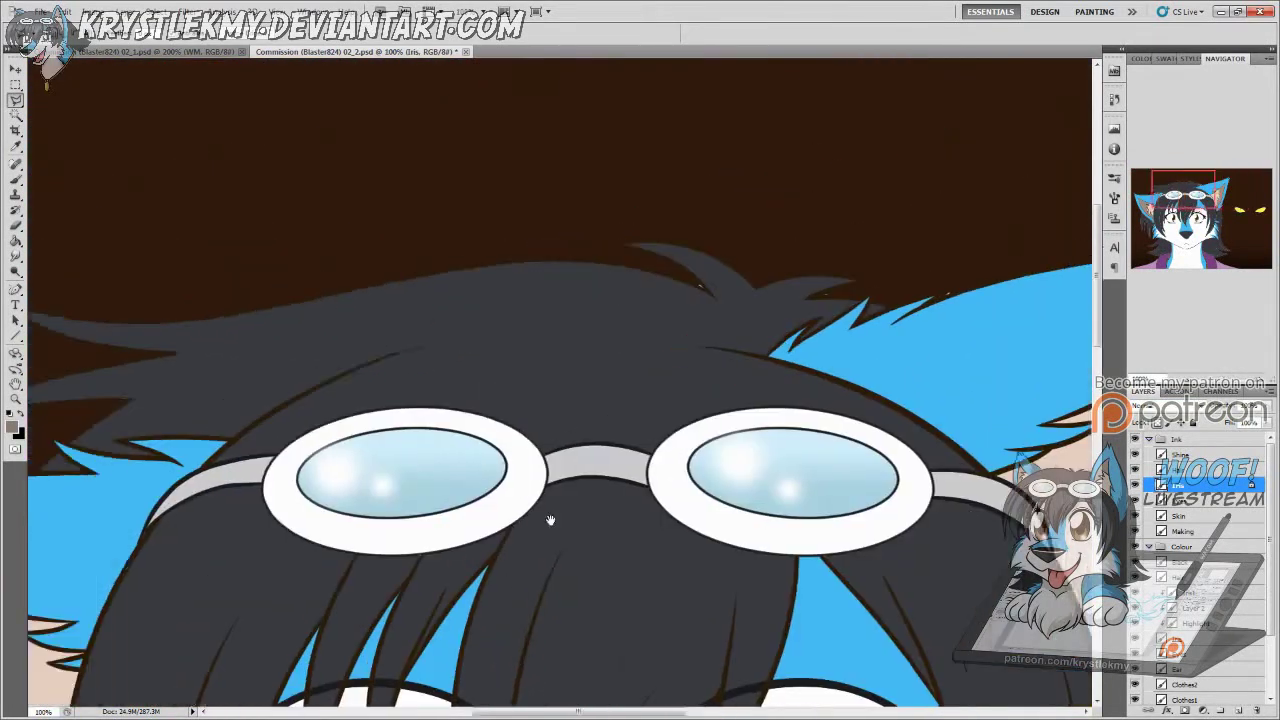
# Step: Recolour the inner fluff lines of the character's right ear with the same grey-brown
pyautogui.moveTo(550, 520); pyautogui.dragTo(810, 490)
pyautogui.scroll(3, 357, 557)
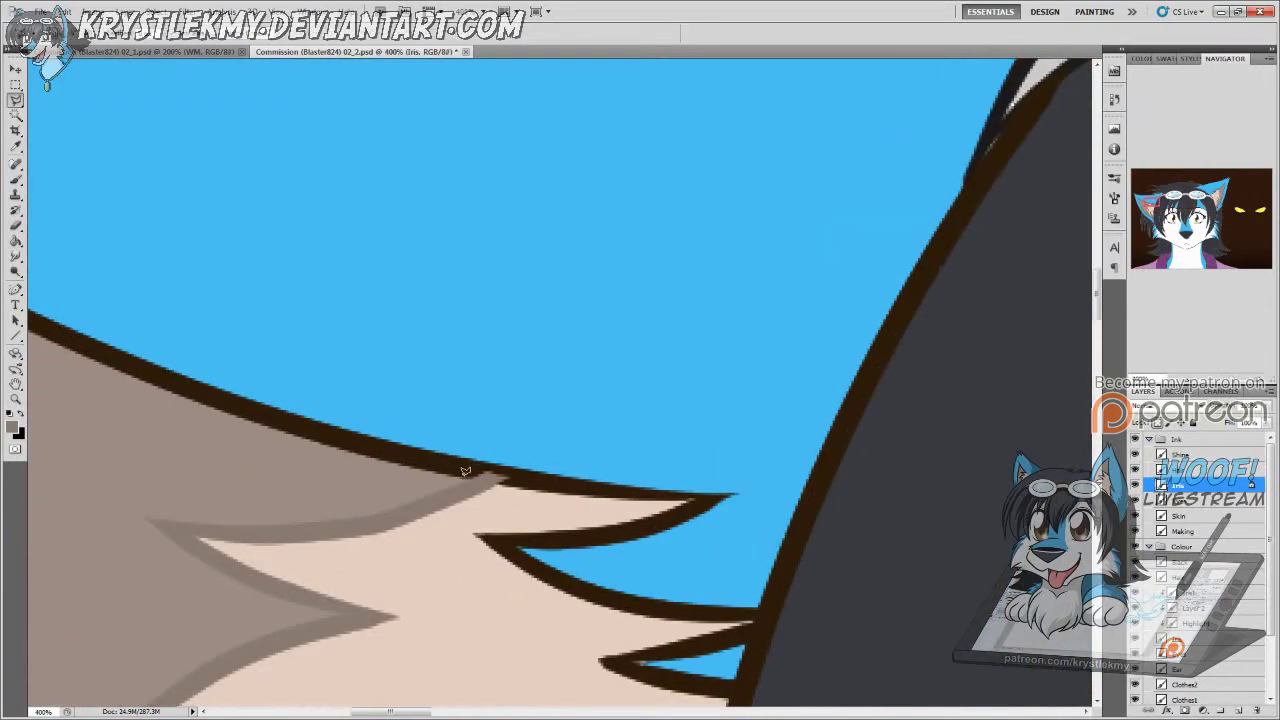
pyautogui.moveTo(608, 646)
pyautogui.mouseDown()
pyautogui.moveTo(691, 397)
pyautogui.moveTo(634, 608)
pyautogui.mouseUp()
# Step: Sample the inner-ear colour and paint over the light speck in the right ear's fluff on the Ear layer
pyautogui.press('i')
pyautogui.click(639, 621)
pyautogui.press('b')
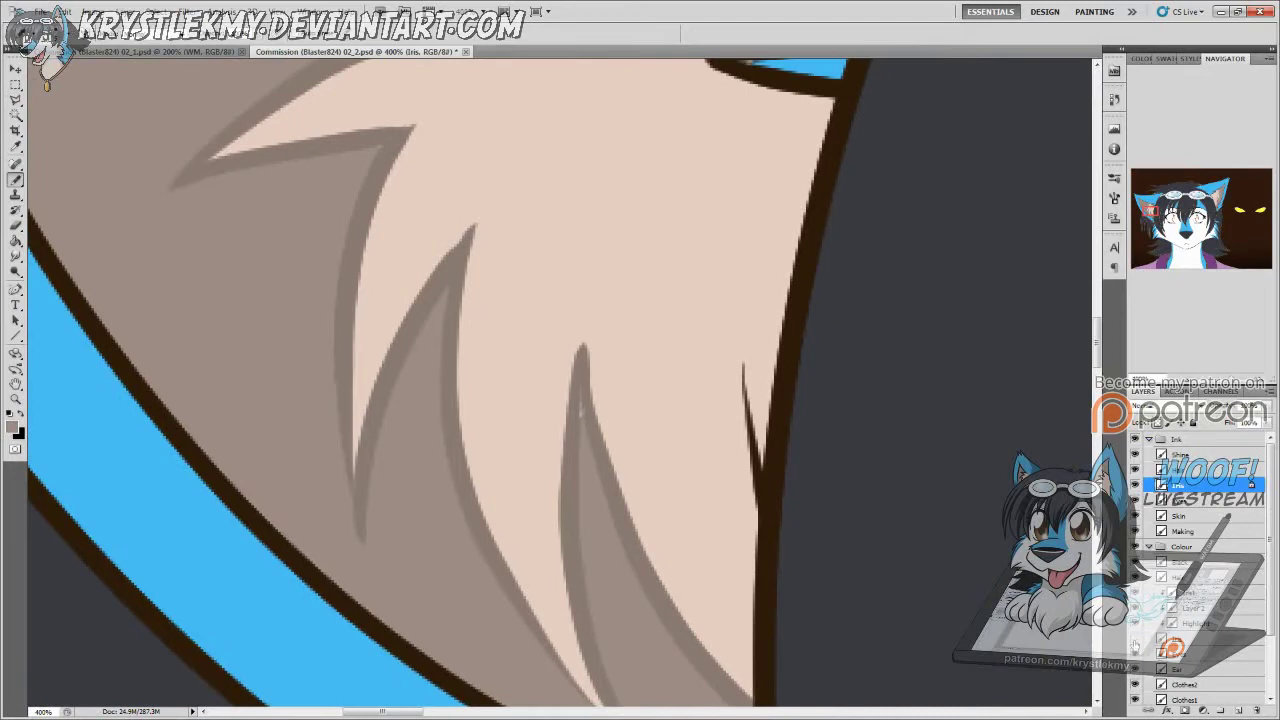
pyautogui.keyDown('ctrl'); pyautogui.click(569, 407); pyautogui.keyUp('ctrl')
pyautogui.scroll(-5, 491, 306)
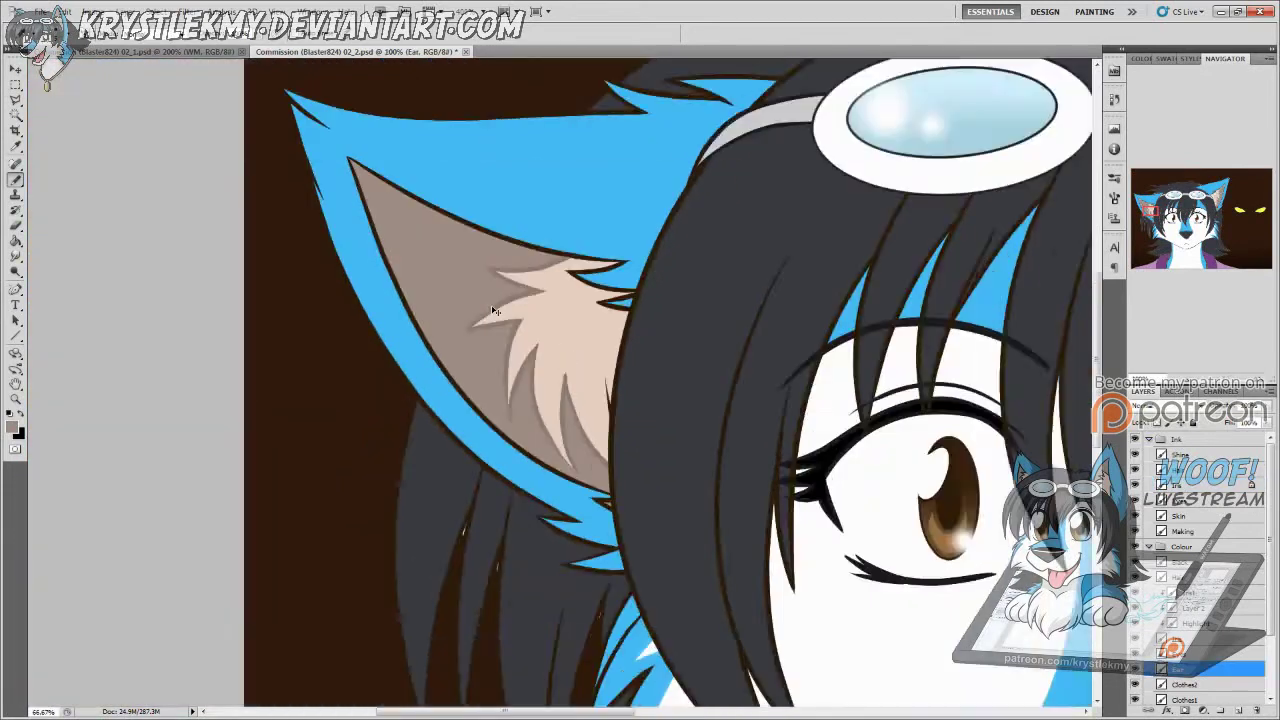
# Step: Paint over the light specks in the dark background around the top hair tufts and the character's left ear on the BG layer
pyautogui.scroll(1, 679, 401)
pyautogui.scroll(2, 679, 401)
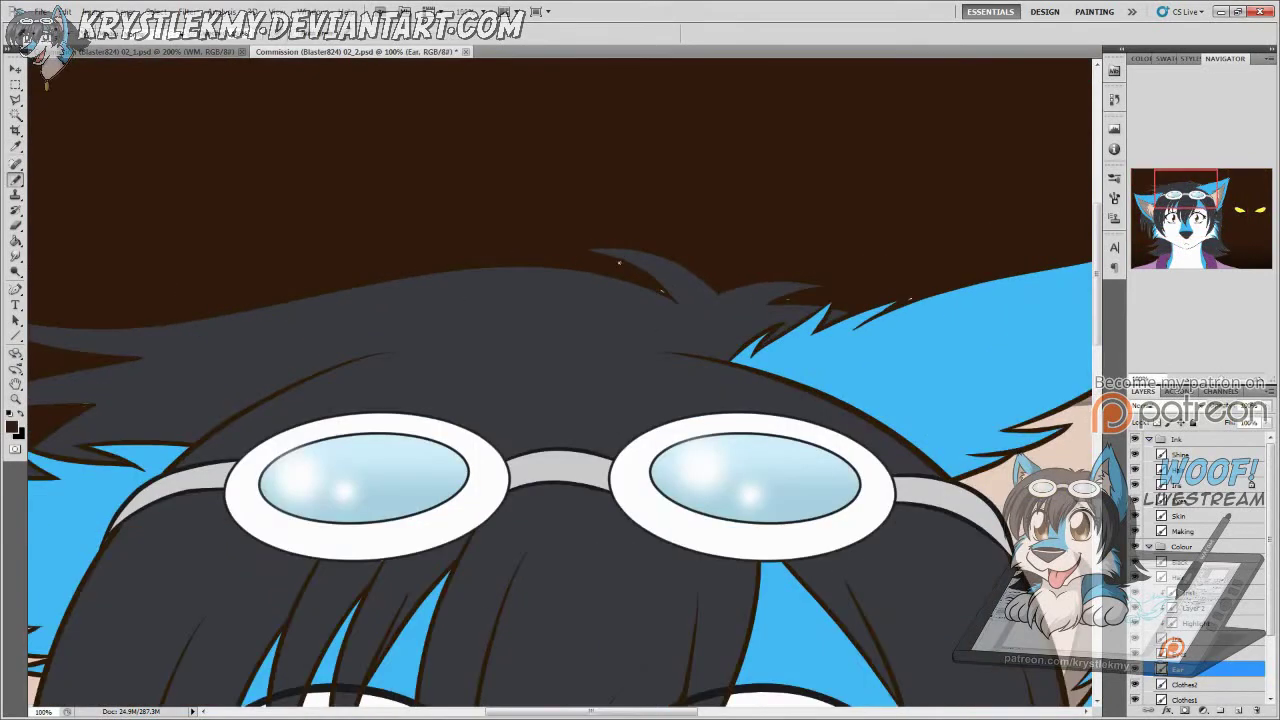
pyautogui.press('z')
pyautogui.click(792, 279)
pyautogui.click(834, 291)
pyautogui.press('b')
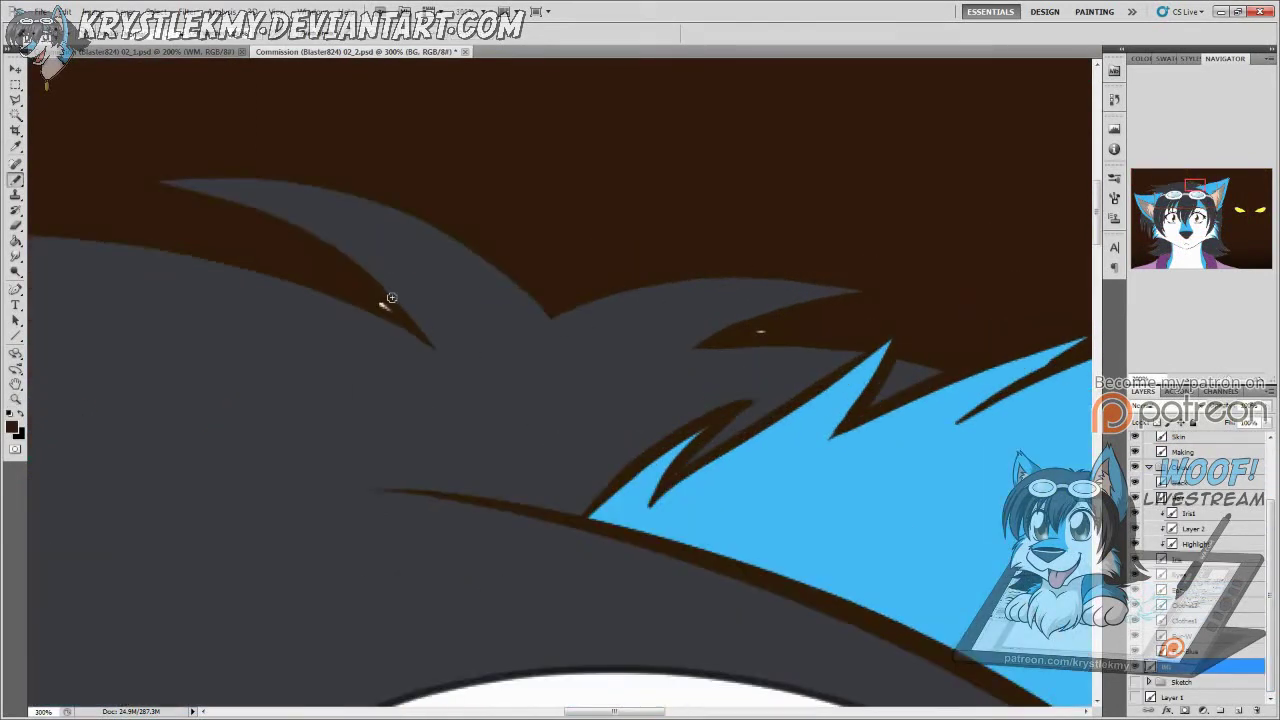
pyautogui.hscroll(6, 804, 328)
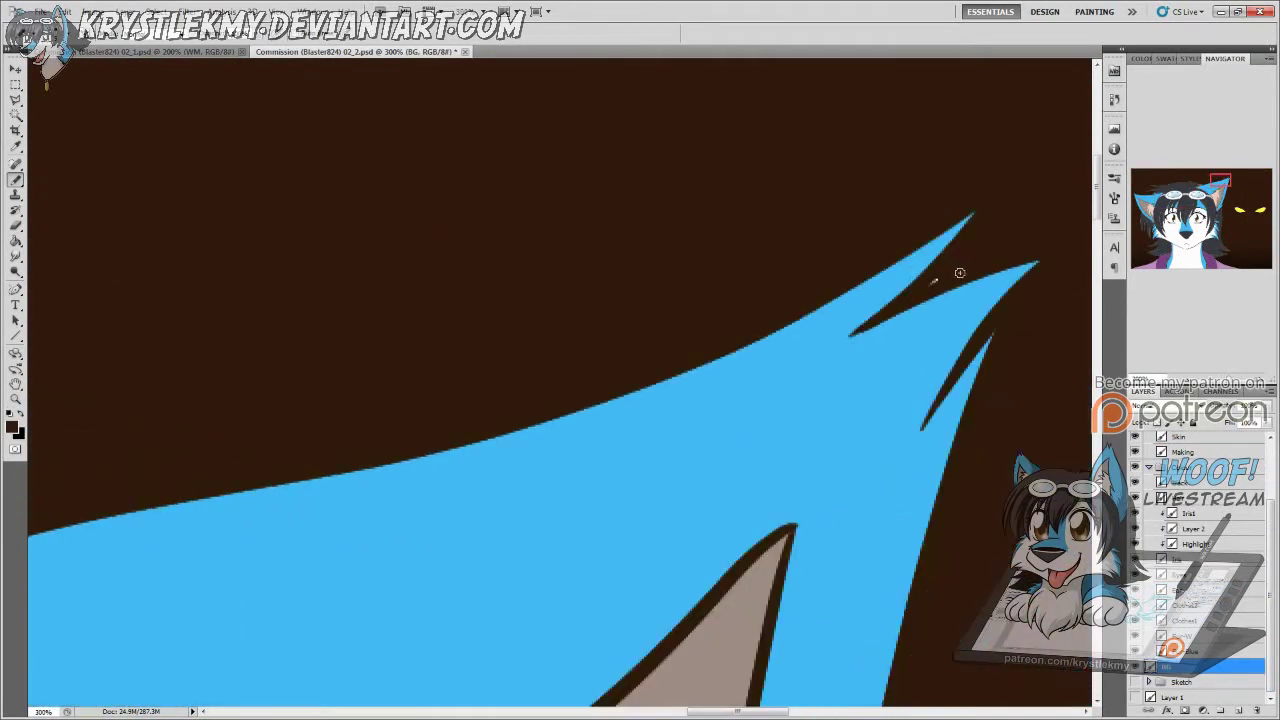
pyautogui.scroll(-10, 929, 277)
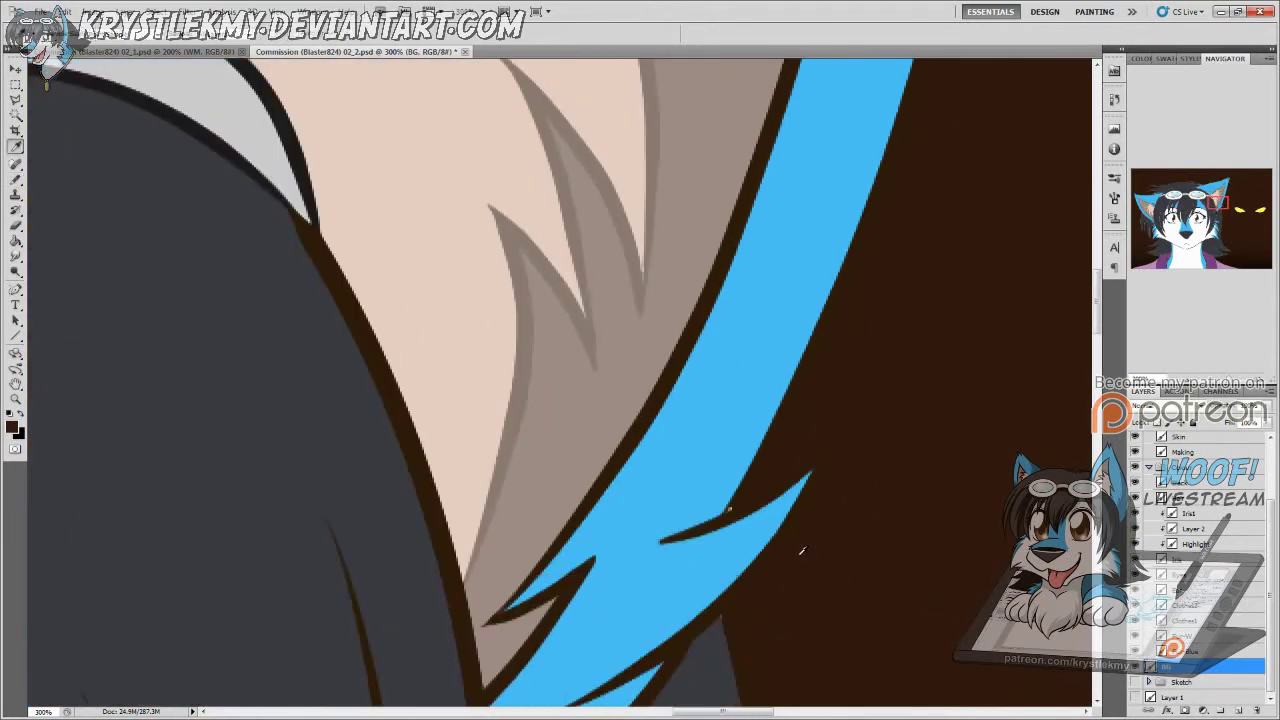
pyautogui.scroll(-10, 722, 618)
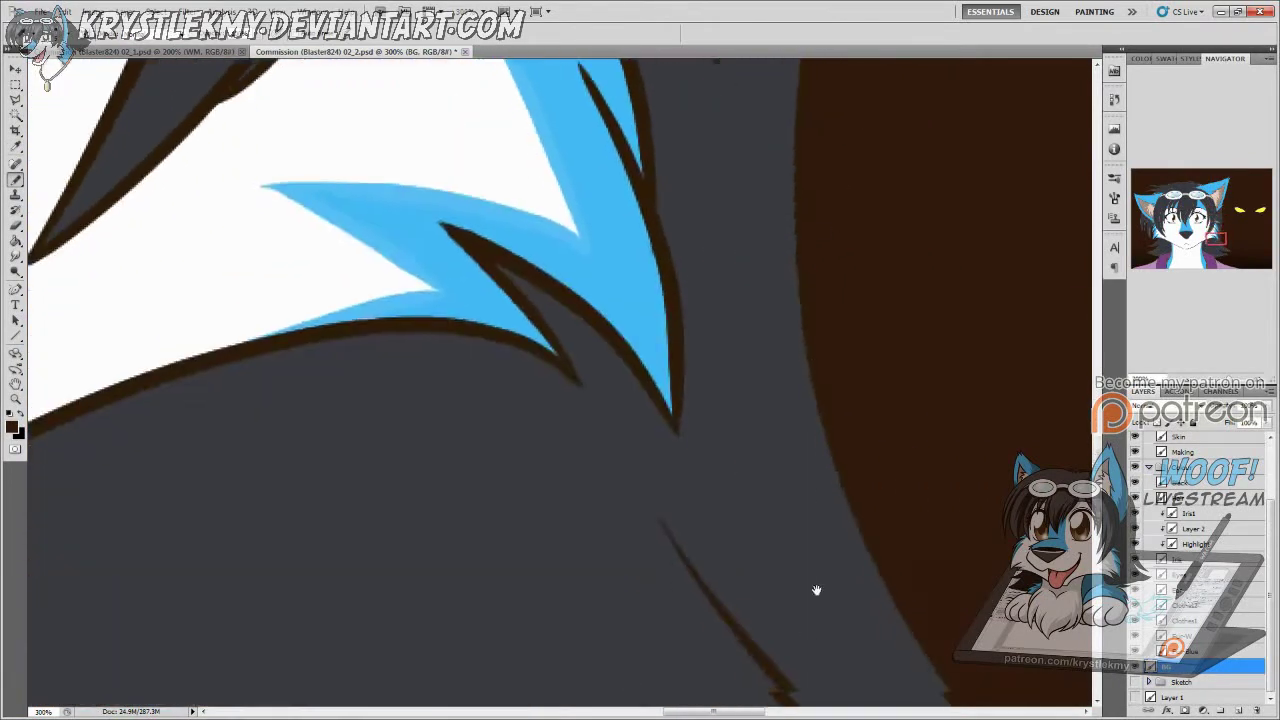
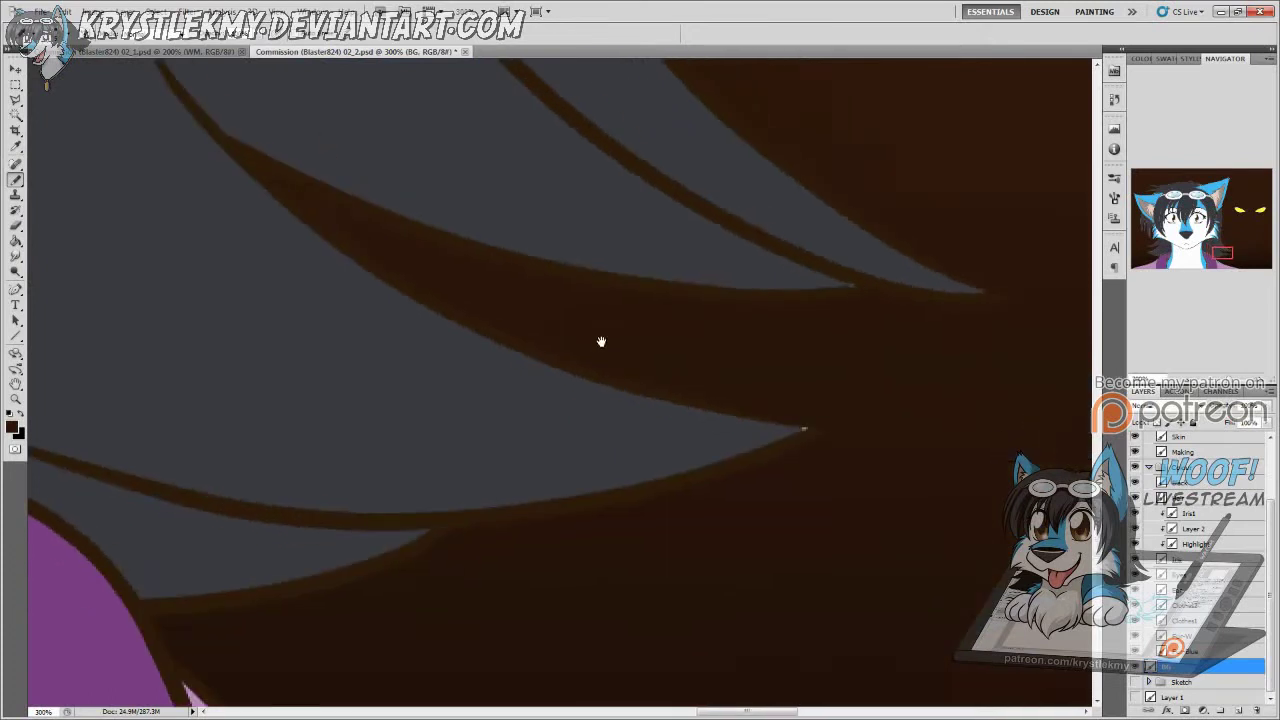
# Step: Clean the light specks at the hair tips above the character's left shoulder, matching the hair and background colours on their layers
pyautogui.moveTo(877, 509); pyautogui.dragTo(600, 343)
pyautogui.keyDown('ctrl'); pyautogui.click(658, 429); pyautogui.keyUp('ctrl')
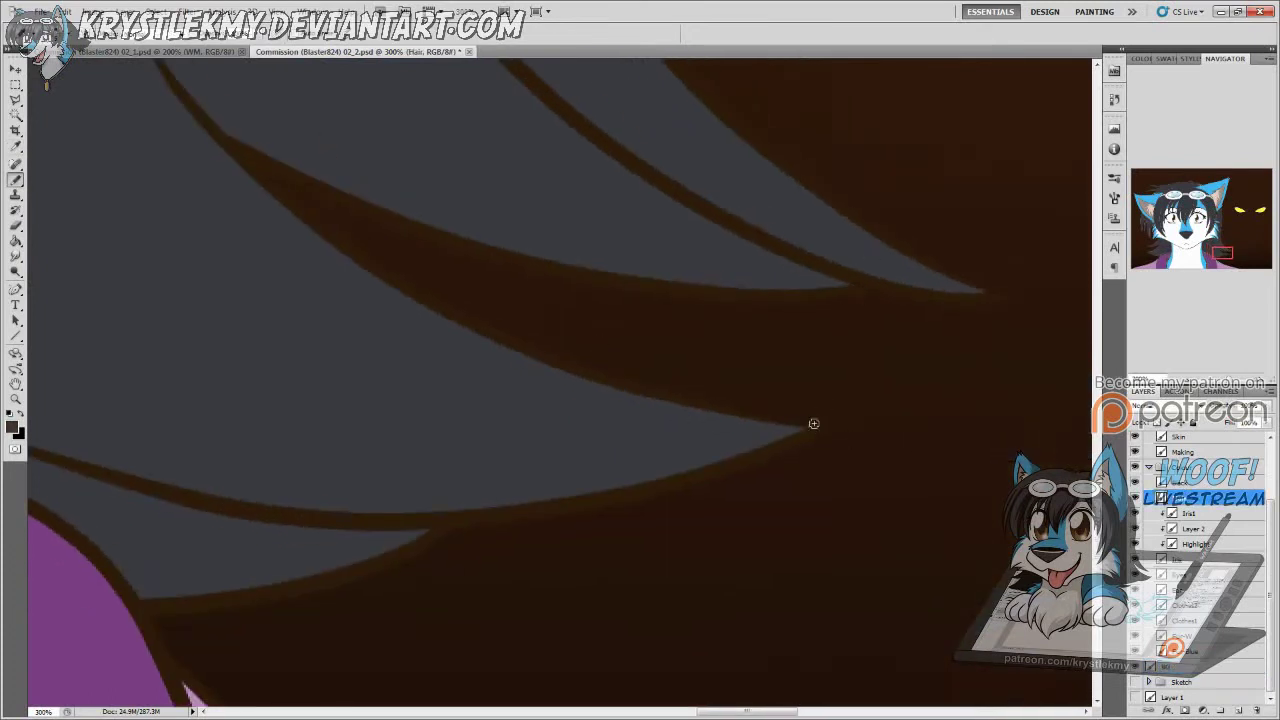
pyautogui.keyDown('ctrl'); pyautogui.click(846, 436); pyautogui.keyUp('ctrl')
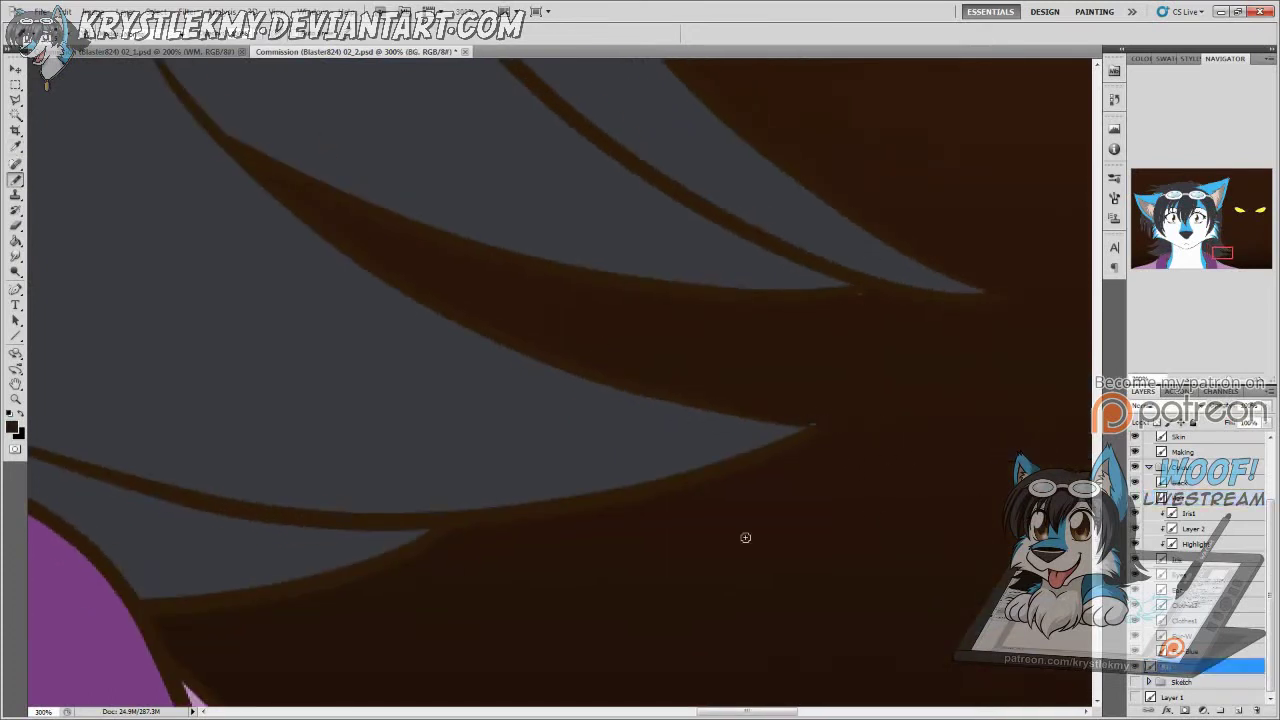
pyautogui.keyDown('ctrl'); pyautogui.click(814, 426); pyautogui.keyUp('ctrl')
pyautogui.moveTo(814, 426); pyautogui.dragTo(663, 506)
pyautogui.keyDown('ctrl'); pyautogui.click(857, 290); pyautogui.keyUp('ctrl')
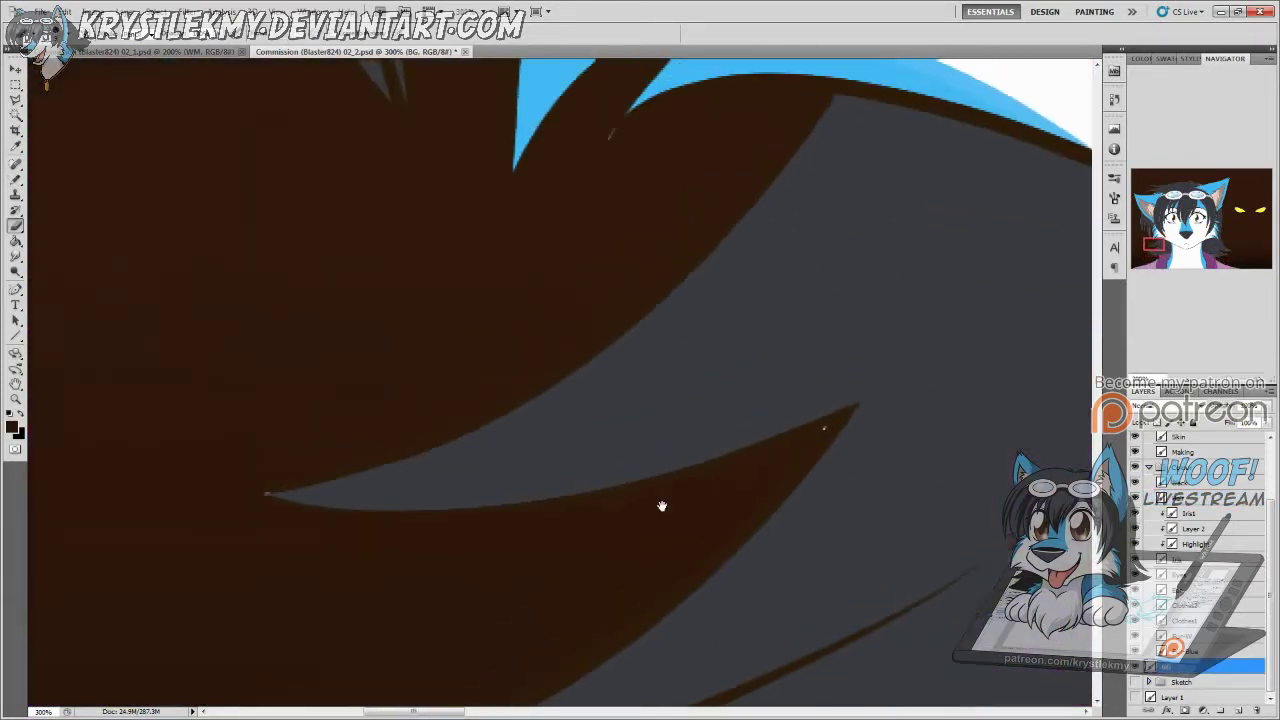
# Step: Cover the stray specks around the lower hair flick and cheek fur on the character's right side, using the Hair and BG layers
pyautogui.click(1140, 497)
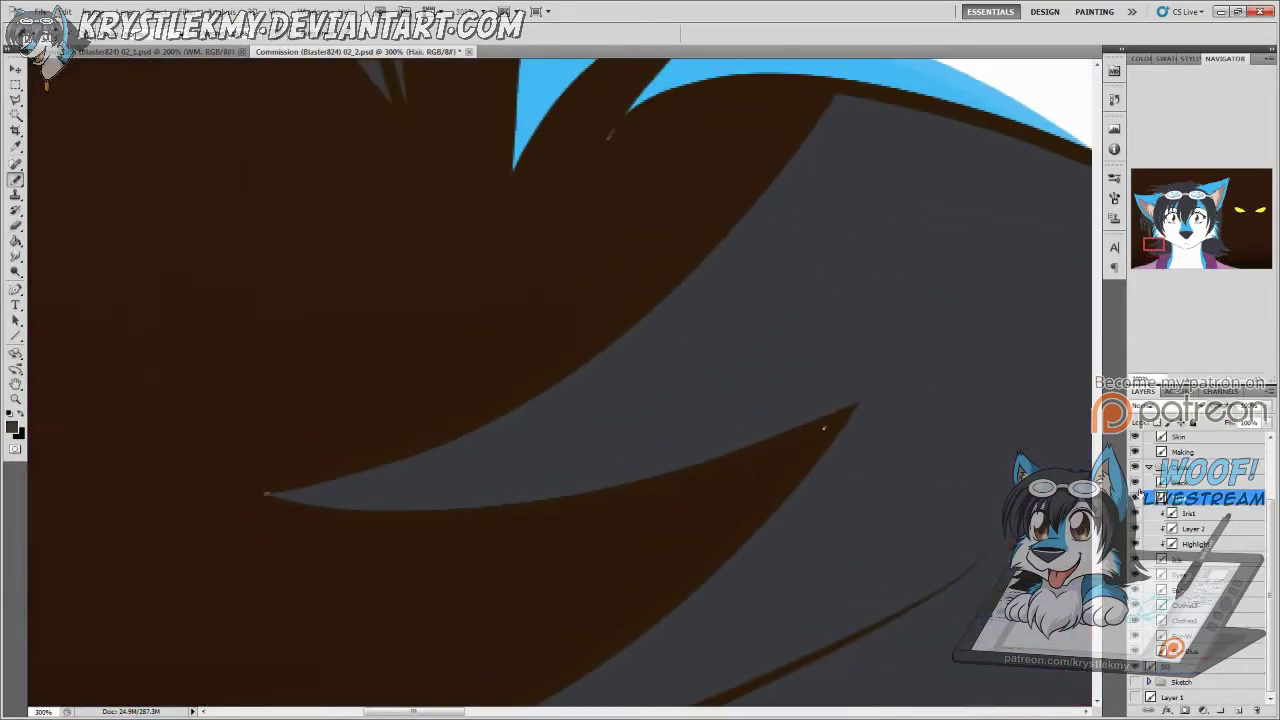
pyautogui.keyDown('ctrl'); pyautogui.click(742, 469); pyautogui.keyUp('ctrl')
pyautogui.moveTo(829, 430); pyautogui.dragTo(718, 430)
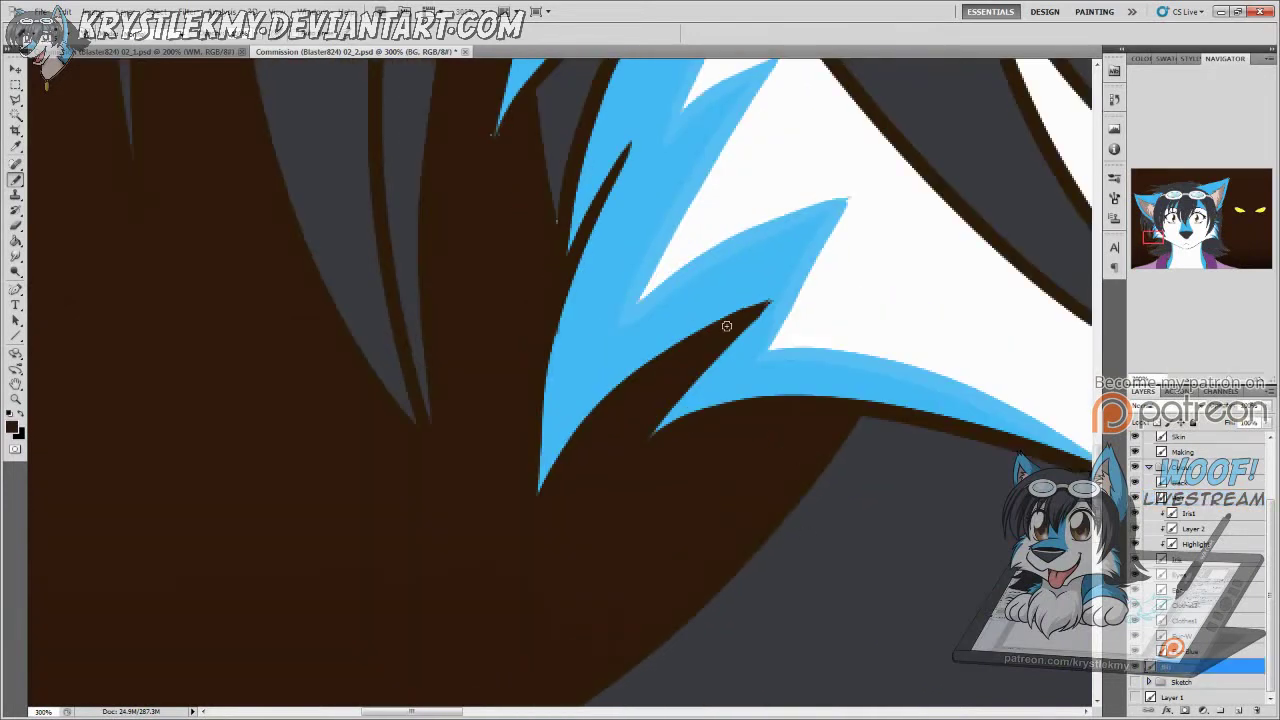
pyautogui.moveTo(726, 326); pyautogui.dragTo(590, 456)
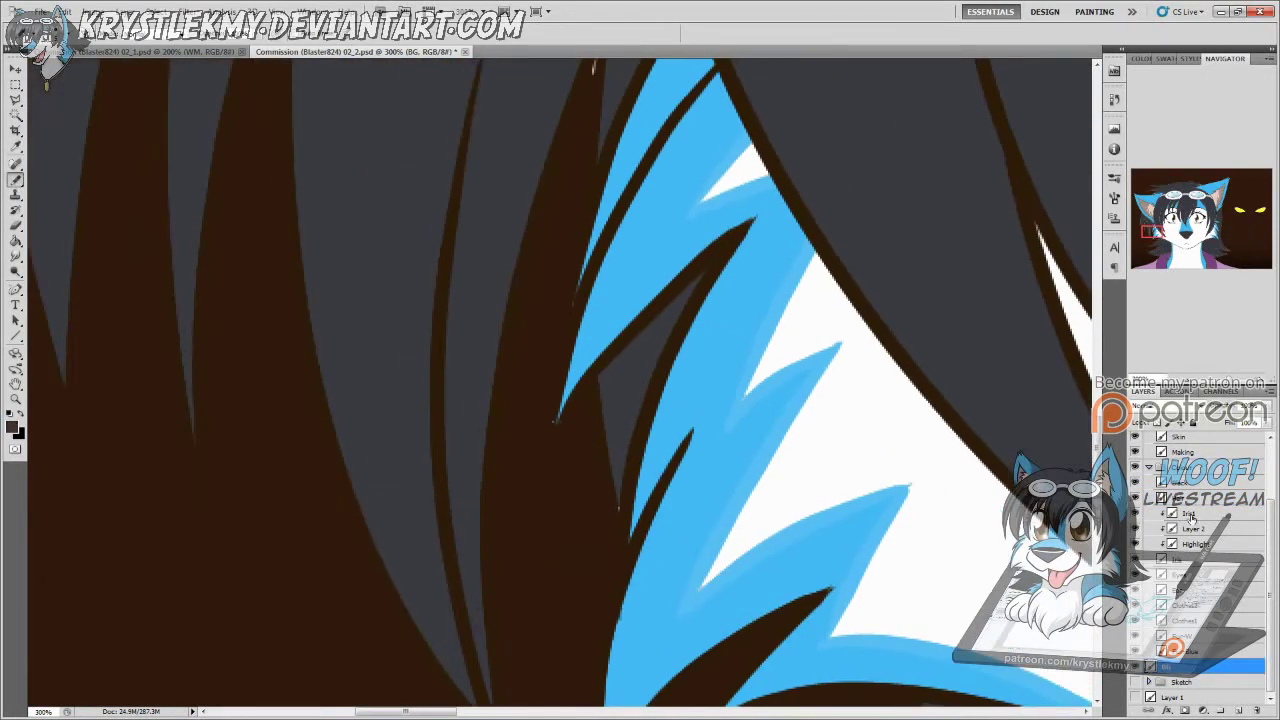
# Step: Fill the hair tip beside the right cheek on the Hair layer and darken the blue fur tip on the Skin ink layer
pyautogui.keyDown('ctrl'); pyautogui.click(618, 509); pyautogui.keyUp('ctrl')
pyautogui.keyDown('ctrl'); pyautogui.click(558, 418); pyautogui.keyUp('ctrl')
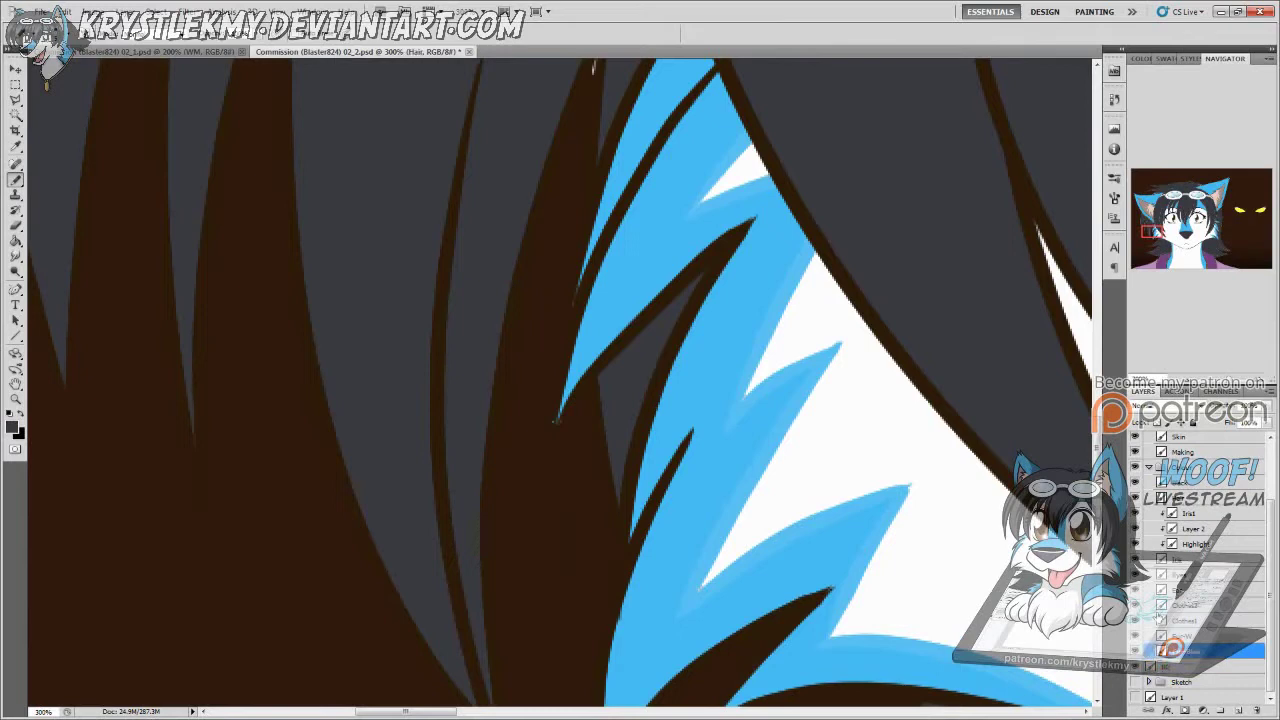
pyautogui.keyDown('ctrl'); pyautogui.click(556, 423); pyautogui.keyUp('ctrl')
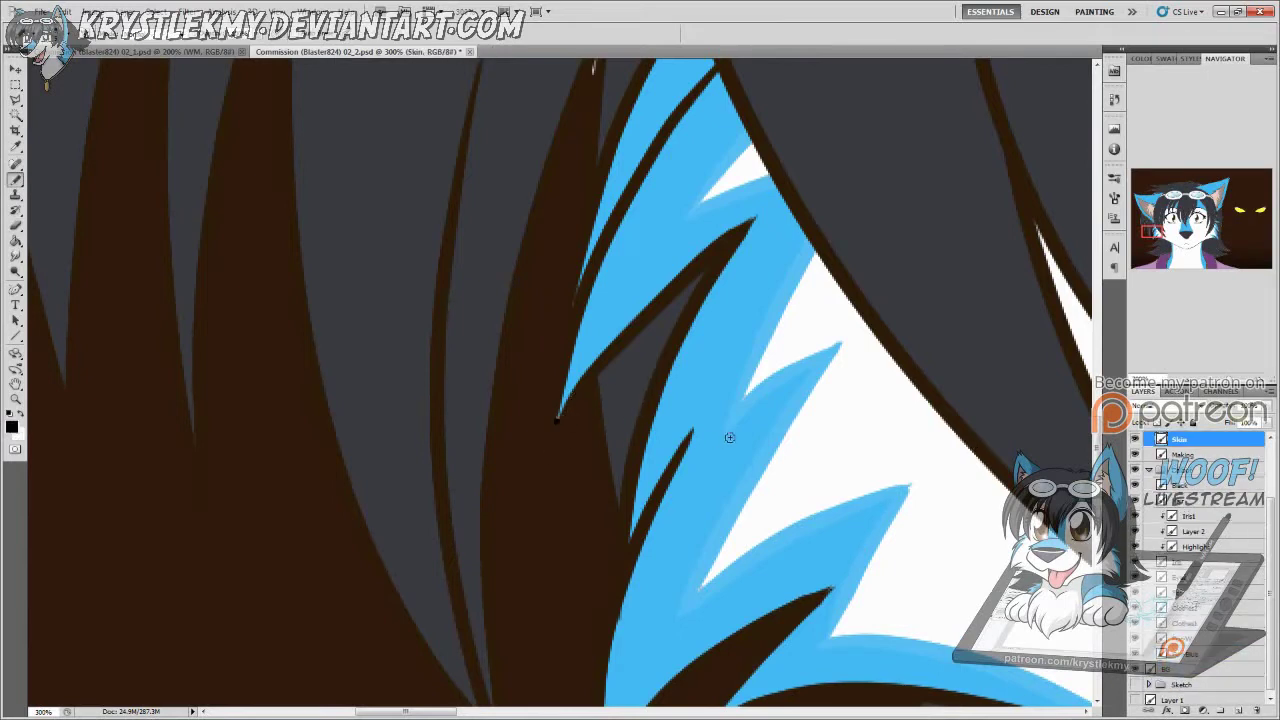
# Step: Paint out the light slivers between the hair strands on the character's right side and upper head on the BG layer
pyautogui.scroll(3, 730, 437)
pyautogui.keyDown('ctrl'); pyautogui.click(624, 342); pyautogui.keyUp('ctrl')
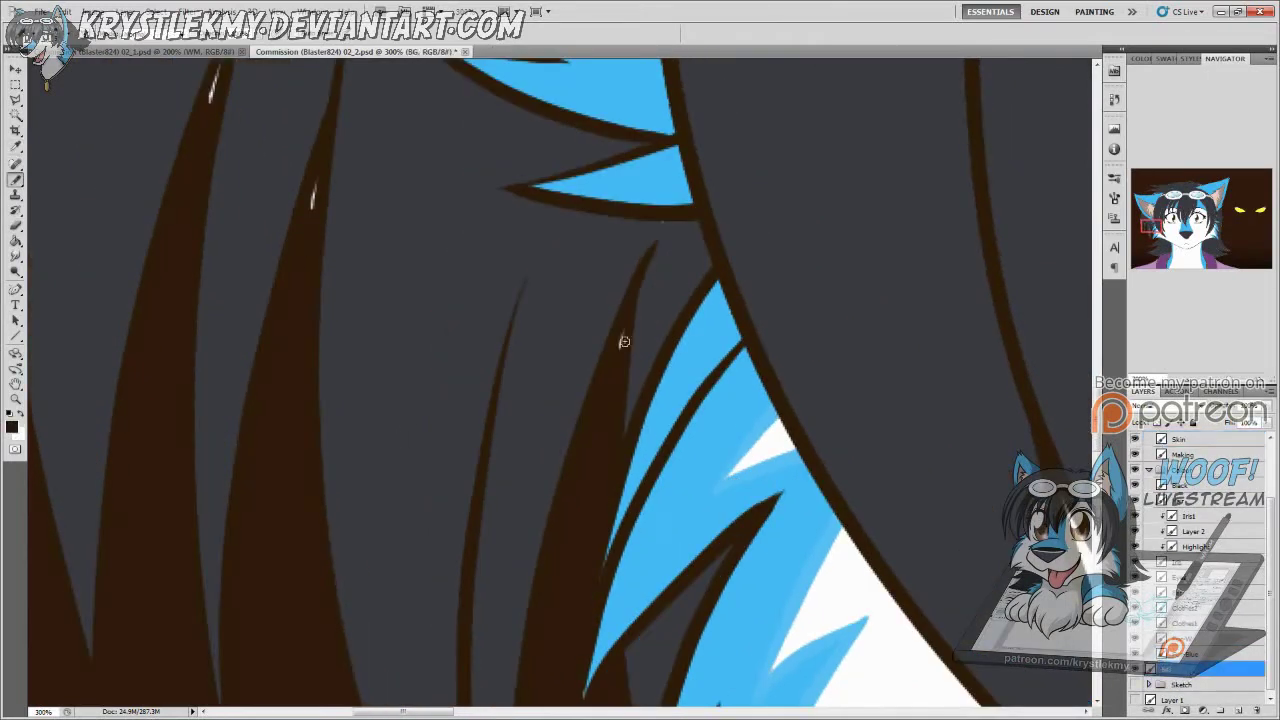
pyautogui.moveTo(216, 93)
pyautogui.mouseDown()
pyautogui.moveTo(680, 529)
pyautogui.moveTo(657, 277)
pyautogui.moveTo(589, 429)
pyautogui.moveTo(748, 391)
pyautogui.moveTo(720, 583)
pyautogui.mouseUp()
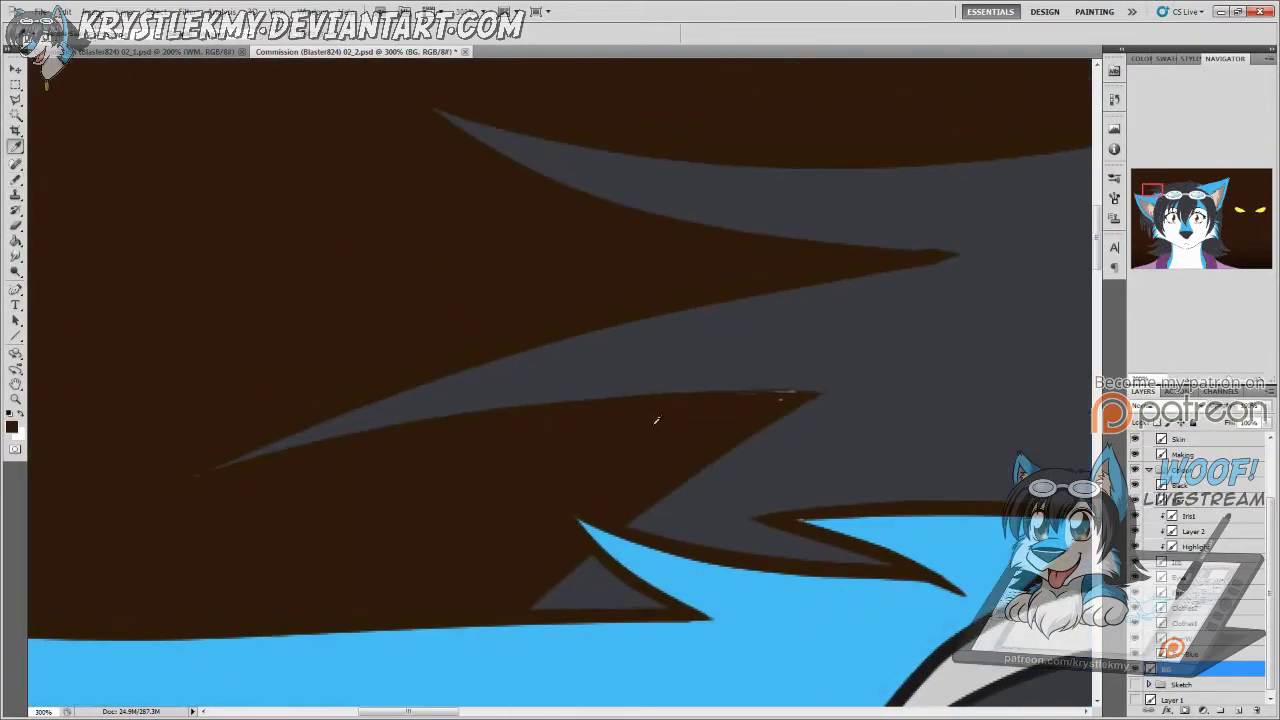
pyautogui.hotkey('ctrl', '-')
pyautogui.hotkey('ctrl', '-')
pyautogui.hotkey('ctrl', '-')
pyautogui.hotkey('ctrl', '-')
pyautogui.hotkey('ctrl', '-')
pyautogui.hotkey('ctrl', '-')
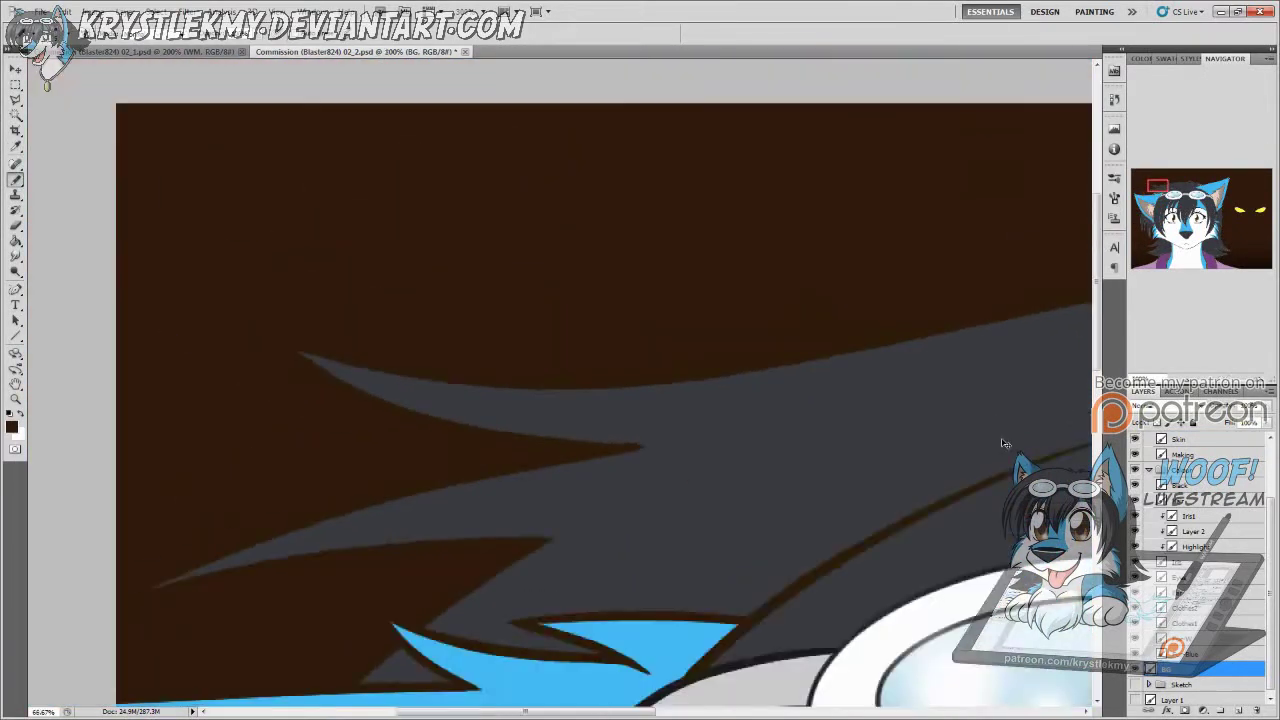
# Step: Examine the eye highlights in the 02_1 reference and compare them with the eyes in 02_2
pyautogui.hotkey('ctrl', '+')
pyautogui.hotkey('ctrl', '+')
pyautogui.hotkey('ctrl', '+')
pyautogui.hotkey('ctrl', '+')
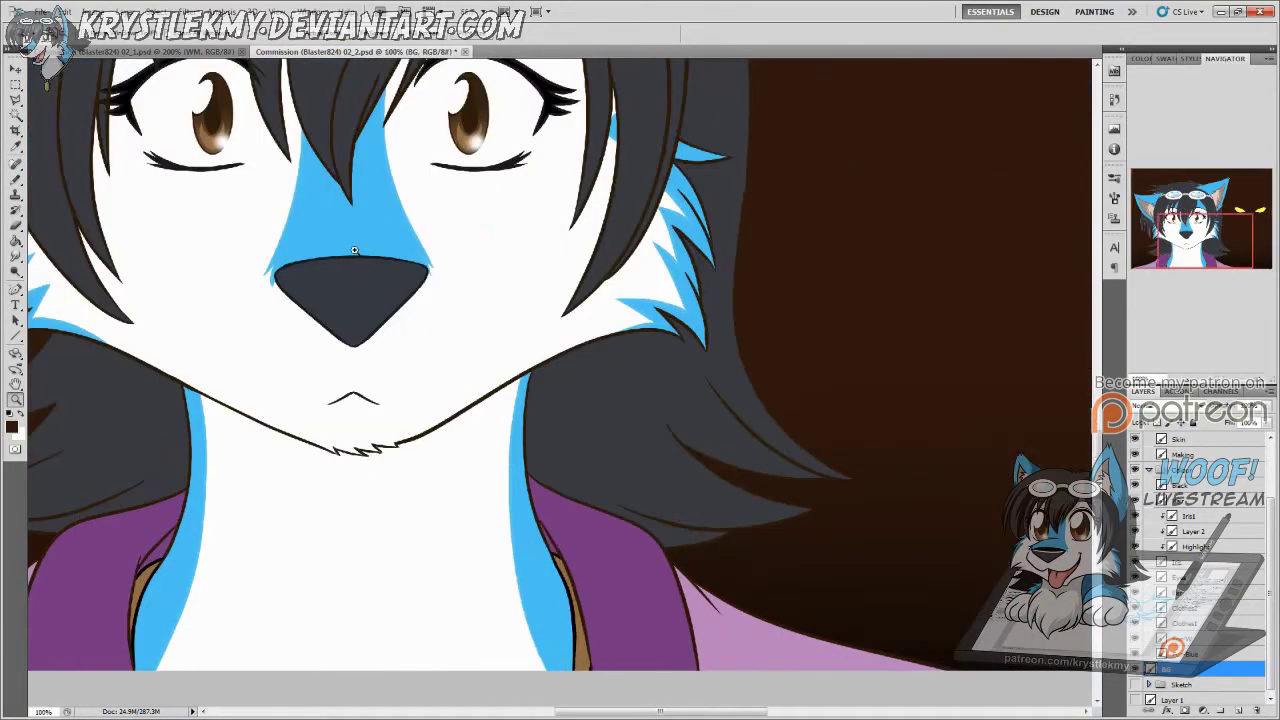
pyautogui.click(214, 56)
pyautogui.moveTo(656, 665); pyautogui.dragTo(628, 335)
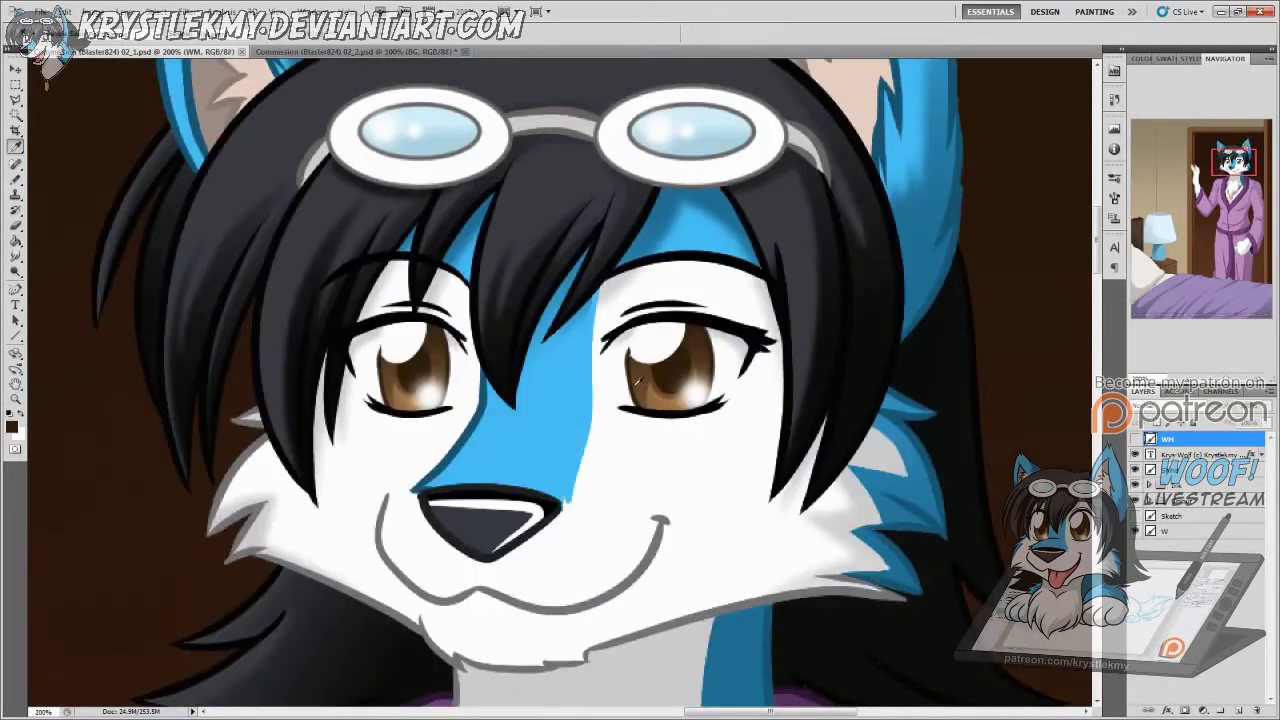
pyautogui.click(417, 52)
pyautogui.hotkey('ctrl', '+')
pyautogui.hotkey('ctrl', '+')
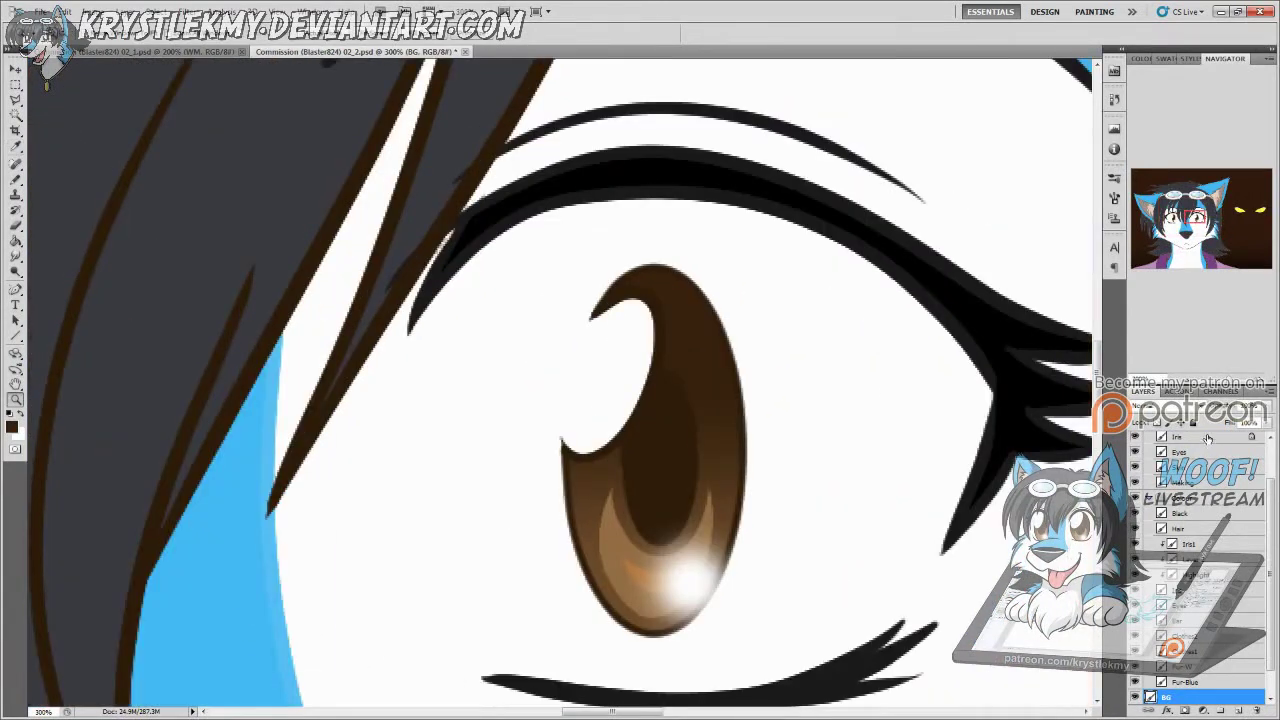
# Step: On the Iris layer, lasso around the large highlight of the character's right eye and fill its ink edge with white
pyautogui.click(1207, 439)
pyautogui.press('g')
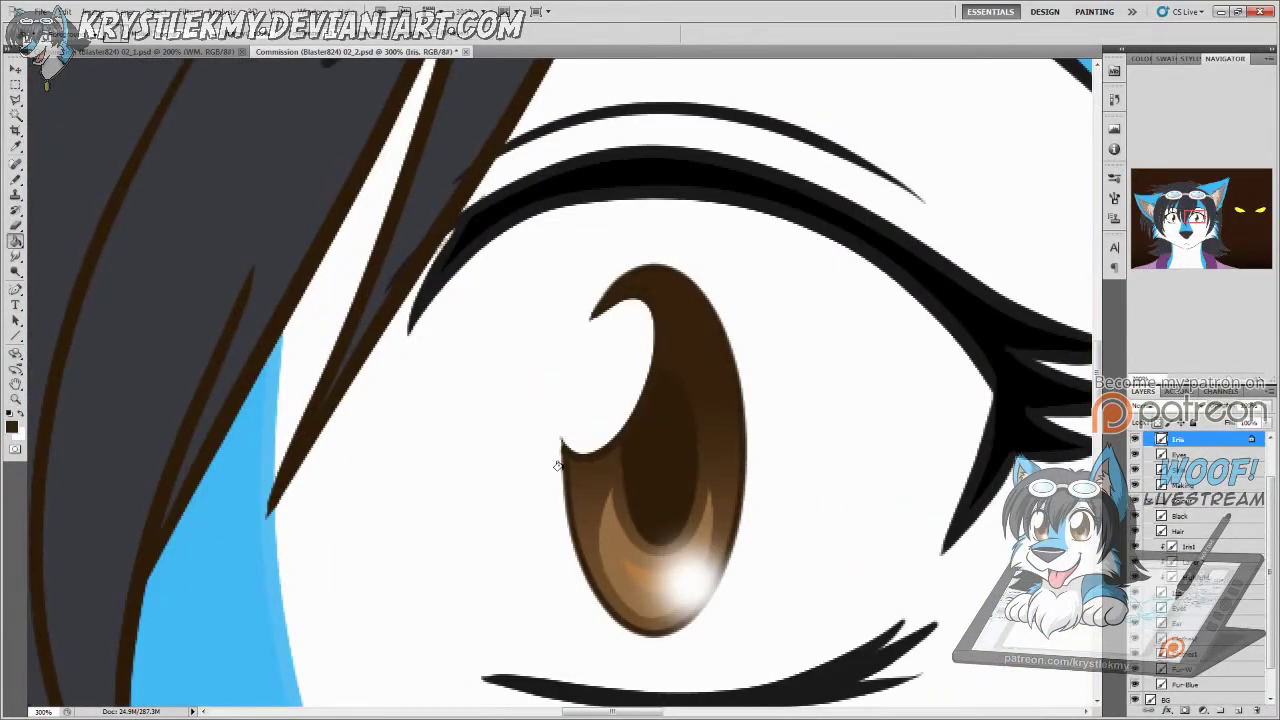
pyautogui.hscroll(-10, 557, 466)
pyautogui.press('l')
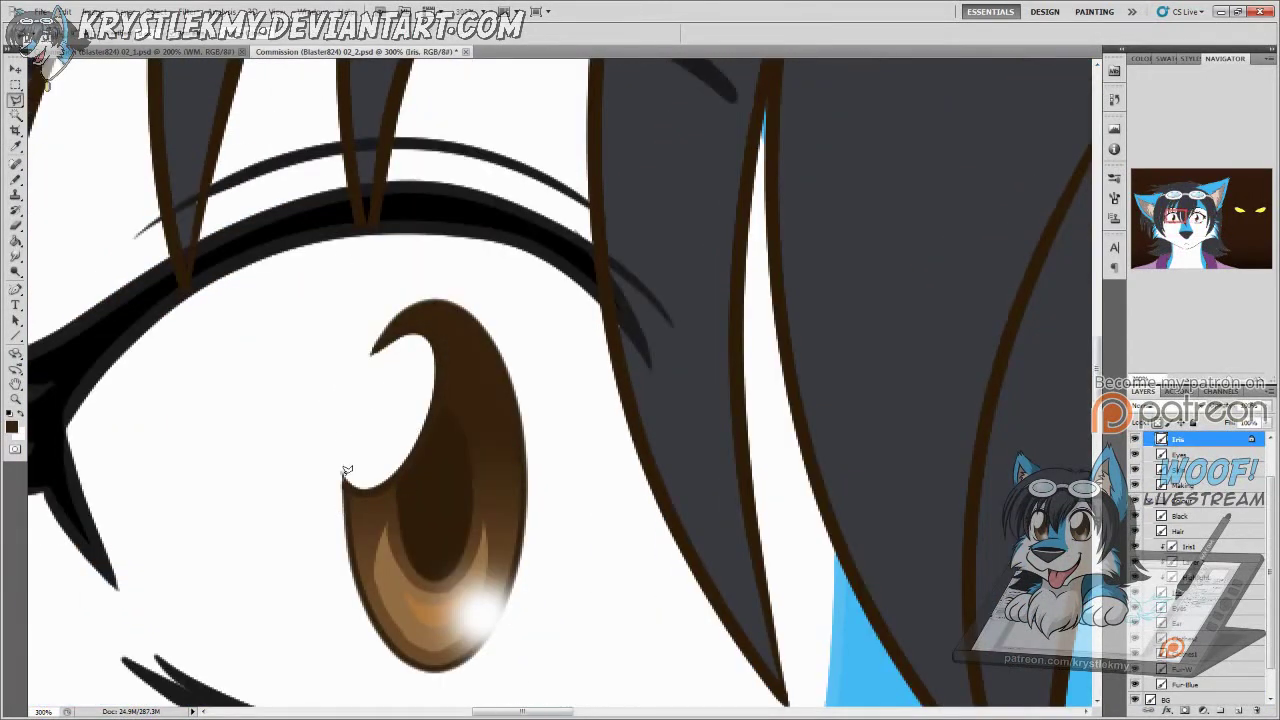
pyautogui.moveTo(345, 470); pyautogui.dragTo(451, 438)
pyautogui.moveTo(368, 347); pyautogui.dragTo(340, 417)
pyautogui.press('g')
pyautogui.press('d')
pyautogui.press('x')
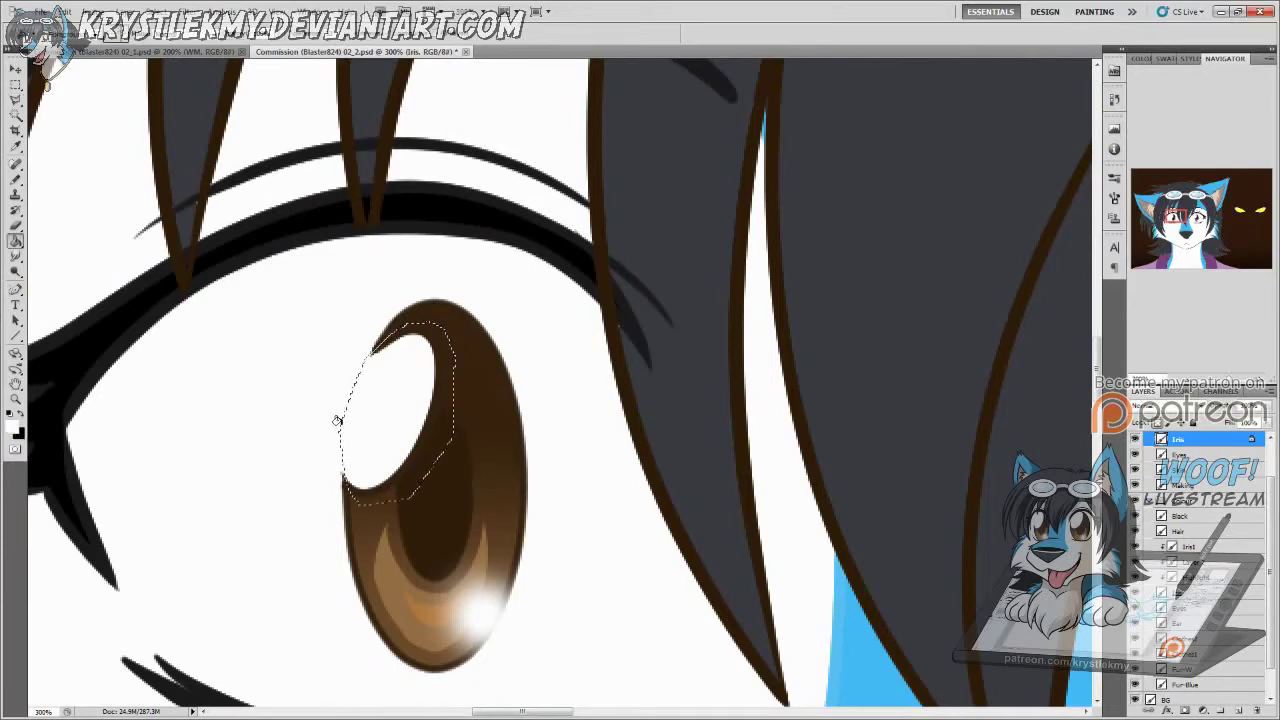
pyautogui.click(340, 417)
pyautogui.hotkey('ctrl', 'd')
# Step: Lasso the large highlight of the character's left eye, fill its ink edge with white and clear the selection
pyautogui.hscroll(10, 840, 525)
pyautogui.press('l')
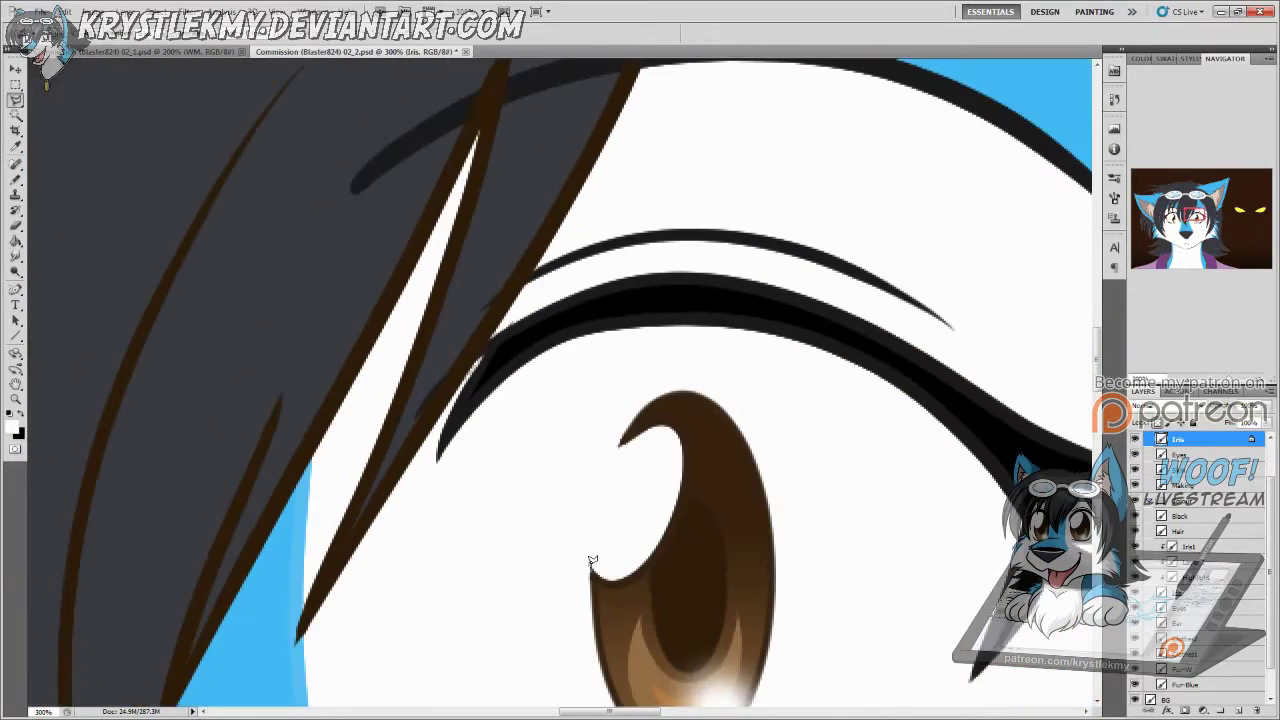
pyautogui.moveTo(591, 562)
pyautogui.mouseDown()
pyautogui.moveTo(717, 480)
pyautogui.moveTo(672, 404)
pyautogui.moveTo(617, 438)
pyautogui.moveTo(606, 494)
pyautogui.mouseUp()
pyautogui.hotkey('alt', 'BackSpace')
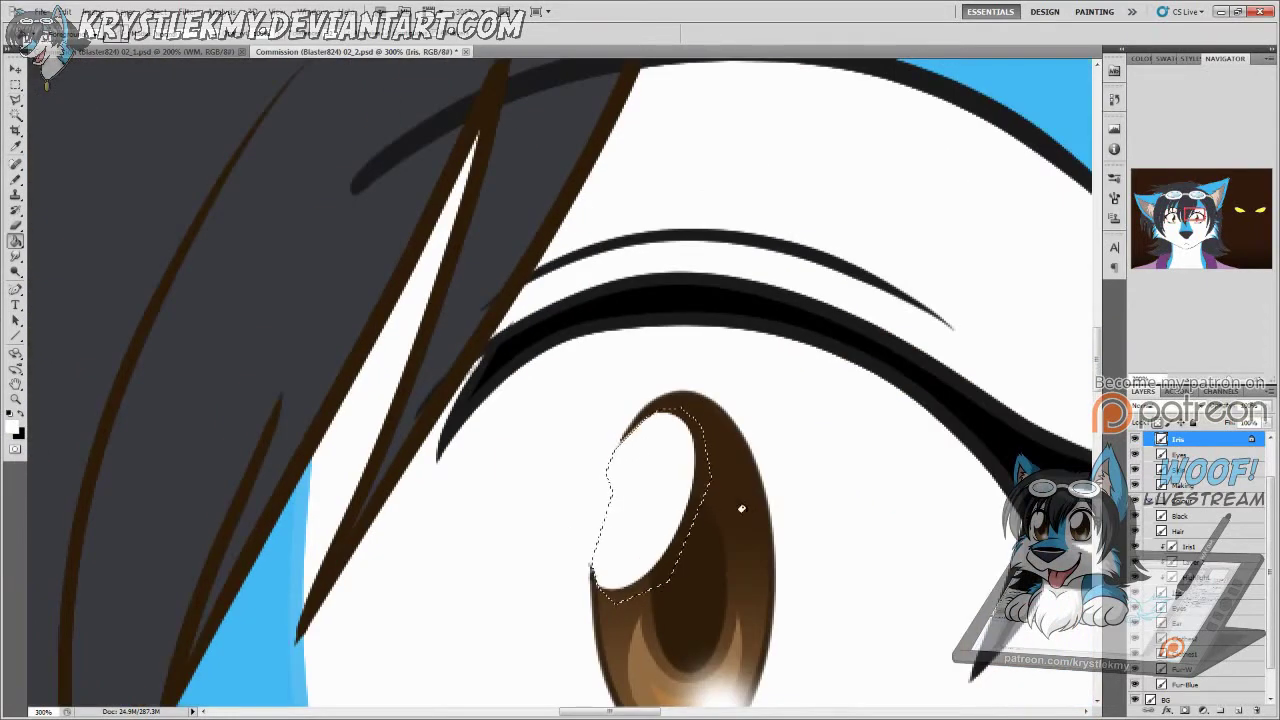
pyautogui.hotkey('ctrl', 'd')
pyautogui.hotkey('ctrl', '-')
pyautogui.hotkey('ctrl', '-')
pyautogui.hotkey('ctrl', '-')
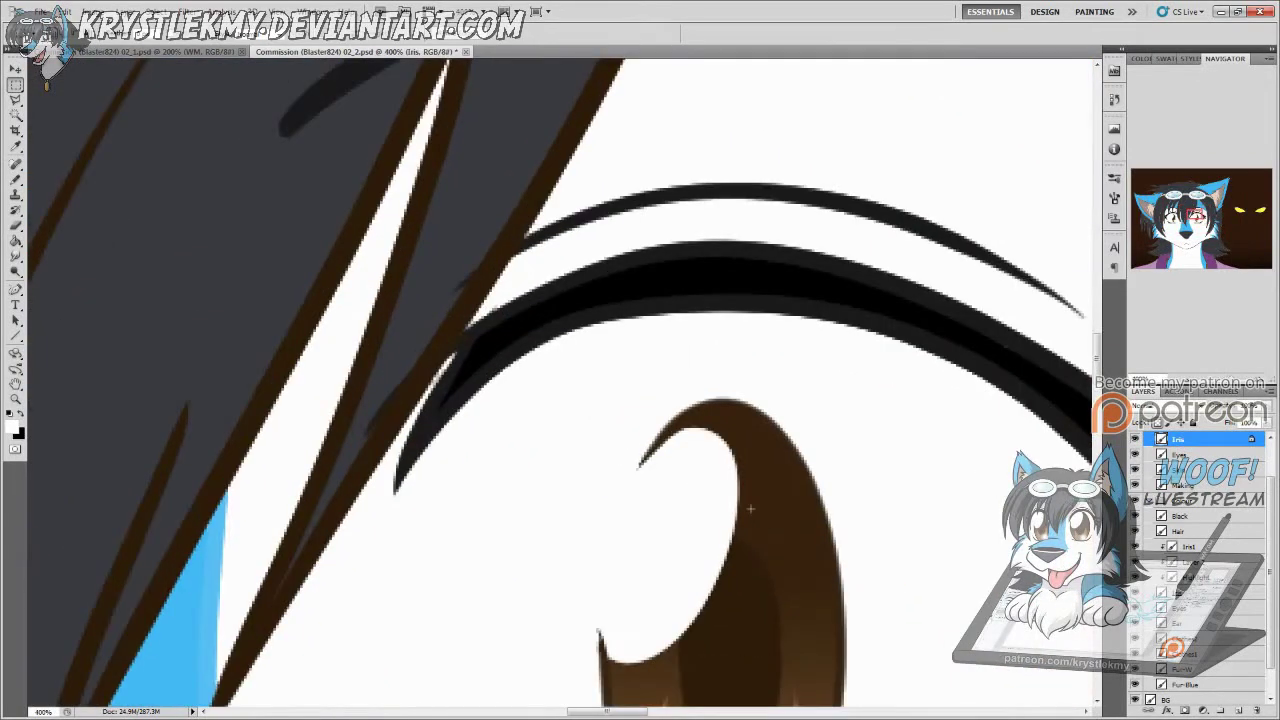
pyautogui.hotkey('ctrl', '-')
pyautogui.press('b')
pyautogui.hotkey('ctrl', '-')
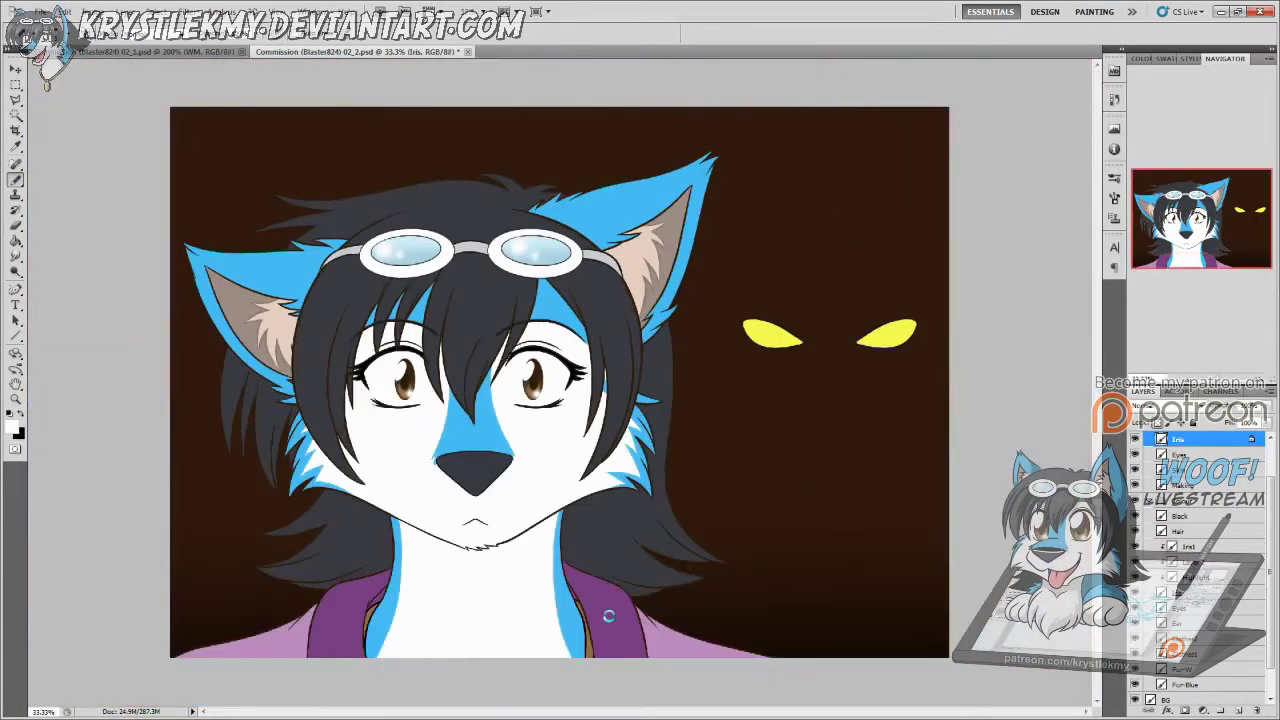
# Step: Sample the dark purple of the robe's linework in the 02_1 reference and return to 02_2
pyautogui.click(228, 52)
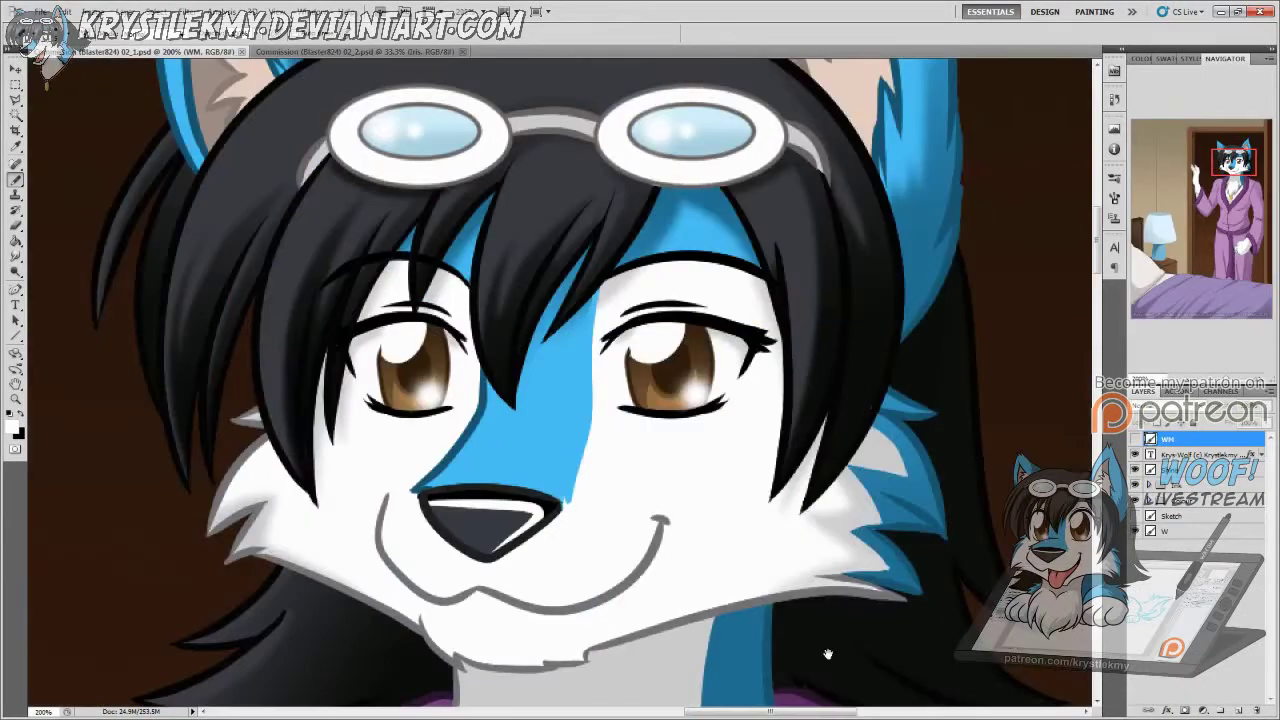
pyautogui.scroll(-3, 887, 522)
pyautogui.click(330, 52)
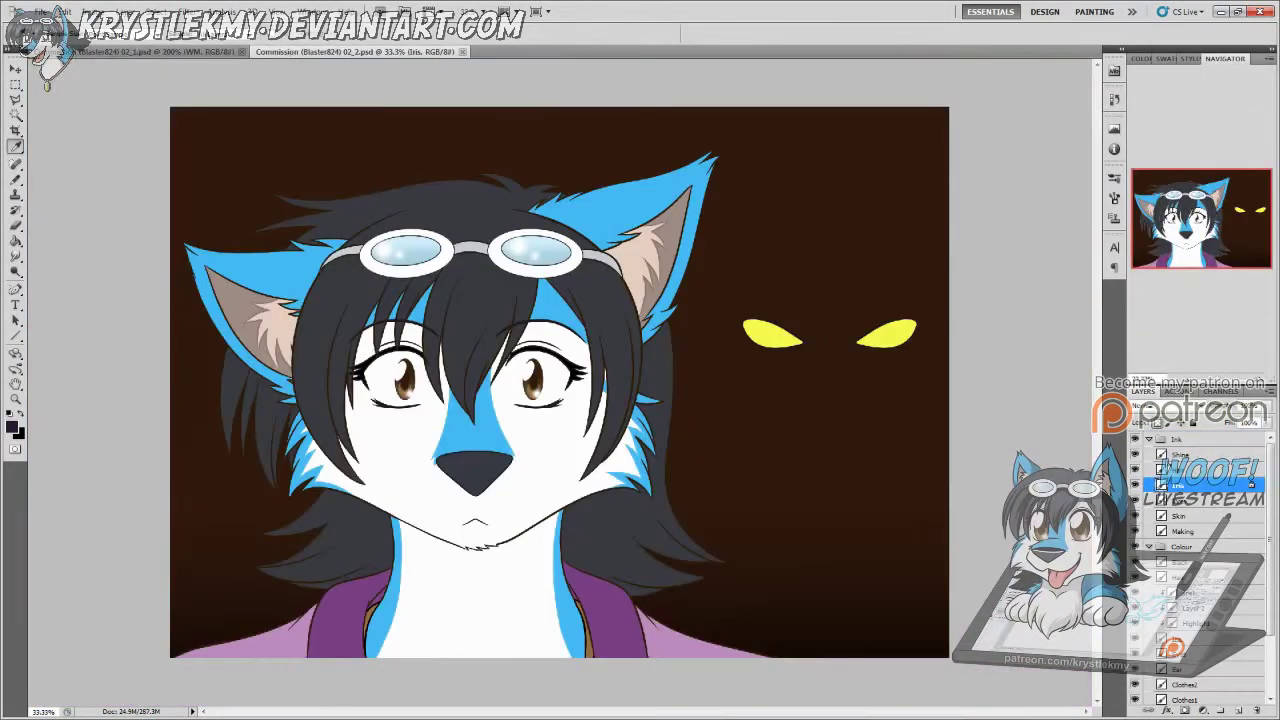
# Step: Hide the dark background, lasso around the robe collar on the character's left and fill its linework with the sampled dark purple
pyautogui.press('z')
pyautogui.click(660, 520)
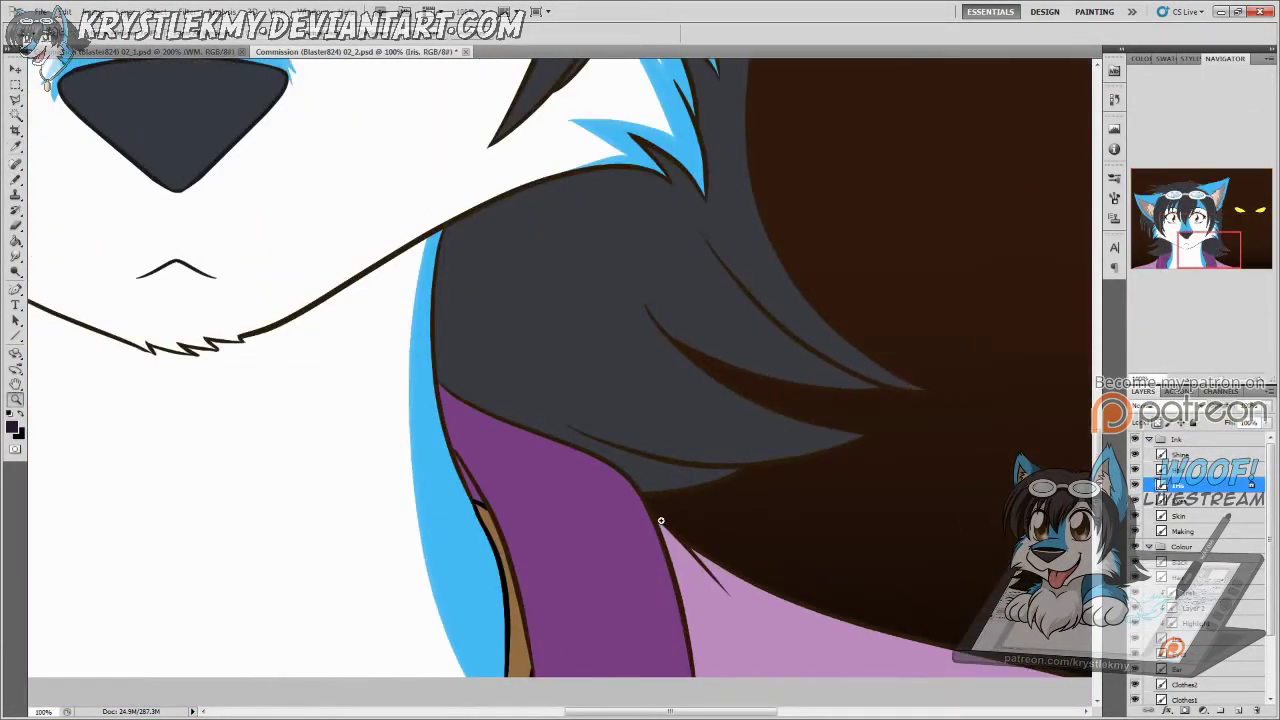
pyautogui.click(660, 520)
pyautogui.click(662, 466)
pyautogui.press('l')
pyautogui.scroll(-3, 1264, 602)
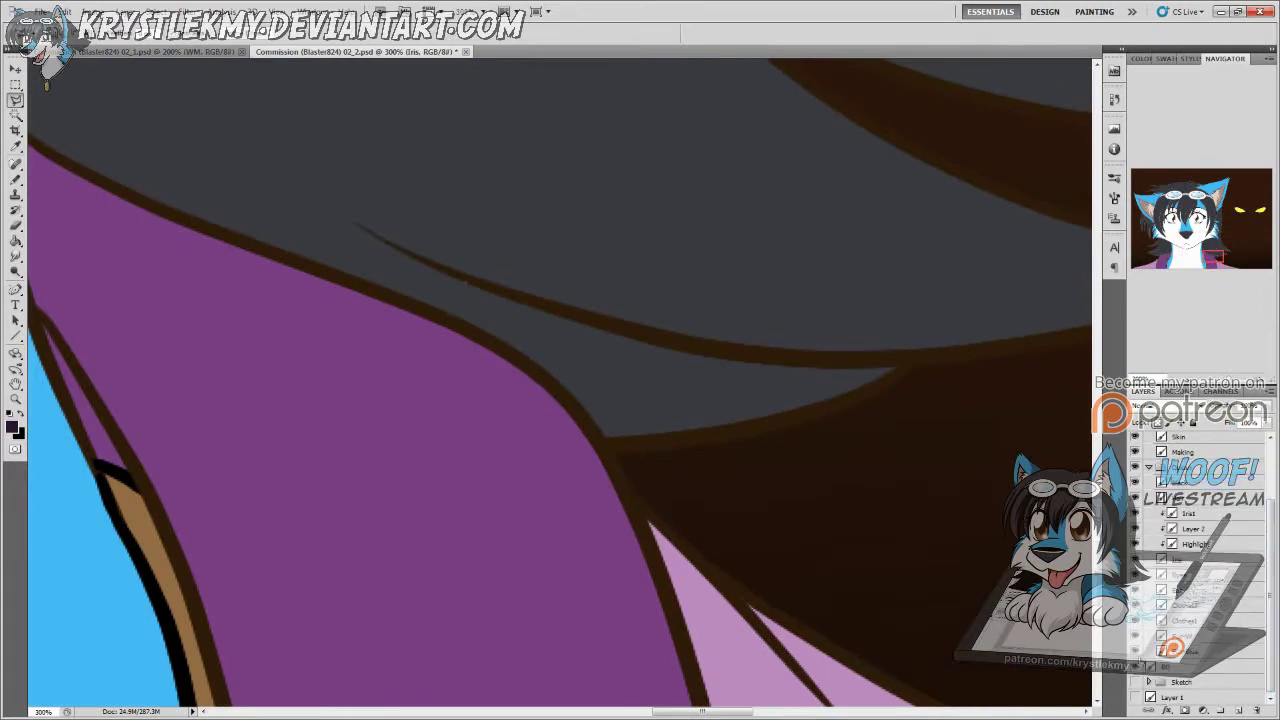
pyautogui.scroll(-3, 686, 585)
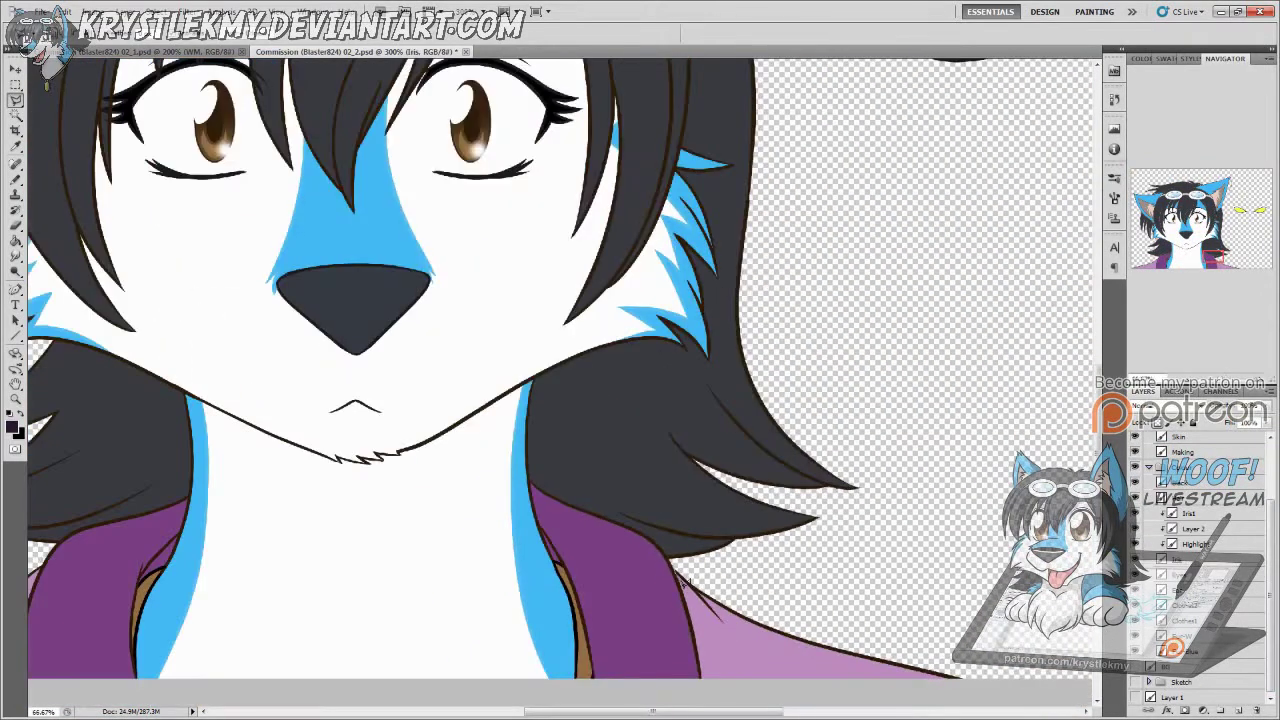
pyautogui.doubleClick(660, 490)
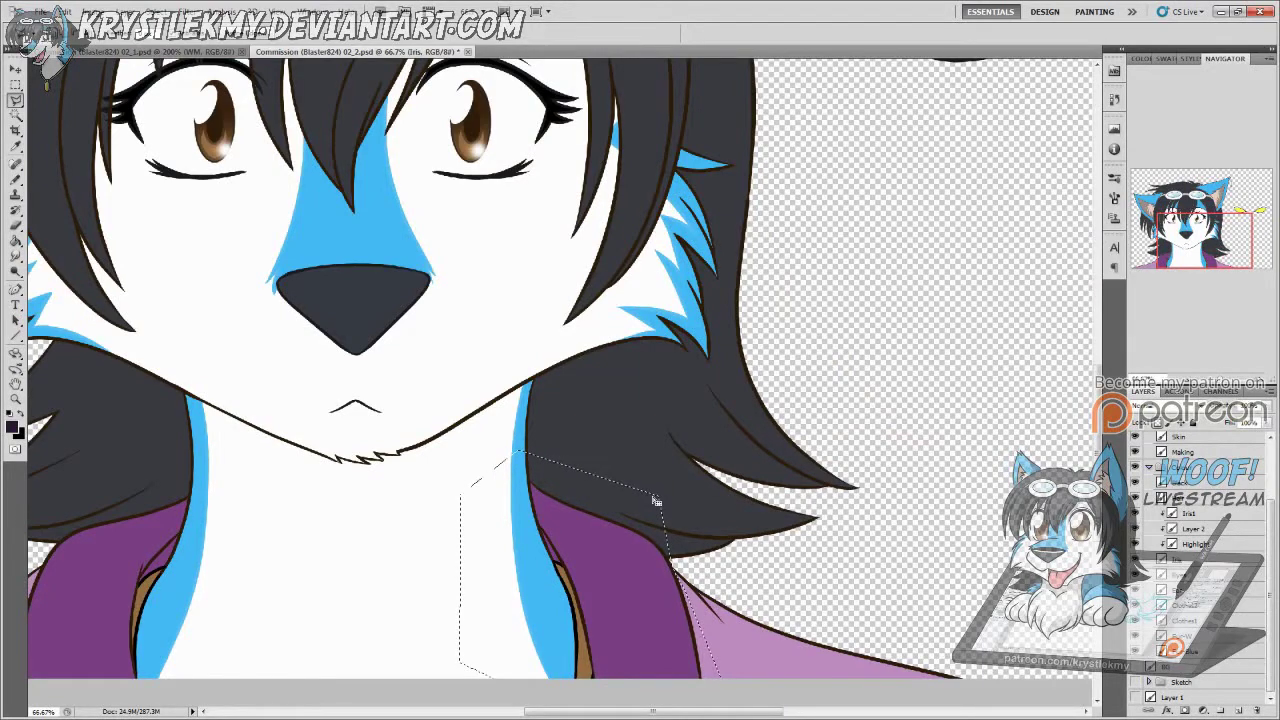
pyautogui.scroll(5, 655, 500)
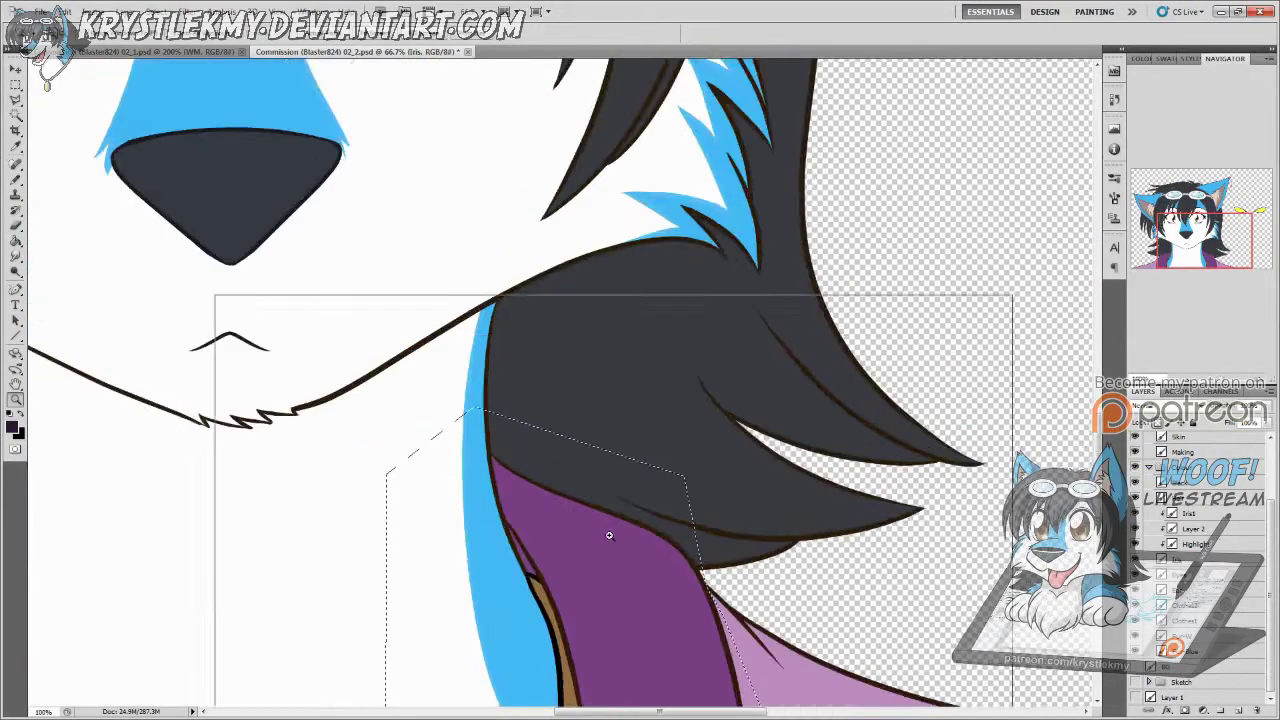
pyautogui.scroll(2, 1256, 489)
pyautogui.press('g')
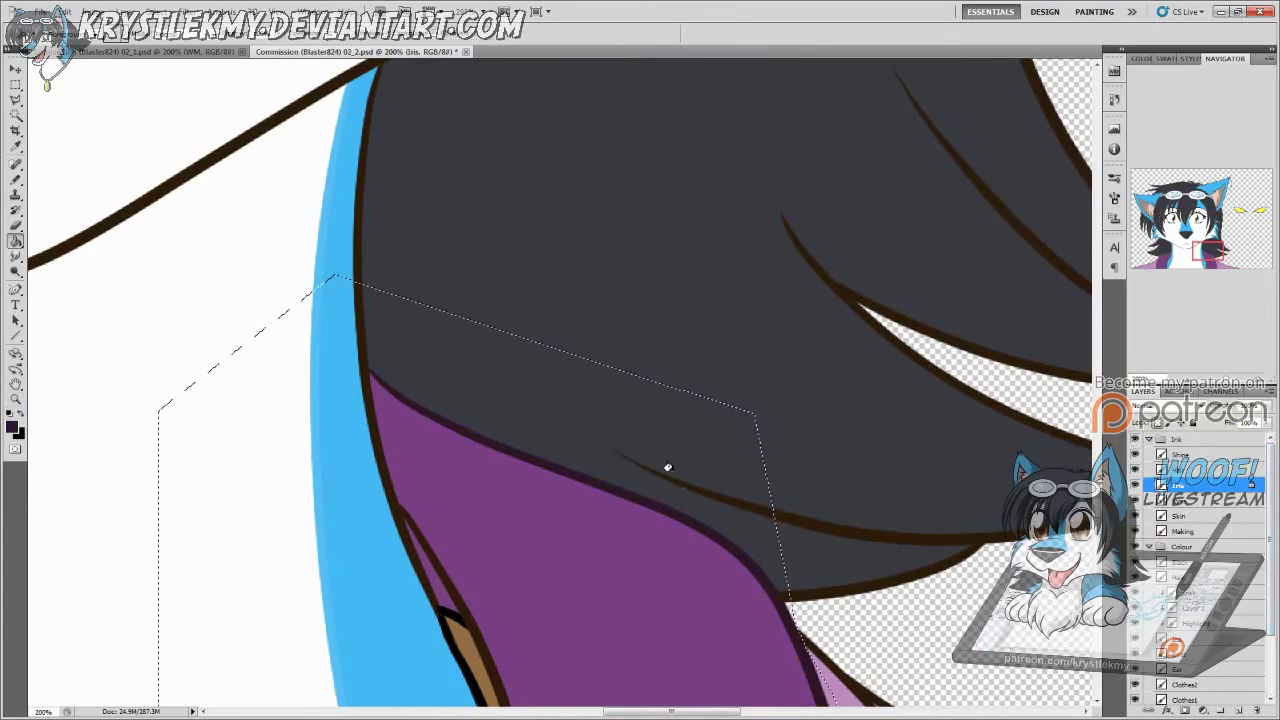
# Step: Lasso around the robe collar on the character's right and fill its linework with the same dark purple
pyautogui.moveTo(678, 712)
pyautogui.mouseDown()
pyautogui.moveTo(703, 424)
pyautogui.moveTo(694, 543)
pyautogui.mouseUp()
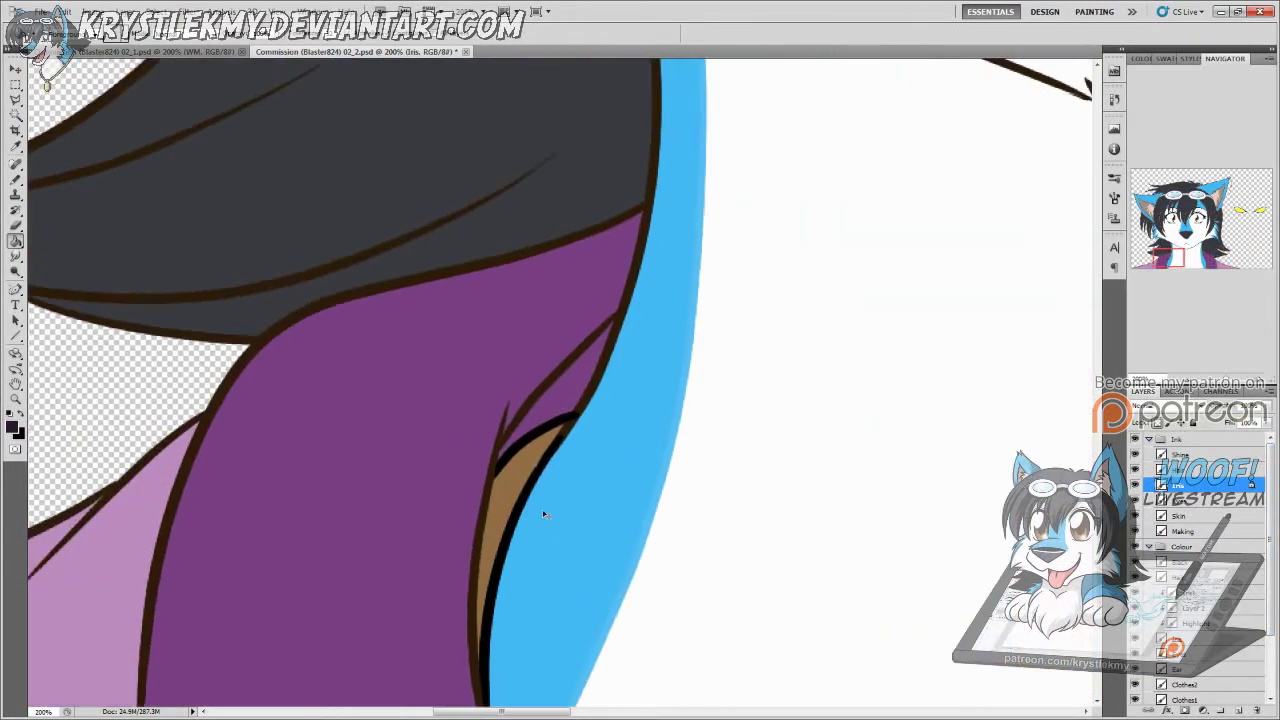
pyautogui.press('l')
pyautogui.moveTo(542, 632); pyautogui.dragTo(257, 555)
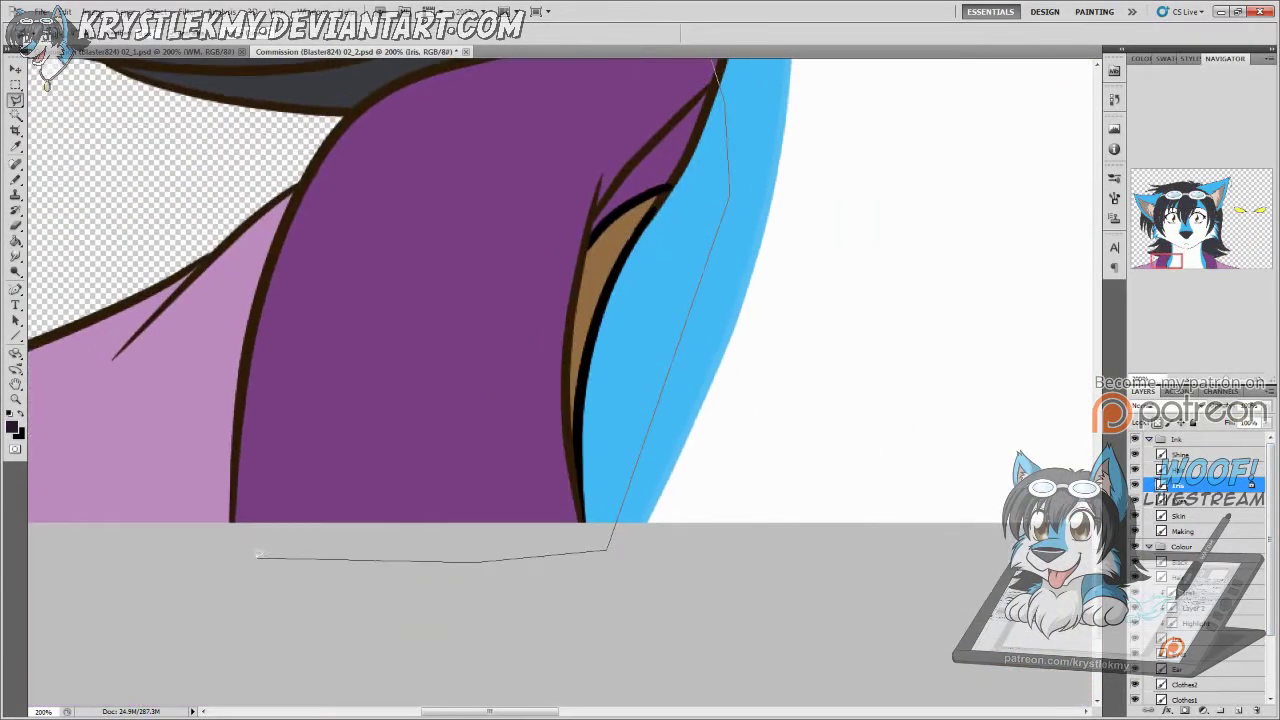
pyautogui.moveTo(229, 272); pyautogui.dragTo(298, 537)
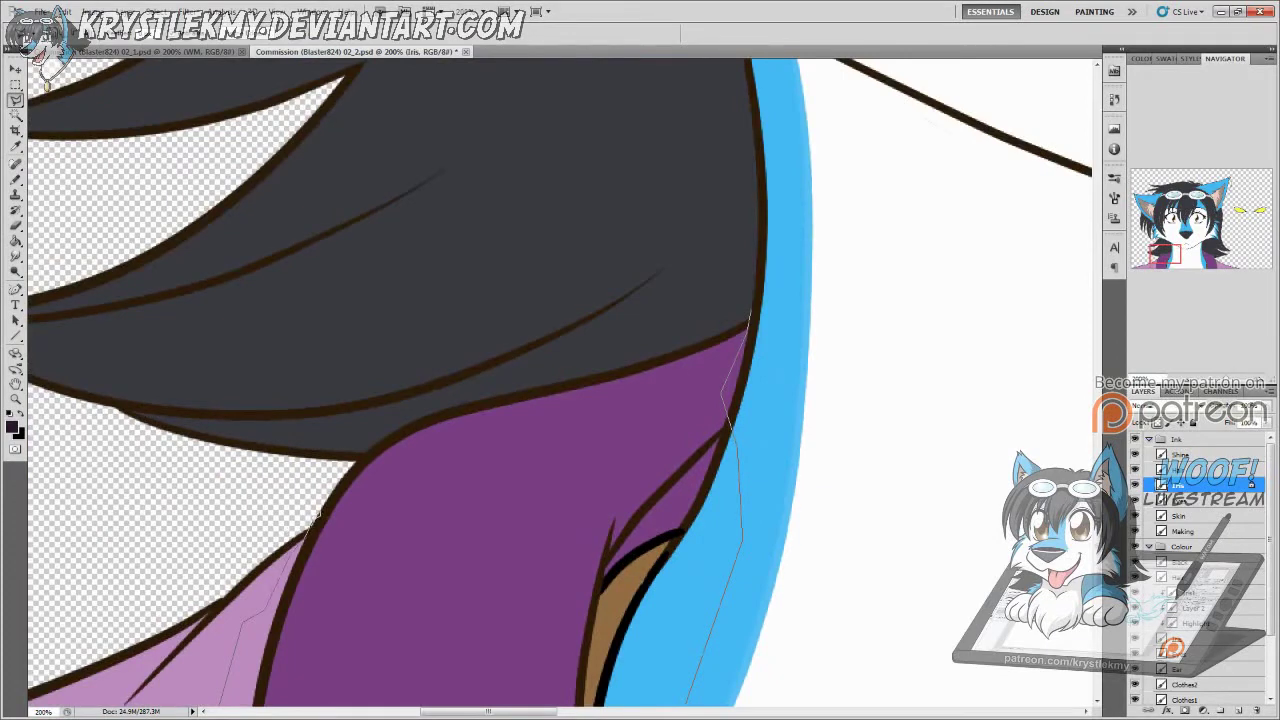
pyautogui.doubleClick(712, 249)
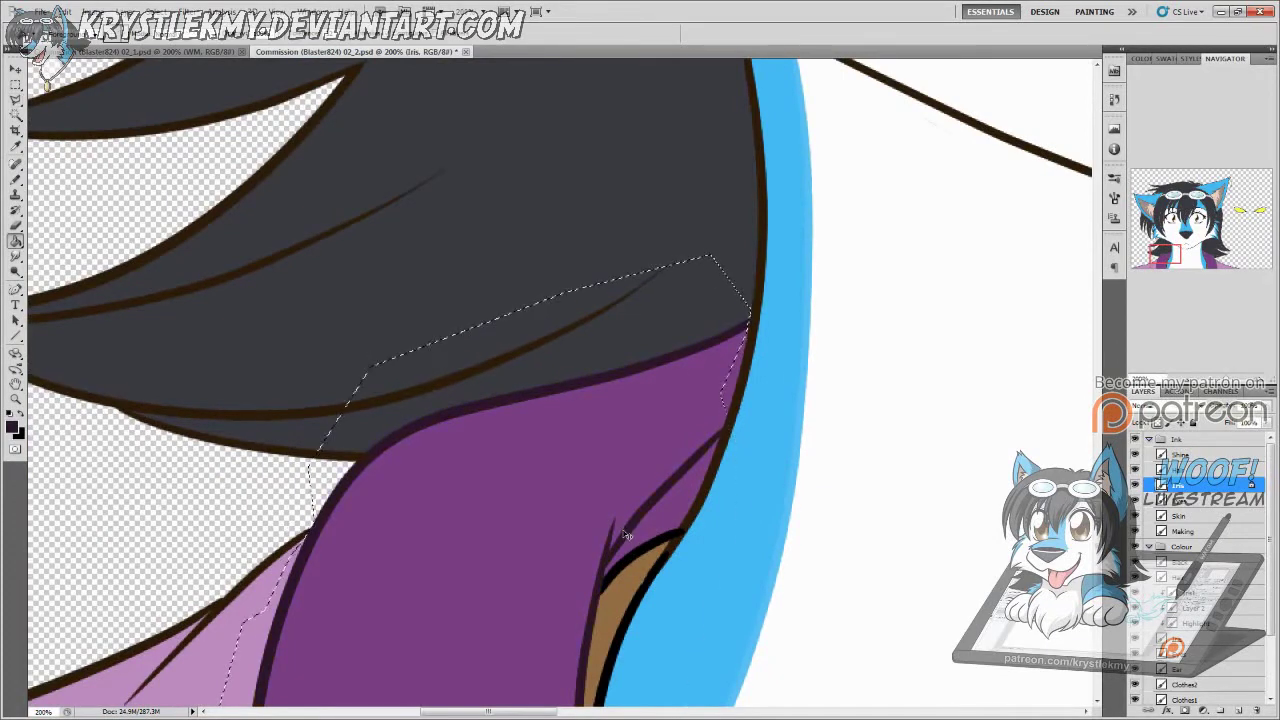
pyautogui.press('g')
# Step: Sample the lighter purple of the robe's shoulder linework in the 02_1 reference and return to 02_2
pyautogui.hotkey('ctrl', '-')
pyautogui.hotkey('ctrl', '-')
pyautogui.press('i')
pyautogui.hotkey('ctrl', 'Tab')
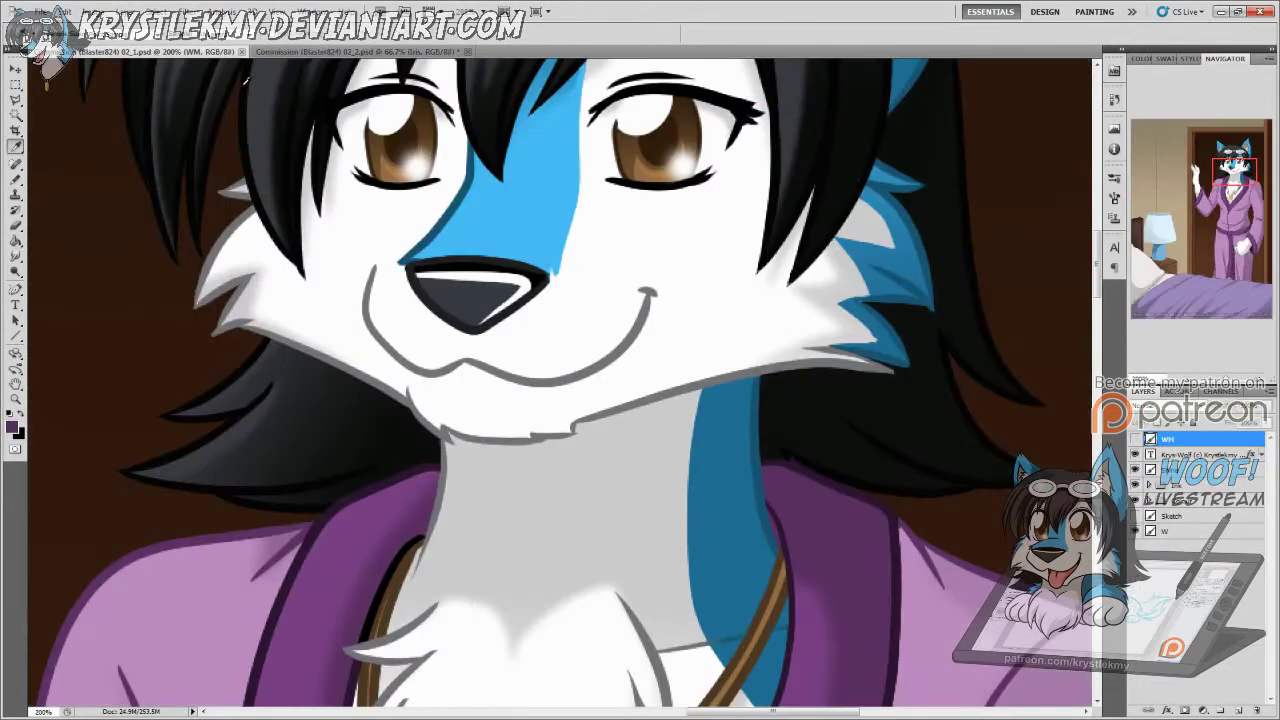
pyautogui.hotkey('ctrl', 'Tab')
# Step: Lasso the robe's shoulder outline on the character's right, fill it with the sampled purple and clear the selection
pyautogui.hotkey('ctrl', '+')
pyautogui.hotkey('ctrl', '+')
pyautogui.press('l')
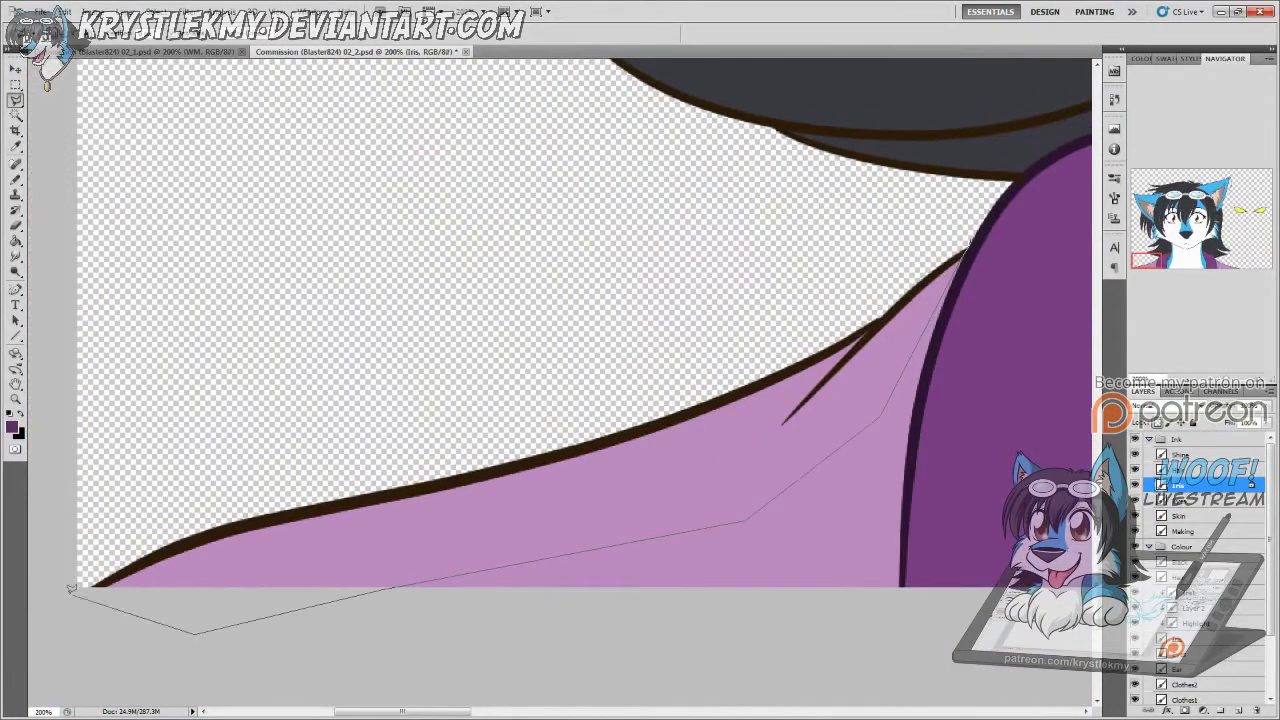
pyautogui.doubleClick(86, 600)
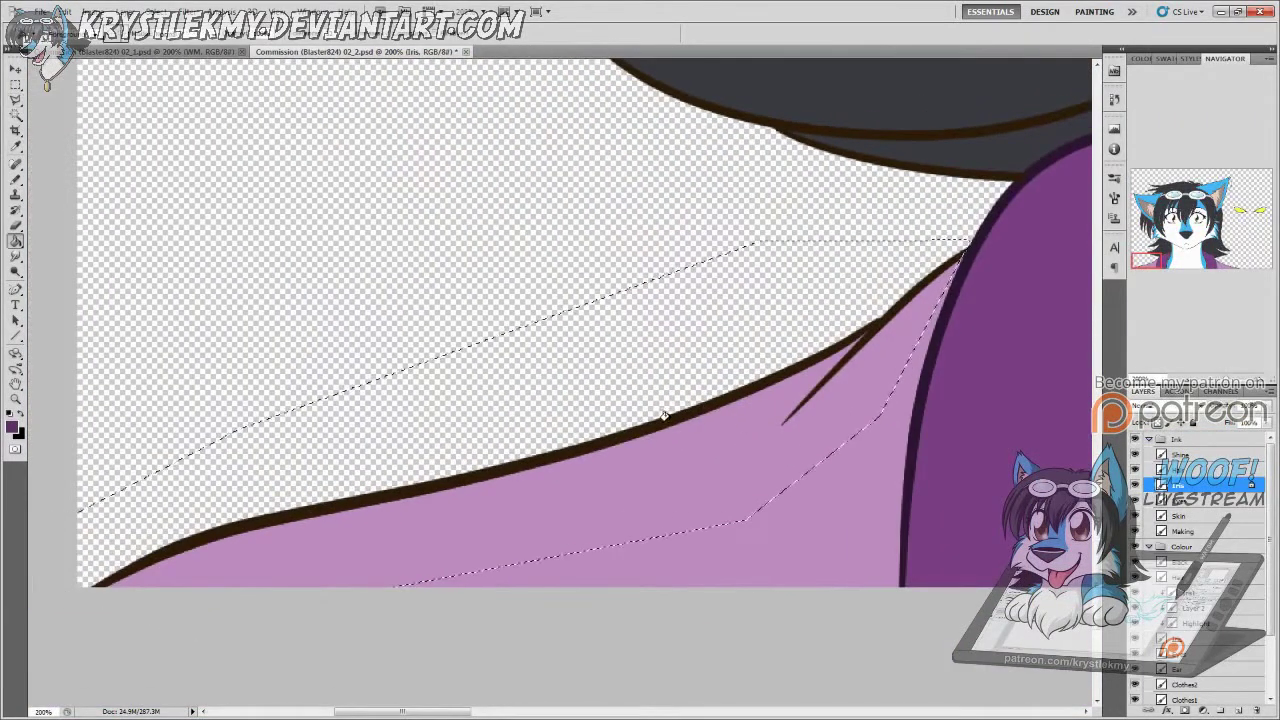
pyautogui.hotkey('alt', 'BackSpace')
pyautogui.hotkey('ctrl', 'd')
# Step: Lasso the robe's shoulder outline and fold line on the character's left and fill them with the same purple
pyautogui.moveTo(657, 582)
pyautogui.mouseDown()
pyautogui.moveTo(657, 566)
pyautogui.moveTo(849, 560)
pyautogui.moveTo(366, 606)
pyautogui.mouseUp()
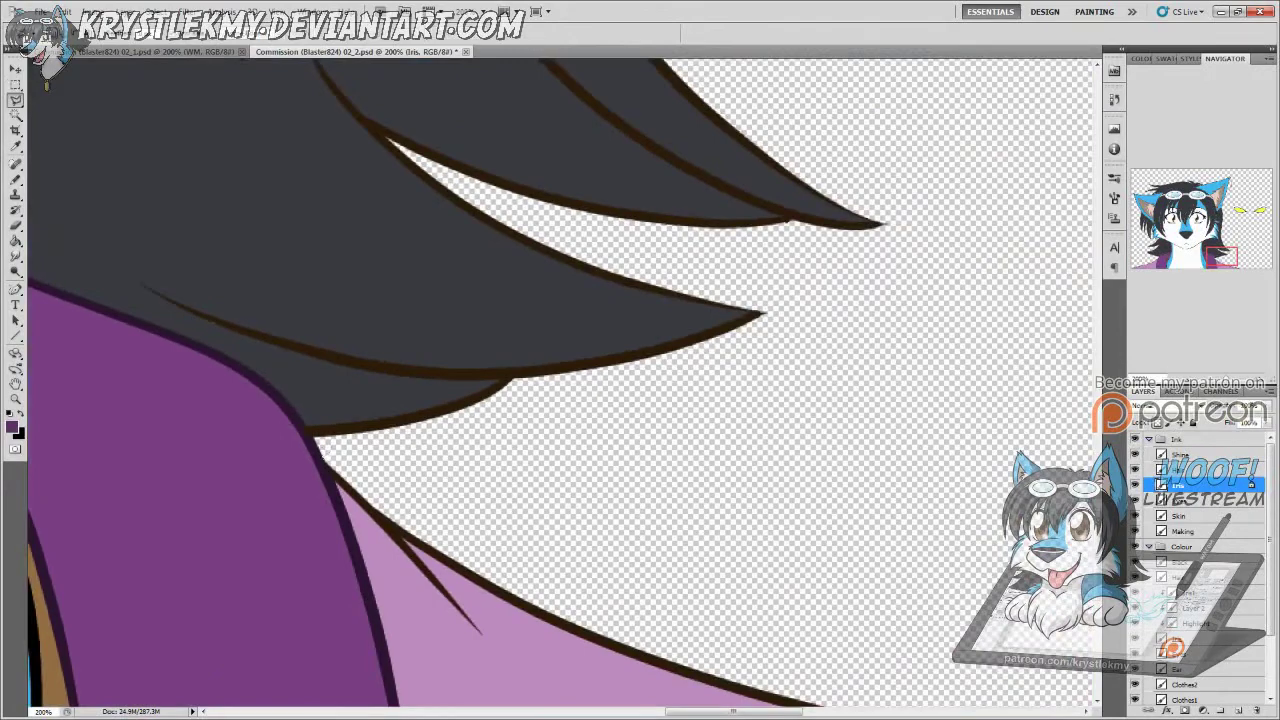
pyautogui.click(455, 652)
pyautogui.click(986, 514)
pyautogui.click(1040, 435)
pyautogui.click(950, 330)
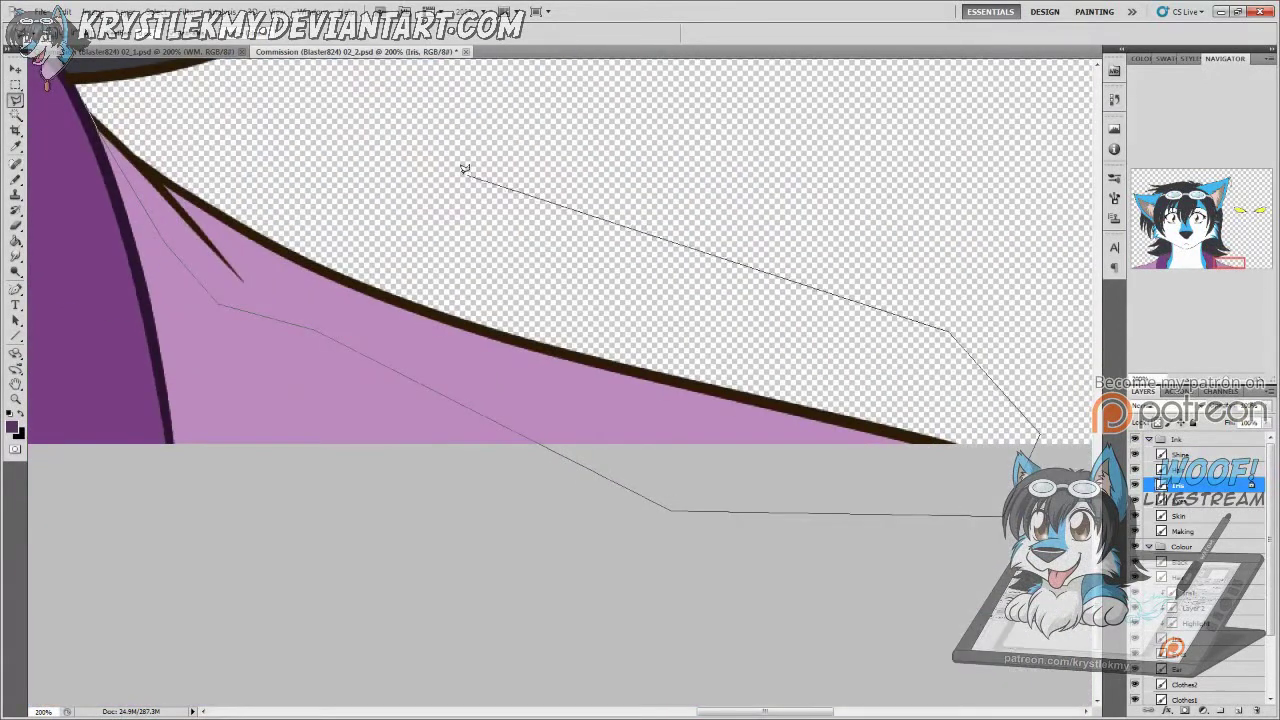
pyautogui.click(88, 106)
pyautogui.press('m')
pyautogui.hotkey('ctrl', '-')
pyautogui.hotkey('ctrl', '-')
pyautogui.hotkey('ctrl', '-')
pyautogui.hotkey('ctrl', '-')
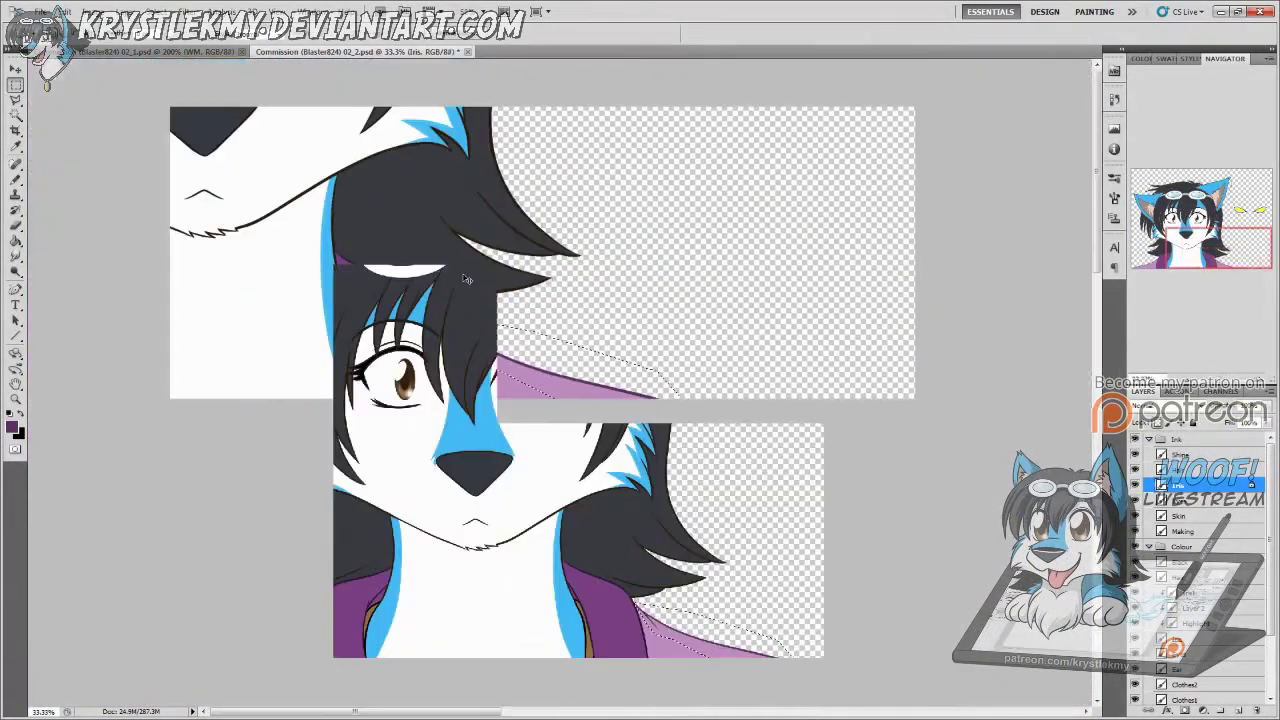
pyautogui.hotkey('ctrl', '+')
# Step: Sample the dark brown of the neck cord's linework in the 02_1 reference and return to 02_2
pyautogui.click(160, 51)
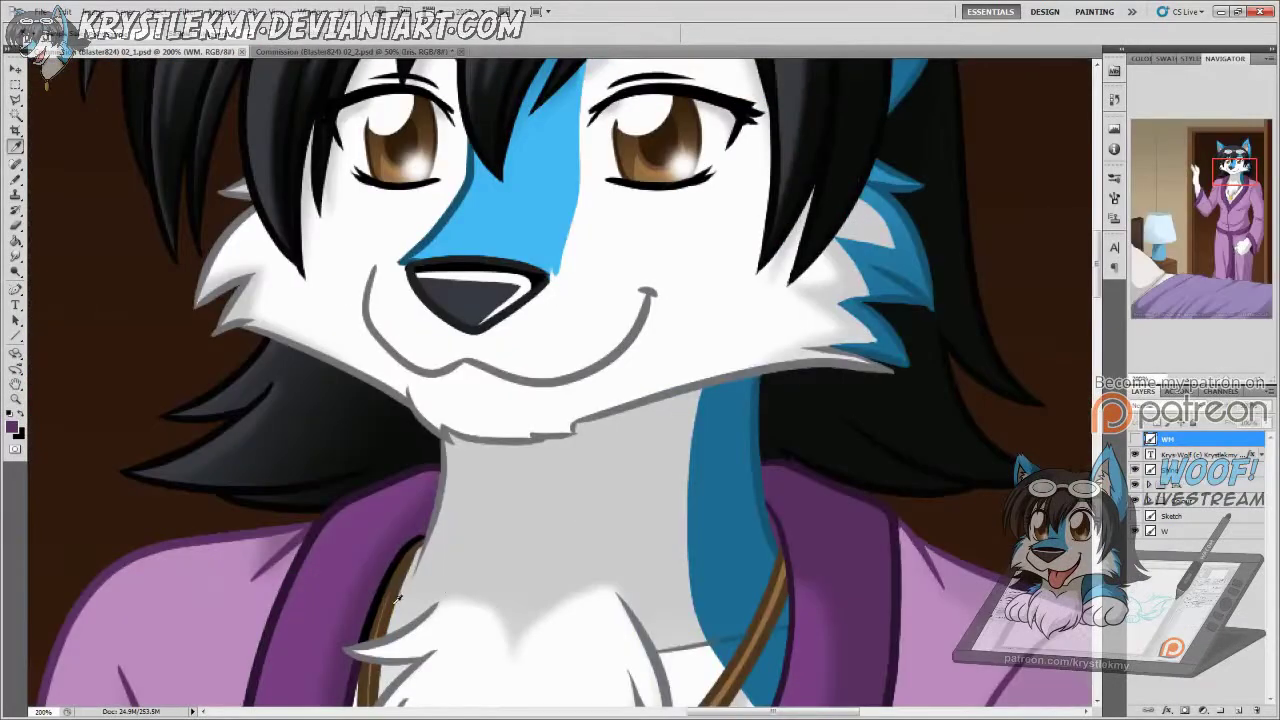
pyautogui.click(296, 52)
pyautogui.hotkey('ctrl', 'Tab')
pyautogui.hotkey('ctrl', 'Tab')
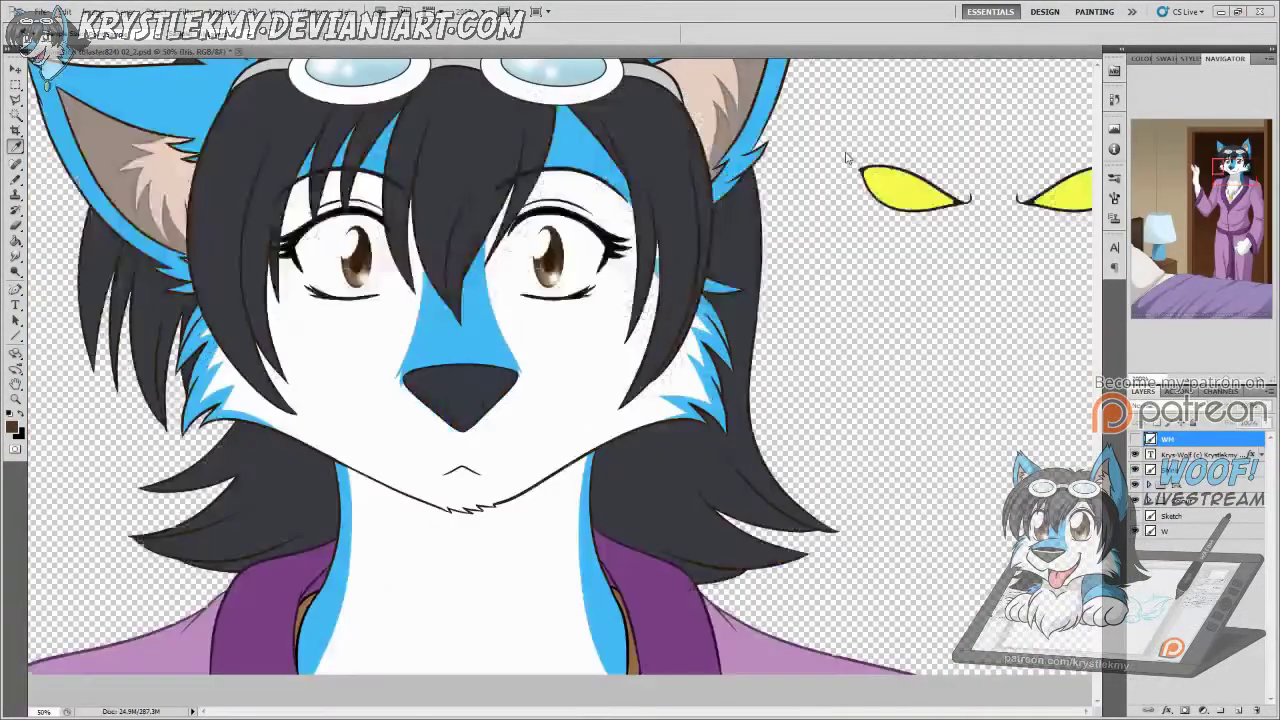
pyautogui.hotkey('ctrl', 'Tab')
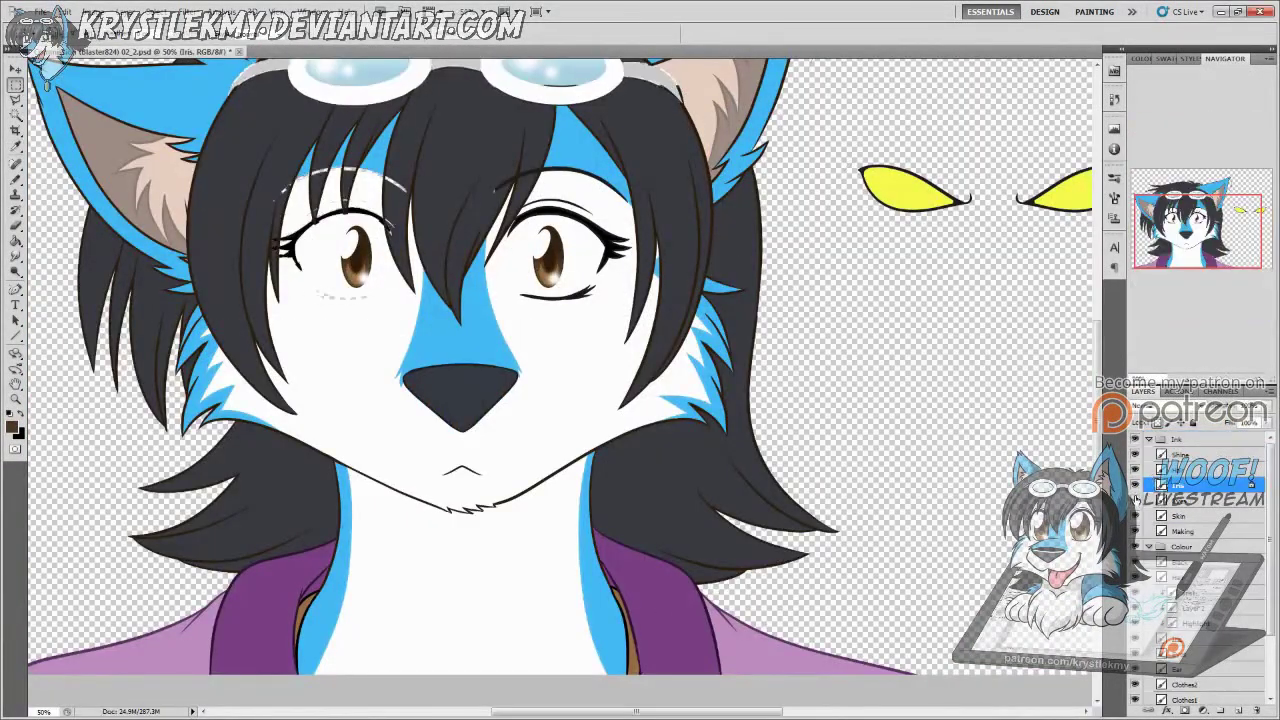
# Step: On the Eyes ink layer, fill the cord's linework on both sides of the neck with the sampled dark brown
pyautogui.press('z')
pyautogui.click(631, 660)
pyautogui.scroll(3, 631, 660)
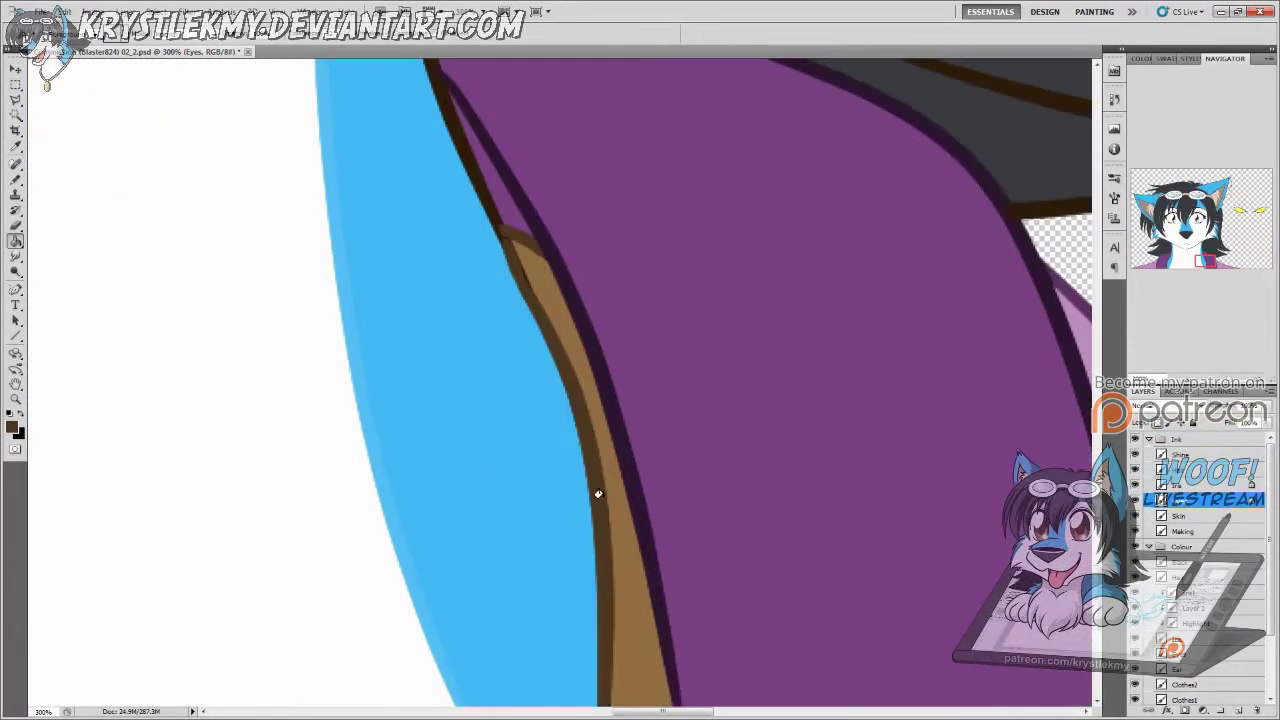
pyautogui.press('g')
pyautogui.scroll(3, 712, 469)
pyautogui.hscroll(-10, 646, 571)
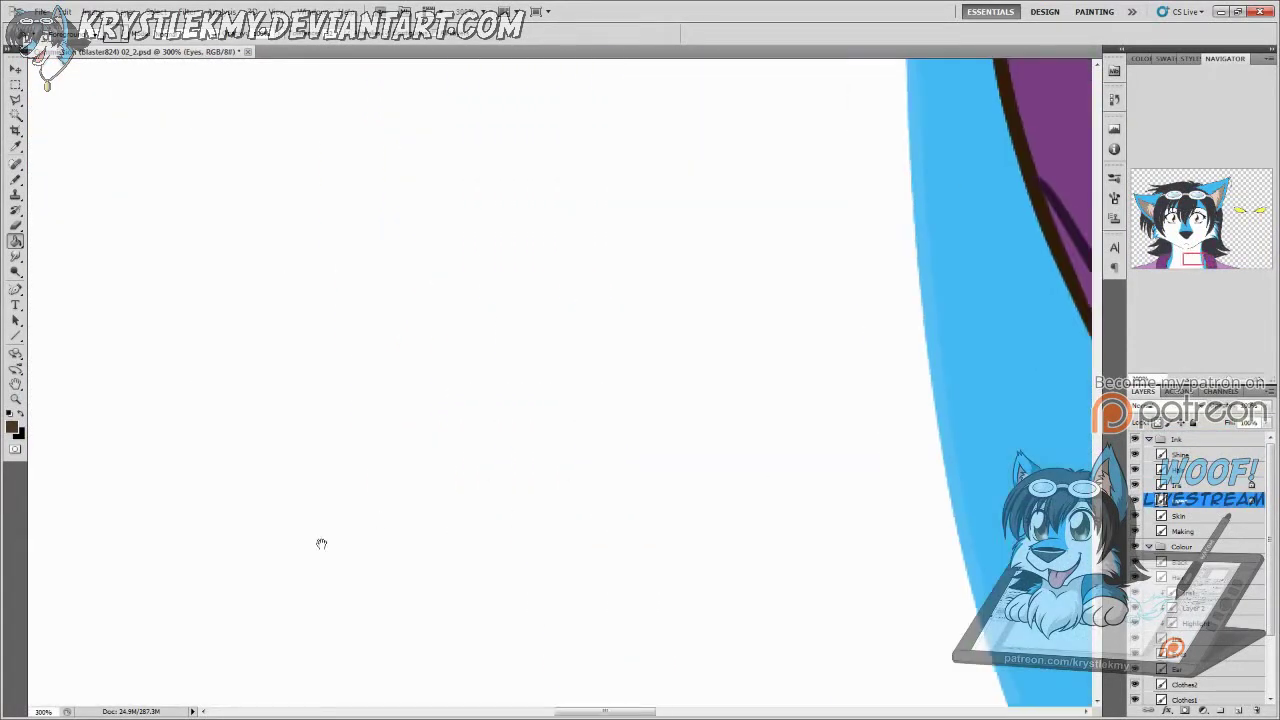
pyautogui.scroll(2, 591, 446)
pyautogui.click(381, 247)
pyautogui.scroll(1, 362, 270)
# Step: Lasso the cord's brown ink overlapping the neck outline on the character's right, remove it and clear the selection
pyautogui.press('l')
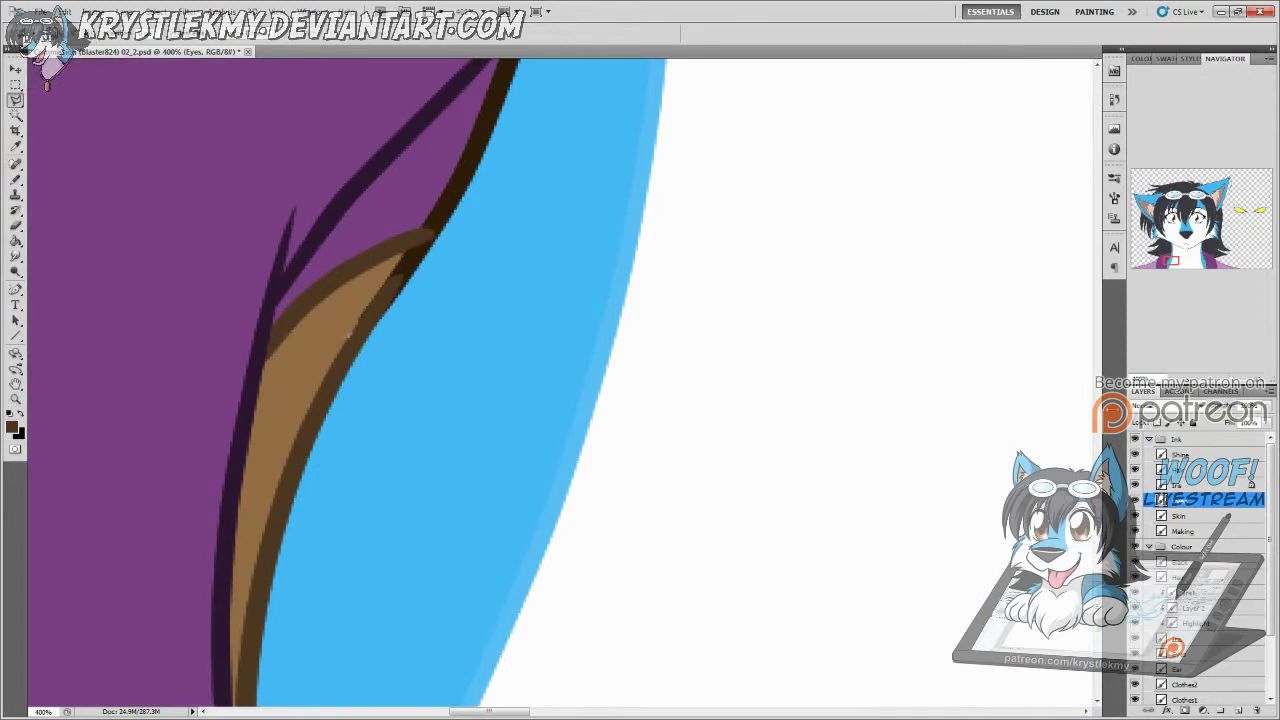
pyautogui.hotkey('alt', 'BackSpace')
pyautogui.hotkey('ctrl', 'd')
pyautogui.moveTo(411, 300); pyautogui.dragTo(428, 279)
pyautogui.hotkey('ctrl', 'd')
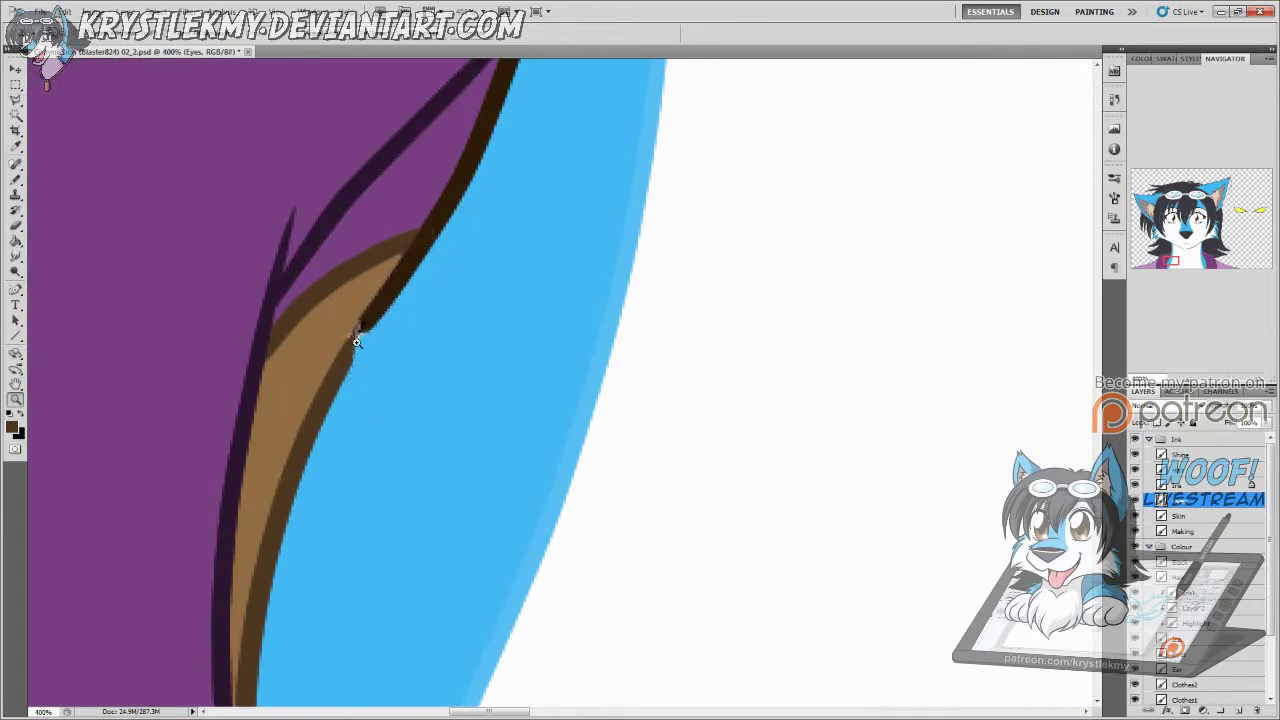
# Step: On the Skin ink layer, paint black over the gap in the neck outline beside the cord on the character's right
pyautogui.scroll(1, 380, 310)
pyautogui.press('b')
pyautogui.press('d')
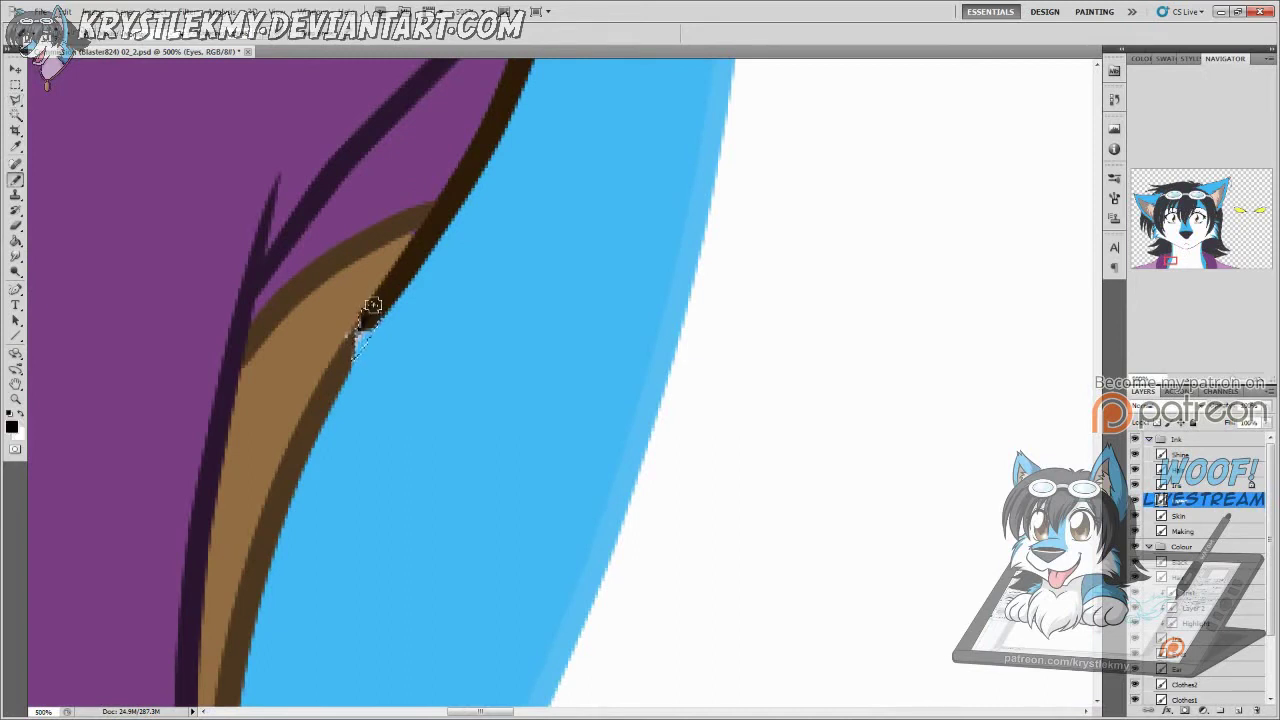
pyautogui.click(1182, 516)
pyautogui.moveTo(357, 352); pyautogui.dragTo(389, 297)
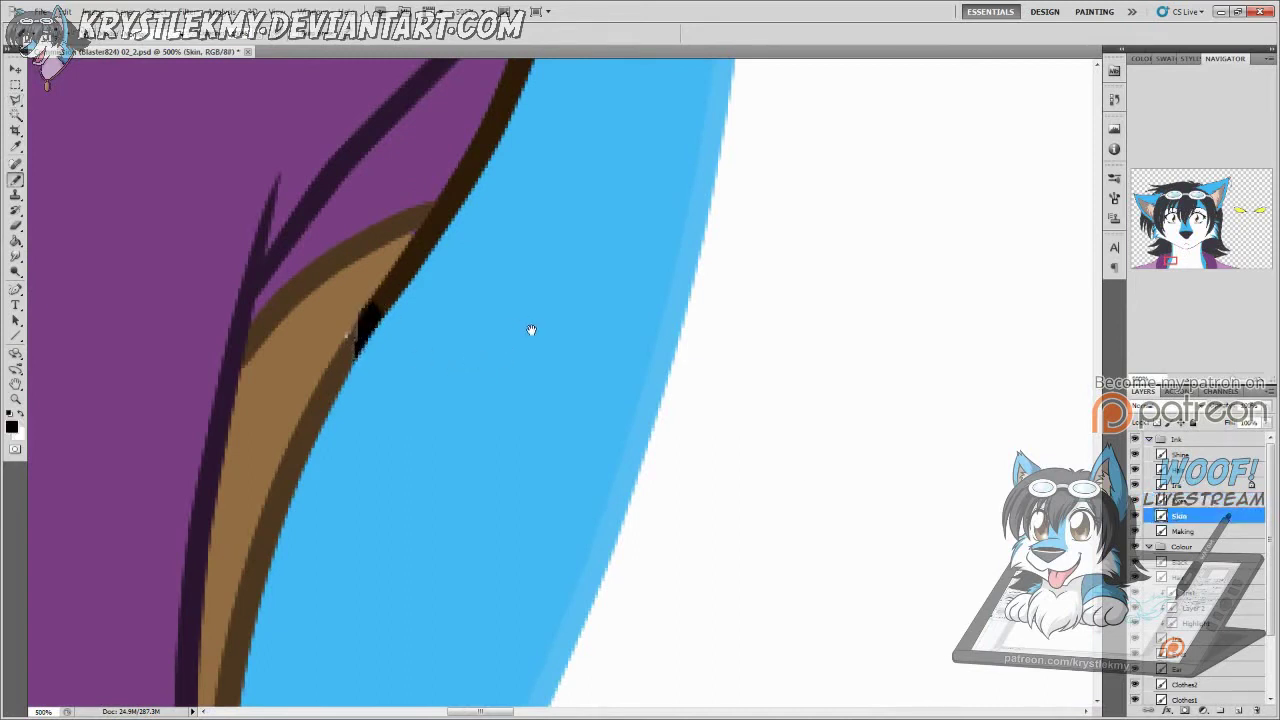
# Step: Sample the cord's light brown and patch the pale speck beside its outline on the matching colour layer
pyautogui.moveTo(531, 330); pyautogui.dragTo(519, 415)
pyautogui.keyDown('alt'); pyautogui.click(360, 391); pyautogui.keyUp('alt')
pyautogui.keyDown('ctrl'); pyautogui.click(360, 391); pyautogui.keyUp('ctrl')
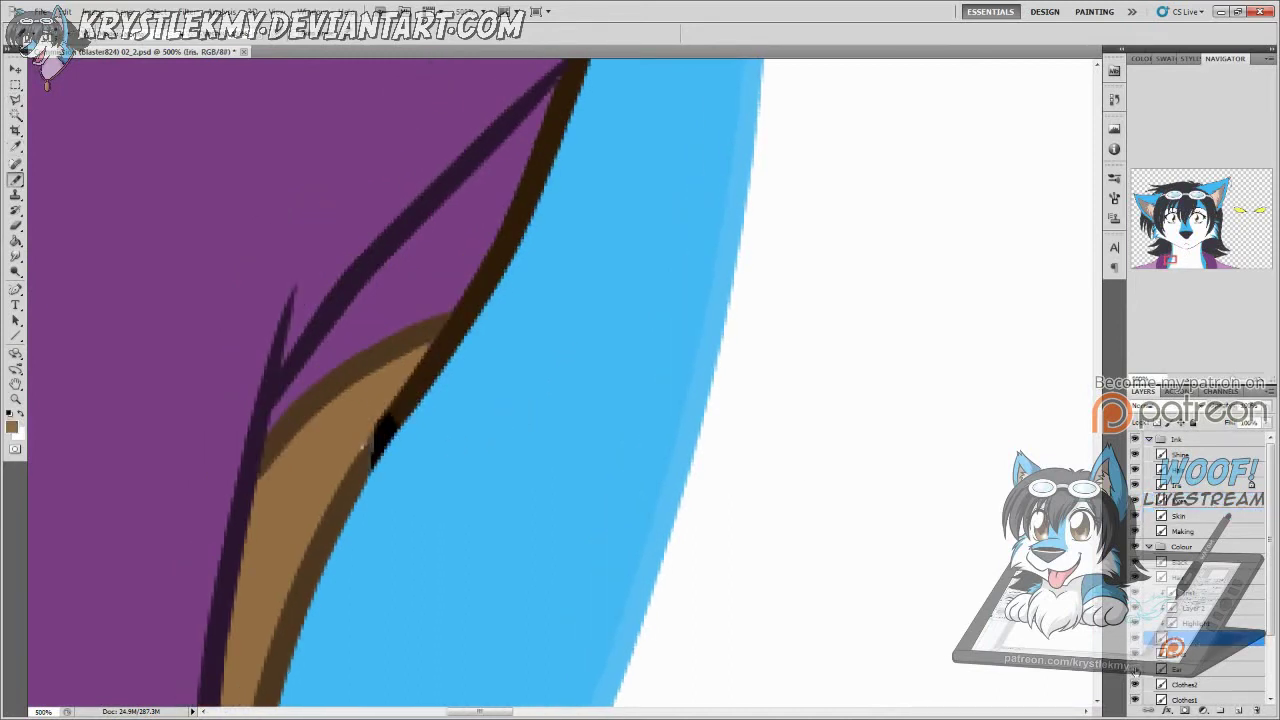
pyautogui.keyDown('ctrl'); pyautogui.click(357, 461); pyautogui.keyUp('ctrl')
# Step: On the character's left, lasso the cord's ink and stray brown colour spilling past the neck outline and erase them
pyautogui.scroll(-5, 390, 421)
pyautogui.hscroll(5, 634, 266)
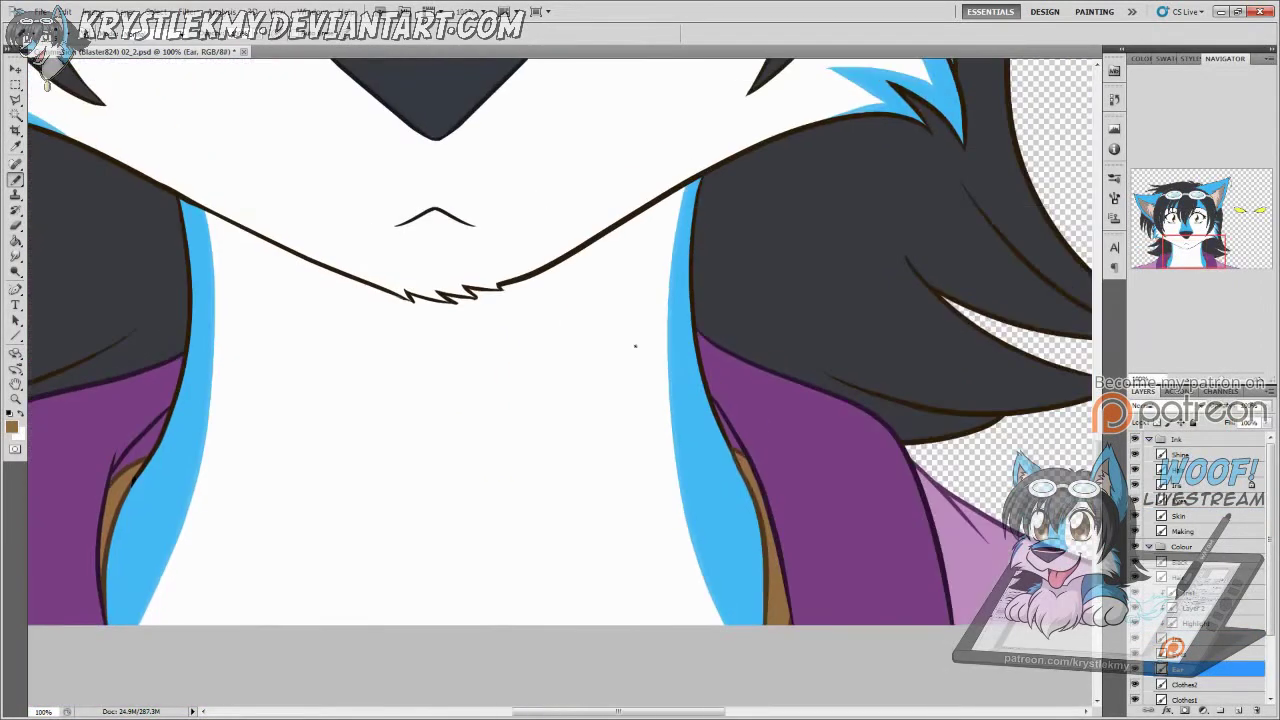
pyautogui.scroll(6, 634, 266)
pyautogui.press('l')
pyautogui.keyDown('ctrl'); pyautogui.click(727, 405); pyautogui.keyUp('ctrl')
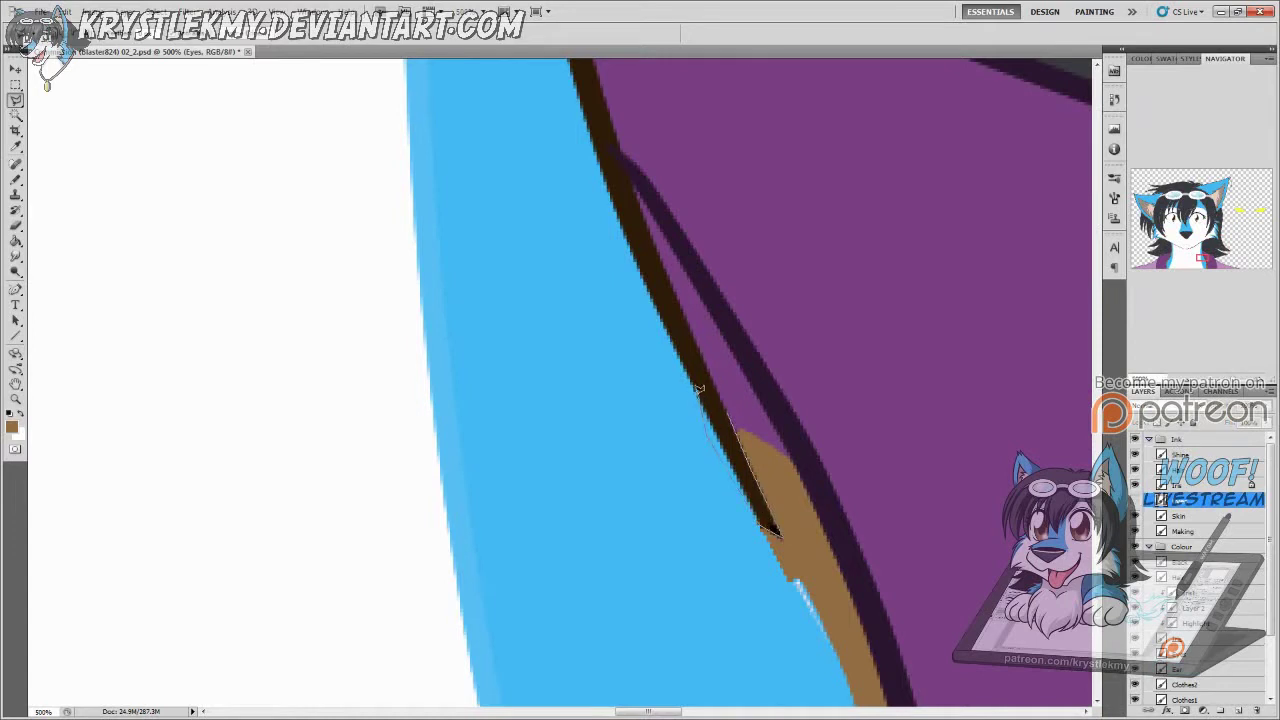
pyautogui.scroll(-3, 857, 591)
pyautogui.hscroll(2, 857, 591)
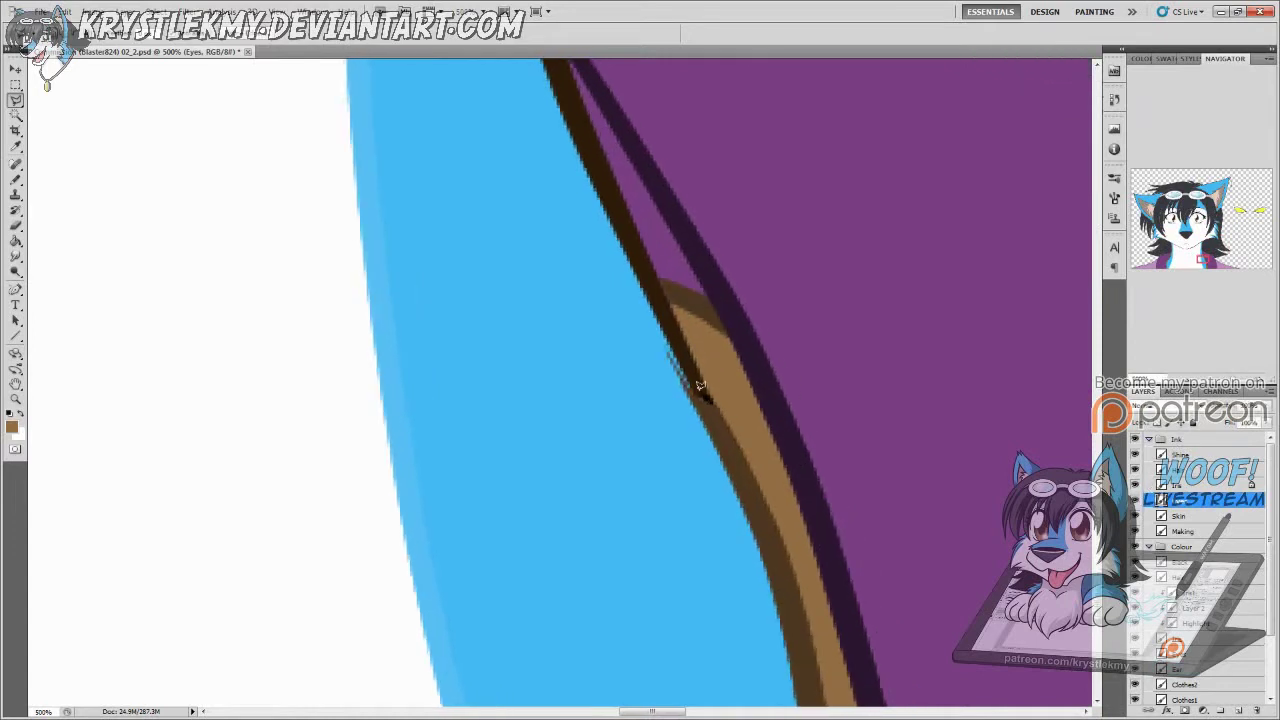
pyautogui.click(685, 352)
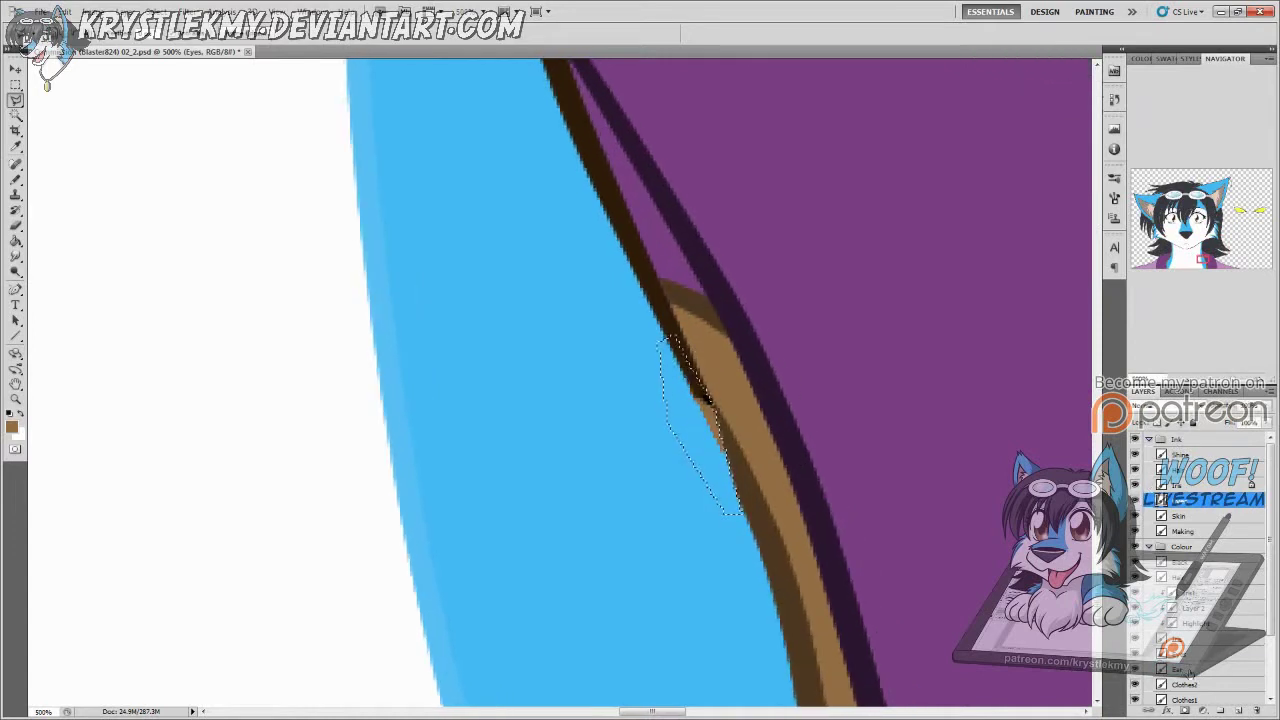
pyautogui.click(1200, 638)
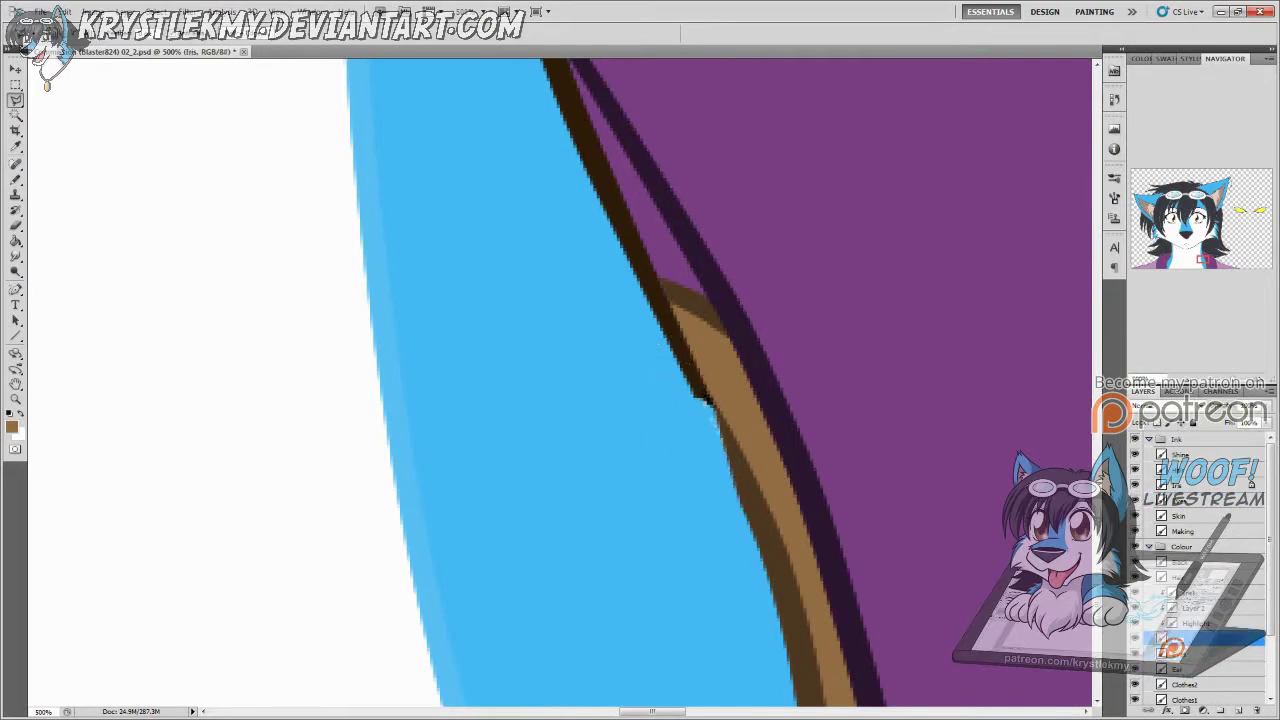
# Step: On the Skin ink layer, paint black over the gap in the neck outline beside the cord on the character's left
pyautogui.press('d')
pyautogui.keyDown('ctrl'); pyautogui.keyDown('alt'); pyautogui.rightClick(706, 405); pyautogui.keyUp('alt'); pyautogui.keyUp('ctrl')
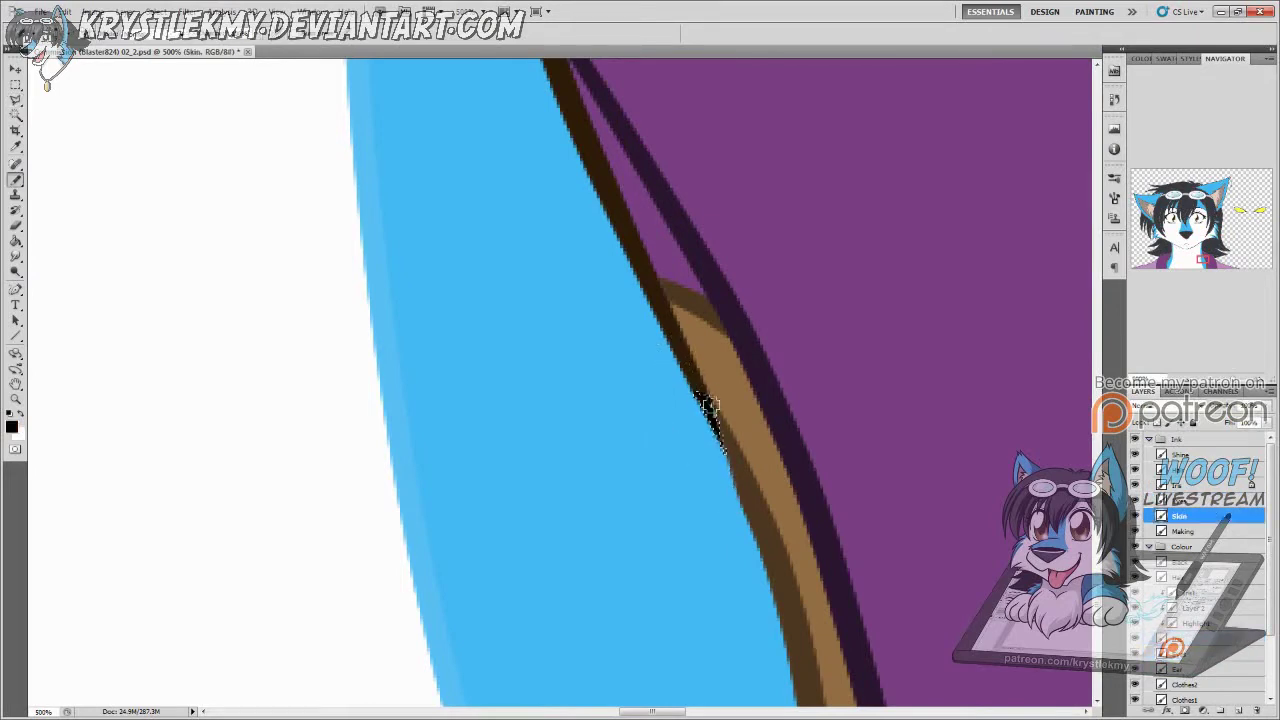
pyautogui.press('b')
pyautogui.hotkey('ctrl', '-')
pyautogui.hotkey('ctrl', '-')
pyautogui.hotkey('ctrl', '-')
pyautogui.hotkey('ctrl', '-')
pyautogui.hotkey('ctrl', '-')
pyautogui.hotkey('ctrl', '-')
pyautogui.hotkey('ctrl', '-')
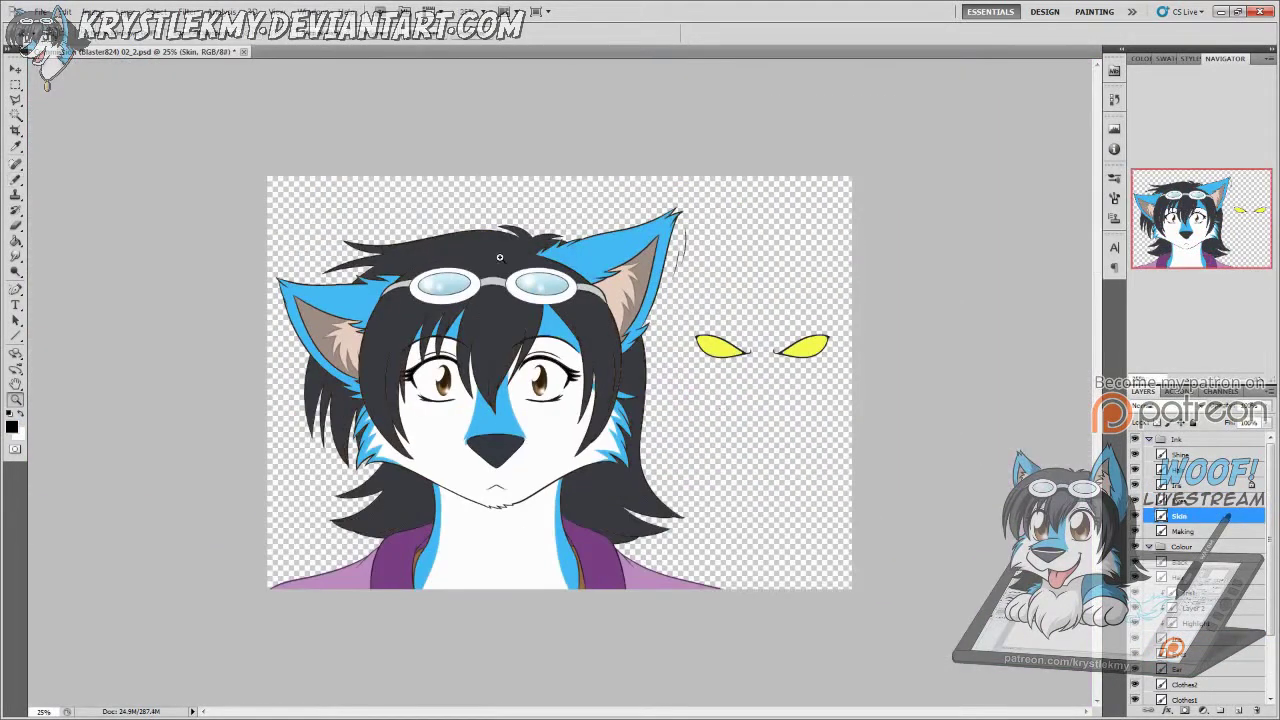
# Step: On the Hair ink layer, fill the brown outlines of the fringe strands over the face with black
pyautogui.keyDown('ctrl'); pyautogui.click(461, 287); pyautogui.keyUp('ctrl')
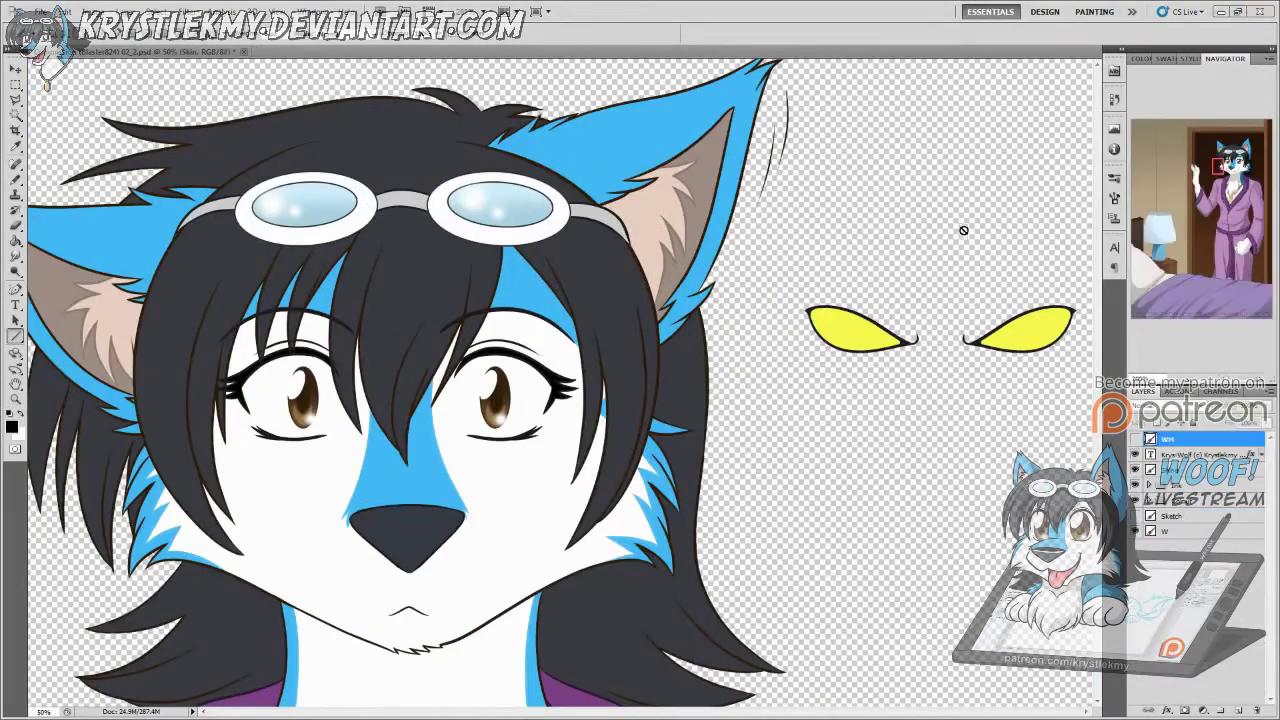
pyautogui.hotkey('ctrl', '+')
pyautogui.hotkey('ctrl', '+')
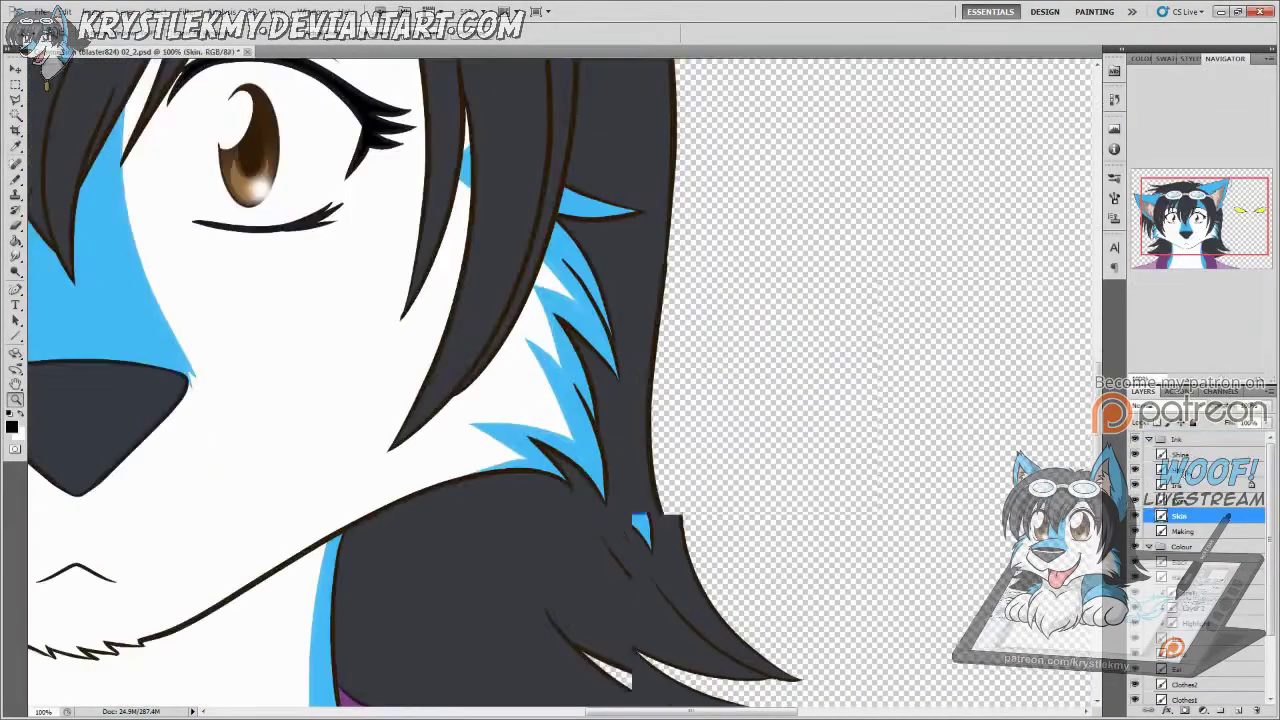
pyautogui.scroll(2, 705, 663)
pyautogui.scroll(-5, 666, 514)
pyautogui.scroll(9, 666, 457)
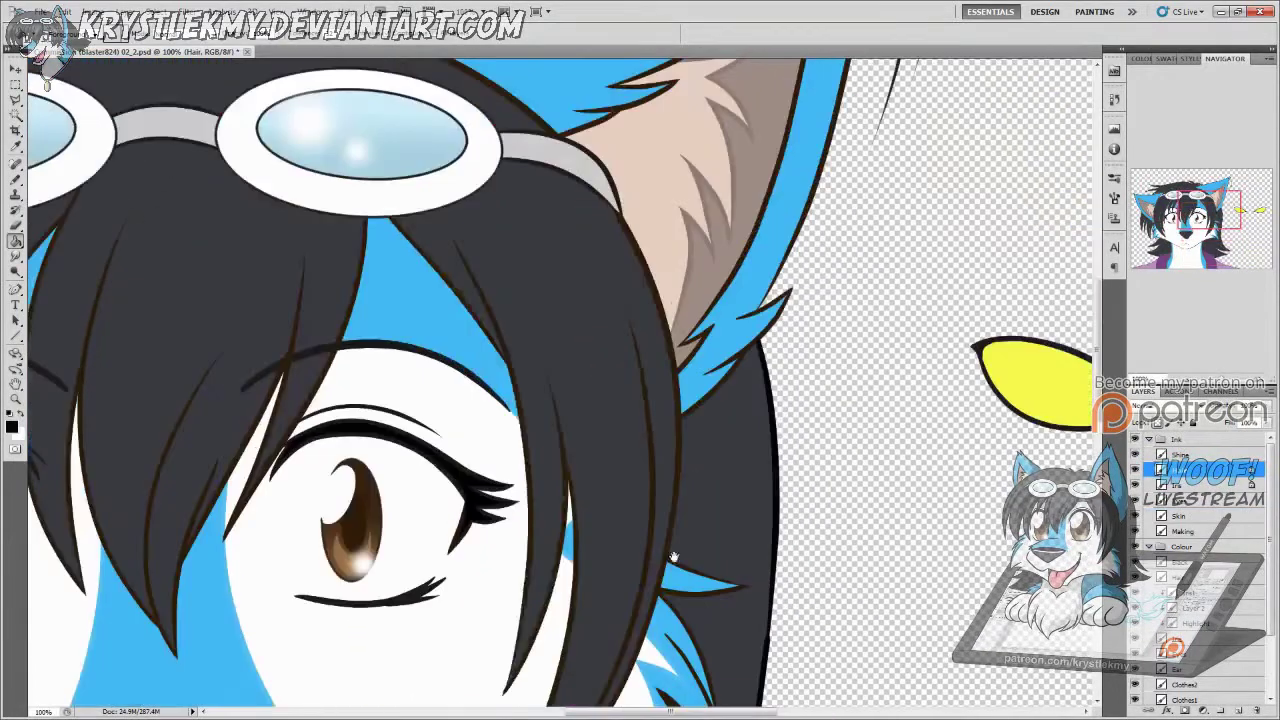
pyautogui.press('g')
pyautogui.moveTo(106, 420); pyautogui.dragTo(676, 567)
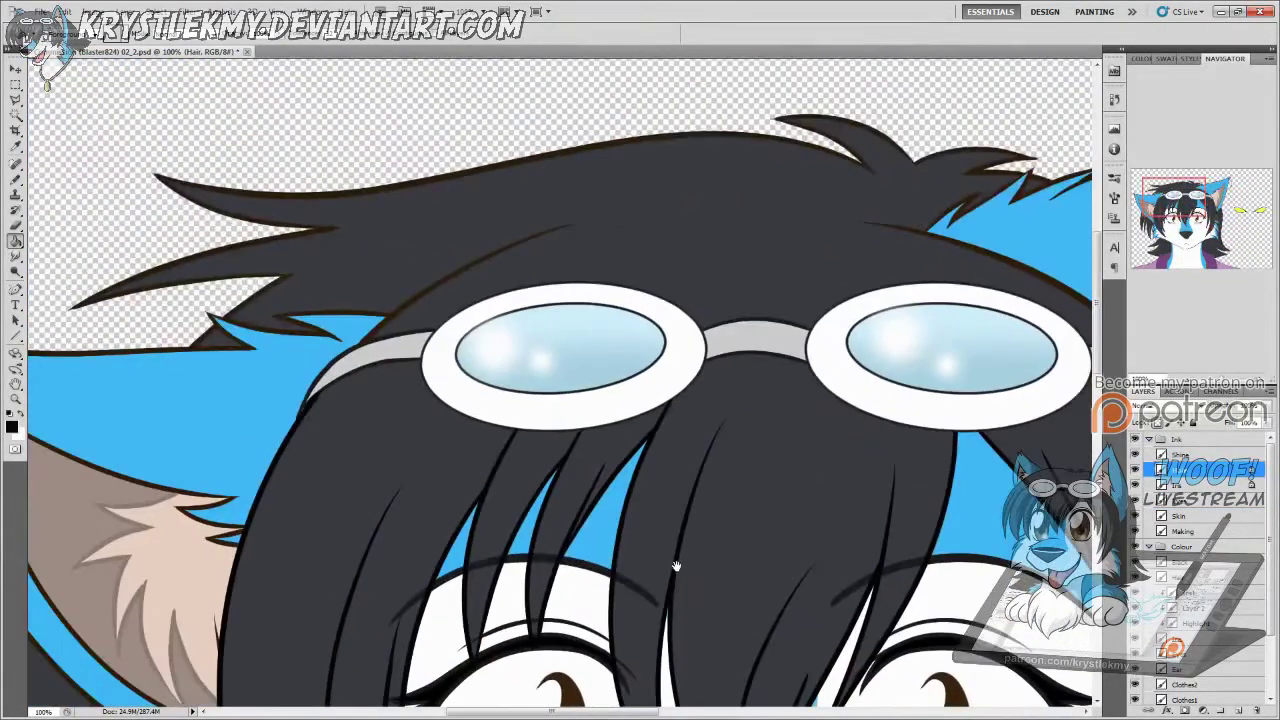
# Step: Fill the remaining brown hair outlines on the crown, sides and back with black on the Hair ink layer
pyautogui.scroll(3, 329, 394)
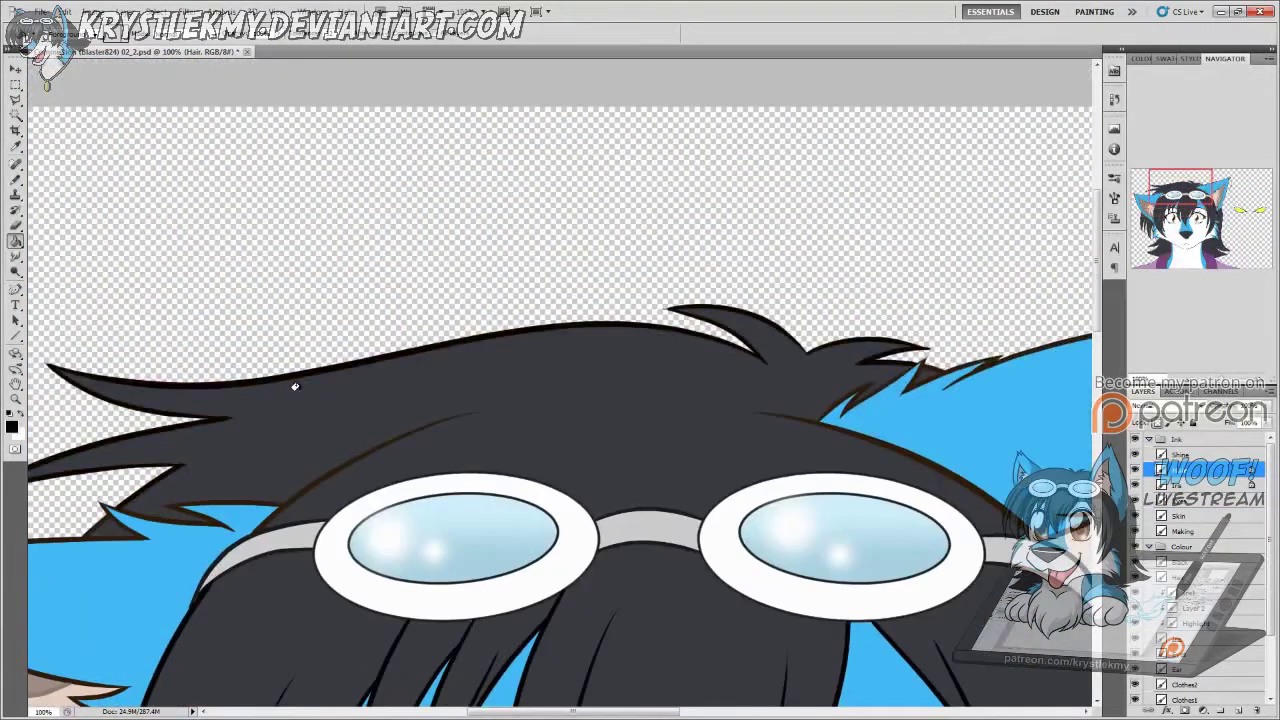
pyautogui.hscroll(5, 297, 380)
pyautogui.scroll(1, 297, 380)
pyautogui.scroll(-8, 566, 465)
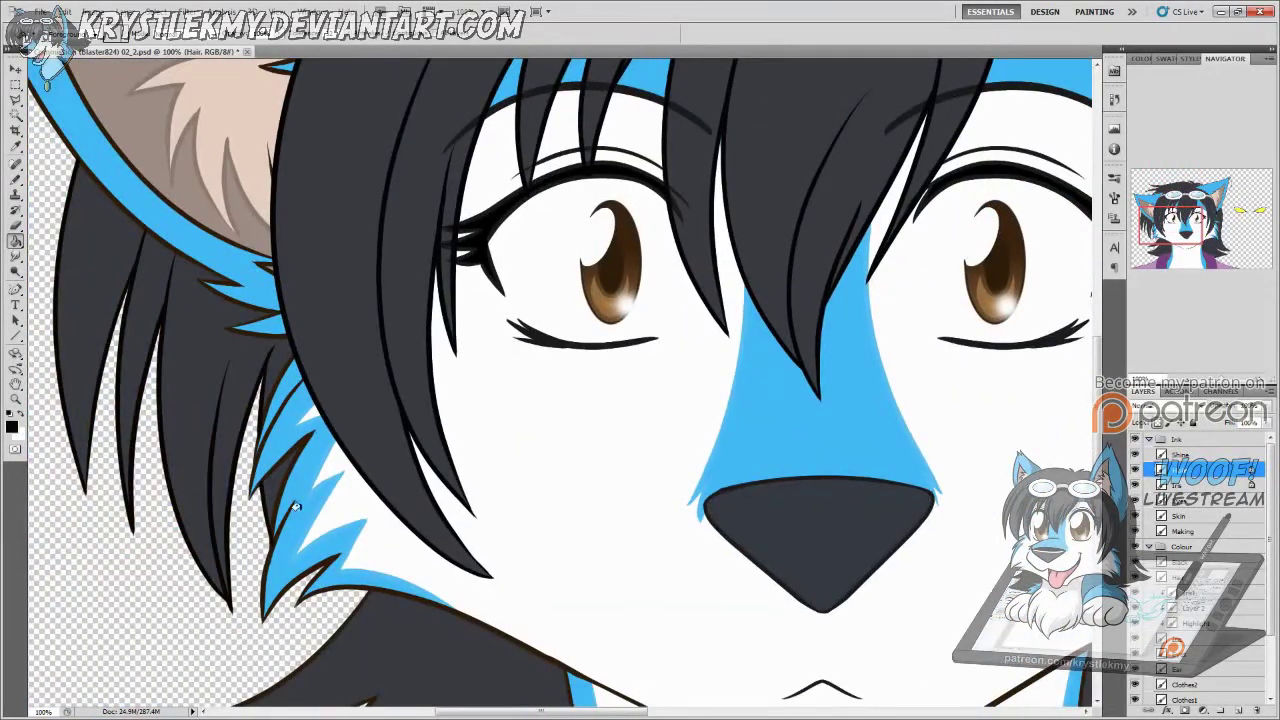
pyautogui.scroll(-1, 412, 447)
pyautogui.scroll(-2, 411, 446)
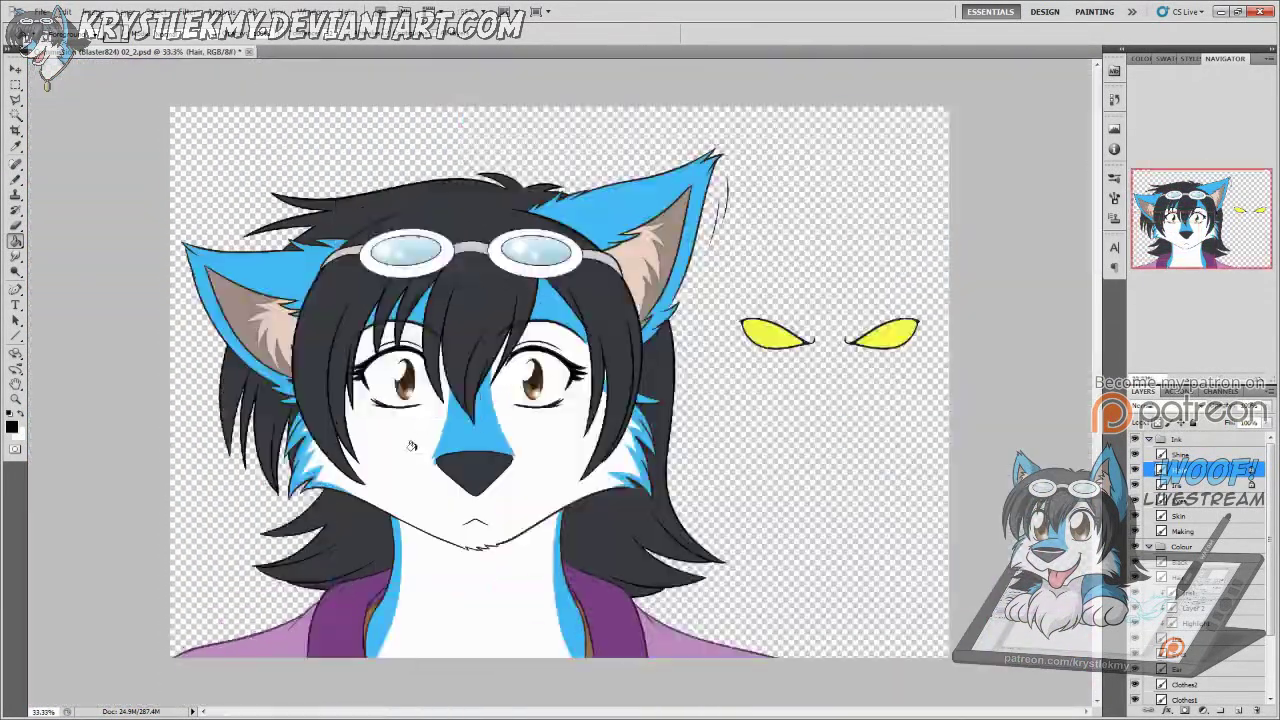
# Step: On the Eyes ink layer, recolour the nose outline a very dark grey
pyautogui.scroll(1, 478, 473)
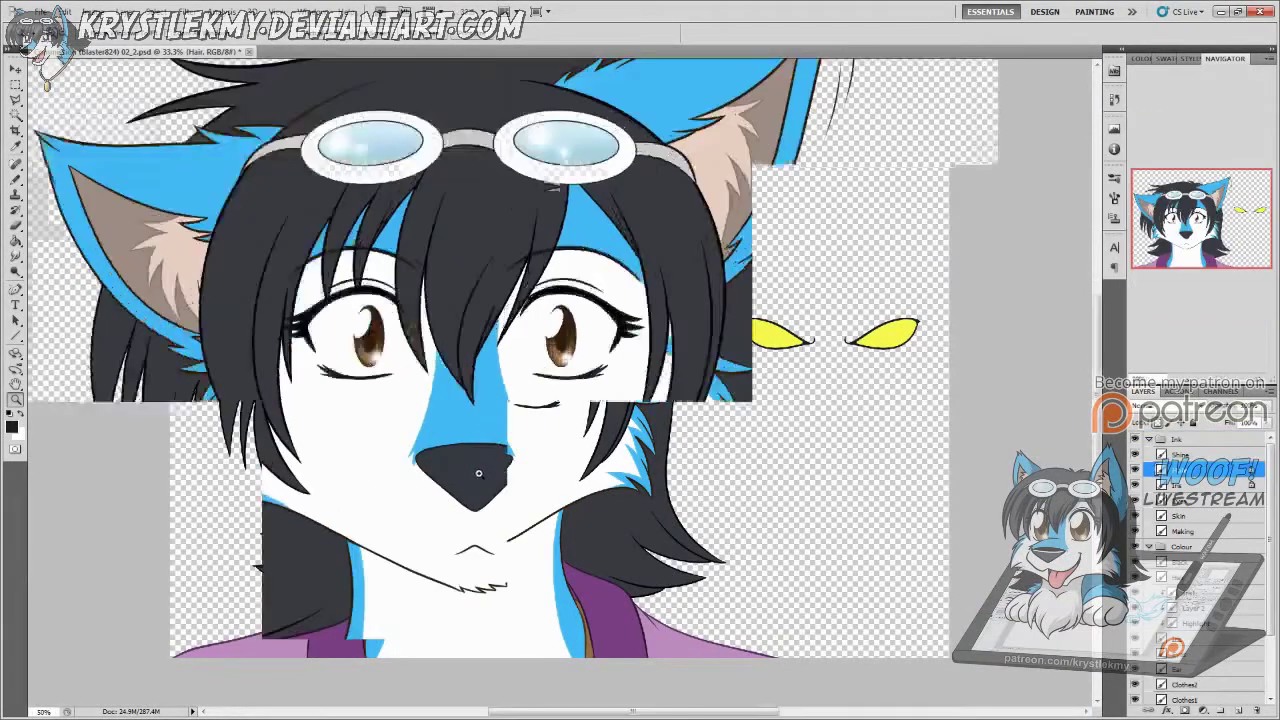
pyautogui.scroll(2, 478, 473)
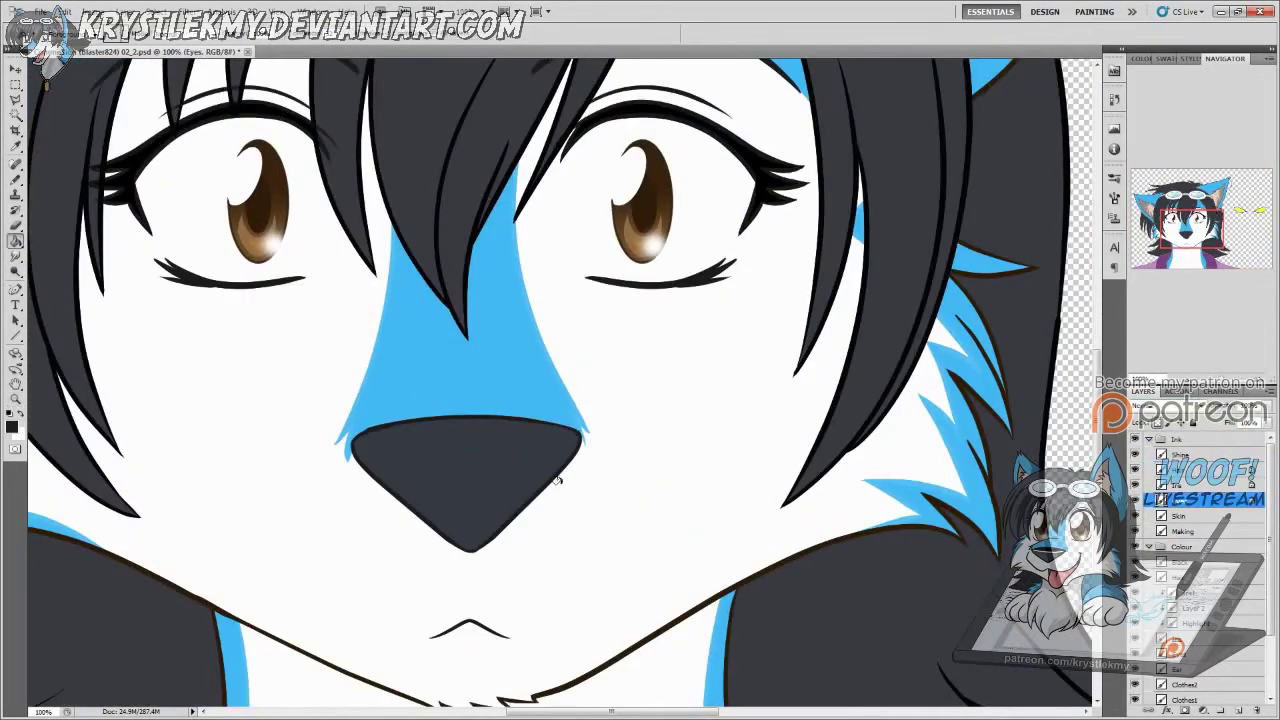
pyautogui.scroll(-2, 558, 466)
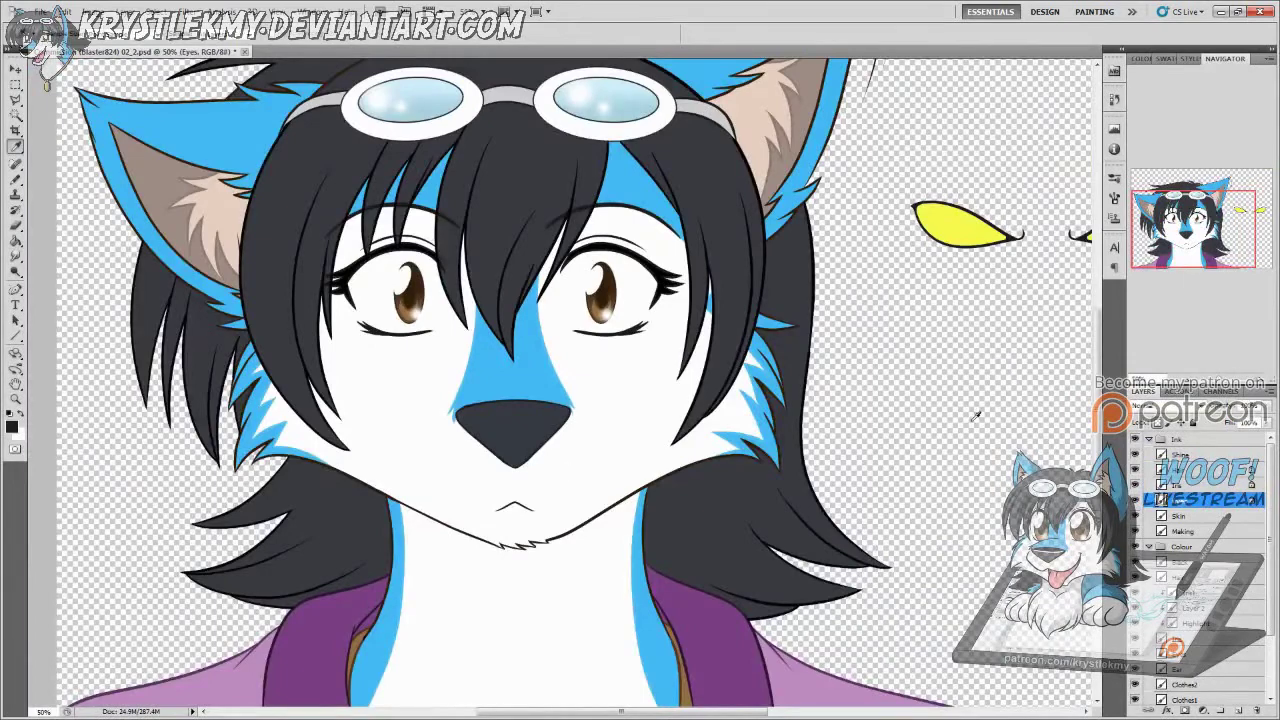
# Step: Recolour the small mouth line medium grey on the Eyes ink layer
pyautogui.scroll(2, 509, 527)
pyautogui.hotkey('alt', '[')
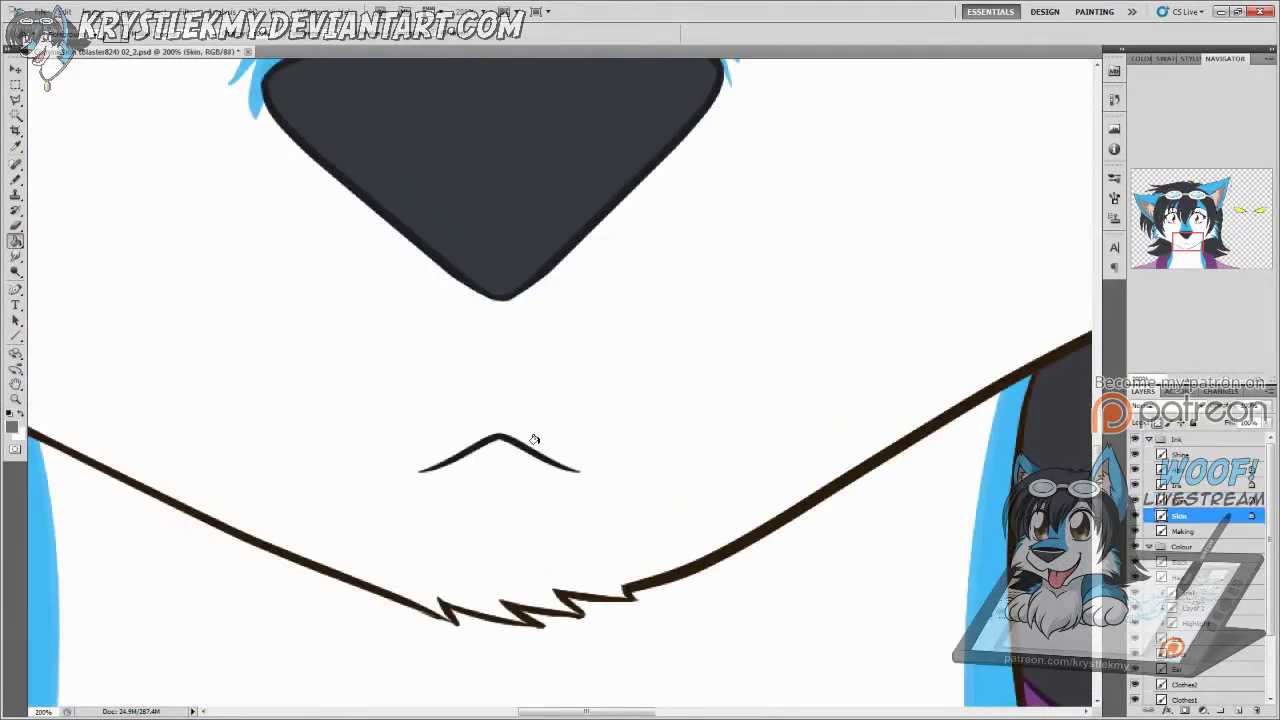
pyautogui.hotkey('alt', ']')
pyautogui.scroll(-2, 251, 369)
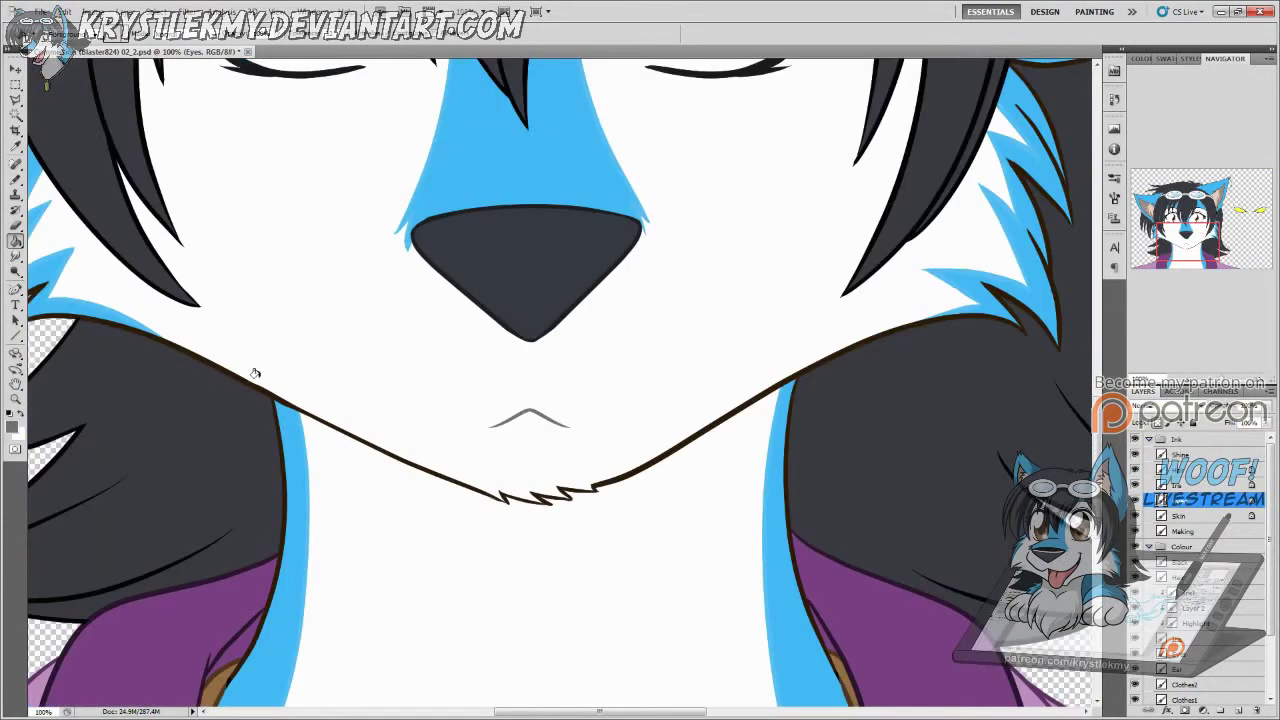
# Step: Lasso the jaw and chin outline between the two blue cheek tufts and fill it medium grey on the Skin ink layer
pyautogui.scroll(2, 392, 476)
pyautogui.press('l')
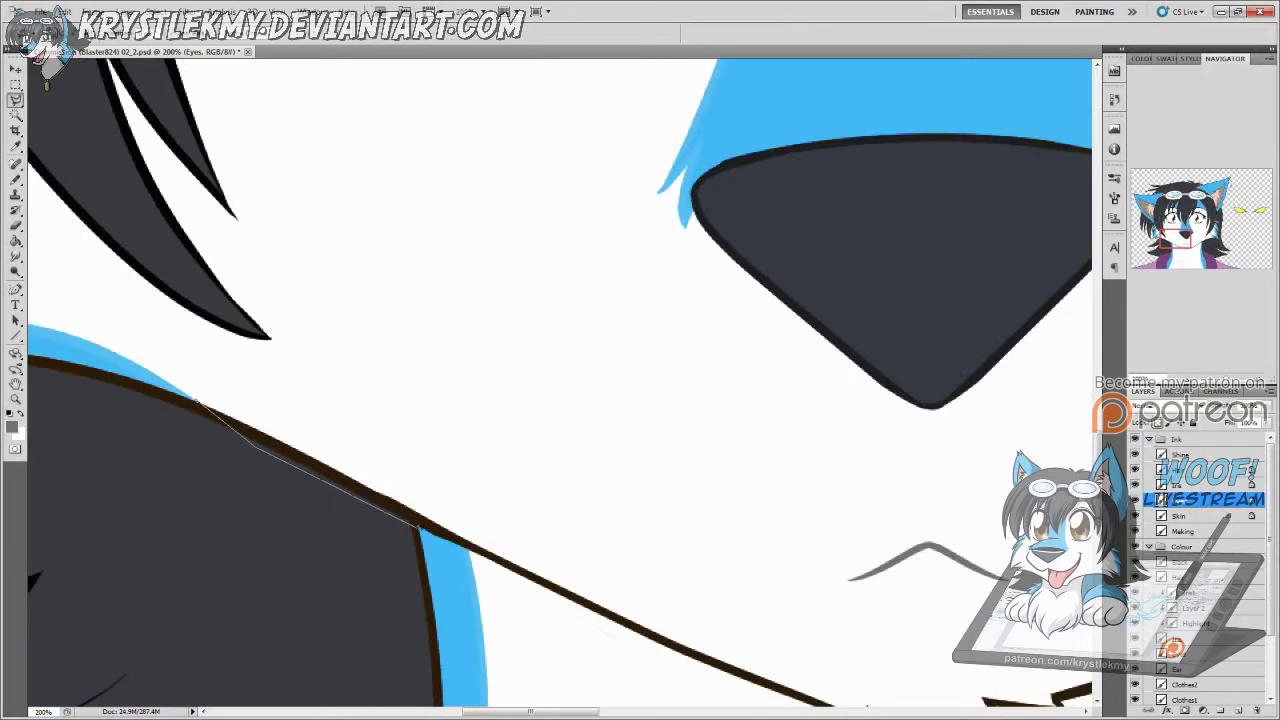
pyautogui.moveTo(522, 414)
pyautogui.mouseDown()
pyautogui.moveTo(420, 409)
pyautogui.moveTo(663, 606)
pyautogui.moveTo(529, 526)
pyautogui.mouseUp()
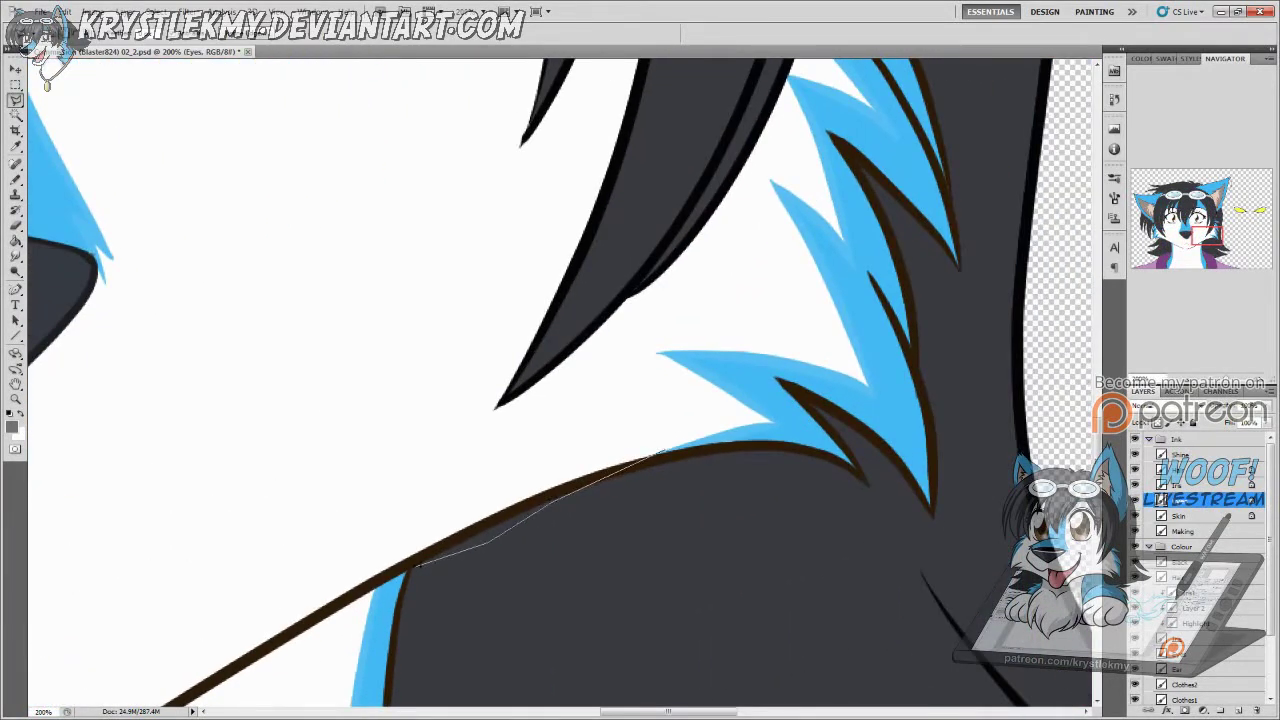
pyautogui.click(238, 612)
pyautogui.moveTo(543, 449); pyautogui.dragTo(973, 114)
pyautogui.click(497, 372)
pyautogui.click(320, 410)
pyautogui.click(160, 357)
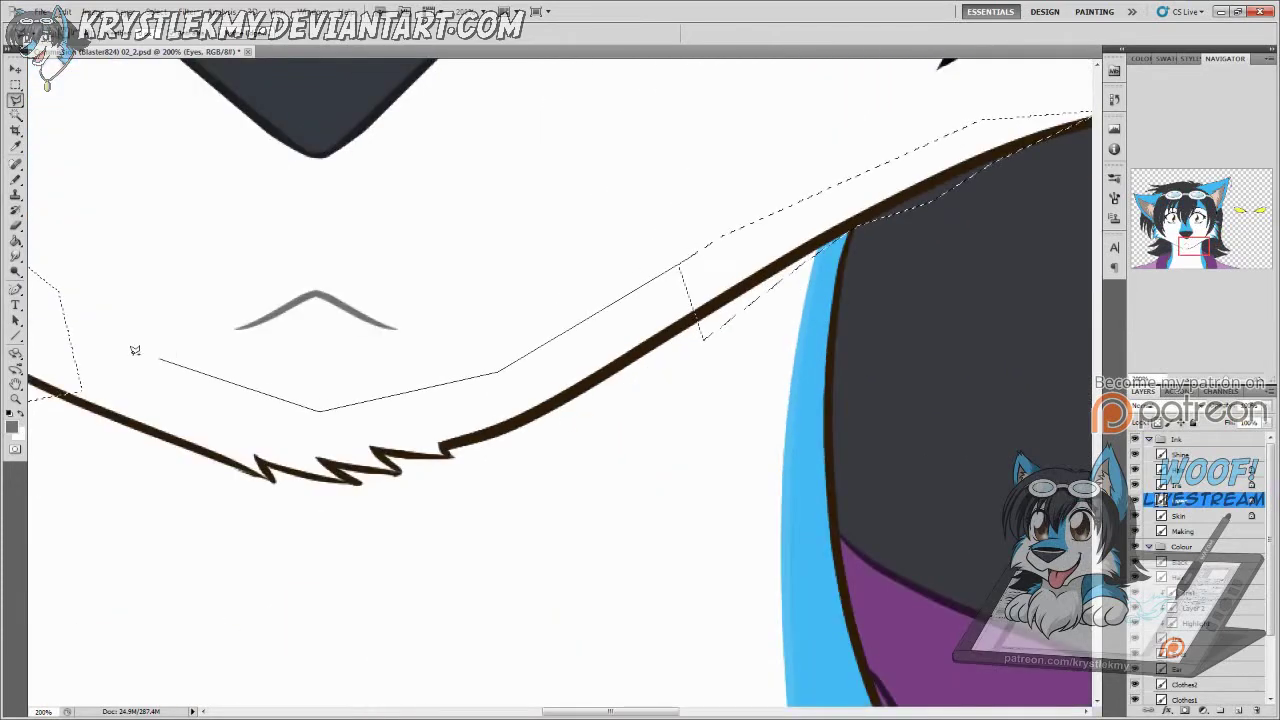
pyautogui.click(48, 340)
pyautogui.click(135, 495)
pyautogui.click(540, 494)
pyautogui.click(732, 270)
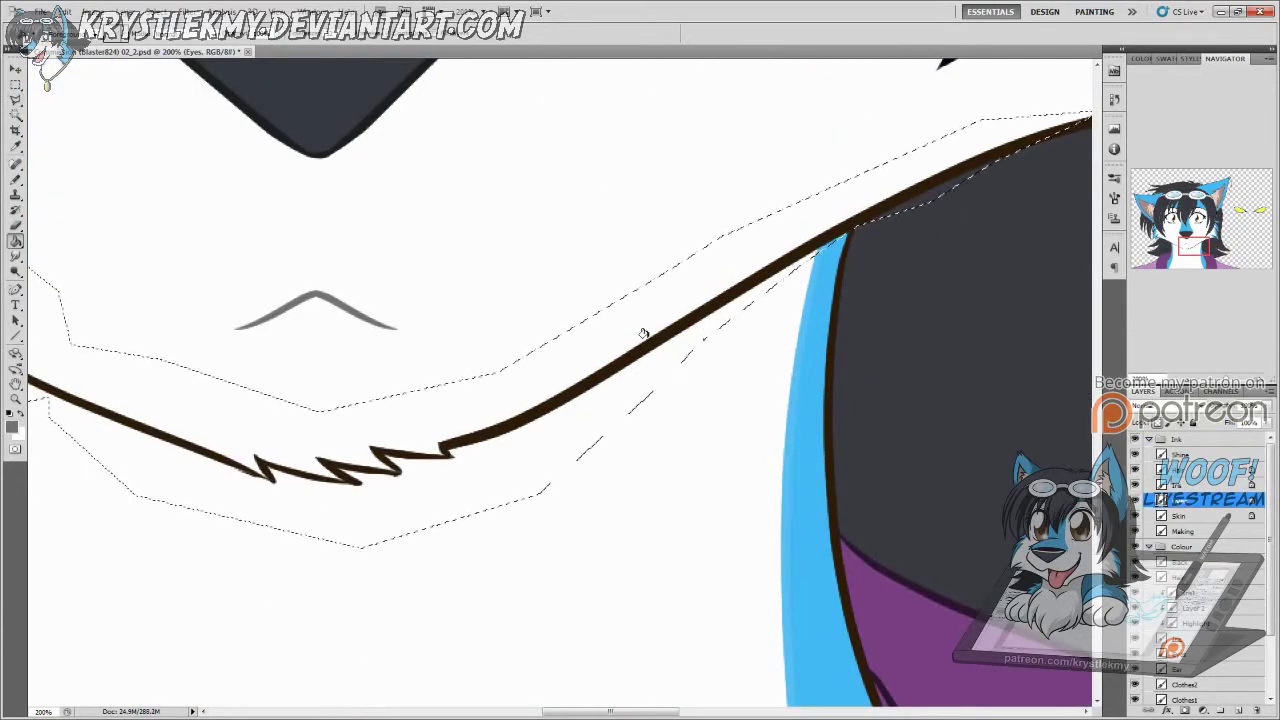
pyautogui.hotkey('alt', '[')
pyautogui.press('g')
pyautogui.scroll(-2, 635, 350)
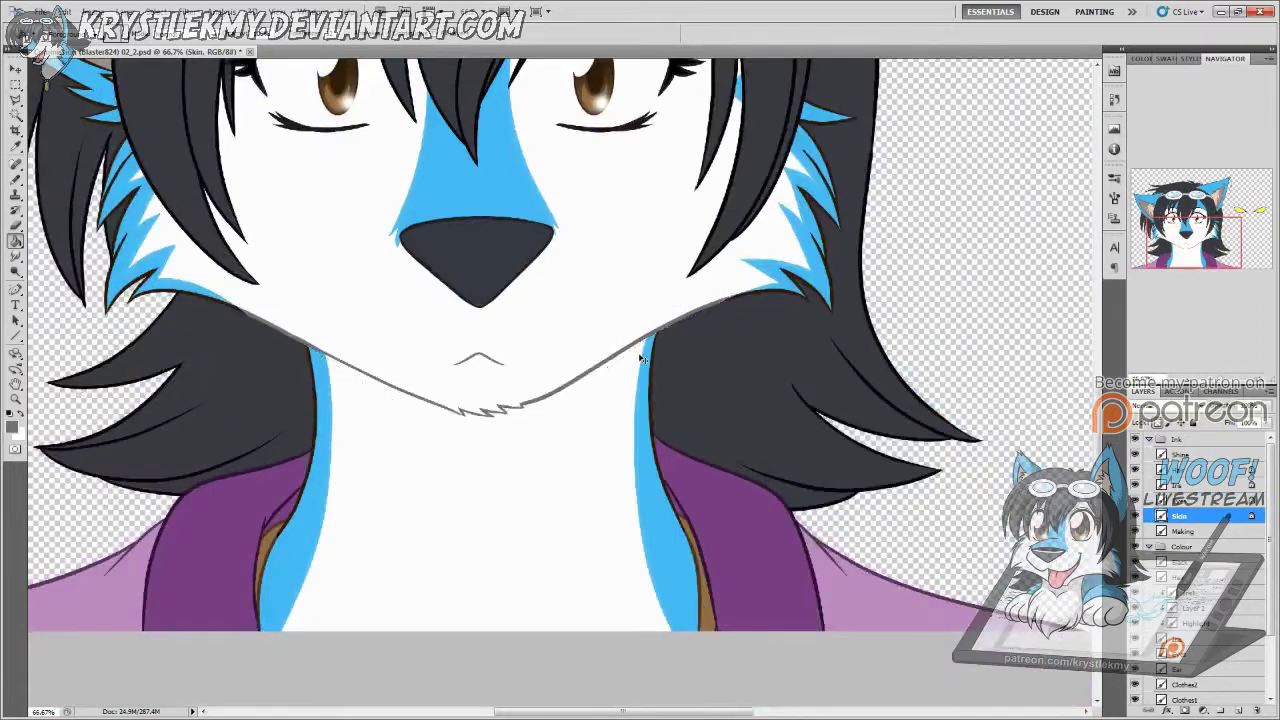
# Step: On the Skin ink layer, lasso the cheek fur outline on the character's left and fill it dark blue
pyautogui.moveTo(635, 350); pyautogui.dragTo(717, 357)
pyautogui.press('z')
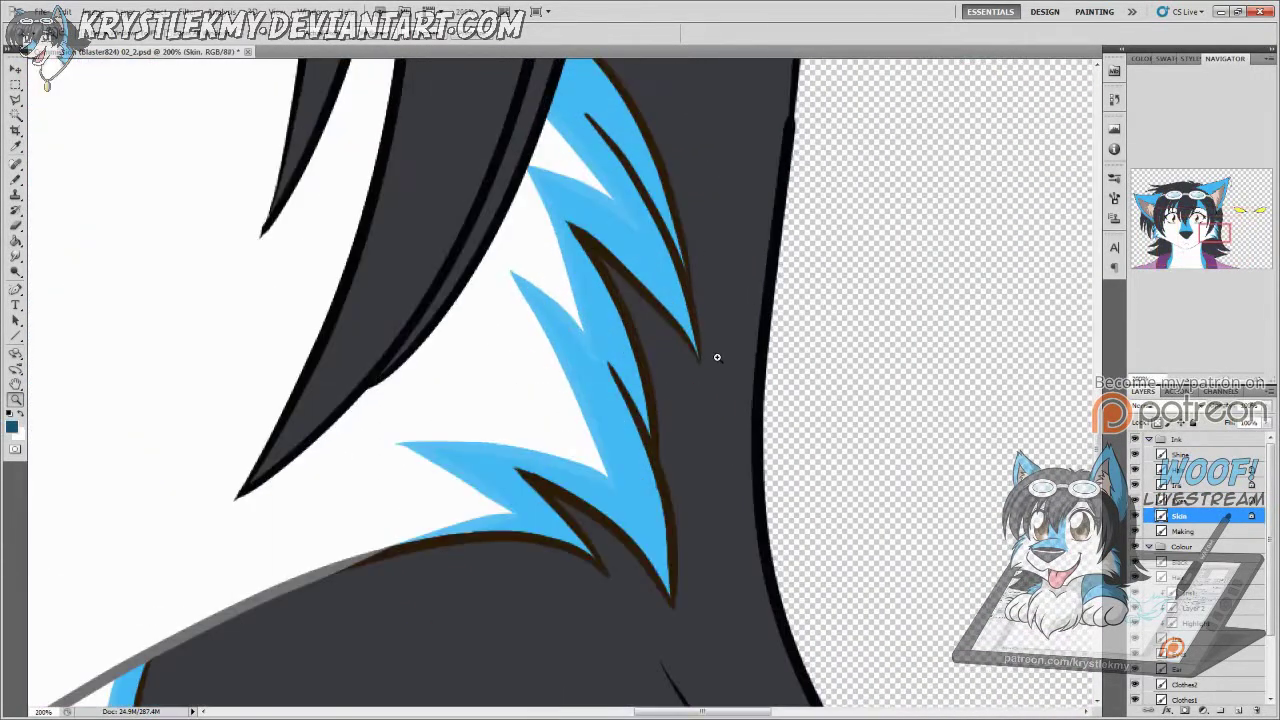
pyautogui.press('l')
pyautogui.moveTo(740, 160)
pyautogui.mouseDown()
pyautogui.moveTo(682, 143)
pyautogui.moveTo(368, 470)
pyautogui.moveTo(400, 537)
pyautogui.moveTo(385, 690)
pyautogui.moveTo(340, 700)
pyautogui.mouseUp()
# Step: Lasso the neck outline on the character's right, fill it dark blue and brush over the leftover black spot beside the cord
pyautogui.moveTo(725, 505); pyautogui.dragTo(398, 243)
pyautogui.moveTo(436, 612); pyautogui.dragTo(403, 622)
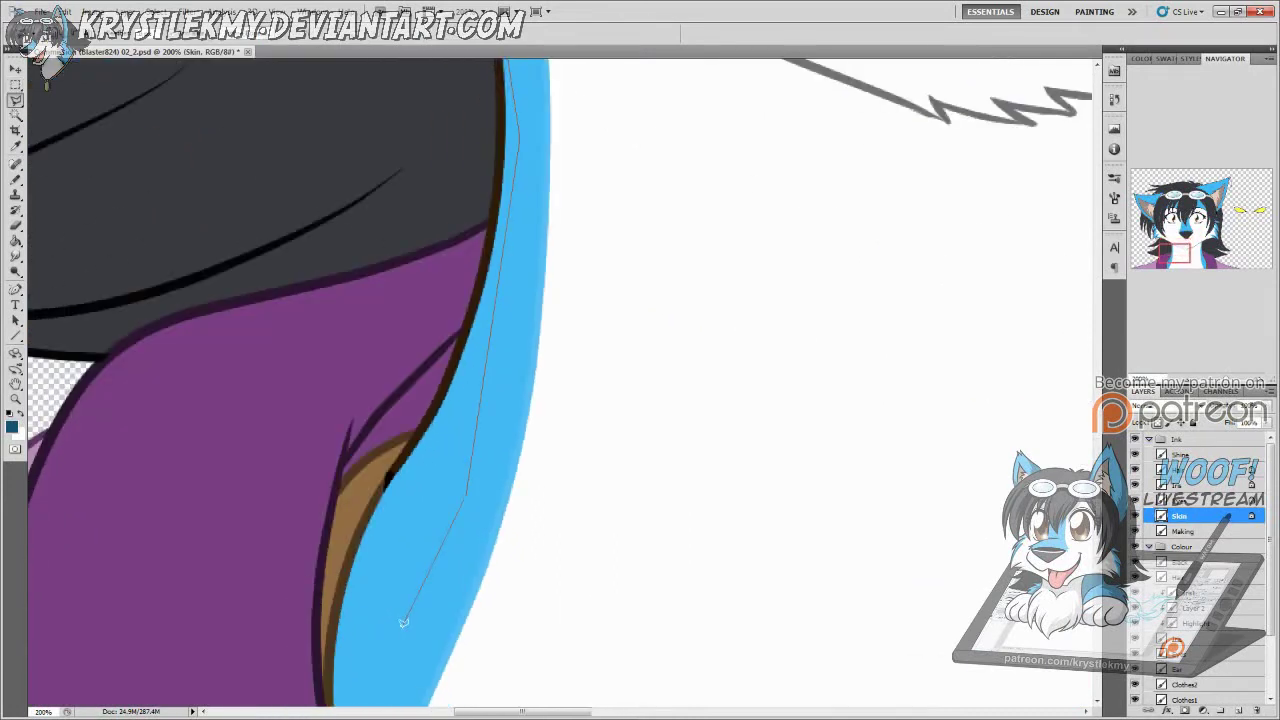
pyautogui.click(397, 406)
pyautogui.click(451, 343)
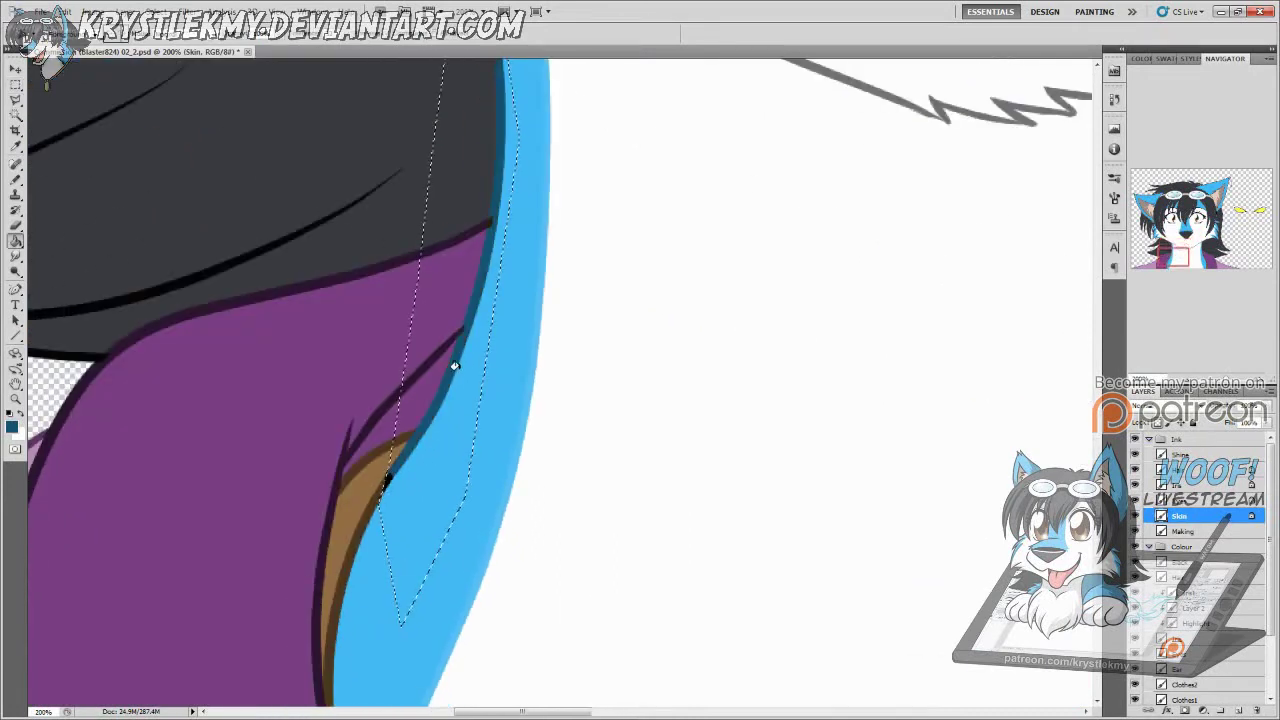
pyautogui.doubleClick(400, 457)
pyautogui.press('b')
pyautogui.moveTo(500, 70); pyautogui.dragTo(388, 475)
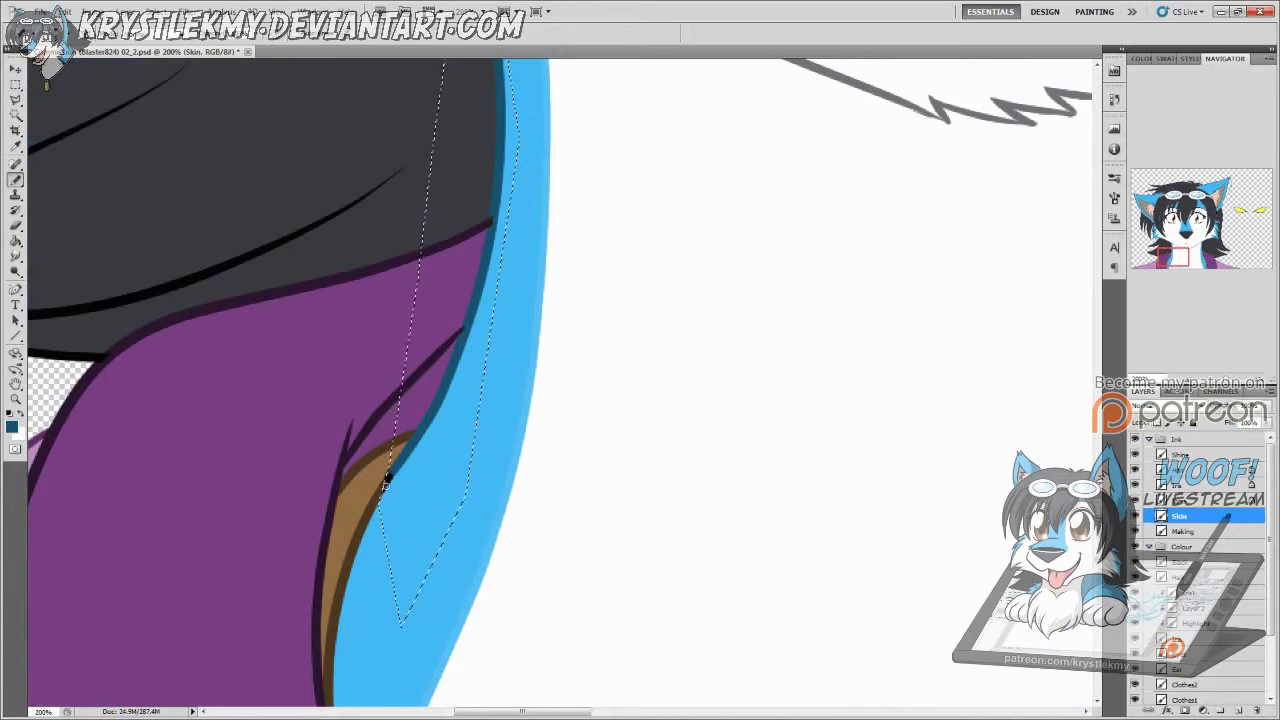
pyautogui.hotkey('ctrl', 'd')
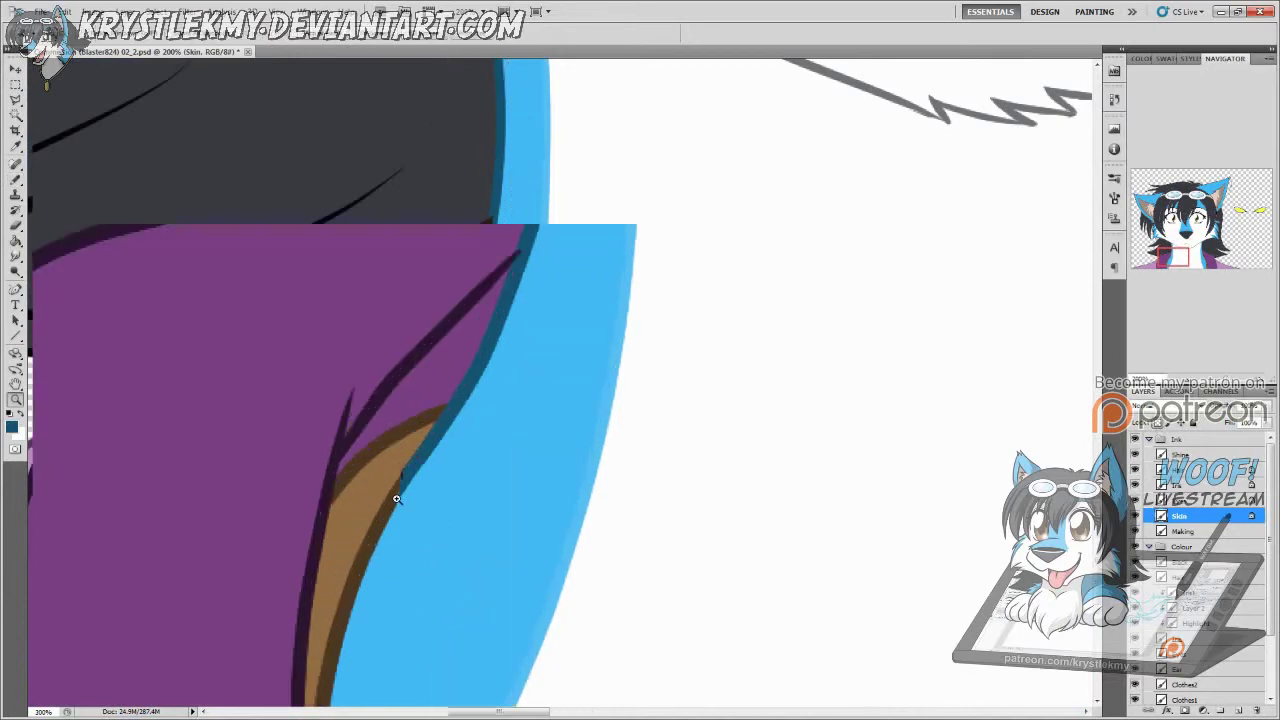
pyautogui.scroll(2, 405, 458)
pyautogui.scroll(-4, 424, 471)
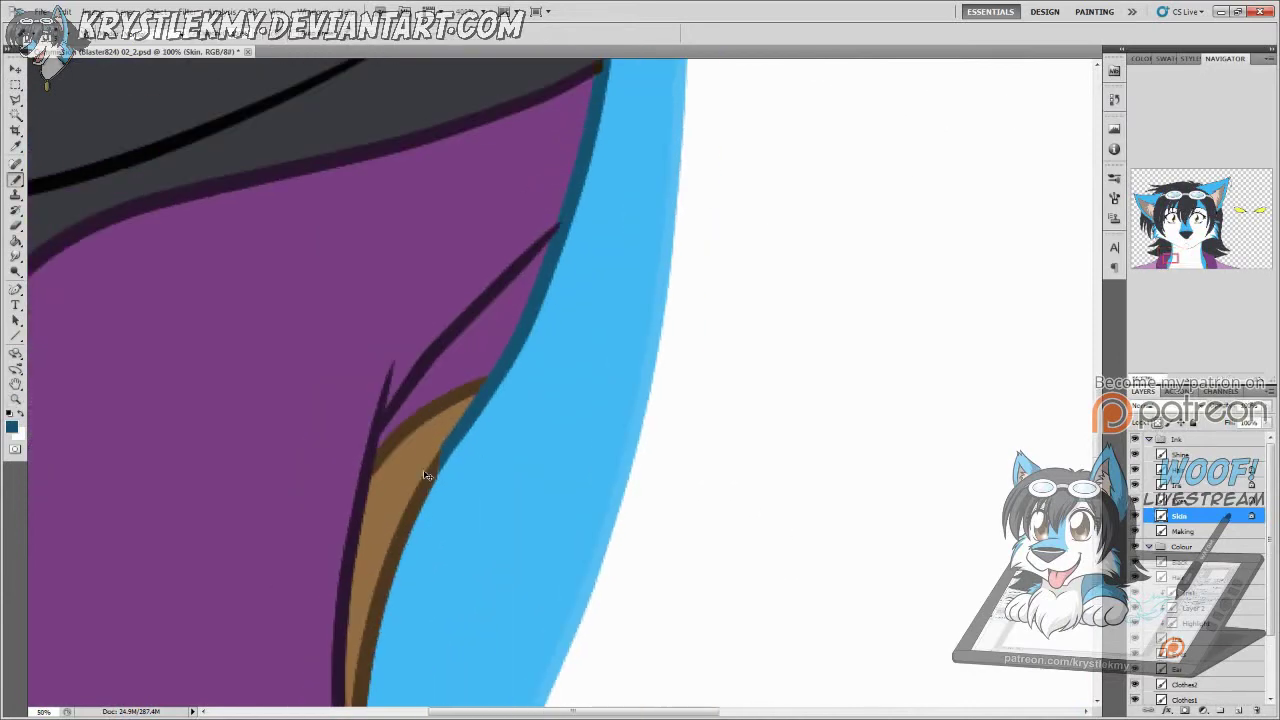
# Step: Lasso the neck outline on the character's left, from the jaw to the cord, and recolour it dark blue
pyautogui.scroll(2, 424, 471)
pyautogui.press('z')
pyautogui.scroll(1, 522, 477)
pyautogui.press('l')
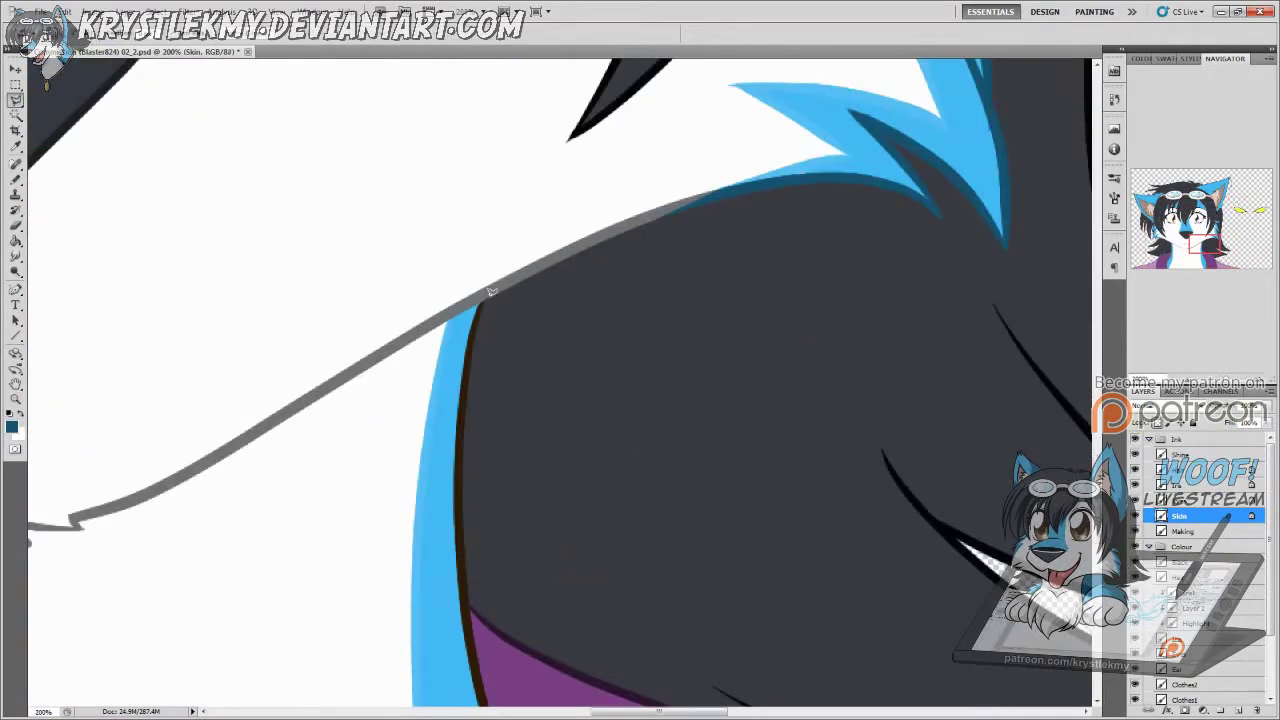
pyautogui.moveTo(456, 662); pyautogui.dragTo(521, 533)
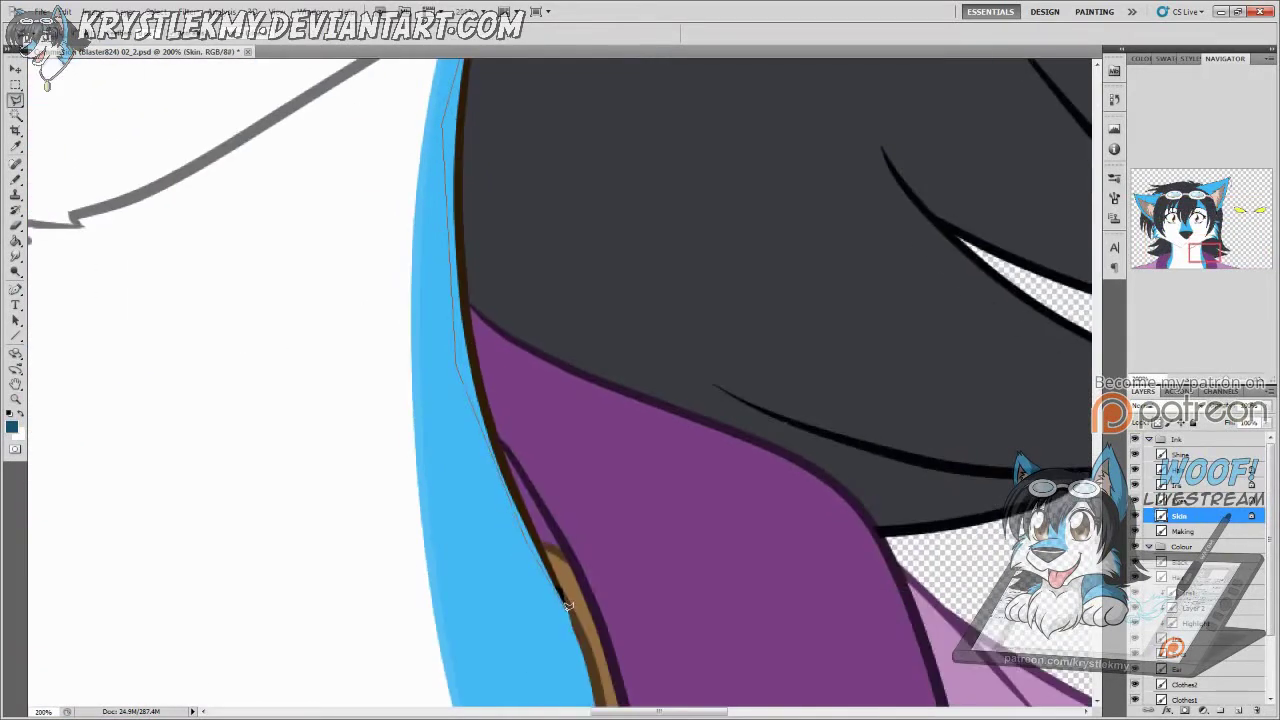
pyautogui.moveTo(527, 158); pyautogui.dragTo(508, 62)
pyautogui.press('b')
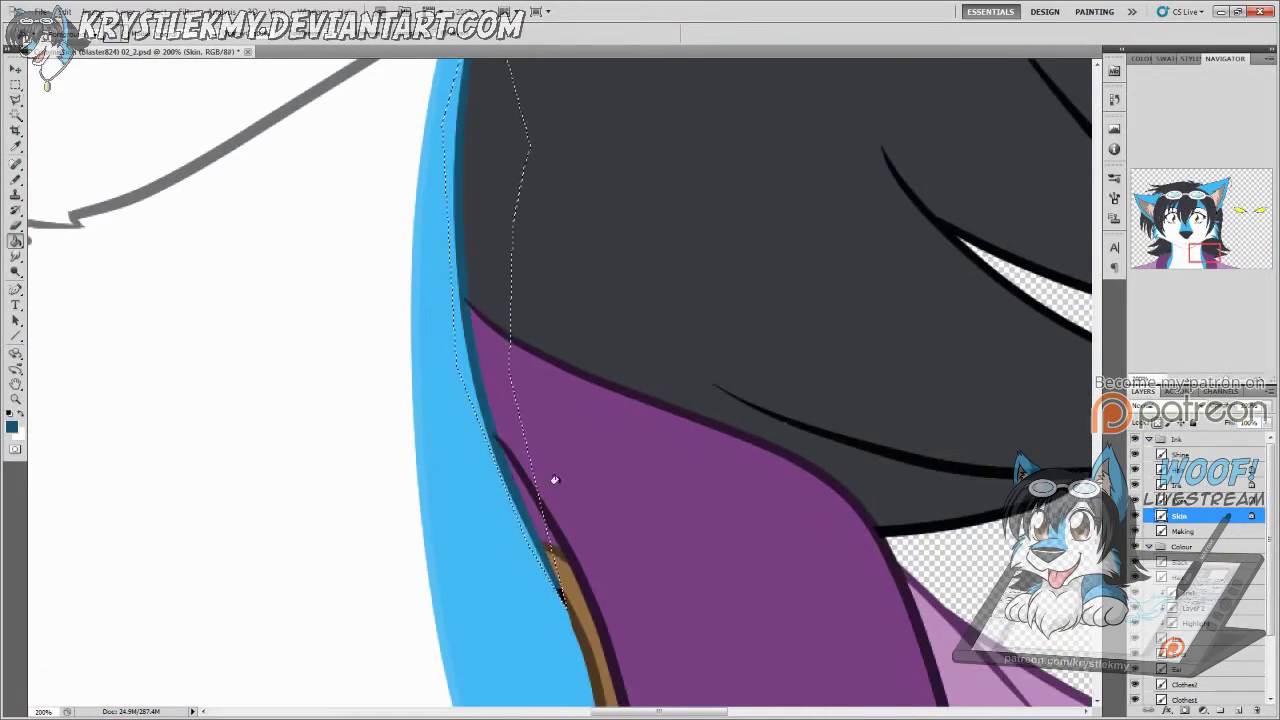
pyautogui.moveTo(574, 400); pyautogui.dragTo(594, 509)
pyautogui.press('z')
pyautogui.click(507, 594)
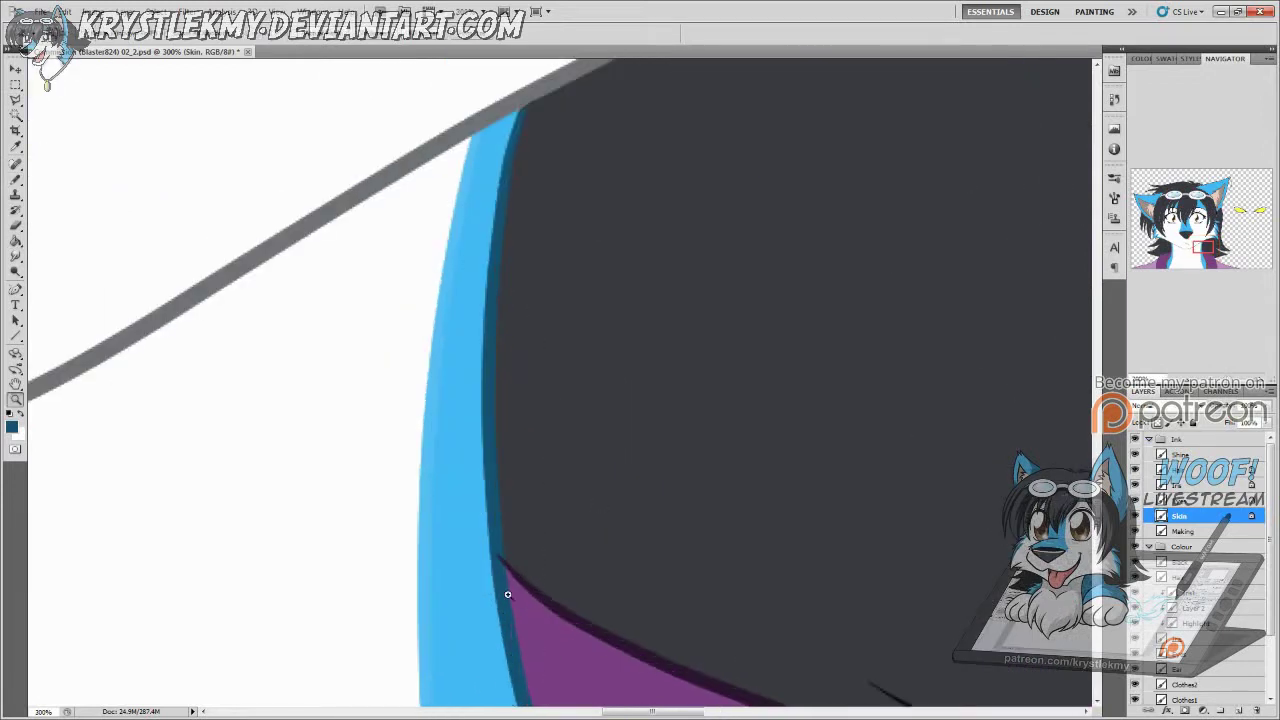
# Step: On the Iris ink layer, remove the robe collar line ends overlapping the blue neck outline on the character's left
pyautogui.hotkey('alt', ']')
pyautogui.hotkey('alt', ']')
pyautogui.press('b')
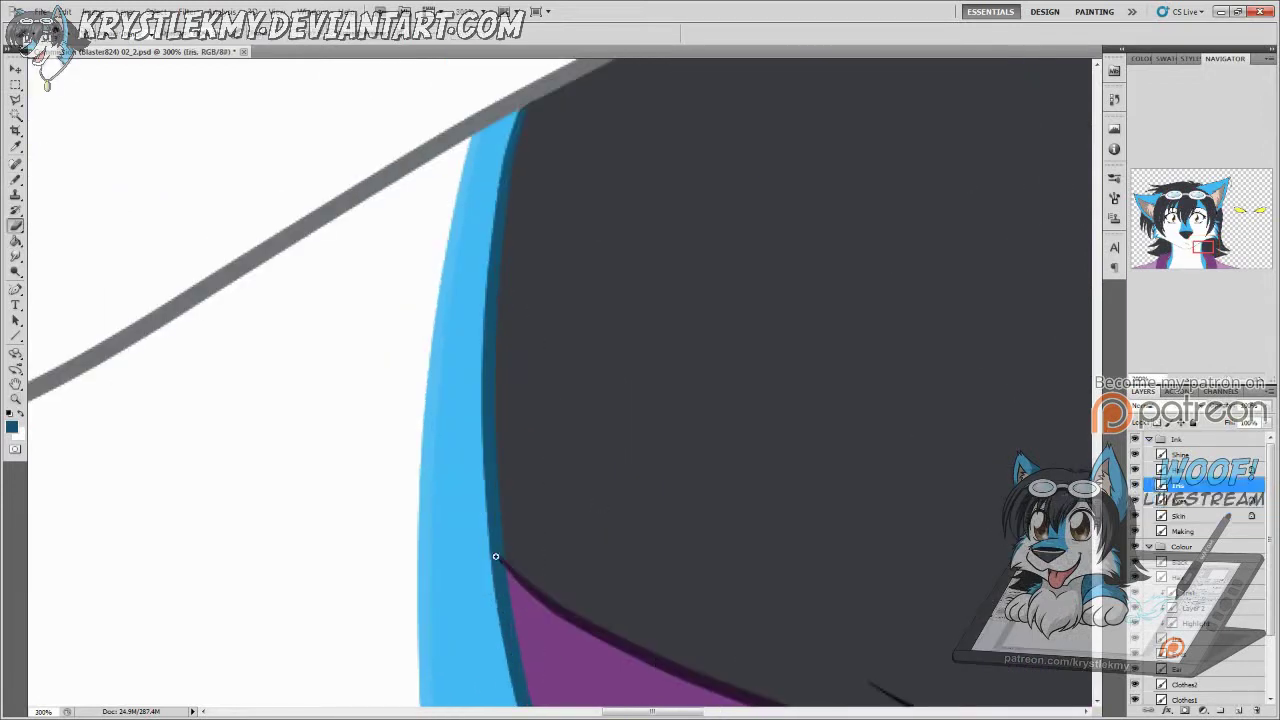
pyautogui.moveTo(558, 655); pyautogui.dragTo(524, 348)
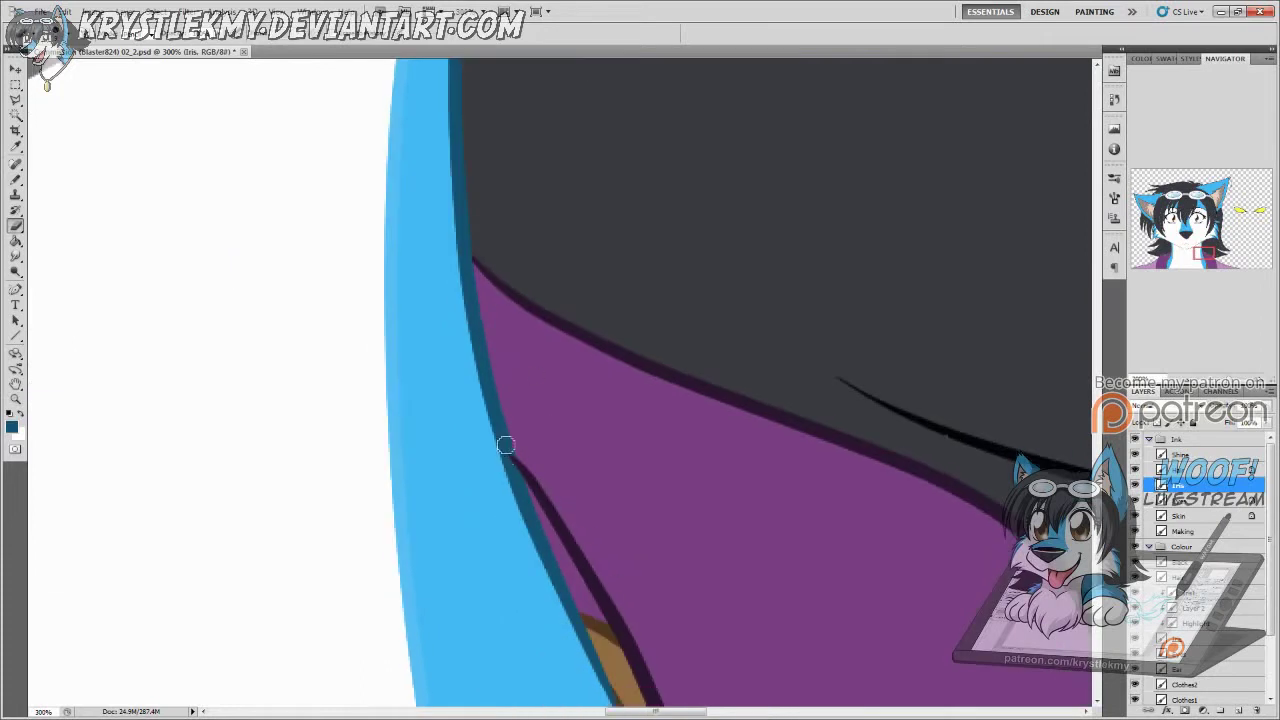
pyautogui.press('l')
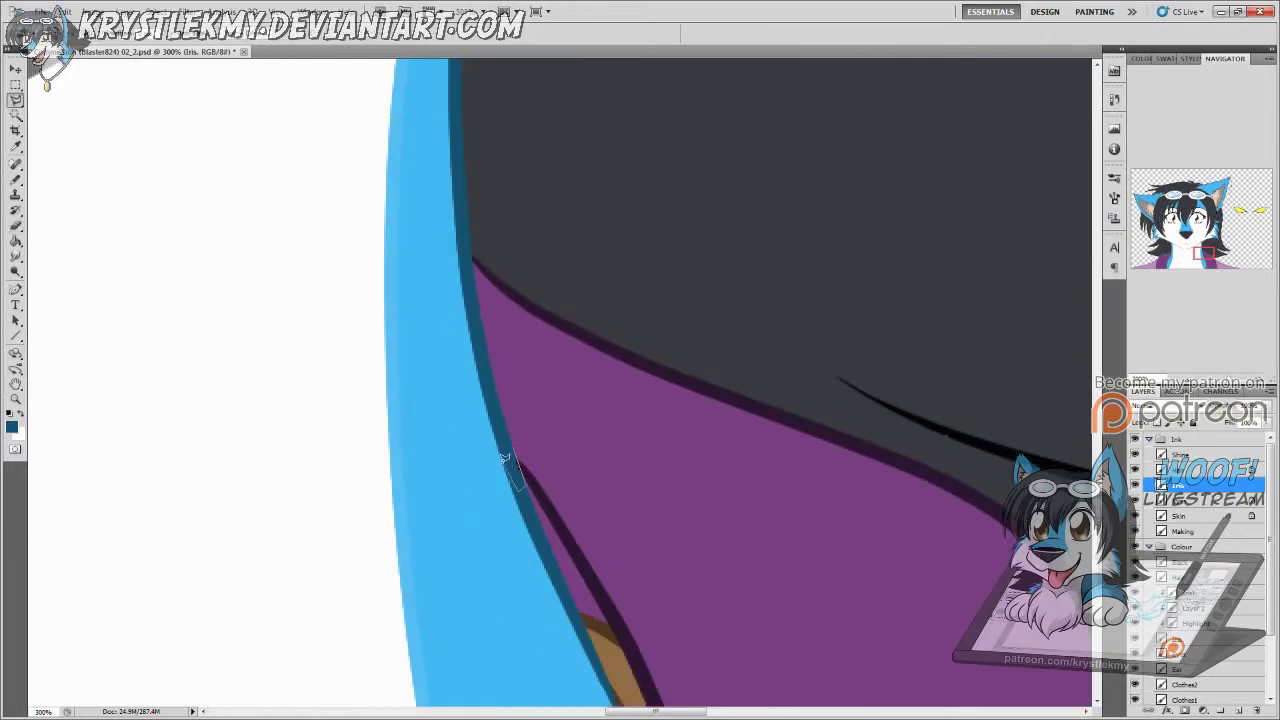
# Step: On the character's right, lasso the robe collar line ends overlapping the blue neck outline and delete them
pyautogui.moveTo(305, 601)
pyautogui.mouseDown()
pyautogui.moveTo(477, 523)
pyautogui.moveTo(552, 296)
pyautogui.mouseUp()
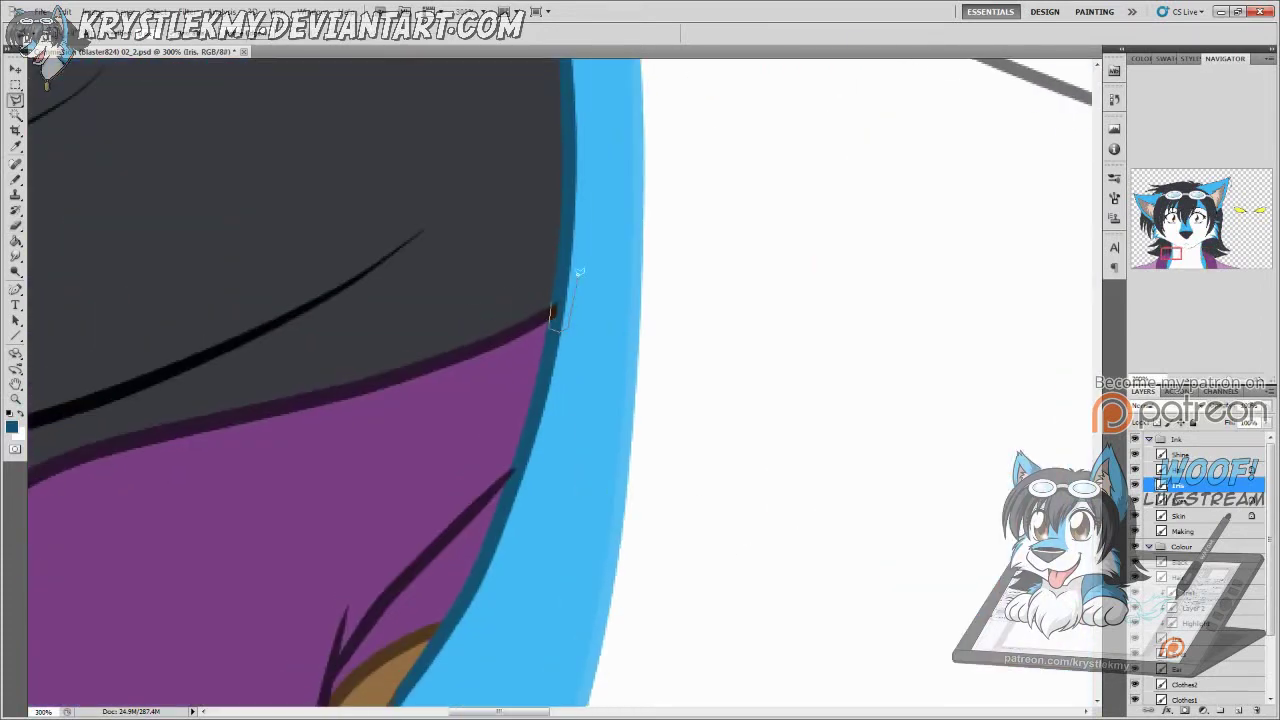
pyautogui.scroll(-6, 533, 502)
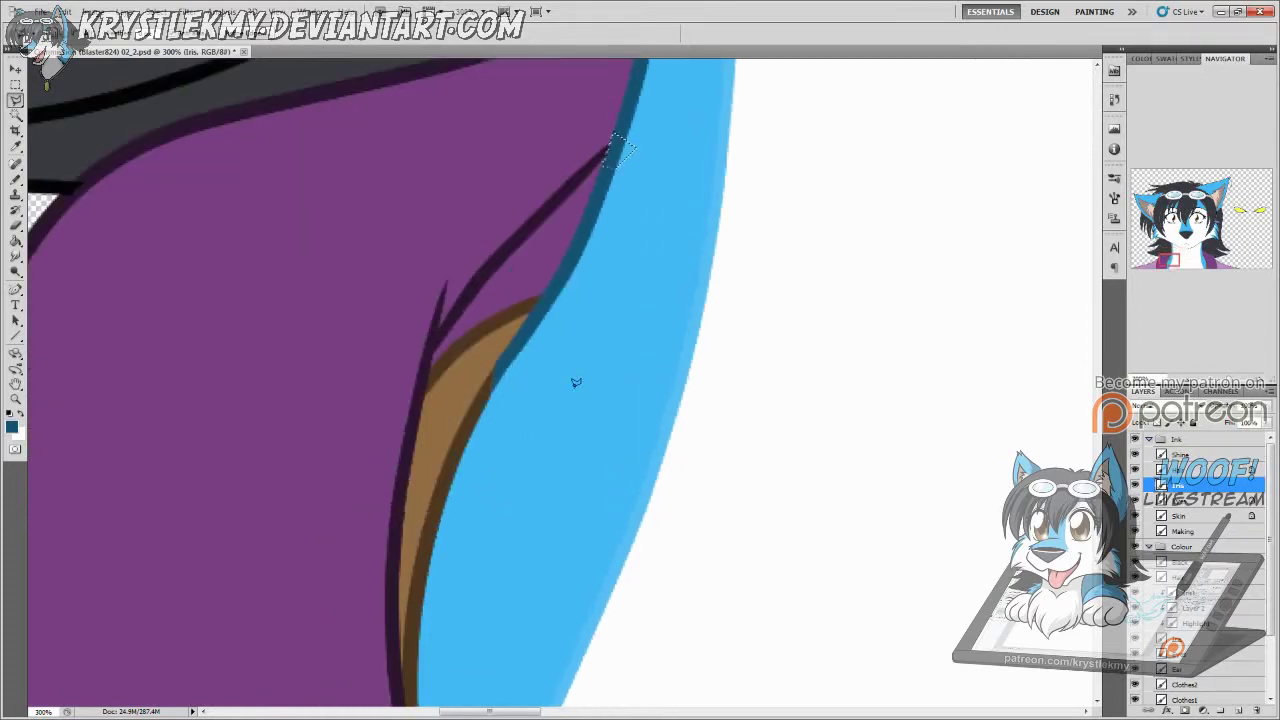
pyautogui.scroll(3, 571, 380)
# Step: On the Skin ink layer, lasso the cheek fur on the character's right and recolour its brown outline dark blue
pyautogui.scroll(5, 648, 482)
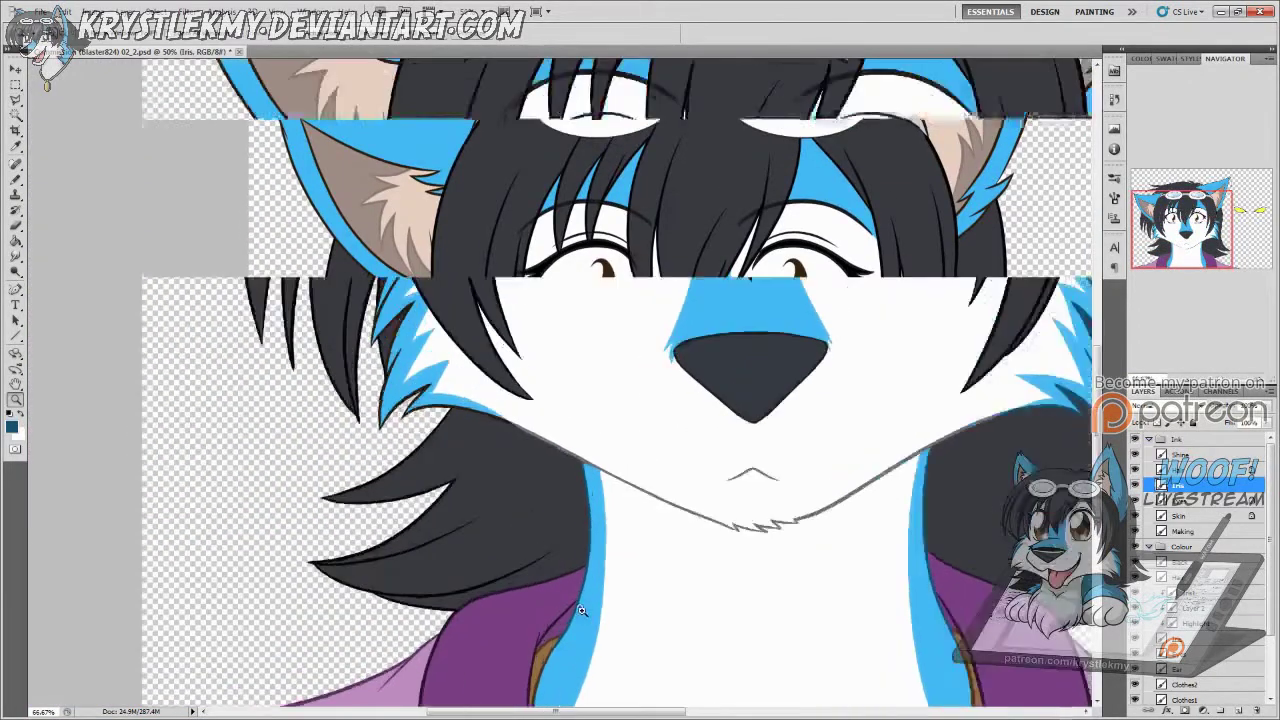
pyautogui.scroll(-2, 543, 391)
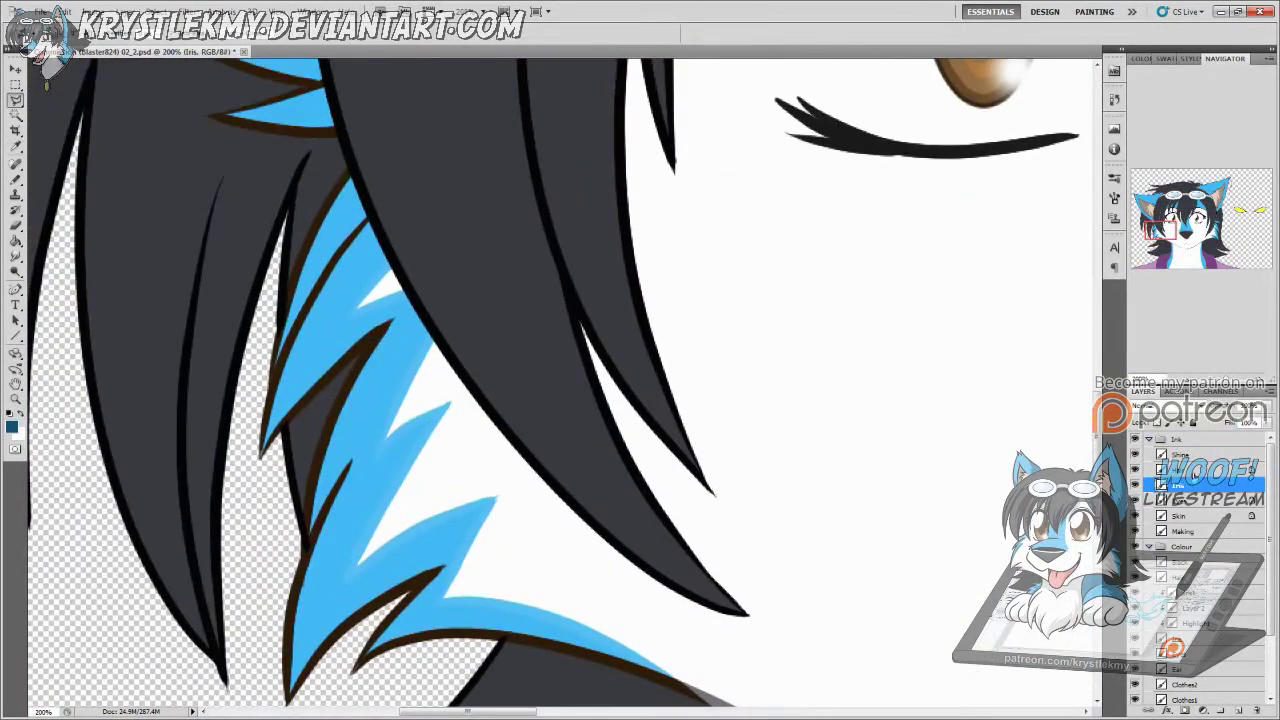
pyautogui.keyDown('ctrl'); pyautogui.click(643, 623); pyautogui.keyUp('ctrl')
pyautogui.moveTo(667, 658); pyautogui.dragTo(660, 590)
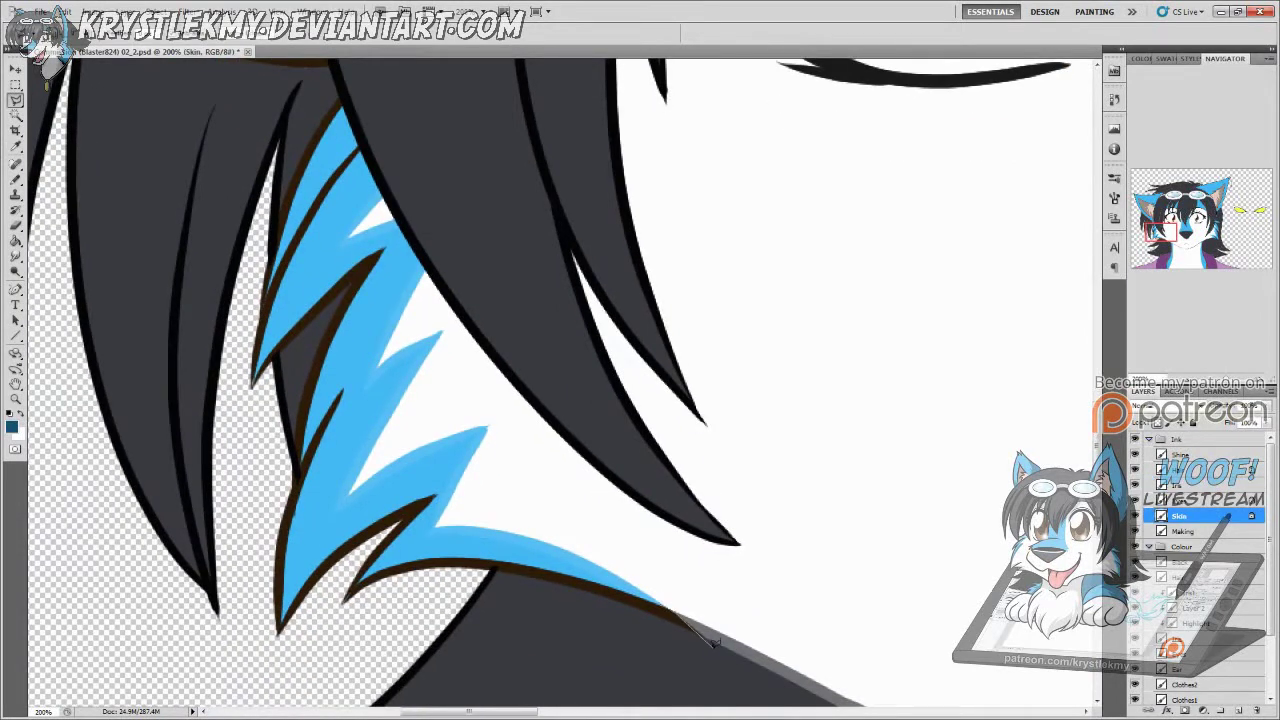
pyautogui.click(416, 626)
pyautogui.click(258, 663)
pyautogui.click(194, 526)
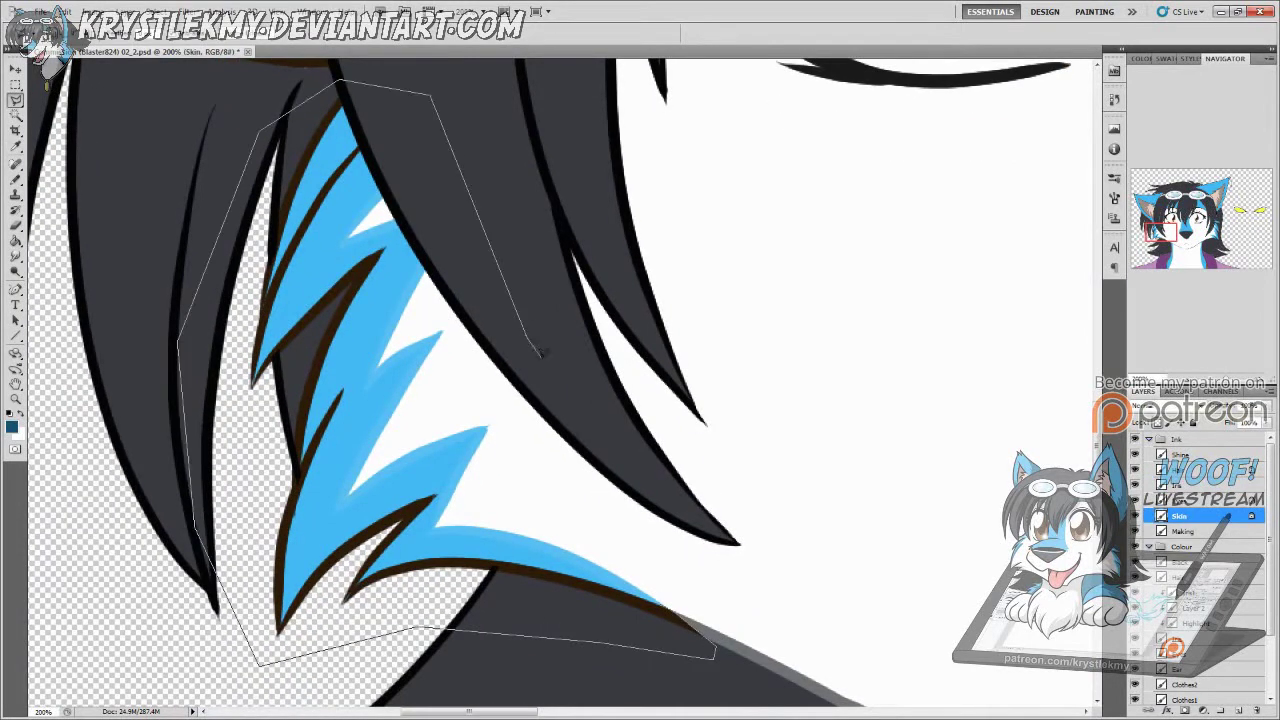
pyautogui.doubleClick(540, 352)
pyautogui.press('Delete')
pyautogui.hotkey('ctrl', 'd')
# Step: On the Hair ink layer, lasso and remove the black hair line ends overlapping the blue cheek fur outline on the character's right
pyautogui.press('z')
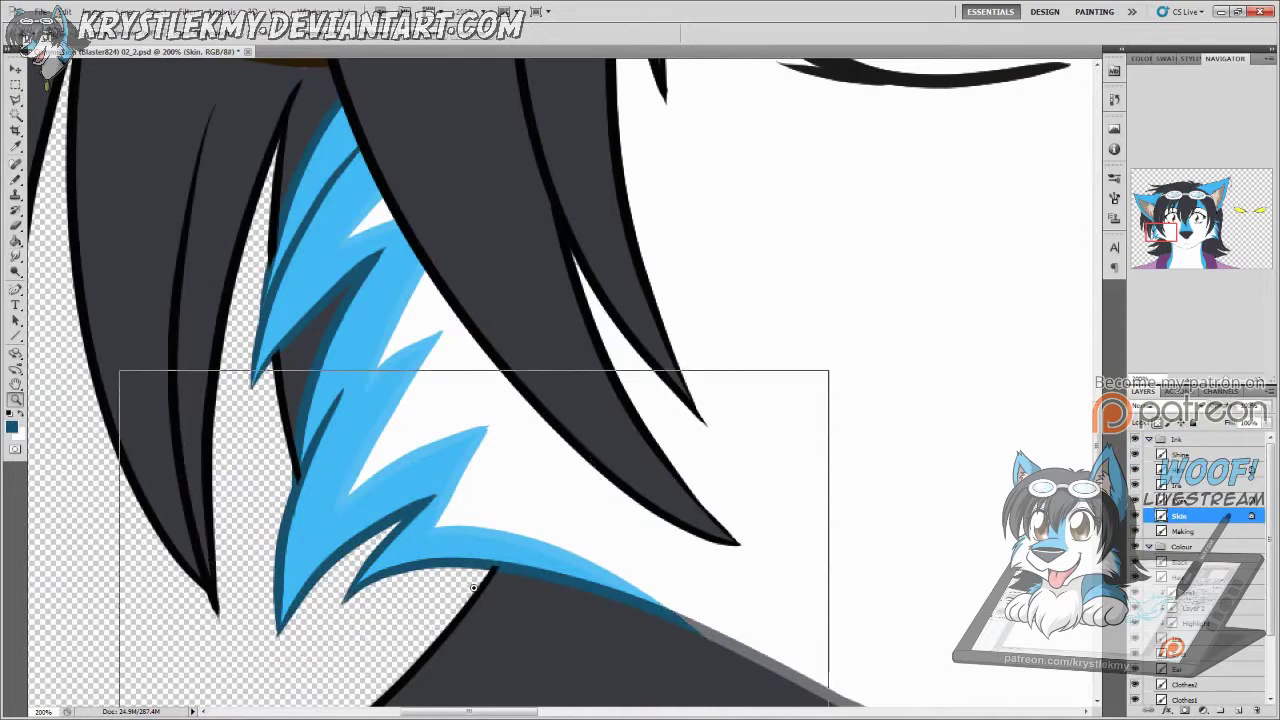
pyautogui.click(473, 587)
pyautogui.press('l')
pyautogui.keyDown('ctrl'); pyautogui.click(513, 541); pyautogui.keyUp('ctrl')
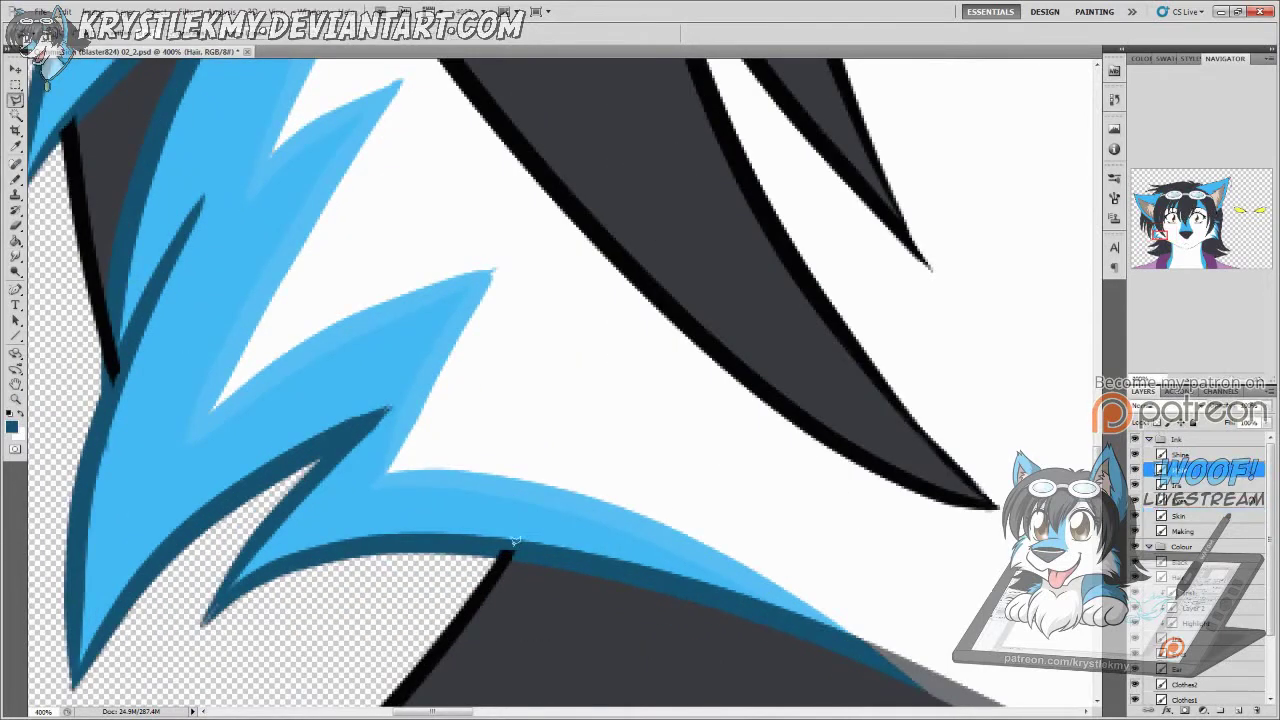
pyautogui.scroll(3, 508, 530)
pyautogui.hscroll(-5, 508, 530)
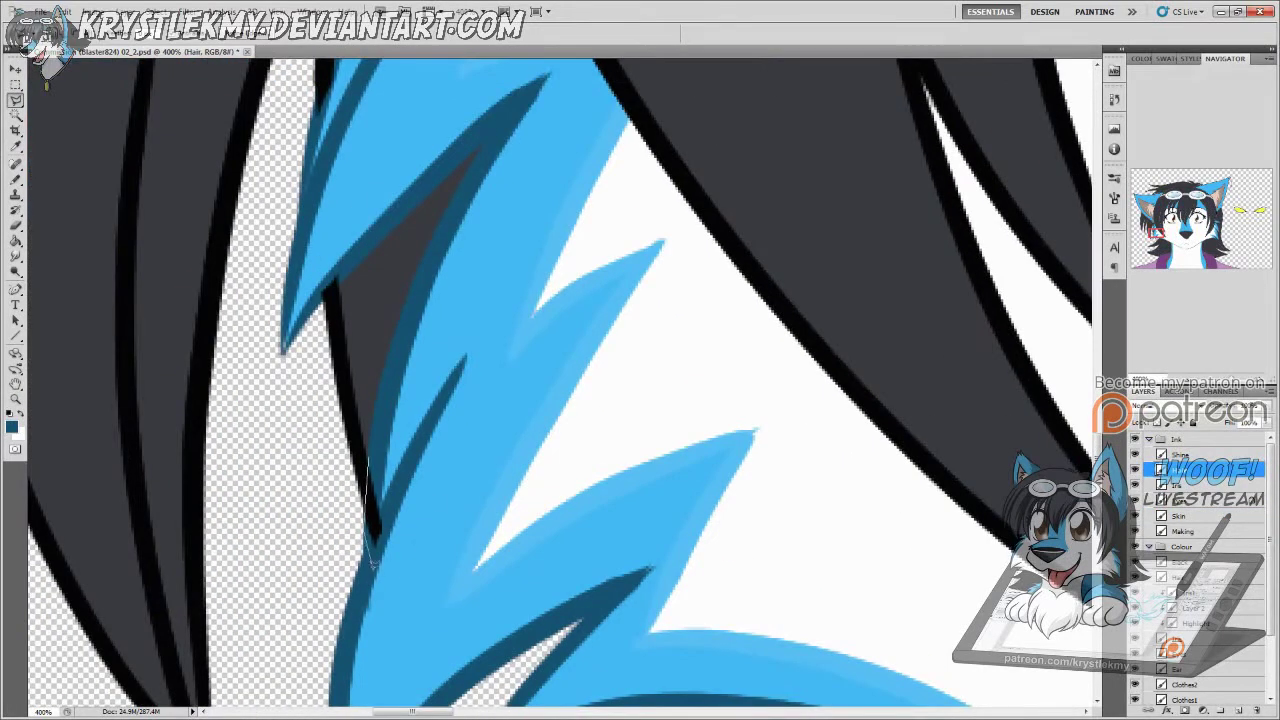
pyautogui.moveTo(455, 355); pyautogui.dragTo(329, 622)
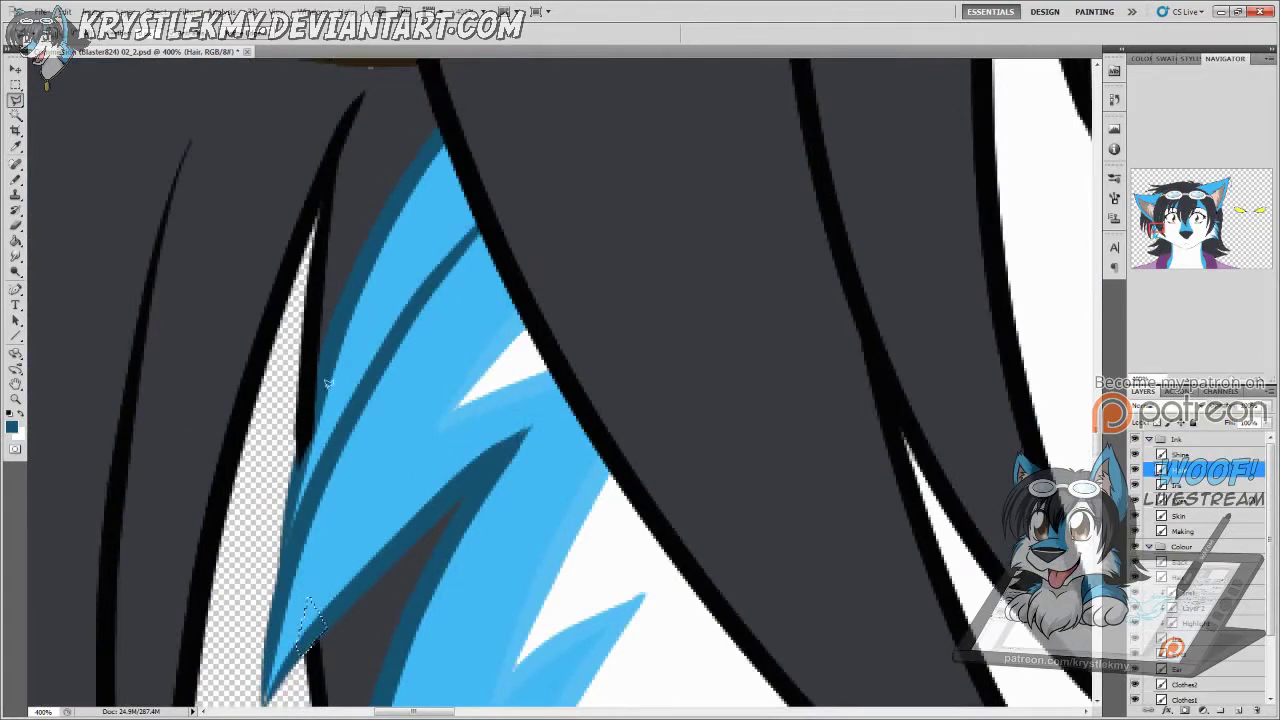
pyautogui.moveTo(393, 413); pyautogui.dragTo(393, 404)
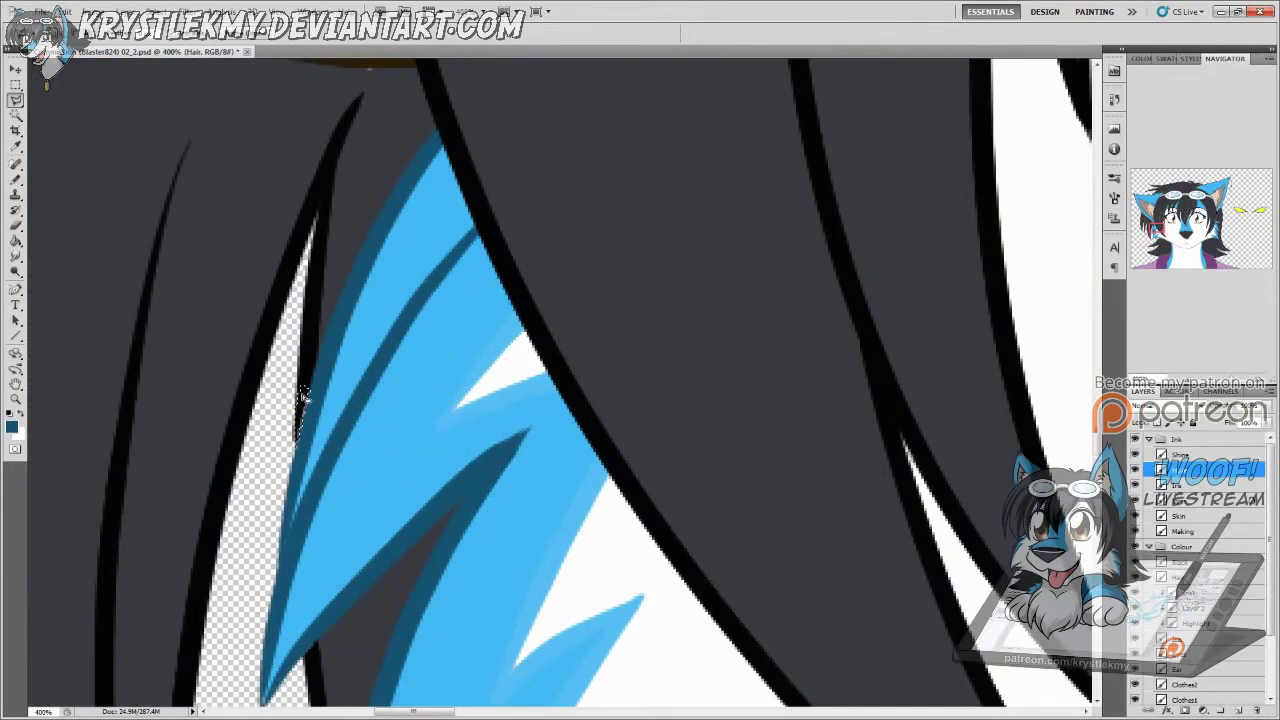
# Step: Reset the colour to black and touch up the trimmed hair line beside the cheek fur with the brush
pyautogui.press('d')
pyautogui.press('b')
pyautogui.hotkey('ctrl', '-')
pyautogui.hotkey('ctrl', '-')
pyautogui.hotkey('ctrl', '-')
pyautogui.hotkey('ctrl', '-')
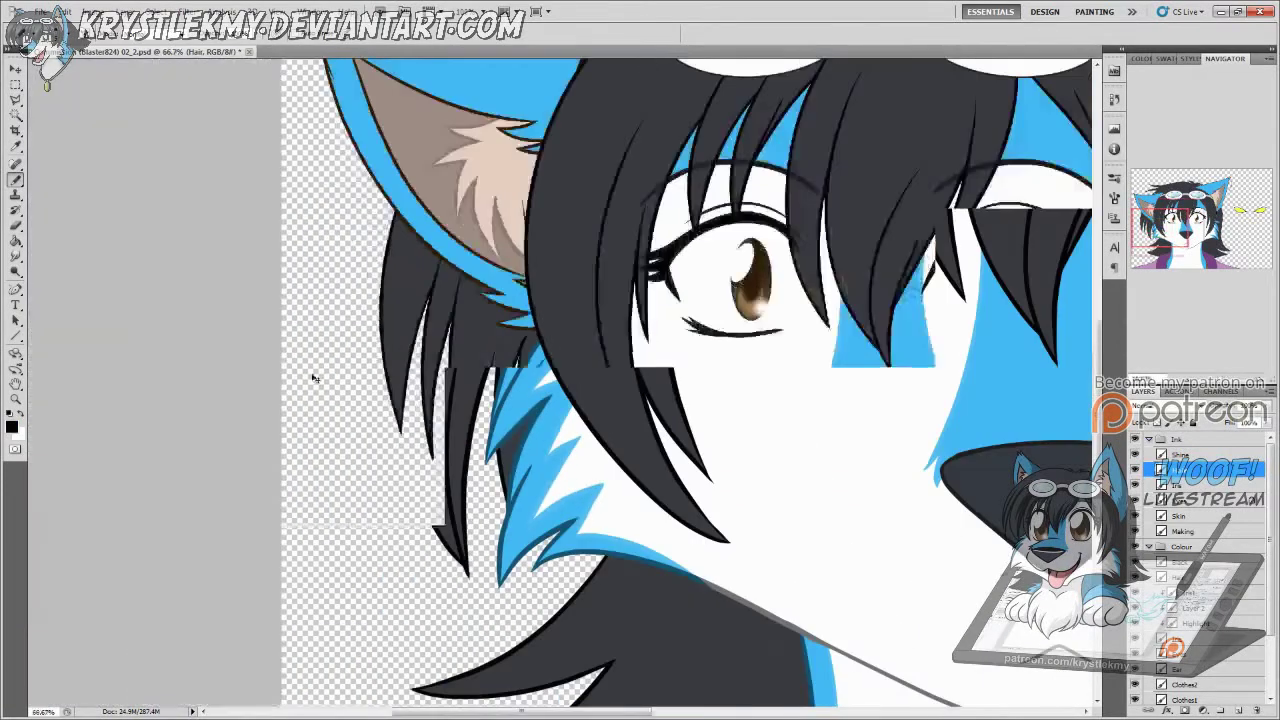
# Step: On the Eyes ink layer, recolour the thin eyelid crease lines above both eyes grey
pyautogui.moveTo(313, 377); pyautogui.dragTo(625, 477)
pyautogui.hotkey('ctrl', '+')
pyautogui.hotkey('ctrl', '+')
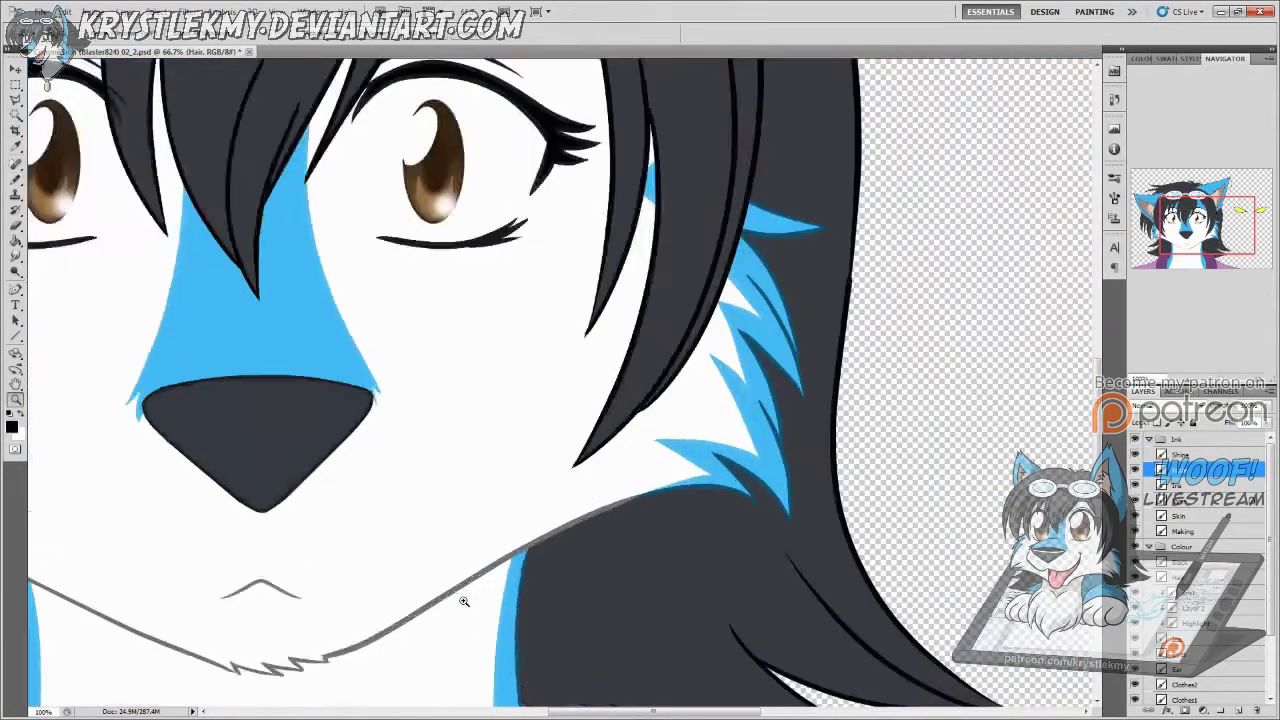
pyautogui.moveTo(479, 574); pyautogui.dragTo(617, 554)
pyautogui.keyDown('ctrl'); pyautogui.click(604, 458); pyautogui.keyUp('ctrl')
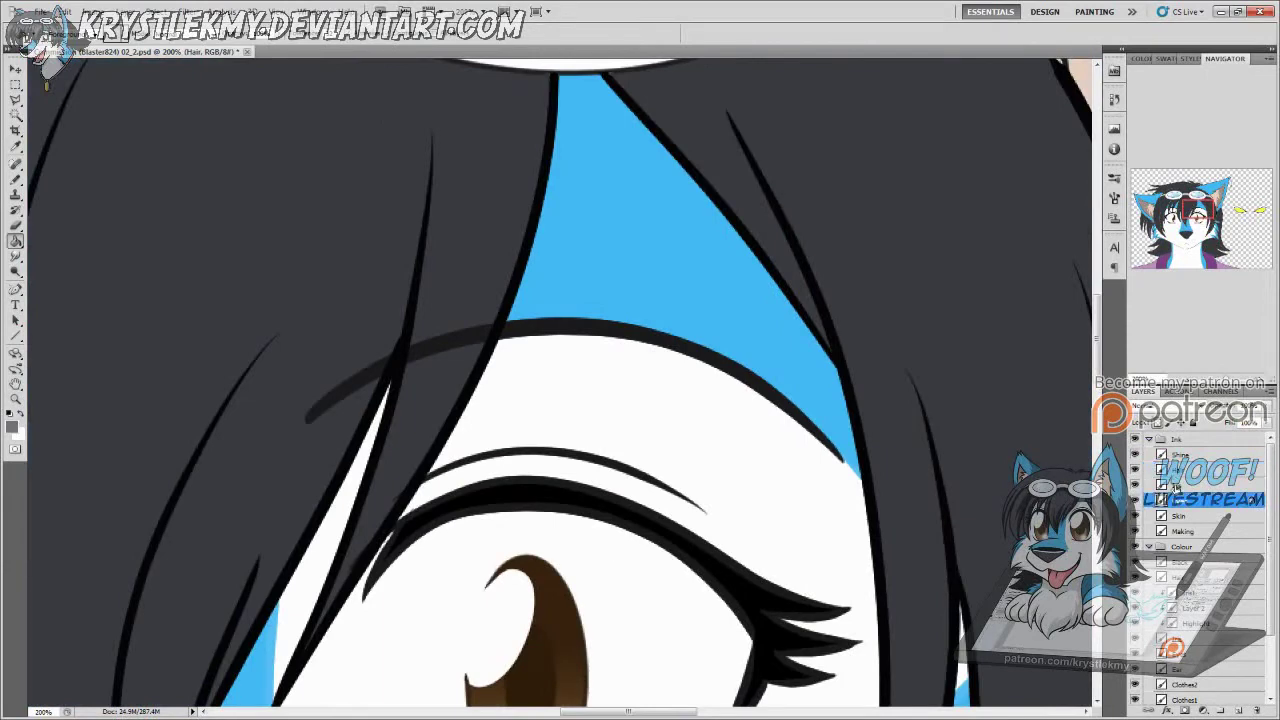
pyautogui.moveTo(412, 478); pyautogui.dragTo(529, 500)
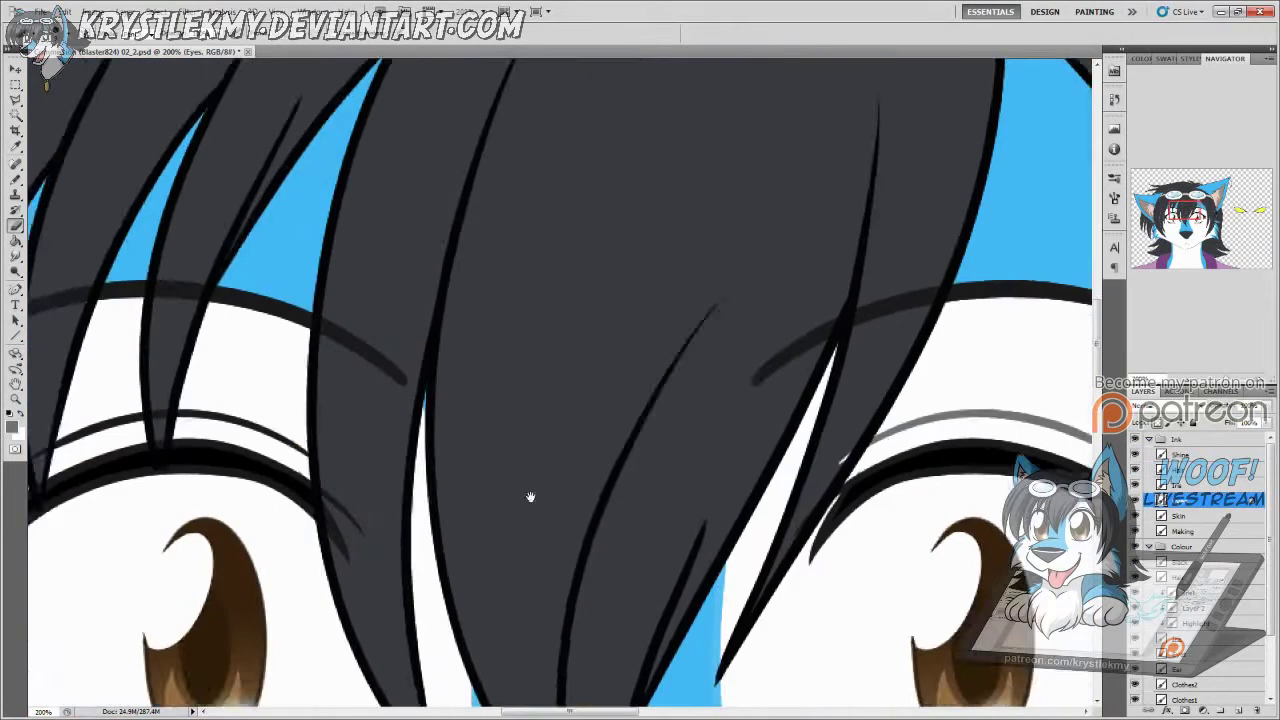
# Step: Erase the grey eyelid creases where they cross the hair strands and touch up those strands with dark grey on the Hair colour layer
pyautogui.press('e')
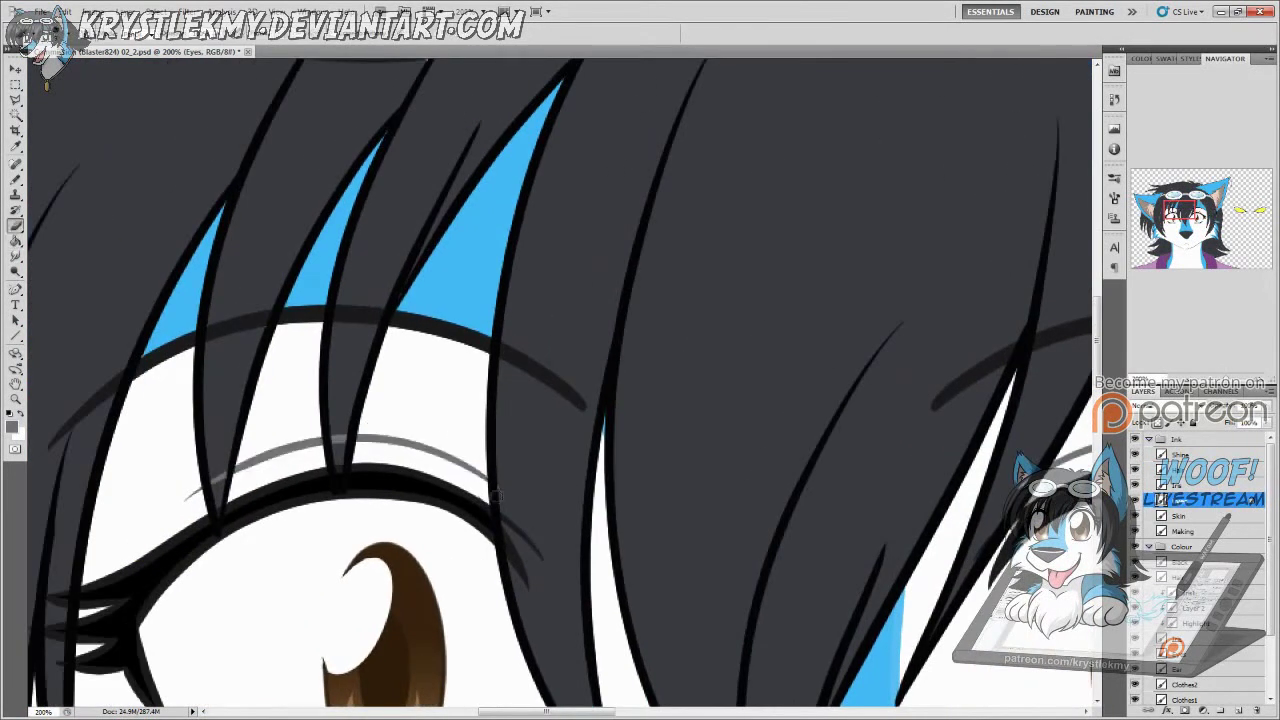
pyautogui.hotkey('ctrl', '0')
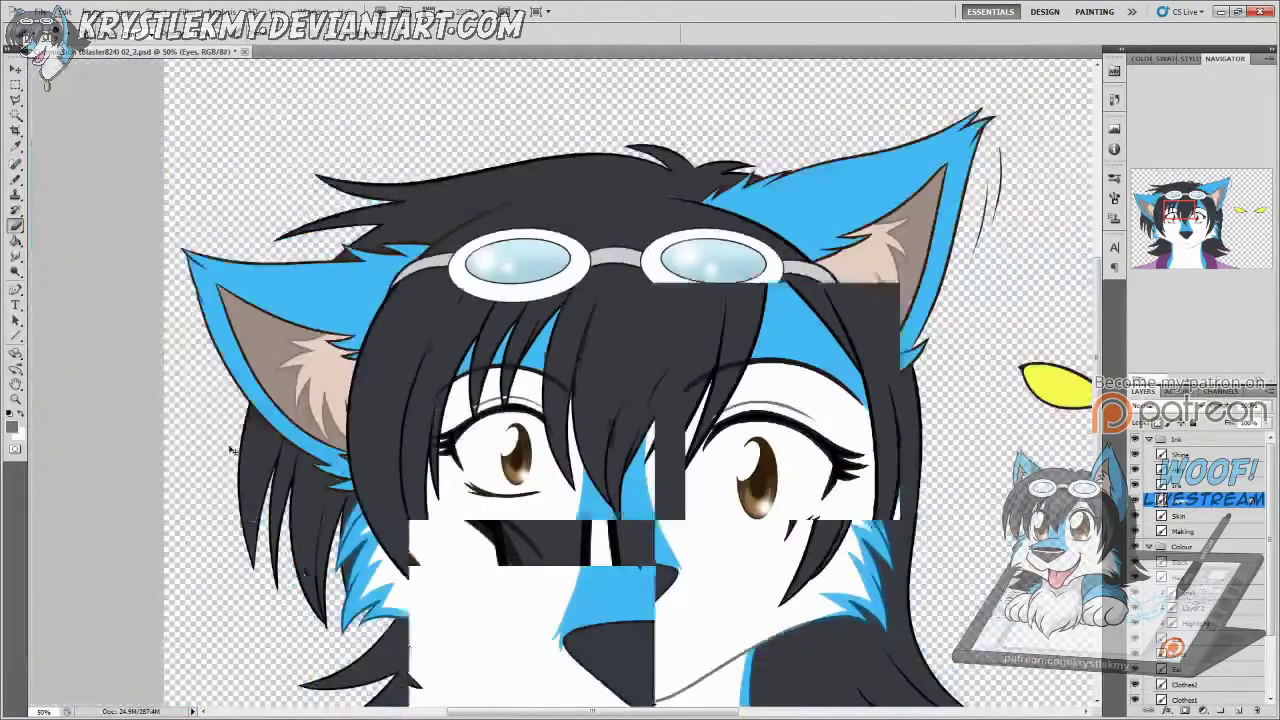
pyautogui.hotkey('ctrl', '1')
pyautogui.click(466, 415)
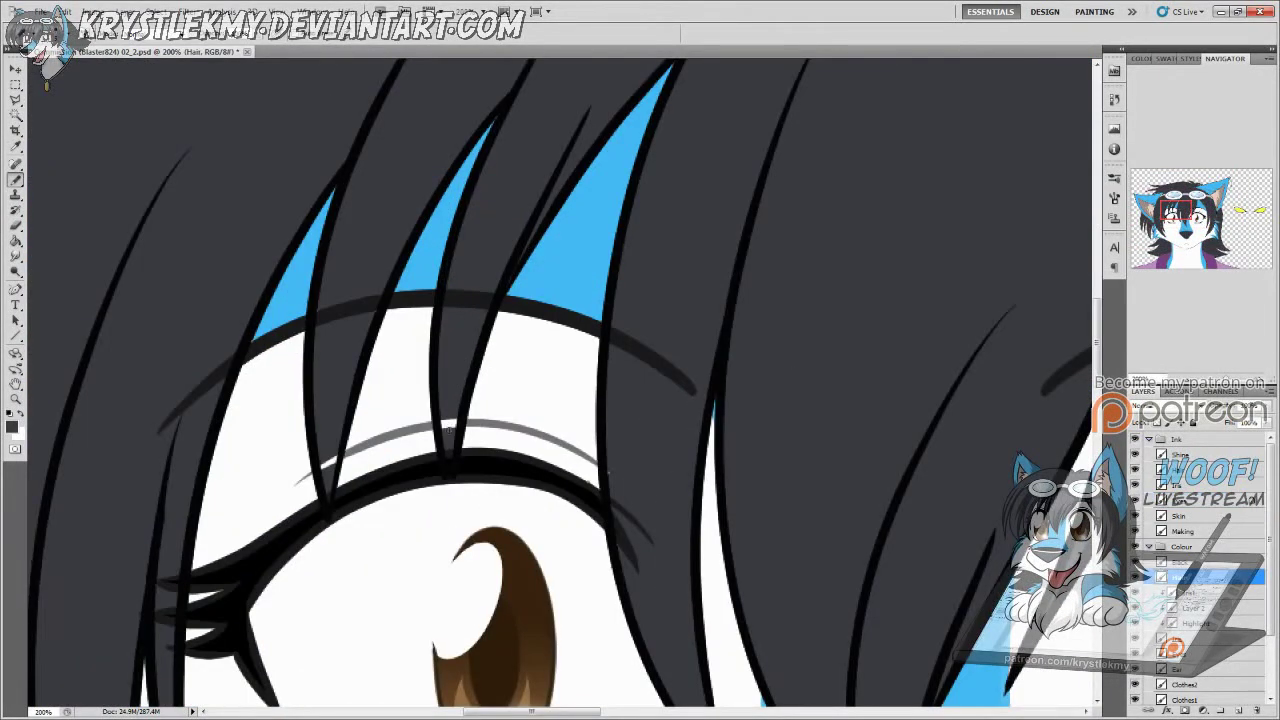
pyautogui.scroll(1, 452, 425)
pyautogui.keyDown('ctrl'); pyautogui.click(484, 437); pyautogui.keyUp('ctrl')
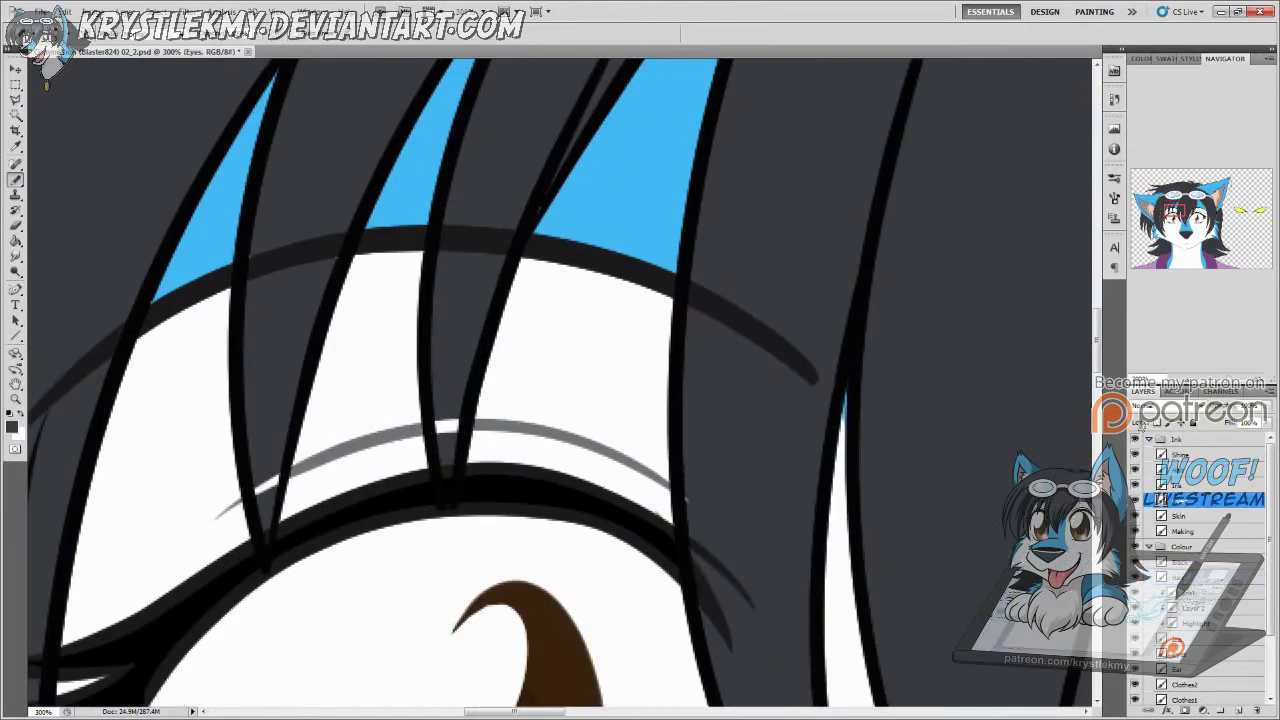
pyautogui.press('e')
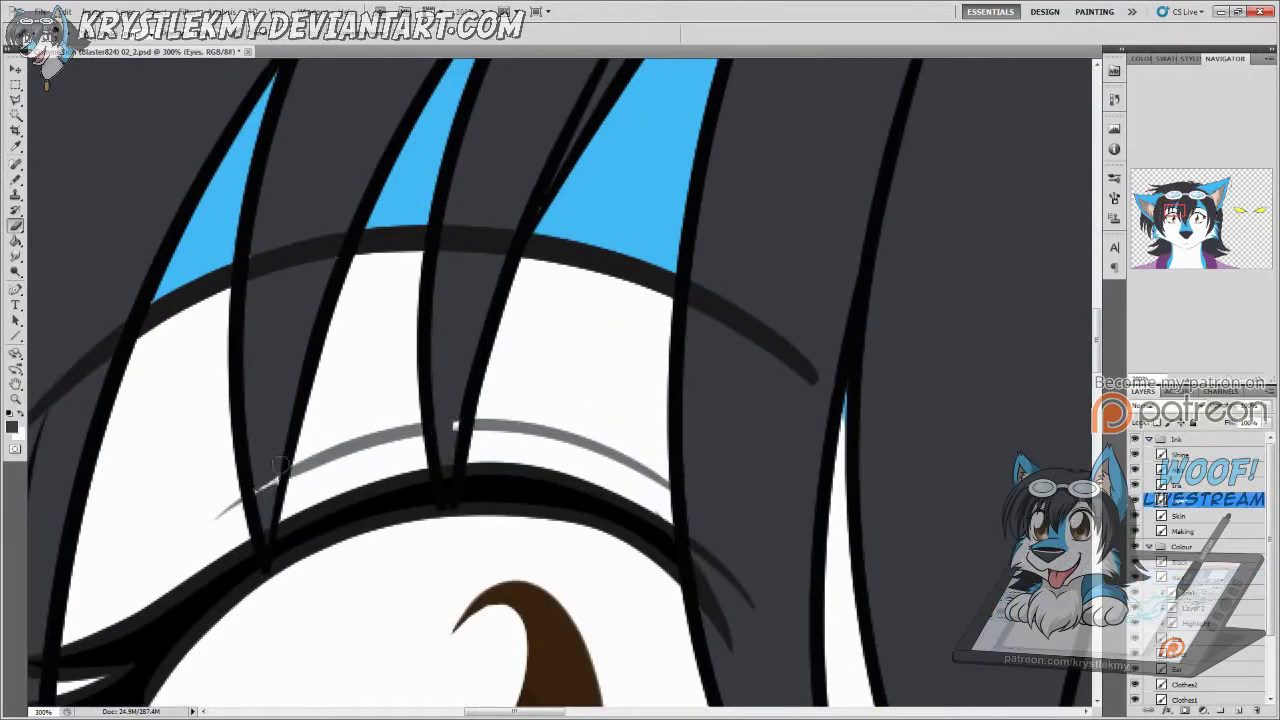
pyautogui.keyDown('ctrl'); pyautogui.click(455, 425); pyautogui.keyUp('ctrl')
pyautogui.press('b')
pyautogui.moveTo(270, 483)
pyautogui.mouseDown()
pyautogui.moveTo(737, 577)
pyautogui.moveTo(426, 390)
pyautogui.moveTo(626, 433)
pyautogui.moveTo(868, 453)
pyautogui.mouseUp()
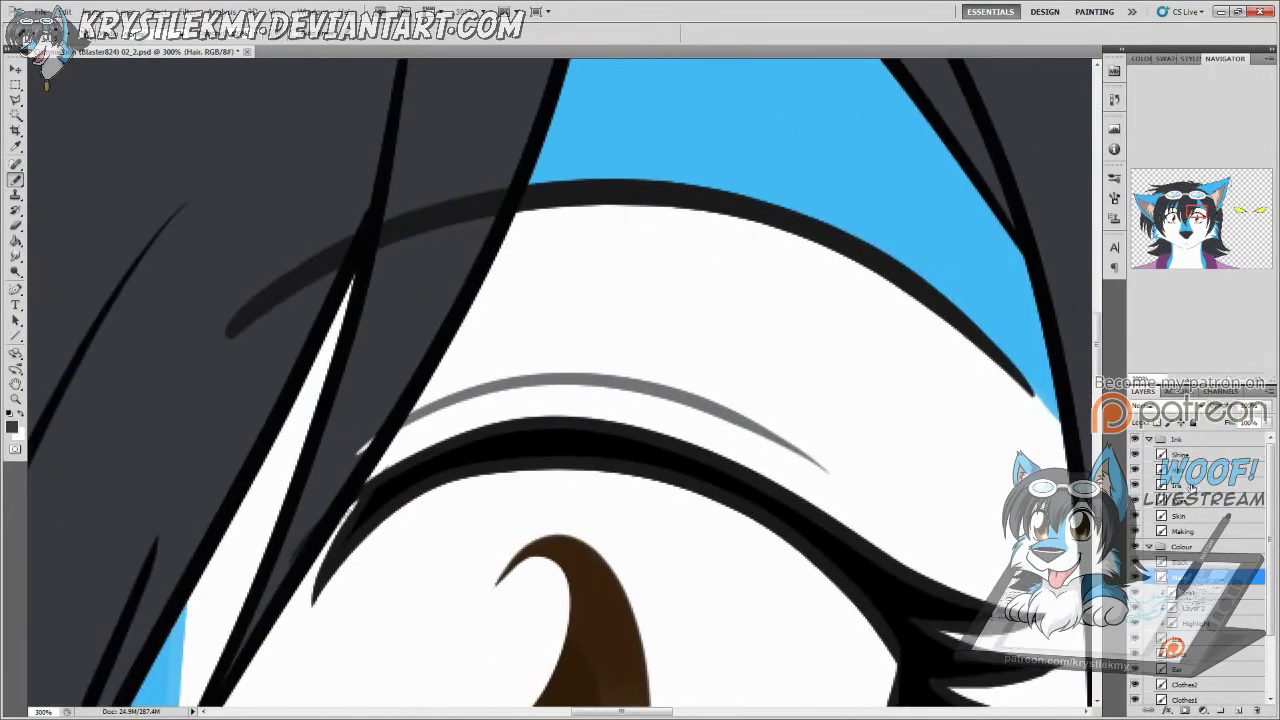
pyautogui.keyDown('ctrl'); pyautogui.click(866, 455); pyautogui.keyUp('ctrl')
pyautogui.press('e')
# Step: On the Skin ink layer, fill the brown outlines of the ear on the character's left with dark blue
pyautogui.hotkey('ctrl', '-')
pyautogui.hotkey('ctrl', '-')
pyautogui.hotkey('ctrl', '-')
pyautogui.hotkey('ctrl', '-')
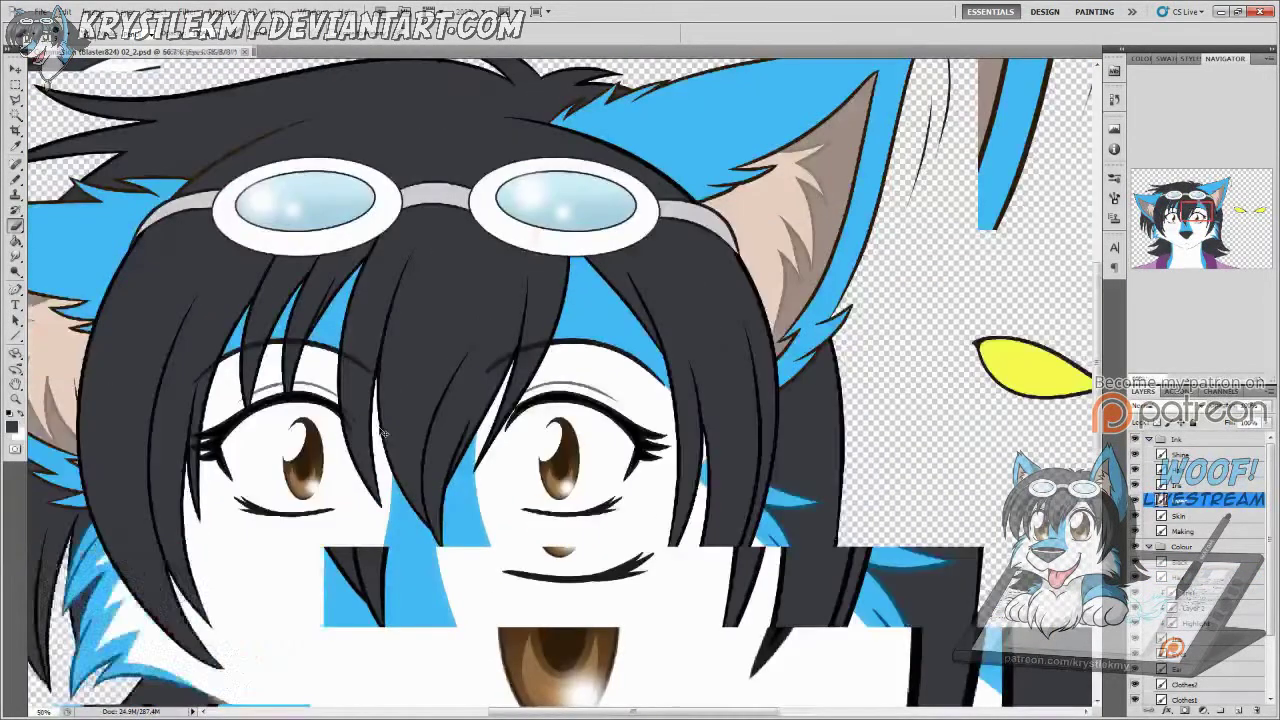
pyautogui.hotkey('ctrl', '+')
pyautogui.hotkey('ctrl', '+')
pyautogui.hotkey('ctrl', '+')
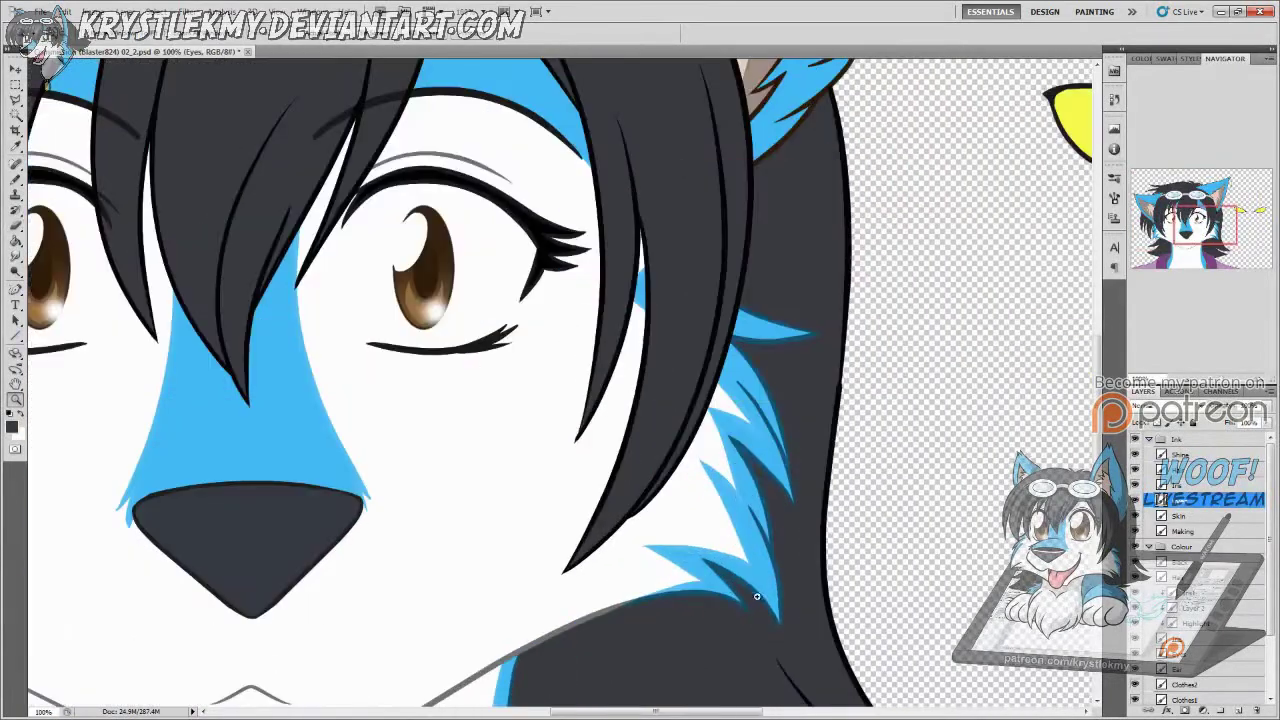
pyautogui.moveTo(760, 90); pyautogui.dragTo(714, 329)
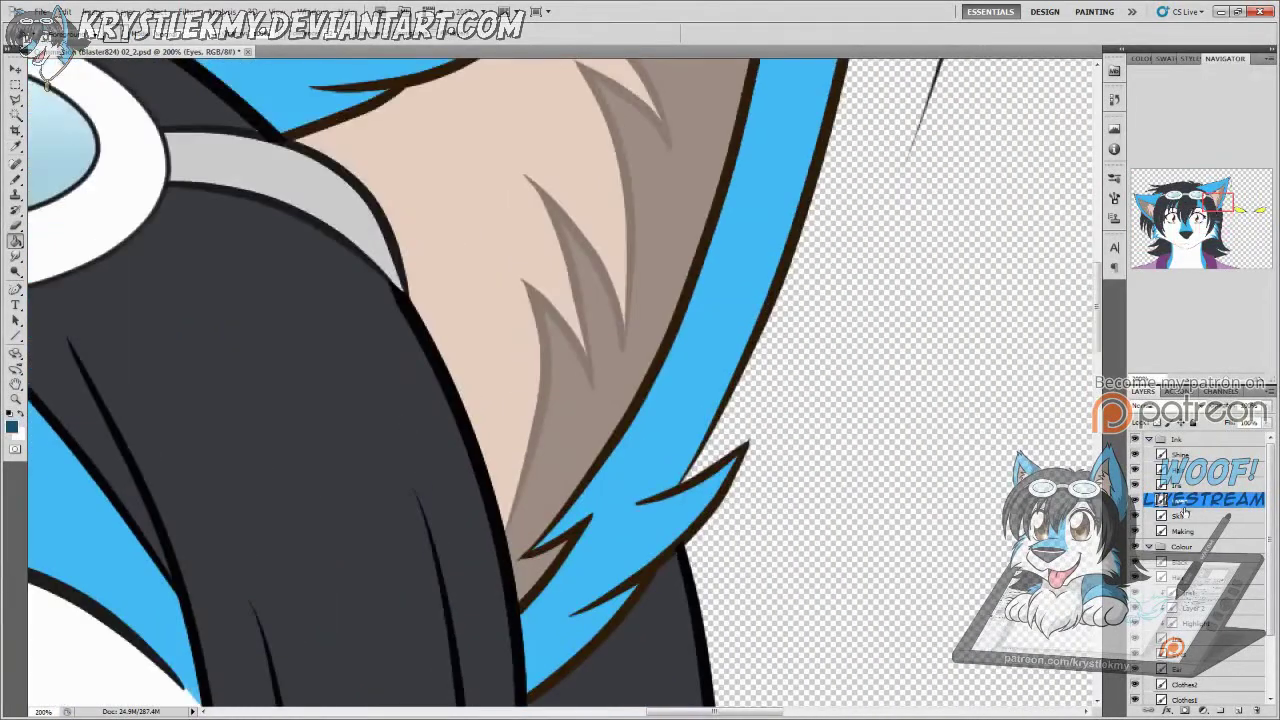
pyautogui.click(1182, 515)
pyautogui.hotkey('shift', 'alt', 'BackSpace')
pyautogui.click(728, 497)
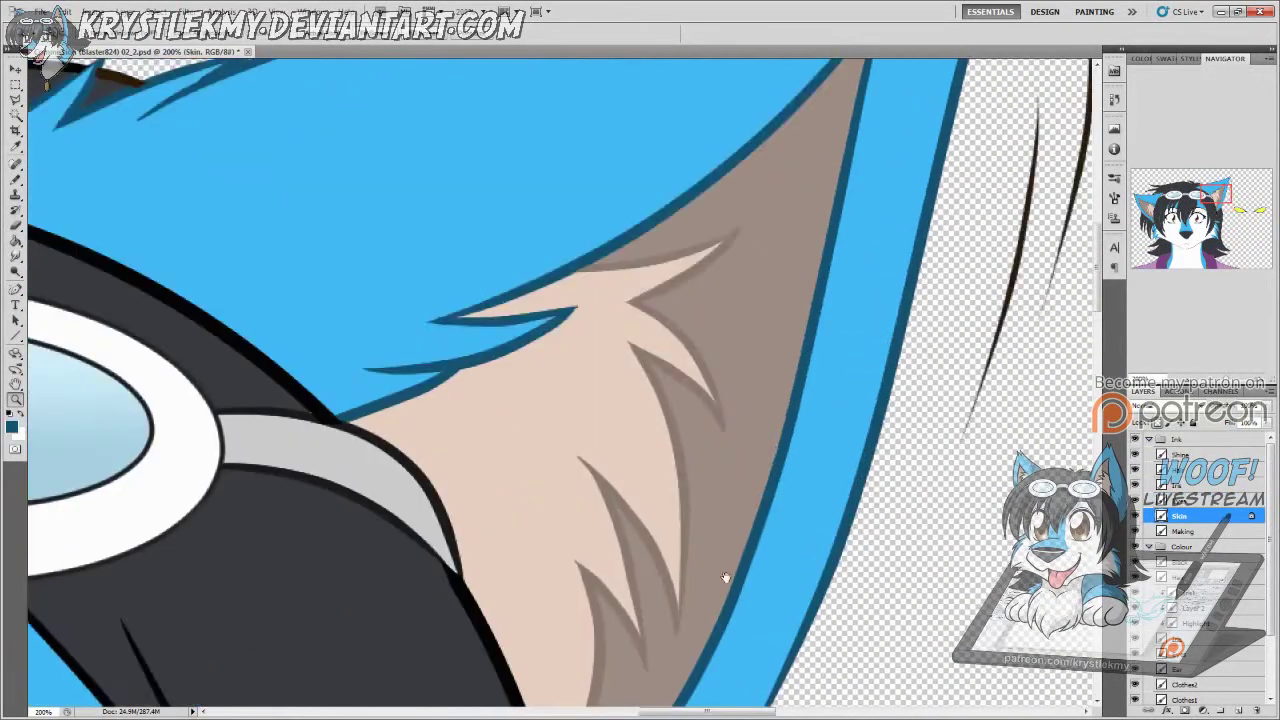
# Step: On the Hair ink layer, lasso and remove the hair line ends overlapping the upper ear outline on the character's right
pyautogui.moveTo(723, 580); pyautogui.dragTo(295, 465)
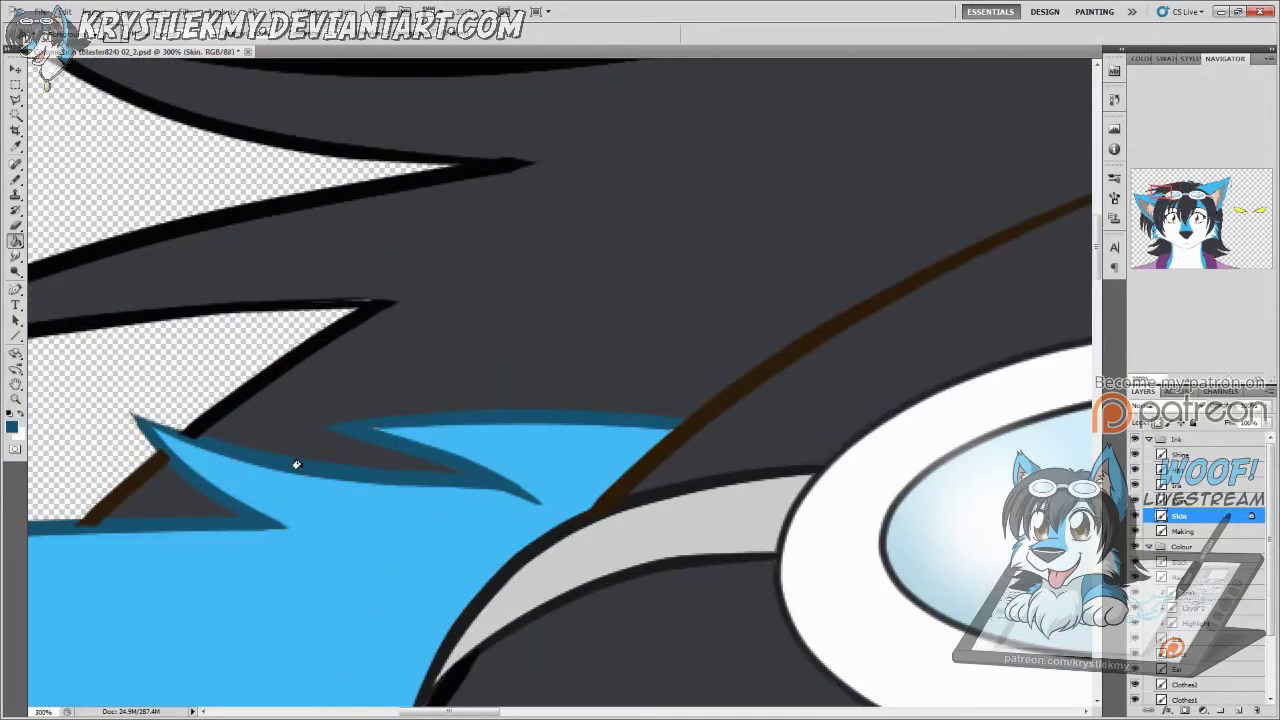
pyautogui.hotkey('ctrl', '+')
pyautogui.press('l')
pyautogui.click(1182, 469)
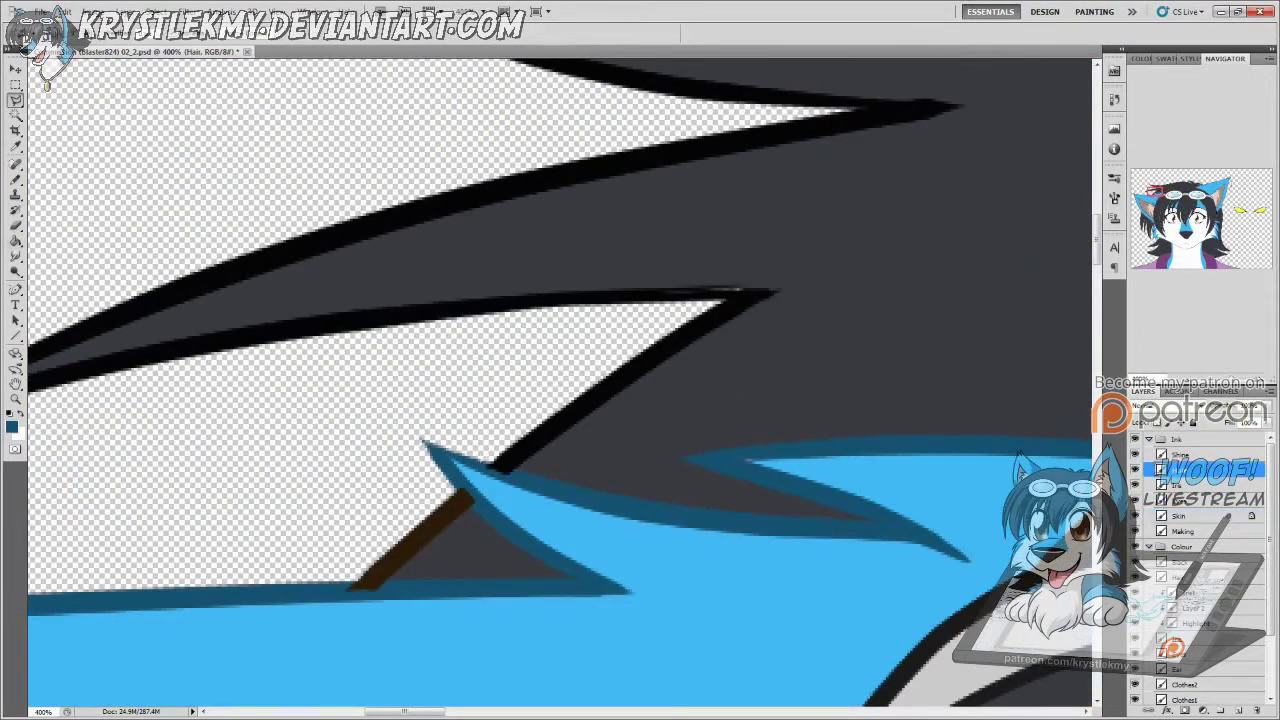
pyautogui.press('Escape')
pyautogui.click(322, 592)
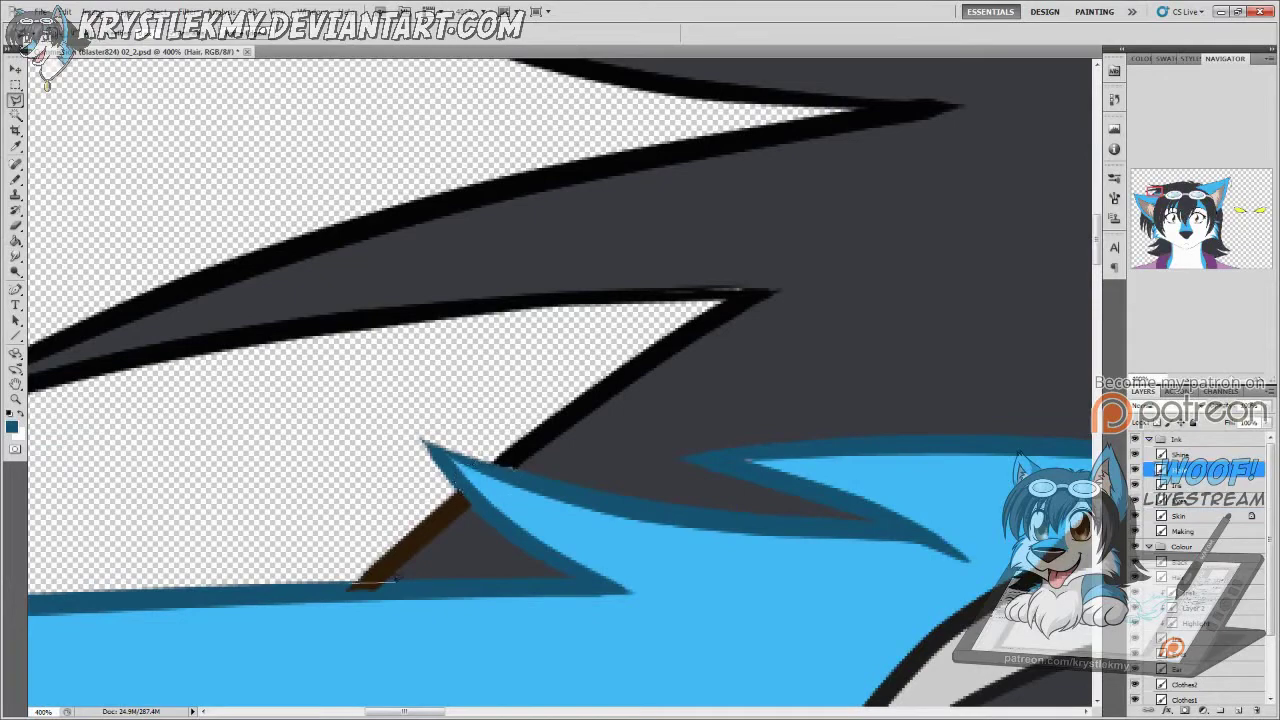
pyautogui.click(398, 582)
pyautogui.click(398, 602)
pyautogui.doubleClick(345, 614)
# Step: On the Skin ink layer, fill the brown inner-ear and ear tuft outlines on the character's right with dark blue
pyautogui.moveTo(517, 705); pyautogui.dragTo(697, 301)
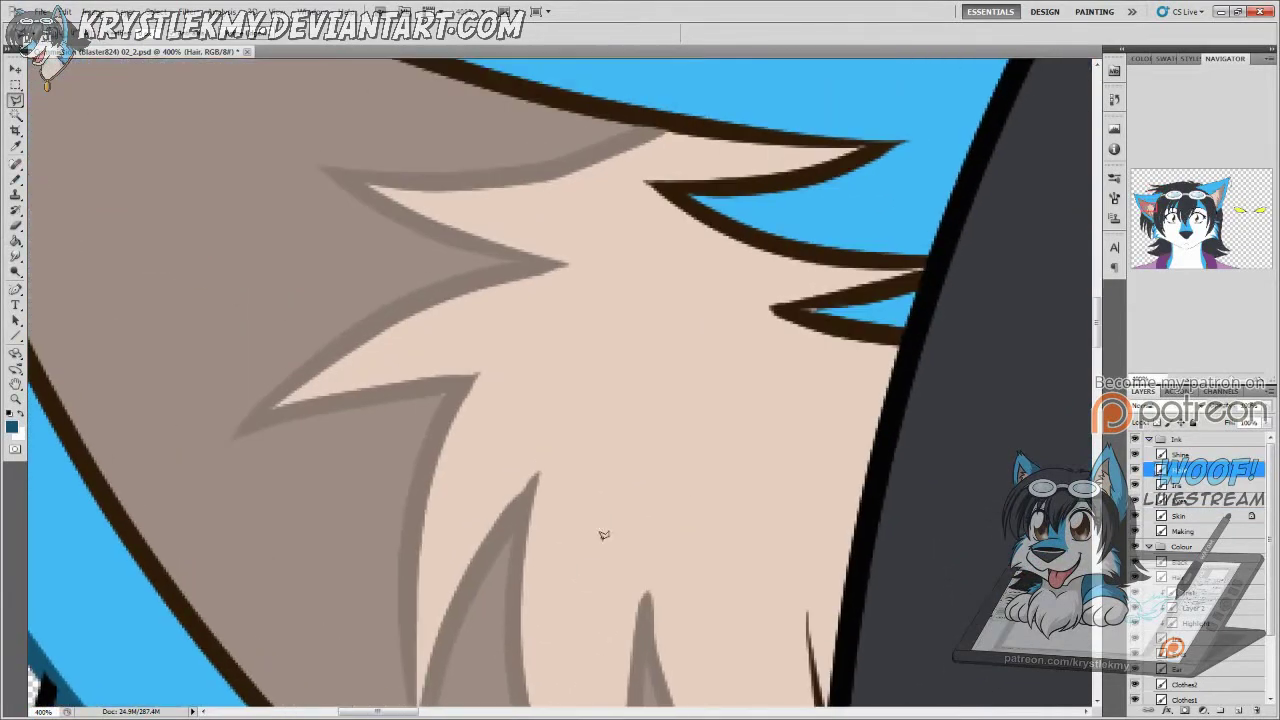
pyautogui.keyDown('ctrl'); pyautogui.click(603, 531); pyautogui.keyUp('ctrl')
pyautogui.press('g')
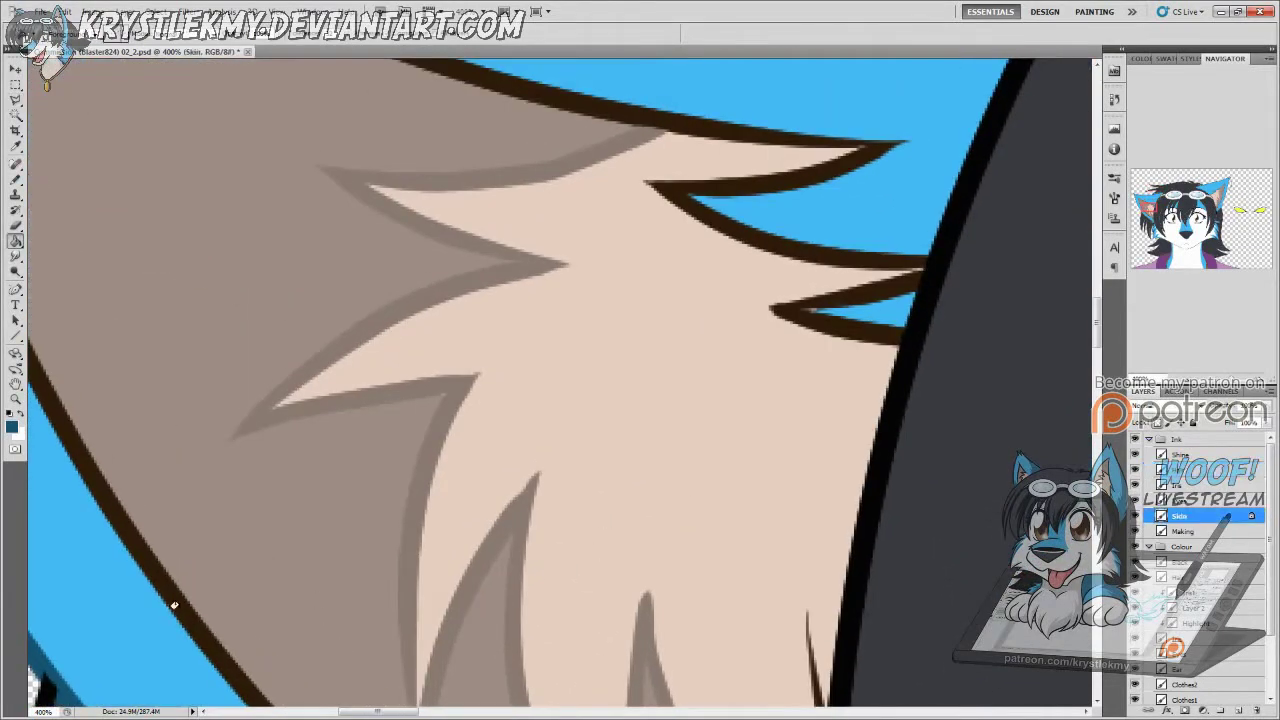
pyautogui.click(225, 628)
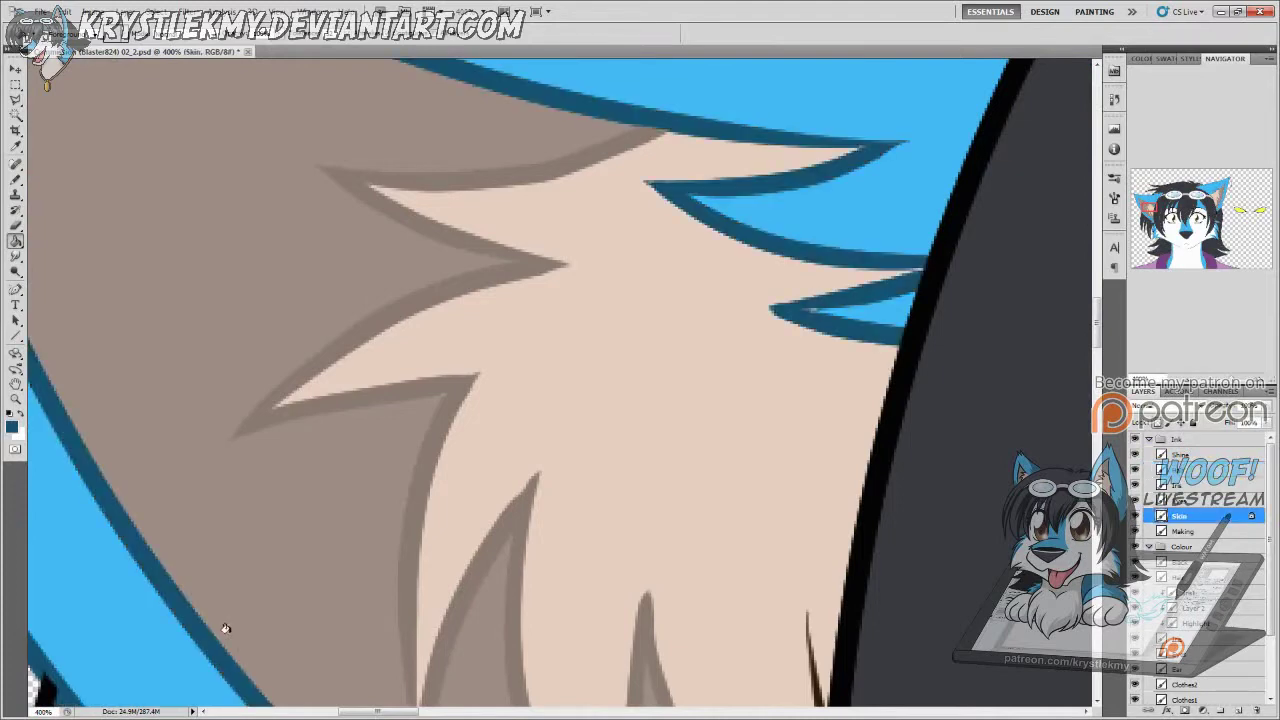
# Step: On the Hair ink layer, lasso and delete the hair line ends overlapping the lower ear outline on the character's right
pyautogui.moveTo(225, 628); pyautogui.dragTo(560, 463)
pyautogui.press('l')
pyautogui.keyDown('ctrl'); pyautogui.click(560, 463); pyautogui.keyUp('ctrl')
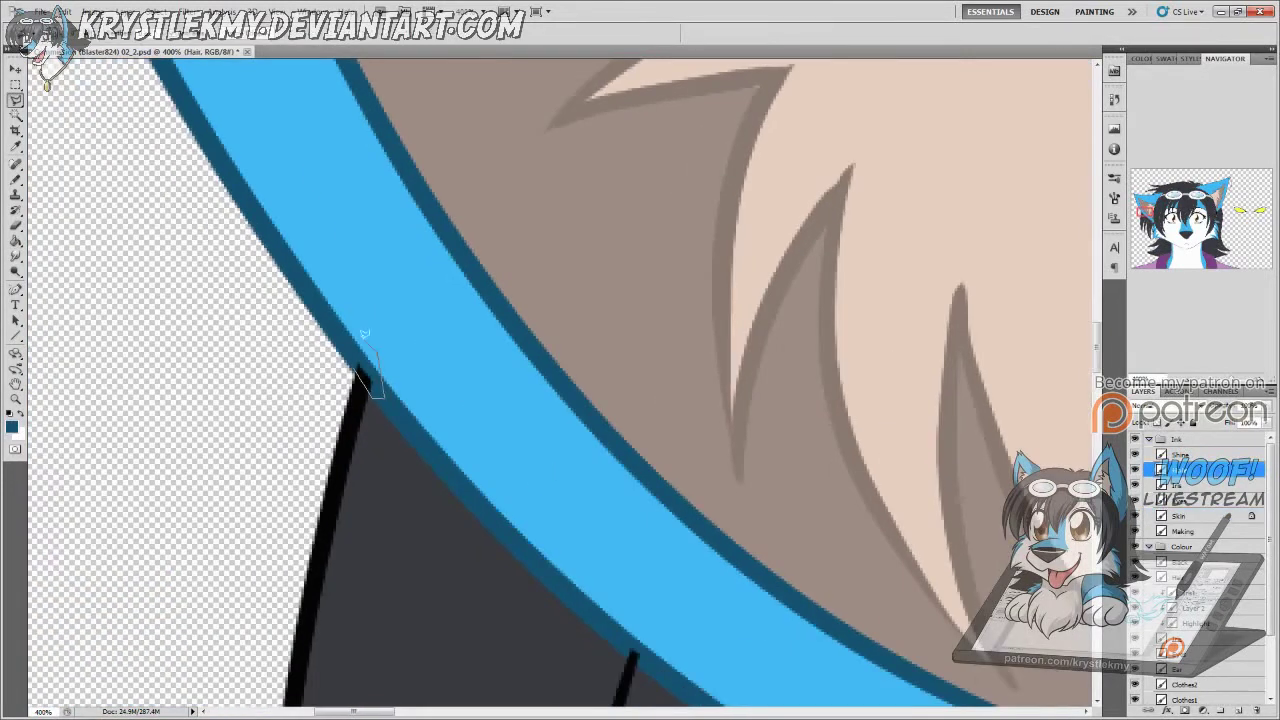
pyautogui.scroll(-5, 364, 333)
pyautogui.hscroll(3, 364, 333)
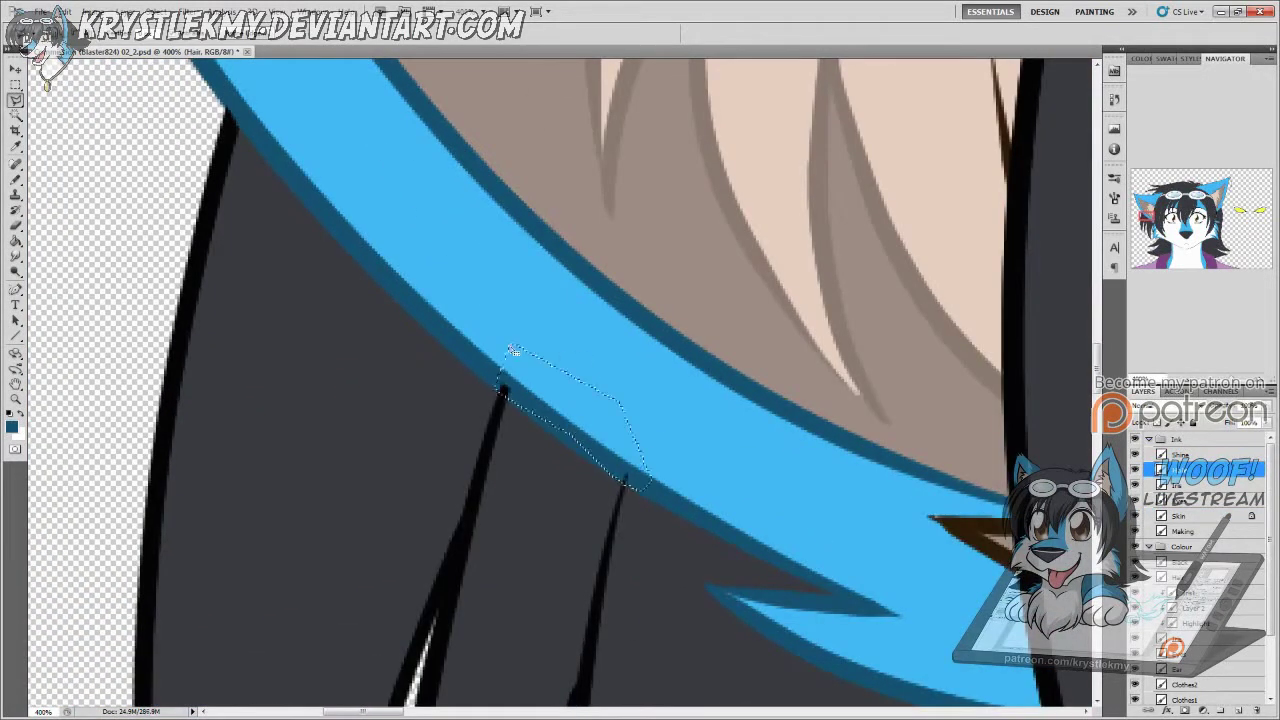
pyautogui.scroll(-3, 509, 354)
pyautogui.hscroll(5, 509, 354)
pyautogui.scroll(-3, 386, 409)
# Step: Sample a dark colour and touch up the hair just beneath the ear fur tips on the character's right
pyautogui.press('i')
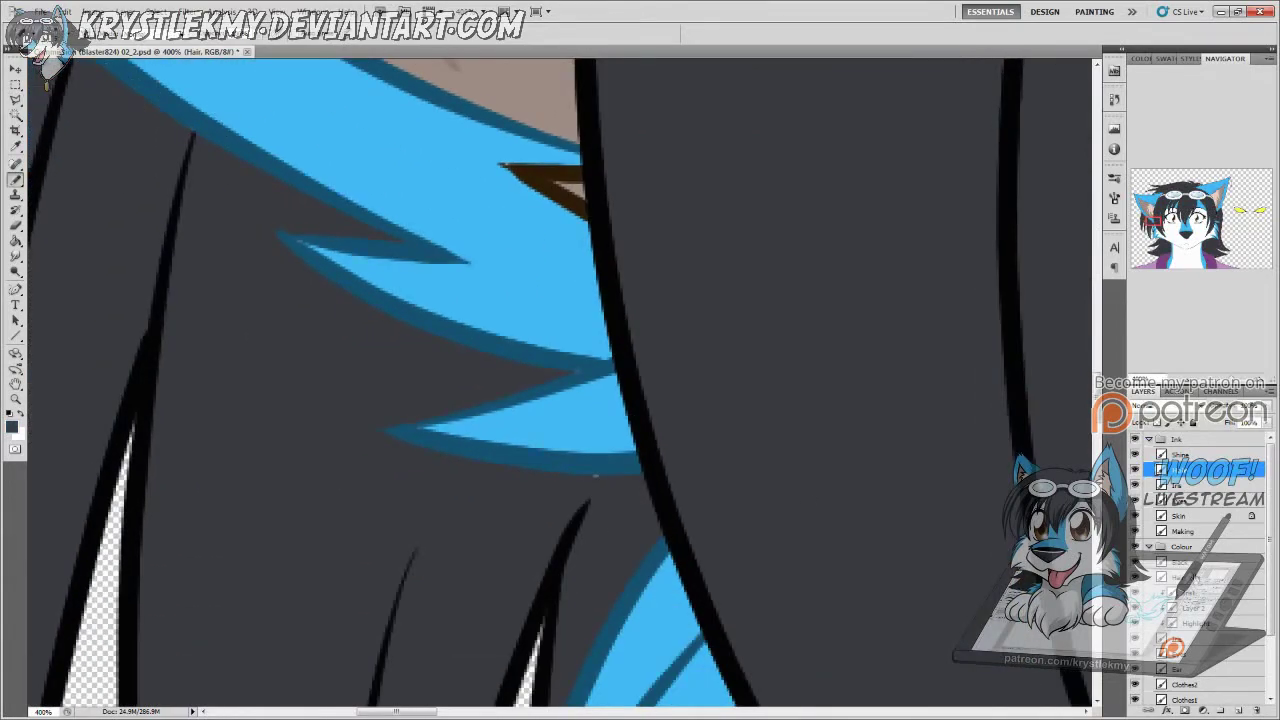
pyautogui.keyDown('ctrl'); pyautogui.click(666, 421); pyautogui.keyUp('ctrl')
pyautogui.hotkey('ctrl', '-')
pyautogui.hotkey('ctrl', '-')
pyautogui.hotkey('ctrl', '-')
pyautogui.hotkey('ctrl', '-')
pyautogui.press('b')
# Step: On the Hair colour layer, sample the dark grey and paint over the light gap at the notch between the upper hair strands
pyautogui.hotkey('ctrl', '+')
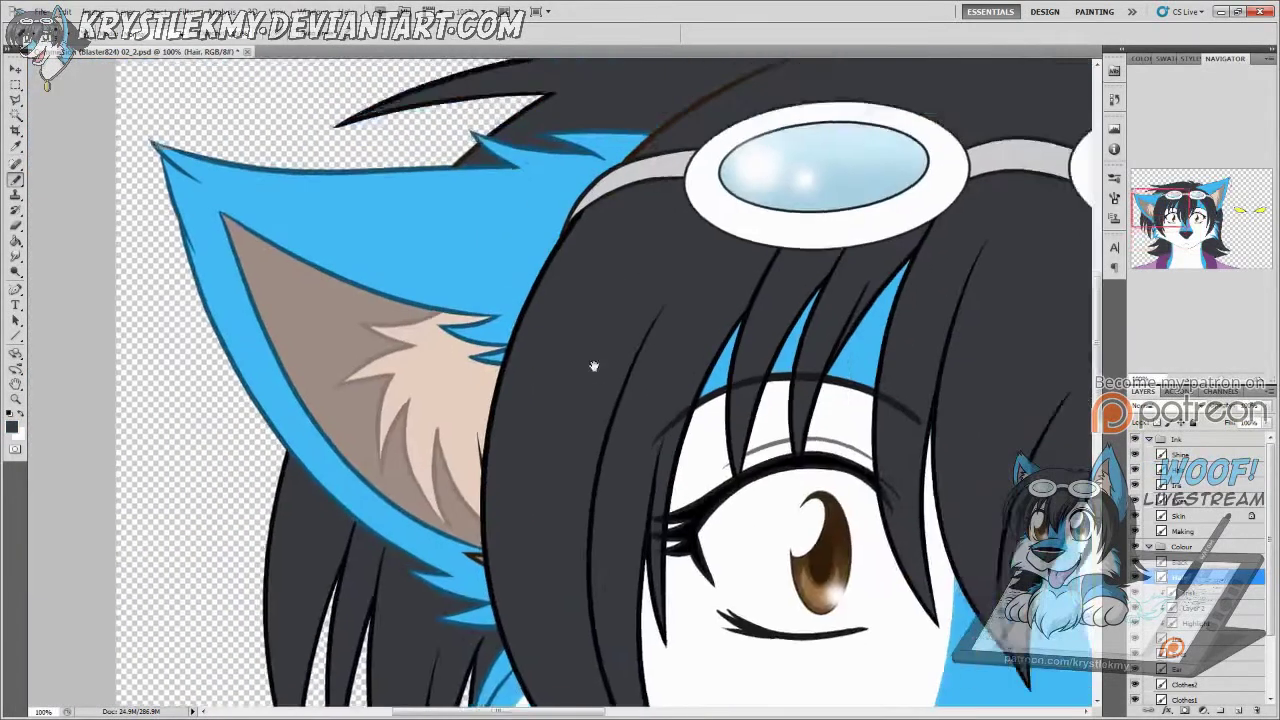
pyautogui.scroll(5, 620, 460)
pyautogui.moveTo(346, 466); pyautogui.dragTo(408, 466)
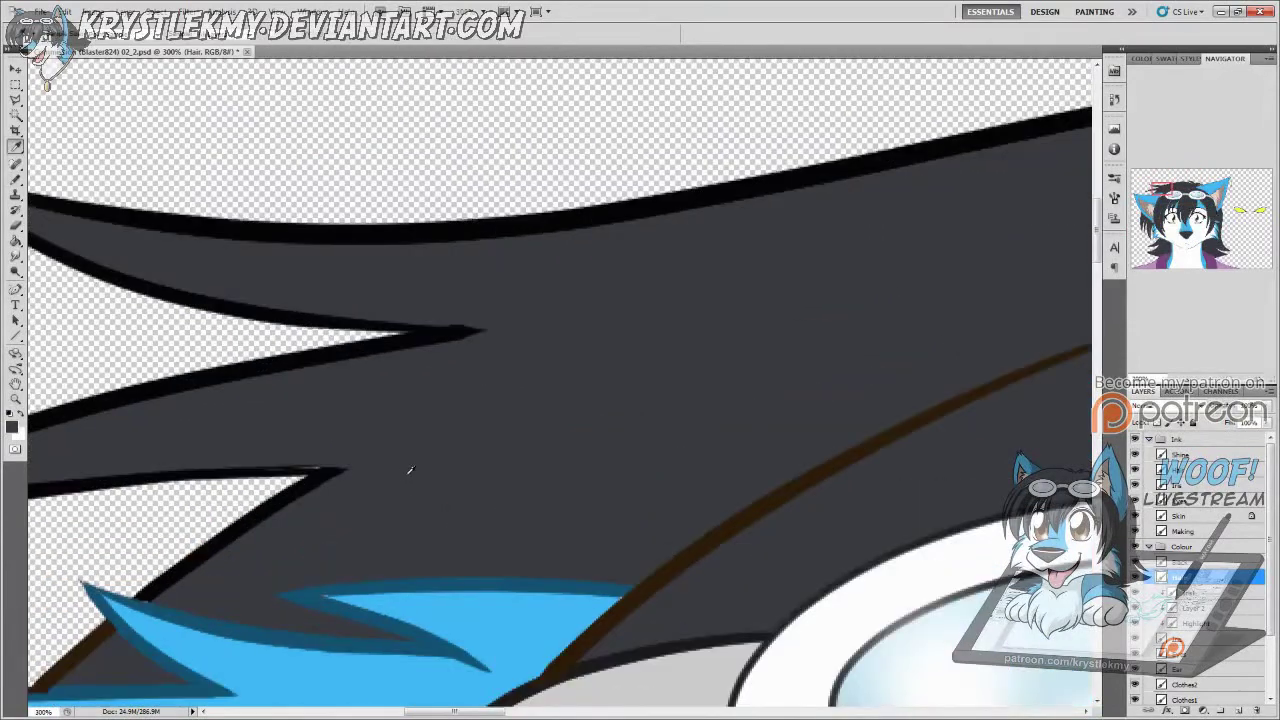
pyautogui.hotkey('ctrl', '-')
pyautogui.hotkey('ctrl', '-')
pyautogui.hotkey('ctrl', '-')
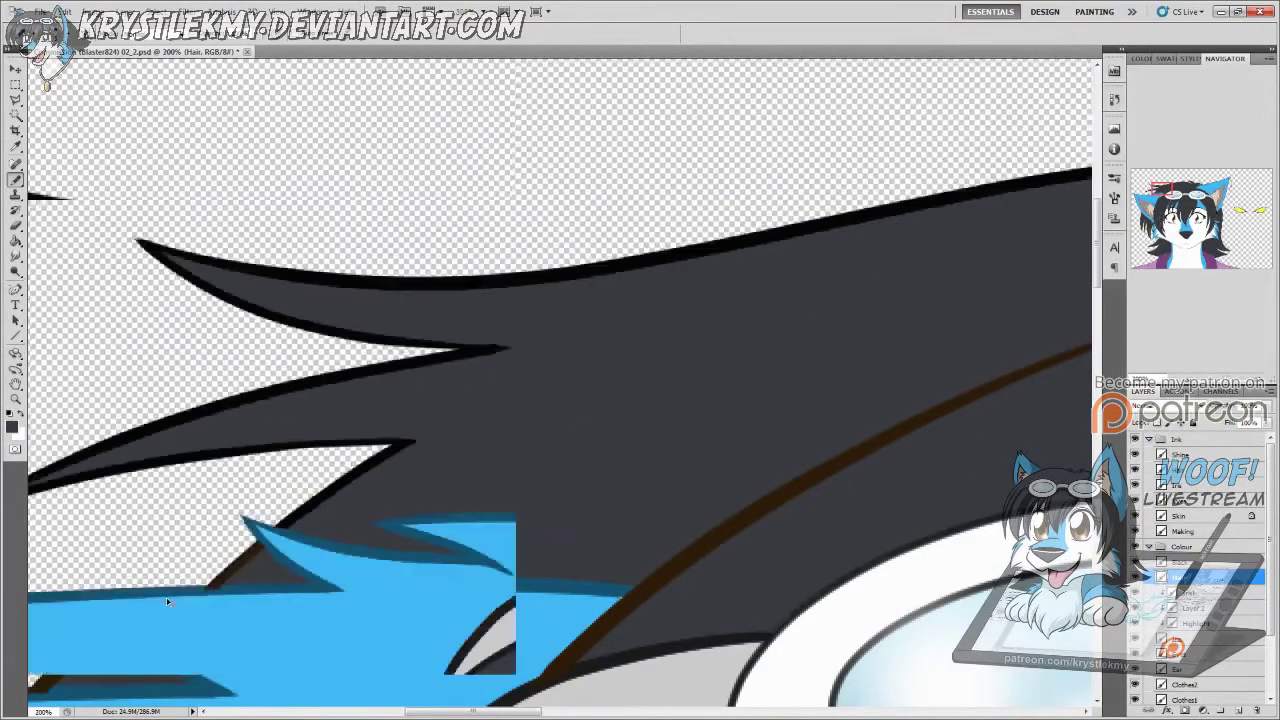
# Step: On the Hair ink layer, lasso and delete the stray black line bits on the lower ear fur tuft at the picture's right
pyautogui.hotkey('ctrl', '+')
pyautogui.scroll(2, 612, 531)
pyautogui.hotkey('ctrl', '+')
pyautogui.hotkey('ctrl', '+')
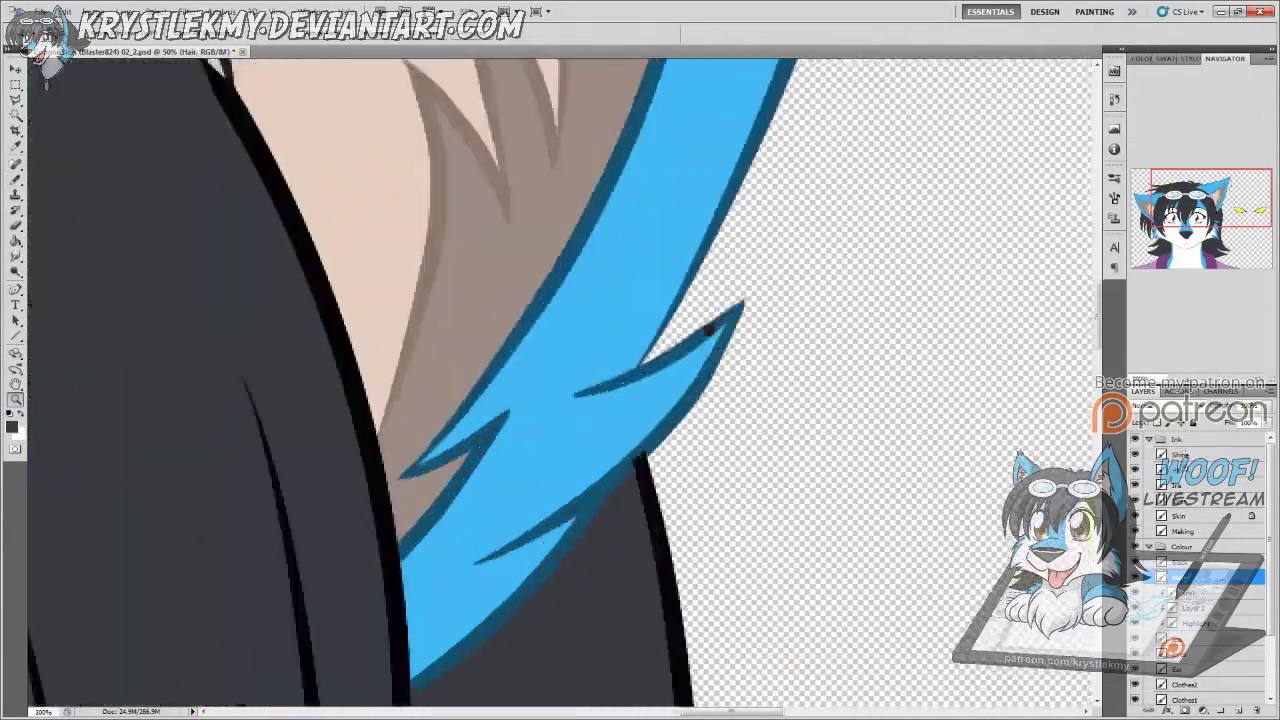
pyautogui.hotkey('ctrl', '+')
pyautogui.press('l')
pyautogui.click(738, 250)
pyautogui.click(655, 300)
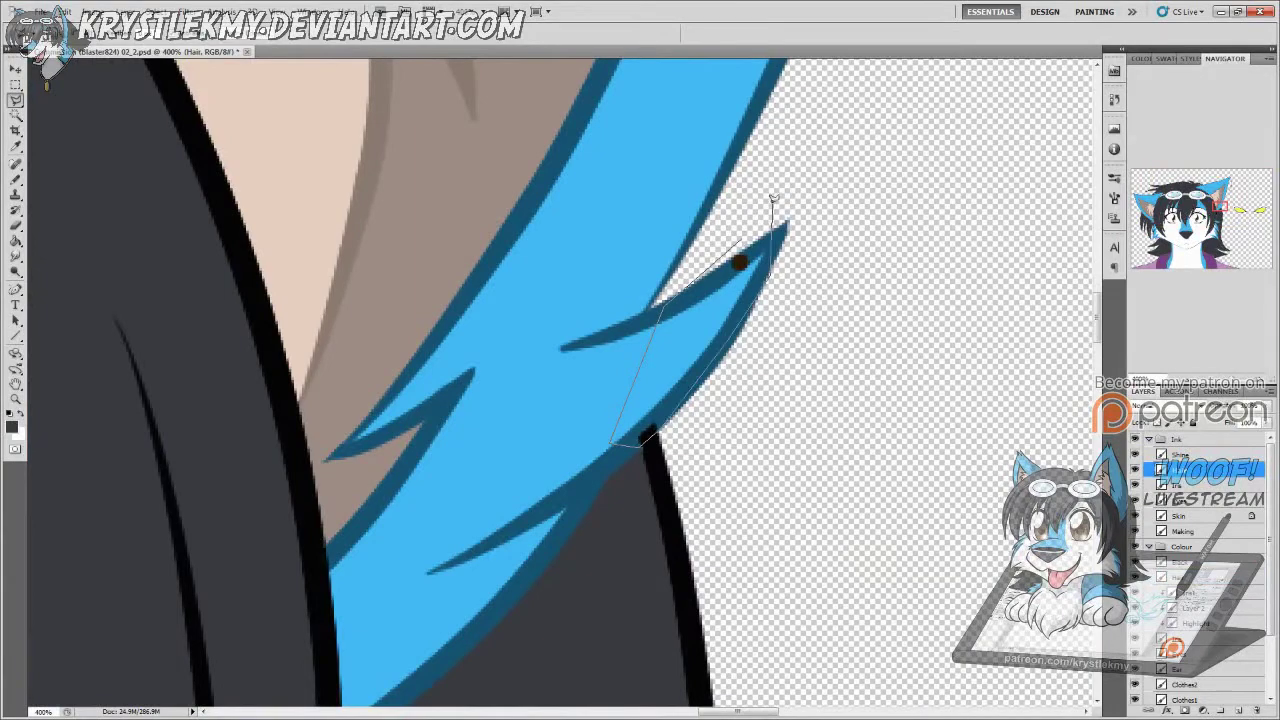
pyautogui.doubleClick(770, 198)
# Step: Sample a grey from the reference illustration and fill the goggle rim, lens and strap outlines with it on the Eyes ink layer
pyautogui.moveTo(471, 237); pyautogui.dragTo(801, 617)
pyautogui.moveTo(392, 387); pyautogui.dragTo(592, 557)
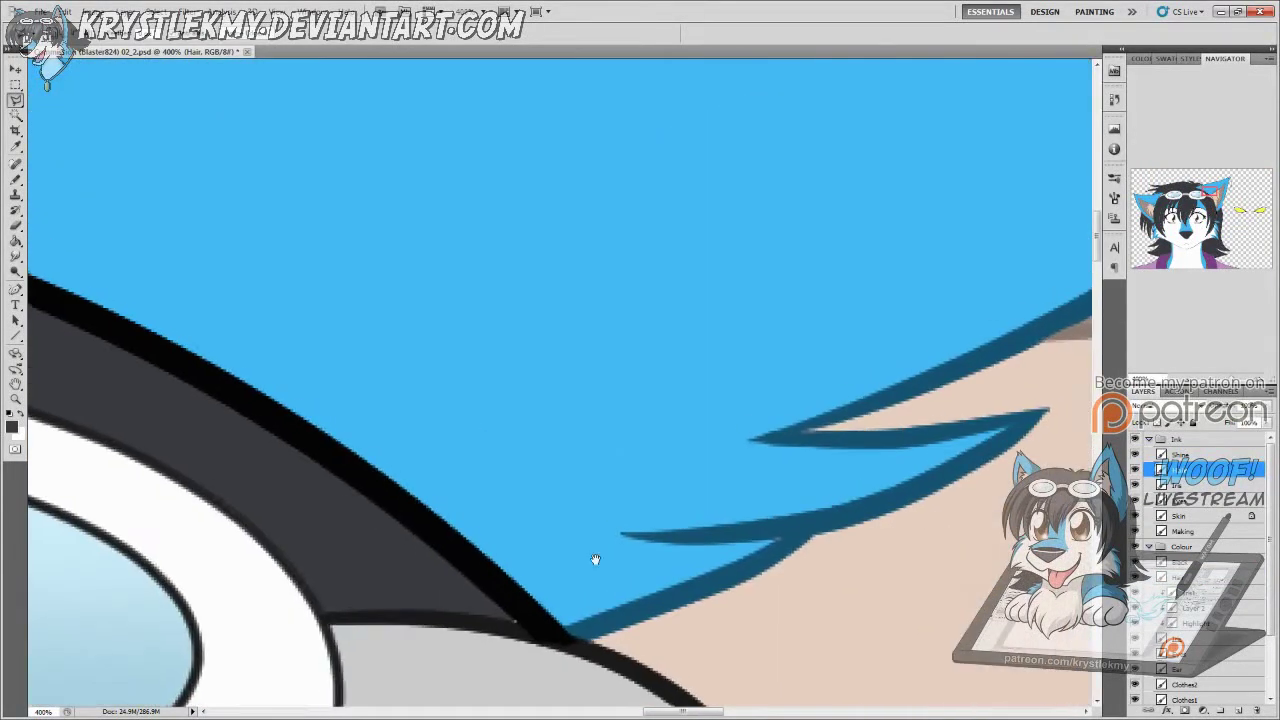
pyautogui.moveTo(694, 245); pyautogui.dragTo(694, 495)
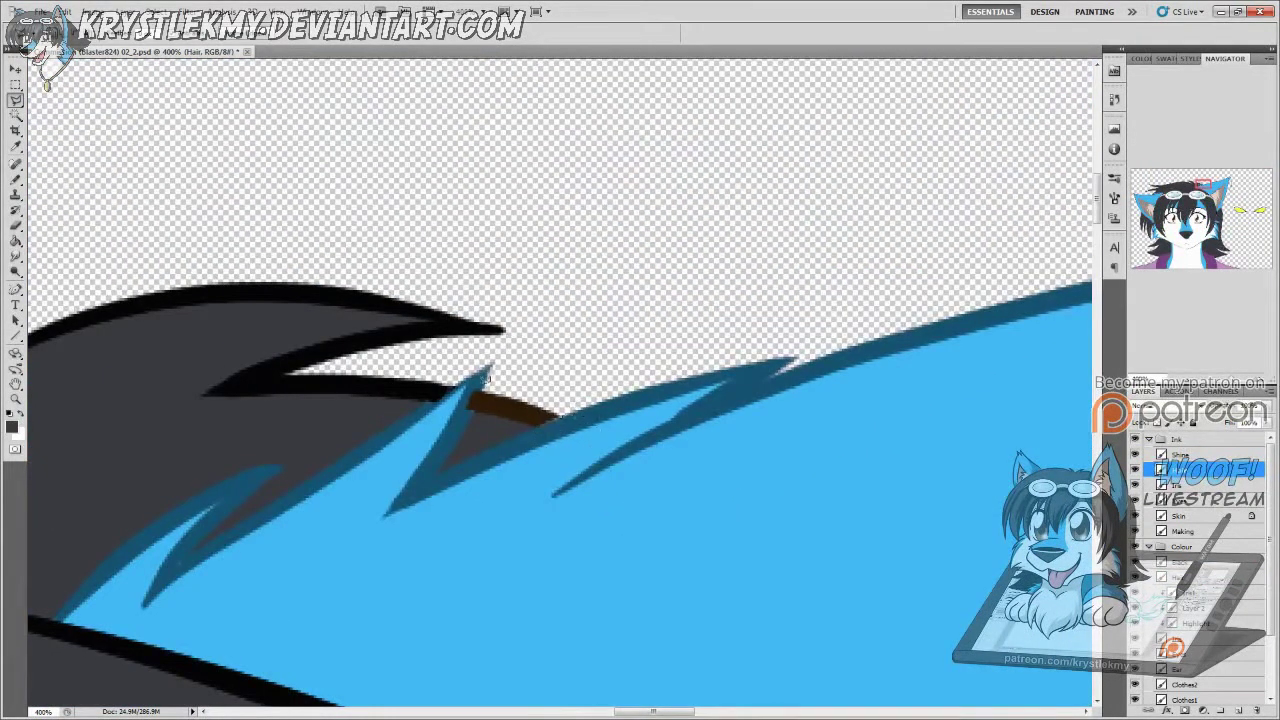
pyautogui.scroll(-6, 466, 393)
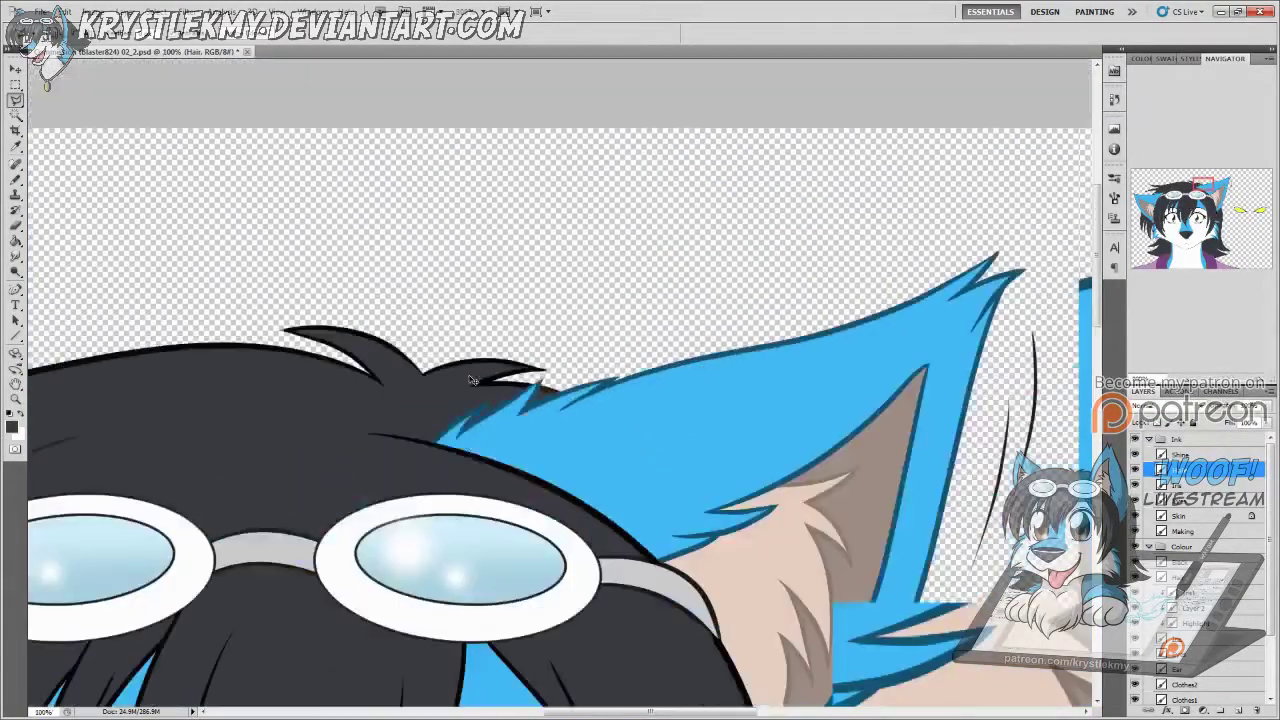
pyautogui.hotkey('ctrl', 'Tab')
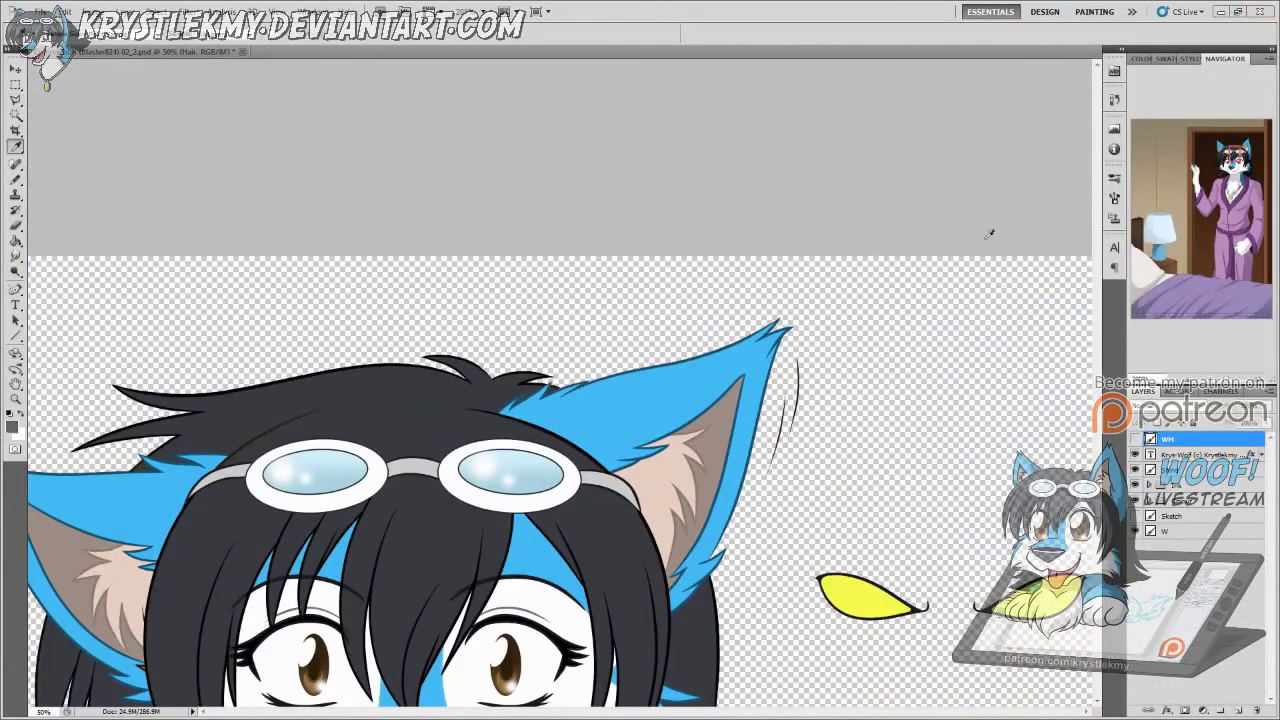
pyautogui.press('z')
pyautogui.click(385, 485)
pyautogui.click(385, 485)
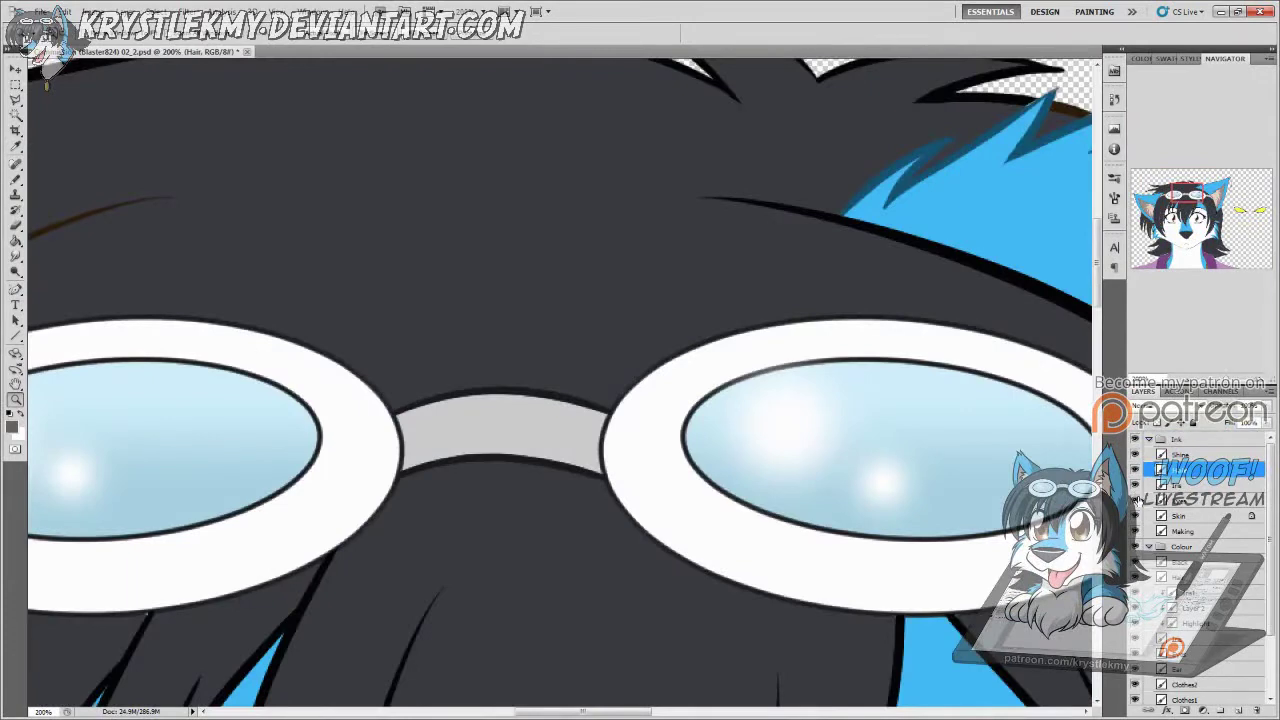
pyautogui.click(1190, 499)
pyautogui.press('g')
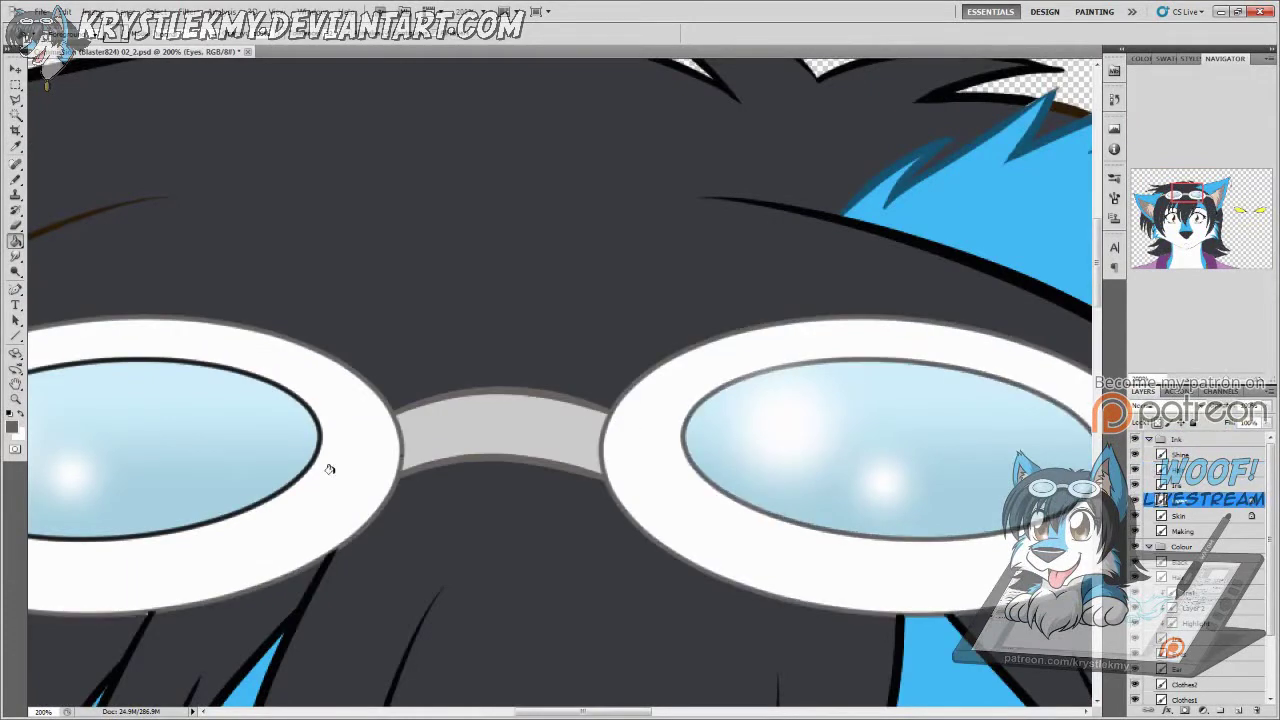
pyautogui.hscroll(-5, 300, 617)
pyautogui.scroll(2, 243, 403)
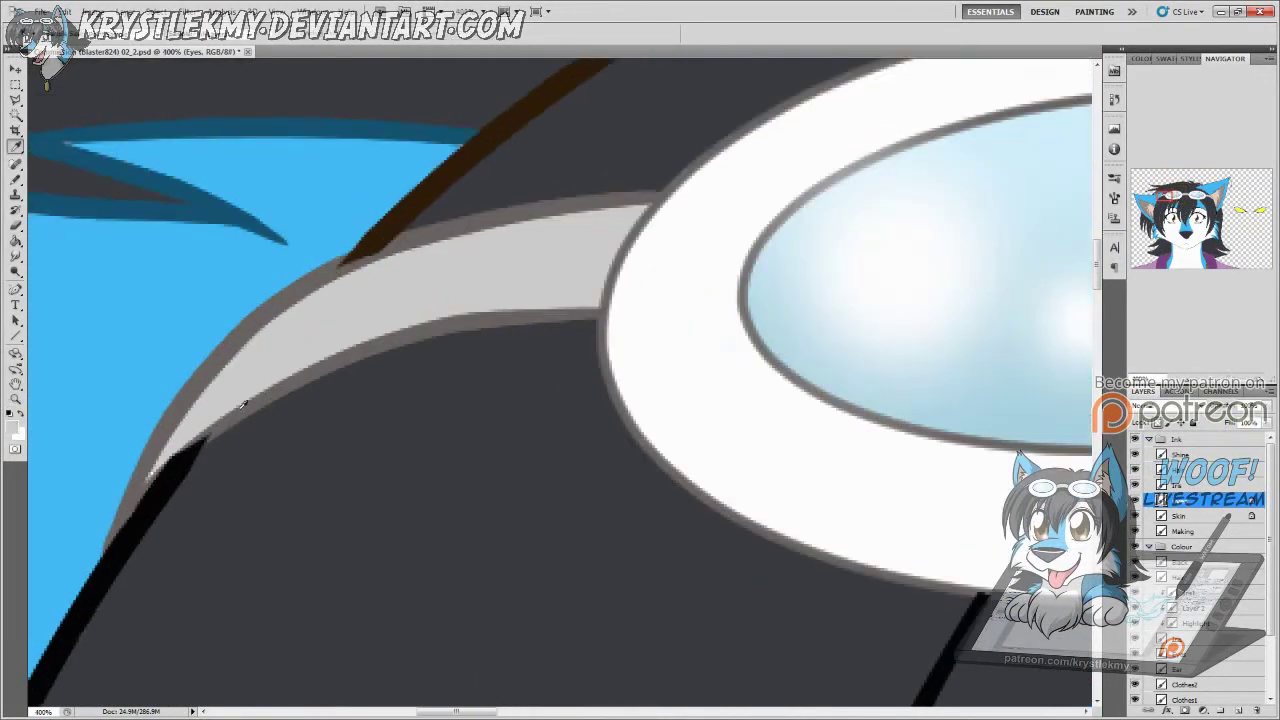
# Step: Touch up the goggle strap in light grey on the Iris colour layer and delete the brown hair line end overlapping it on the Hair ink layer
pyautogui.click(1174, 640)
pyautogui.hscroll(-4, 354, 586)
pyautogui.scroll(1, 354, 586)
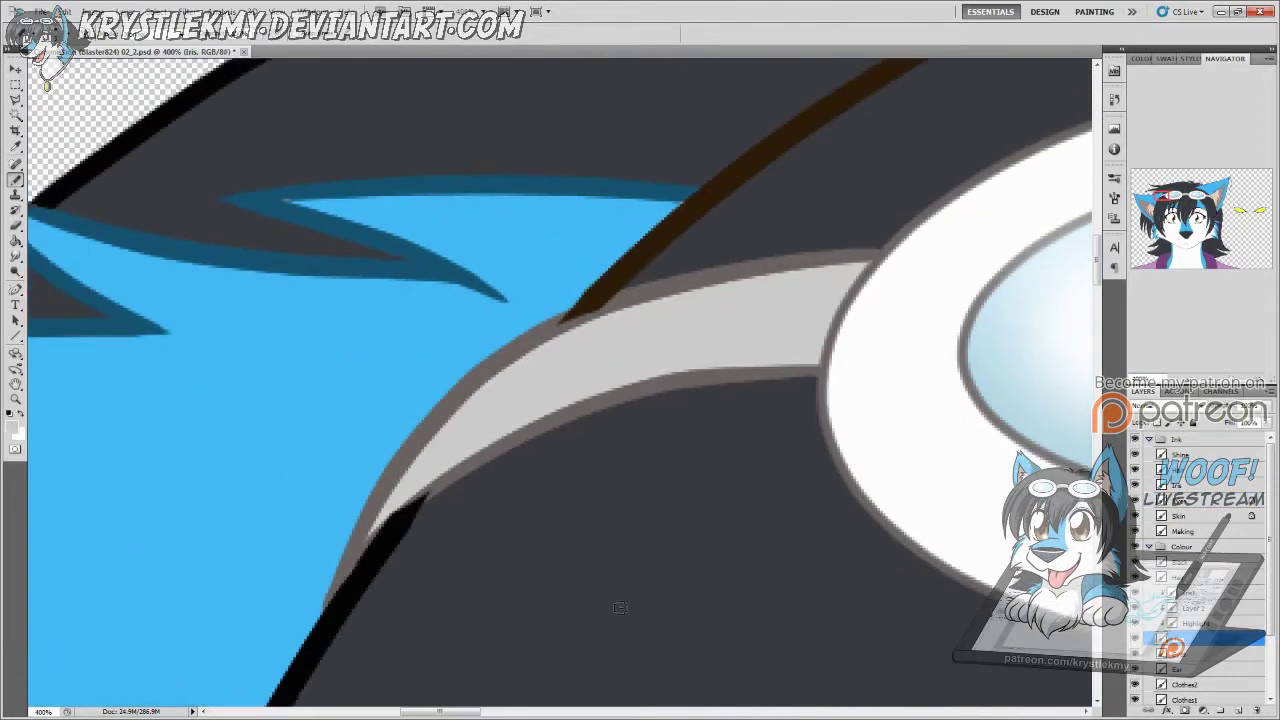
pyautogui.keyDown('ctrl'); pyautogui.click(615, 290); pyautogui.keyUp('ctrl')
pyautogui.press('l')
pyautogui.doubleClick(643, 316)
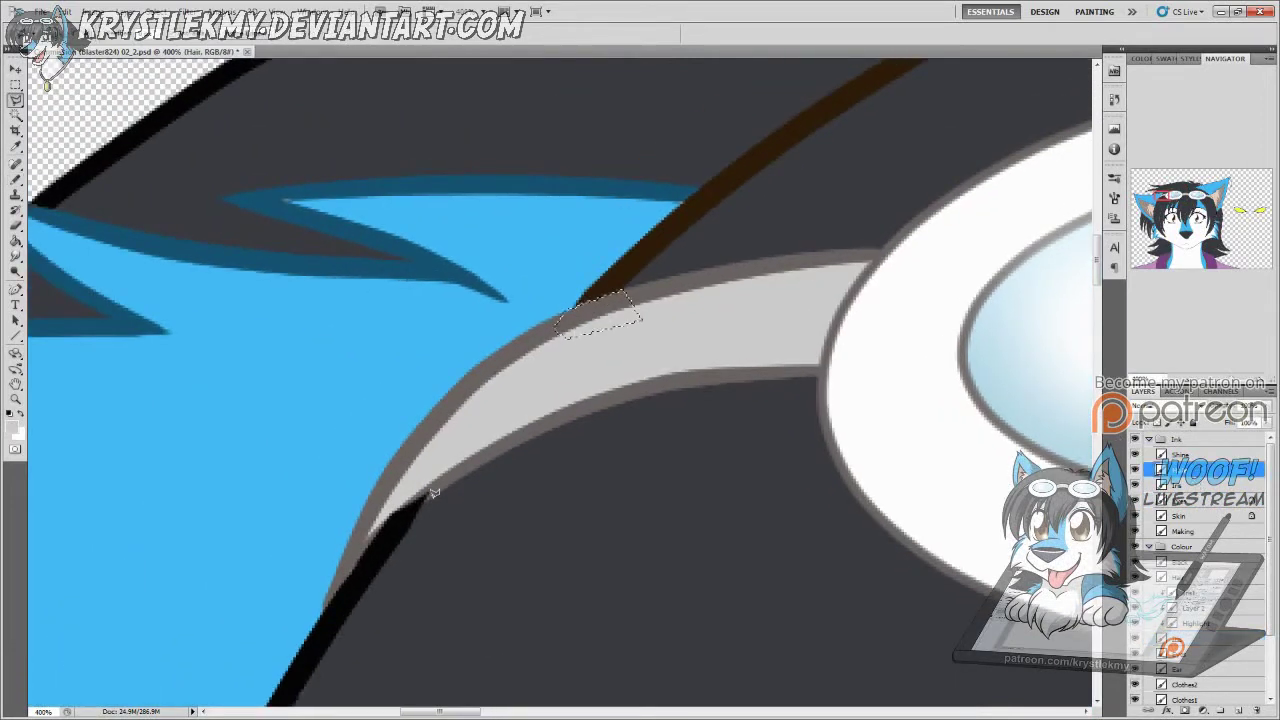
# Step: Delete the two hair line ends overlapping the lower rim of the picture's left goggle, then select the Hair colour layer for painting
pyautogui.hscroll(6, 557, 500)
pyautogui.scroll(-1, 608, 537)
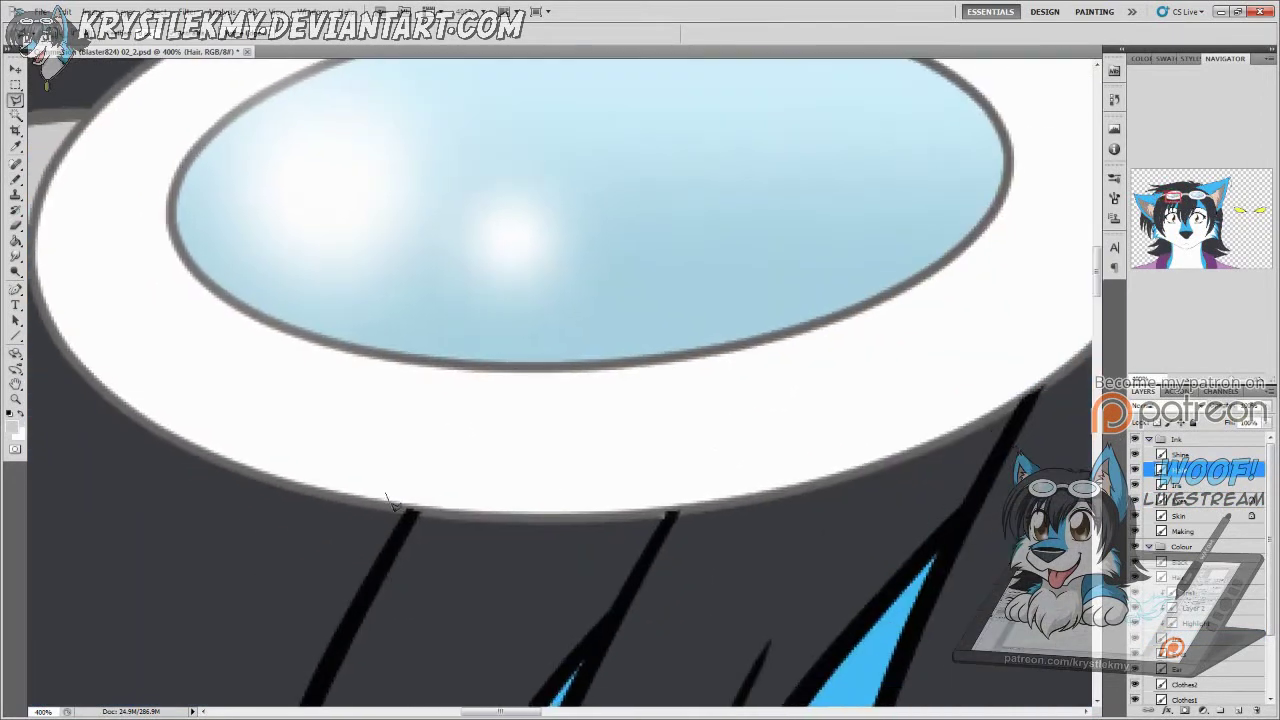
pyautogui.doubleClick(435, 503)
pyautogui.press('Delete')
pyautogui.doubleClick(677, 486)
pyautogui.press('Delete')
pyautogui.press('x')
pyautogui.press('b')
pyautogui.keyDown('ctrl'); pyautogui.click(820, 549); pyautogui.keyUp('ctrl')
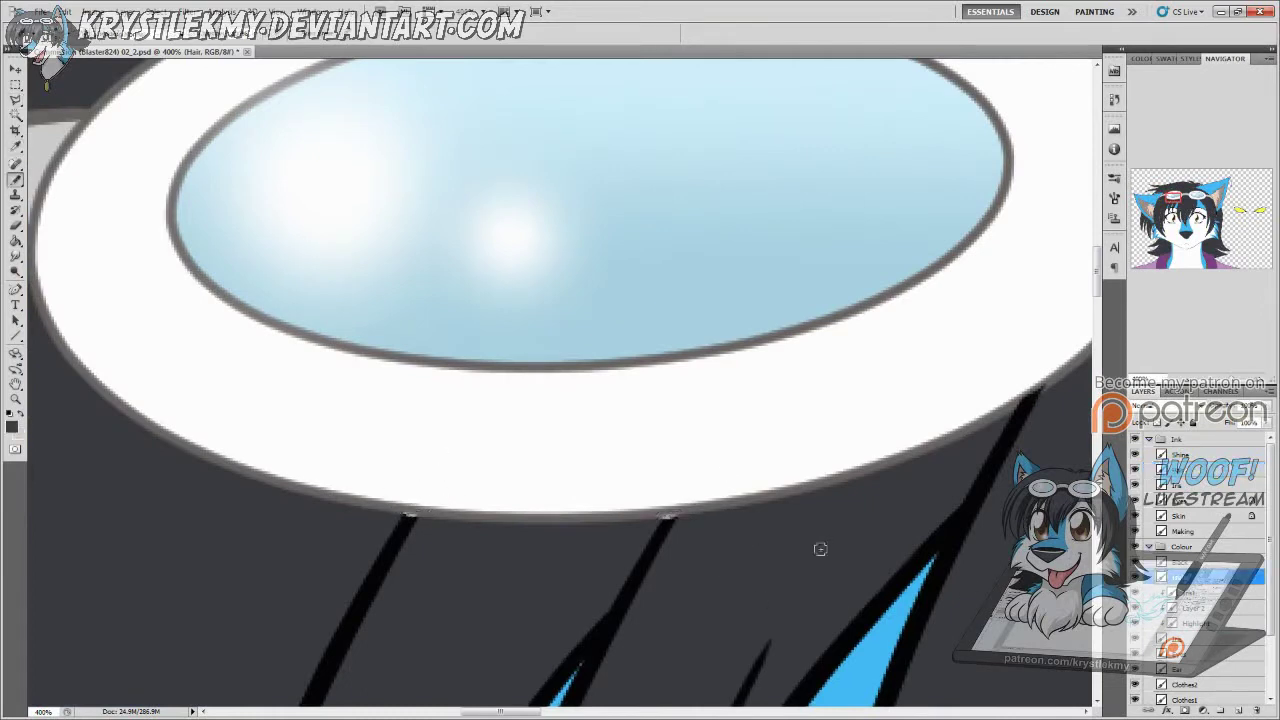
# Step: On the Hair ink layer, trim the hair line end touching the left goggle's rim near the bridge
pyautogui.hscroll(5, 461, 513)
pyautogui.scroll(1, 711, 491)
pyautogui.press('l')
pyautogui.keyDown('ctrl'); pyautogui.click(604, 427); pyautogui.keyUp('ctrl')
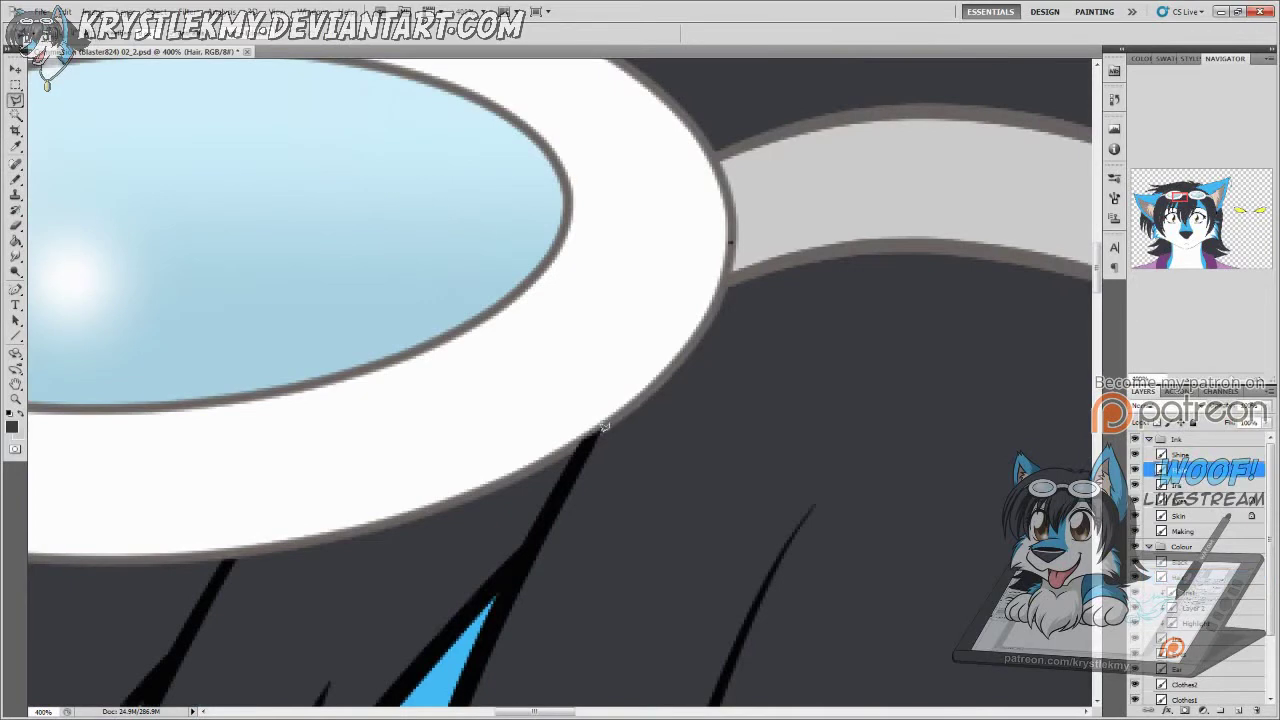
pyautogui.hscroll(3, 604, 408)
pyautogui.hscroll(8, 580, 374)
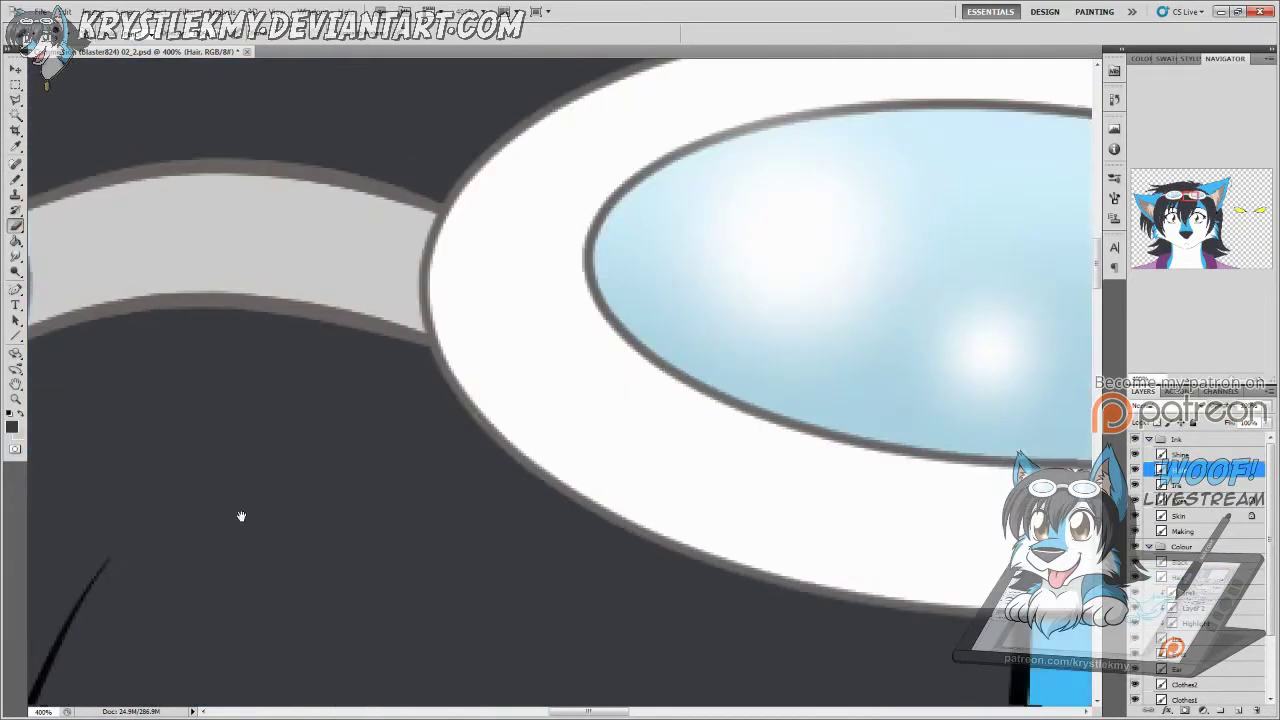
# Step: Lasso the two hair line ends overlapping the lower rim of the picture's right goggle and remove them
pyautogui.hscroll(5, 240, 517)
pyautogui.hscroll(3, 750, 587)
pyautogui.scroll(1, 600, 570)
pyautogui.press('l')
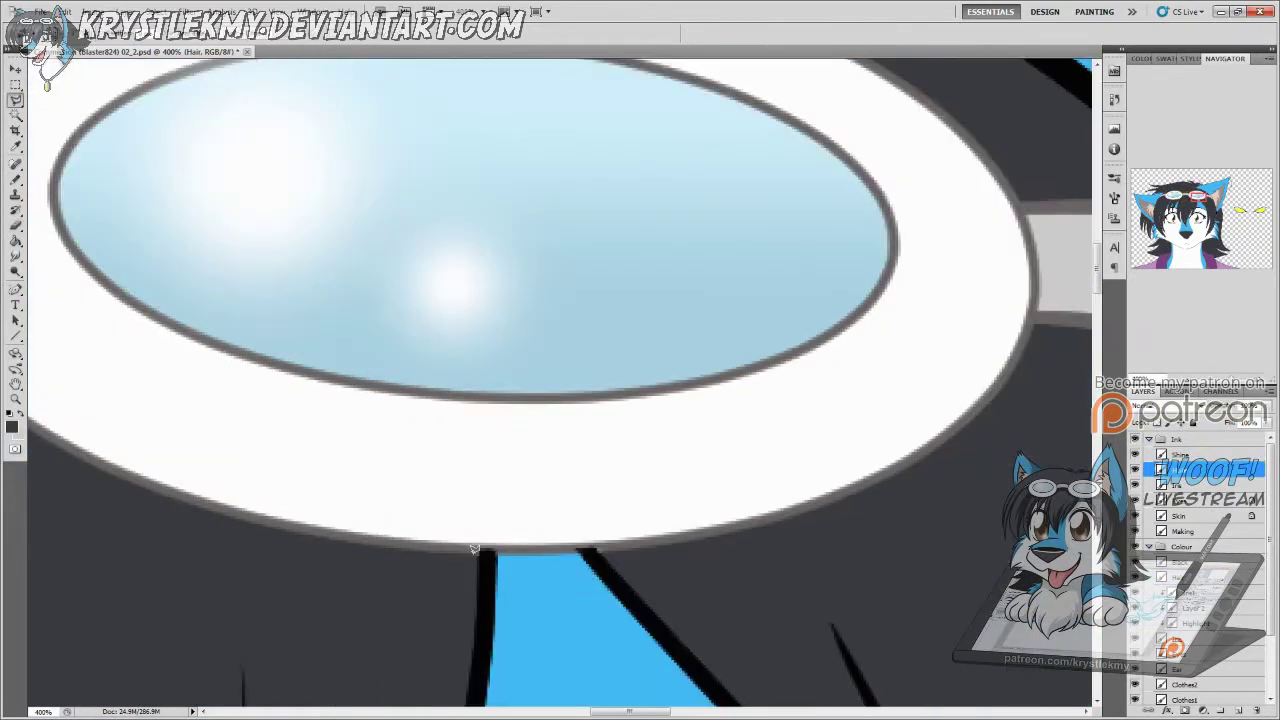
pyautogui.click(604, 543)
pyautogui.doubleClick(471, 508)
# Step: Lasso and delete the black hair line end overlapping the upper edge of the right goggle strap beside the ear
pyautogui.hscroll(8, 580, 550)
pyautogui.scroll(3, 560, 555)
pyautogui.click(563, 408)
pyautogui.click(623, 426)
pyautogui.click(640, 448)
pyautogui.click(618, 472)
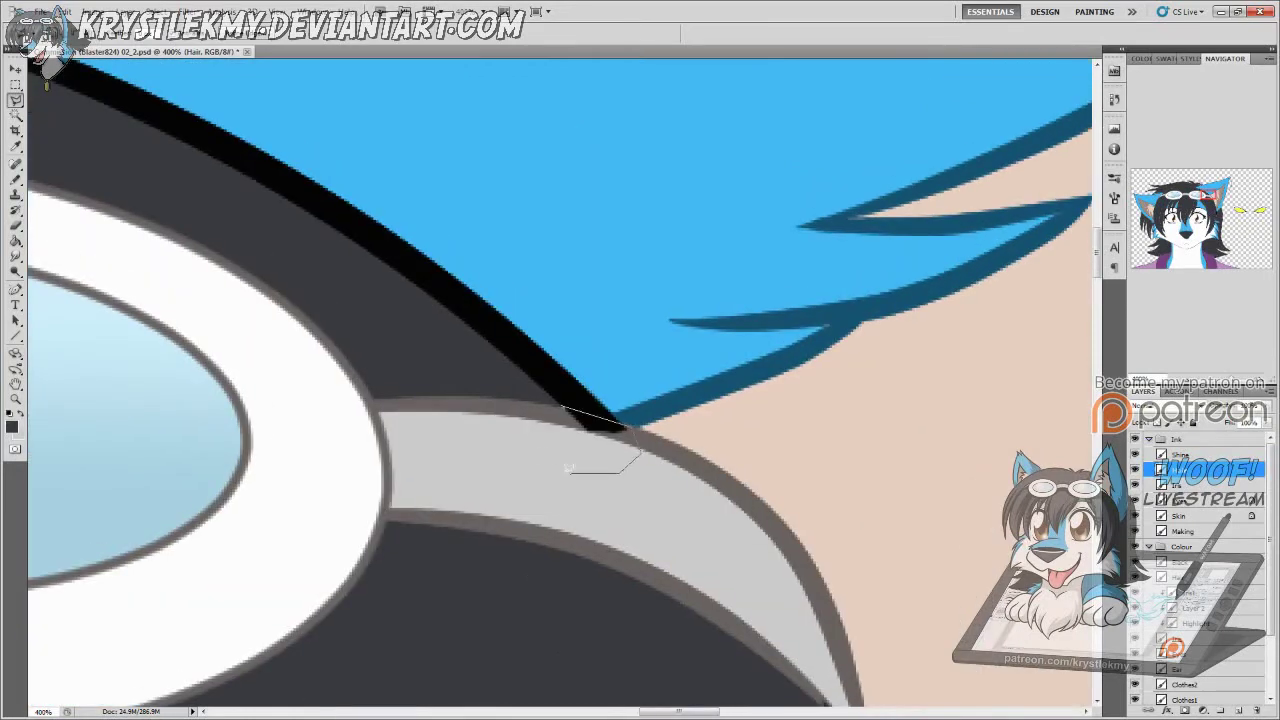
pyautogui.doubleClick(567, 470)
pyautogui.press('Delete')
pyautogui.hotkey('ctrl', 'd')
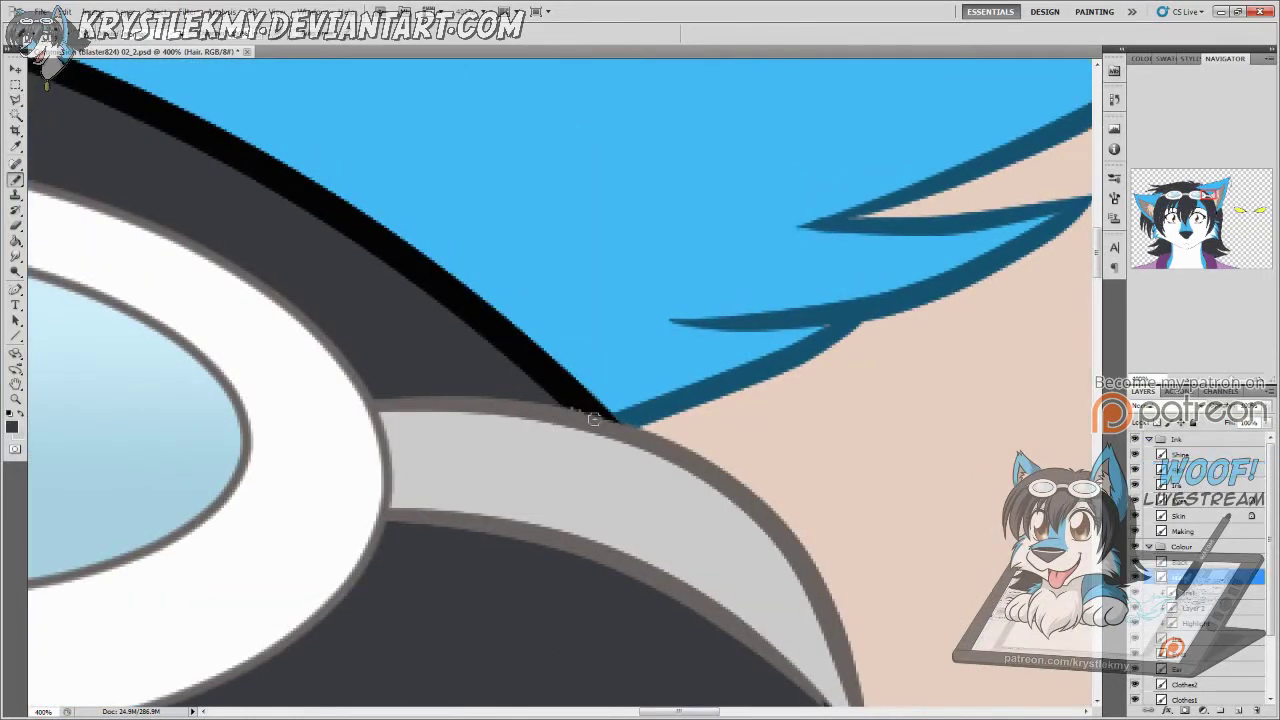
# Step: On the Iris colour layer, lasso the tapered end of the right goggle strap and fill its gap with light grey
pyautogui.scroll(-3, 674, 411)
pyautogui.hscroll(3, 657, 566)
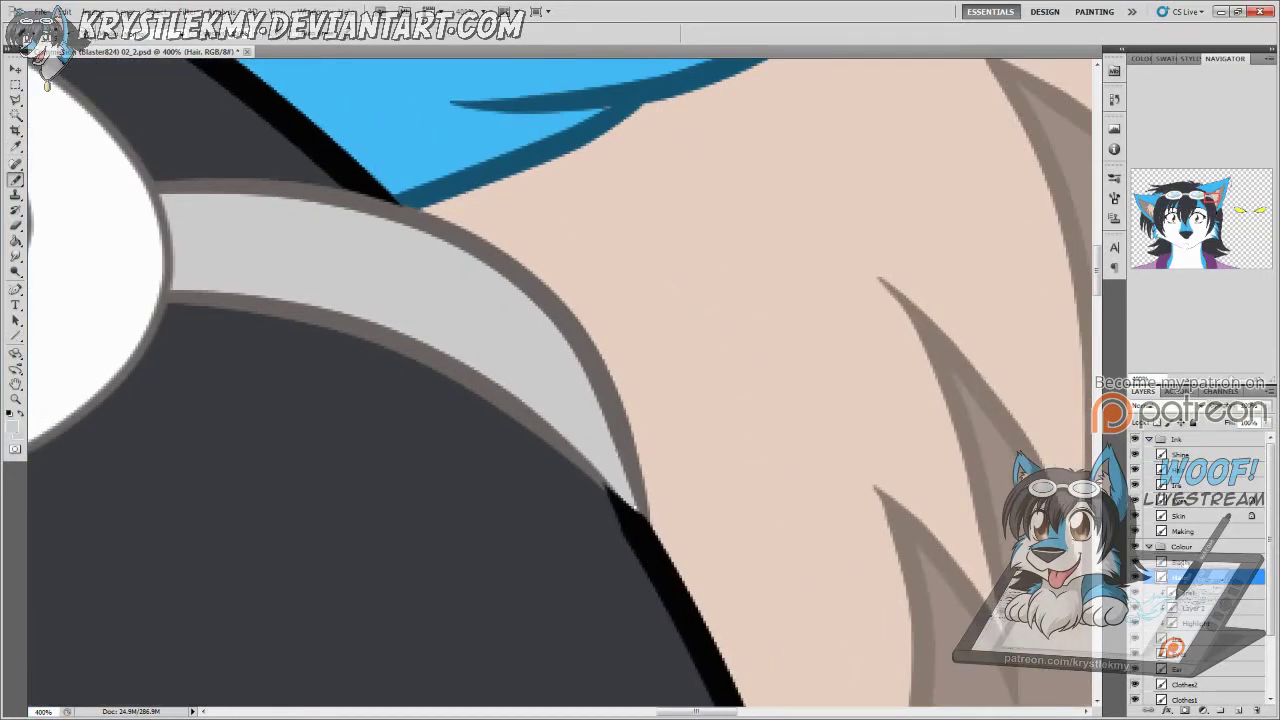
pyautogui.hotkey('alt', '[')
pyautogui.hotkey('alt', '[')
pyautogui.hotkey('alt', '[')
pyautogui.hotkey('alt', '[')
pyautogui.press('l')
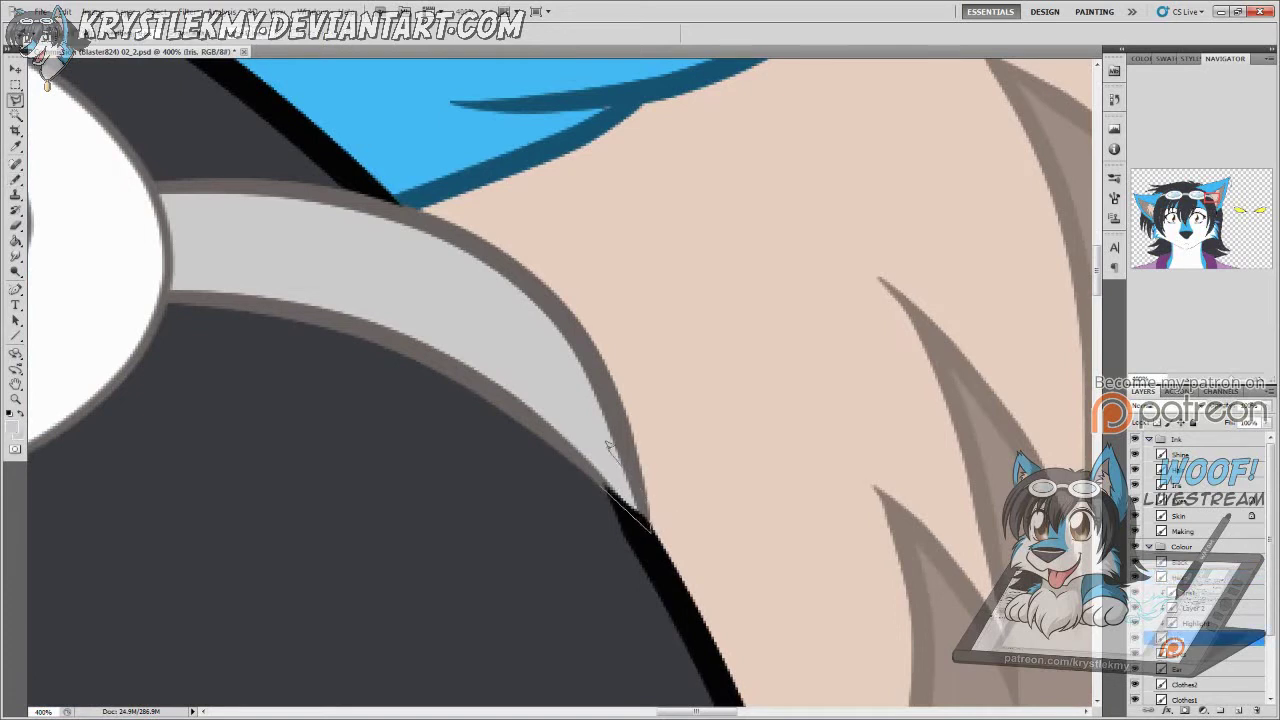
# Step: On the Hair ink layer, trim the black hair line overlapping the tapered end of the right goggle strap
pyautogui.hotkey('alt', ']')
pyautogui.hotkey('alt', ']')
pyautogui.hotkey('alt', ']')
pyautogui.hotkey('alt', ']')
pyautogui.hotkey('alt', ']')
pyautogui.hotkey('alt', ']')
pyautogui.hotkey('alt', ']')
pyautogui.hotkey('alt', ']')
pyautogui.hotkey('alt', ']')
pyautogui.hotkey('alt', ']')
pyautogui.hotkey('alt', ']')
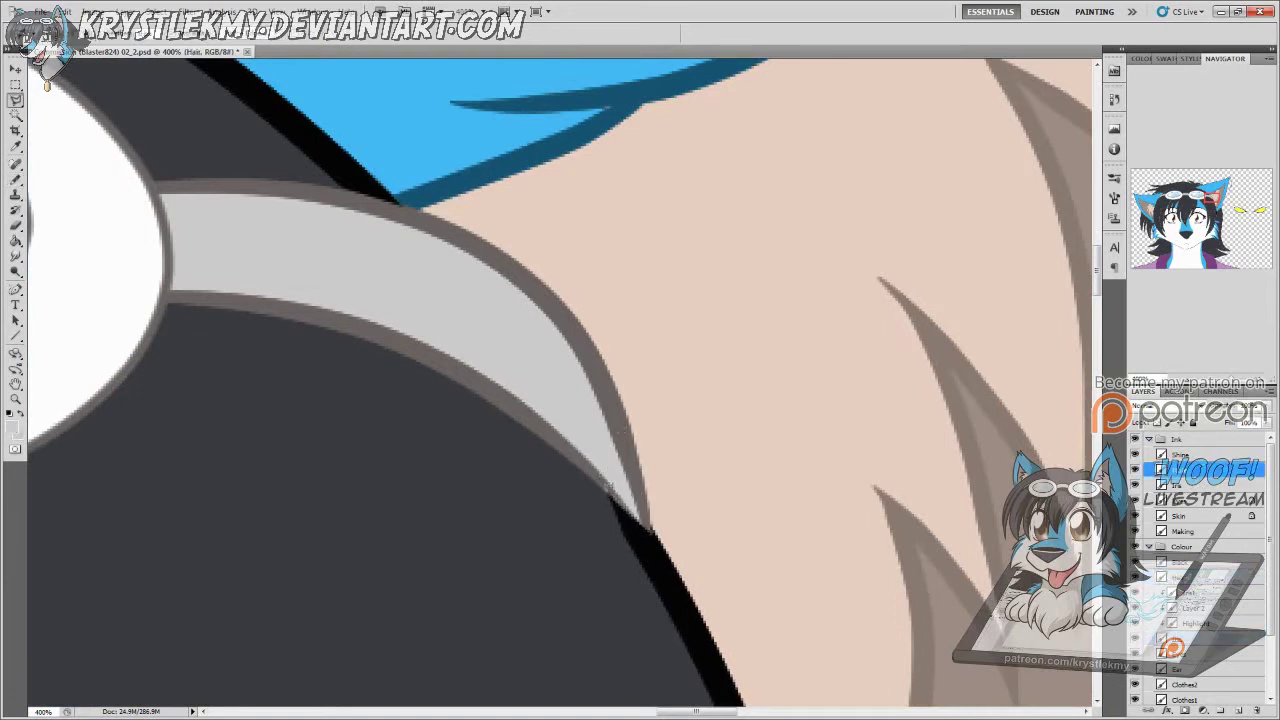
pyautogui.moveTo(609, 485)
pyautogui.mouseDown()
pyautogui.moveTo(664, 607)
pyautogui.moveTo(605, 583)
pyautogui.moveTo(591, 523)
pyautogui.mouseUp()
pyautogui.hotkey('ctrl', '1')
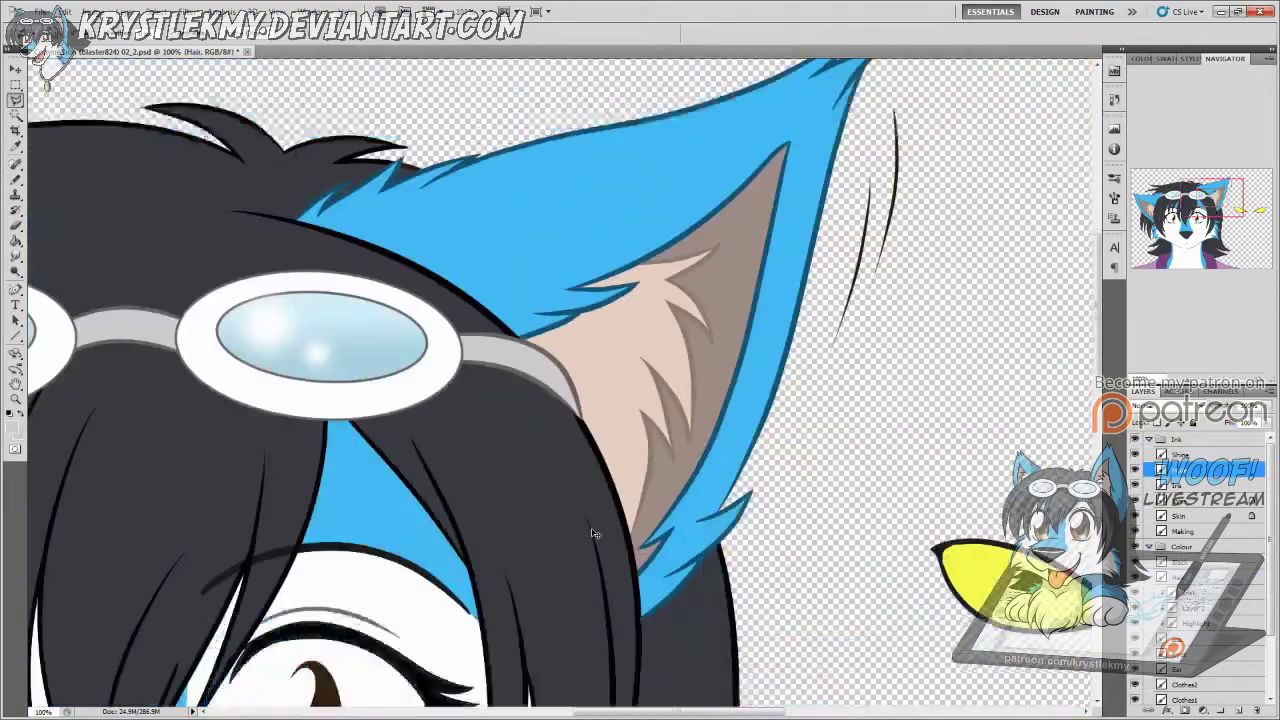
pyautogui.hotkey('ctrl', '0')
# Step: Fill the movement lines beside the right ear tip with white and show the dark brown background behind the character
pyautogui.press('z')
pyautogui.click(736, 207)
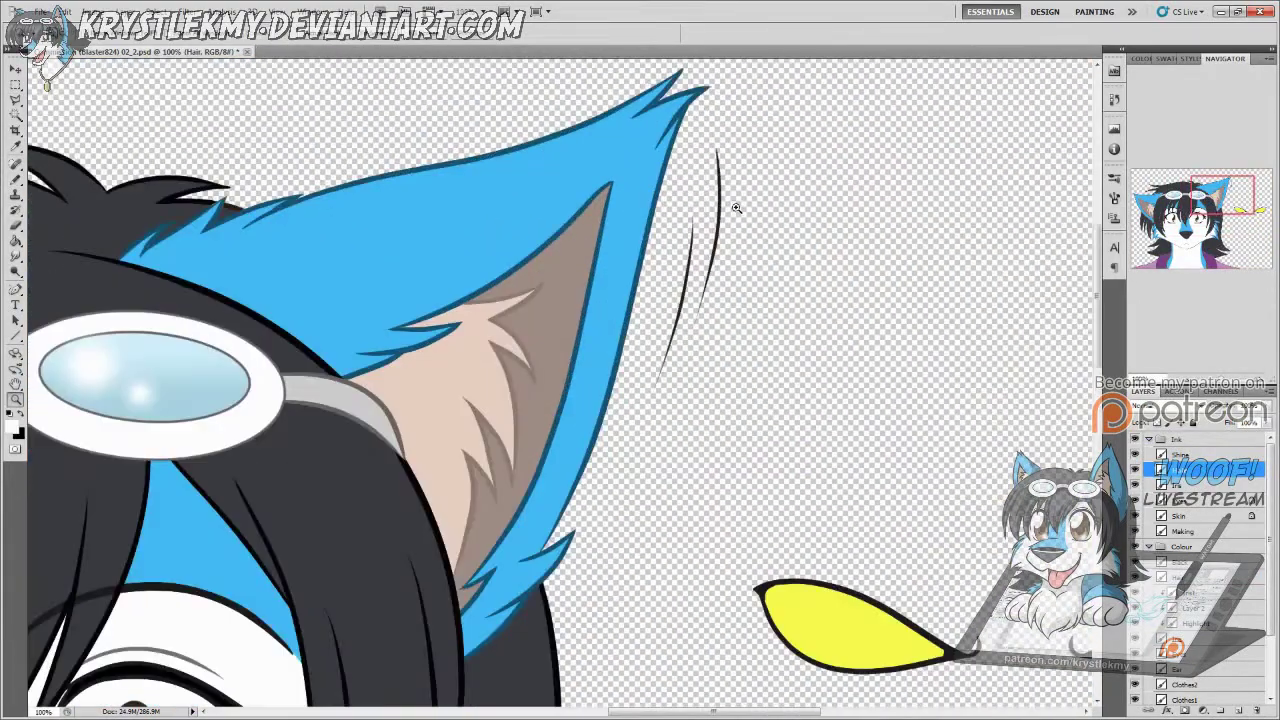
pyautogui.press('g')
pyautogui.moveTo(934, 613)
pyautogui.mouseDown()
pyautogui.moveTo(801, 490)
pyautogui.moveTo(696, 418)
pyautogui.mouseUp()
pyautogui.scroll(-2, 1190, 560)
pyautogui.click(1135, 680)
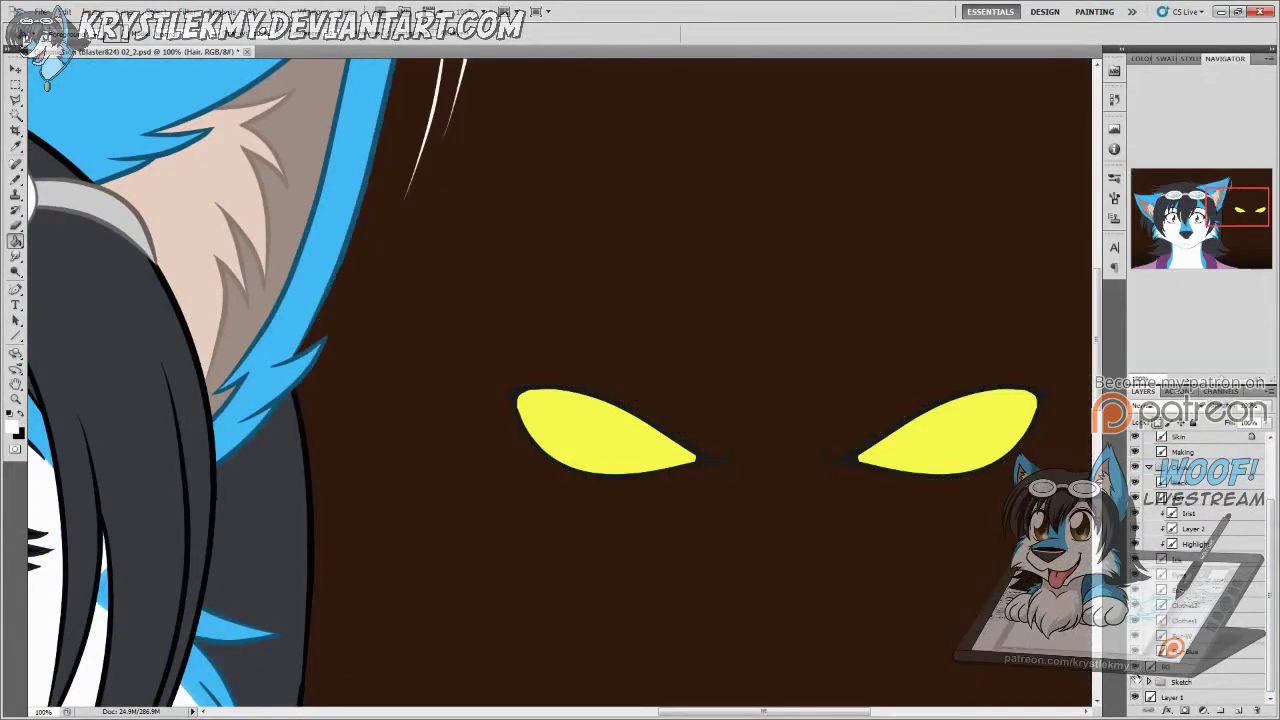
pyautogui.hotkey('ctrl', '0')
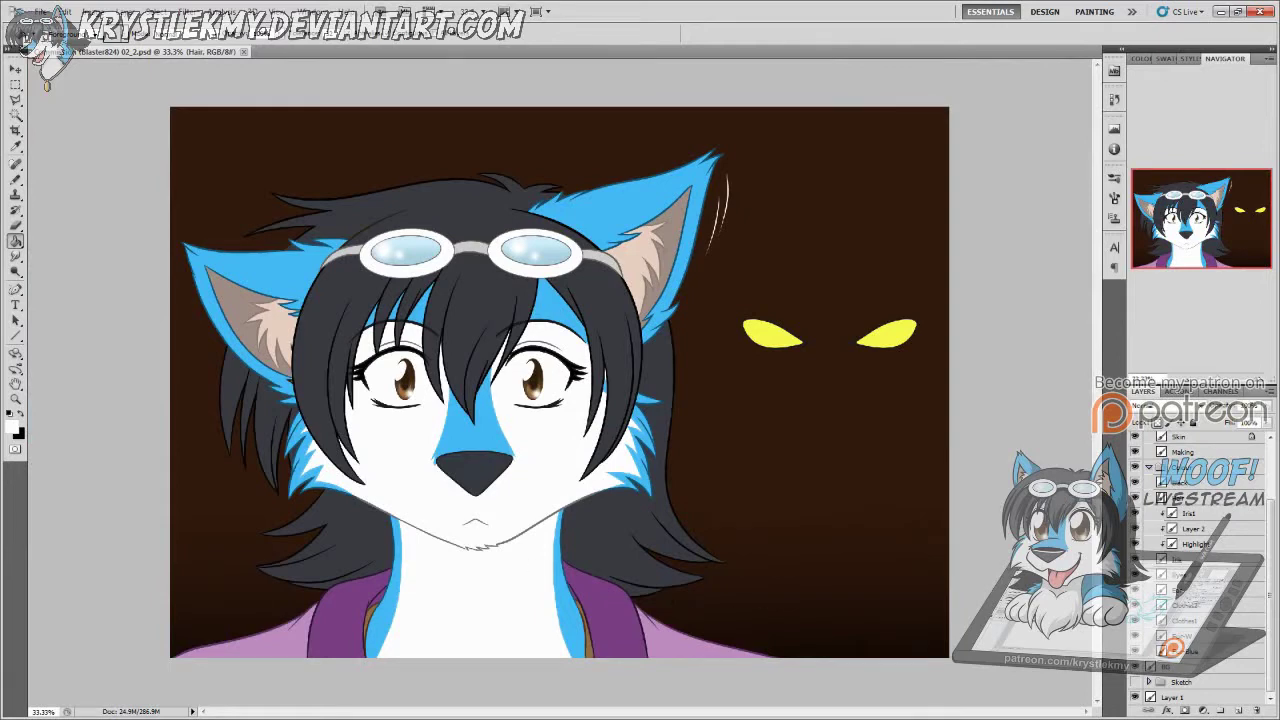
# Step: Check the reference illustration, then lasso a thin curved highlight across the upper nose and fill it with white on the Eyes colour layer
pyautogui.hotkey('ctrl', 'Tab')
pyautogui.hotkey('ctrl', 'Tab')
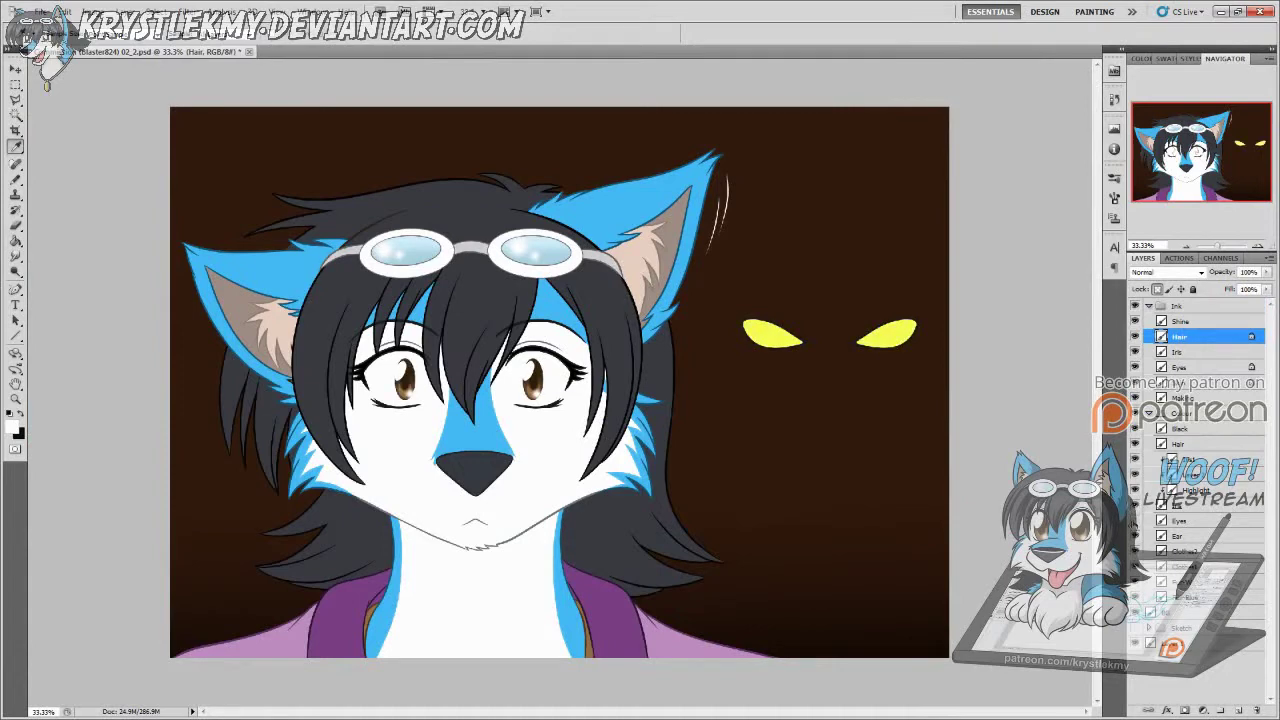
pyautogui.click(1178, 521)
pyautogui.scroll(4, 455, 462)
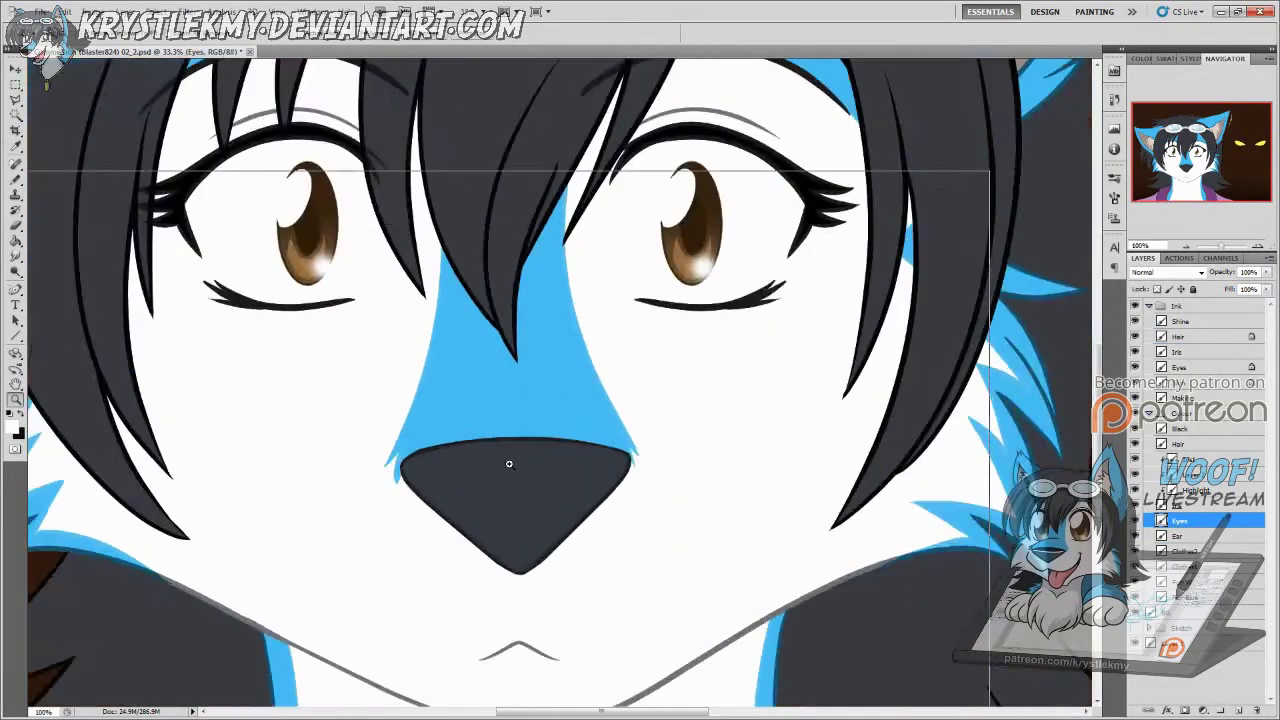
pyautogui.press('l')
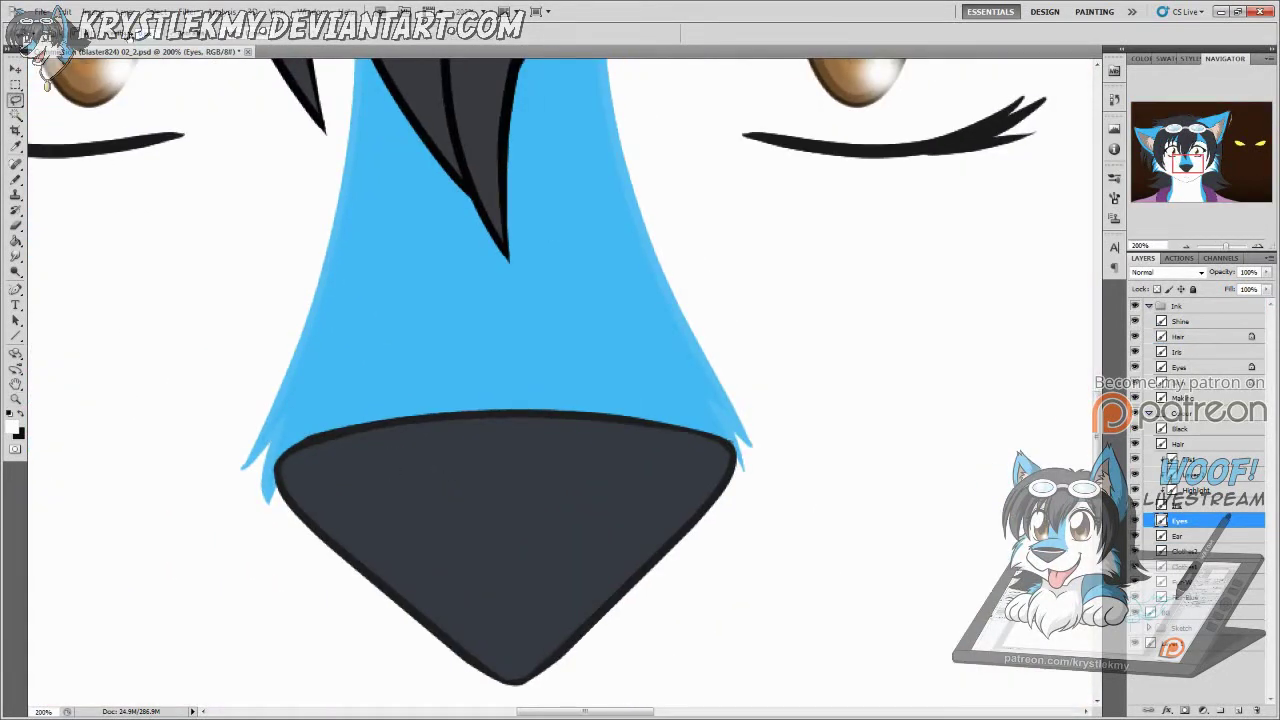
pyautogui.moveTo(284, 461)
pyautogui.mouseDown()
pyautogui.moveTo(684, 450)
pyautogui.moveTo(645, 560)
pyautogui.moveTo(600, 615)
pyautogui.mouseUp()
pyautogui.click(286, 464)
pyautogui.moveTo(286, 464)
pyautogui.mouseDown()
pyautogui.moveTo(737, 495)
pyautogui.moveTo(357, 462)
pyautogui.moveTo(531, 475)
pyautogui.moveTo(282, 480)
pyautogui.moveTo(736, 466)
pyautogui.moveTo(555, 447)
pyautogui.moveTo(288, 464)
pyautogui.mouseUp()
pyautogui.click(290, 460)
pyautogui.press('g')
pyautogui.click(512, 440)
pyautogui.hotkey('ctrl', 'd')
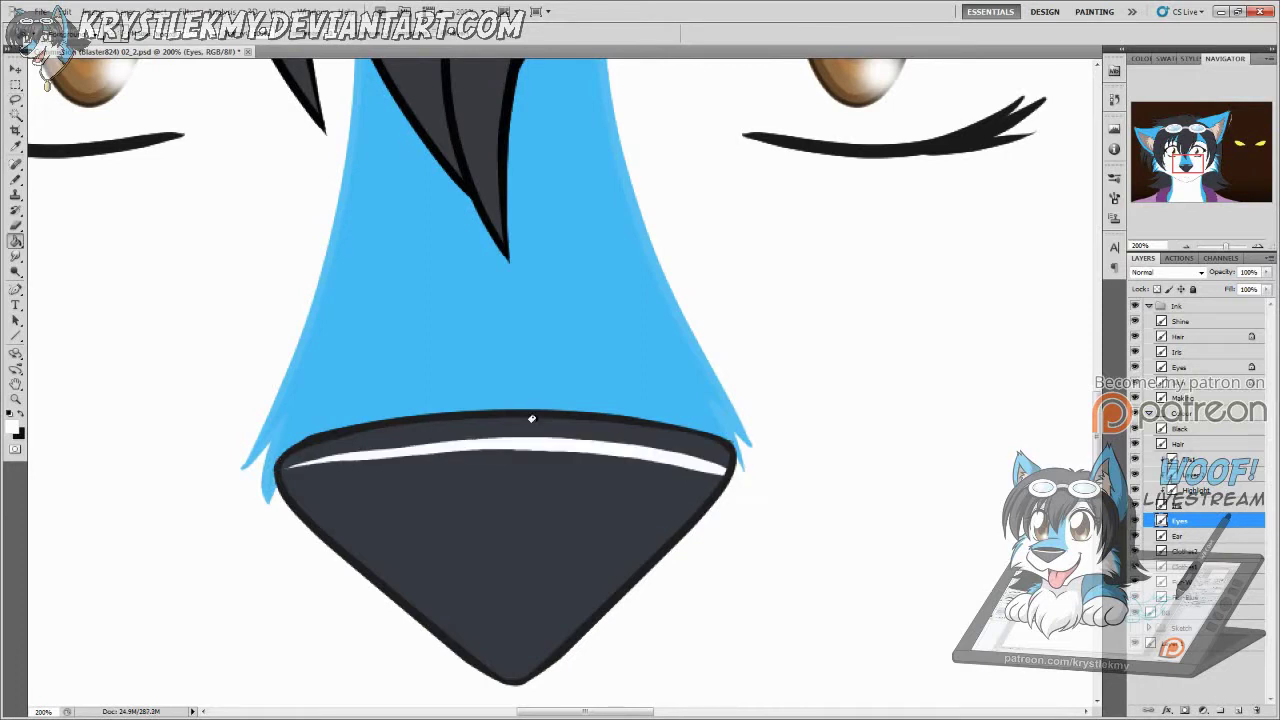
# Step: Lasso the lower edge of the nose highlight and paint it white to thicken the strip
pyautogui.press('l')
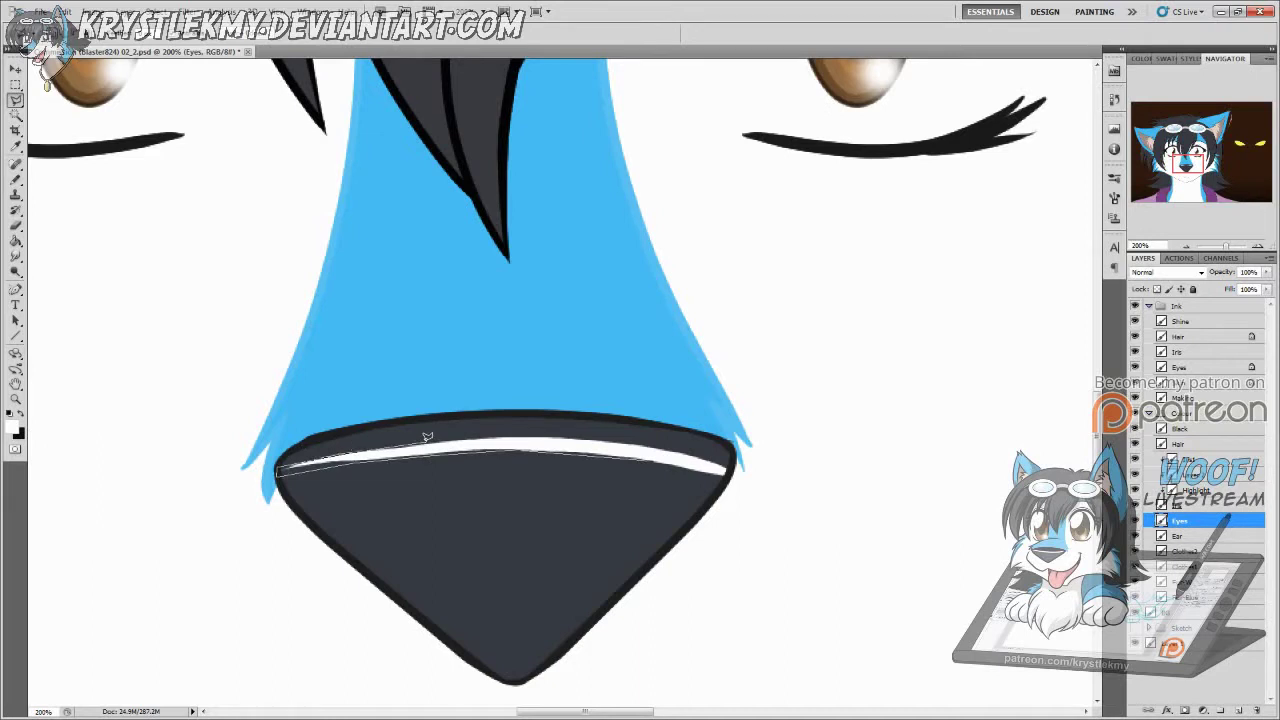
pyautogui.press('b')
pyautogui.moveTo(300, 466); pyautogui.dragTo(640, 457)
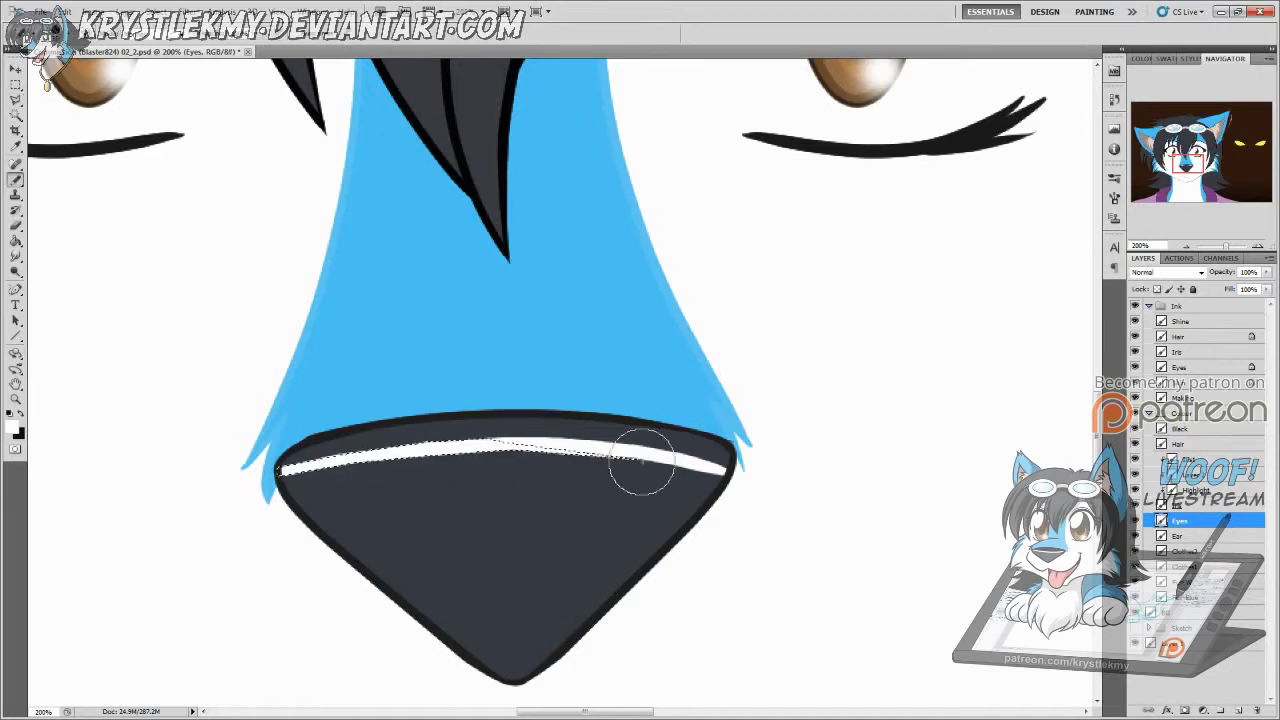
pyautogui.hotkey('ctrl', 'd')
# Step: Lasso the rough patches along the right half of the nose highlight's lower edge and paint them white for a smooth curve
pyautogui.press('l')
pyautogui.scroll(2, 660, 440)
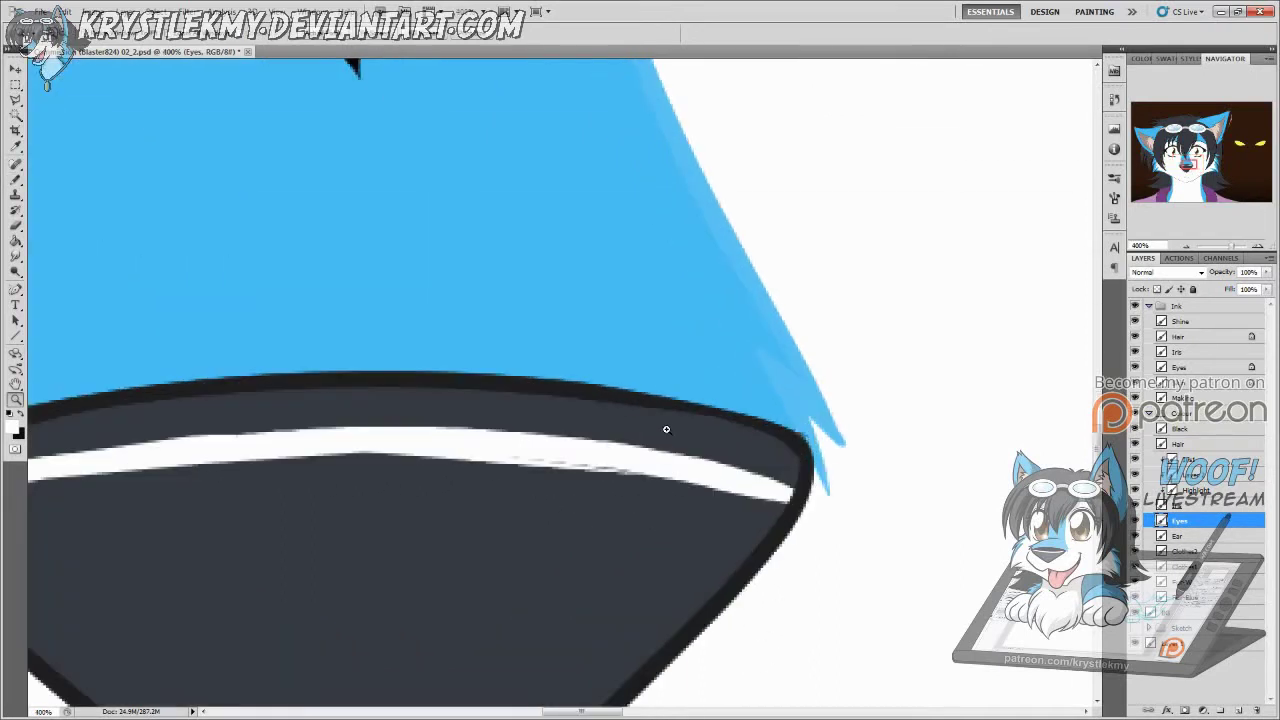
pyautogui.moveTo(507, 462)
pyautogui.mouseDown()
pyautogui.moveTo(623, 467)
pyautogui.moveTo(626, 442)
pyautogui.moveTo(510, 450)
pyautogui.mouseUp()
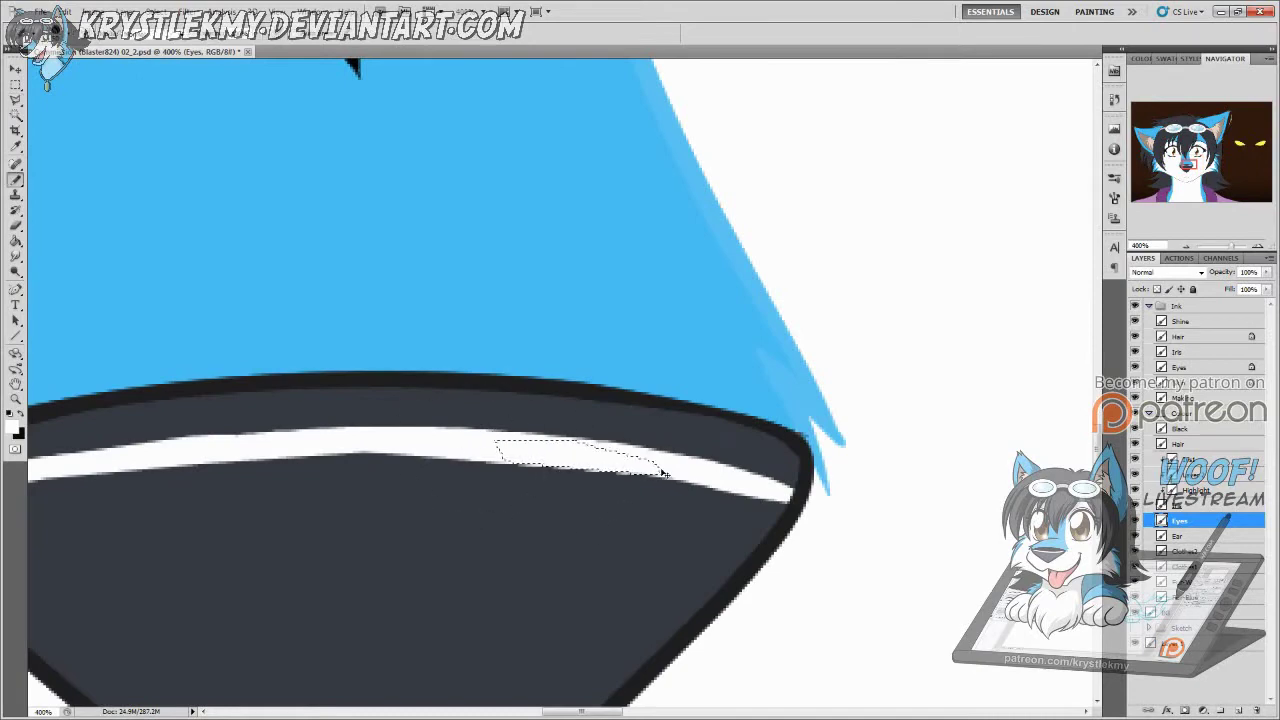
pyautogui.moveTo(375, 451); pyautogui.dragTo(610, 470)
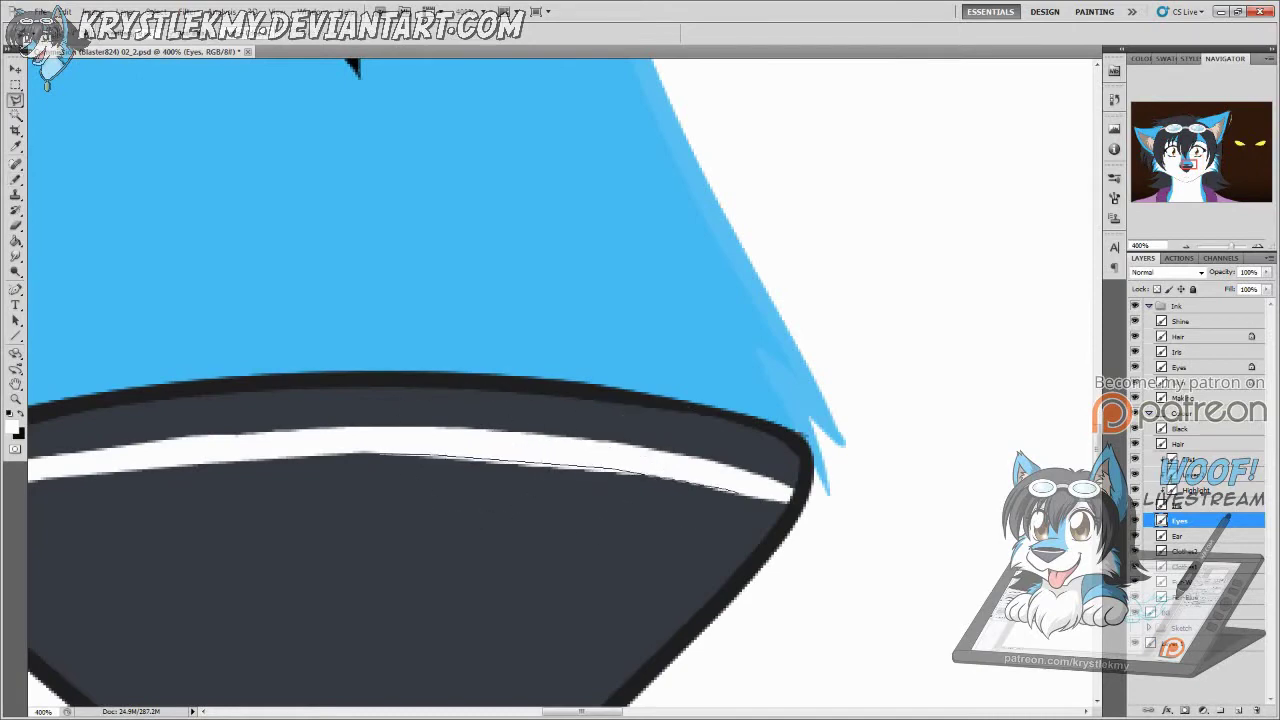
pyautogui.moveTo(790, 496)
pyautogui.mouseDown()
pyautogui.moveTo(526, 580)
pyautogui.moveTo(537, 580)
pyautogui.mouseUp()
pyautogui.hotkey('ctrl', '-')
pyautogui.hotkey('ctrl', '-')
pyautogui.hotkey('ctrl', '-')
pyautogui.hotkey('ctrl', '-')
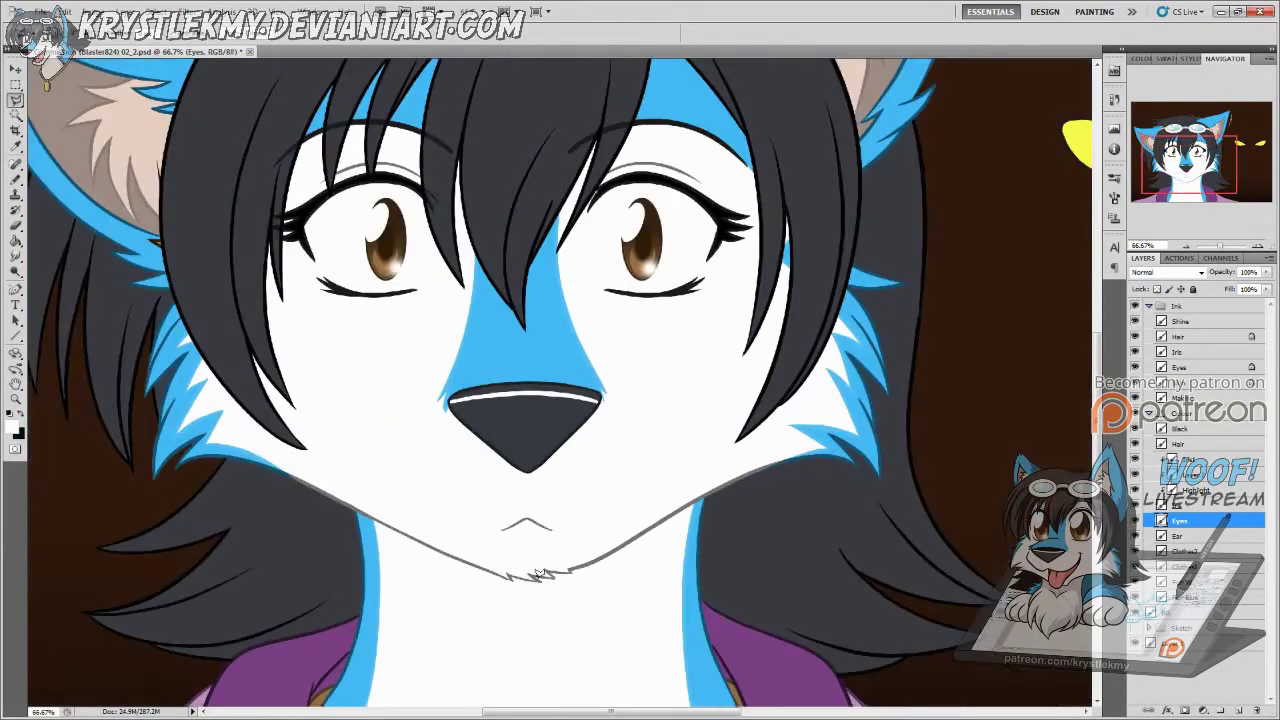
# Step: Lasso the upper band of the nose above the white highlight and fill it with black on the Ear colour layer
pyautogui.hotkey('ctrl', '+')
pyautogui.hotkey('ctrl', '+')
pyautogui.click(1134, 537)
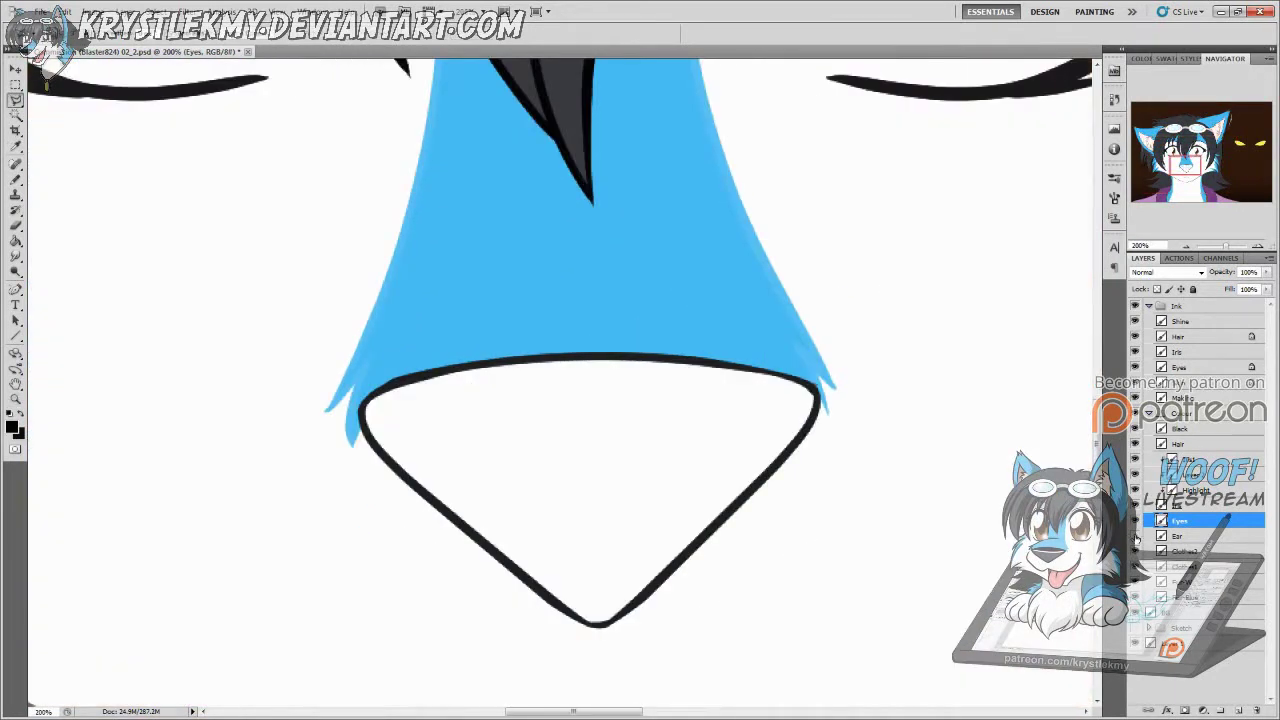
pyautogui.click(1134, 537)
pyautogui.click(1180, 536)
pyautogui.moveTo(366, 412)
pyautogui.mouseDown()
pyautogui.moveTo(492, 386)
pyautogui.moveTo(705, 385)
pyautogui.mouseUp()
pyautogui.moveTo(815, 395)
pyautogui.mouseDown()
pyautogui.moveTo(509, 321)
pyautogui.moveTo(366, 400)
pyautogui.mouseUp()
pyautogui.press('/')
pyautogui.hotkey('alt', 'BackSpace')
pyautogui.hotkey('ctrl', 'd')
pyautogui.hotkey('ctrl', '-')
pyautogui.hotkey('ctrl', '-')
pyautogui.hotkey('ctrl', '-')
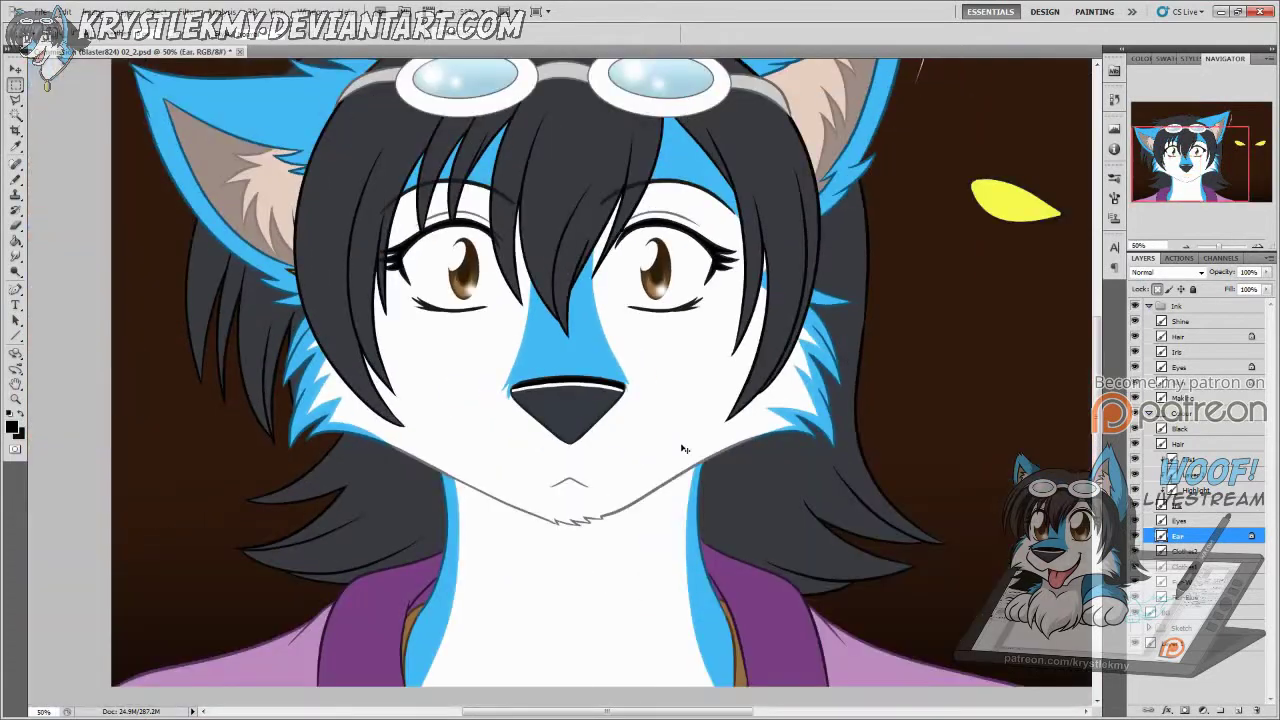
# Step: Lasso a band under the nose highlight that curves down both sides and fill it with white on the Eyes colour layer
pyautogui.hotkey('alt', ']')
pyautogui.hotkey('ctrl', '+')
pyautogui.hotkey('ctrl', '+')
pyautogui.hotkey('ctrl', '+')
pyautogui.hotkey('ctrl', '+')
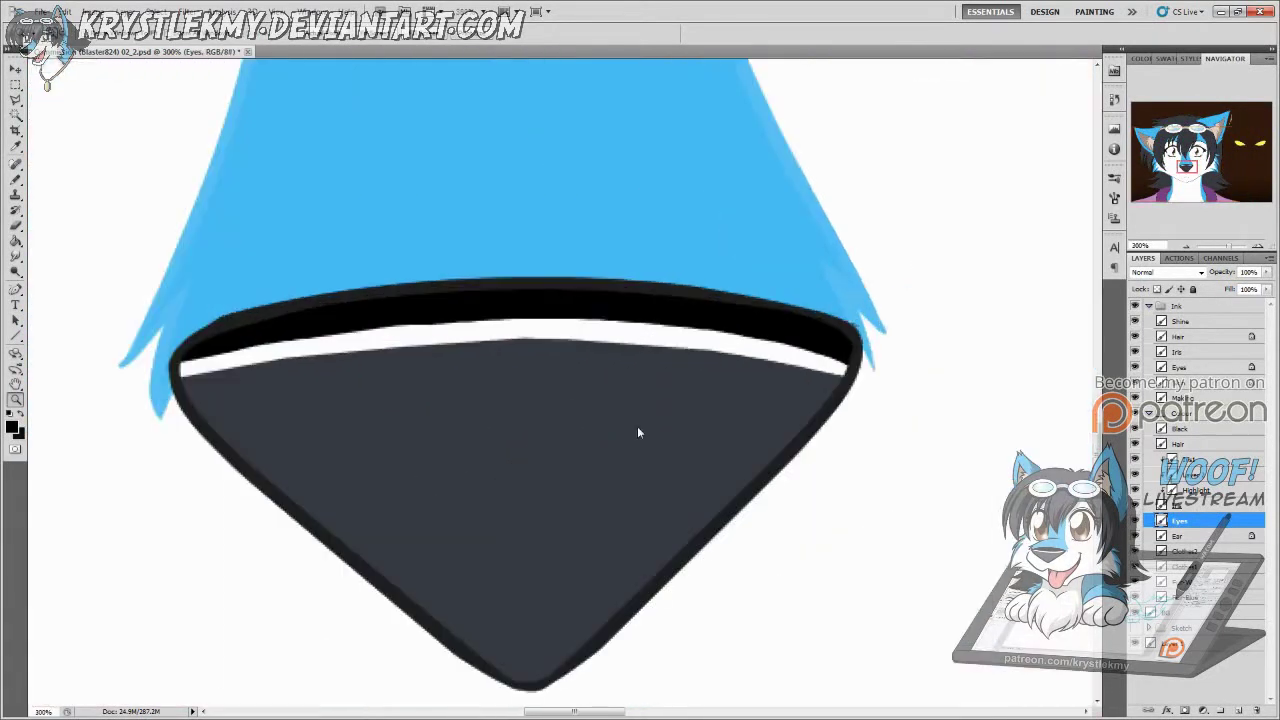
pyautogui.moveTo(701, 465); pyautogui.dragTo(669, 482)
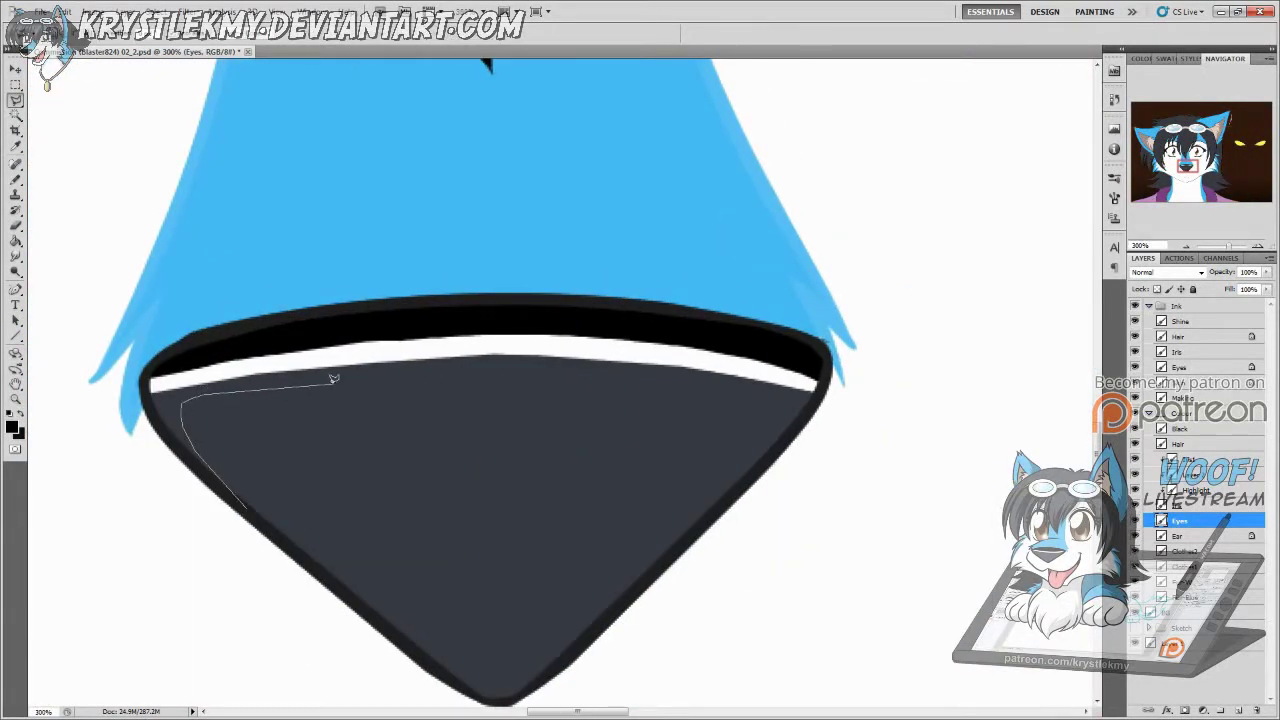
pyautogui.moveTo(333, 378); pyautogui.dragTo(425, 368)
pyautogui.moveTo(663, 377)
pyautogui.mouseDown()
pyautogui.moveTo(768, 402)
pyautogui.moveTo(757, 445)
pyautogui.moveTo(767, 464)
pyautogui.moveTo(818, 390)
pyautogui.moveTo(643, 342)
pyautogui.moveTo(412, 343)
pyautogui.moveTo(176, 371)
pyautogui.moveTo(140, 405)
pyautogui.mouseUp()
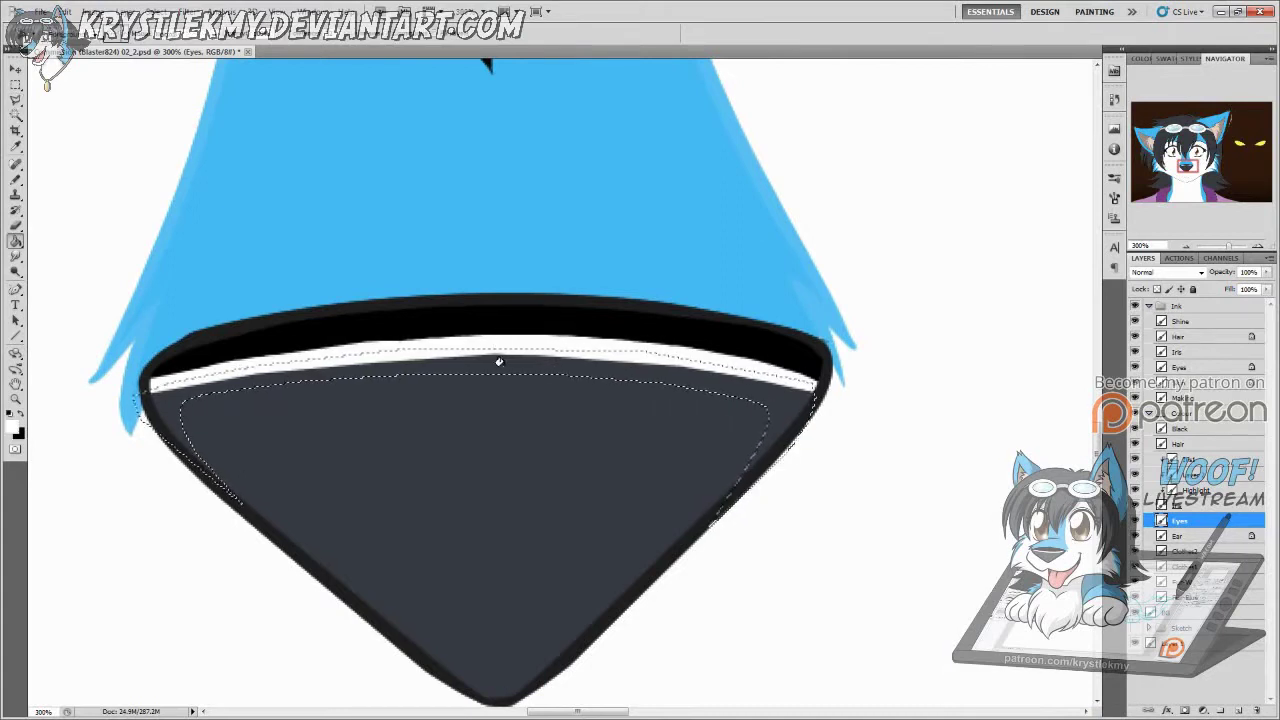
pyautogui.press('Delete')
pyautogui.hotkey('ctrl', 'd')
# Step: Lasso and trim the pointed outer corners of the white nose highlight, and touch up its upper edge
pyautogui.moveTo(742, 487)
pyautogui.mouseDown()
pyautogui.moveTo(727, 490)
pyautogui.moveTo(709, 394)
pyautogui.mouseUp()
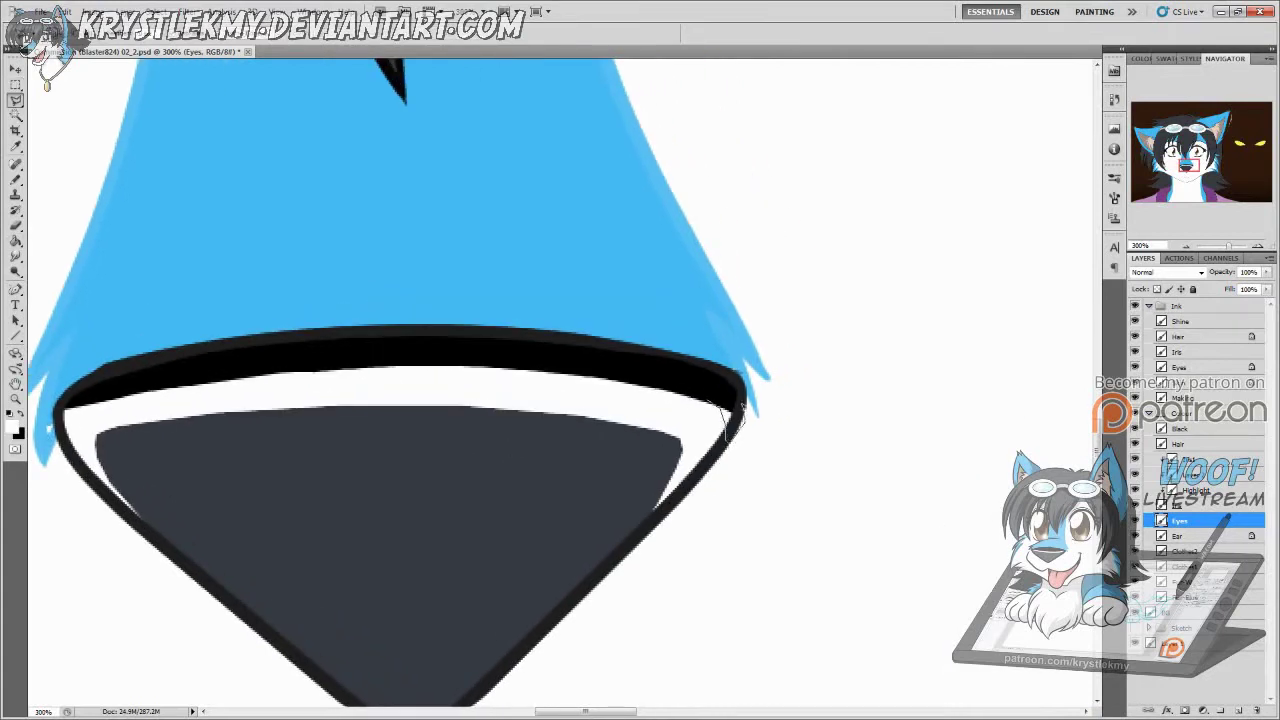
pyautogui.click(47, 386)
pyautogui.hotkey('alt', 'BackSpace')
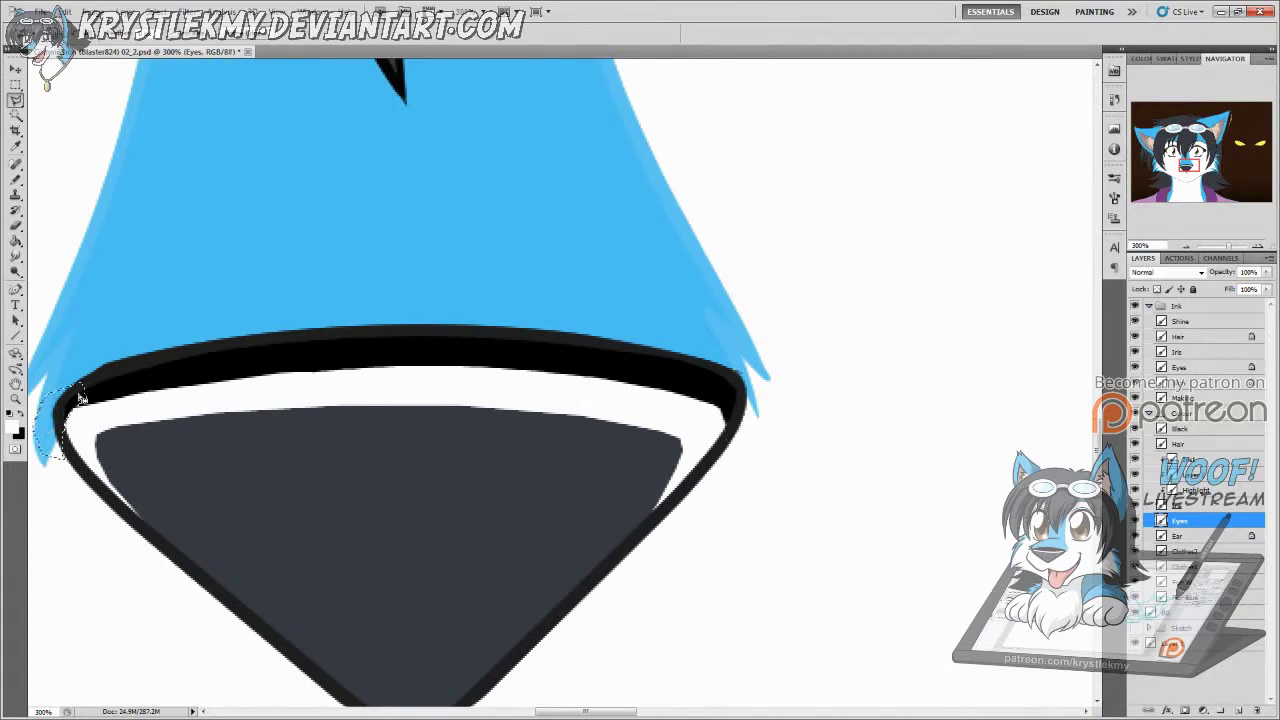
pyautogui.hotkey('ctrl', 'd')
pyautogui.doubleClick(387, 361)
pyautogui.press('b')
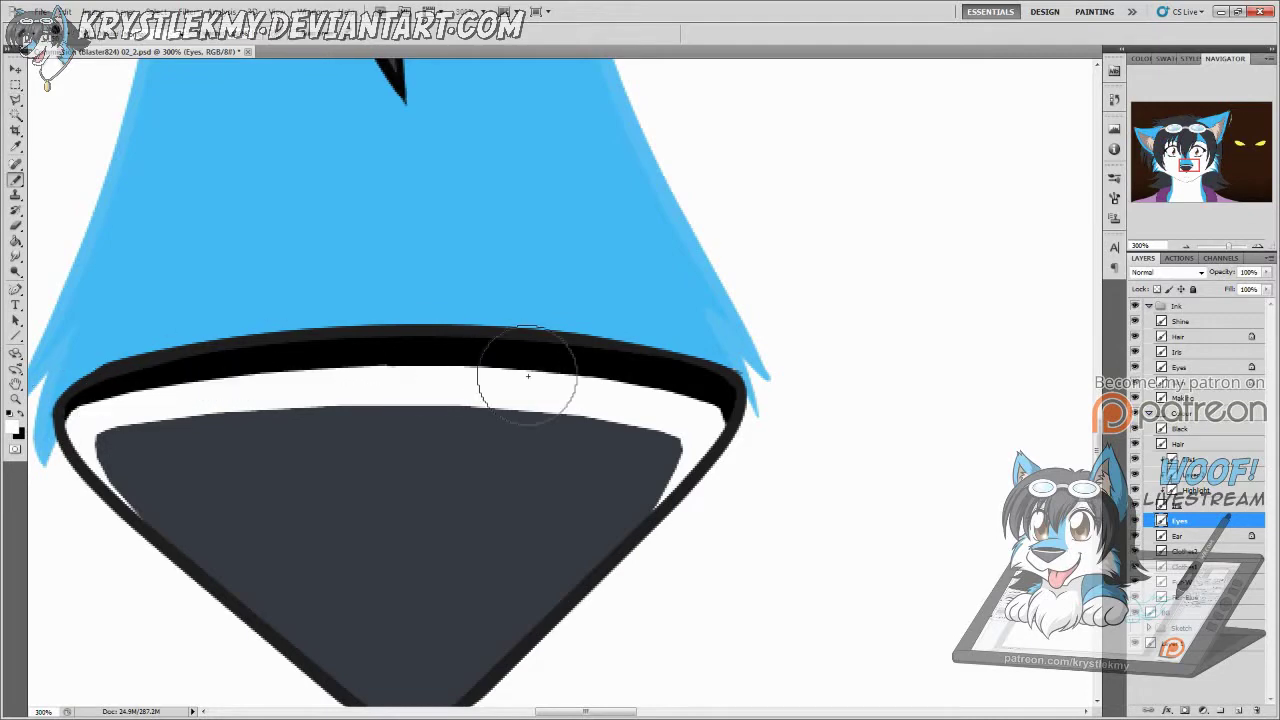
pyautogui.press('l')
pyautogui.hotkey('ctrl', '-')
pyautogui.hotkey('ctrl', '-')
pyautogui.hotkey('ctrl', '-')
pyautogui.hotkey('ctrl', '-')
pyautogui.hotkey('ctrl', '-')
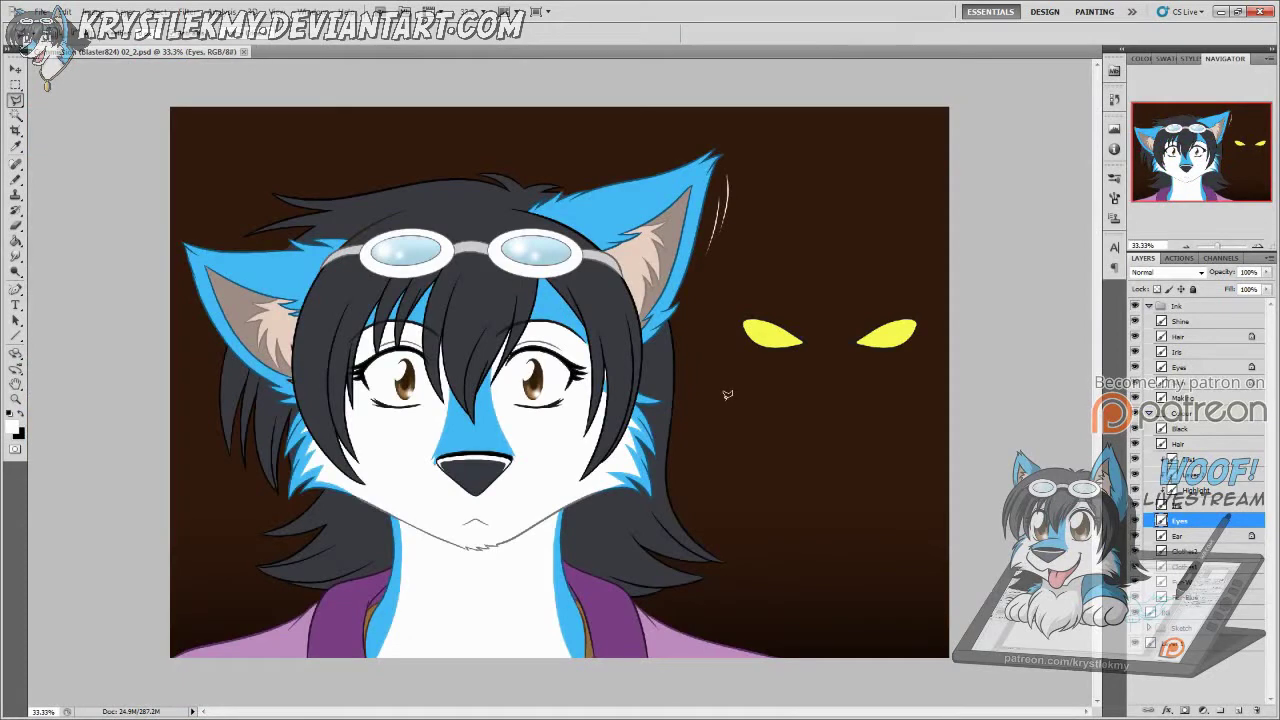
# Step: Sample the dark blue fur shade from the reference illustration and inspect the shading layers in its Colour group
pyautogui.hotkey('ctrl', '+')
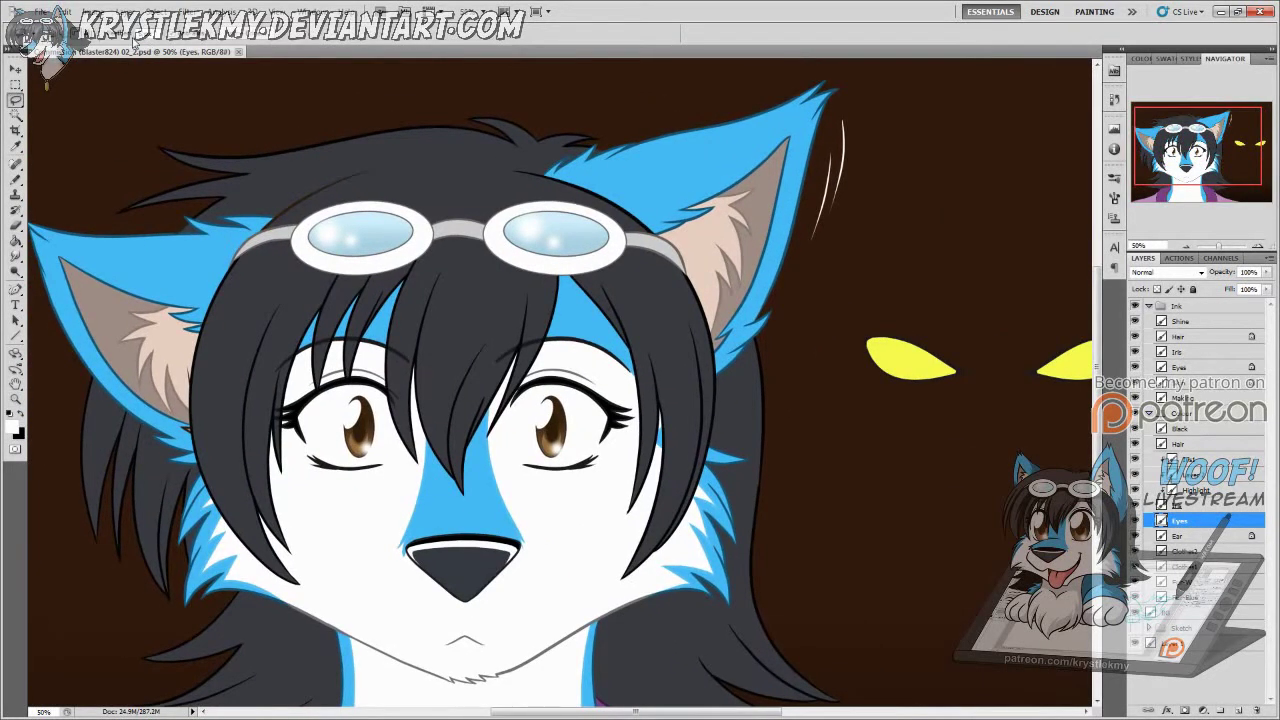
pyautogui.hotkey('ctrl', 'Tab')
pyautogui.press('i')
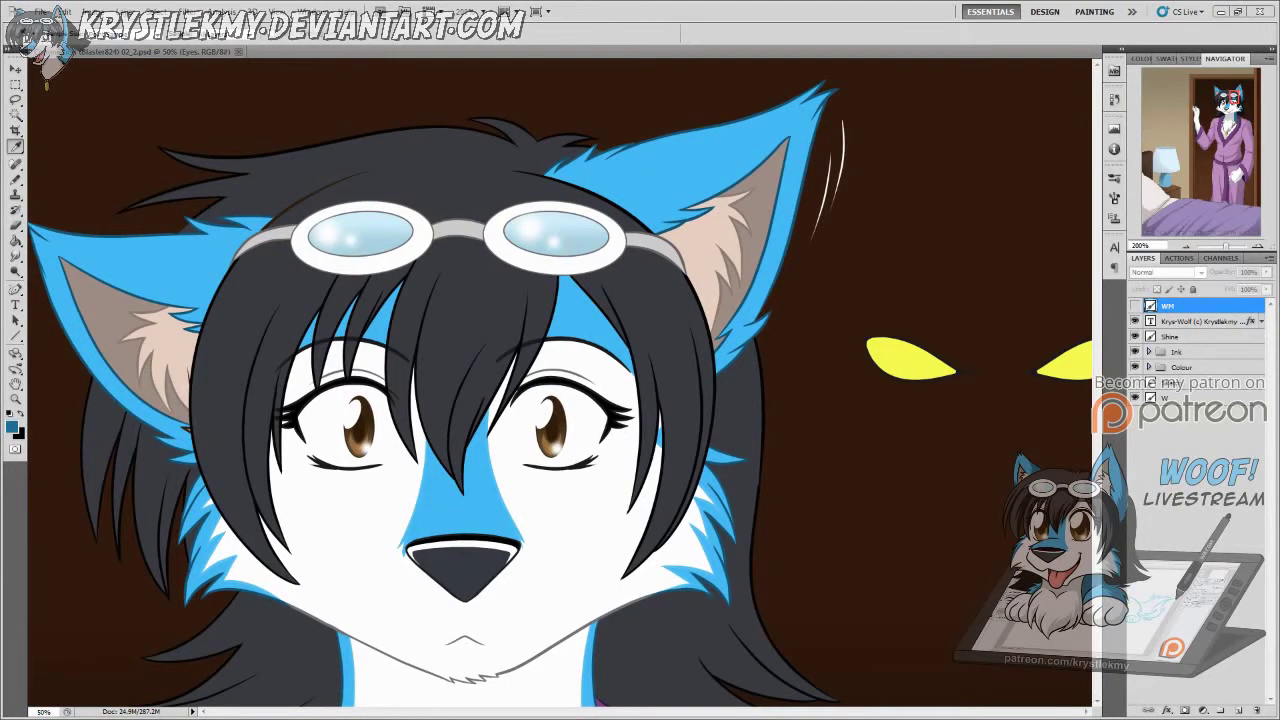
pyautogui.press('c')
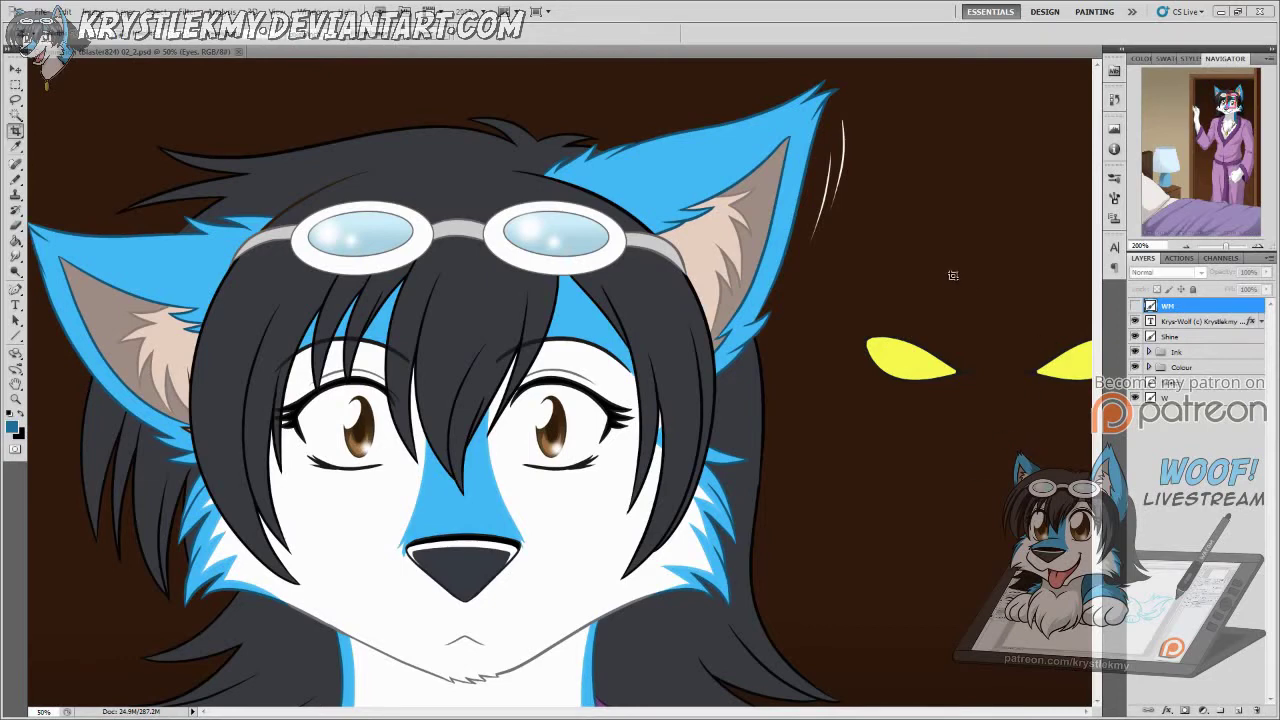
pyautogui.press('i')
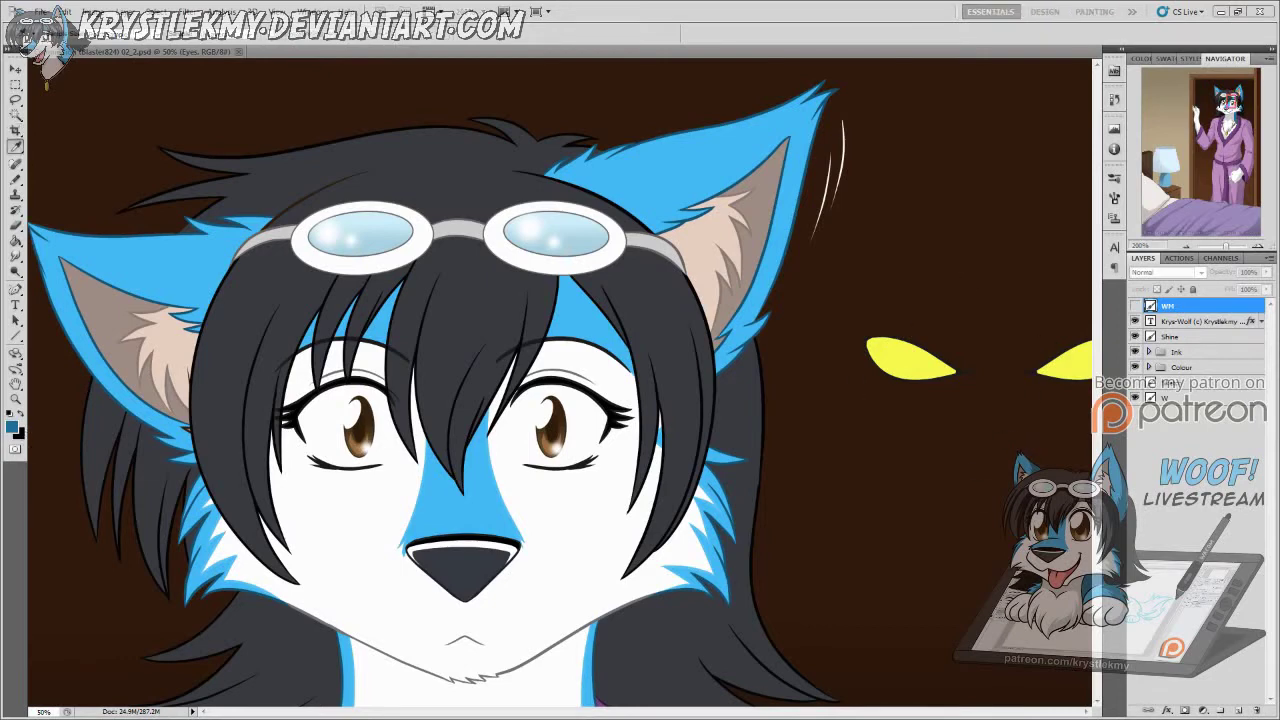
pyautogui.press('l')
pyautogui.click(1185, 367)
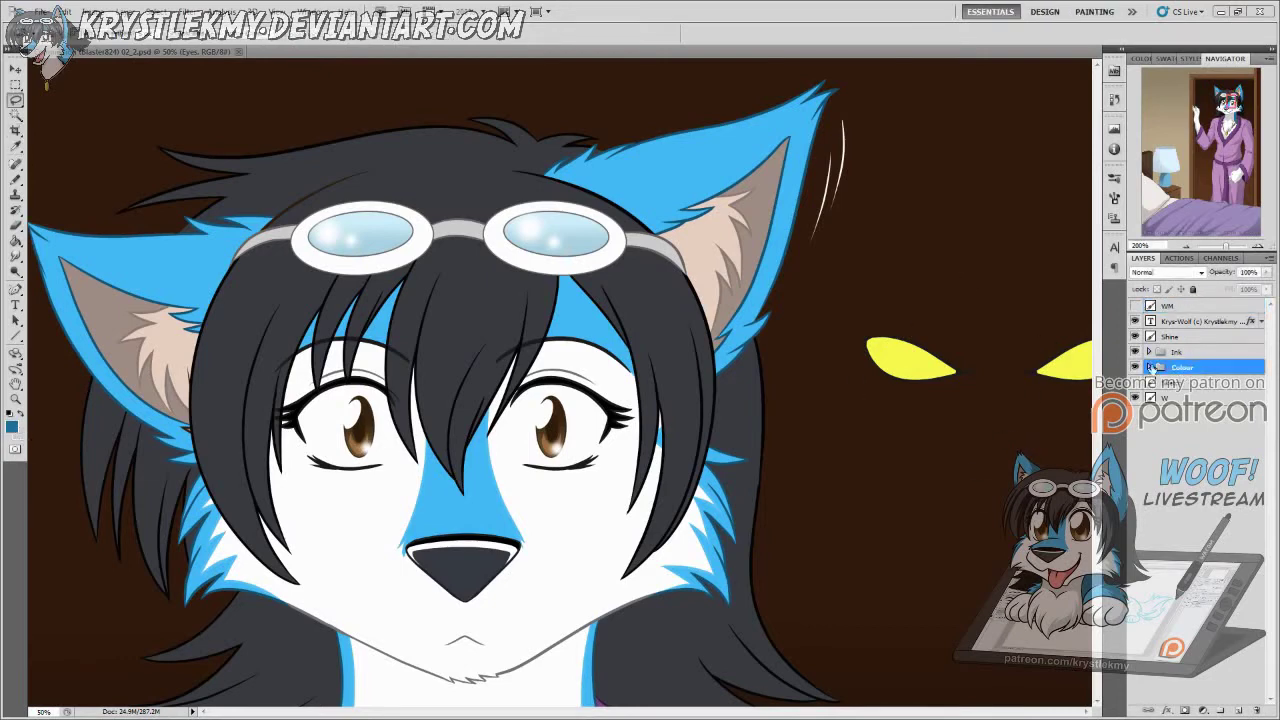
pyautogui.click(1149, 367)
pyautogui.click(1193, 515)
pyautogui.press('z')
pyautogui.click(490, 500)
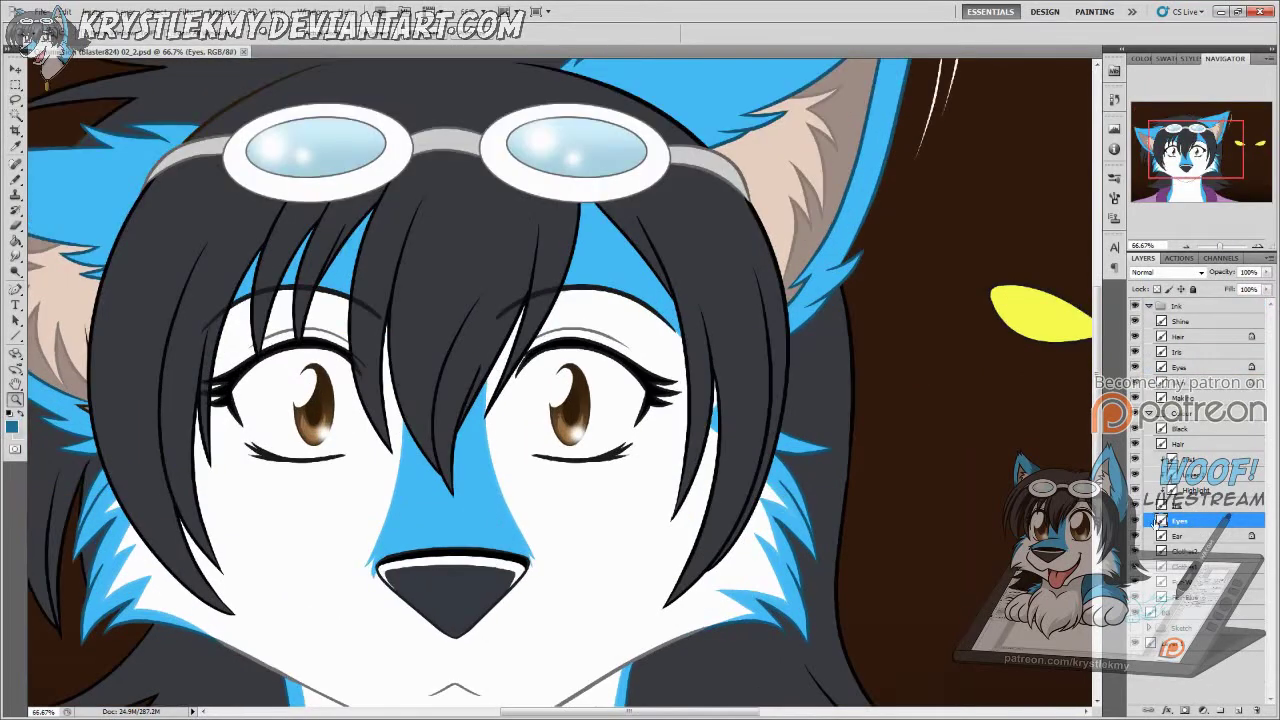
# Step: Add a new layer above the Eyes colour layer and name it Eyes-S
pyautogui.click(1239, 708)
pyautogui.doubleClick(1178, 521)
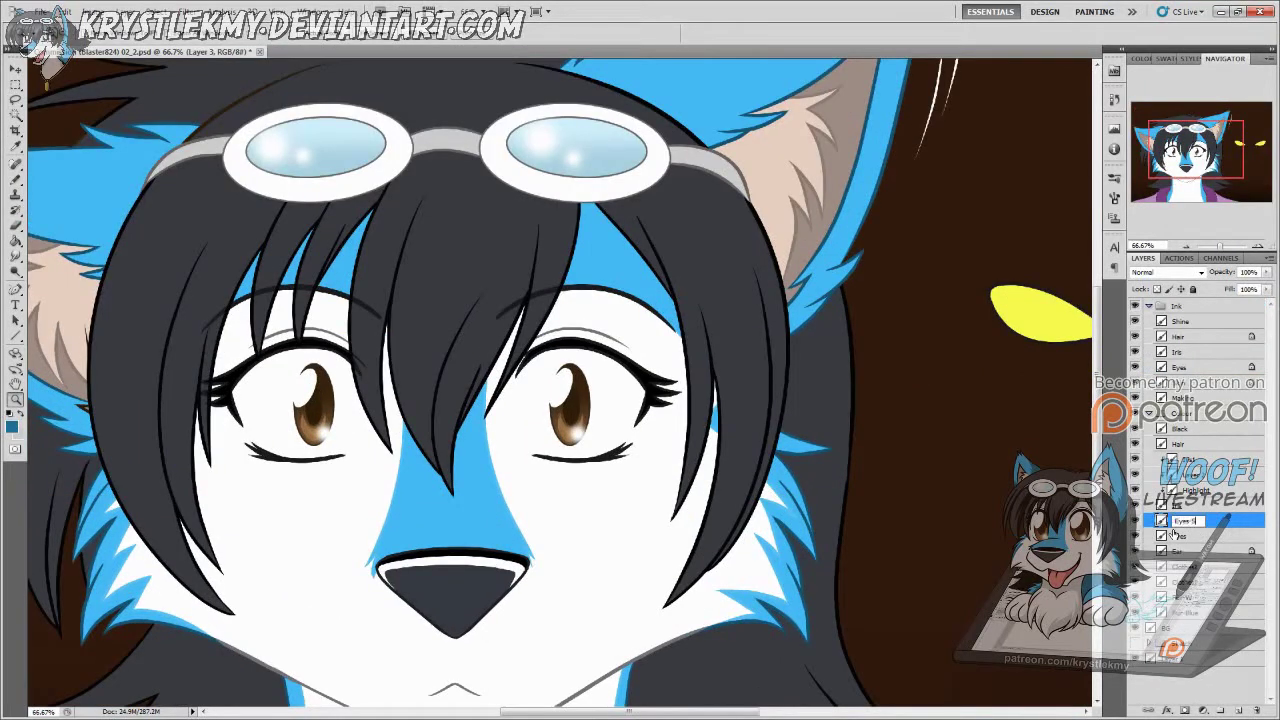
pyautogui.write('Eyes-S')
pyautogui.press('Return')
# Step: Clip Eyes-S to the layer below, lasso the area under the right eye's upper lashes and shade it with a soft grey gradient
pyautogui.click(590, 360)
pyautogui.click(590, 360)
pyautogui.press('l')
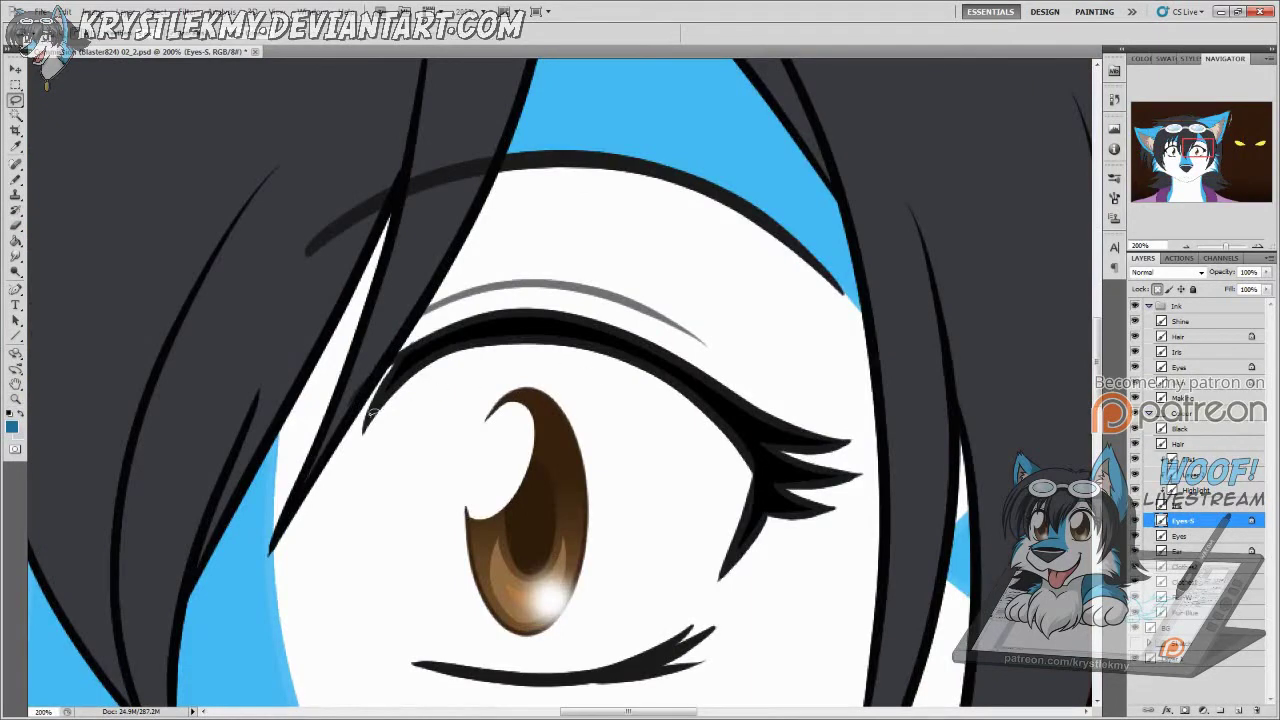
pyautogui.moveTo(369, 421)
pyautogui.mouseDown()
pyautogui.moveTo(732, 481)
pyautogui.moveTo(512, 312)
pyautogui.moveTo(384, 400)
pyautogui.mouseUp()
pyautogui.press('g')
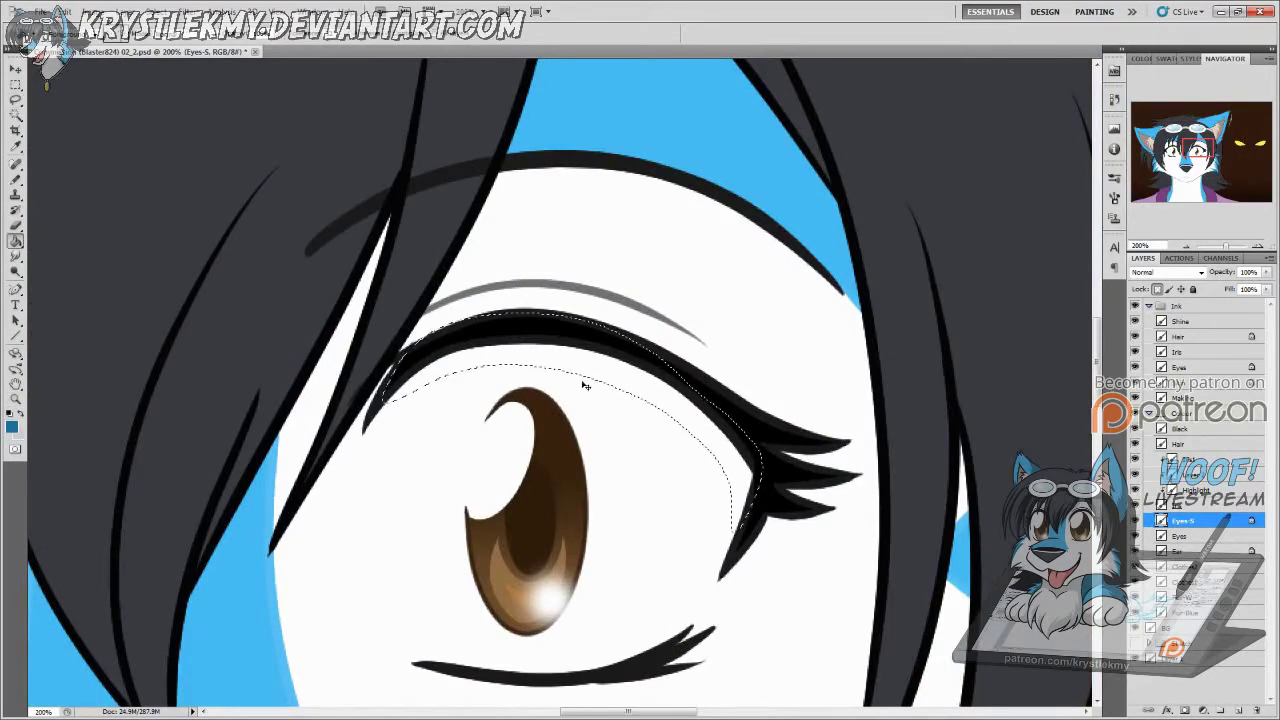
pyautogui.press('x')
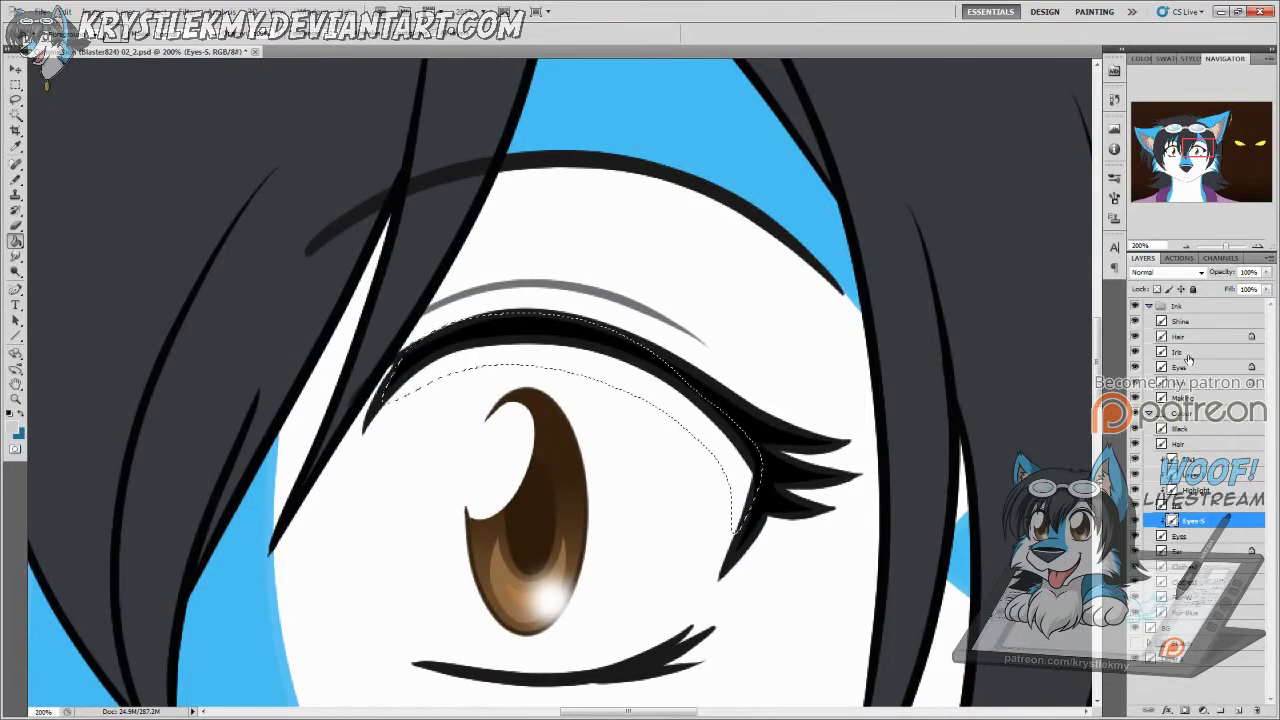
pyautogui.moveTo(563, 420); pyautogui.dragTo(563, 349)
# Step: Lasso the area under the left eye's upper lashes and shade it with the same soft grey
pyautogui.hscroll(-10, 563, 349)
pyautogui.press('l')
pyautogui.moveTo(407, 358)
pyautogui.mouseDown()
pyautogui.moveTo(216, 440)
pyautogui.moveTo(222, 525)
pyautogui.moveTo(300, 440)
pyautogui.moveTo(235, 414)
pyautogui.mouseUp()
pyautogui.hotkey('alt', 'BackSpace')
pyautogui.hotkey('ctrl', 'd')
# Step: Fill the eyelash and eyebrow lines of both eyes with solid black on the Eyes ink layer
pyautogui.press('d')
pyautogui.keyDown('ctrl'); pyautogui.click(372, 458); pyautogui.keyUp('ctrl')
pyautogui.press('g')
pyautogui.hscroll(10, 349, 652)
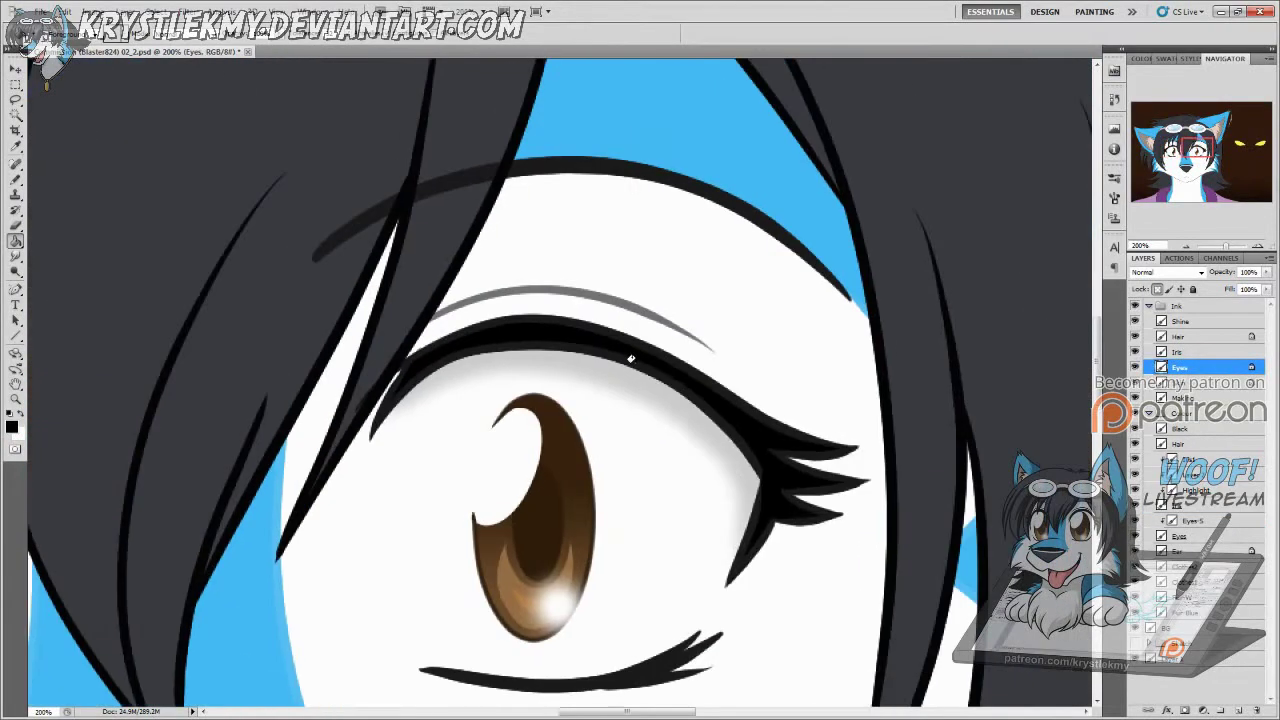
pyautogui.hotkey('ctrl', '-')
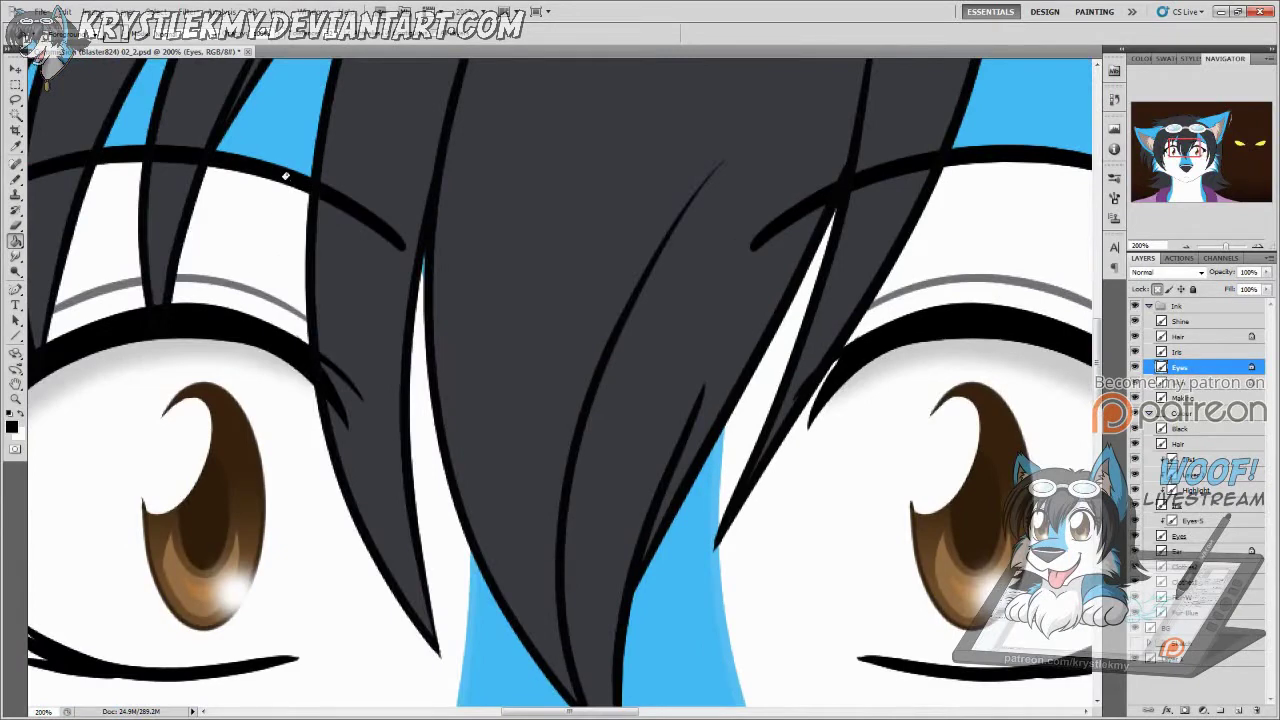
pyautogui.hotkey('ctrl', '-')
pyautogui.hotkey('ctrl', '-')
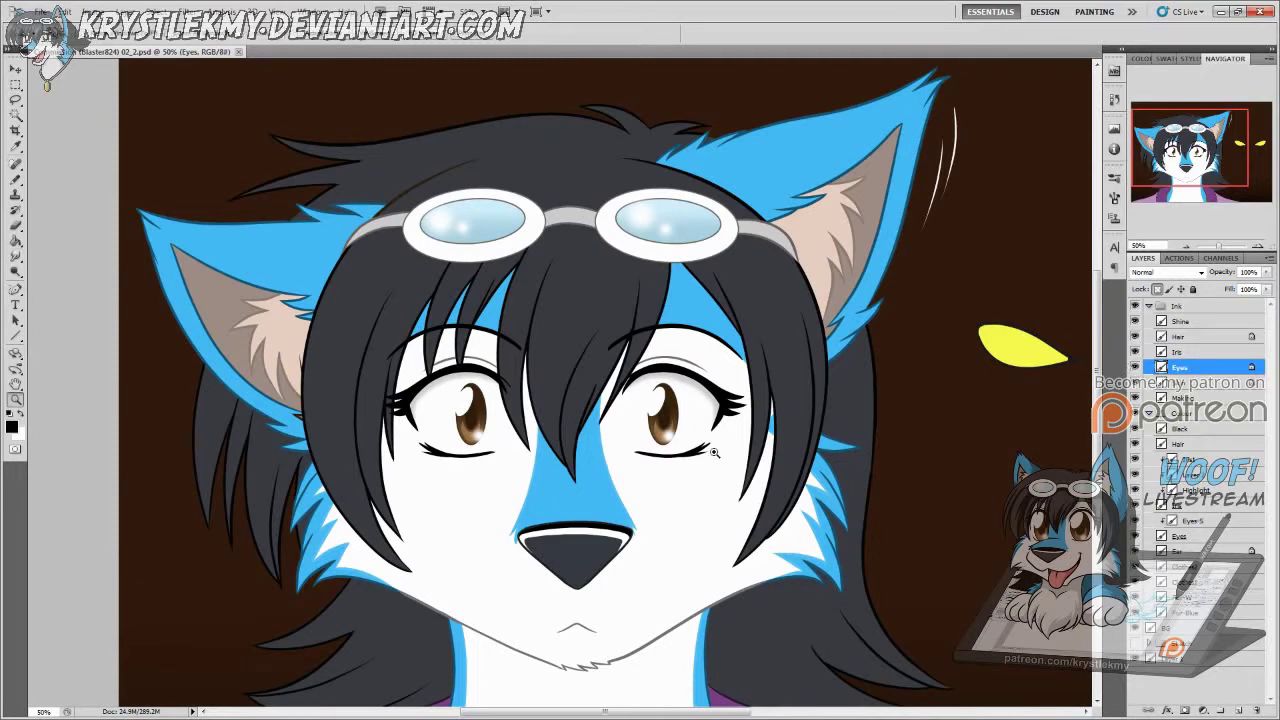
# Step: Set the foreground colour to light grey and lasso jagged fur shadow shapes around the base of the right ear
pyautogui.scroll(3, 800, 300)
pyautogui.hscroll(3, 800, 300)
pyautogui.press('i')
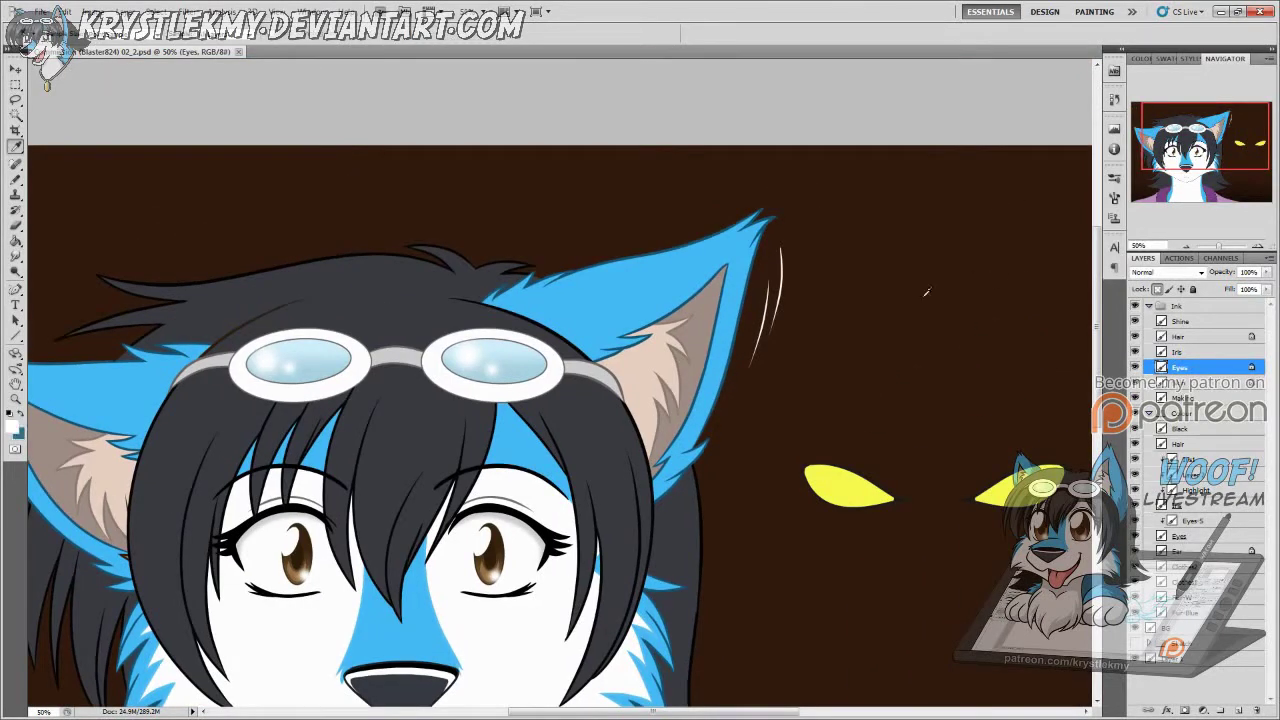
pyautogui.click(20, 428)
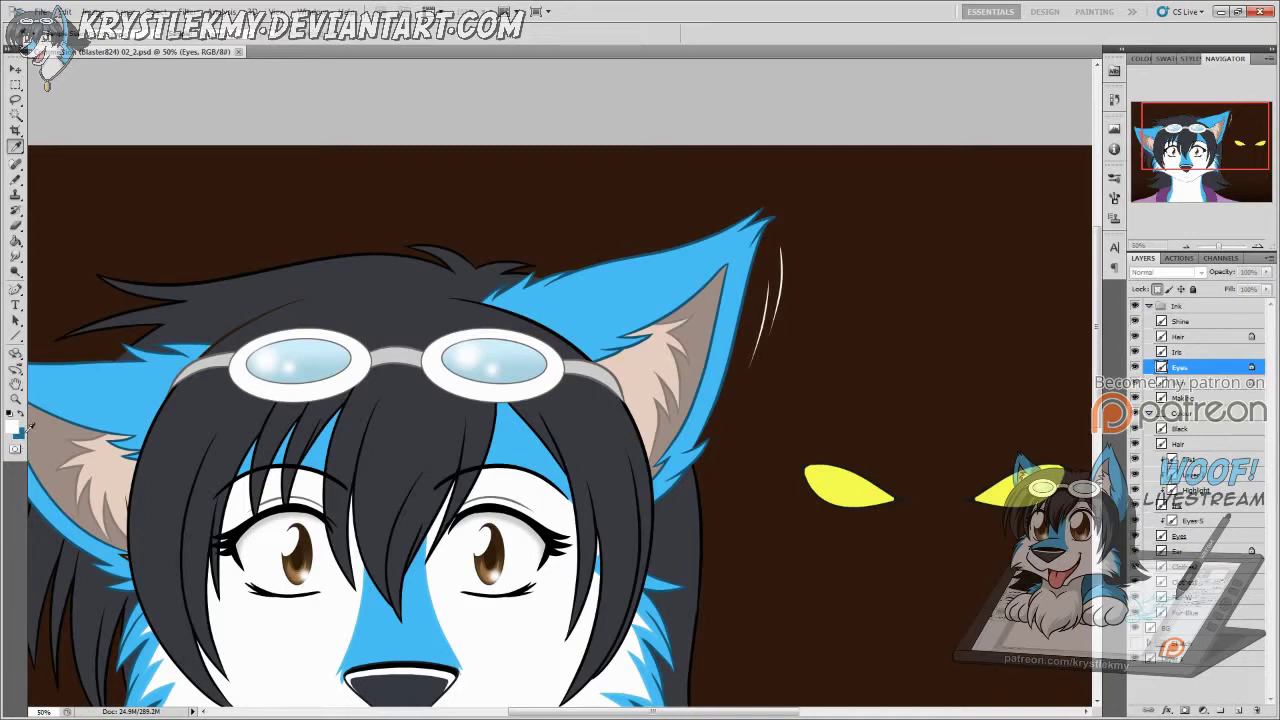
pyautogui.press('l')
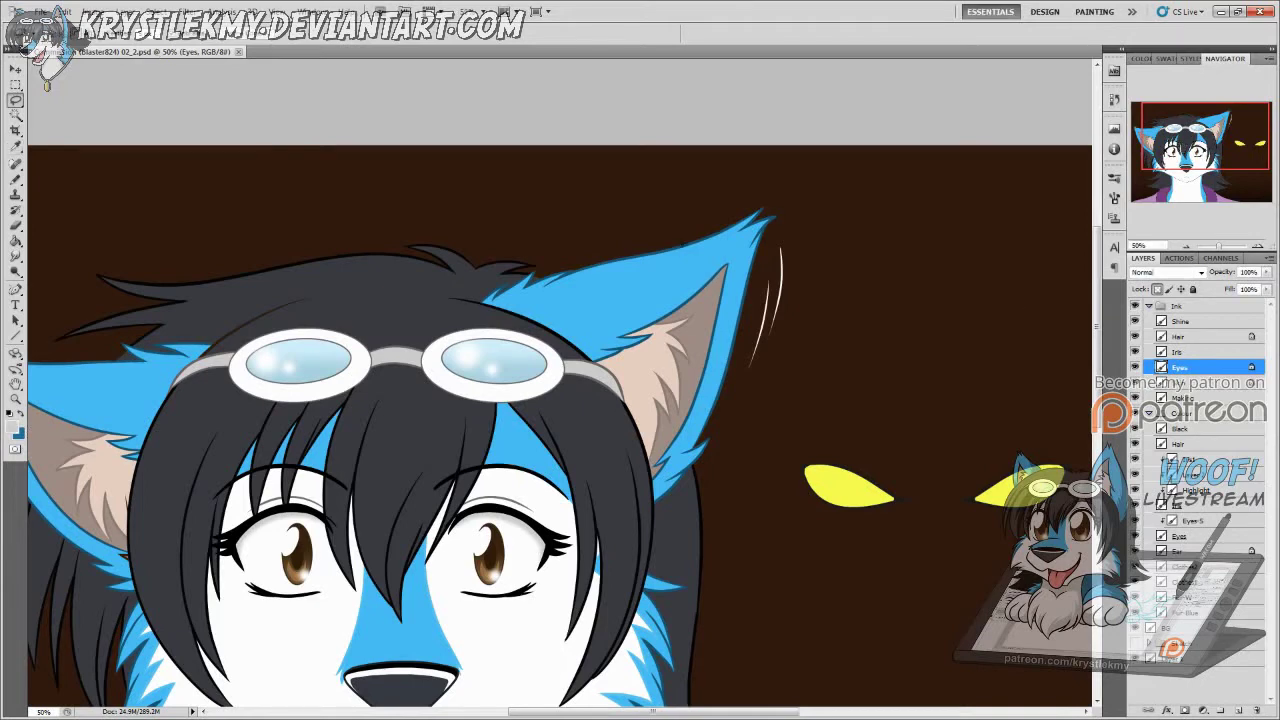
pyautogui.moveTo(465, 288)
pyautogui.mouseDown()
pyautogui.moveTo(520, 246)
pyautogui.moveTo(680, 240)
pyautogui.mouseUp()
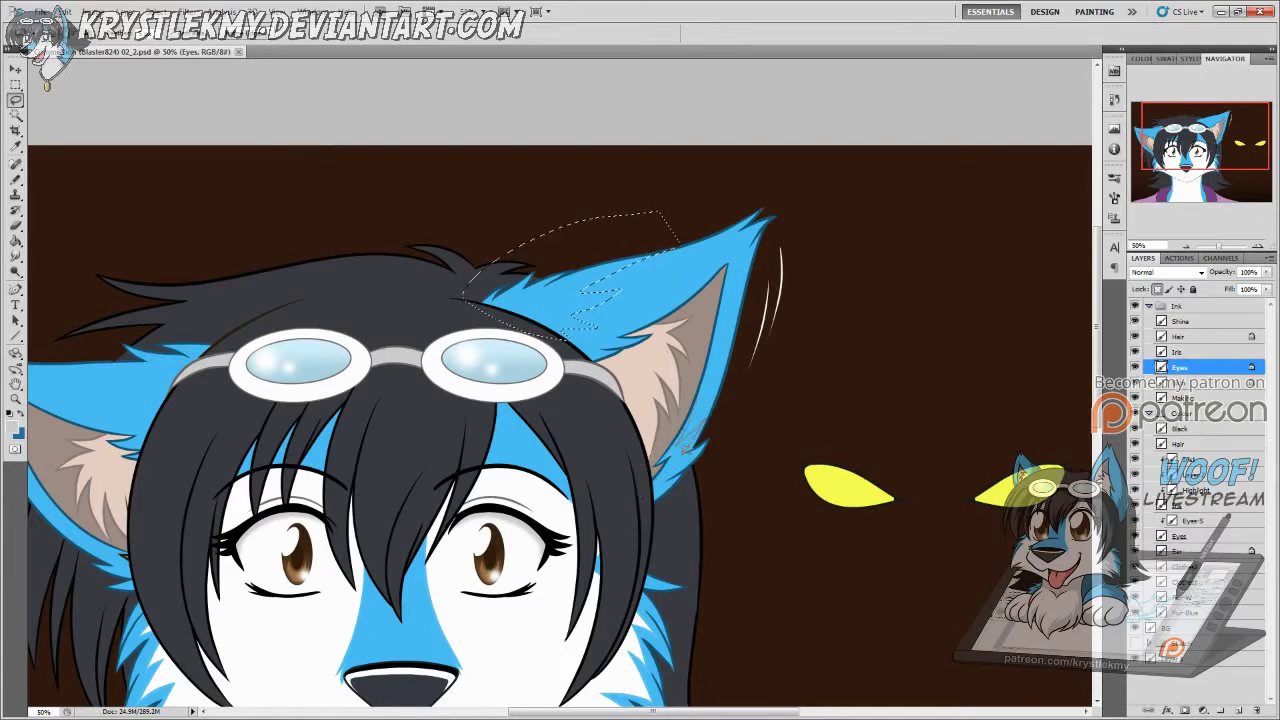
pyautogui.press('g')
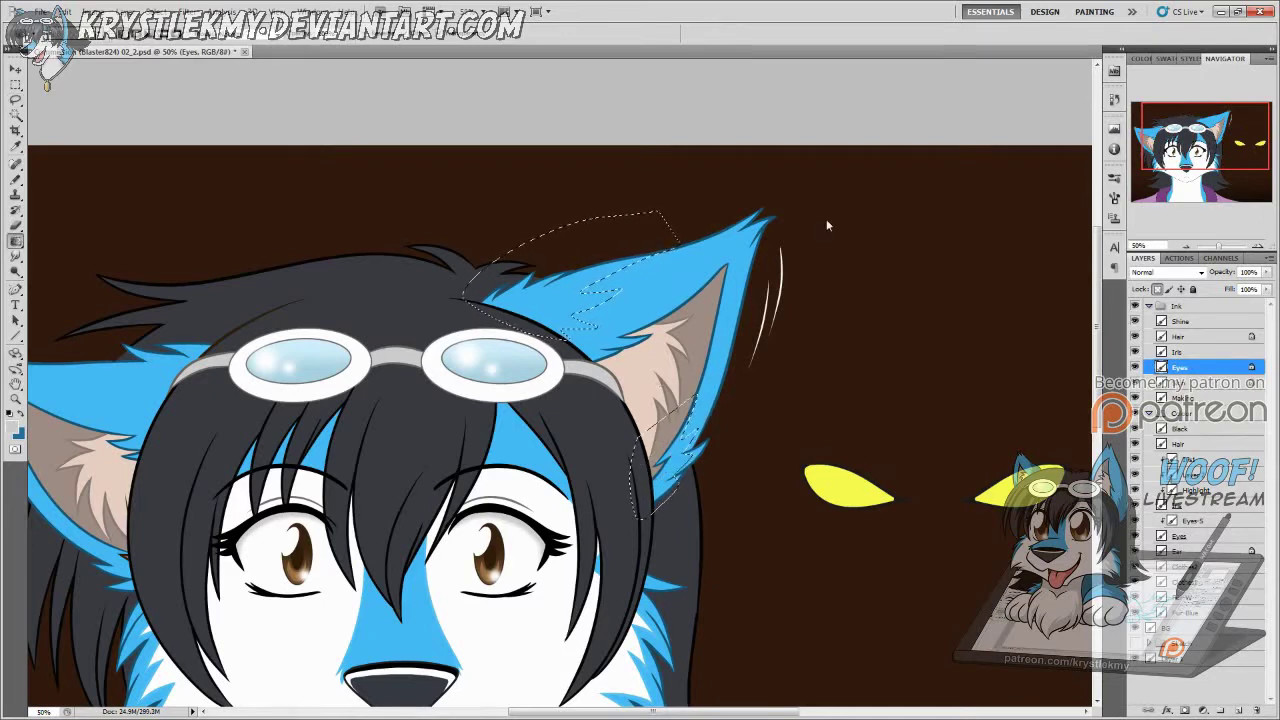
# Step: Add a clipped layer named Fur-B S above Fur-Blue and shade the lassoed right ear base with a dark blue gradient
pyautogui.click(1190, 537)
pyautogui.click(1190, 612)
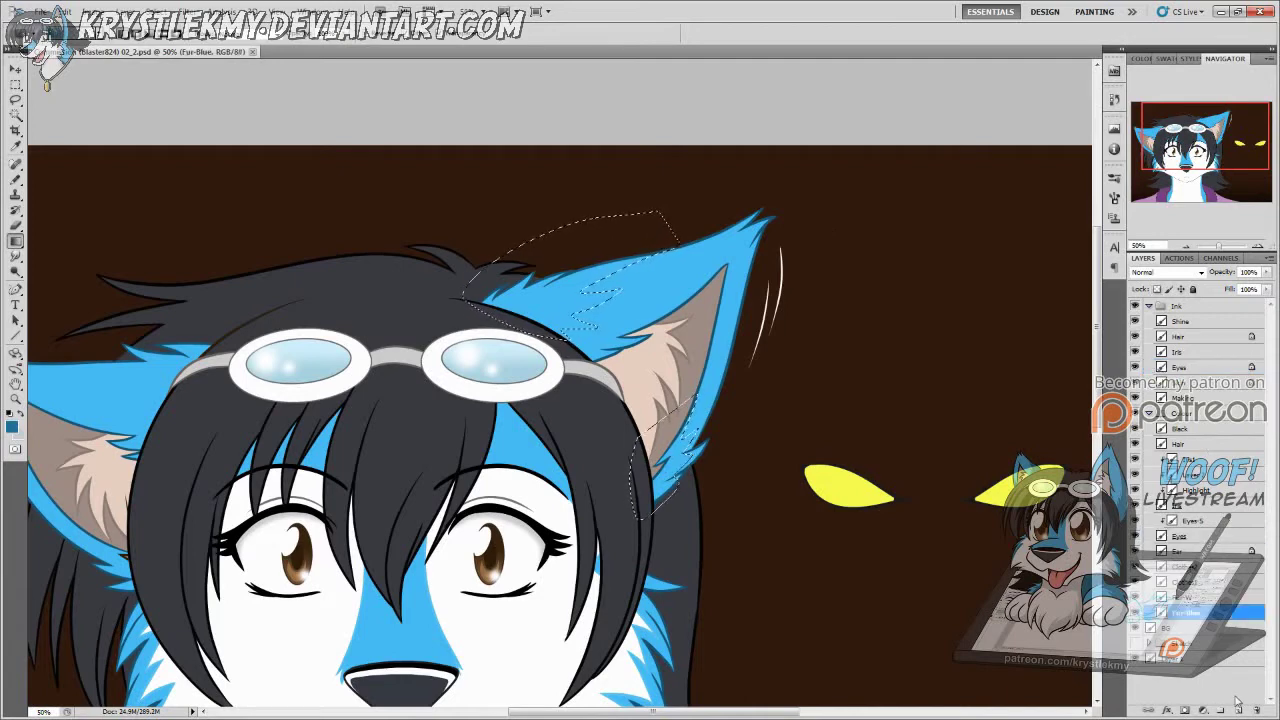
pyautogui.doubleClick(1188, 614)
pyautogui.write('Fur-B S')
pyautogui.press('Return')
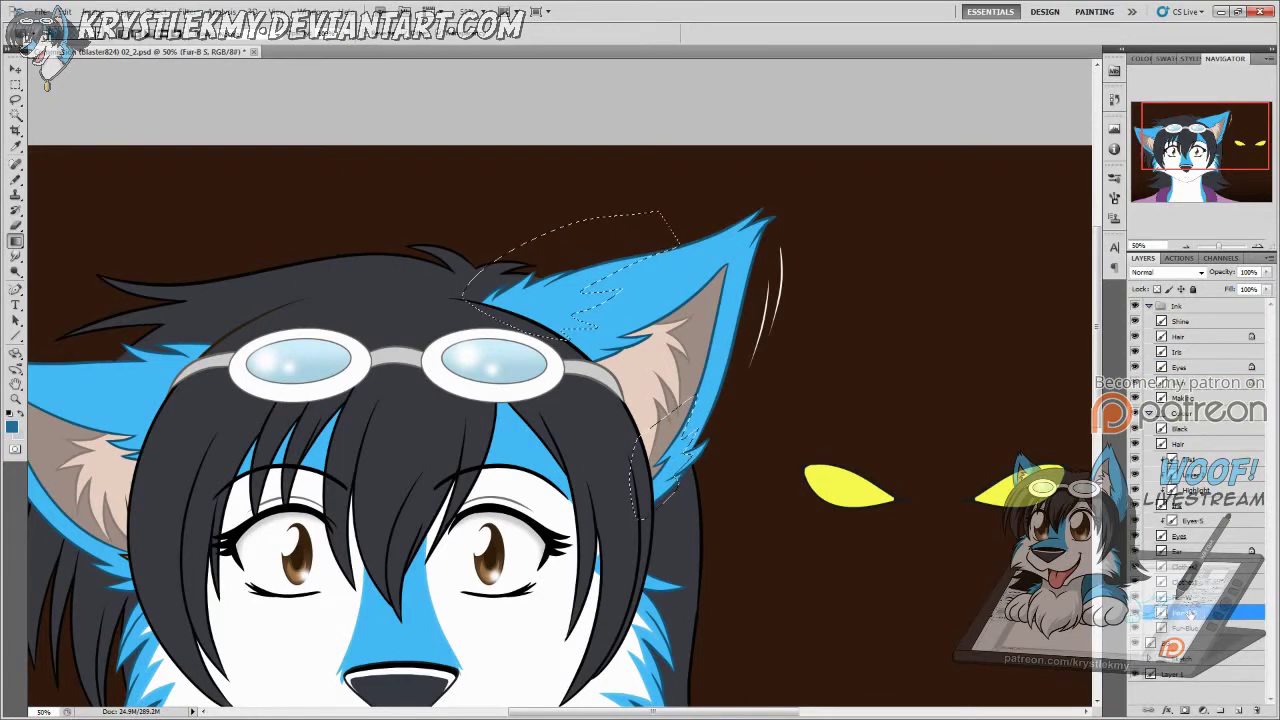
pyautogui.click(1157, 289)
pyautogui.hotkey('alt', 'BackSpace')
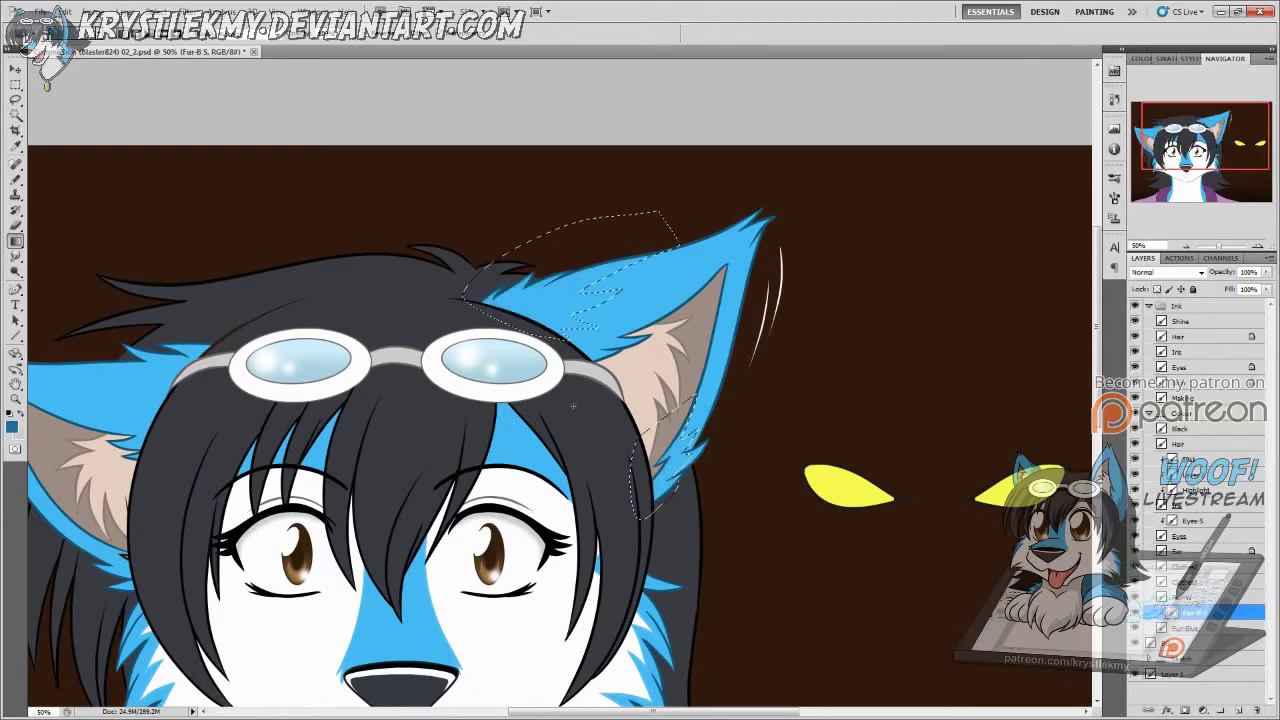
pyautogui.hotkey('ctrl', 'd')
# Step: Lasso jagged fur shadow shapes around the base of the left ear and shade them with dark blue gradients
pyautogui.press('l')
pyautogui.moveTo(650, 436); pyautogui.dragTo(777, 378)
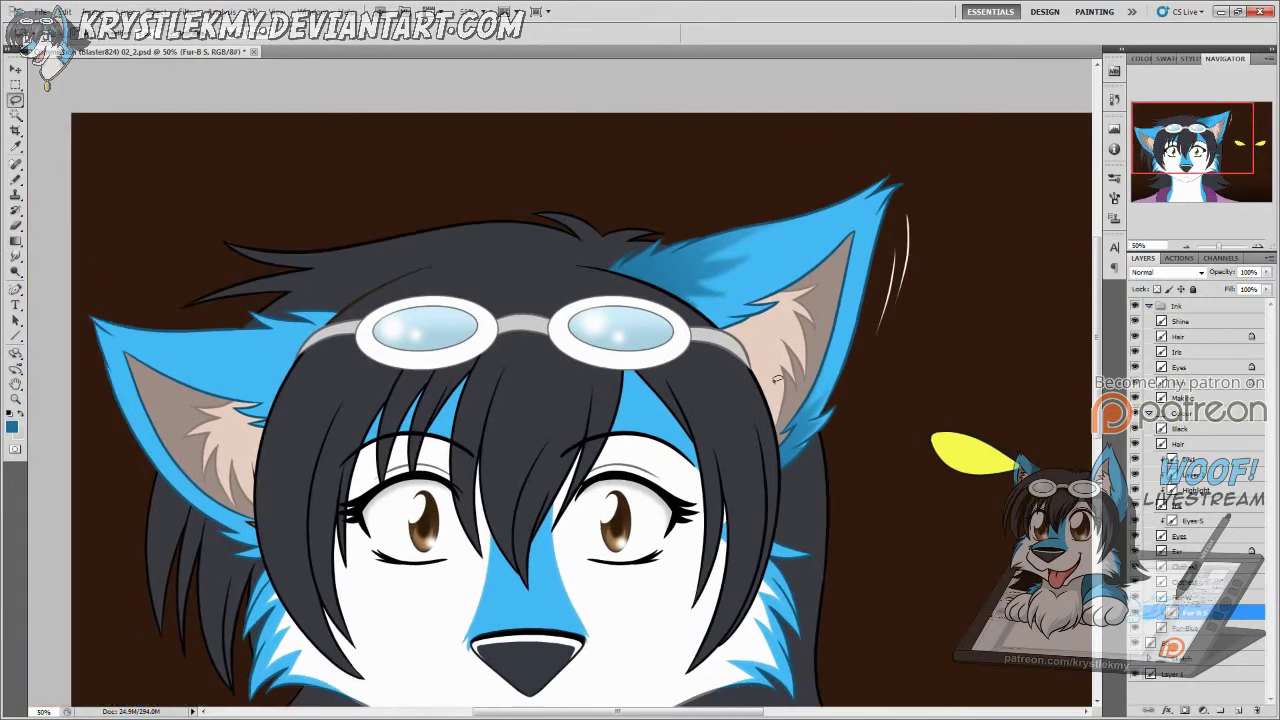
pyautogui.moveTo(382, 290); pyautogui.dragTo(188, 325)
pyautogui.moveTo(203, 522); pyautogui.dragTo(195, 508)
pyautogui.press('g')
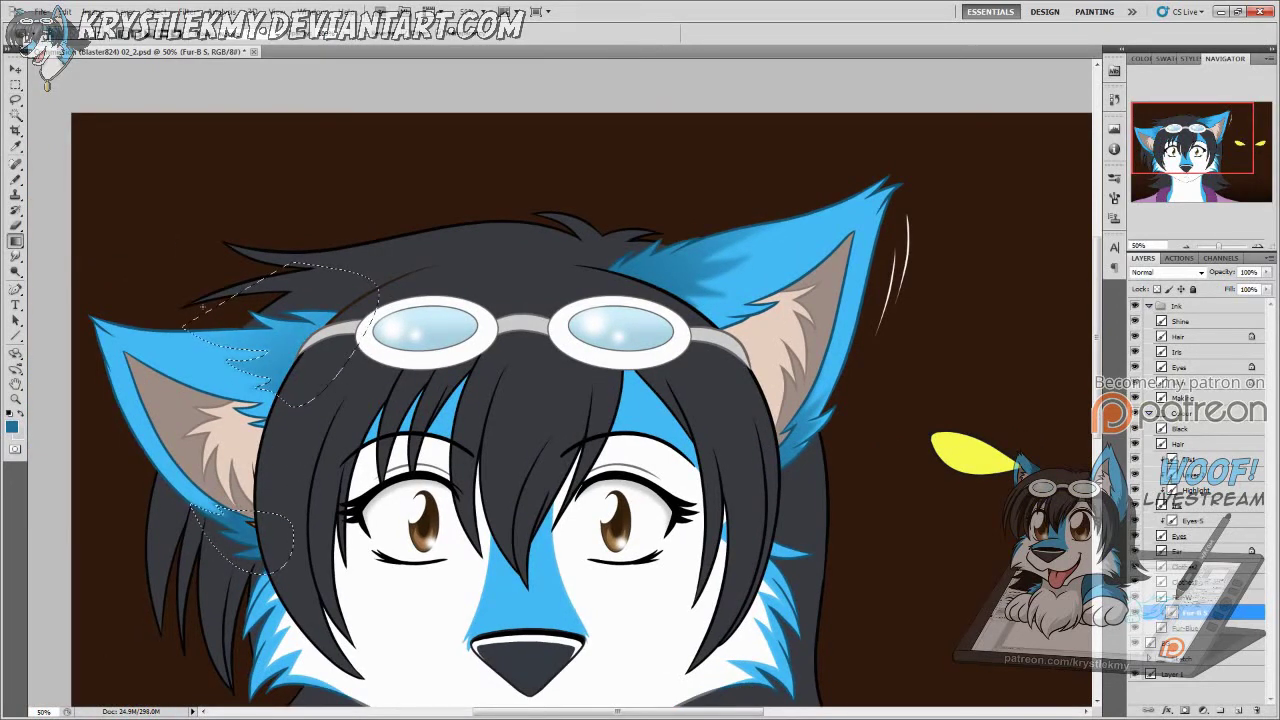
pyautogui.moveTo(263, 418); pyautogui.dragTo(288, 431)
# Step: Lasso hair shadow shapes beneath the central and right bangs, across the right side of the forehead and the nose bridge
pyautogui.moveTo(670, 599); pyautogui.dragTo(545, 537)
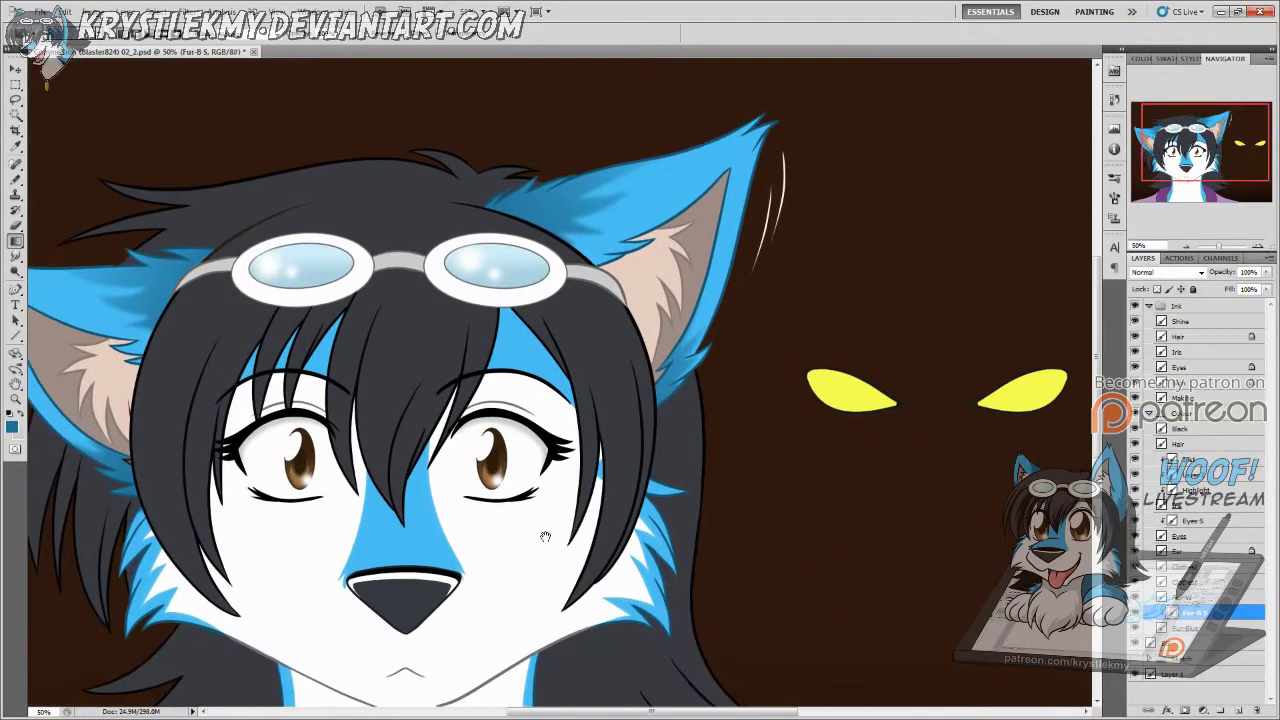
pyautogui.moveTo(625, 597); pyautogui.dragTo(640, 537)
pyautogui.press('l')
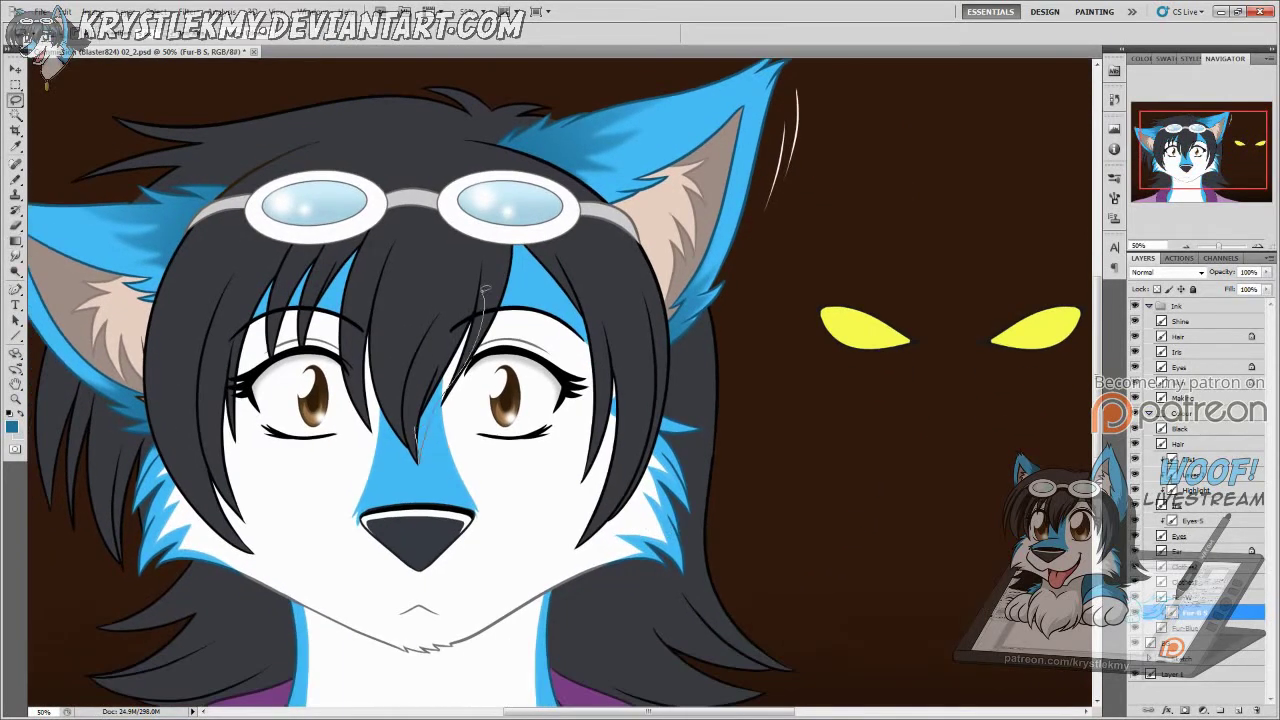
pyautogui.moveTo(484, 290); pyautogui.dragTo(469, 376)
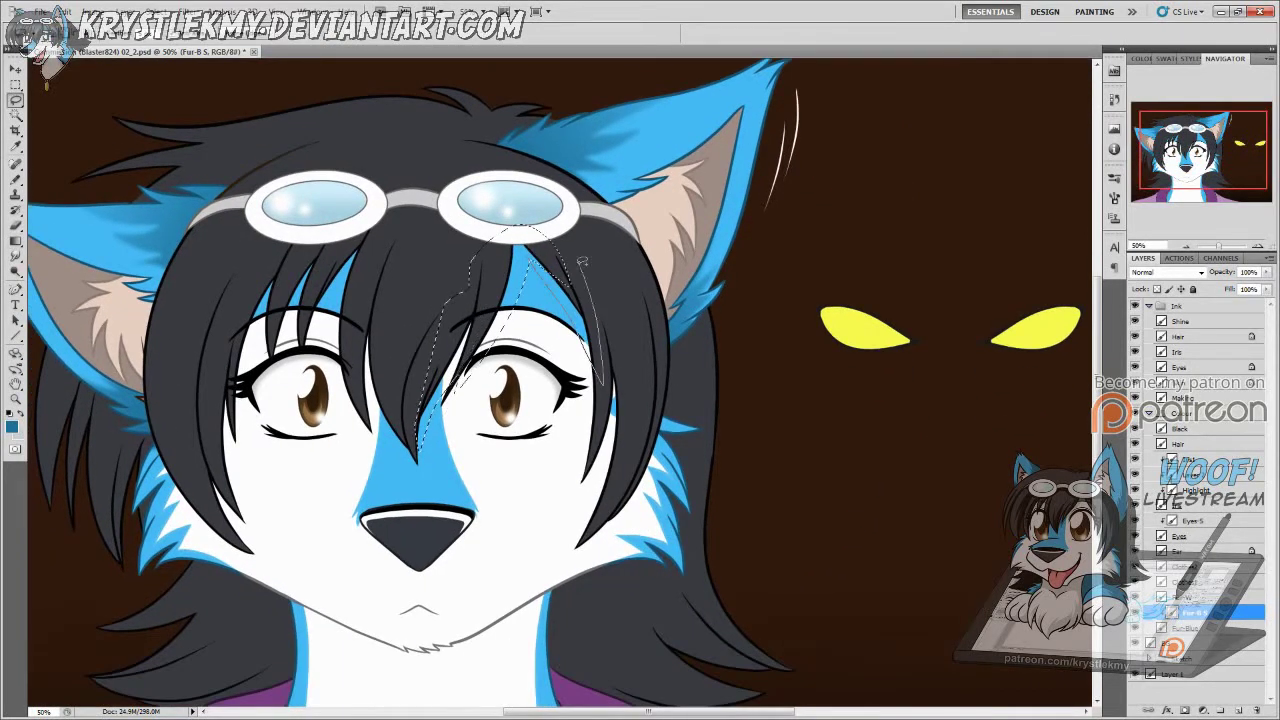
pyautogui.press('g')
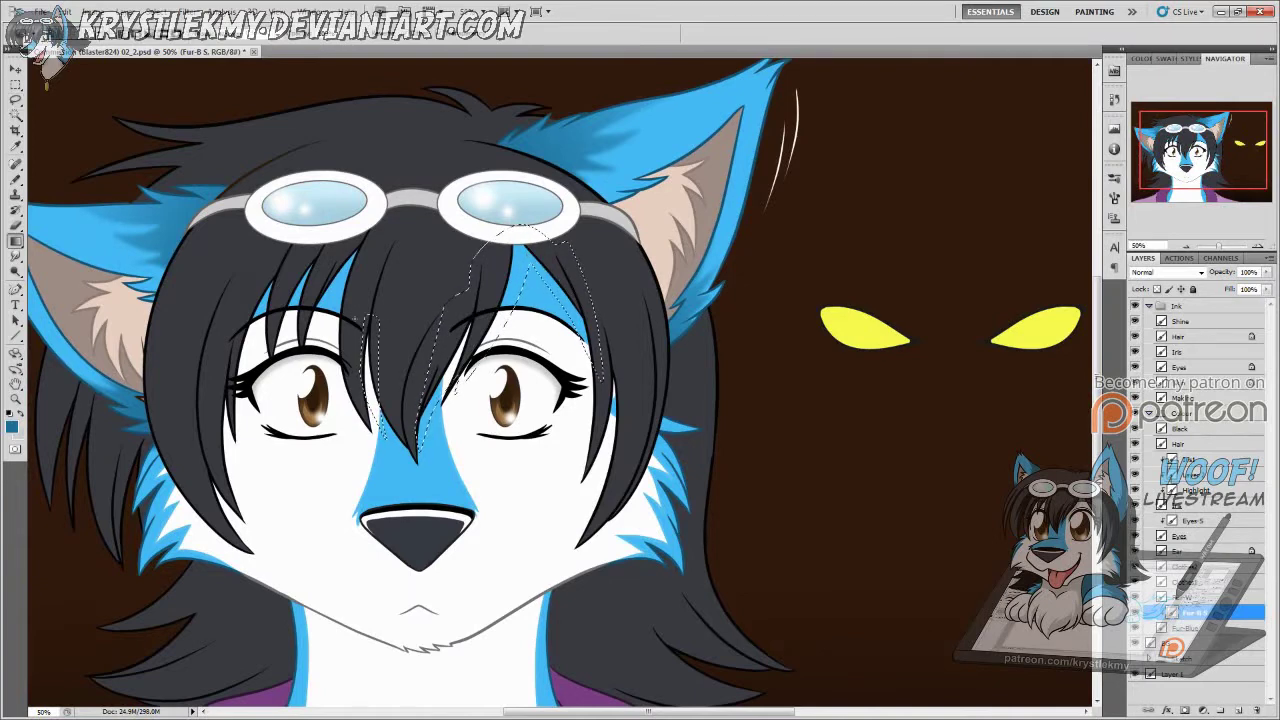
# Step: Add a clipped layer named Fur_w S above Fur-W and shade the lassoed blue fur dark blue on Fur-B S
pyautogui.hotkey('ctrl', 'shift', 'alt', 'n')
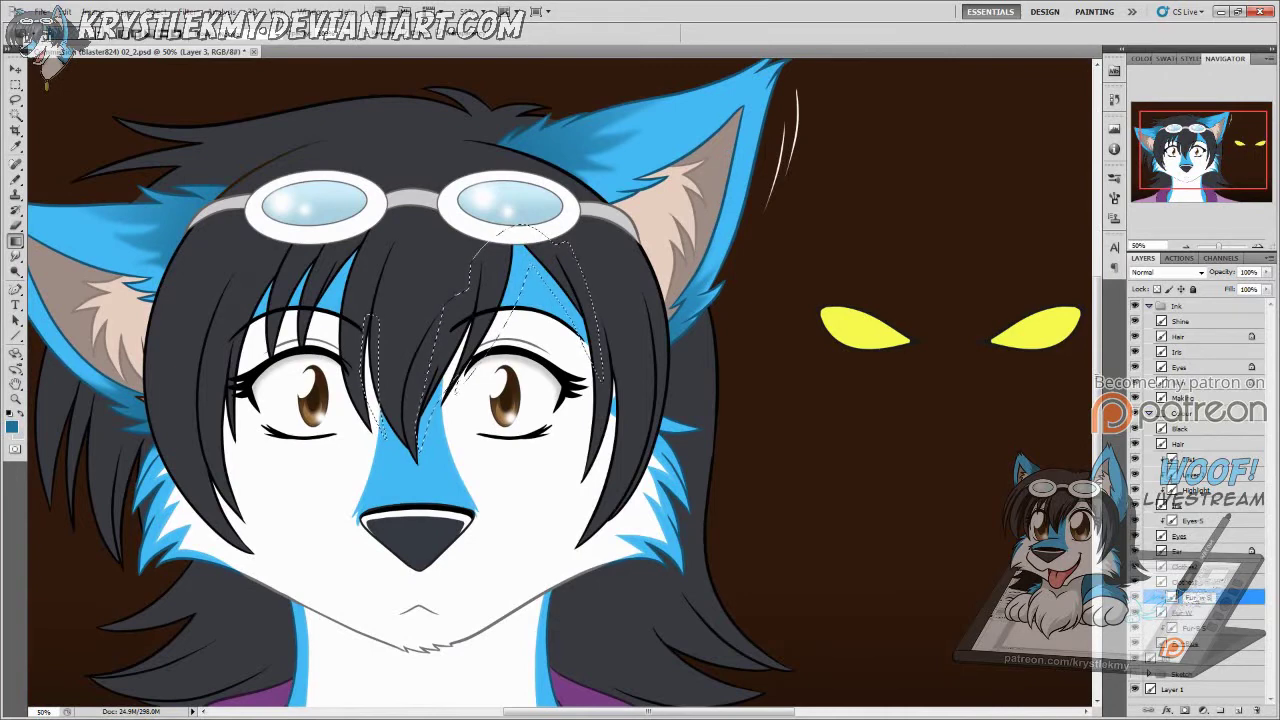
pyautogui.hotkey('ctrl', 'e')
pyautogui.click(1203, 628)
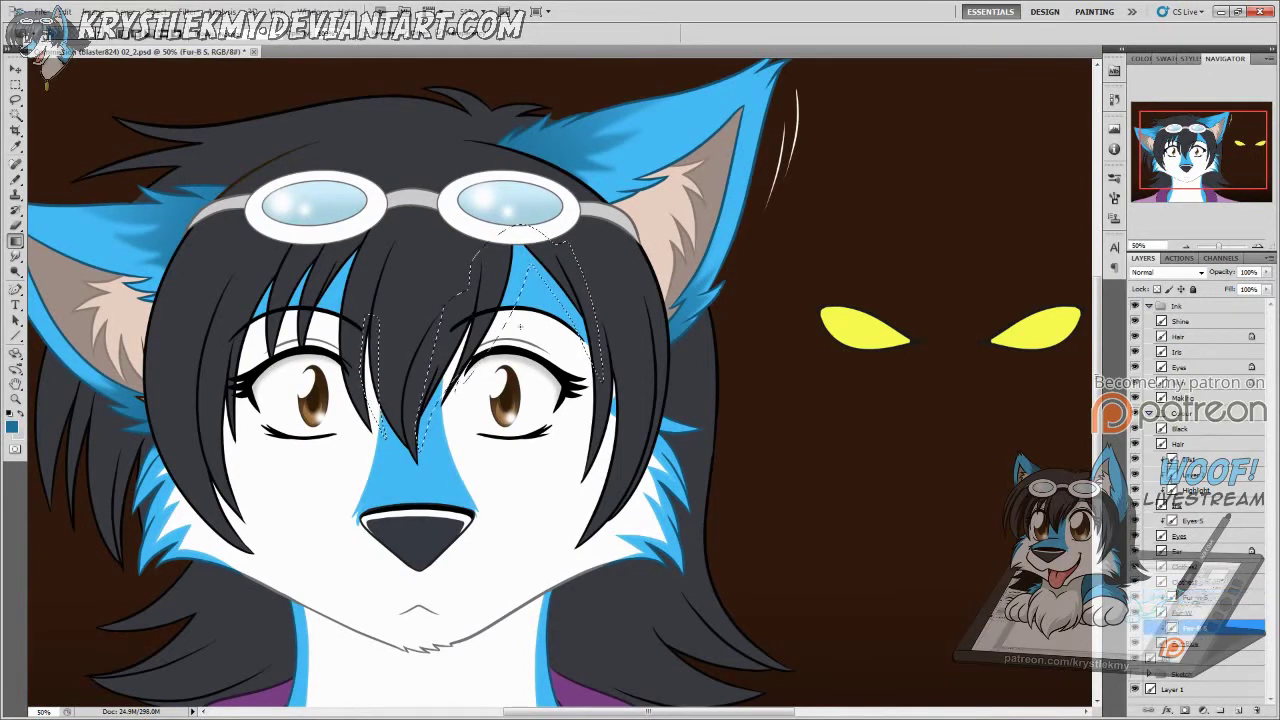
# Step: Shade the lassoed white fur beneath the central and right bangs with light grey gradients on Fur_w S, and deselect
pyautogui.click(1203, 612)
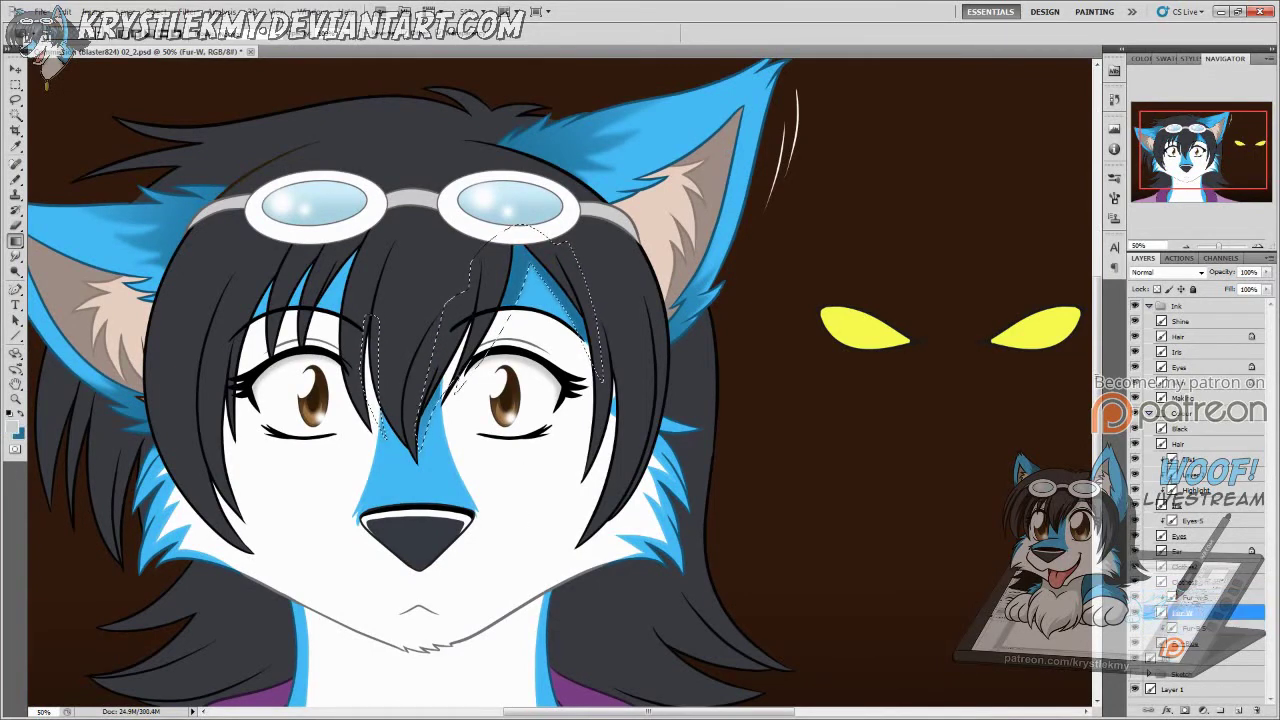
pyautogui.click(1205, 596)
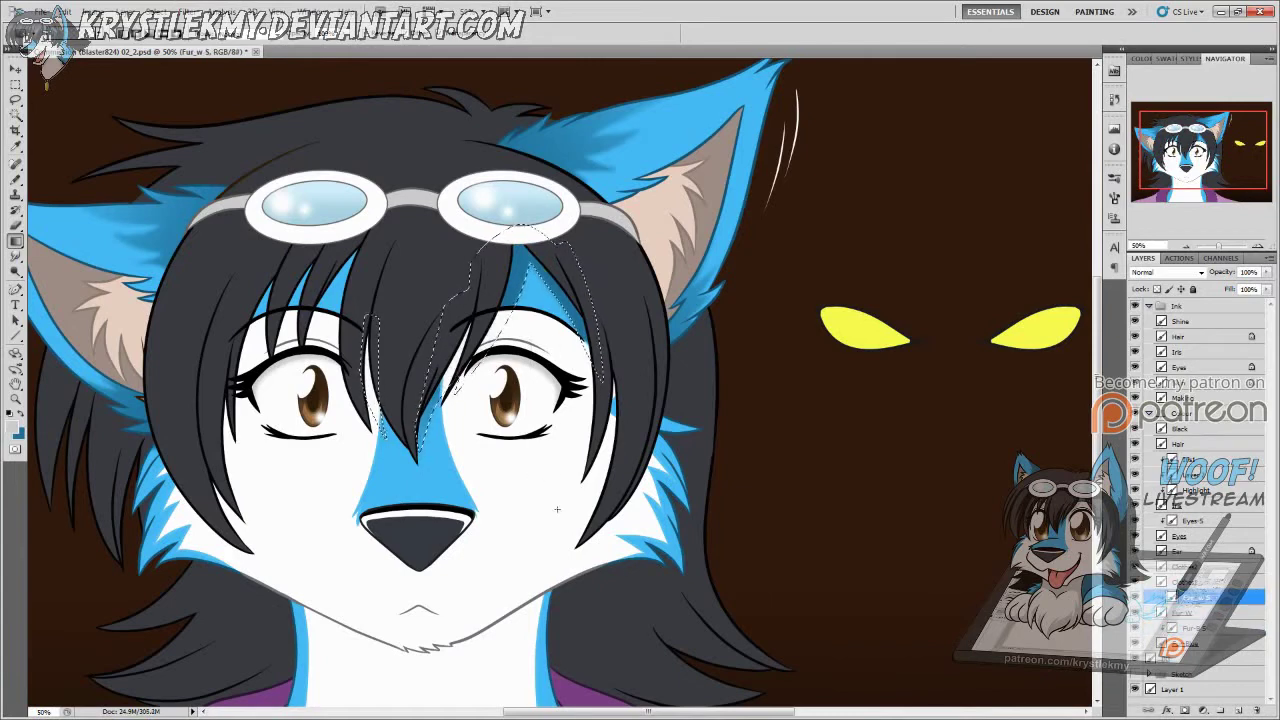
pyautogui.click(1203, 612)
pyautogui.click(1188, 398)
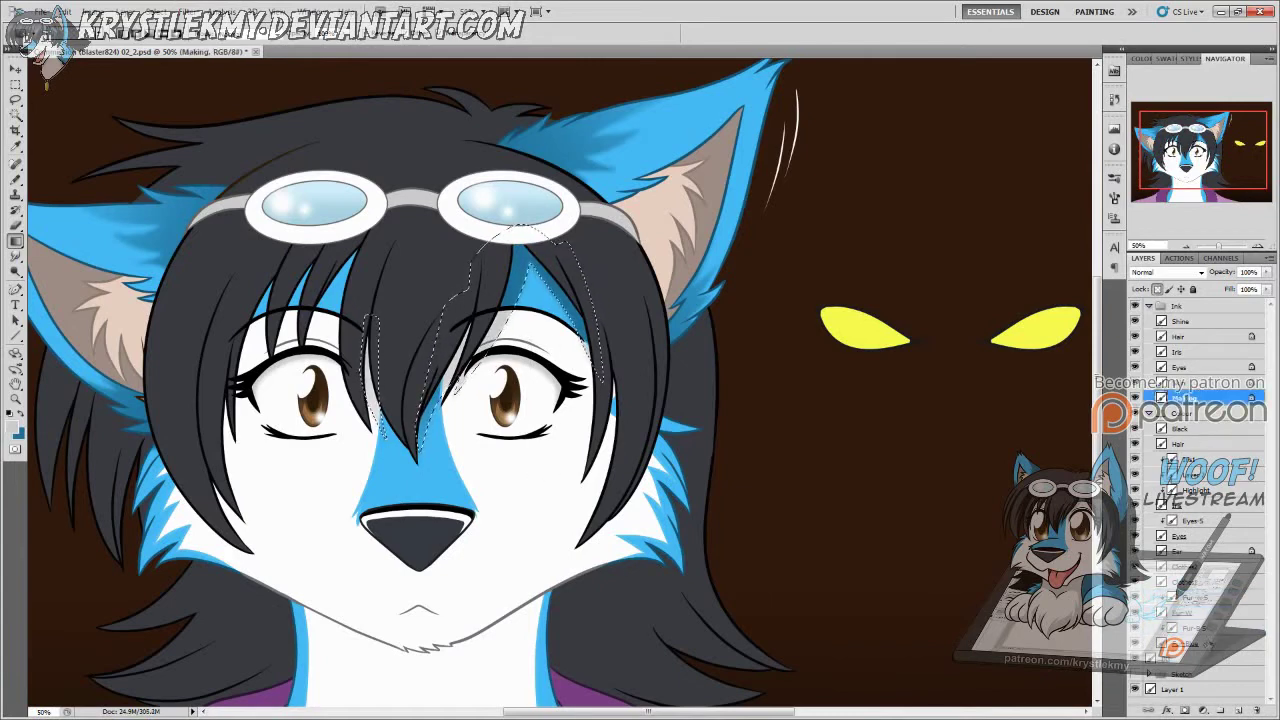
pyautogui.click(1203, 643)
pyautogui.click(1208, 398)
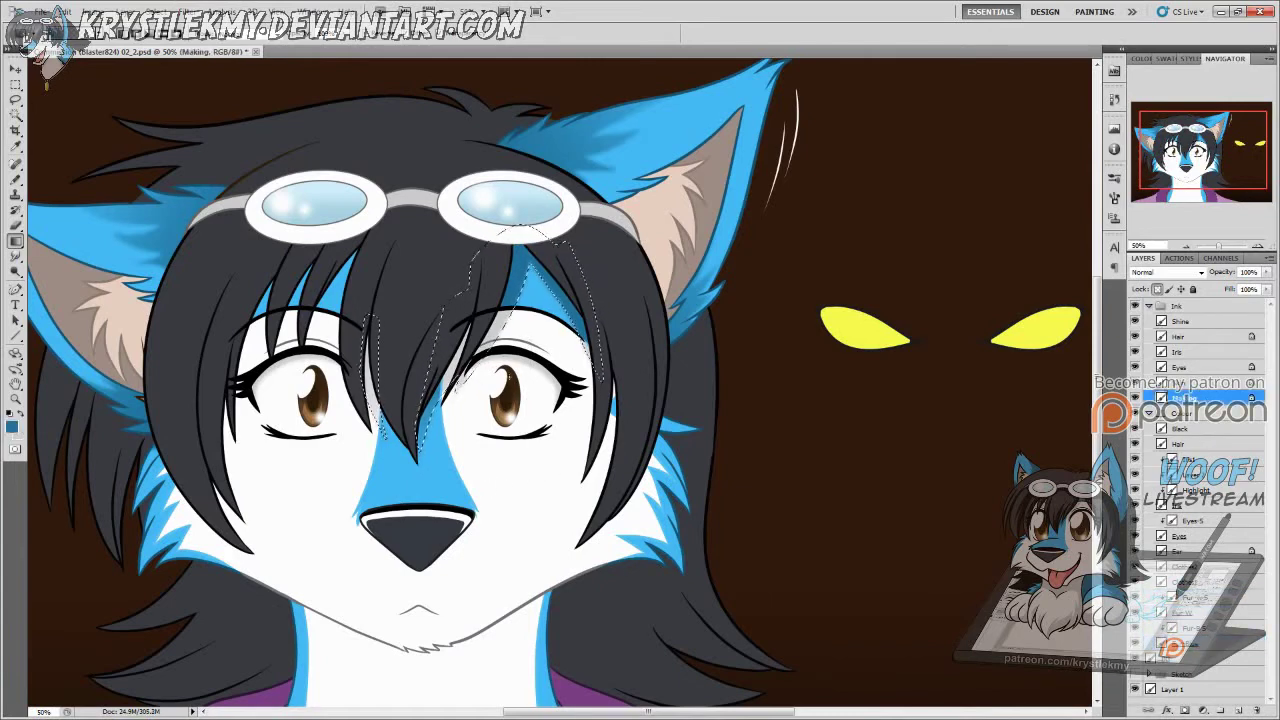
pyautogui.moveTo(630, 463); pyautogui.dragTo(706, 501)
pyautogui.hotkey('ctrl', 'd')
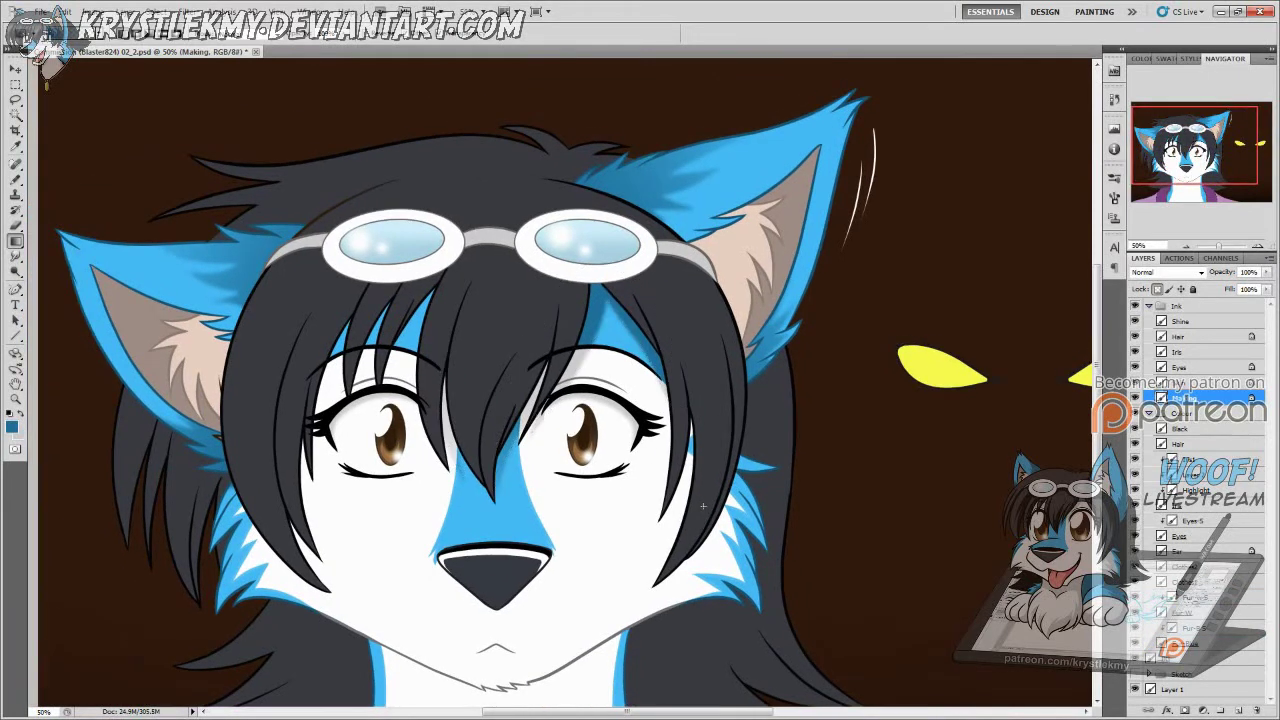
# Step: Lasso hair shadows beneath the left bangs and shade them dark blue on Fur-B S and light grey on Fur_w S
pyautogui.press('l')
pyautogui.moveTo(398, 330)
pyautogui.mouseDown()
pyautogui.moveTo(392, 398)
pyautogui.moveTo(410, 325)
pyautogui.moveTo(395, 400)
pyautogui.mouseUp()
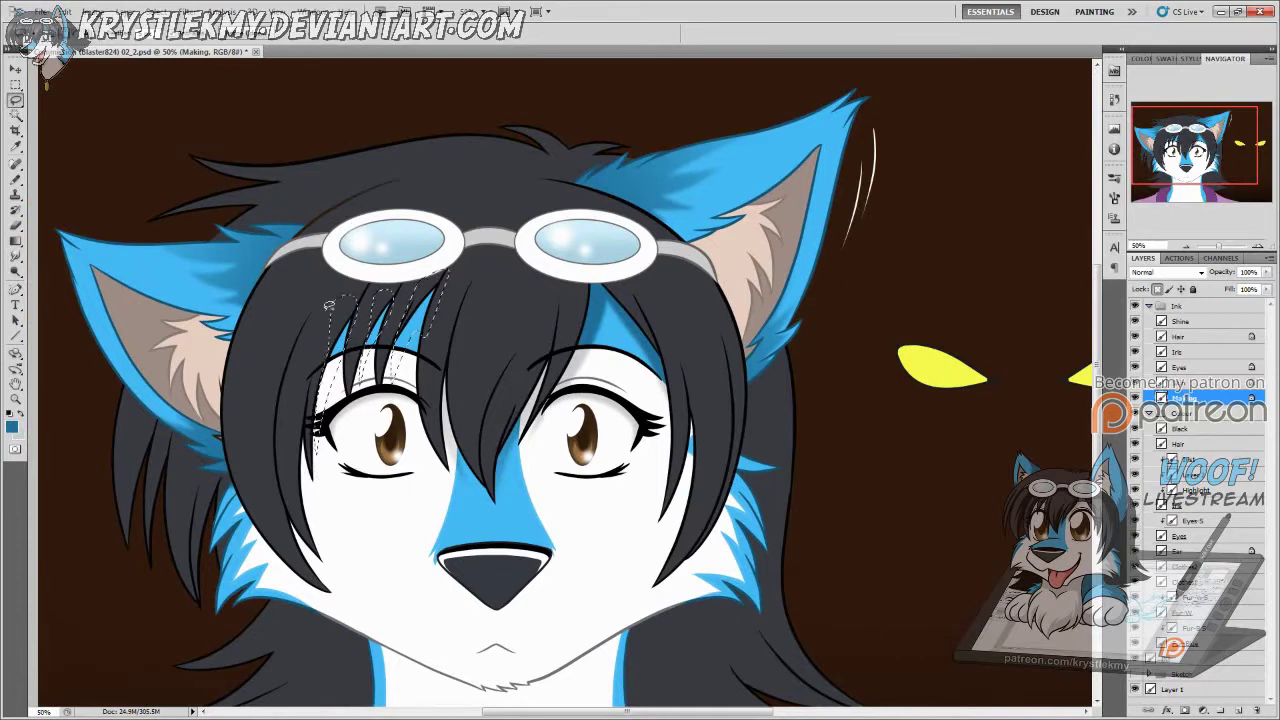
pyautogui.click(1200, 628)
pyautogui.press('g')
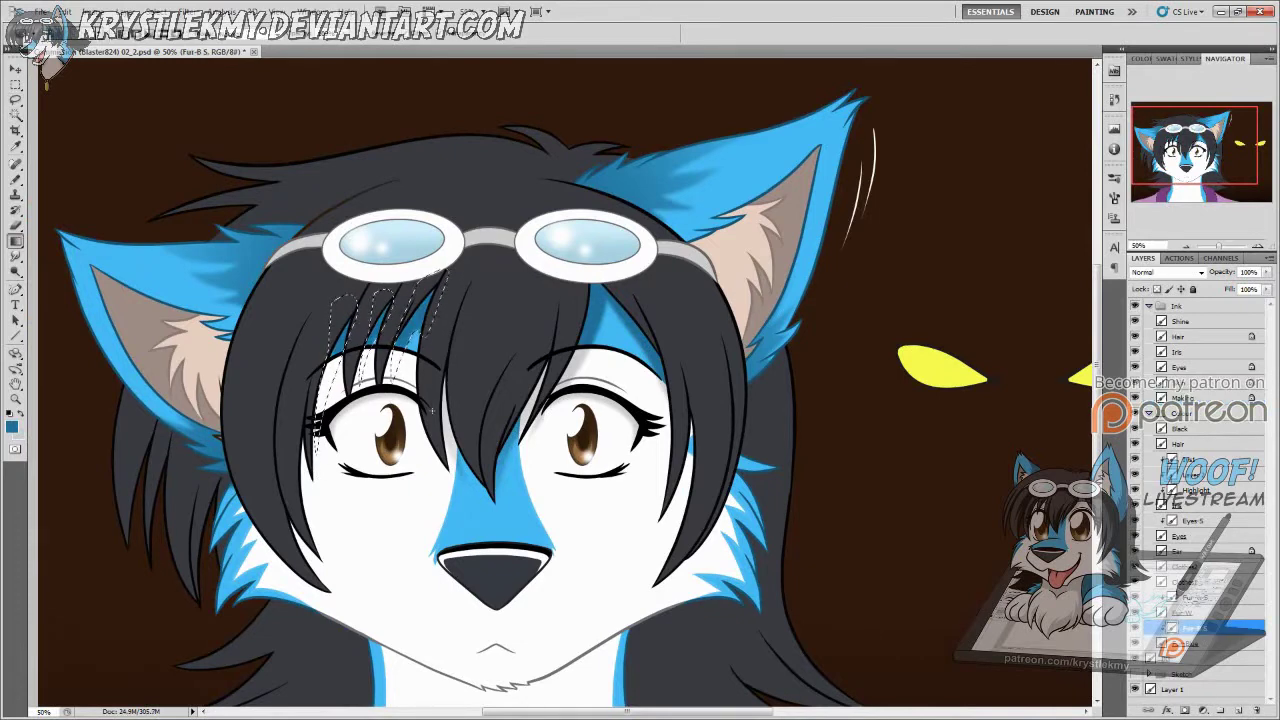
pyautogui.click(1200, 597)
pyautogui.press('Delete')
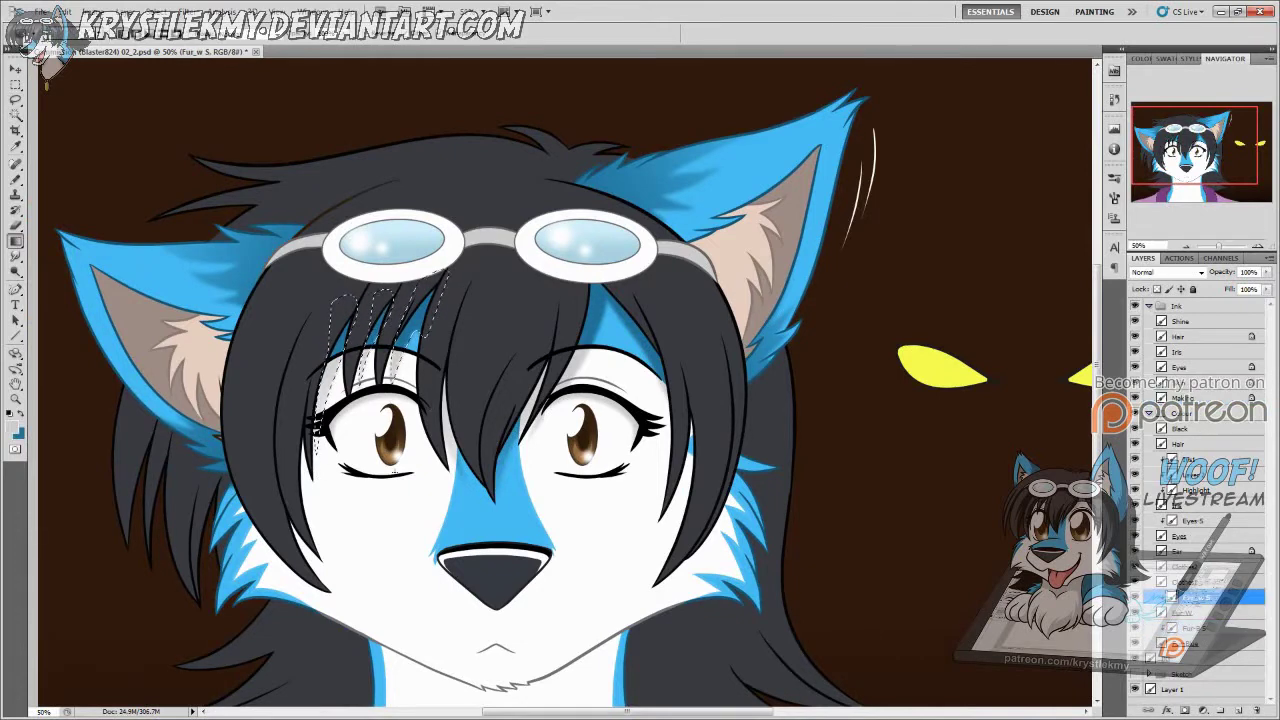
pyautogui.hotkey('ctrl', 'd')
# Step: Lasso a narrow shadow along the hair locks on the left cheek and shade it light grey on Fur_w S
pyautogui.press('l')
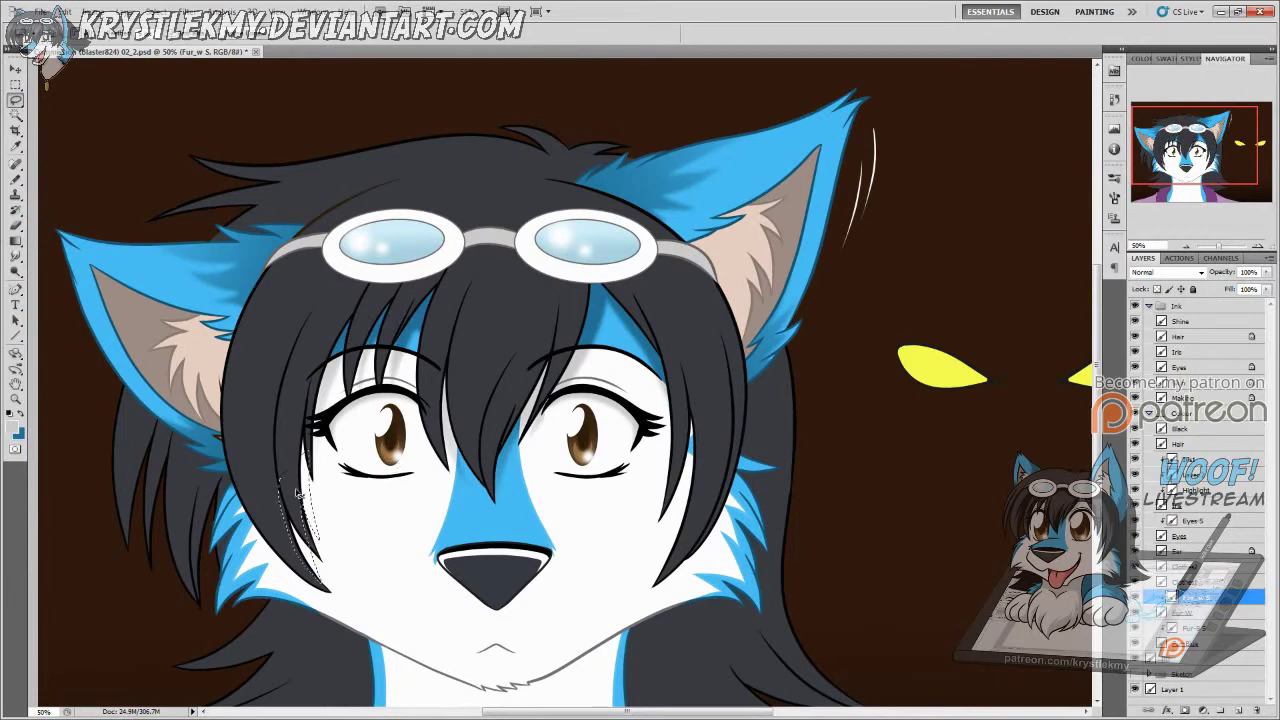
pyautogui.moveTo(312, 538); pyautogui.dragTo(300, 430)
pyautogui.press('g')
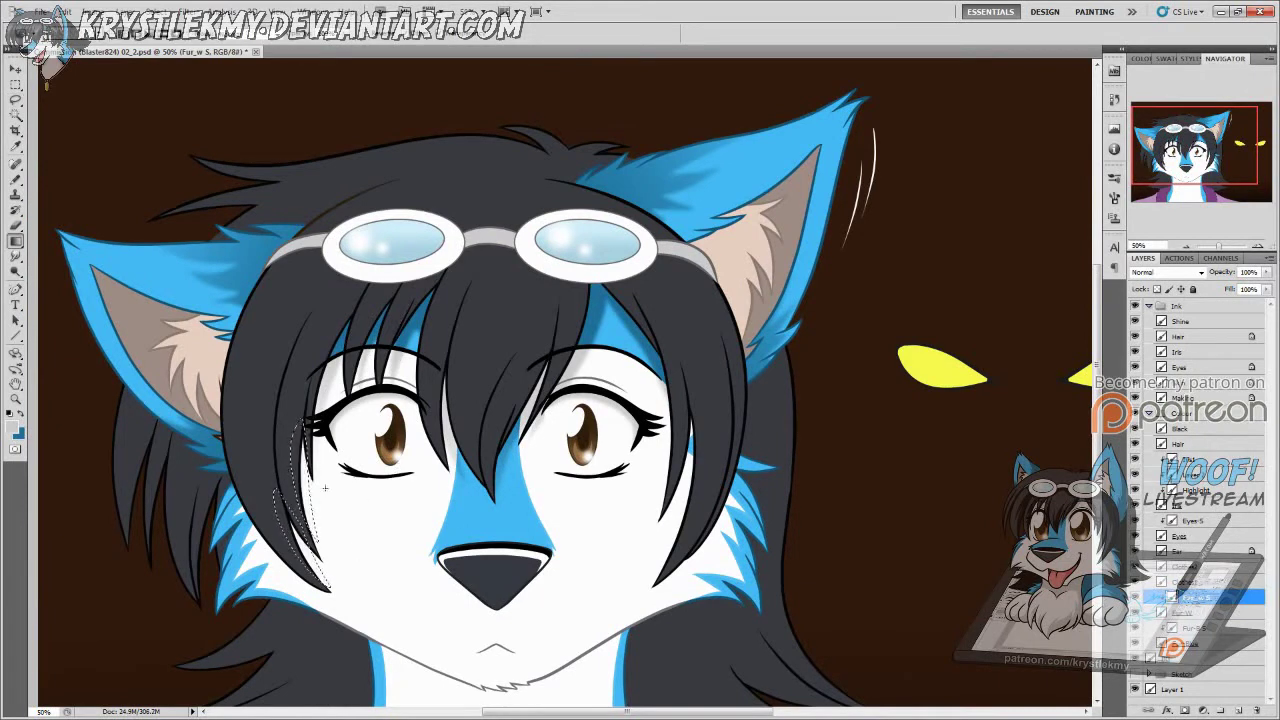
pyautogui.hotkey('ctrl', 'd')
# Step: Lasso a shadow between the right hair locks and shade it light grey on Fur_w S and dark blue on Fur-B S
pyautogui.press('l')
pyautogui.moveTo(688, 440)
pyautogui.mouseDown()
pyautogui.moveTo(703, 440)
pyautogui.moveTo(688, 520)
pyautogui.mouseUp()
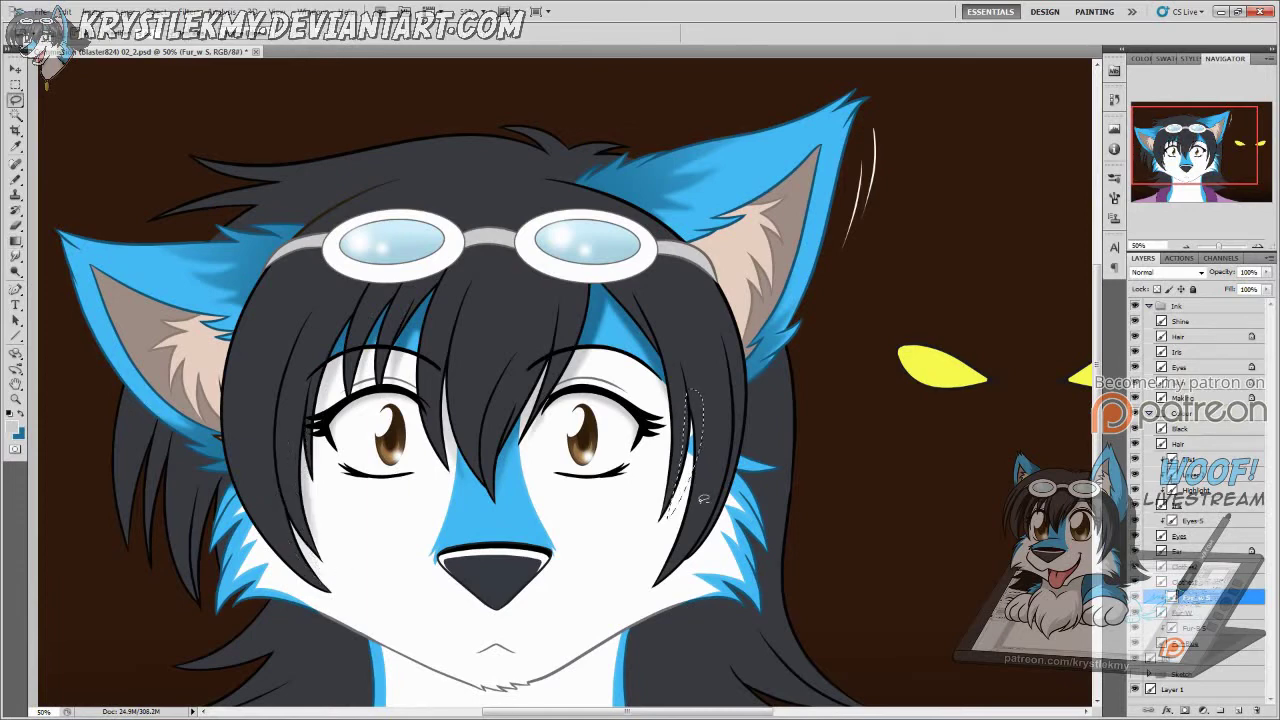
pyautogui.press('g')
pyautogui.hotkey('alt', '[')
pyautogui.hotkey('alt', '[')
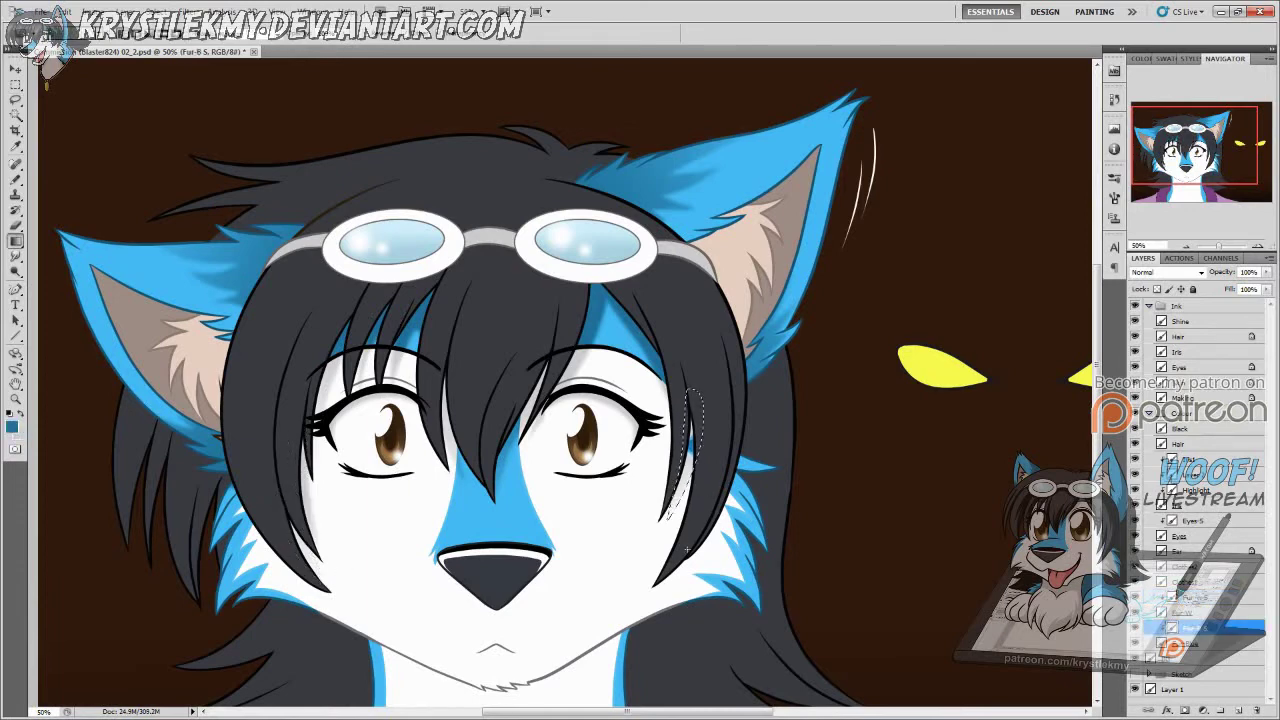
pyautogui.keyDown('ctrl'); pyautogui.click(885, 539); pyautogui.keyUp('ctrl')
# Step: Lasso a curved neck shadow beneath the chin that follows the jaw line from one side to the other
pyautogui.scroll(-3, 830, 461)
pyautogui.press('l')
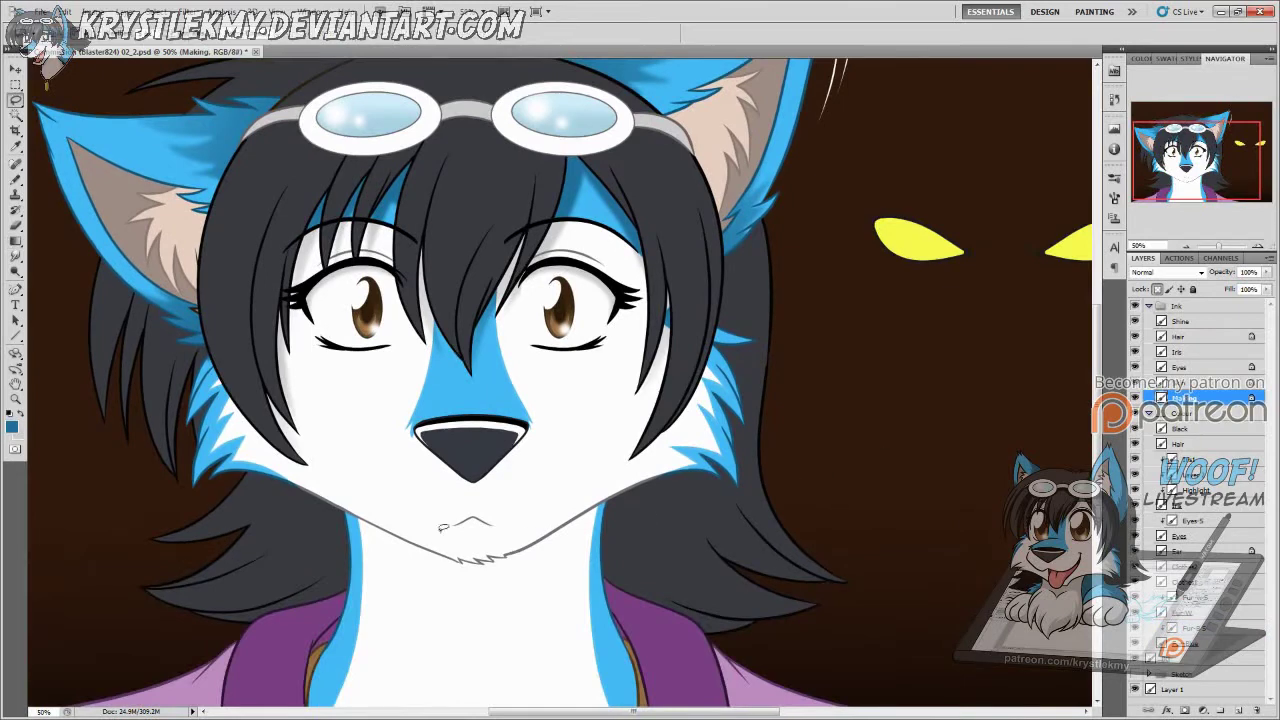
pyautogui.moveTo(437, 575); pyautogui.dragTo(353, 508)
pyautogui.moveTo(521, 573); pyautogui.dragTo(620, 488)
pyautogui.press('q')
pyautogui.press('q')
pyautogui.press('w')
# Step: Shade the lassoed neck area with light grey gradients on Fur_w S and dark blue on Fur-B S, and deselect
pyautogui.keyDown('ctrl'); pyautogui.click(553, 513); pyautogui.keyUp('ctrl')
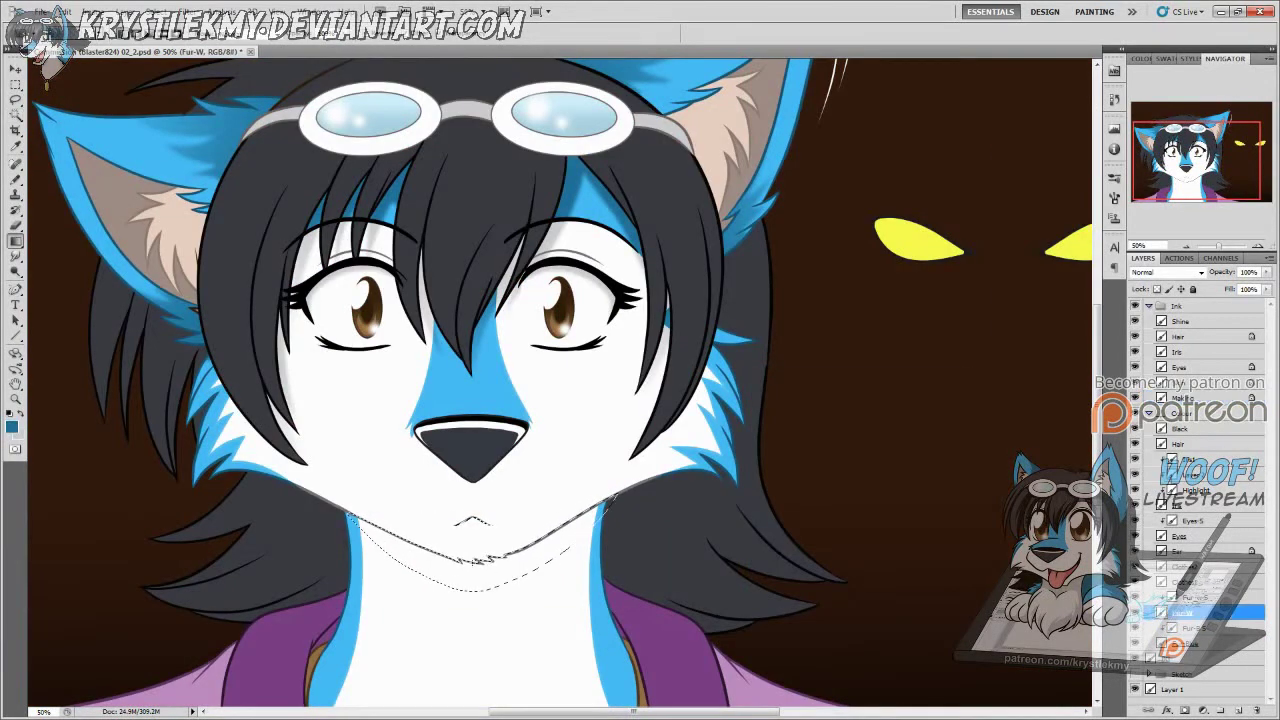
pyautogui.press('g')
pyautogui.moveTo(517, 560); pyautogui.dragTo(517, 562)
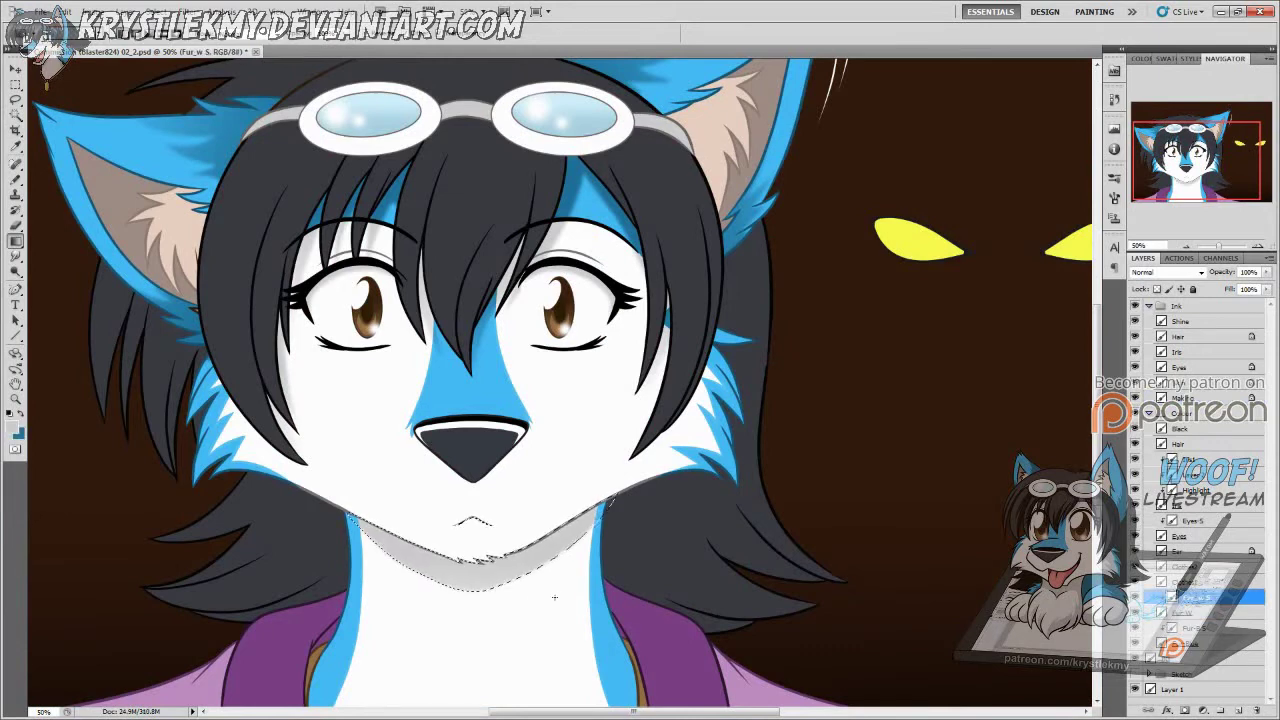
pyautogui.hotkey('ctrl', 'z')
pyautogui.moveTo(600, 498); pyautogui.dragTo(534, 503)
pyautogui.hotkey('alt', '[')
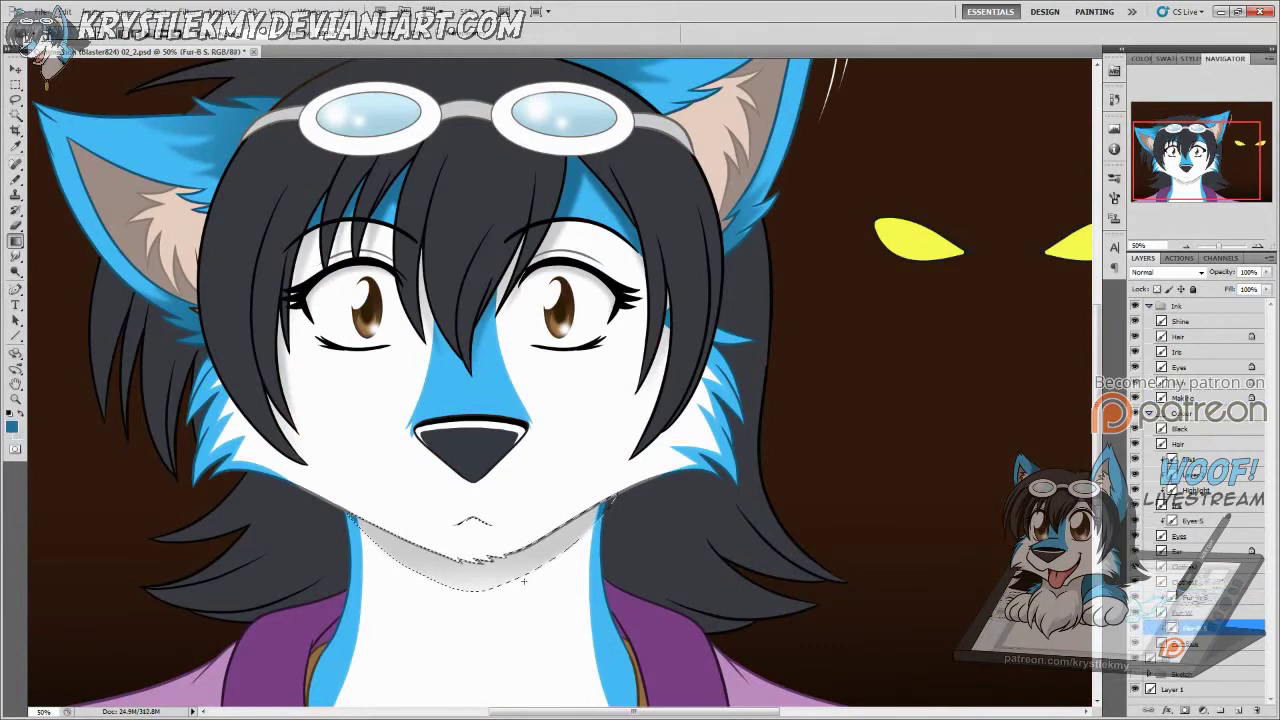
pyautogui.keyDown('ctrl'); pyautogui.click(560, 589); pyautogui.keyUp('ctrl')
pyautogui.hotkey('ctrl', 'd')
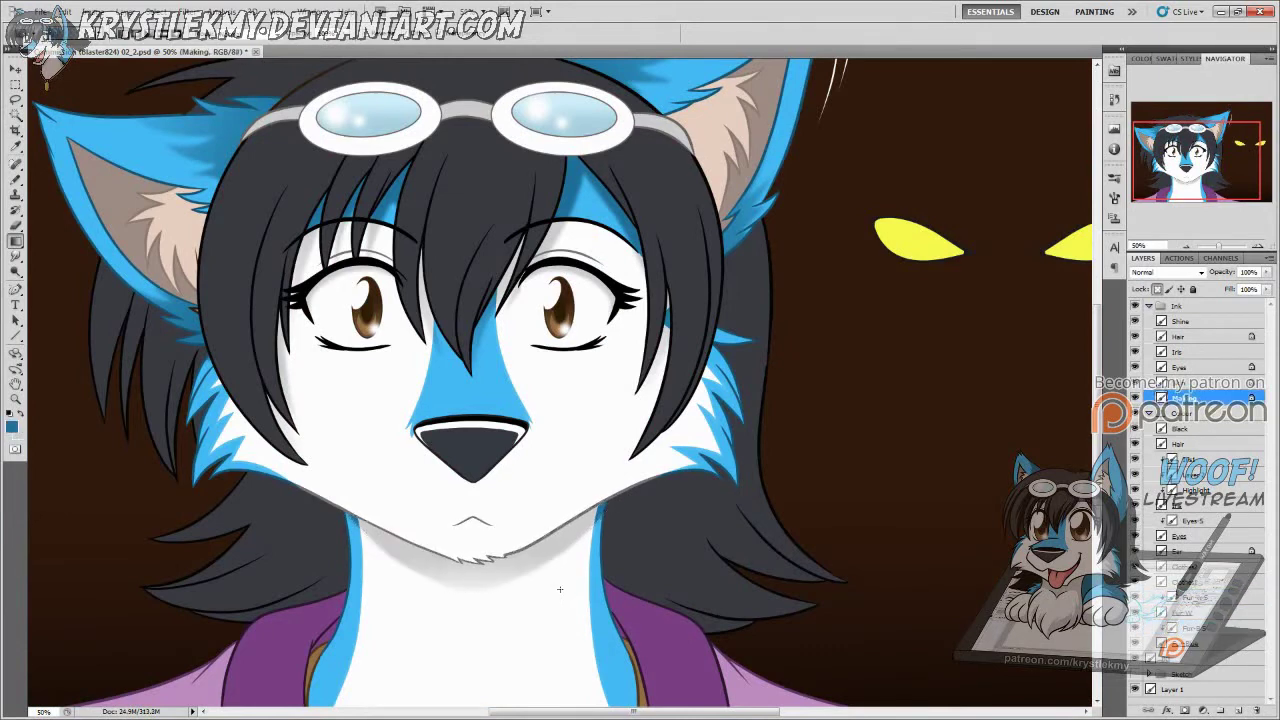
# Step: Lasso narrow shadows along both collar edges of the neck and shade them with dark blue gradients on Fur-B S
pyautogui.press('l')
pyautogui.moveTo(560, 589); pyautogui.dragTo(583, 449)
pyautogui.moveTo(348, 500); pyautogui.dragTo(330, 585)
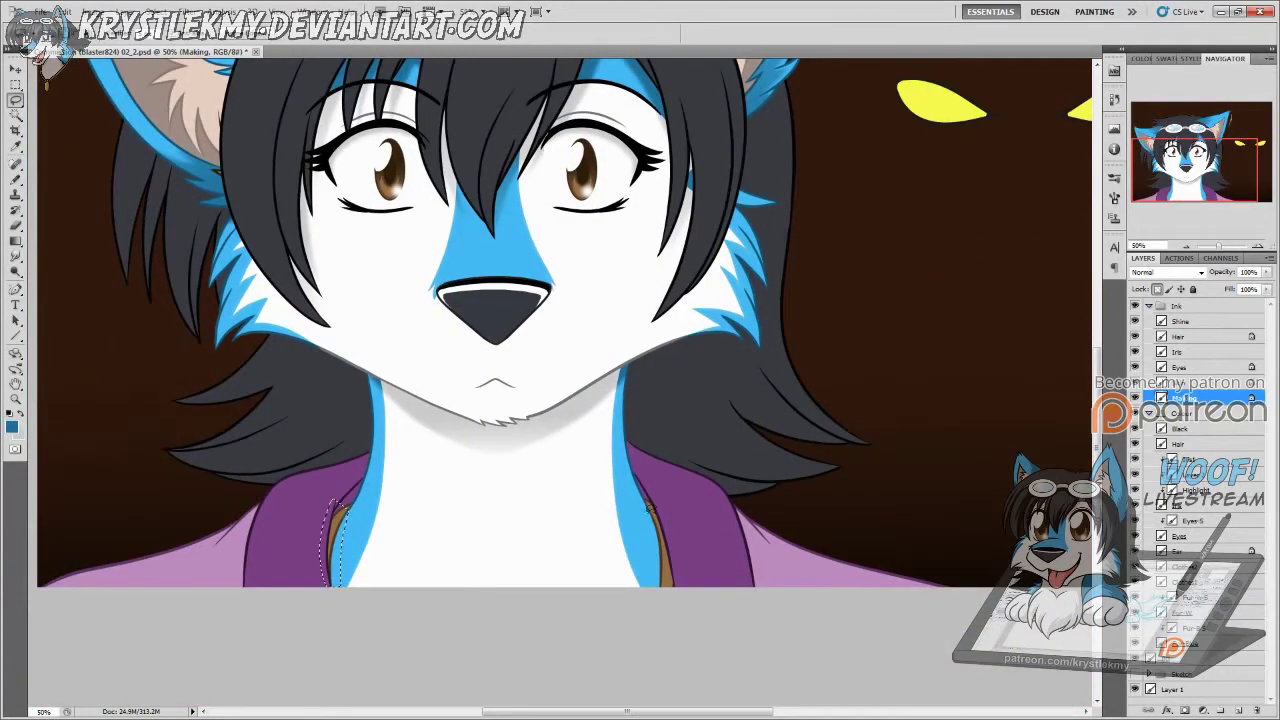
pyautogui.moveTo(660, 585); pyautogui.dragTo(647, 488)
pyautogui.keyDown('ctrl'); pyautogui.click(647, 488); pyautogui.keyUp('ctrl')
pyautogui.press('g')
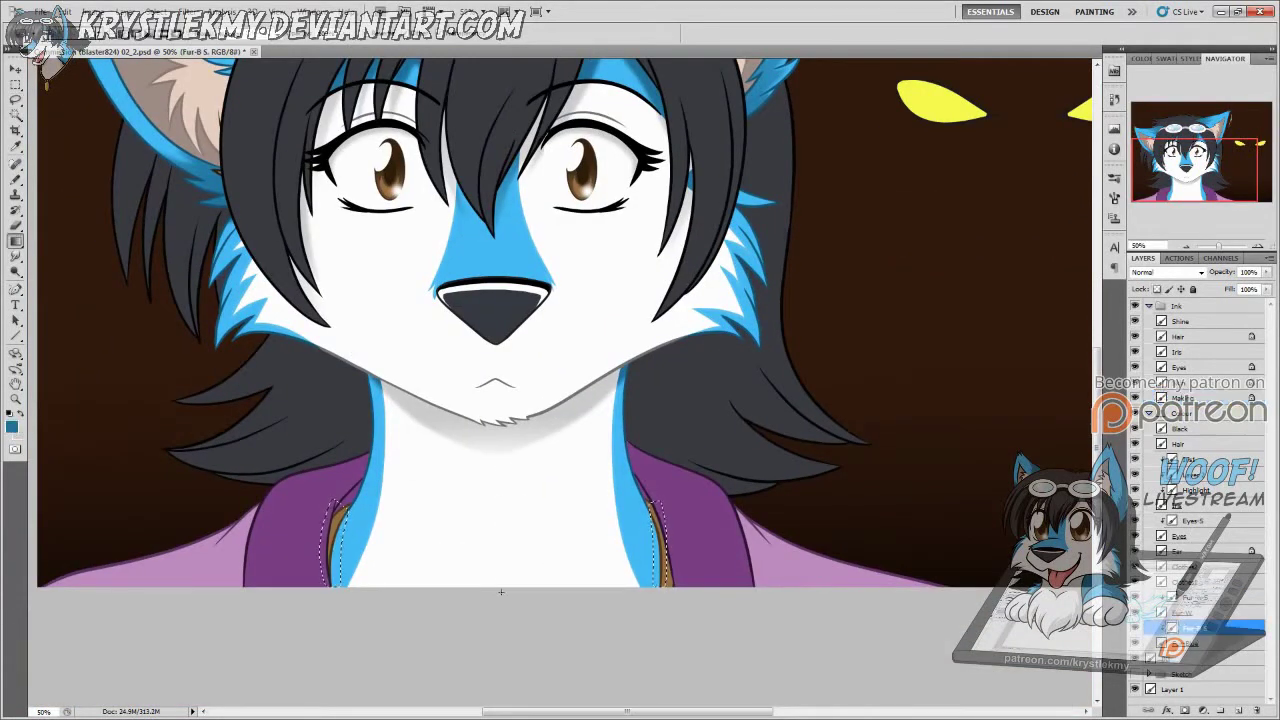
pyautogui.moveTo(500, 449); pyautogui.dragTo(470, 697)
# Step: Lasso jagged shadow shapes over the right cheek fur and shade them dark blue on Fur-B S and light grey on Fur_w S
pyautogui.press('l')
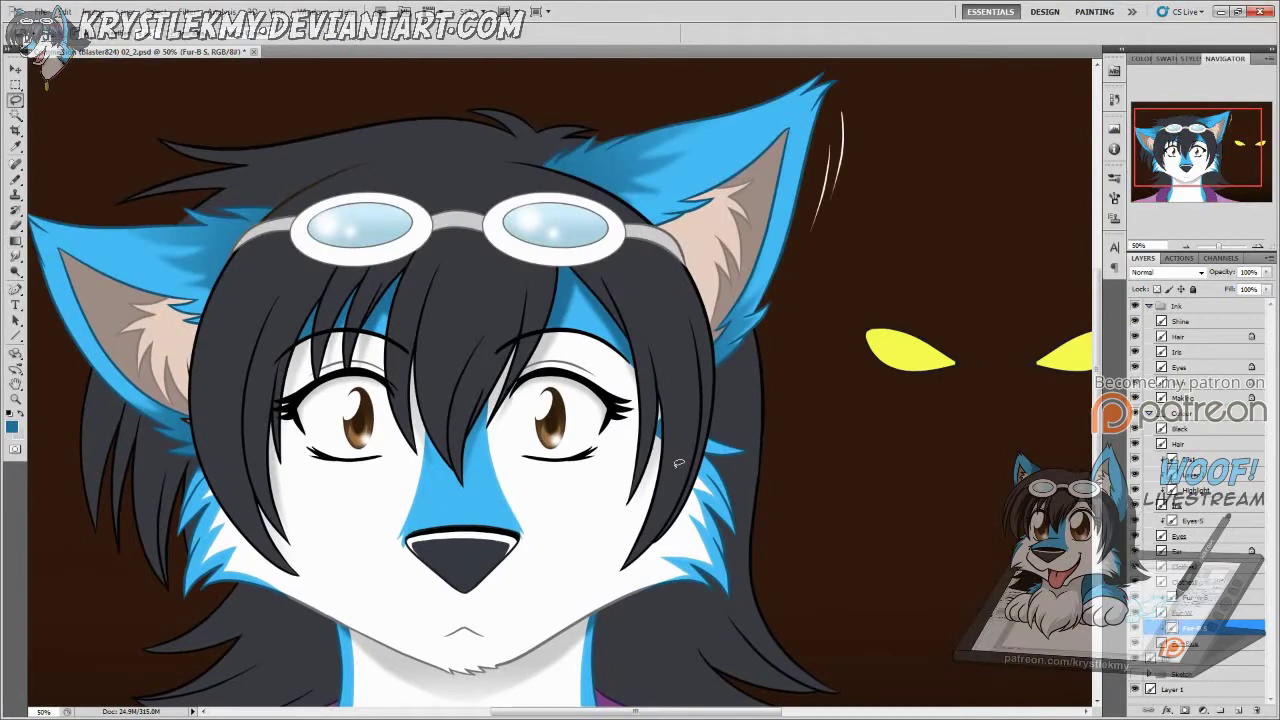
pyautogui.moveTo(612, 597); pyautogui.dragTo(690, 497)
pyautogui.moveTo(705, 540)
pyautogui.mouseDown()
pyautogui.moveTo(700, 410)
pyautogui.moveTo(660, 500)
pyautogui.moveTo(730, 561)
pyautogui.moveTo(625, 605)
pyautogui.moveTo(712, 568)
pyautogui.mouseUp()
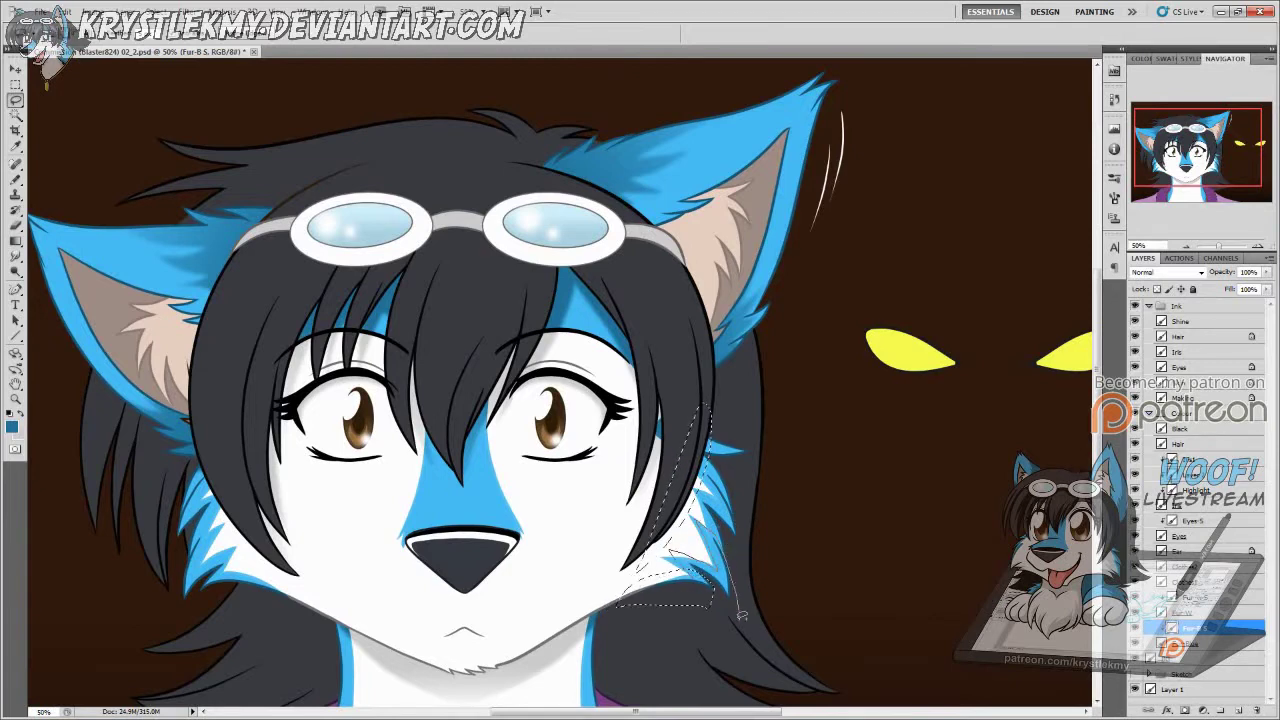
pyautogui.moveTo(741, 615)
pyautogui.mouseDown()
pyautogui.moveTo(721, 503)
pyautogui.moveTo(750, 532)
pyautogui.moveTo(705, 445)
pyautogui.mouseUp()
pyautogui.press('g')
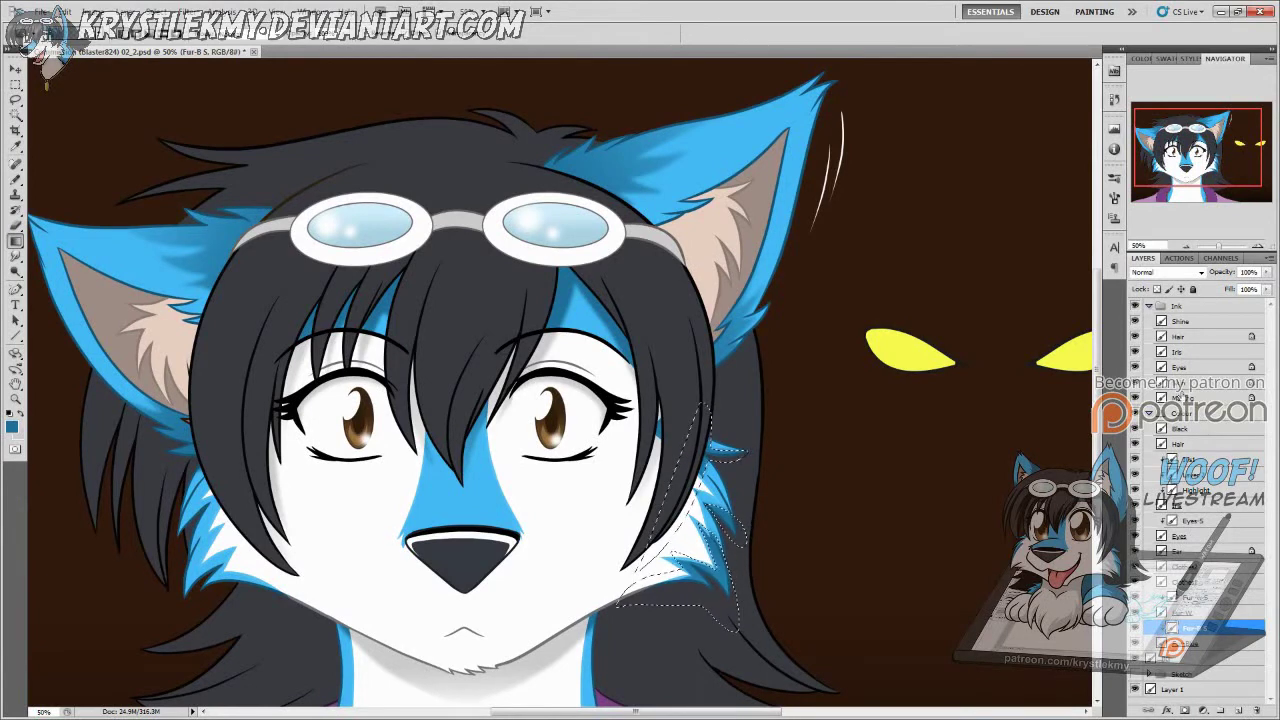
pyautogui.click(1185, 397)
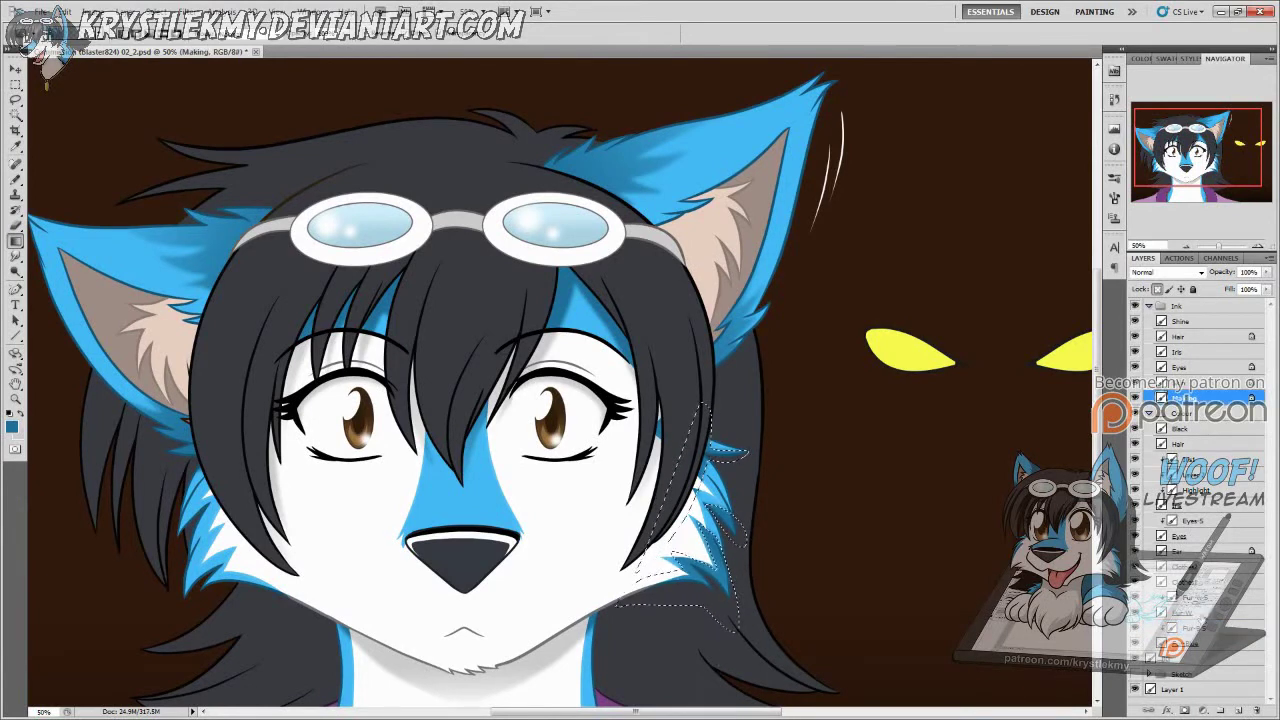
pyautogui.click(1196, 597)
pyautogui.hotkey('ctrl', 'd')
# Step: Lasso jagged shadow shapes over the left cheek fur and shade them dark blue on Fur-B S and light grey on Fur_w S
pyautogui.press('l')
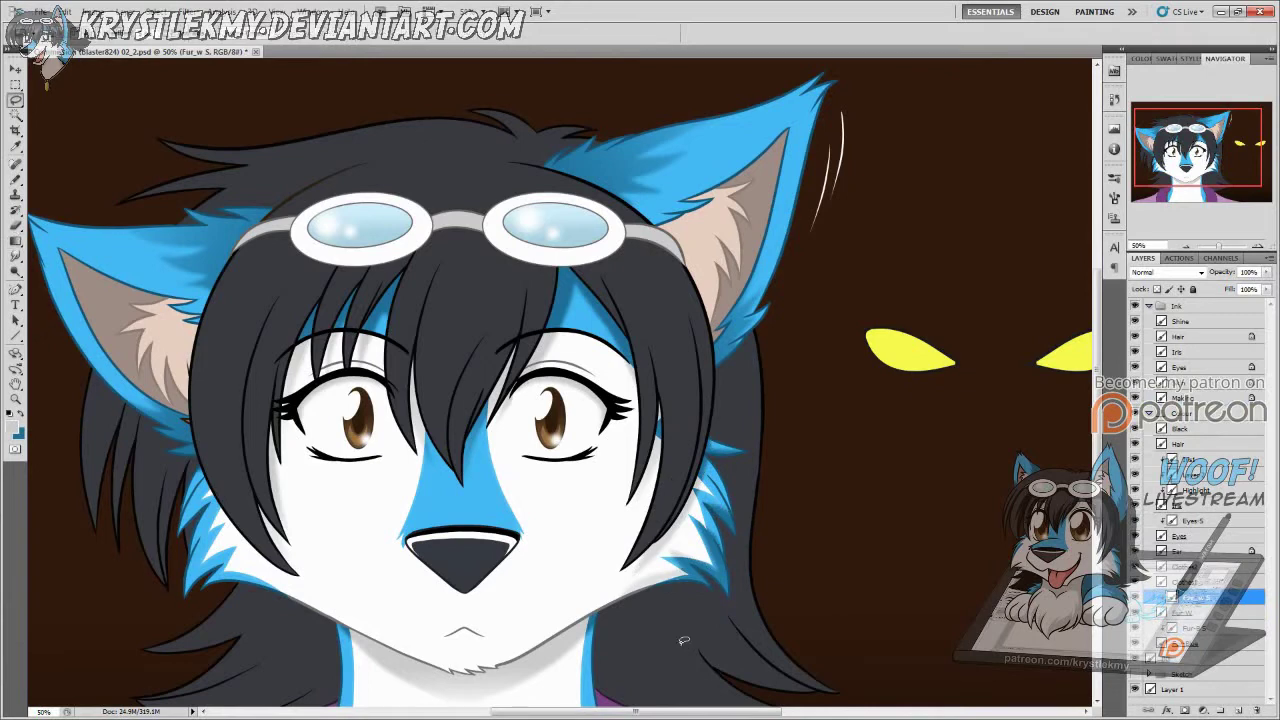
pyautogui.press('b')
pyautogui.hotkey('alt', '[')
pyautogui.hotkey('alt', '[')
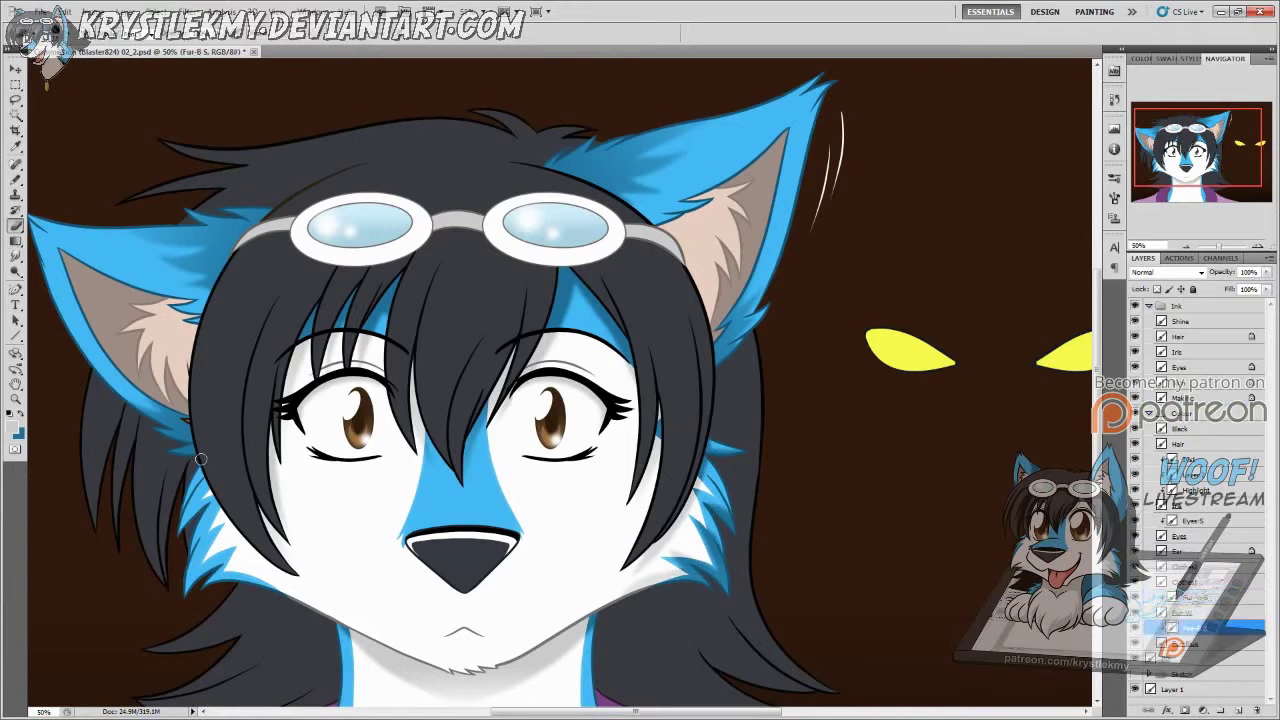
pyautogui.press('l')
pyautogui.moveTo(200, 462)
pyautogui.mouseDown()
pyautogui.moveTo(212, 500)
pyautogui.moveTo(255, 535)
pyautogui.moveTo(205, 533)
pyautogui.moveTo(200, 464)
pyautogui.mouseUp()
pyautogui.press('g')
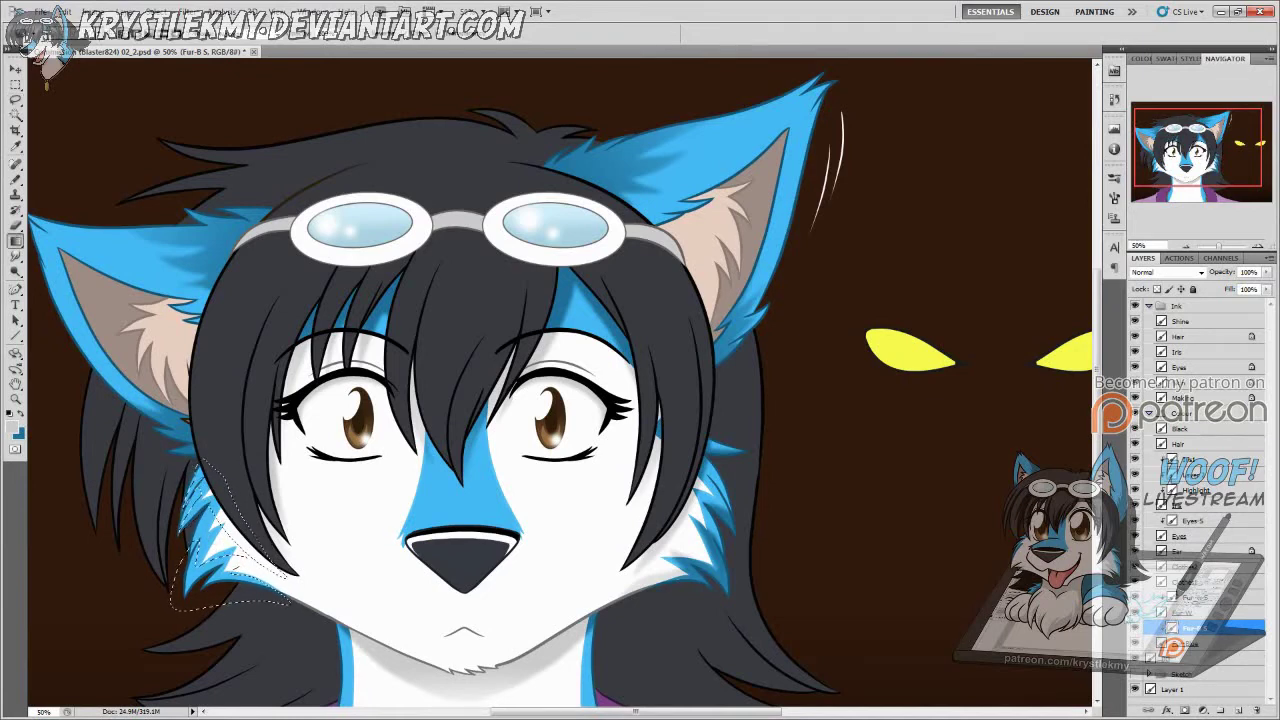
pyautogui.press('x')
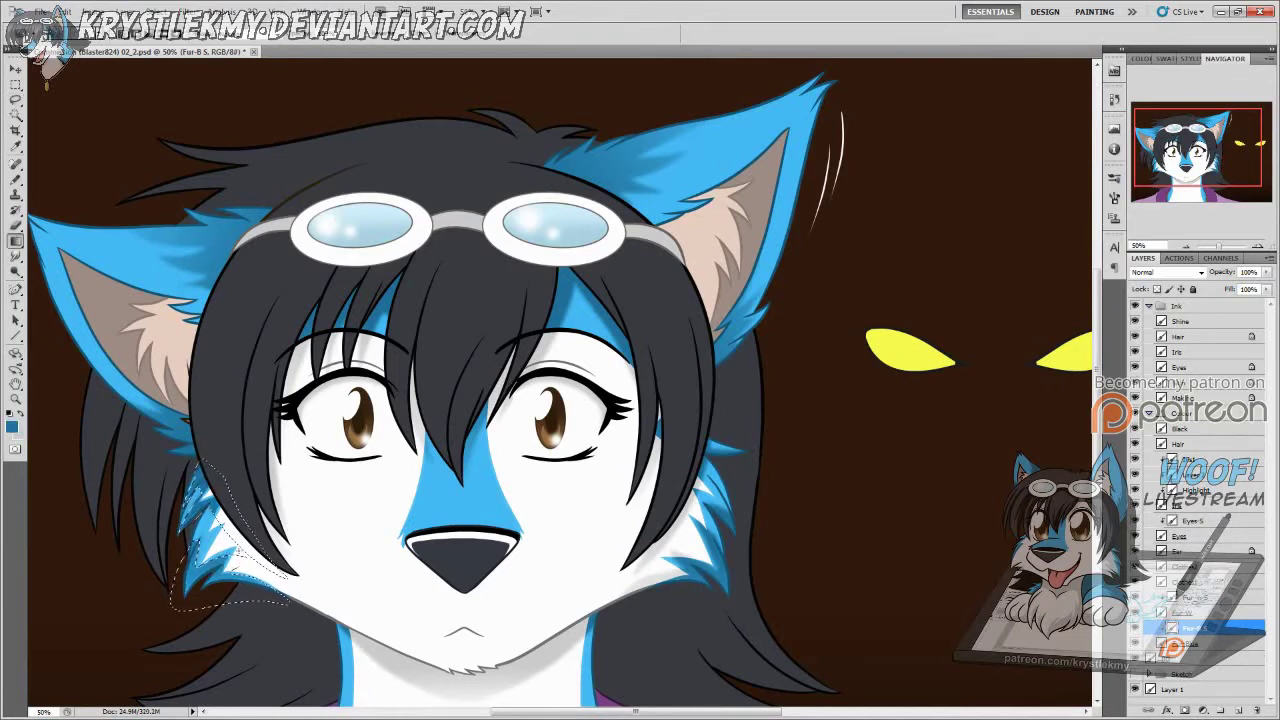
pyautogui.click(1185, 397)
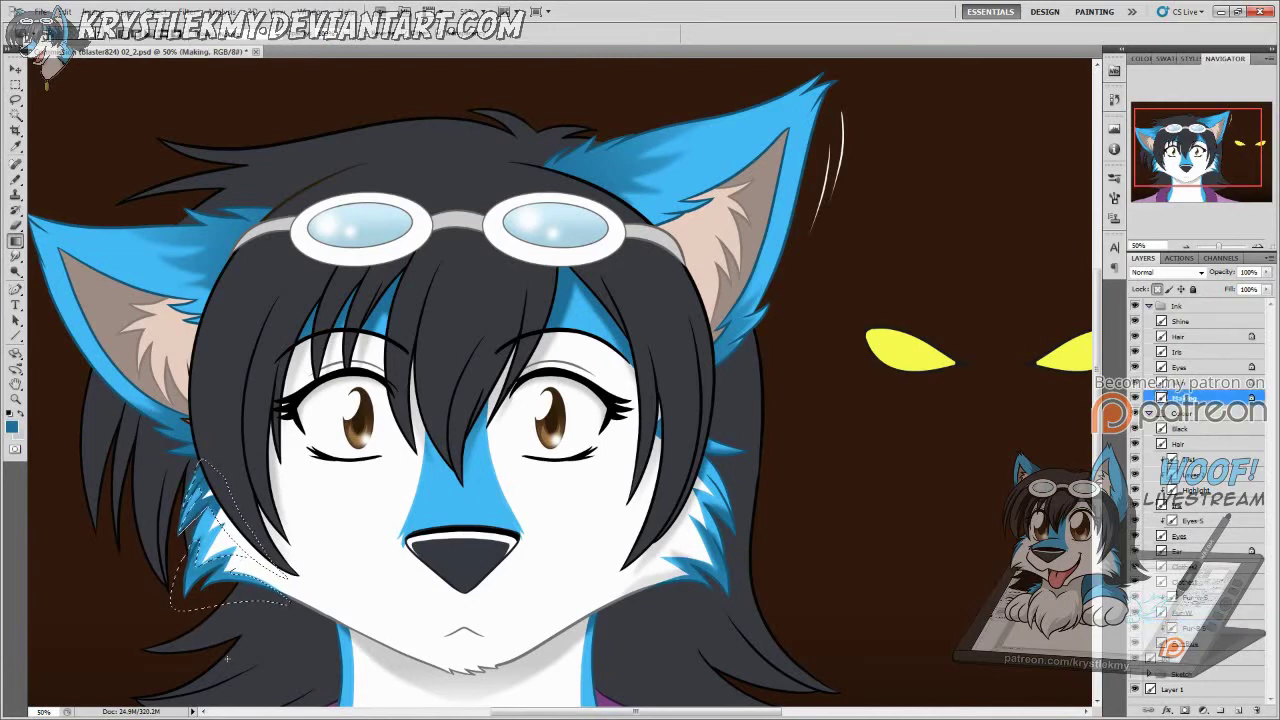
pyautogui.keyDown('ctrl'); pyautogui.click(226, 607); pyautogui.keyUp('ctrl')
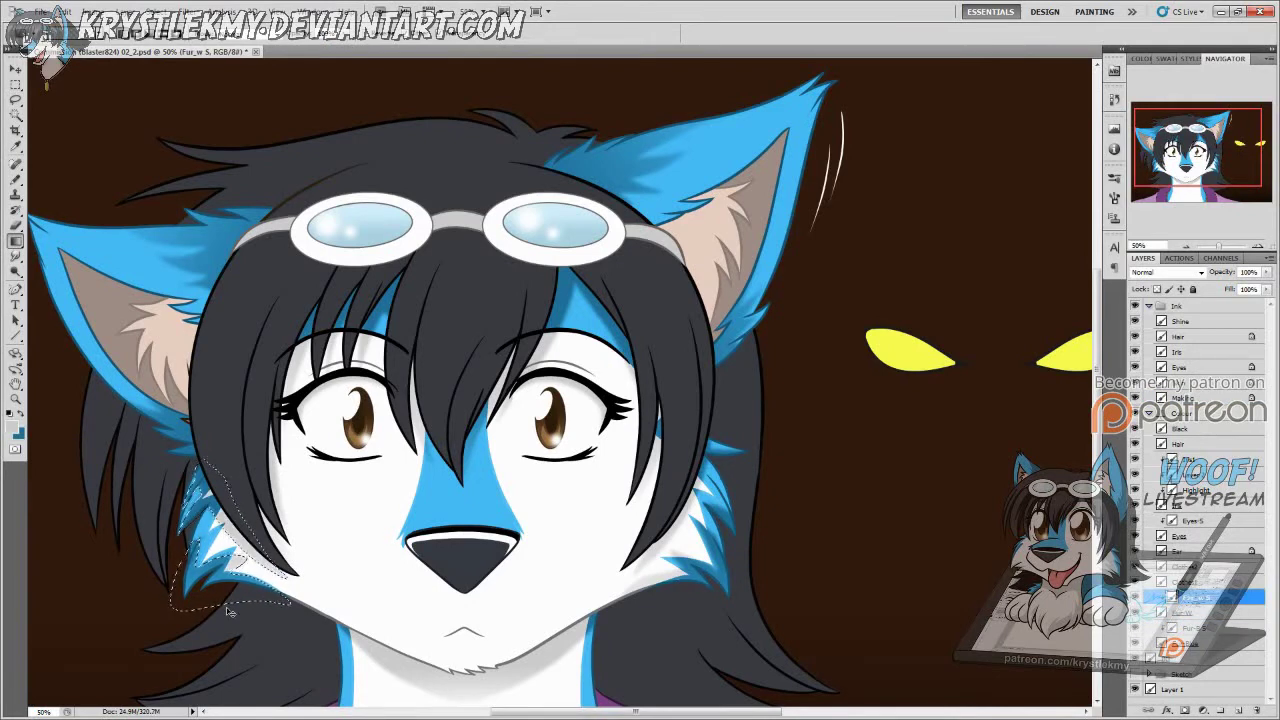
# Step: Finish the light grey shading of the selected left cheek fur on Fur_w S and deselect
pyautogui.hotkey('ctrl', 'BackSpace')
pyautogui.hotkey('ctrl', 'd')
pyautogui.scroll(-5, 226, 607)
pyautogui.scroll(3, 674, 486)
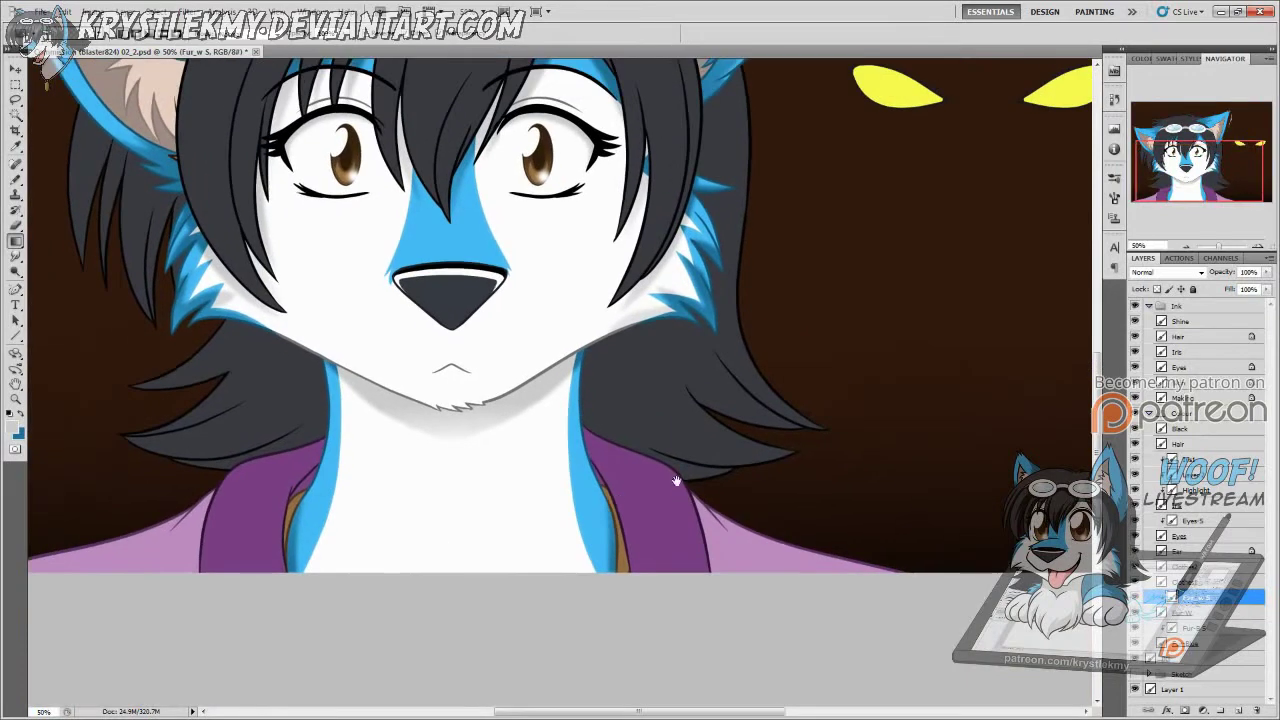
# Step: Select the hair areas behind the face and neck and fill them with black on a new layer above Hair
pyautogui.press('w')
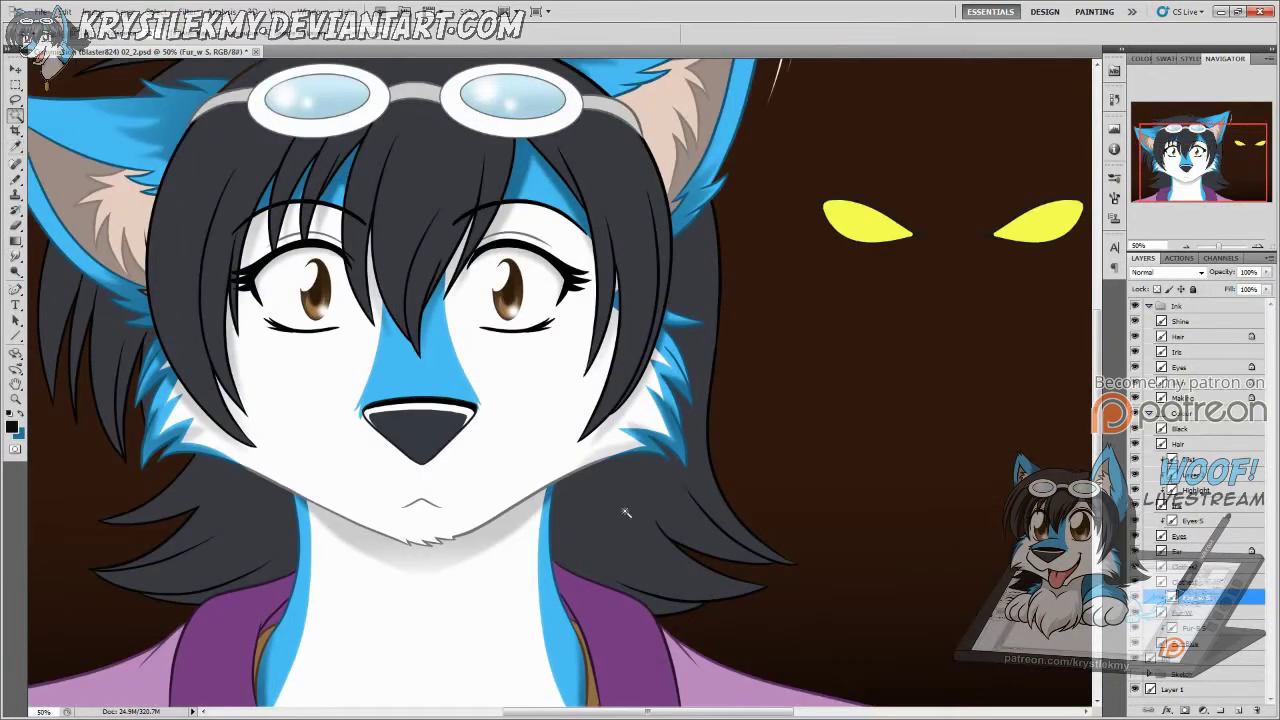
pyautogui.click(251, 523)
pyautogui.hotkey('ctrl', 'shift', 'alt', 'n')
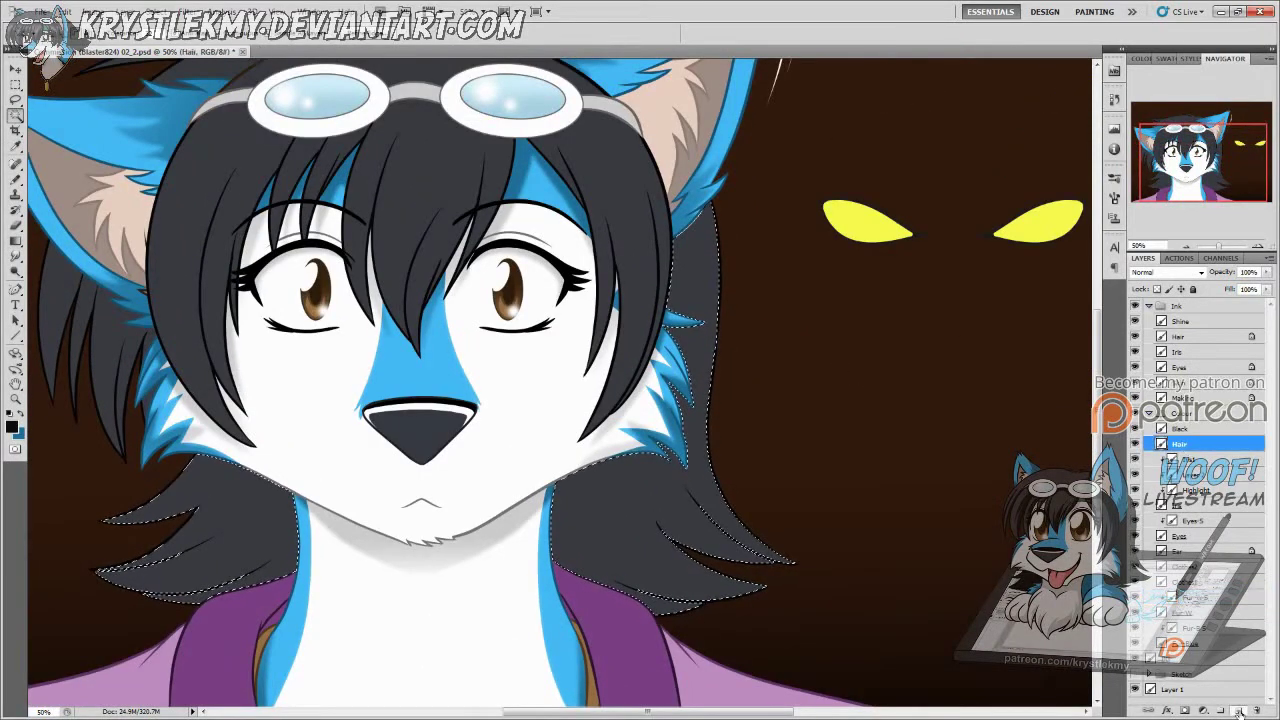
pyautogui.press('g')
pyautogui.click(660, 485)
pyautogui.hotkey('ctrl', 'd')
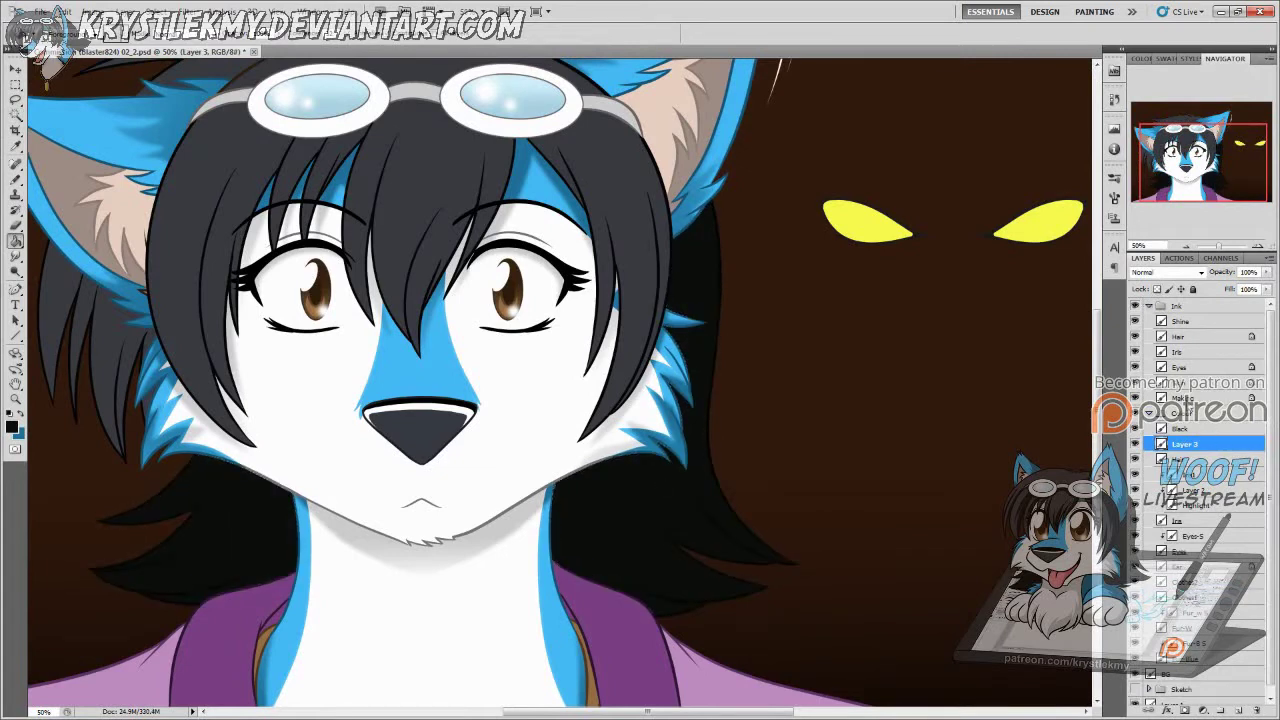
# Step: Clip the new shadow layer to the Hair layer and rename it Hair-s
pyautogui.hotkey('ctrl', 'alt', 'g')
pyautogui.scroll(3, 640, 450)
pyautogui.hscroll(1, 640, 450)
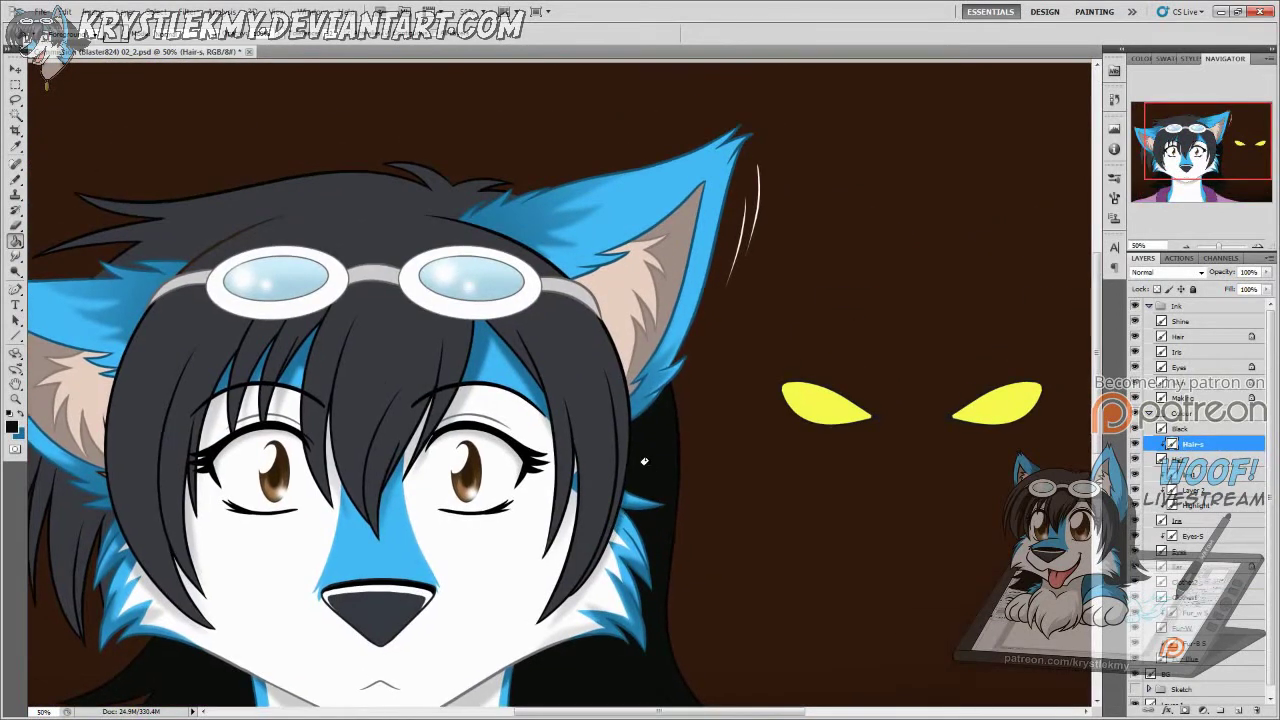
# Step: Lasso strand-shaped shadows over the right side bangs and shade them with black gradients on Hair-s
pyautogui.press('l')
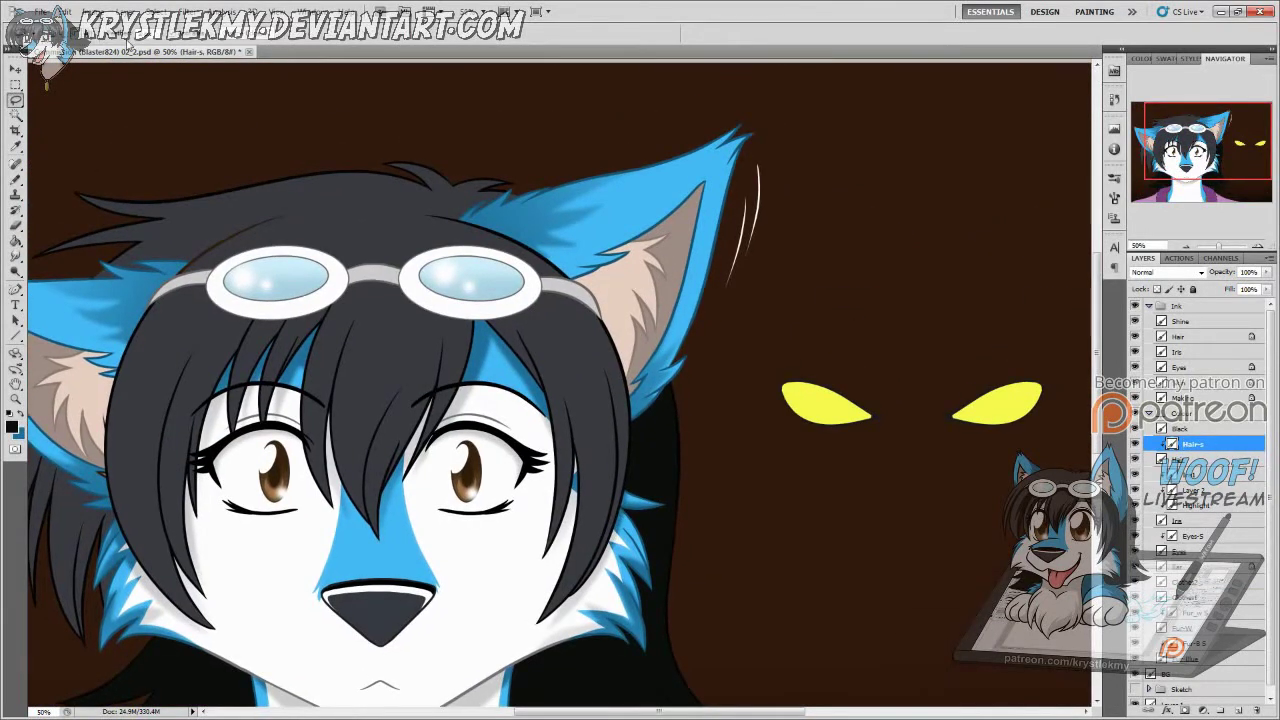
pyautogui.moveTo(583, 389)
pyautogui.mouseDown()
pyautogui.moveTo(588, 510)
pyautogui.moveTo(515, 658)
pyautogui.moveTo(552, 288)
pyautogui.moveTo(528, 312)
pyautogui.moveTo(548, 398)
pyautogui.mouseUp()
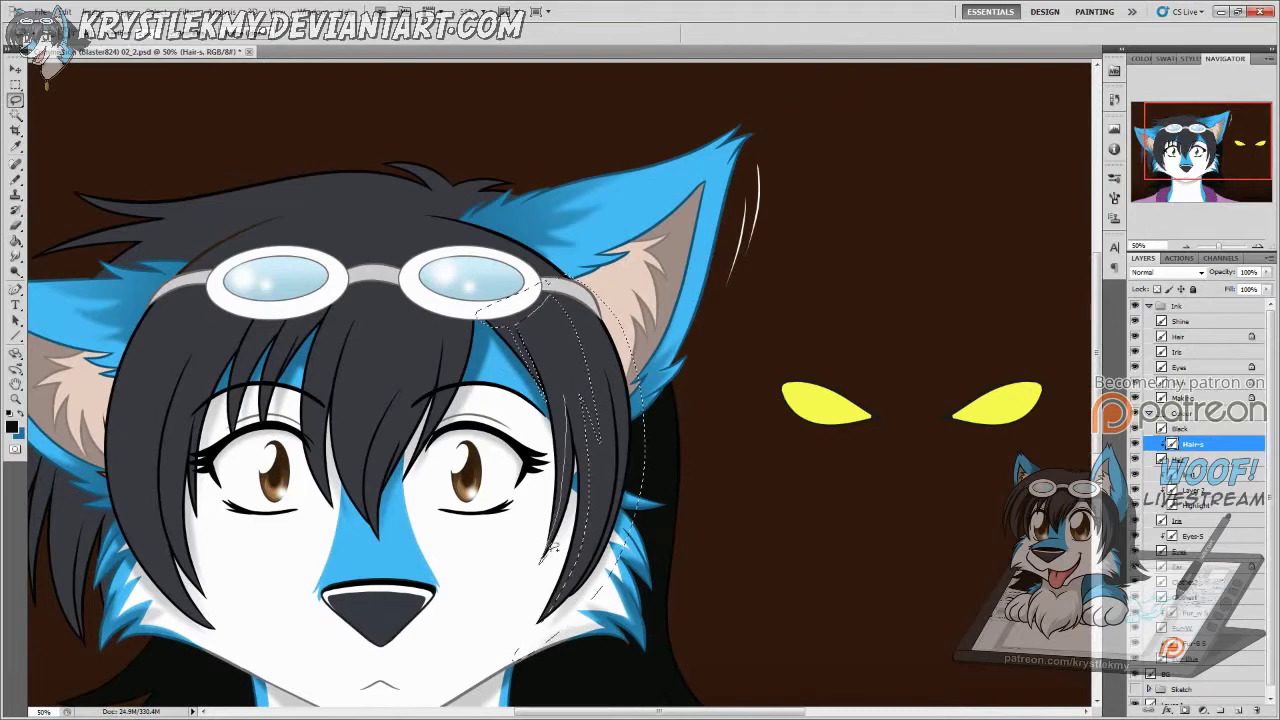
pyautogui.press('g')
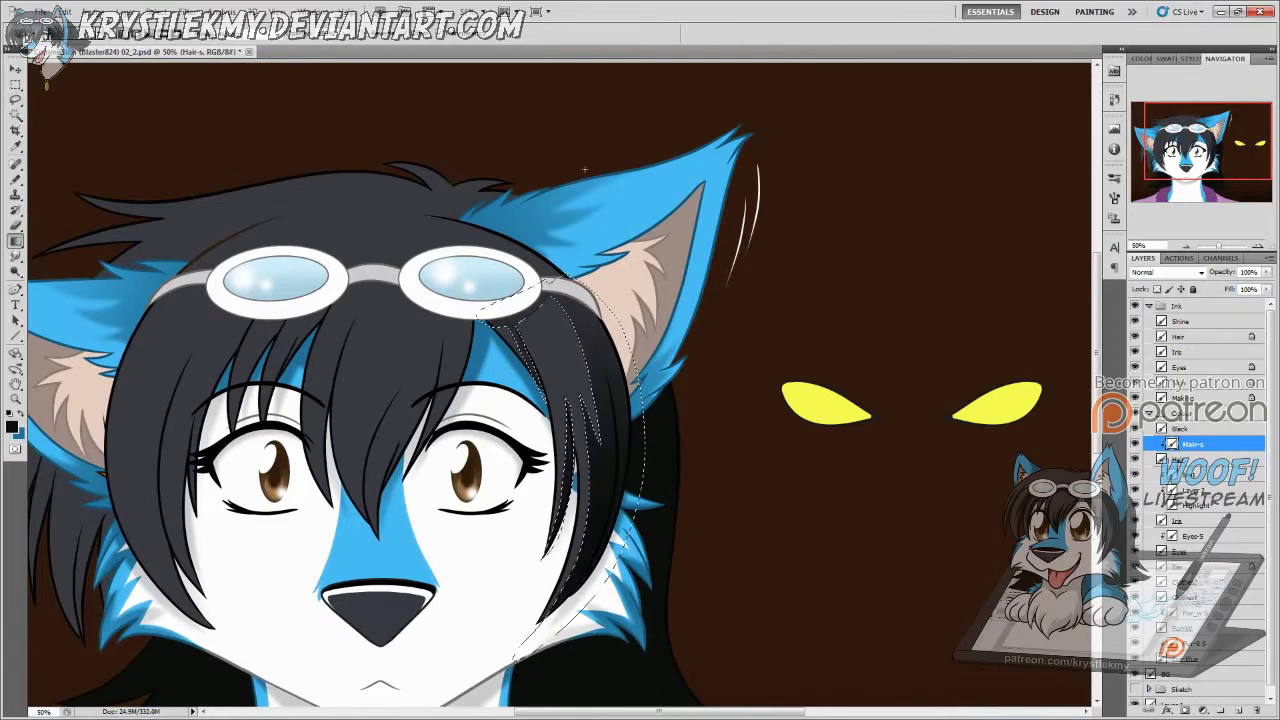
pyautogui.moveTo(581, 215); pyautogui.dragTo(689, 279)
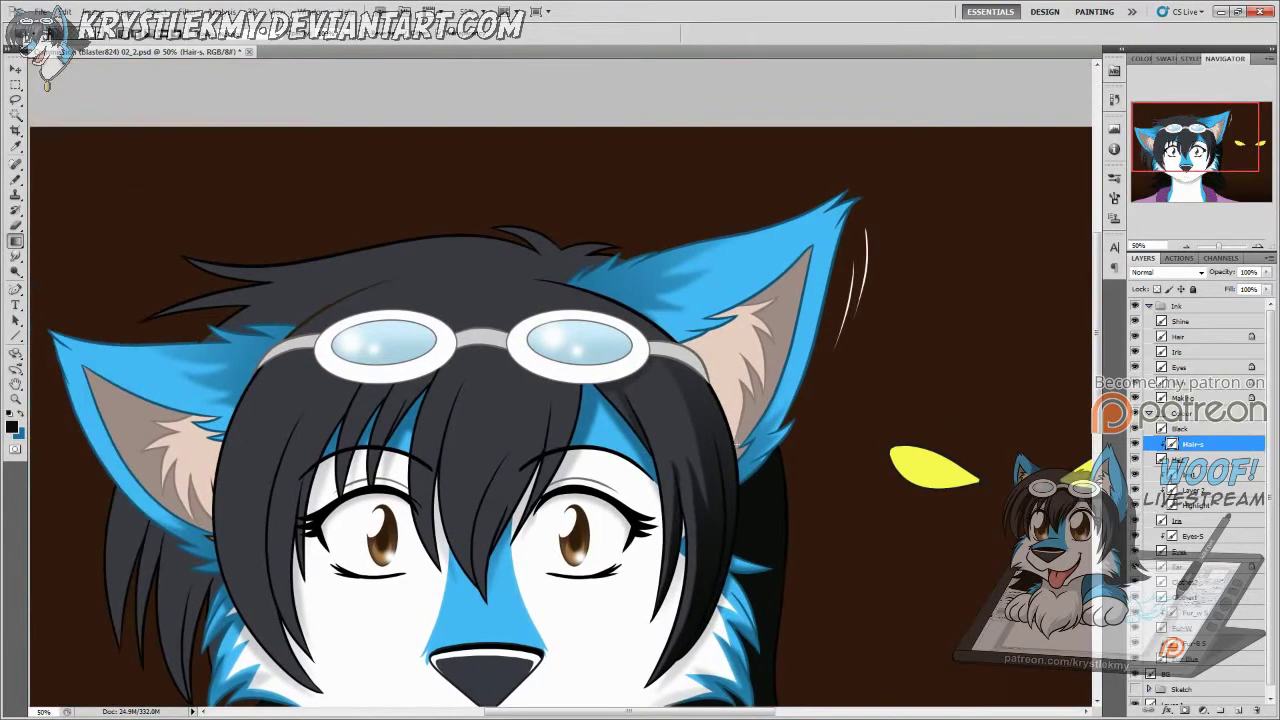
# Step: Lasso jagged strand shadows over the central bangs below the goggles and try a black gradient in them
pyautogui.press('l')
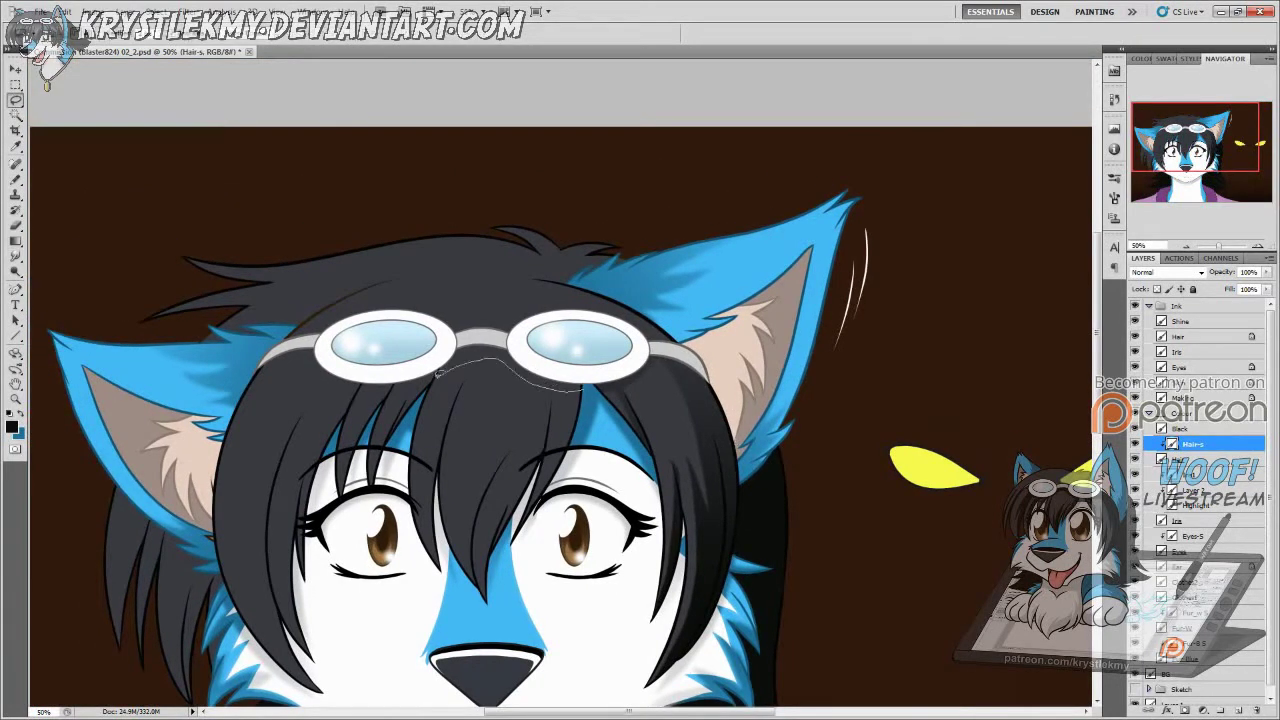
pyautogui.moveTo(437, 372)
pyautogui.mouseDown()
pyautogui.moveTo(516, 330)
pyautogui.moveTo(578, 391)
pyautogui.moveTo(563, 425)
pyautogui.moveTo(583, 445)
pyautogui.moveTo(548, 403)
pyautogui.moveTo(508, 473)
pyautogui.moveTo(553, 401)
pyautogui.moveTo(466, 377)
pyautogui.moveTo(553, 395)
pyautogui.moveTo(505, 497)
pyautogui.mouseUp()
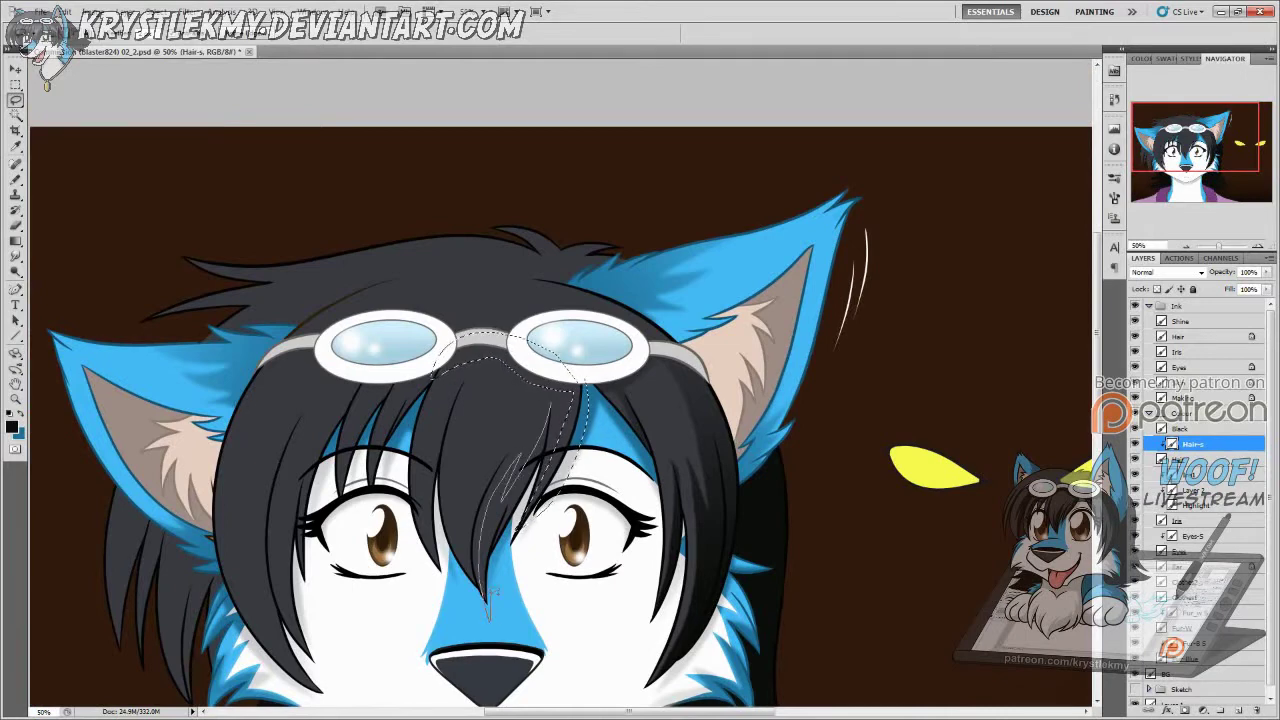
pyautogui.moveTo(490, 592)
pyautogui.mouseDown()
pyautogui.moveTo(546, 454)
pyautogui.moveTo(463, 521)
pyautogui.mouseUp()
pyautogui.moveTo(478, 575)
pyautogui.mouseDown()
pyautogui.moveTo(486, 491)
pyautogui.moveTo(457, 395)
pyautogui.moveTo(465, 379)
pyautogui.moveTo(431, 428)
pyautogui.moveTo(431, 535)
pyautogui.moveTo(445, 385)
pyautogui.mouseUp()
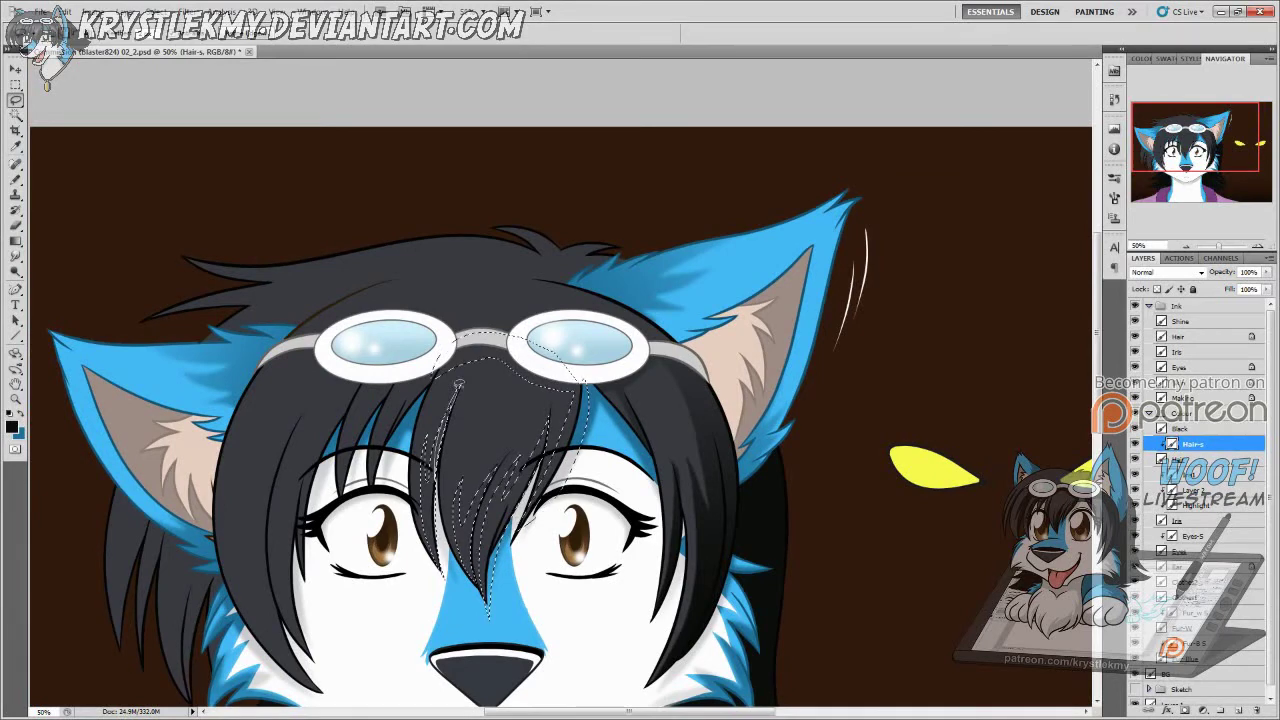
pyautogui.press('g')
pyautogui.click(510, 352)
pyautogui.hotkey('ctrl', 'z')
pyautogui.hotkey('ctrl', 'z')
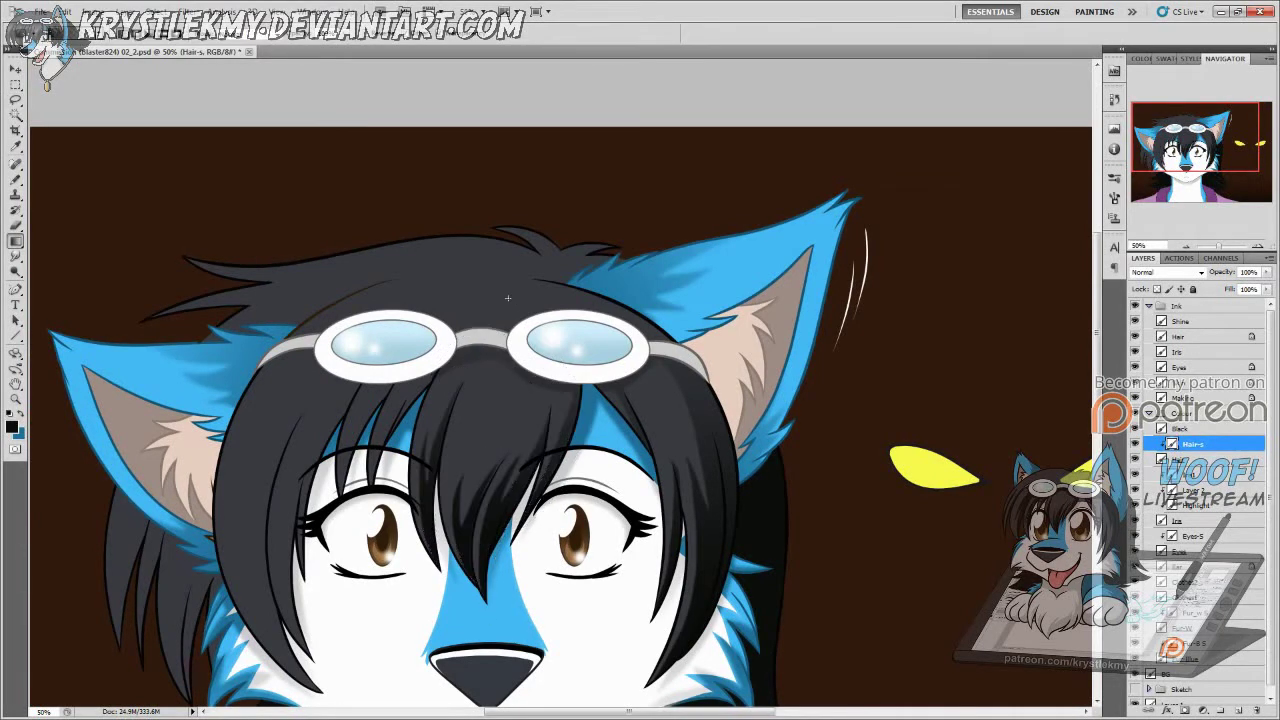
# Step: Refine the lassoed shadow shapes on the central bangs and shade them with black gradients on Hair-s
pyautogui.press('z')
pyautogui.hotkey('ctrl', 'z')
pyautogui.click(497, 470)
pyautogui.press('l')
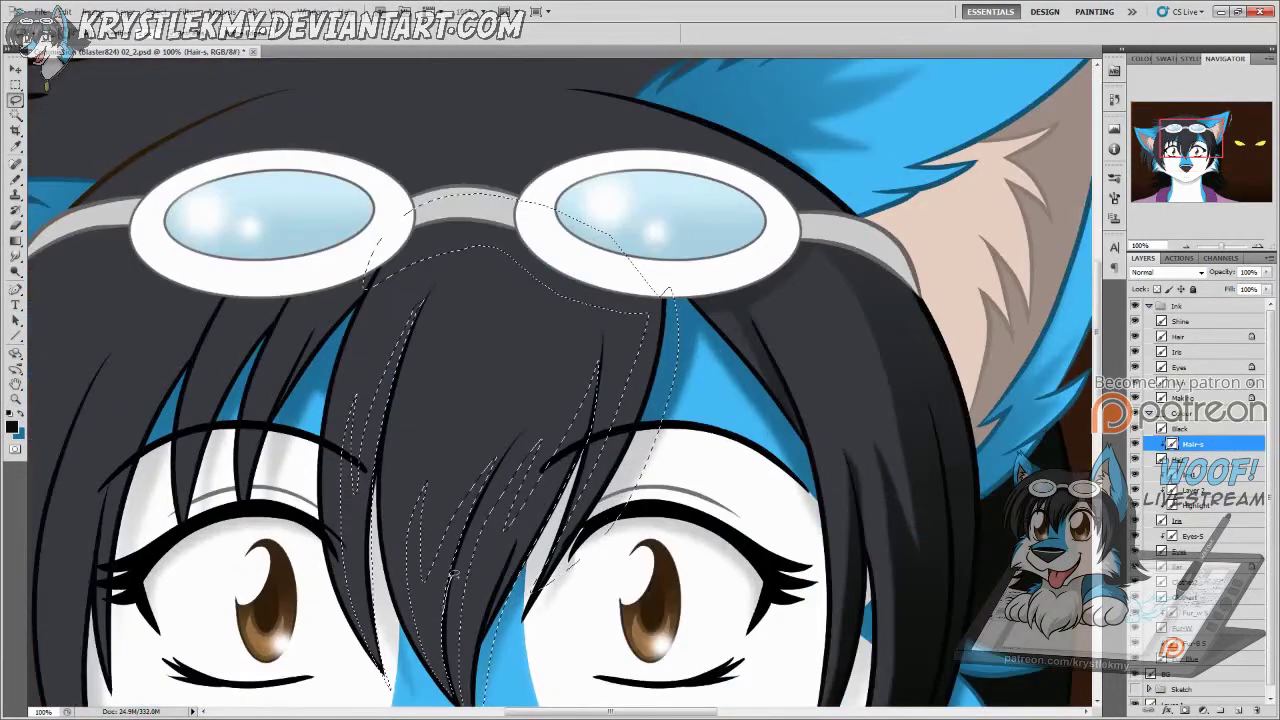
pyautogui.press('g')
pyautogui.click(529, 421)
pyautogui.hotkey('ctrl', '-')
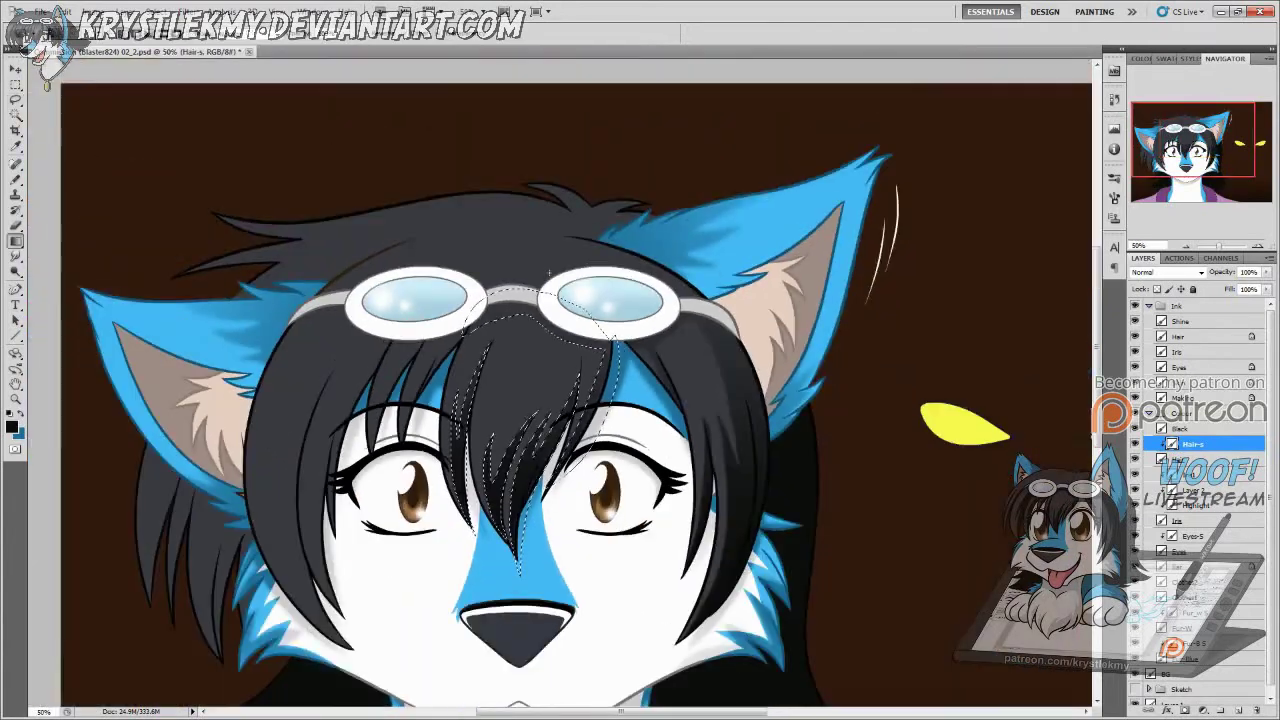
# Step: Lasso strand shadows over the left bangs below the goggles and try black gradients in them
pyautogui.press('l')
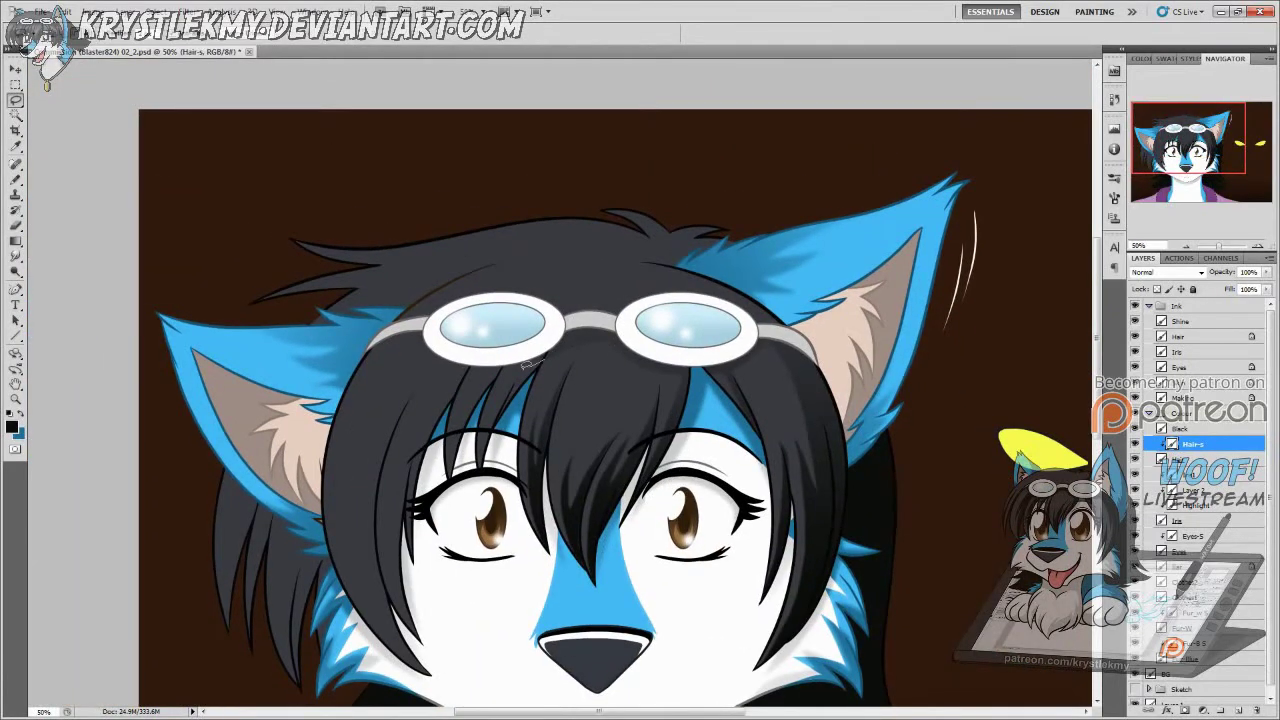
pyautogui.moveTo(364, 352); pyautogui.dragTo(360, 350)
pyautogui.moveTo(498, 306); pyautogui.dragTo(361, 360)
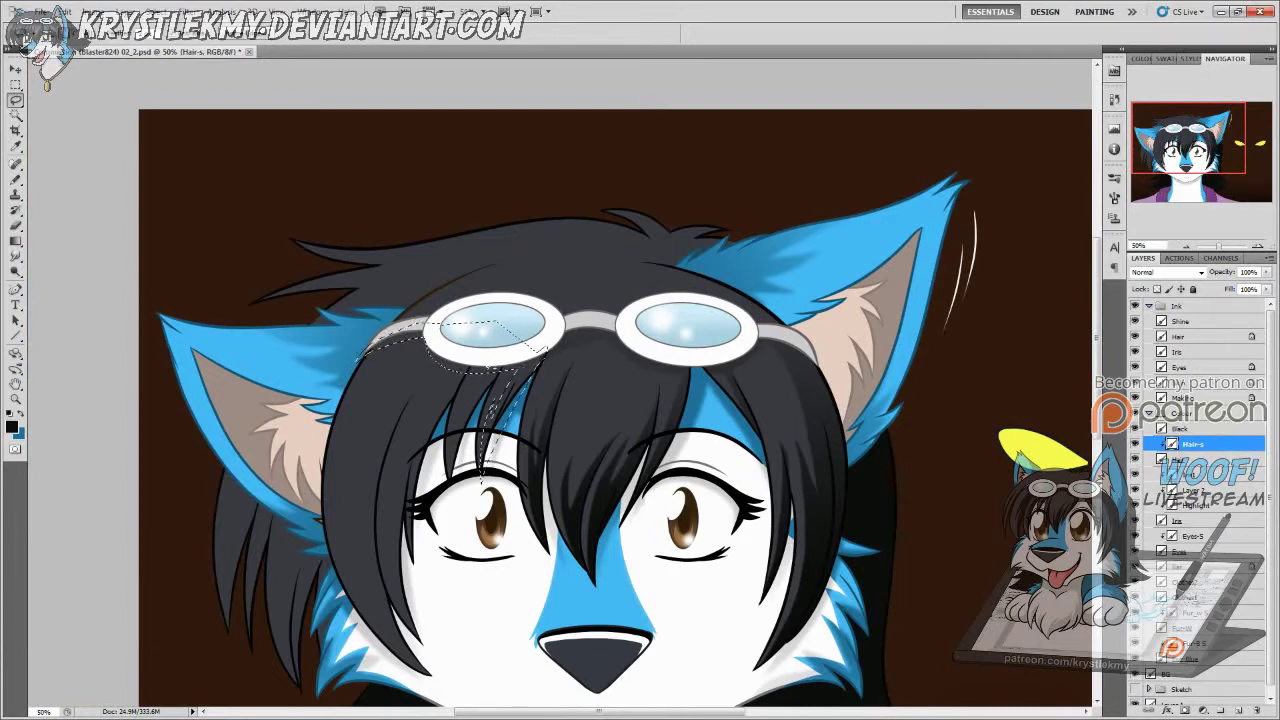
pyautogui.moveTo(418, 455)
pyautogui.mouseDown()
pyautogui.moveTo(434, 653)
pyautogui.moveTo(451, 406)
pyautogui.moveTo(363, 515)
pyautogui.moveTo(356, 478)
pyautogui.moveTo(426, 673)
pyautogui.moveTo(443, 685)
pyautogui.moveTo(380, 493)
pyautogui.moveTo(397, 426)
pyautogui.moveTo(423, 653)
pyautogui.moveTo(457, 323)
pyautogui.mouseUp()
pyautogui.press('g')
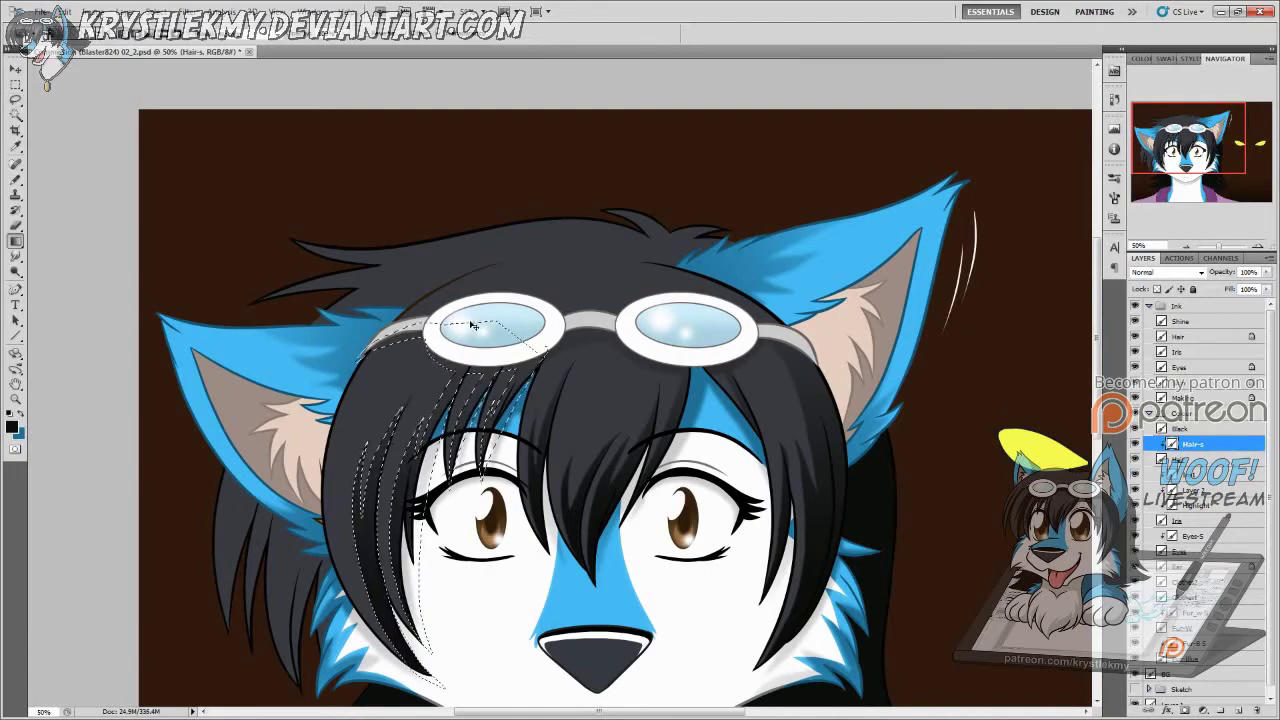
# Step: Undo the left bangs gradients, refine the lassoed strand edges, and shade the selection again with black gradients on Hair-s
pyautogui.hotkey('ctrl', 'z')
pyautogui.hotkey('ctrl', 'z')
pyautogui.hotkey('ctrl', 'd')
pyautogui.click(430, 365)
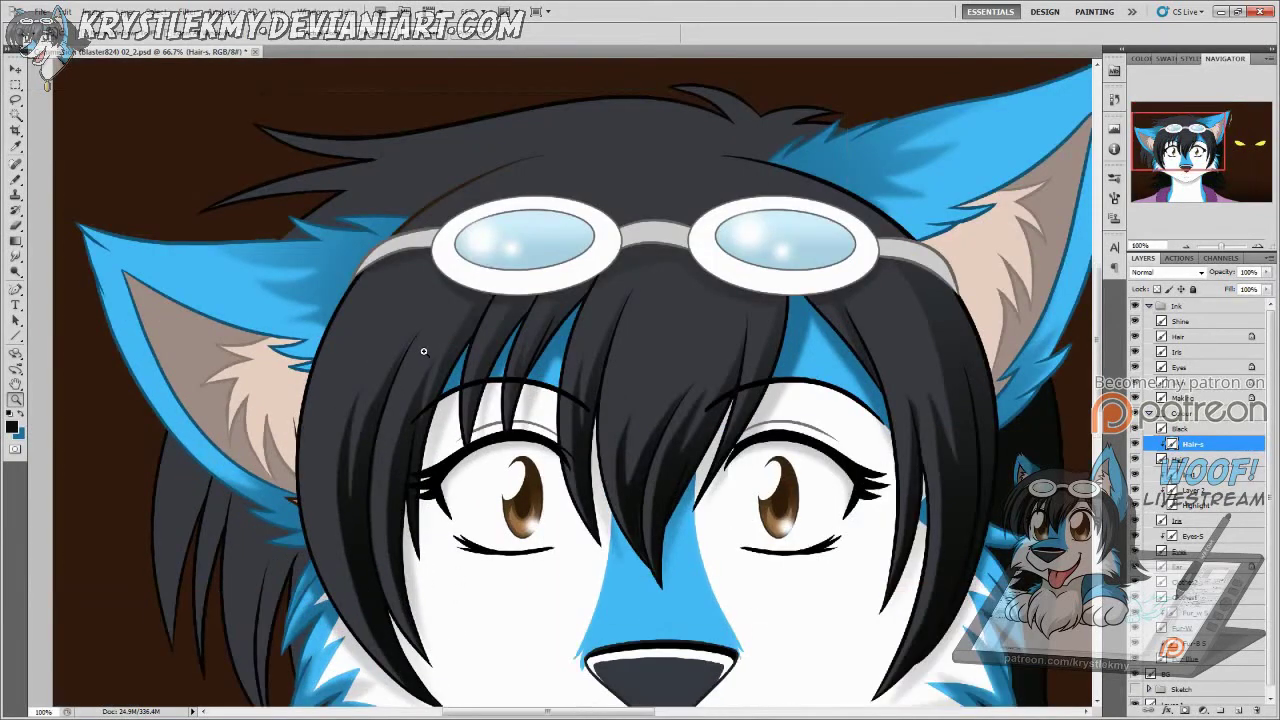
pyautogui.click(437, 345)
pyautogui.hotkey('ctrl', 'z')
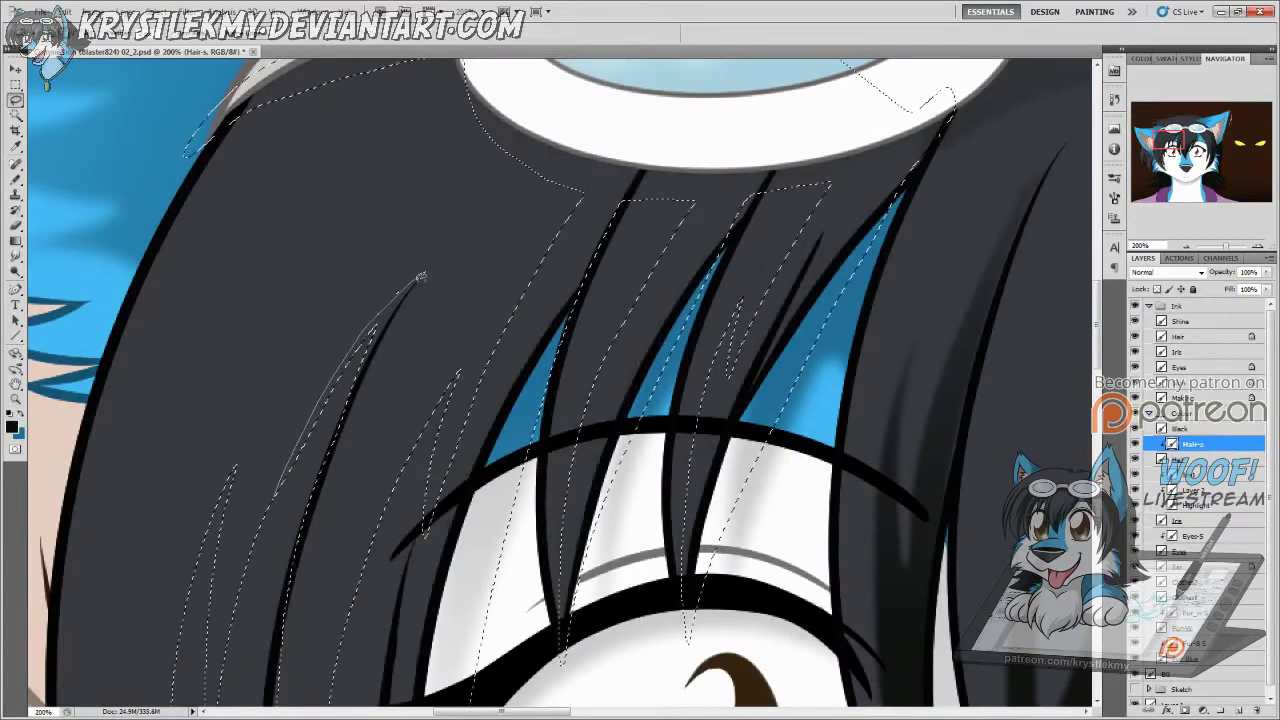
pyautogui.press('l')
pyautogui.moveTo(329, 570); pyautogui.dragTo(359, 458)
pyautogui.hotkey('ctrl', '-')
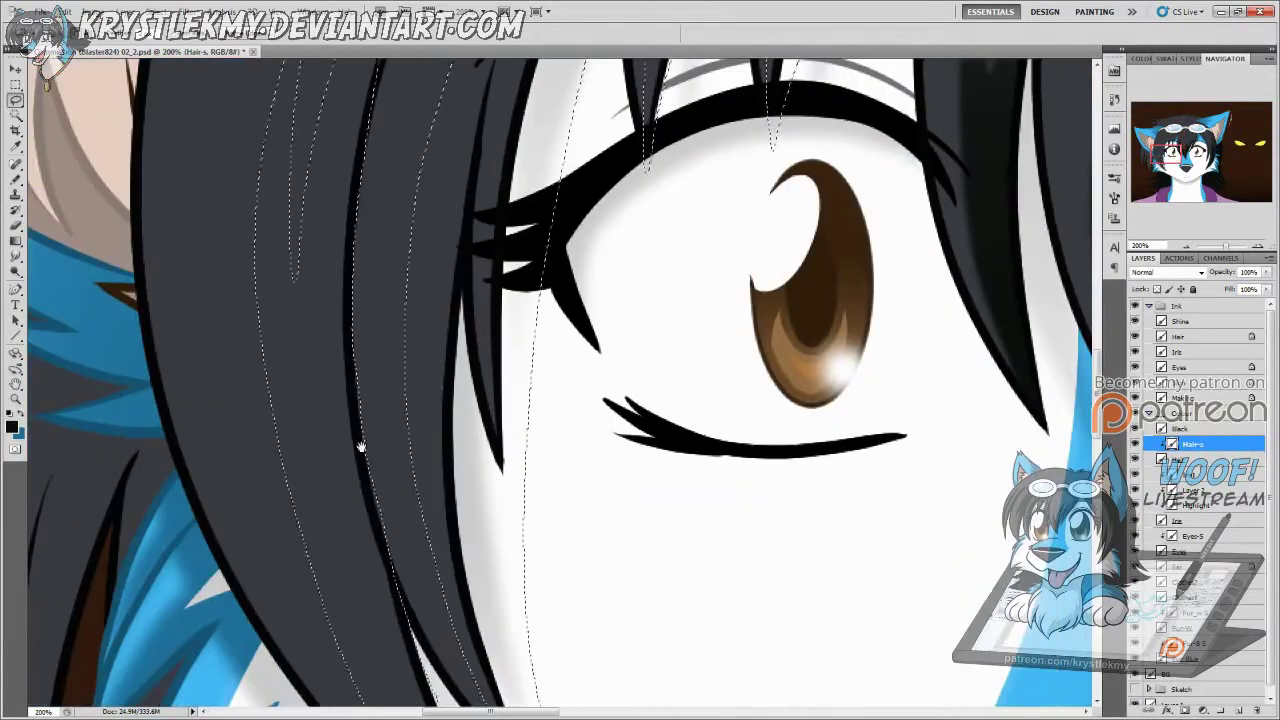
pyautogui.hotkey('ctrl', '-')
pyautogui.scroll(5, 560, 380)
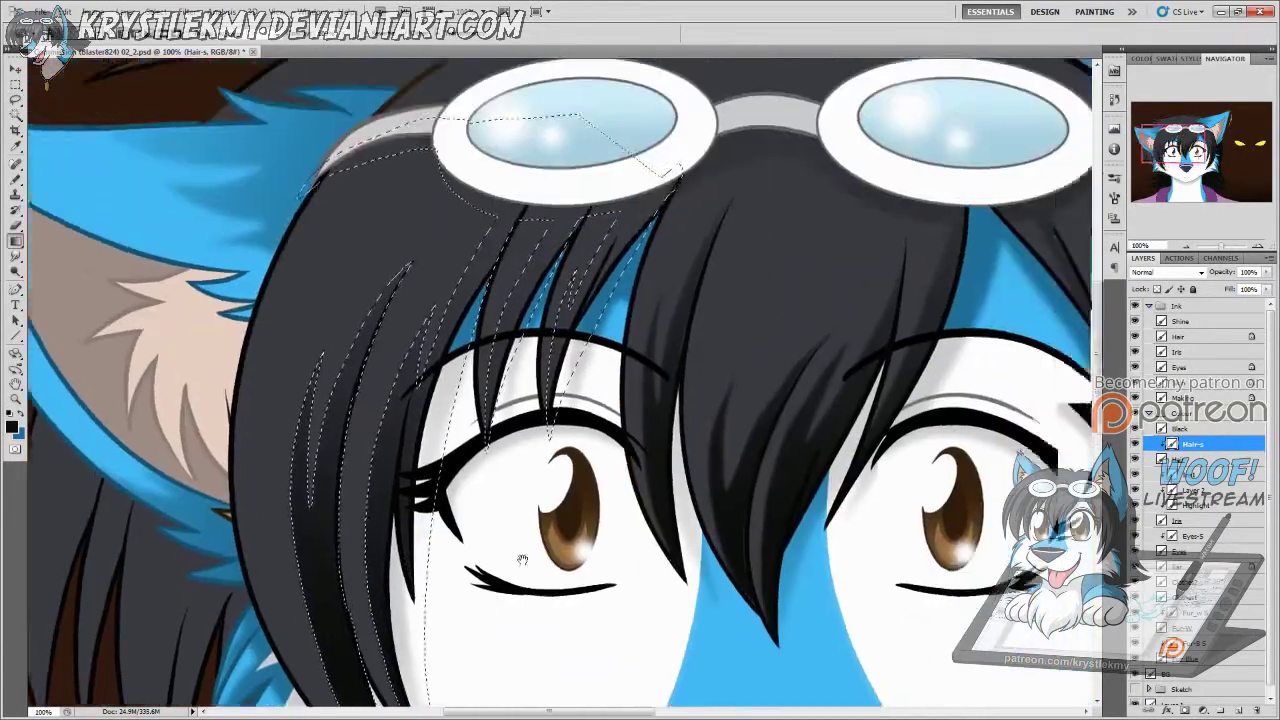
pyautogui.press('Escape')
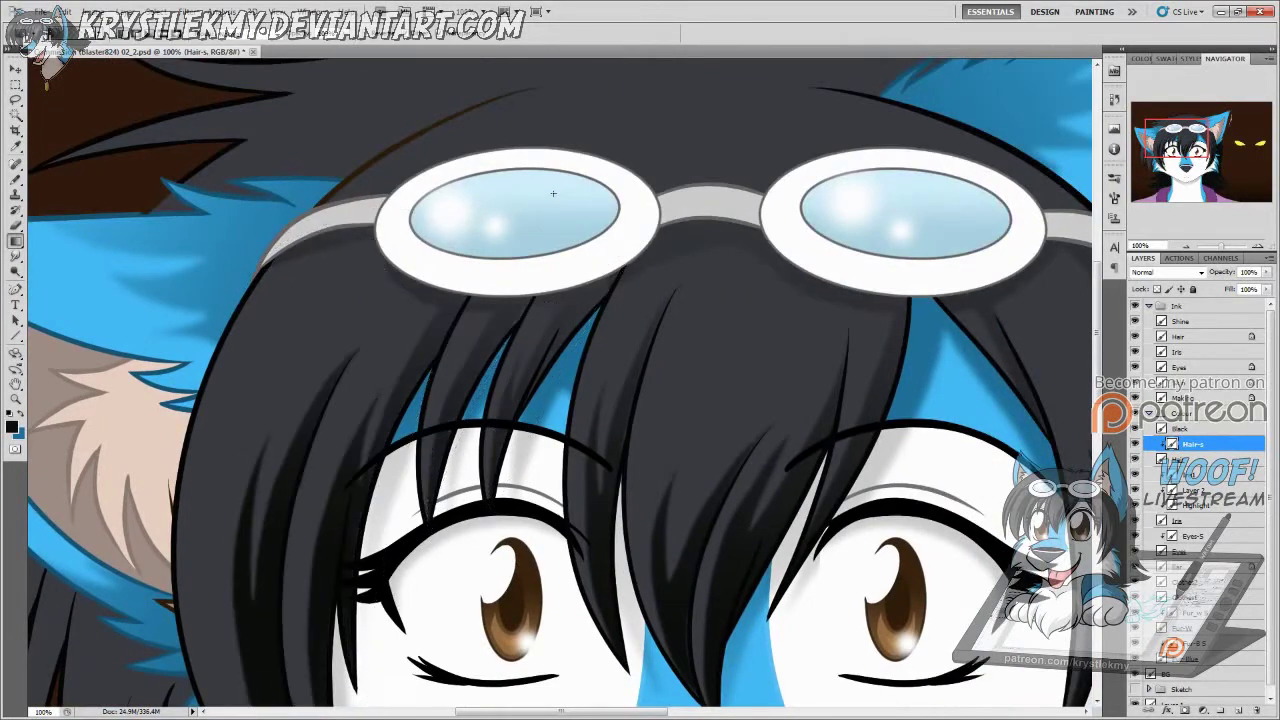
# Step: Lasso strand shadows over the back hair below the left ear and shade them with black gradients on Hair-s
pyautogui.hscroll(-3, 551, 191)
pyautogui.scroll(-4, 466, 420)
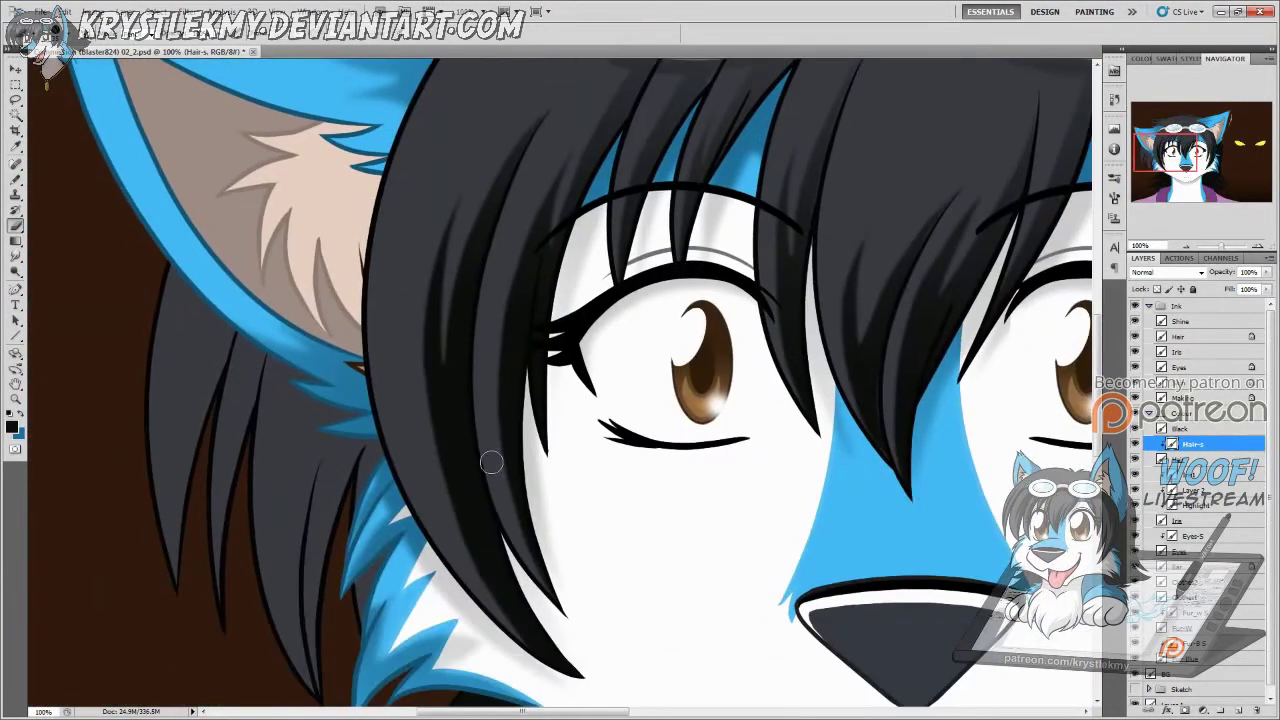
pyautogui.moveTo(491, 461); pyautogui.dragTo(598, 411)
pyautogui.press('l')
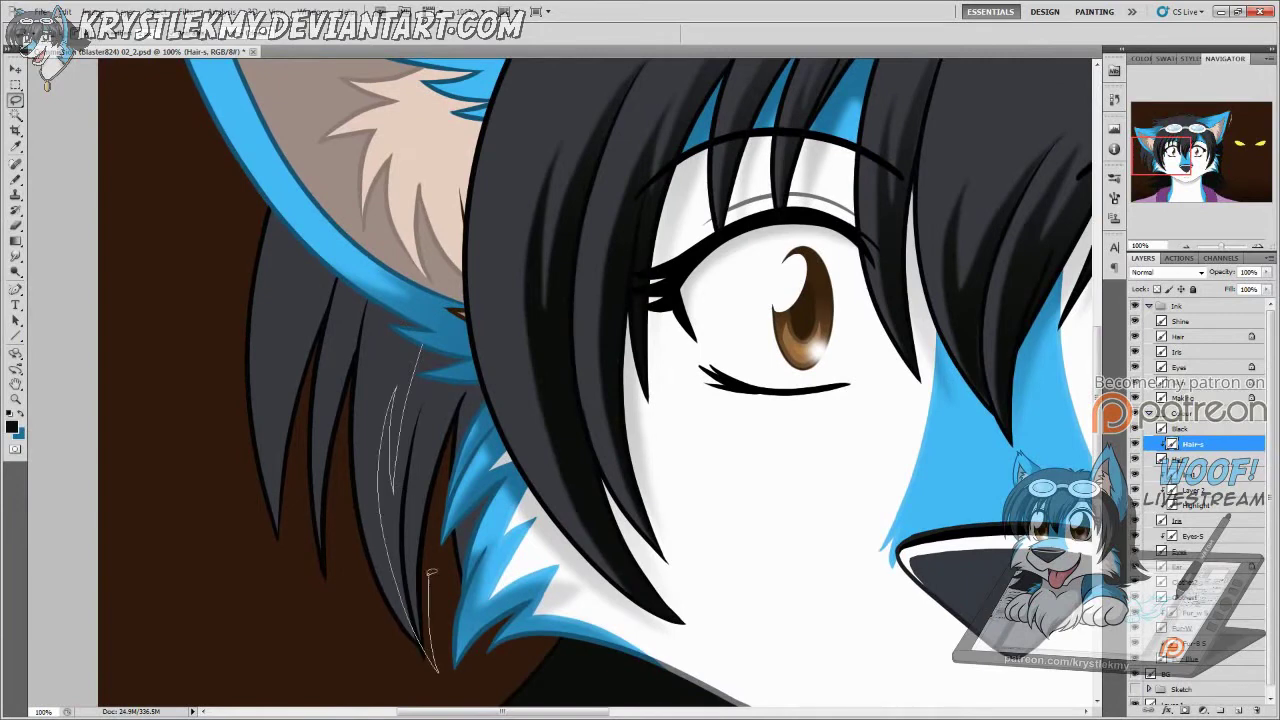
pyautogui.moveTo(431, 572); pyautogui.dragTo(420, 345)
pyautogui.hotkey('alt', 'BackSpace')
pyautogui.hotkey('ctrl', 'd')
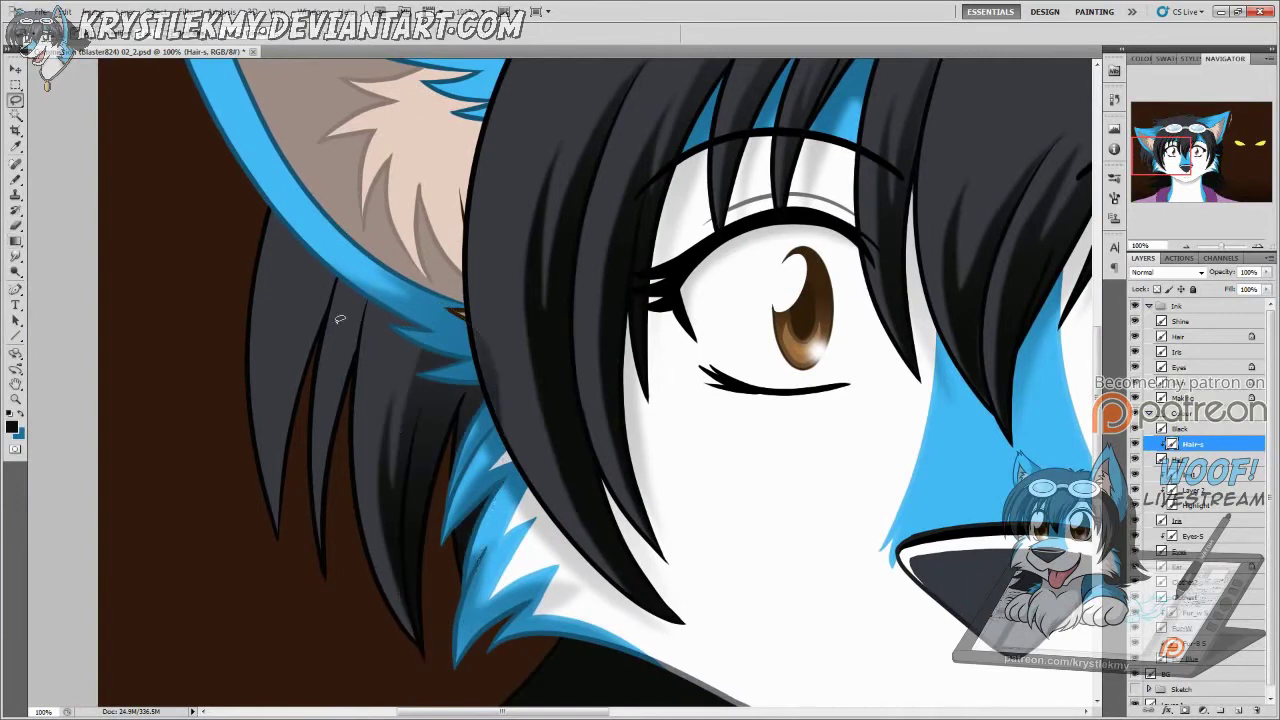
pyautogui.moveTo(330, 528); pyautogui.dragTo(356, 300)
pyautogui.moveTo(300, 268)
pyautogui.mouseDown()
pyautogui.moveTo(285, 555)
pyautogui.moveTo(300, 275)
pyautogui.mouseUp()
pyautogui.press('g')
pyautogui.moveTo(349, 438); pyautogui.dragTo(391, 209)
pyautogui.scroll(-3, 391, 209)
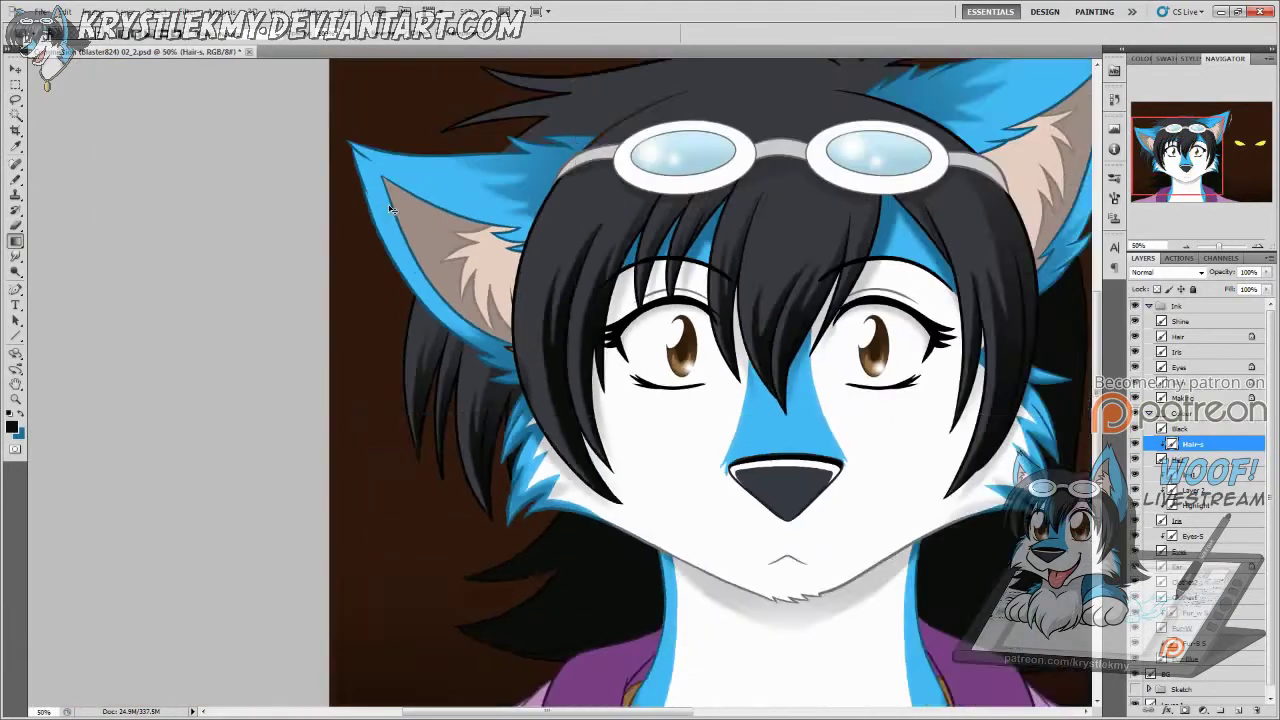
# Step: Recolour the brown hair line above the left goggle lens black on the Ear layer
pyautogui.scroll(2, 356, 515)
pyautogui.scroll(4, 356, 515)
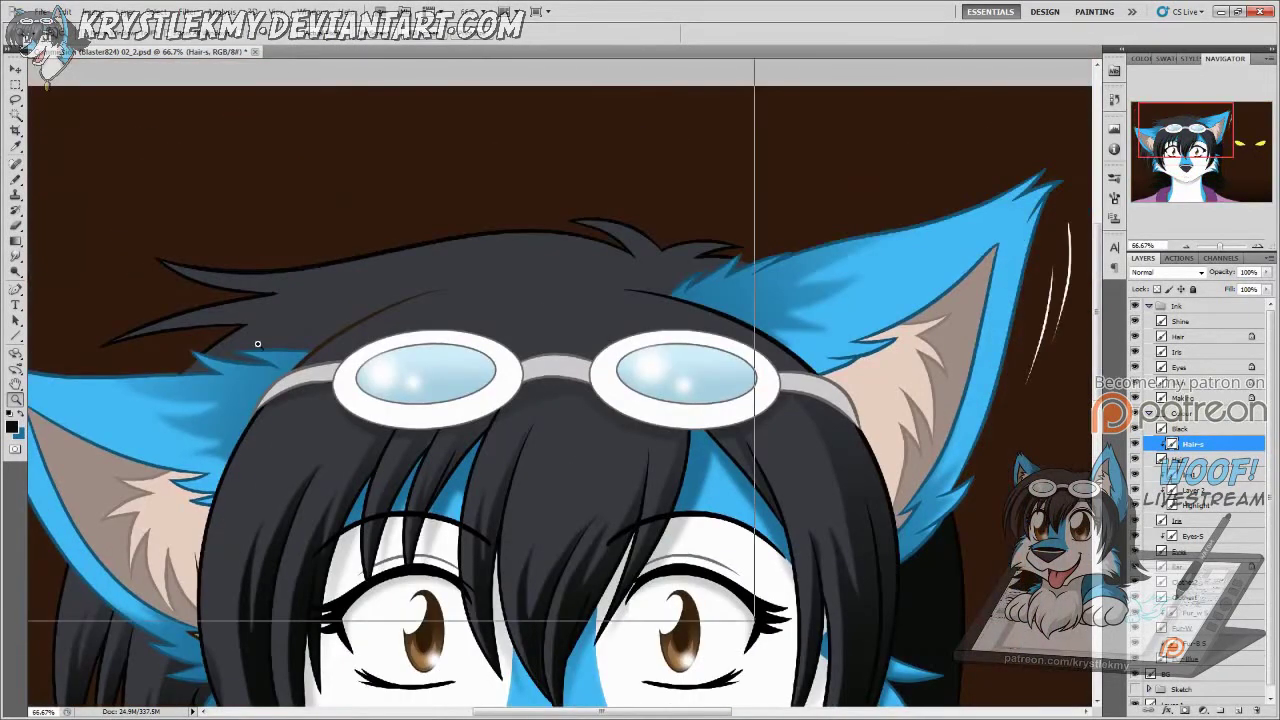
pyautogui.press('b')
pyautogui.press('d')
pyautogui.press('g')
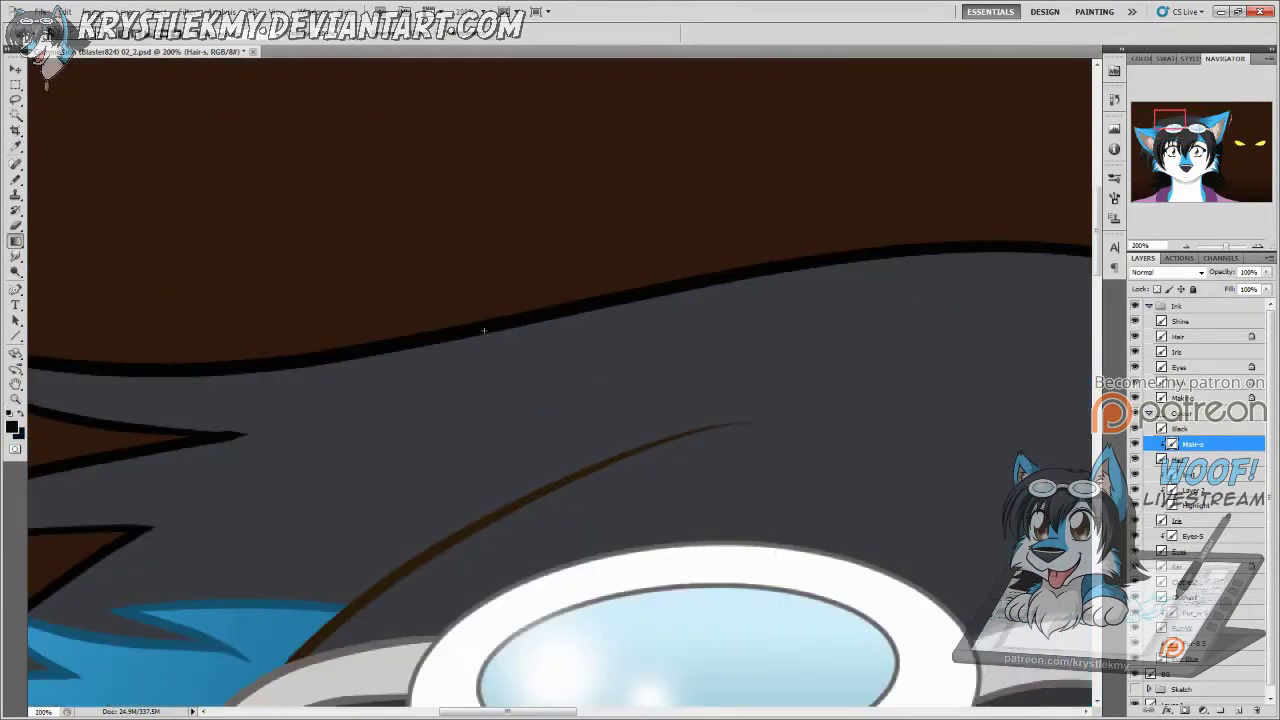
pyautogui.click(1195, 337)
pyautogui.click(460, 513)
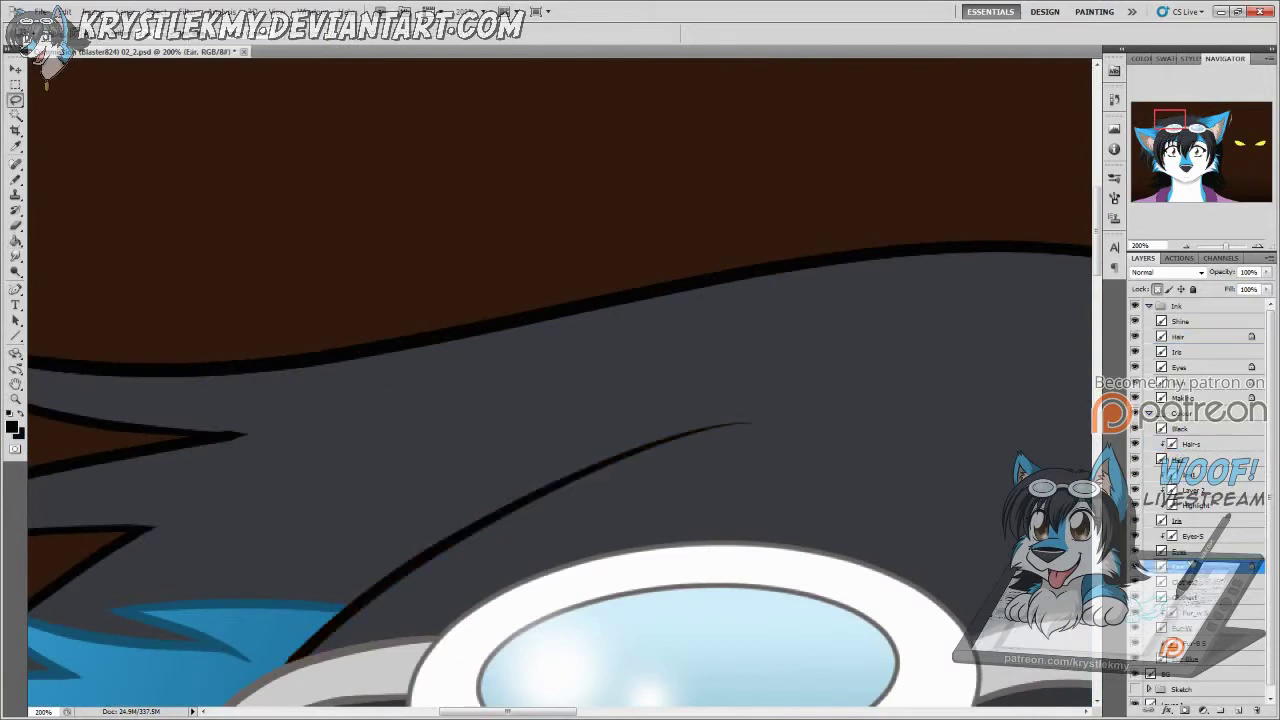
# Step: Lasso a jagged shadow on the upper hair beside the left ear, shade it black on Hair-s, and deselect
pyautogui.press('l')
pyautogui.scroll(-1, 766, 386)
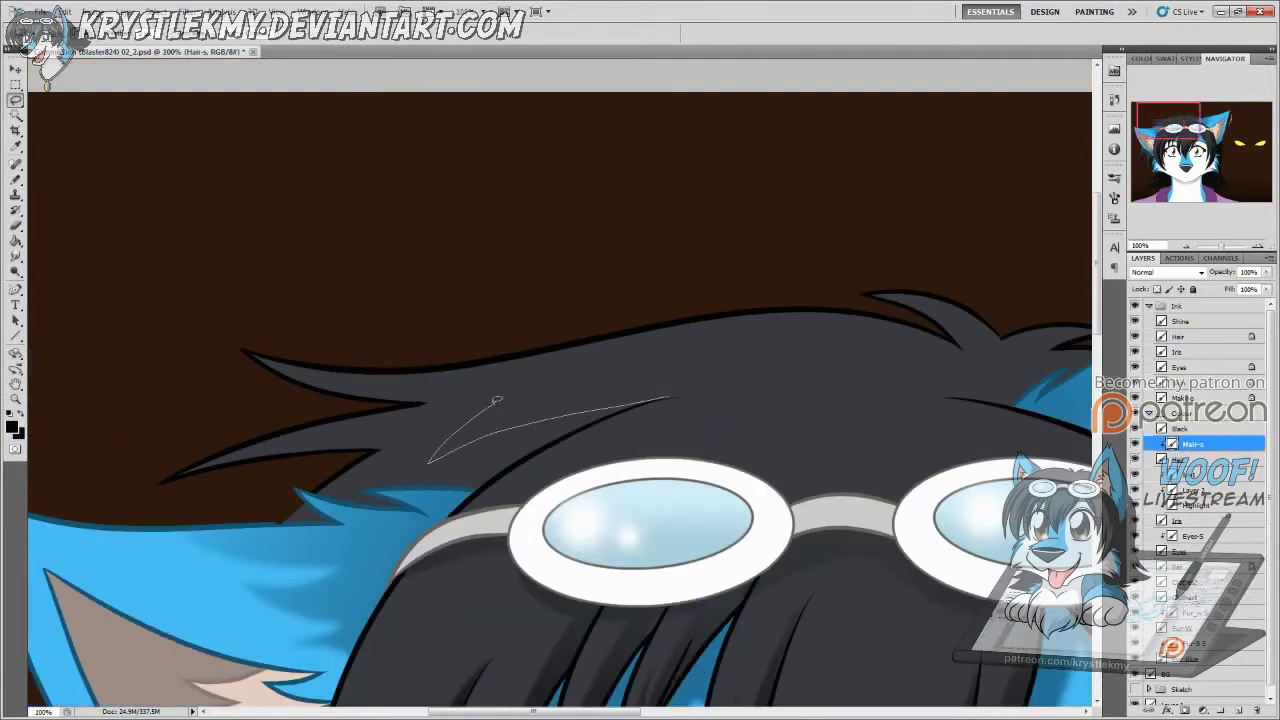
pyautogui.moveTo(601, 416); pyautogui.dragTo(640, 405)
pyautogui.moveTo(561, 500); pyautogui.dragTo(623, 508)
pyautogui.press('g')
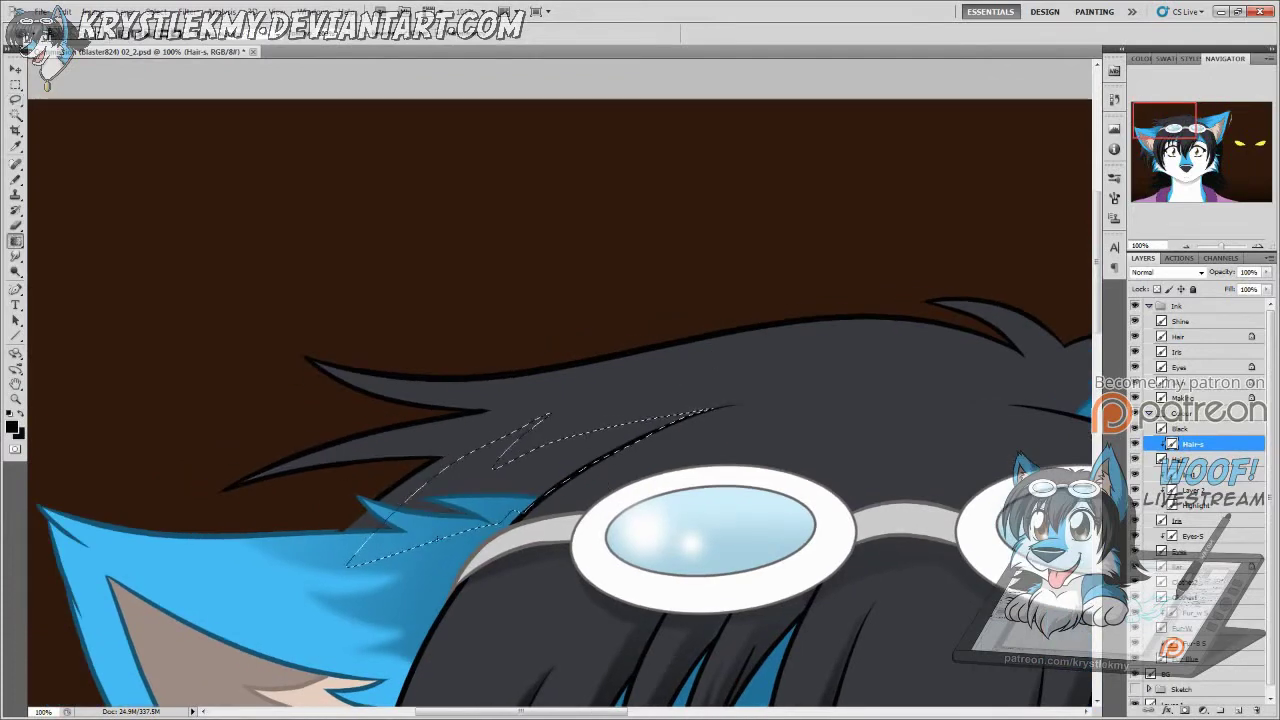
pyautogui.click(530, 517)
pyautogui.hotkey('ctrl', 'd')
# Step: Lasso the underside of the lower pointed hair tuft above the left ear and shade it with black on Hair-s
pyautogui.scroll(2, 351, 443)
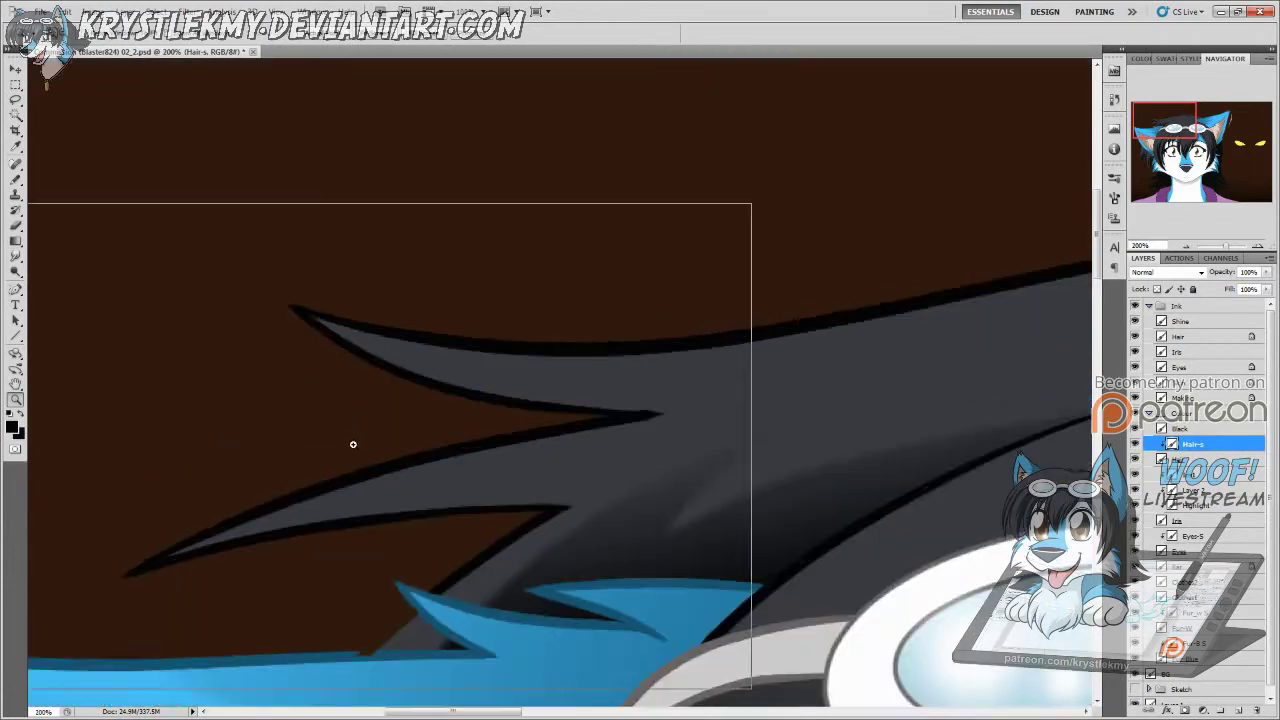
pyautogui.press('l')
pyautogui.moveTo(586, 545)
pyautogui.mouseDown()
pyautogui.moveTo(749, 537)
pyautogui.moveTo(250, 555)
pyautogui.moveTo(455, 618)
pyautogui.mouseUp()
pyautogui.press('g')
pyautogui.press('l')
pyautogui.hotkey('alt', 'BackSpace')
# Step: Lasso the underside of the upper pointed hair tuft and shade it with a black gradient on Hair-s
pyautogui.moveTo(743, 471)
pyautogui.mouseDown()
pyautogui.moveTo(746, 549)
pyautogui.moveTo(720, 591)
pyautogui.mouseUp()
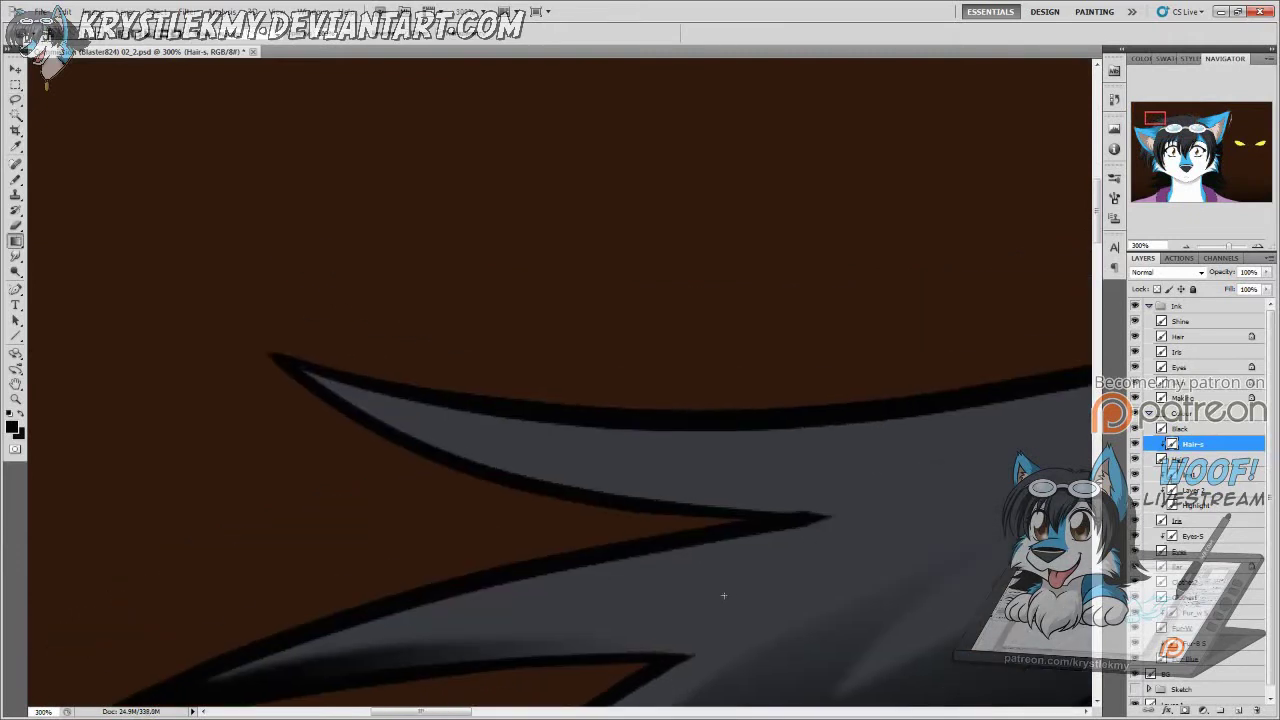
pyautogui.moveTo(310, 365)
pyautogui.mouseDown()
pyautogui.moveTo(323, 363)
pyautogui.moveTo(348, 457)
pyautogui.moveTo(365, 472)
pyautogui.mouseUp()
pyautogui.hotkey('alt', 'BackSpace')
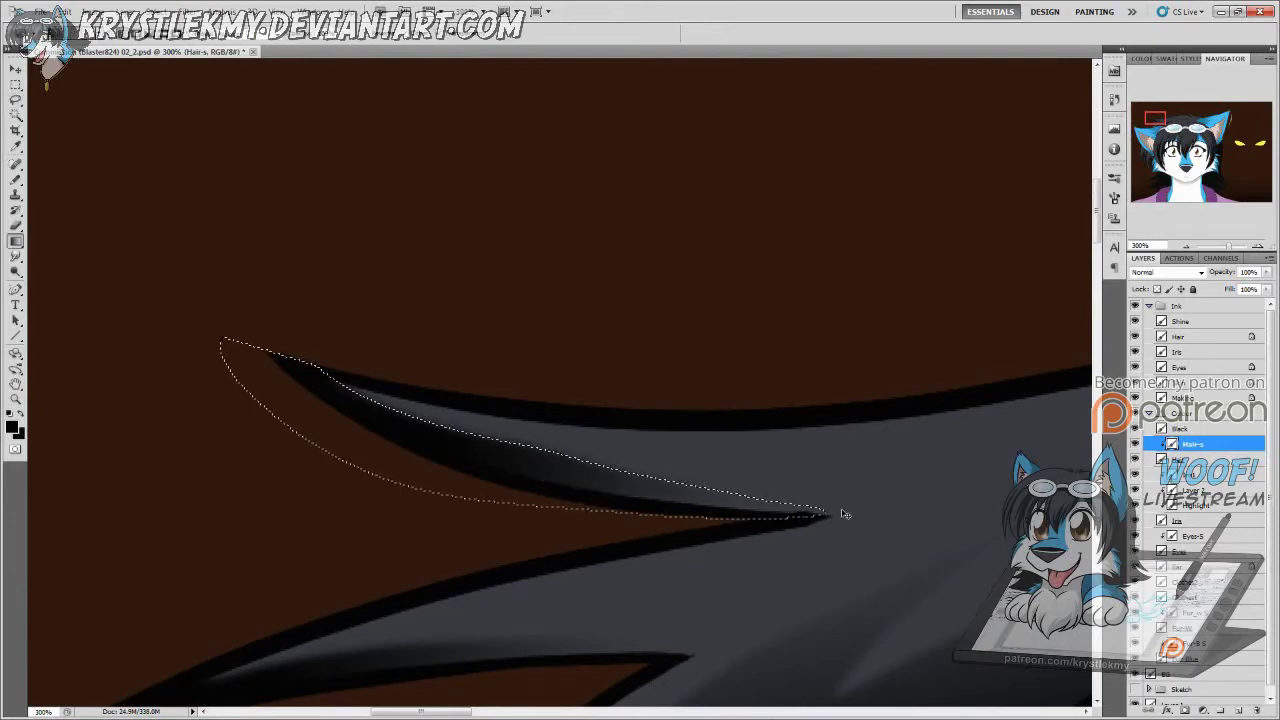
# Step: Deselect the tuft, and lasso and shade the hair locks below the left ear with black gradients on Hair-s
pyautogui.hotkey('ctrl', 'd')
pyautogui.press('g')
pyautogui.hotkey('ctrl', '-')
pyautogui.hotkey('ctrl', '-')
pyautogui.hotkey('ctrl', '-')
pyautogui.hotkey('ctrl', '-')
pyautogui.hotkey('ctrl', '-')
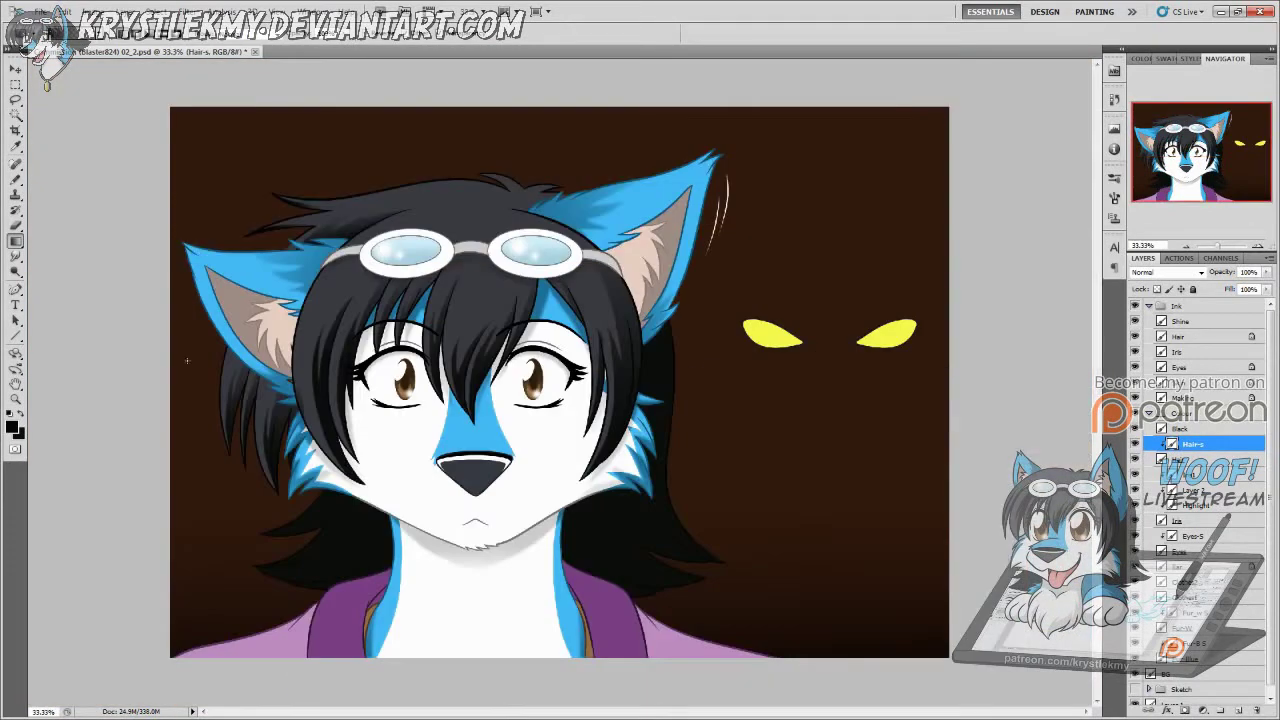
pyautogui.hotkey('ctrl', '+')
pyautogui.press('l')
pyautogui.moveTo(281, 373); pyautogui.dragTo(264, 356)
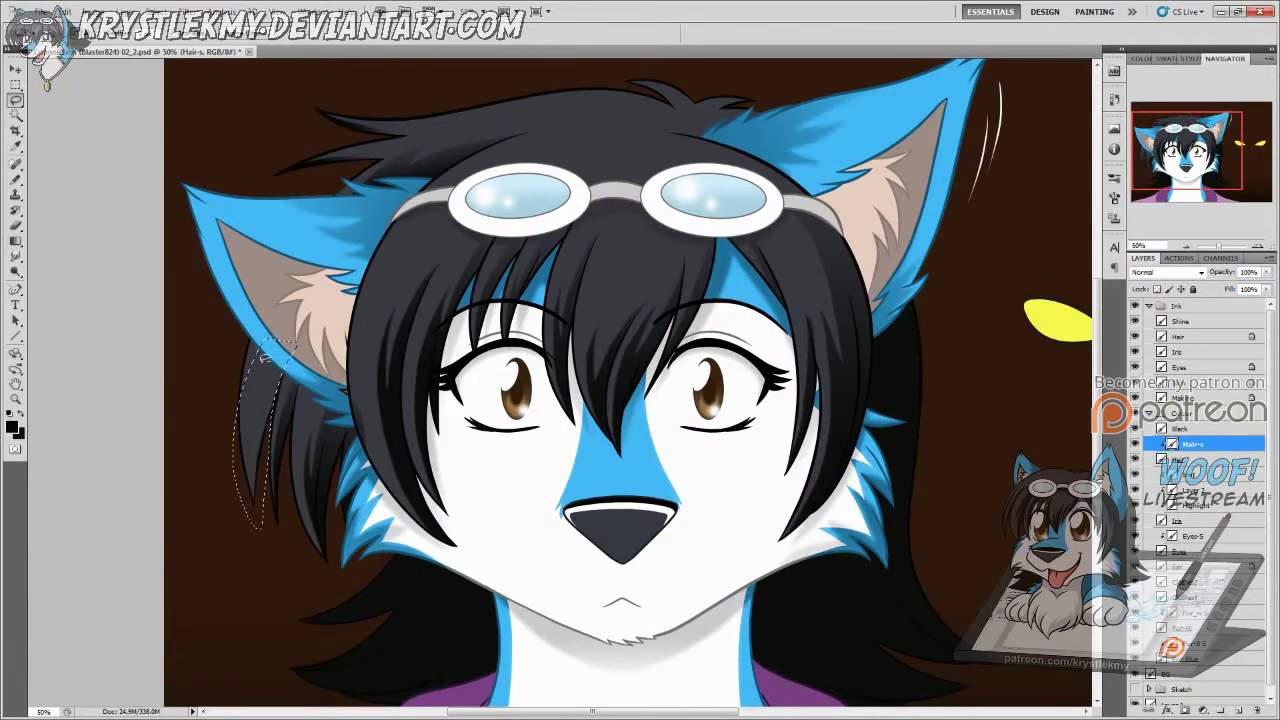
pyautogui.hotkey('ctrl', 'd')
pyautogui.moveTo(258, 500); pyautogui.dragTo(260, 360)
pyautogui.press('g')
pyautogui.hotkey('ctrl', '+')
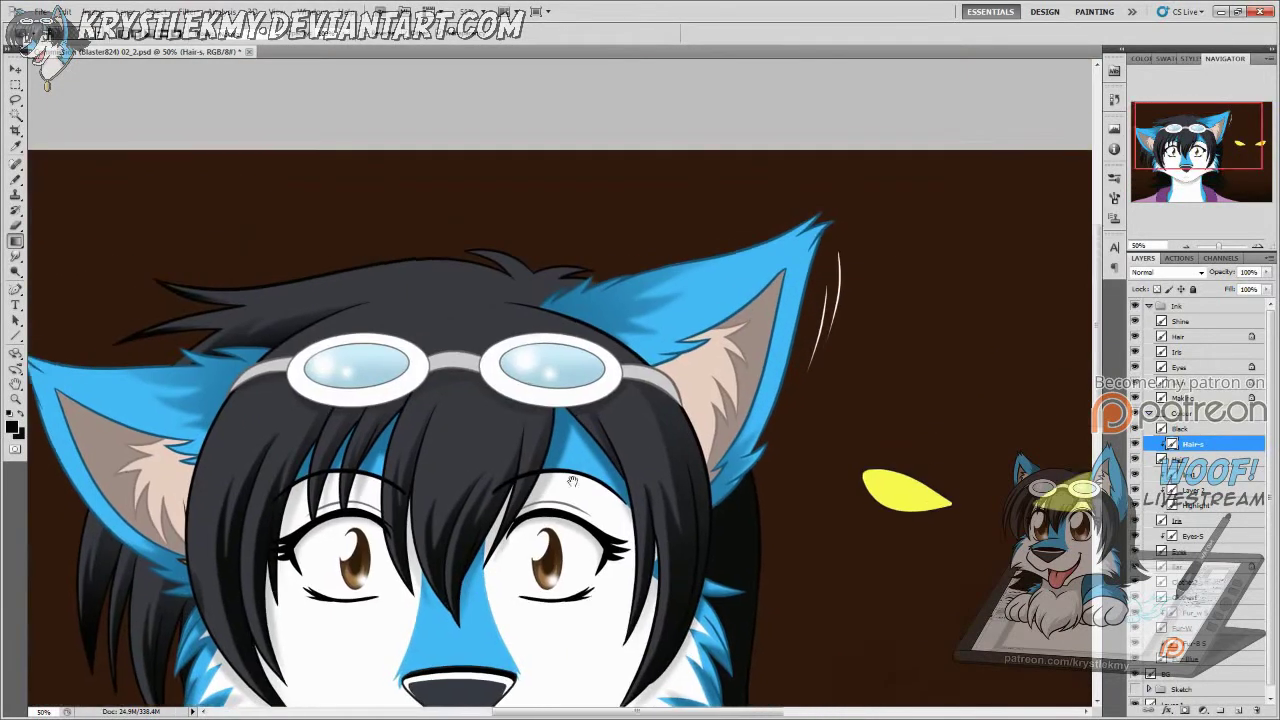
# Step: Lasso a pointed shadow on the hair beside the base of the right ear and shade it black on Hair-s
pyautogui.scroll(5, 408, 337)
pyautogui.hotkey('ctrl', '+')
pyautogui.press('l')
pyautogui.moveTo(632, 452); pyautogui.dragTo(546, 462)
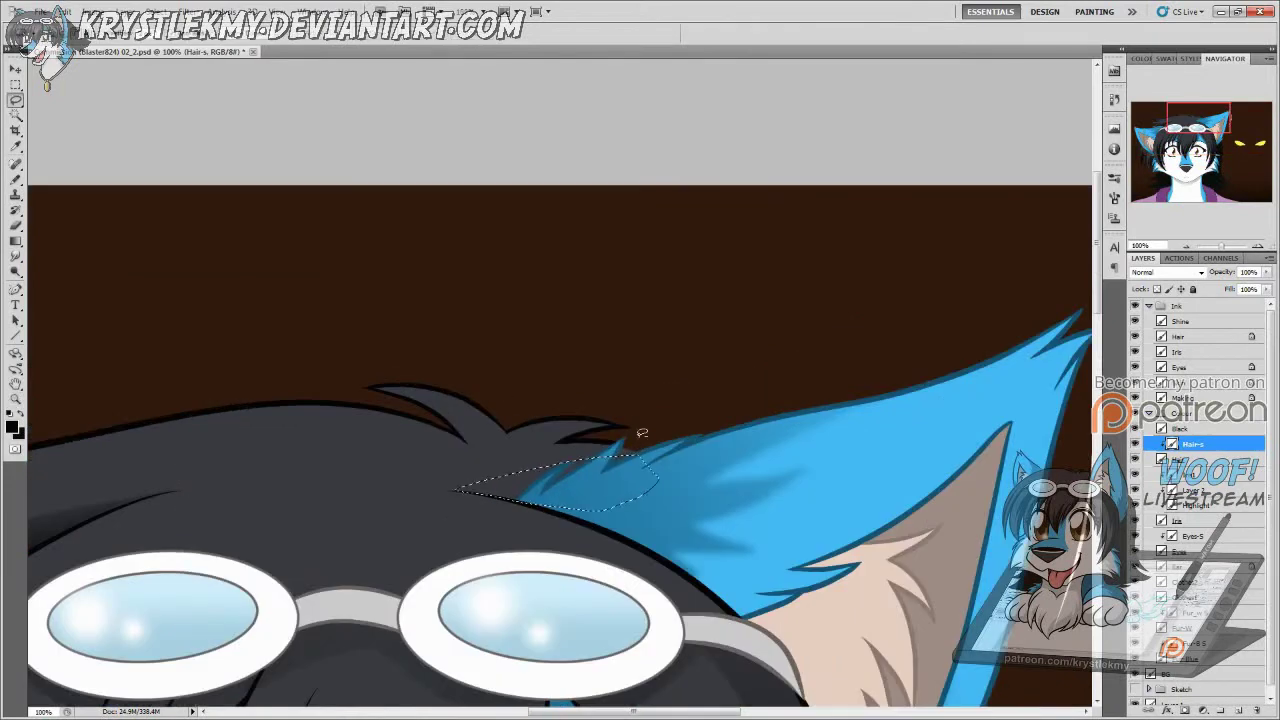
pyautogui.press('g')
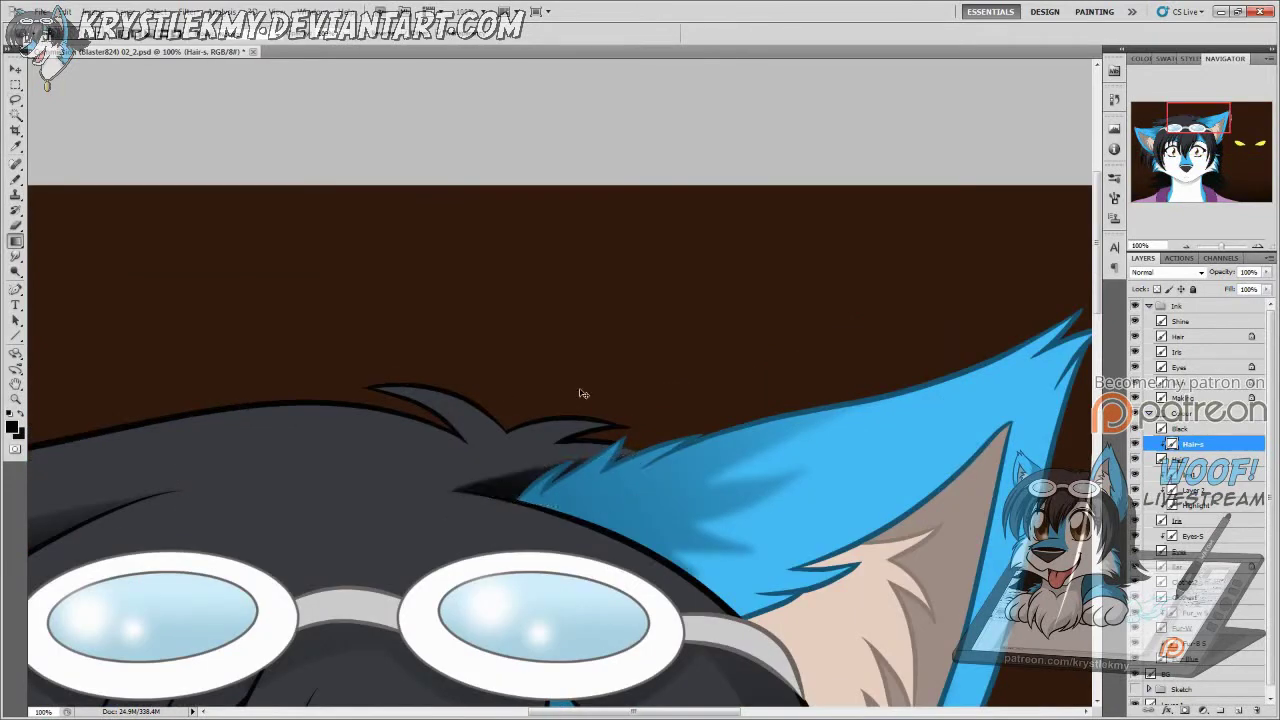
pyautogui.moveTo(640, 455); pyautogui.dragTo(592, 471)
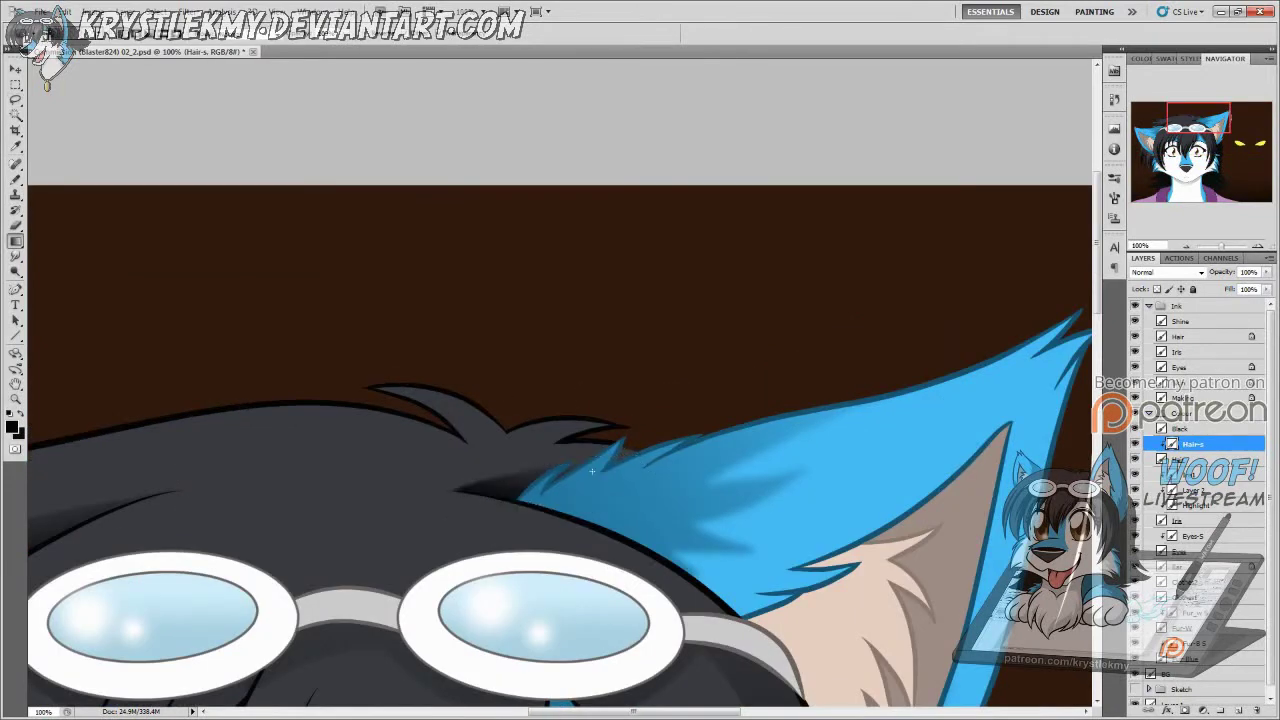
# Step: Lasso the small hair tuft on the crown, shade it with a black gradient on Hair-s, and deselect
pyautogui.press('l')
pyautogui.hotkey('ctrl', '+')
pyautogui.moveTo(410, 445)
pyautogui.mouseDown()
pyautogui.moveTo(220, 335)
pyautogui.moveTo(405, 440)
pyautogui.moveTo(520, 251)
pyautogui.mouseUp()
pyautogui.press('g')
pyautogui.hotkey('ctrl', 'd')
pyautogui.hotkey('ctrl', '-')
pyautogui.hotkey('ctrl', '-')
pyautogui.hotkey('ctrl', '-')
pyautogui.hotkey('ctrl', '-')
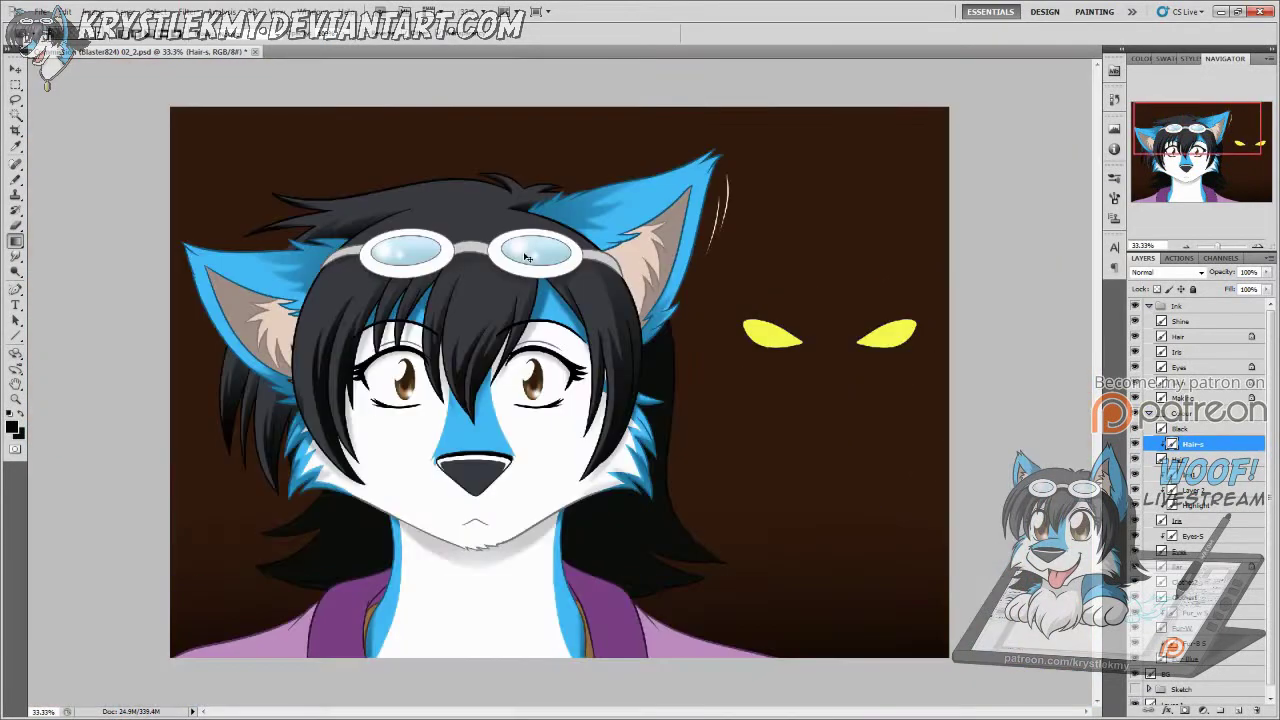
# Step: Sample the robe's dark purple shadow colour from the 02_1 reference and lasso the shadow area on the right collar in 02_2
pyautogui.hotkey('ctrl', 'Tab')
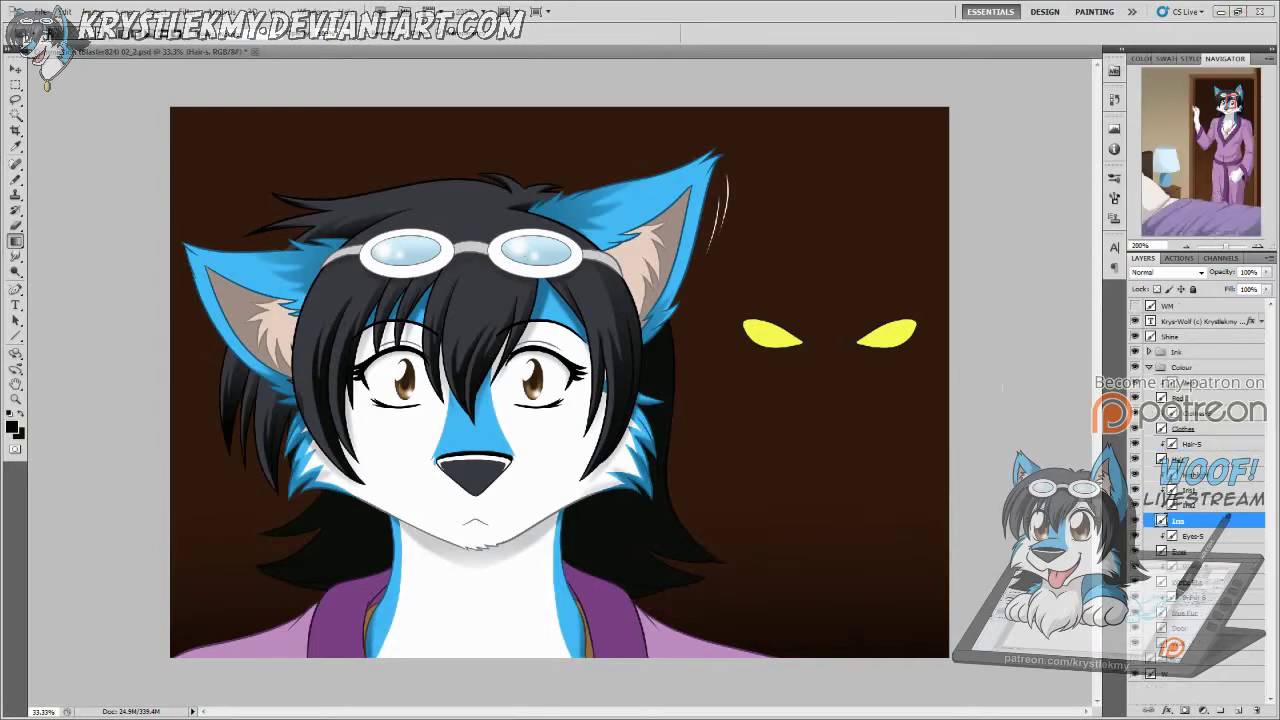
pyautogui.press('i')
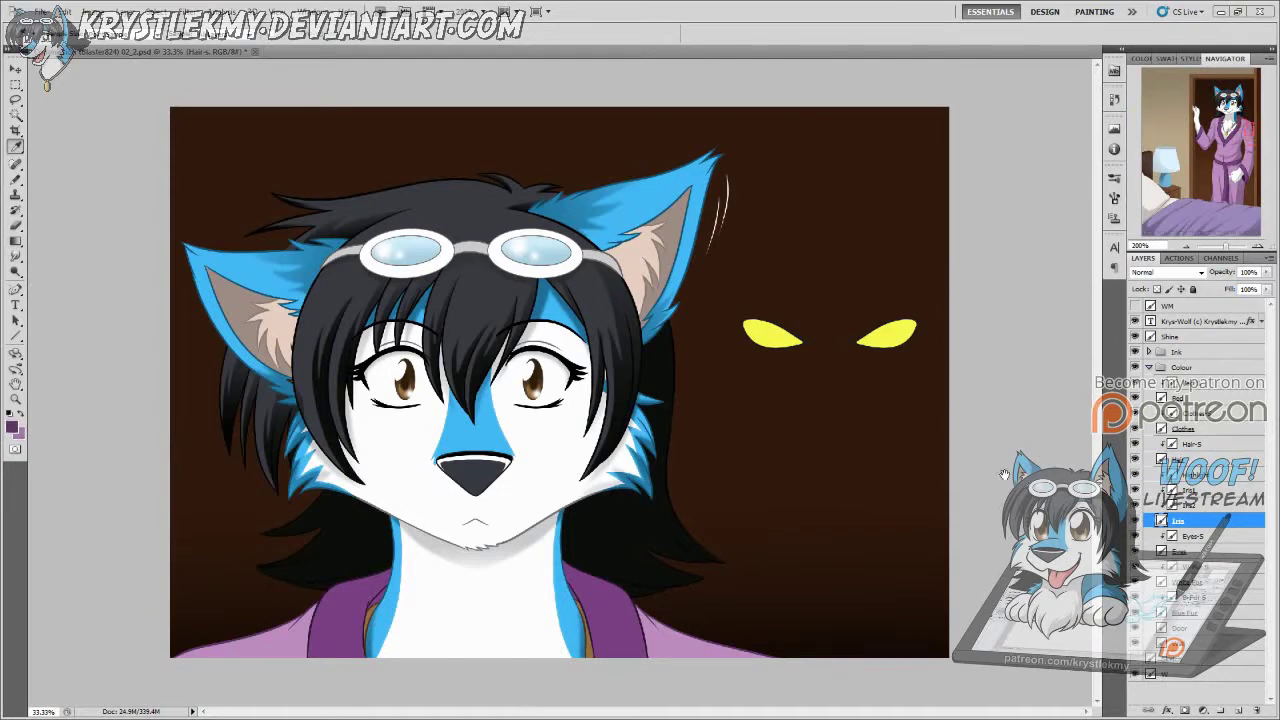
pyautogui.press('z')
pyautogui.click(597, 626)
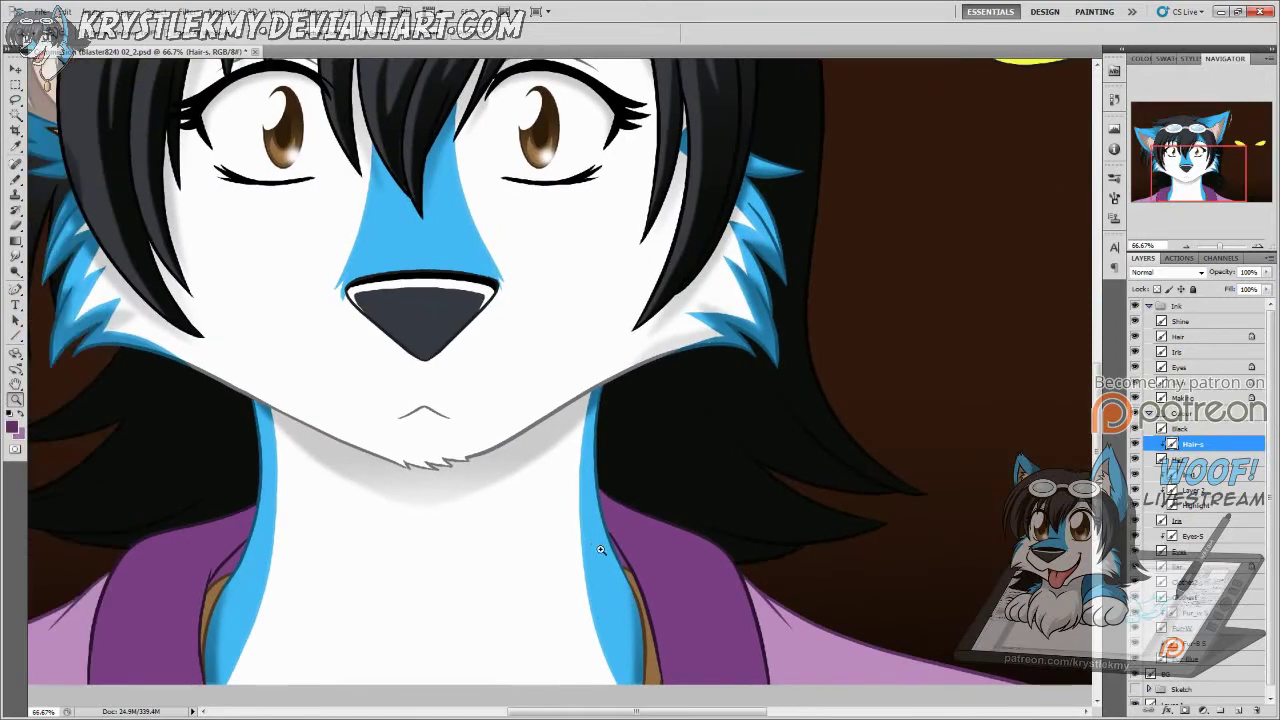
pyautogui.click(600, 549)
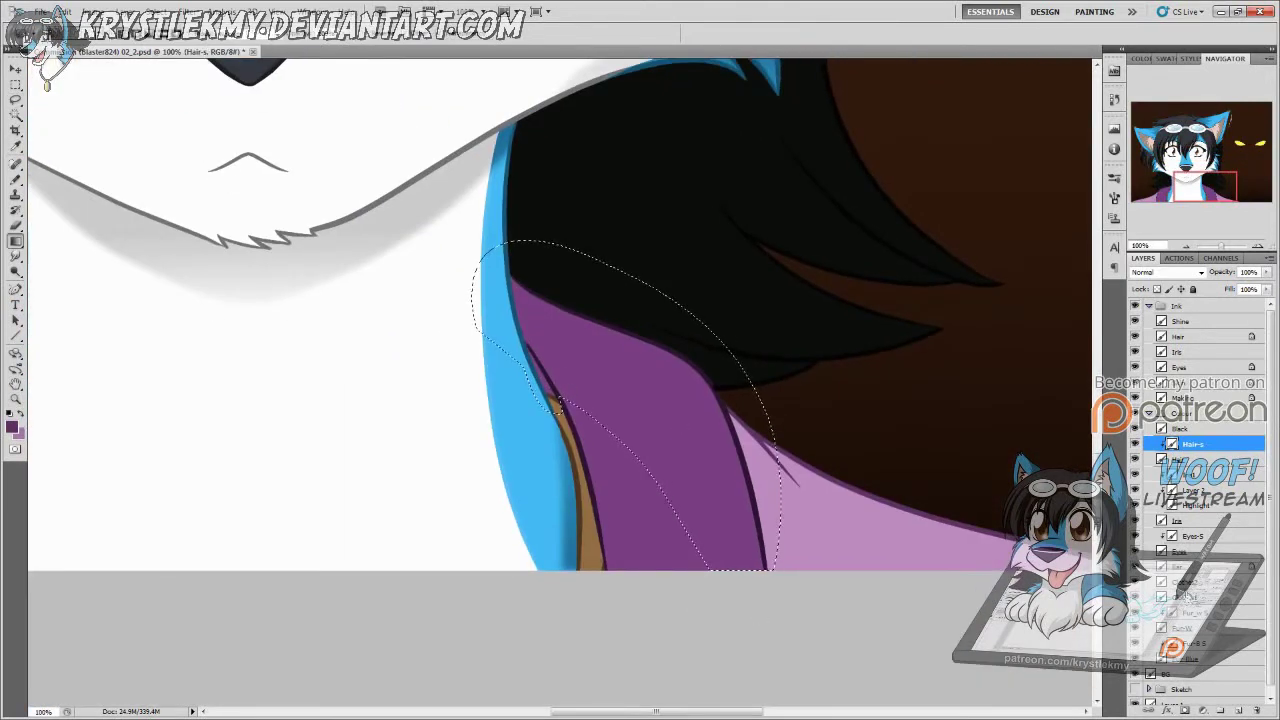
# Step: Add a layer named C2_S above the dark purple collar layer and clip it to that layer
pyautogui.click(1190, 581)
pyautogui.press('g')
pyautogui.hotkey('ctrl', 'z')
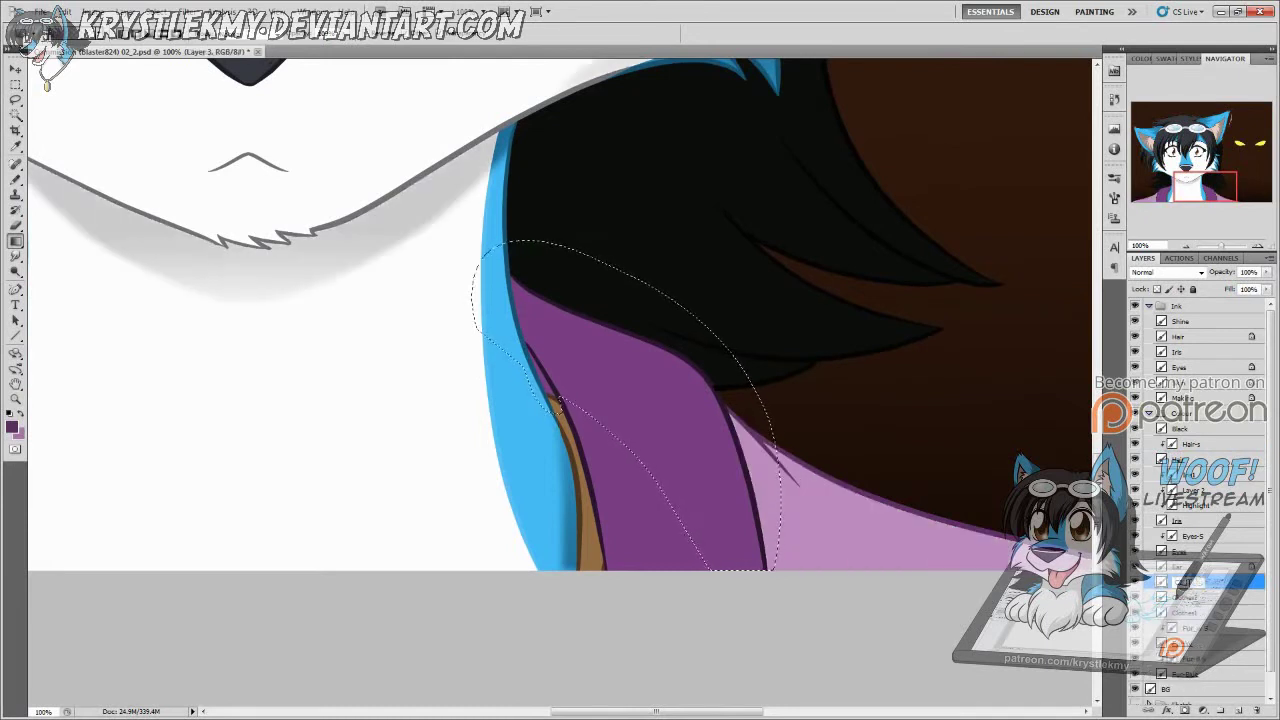
pyautogui.click(1190, 581)
# Step: Undo a trial gradient on the right collar, redraw the lasso selection and shade it dark purple on C2_S
pyautogui.moveTo(600, 290); pyautogui.dragTo(700, 560)
pyautogui.hotkey('ctrl', 'z')
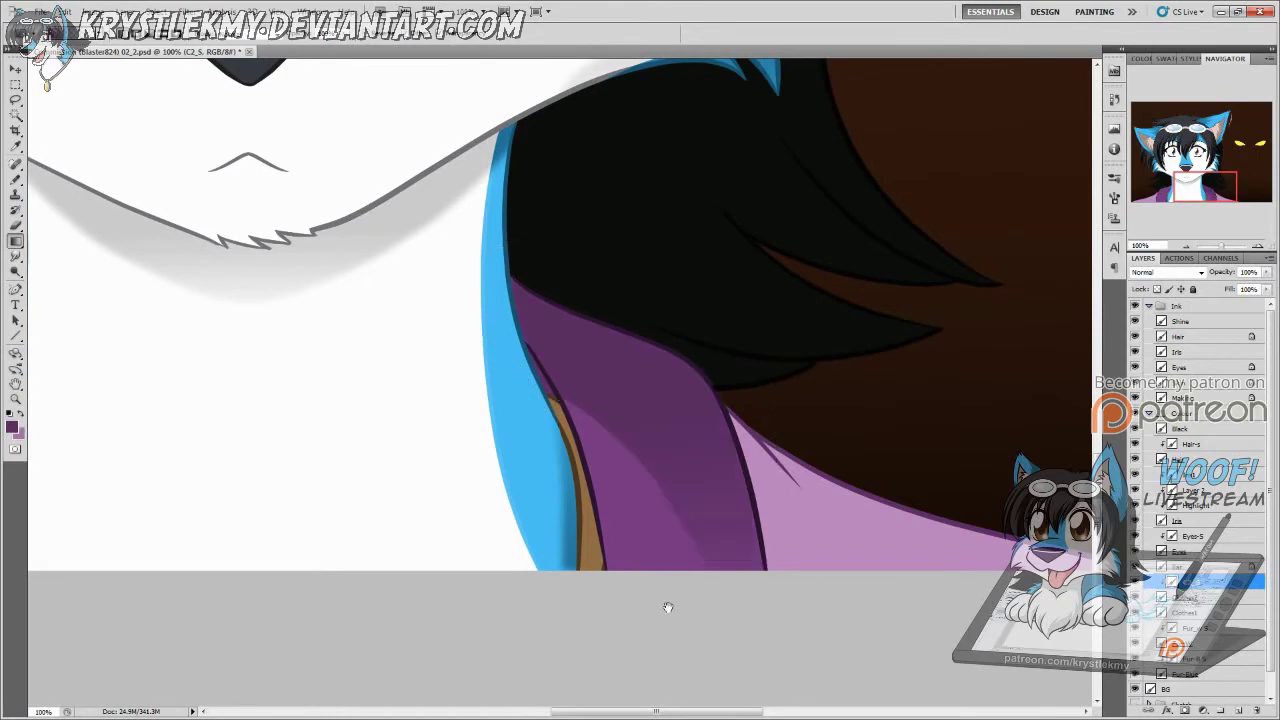
pyautogui.hscroll(-5, 668, 607)
pyautogui.hscroll(7, 691, 437)
pyautogui.press('l')
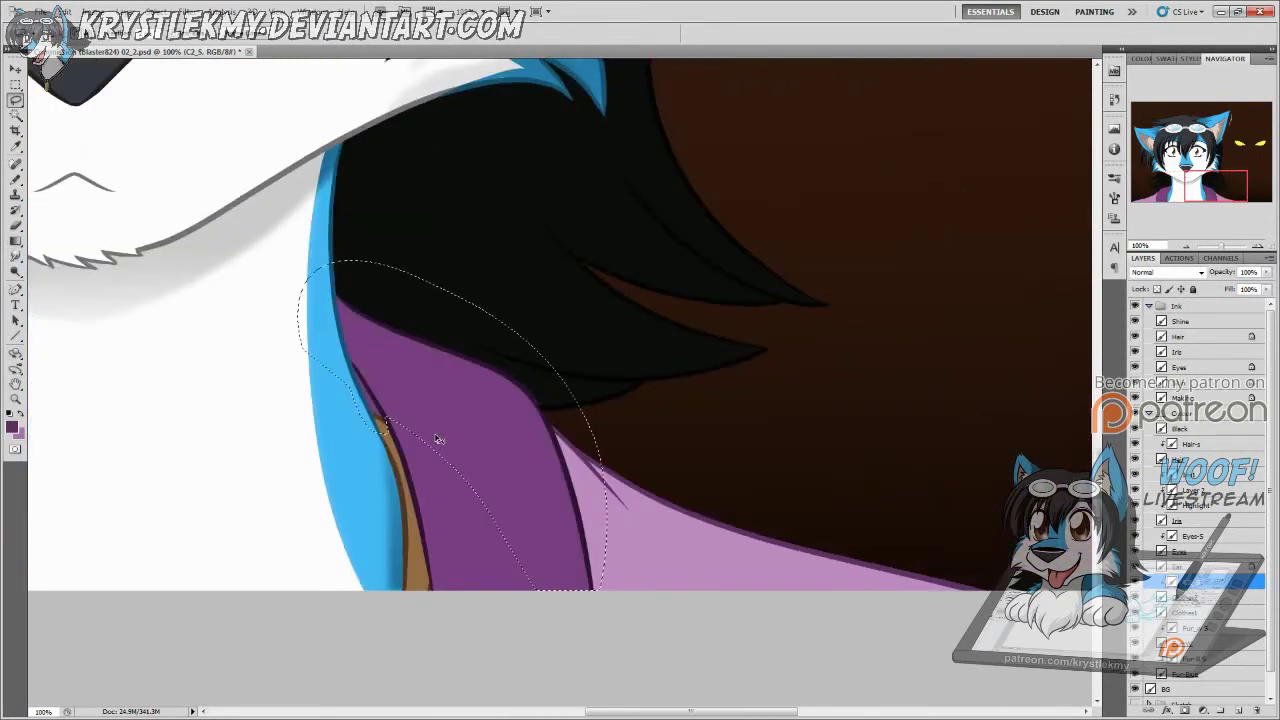
pyautogui.hotkey('ctrl', 'd')
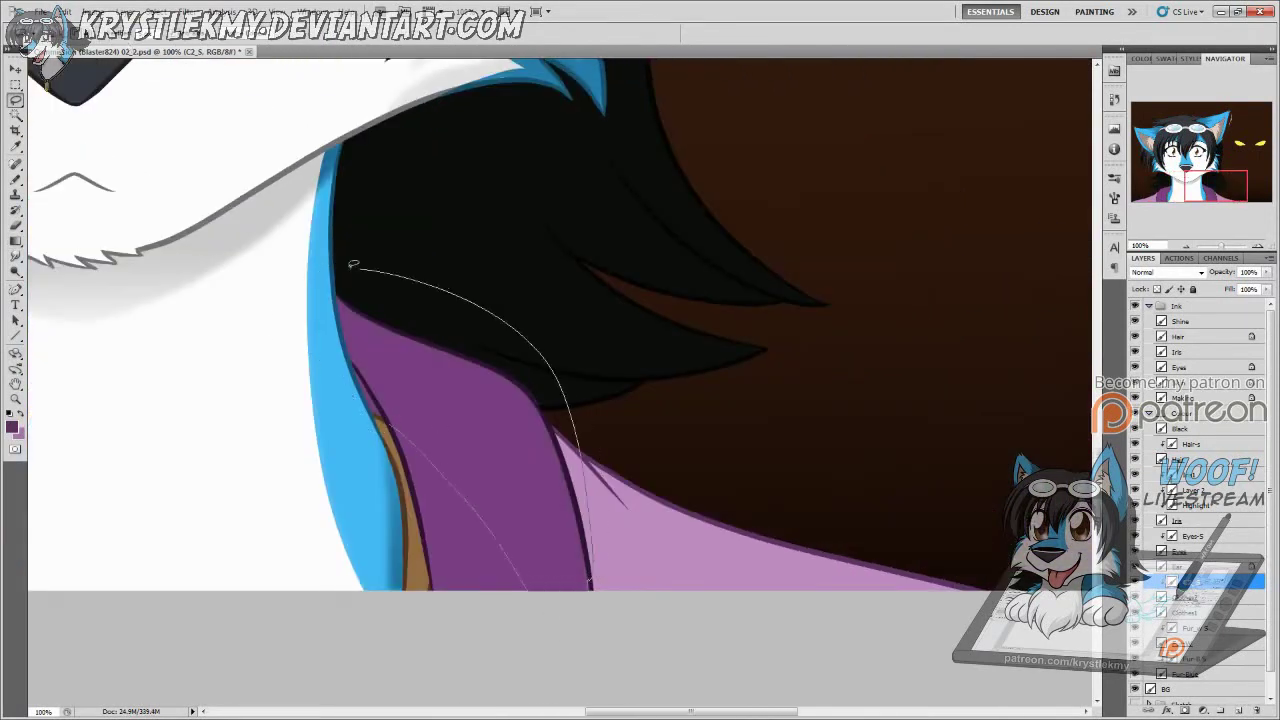
pyautogui.moveTo(352, 264)
pyautogui.mouseDown()
pyautogui.moveTo(290, 330)
pyautogui.moveTo(300, 360)
pyautogui.mouseUp()
# Step: Lasso the upper and outer part of the left collar and shade it with a dark purple gradient on C2_S
pyautogui.hscroll(-8, 538, 408)
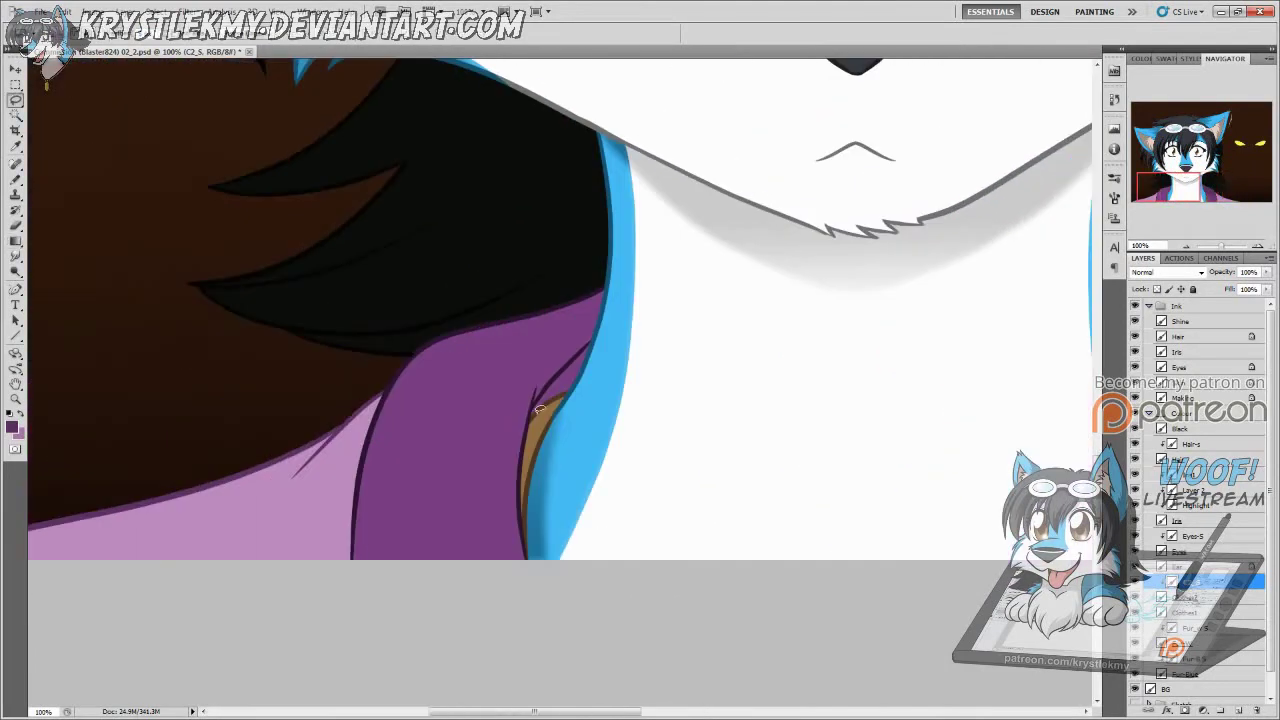
pyautogui.moveTo(395, 615); pyautogui.dragTo(300, 600)
pyautogui.press('g')
pyautogui.moveTo(457, 470)
pyautogui.mouseDown()
pyautogui.moveTo(480, 677)
pyautogui.moveTo(457, 686)
pyautogui.mouseUp()
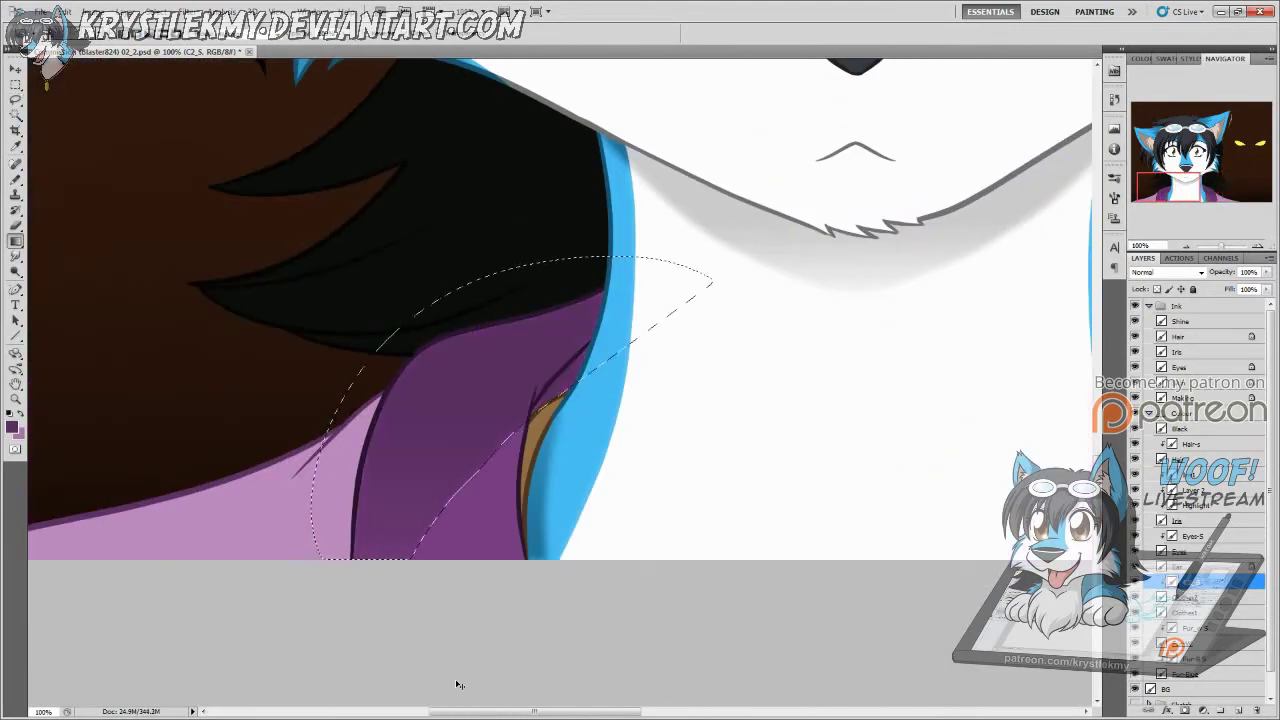
pyautogui.hotkey('ctrl', '-')
pyautogui.hotkey('ctrl', '-')
pyautogui.hotkey('ctrl', '-')
# Step: Add a clipped layer named C1-S above the light purple robe layer
pyautogui.press('z')
pyautogui.moveTo(384, 408); pyautogui.dragTo(950, 592)
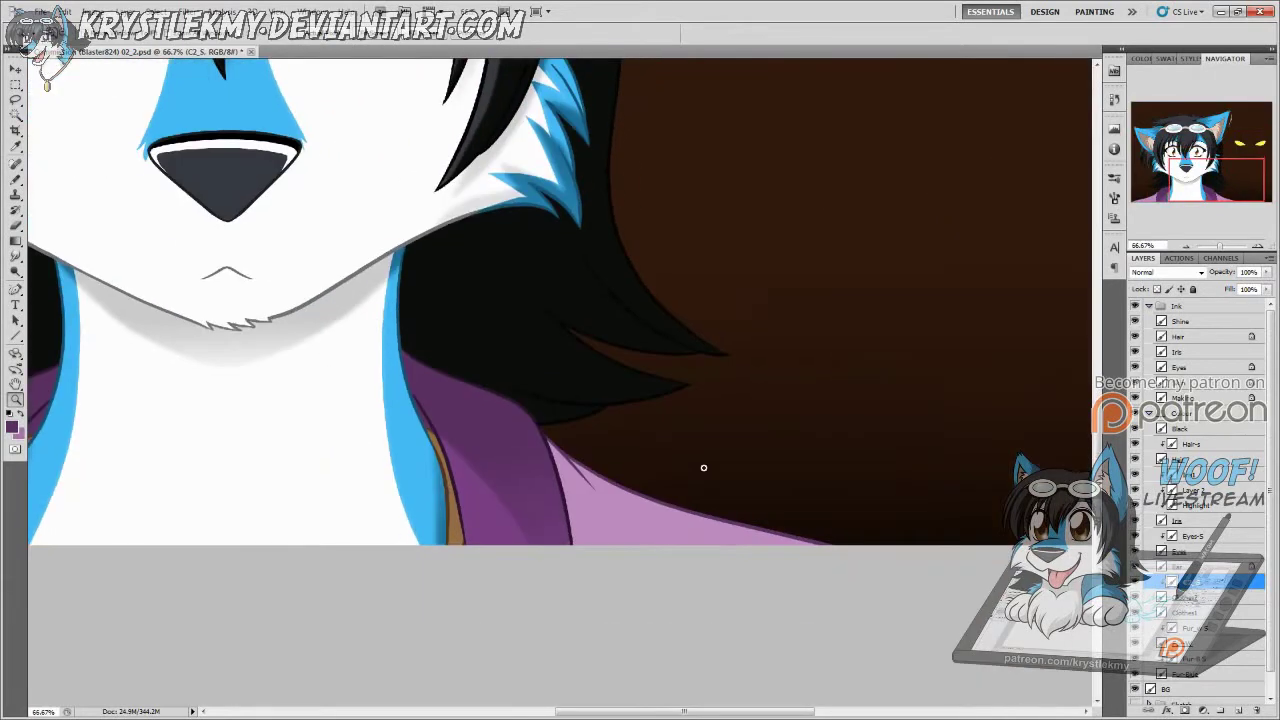
pyautogui.click(1190, 612)
pyautogui.click(1241, 711)
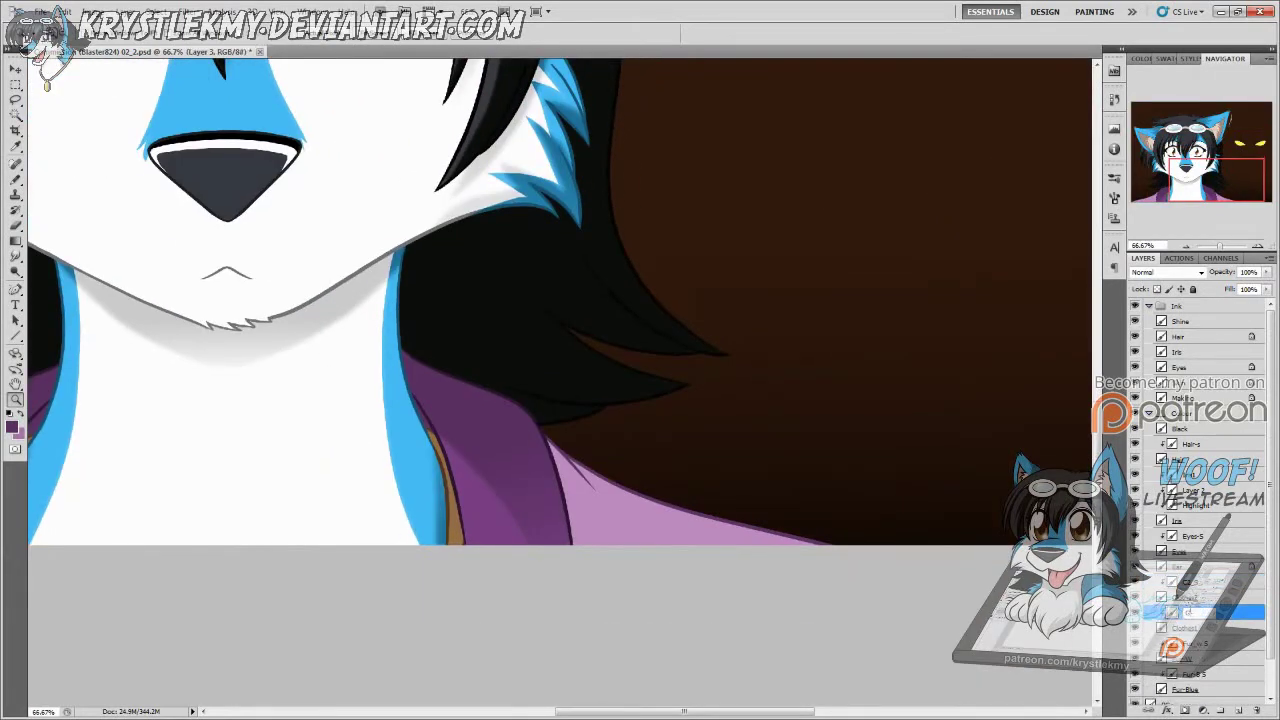
# Step: Set a muted purple as the colour and shade the light purple robe shoulders with a gradient on C1-S
pyautogui.press('g')
pyautogui.hotkey('ctrl', '-')
pyautogui.hotkey('ctrl', '-')
pyautogui.hotkey('ctrl', '-')
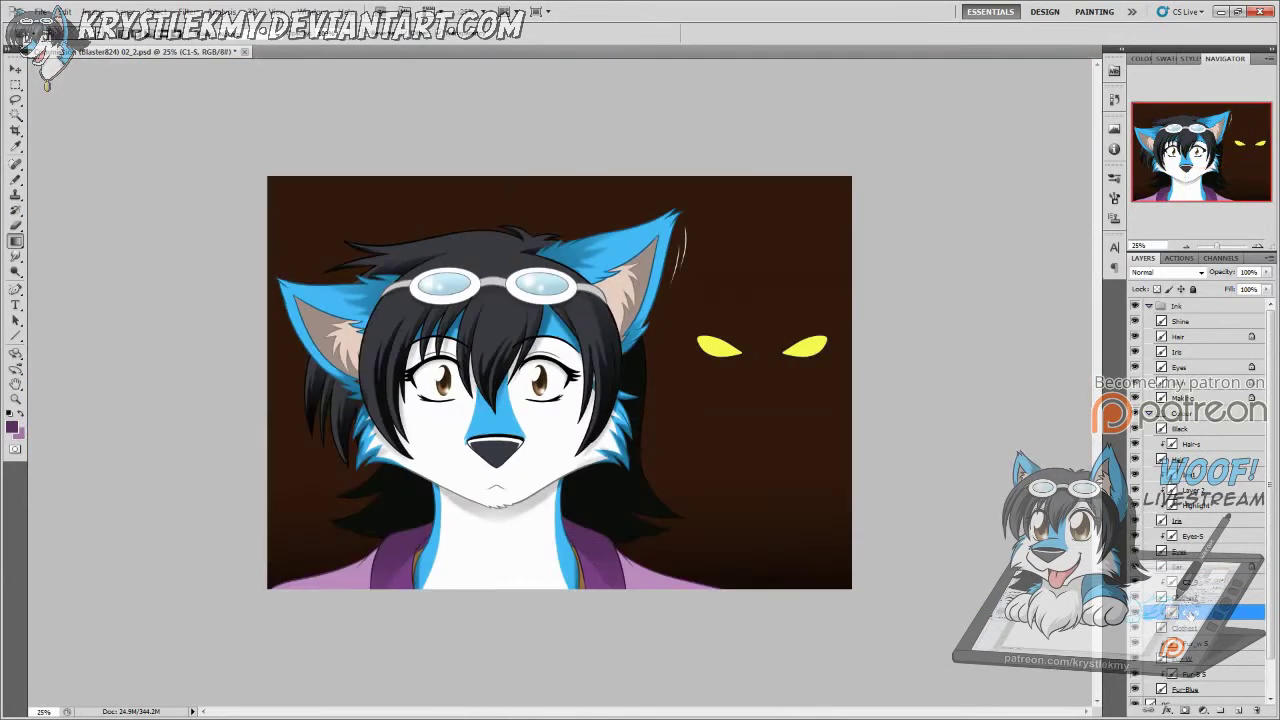
pyautogui.moveTo(605, 577)
pyautogui.mouseDown()
pyautogui.moveTo(605, 594)
pyautogui.moveTo(605, 562)
pyautogui.mouseUp()
pyautogui.press('i')
pyautogui.click(600, 578)
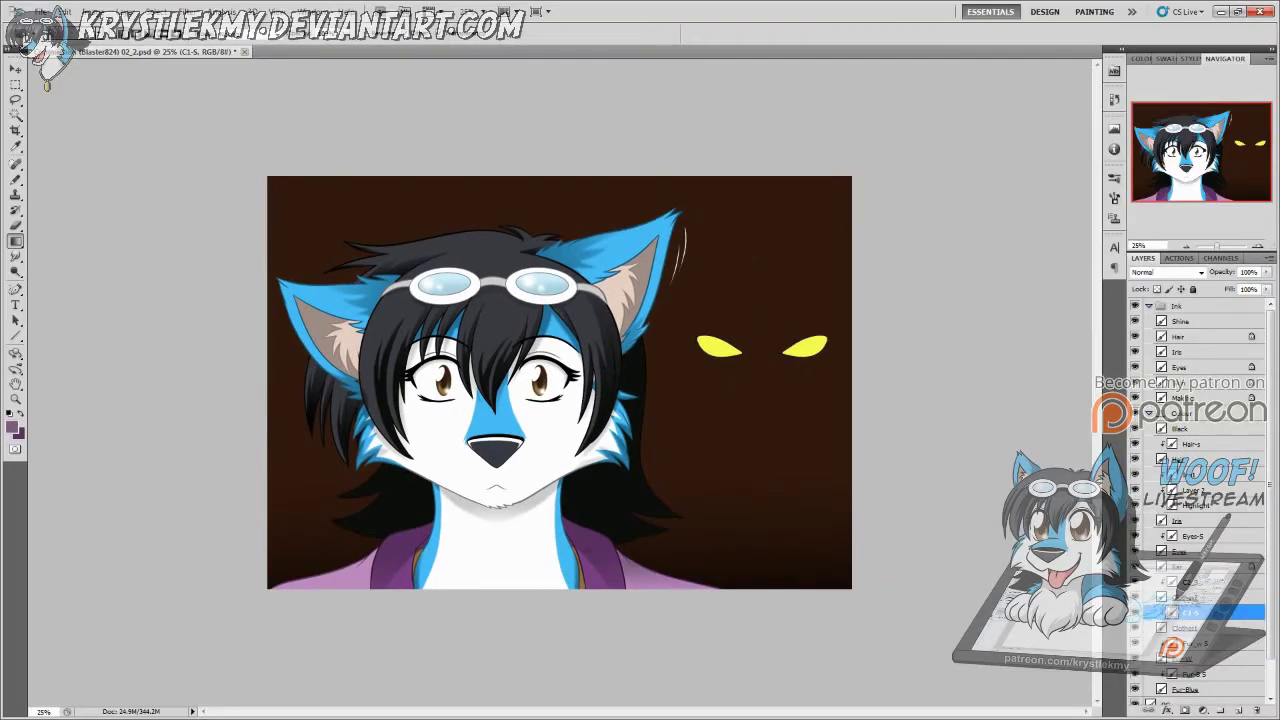
pyautogui.moveTo(545, 520); pyautogui.dragTo(545, 558)
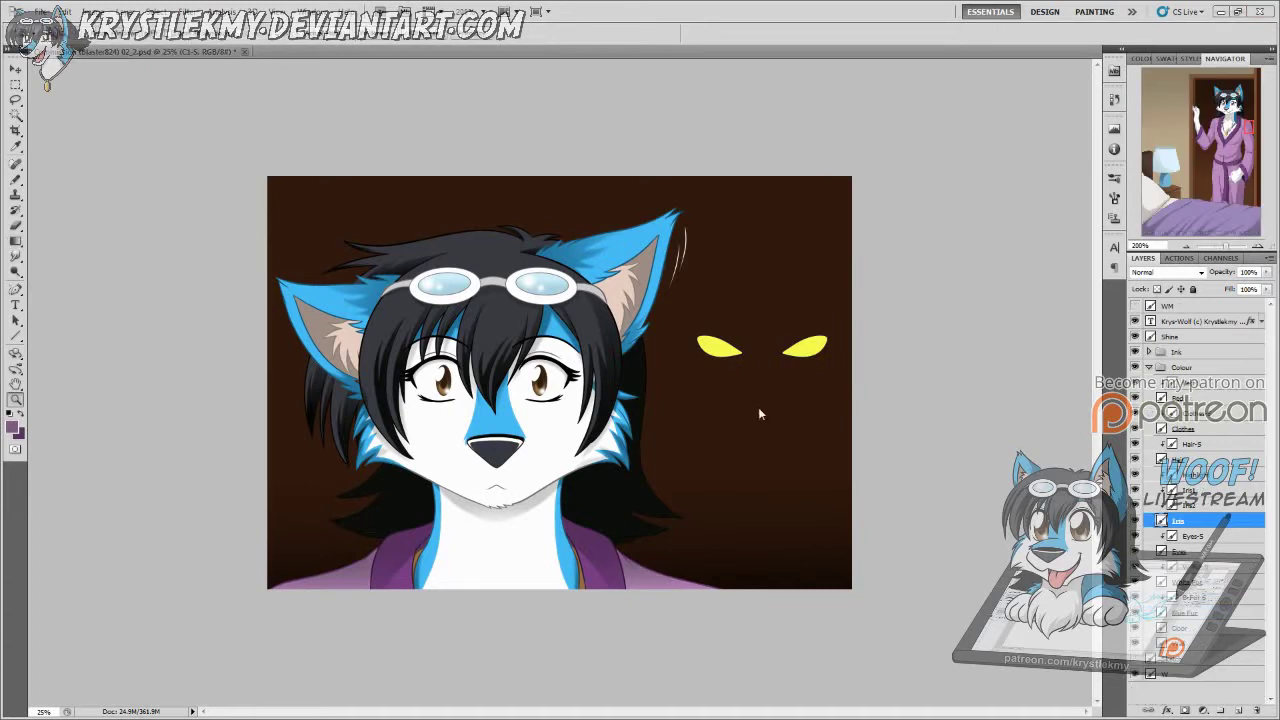
# Step: Copy the copyright text layer from the 02_1 reference into the 02_2 illustration
pyautogui.press('z')
pyautogui.click(784, 360)
pyautogui.hotkey('ctrl', 'Tab')
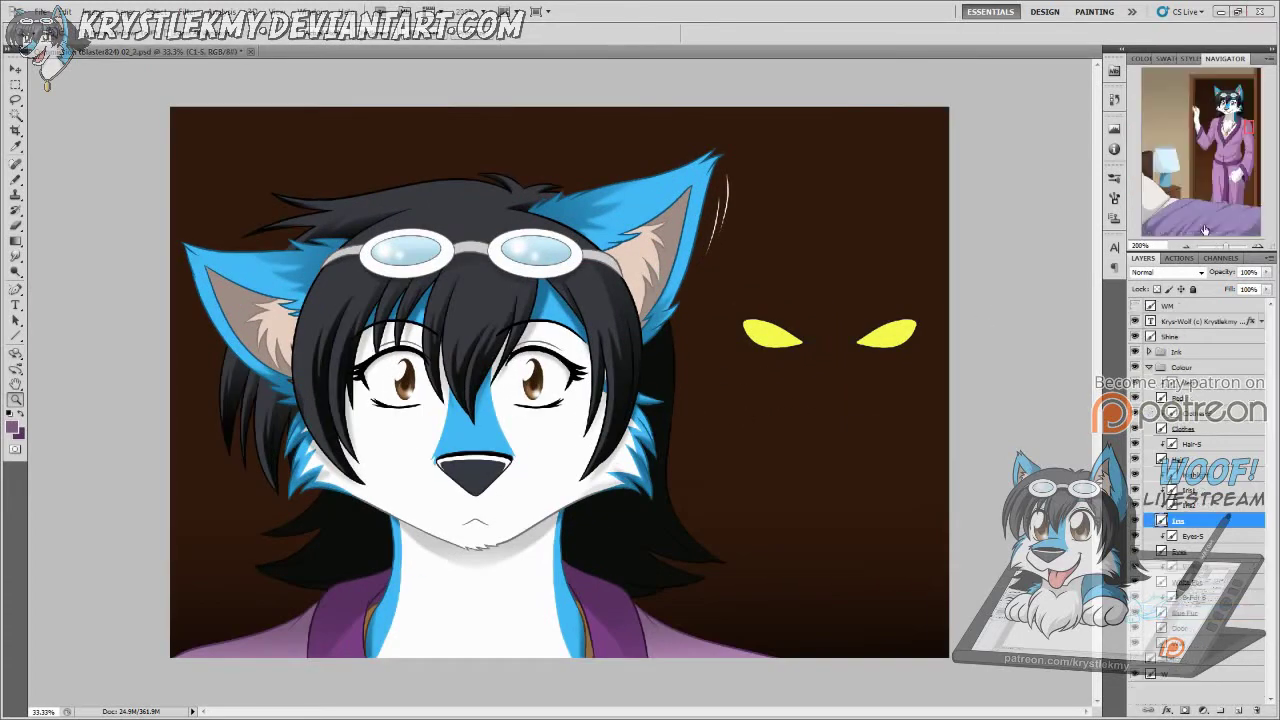
pyautogui.moveTo(1210, 322); pyautogui.dragTo(500, 613)
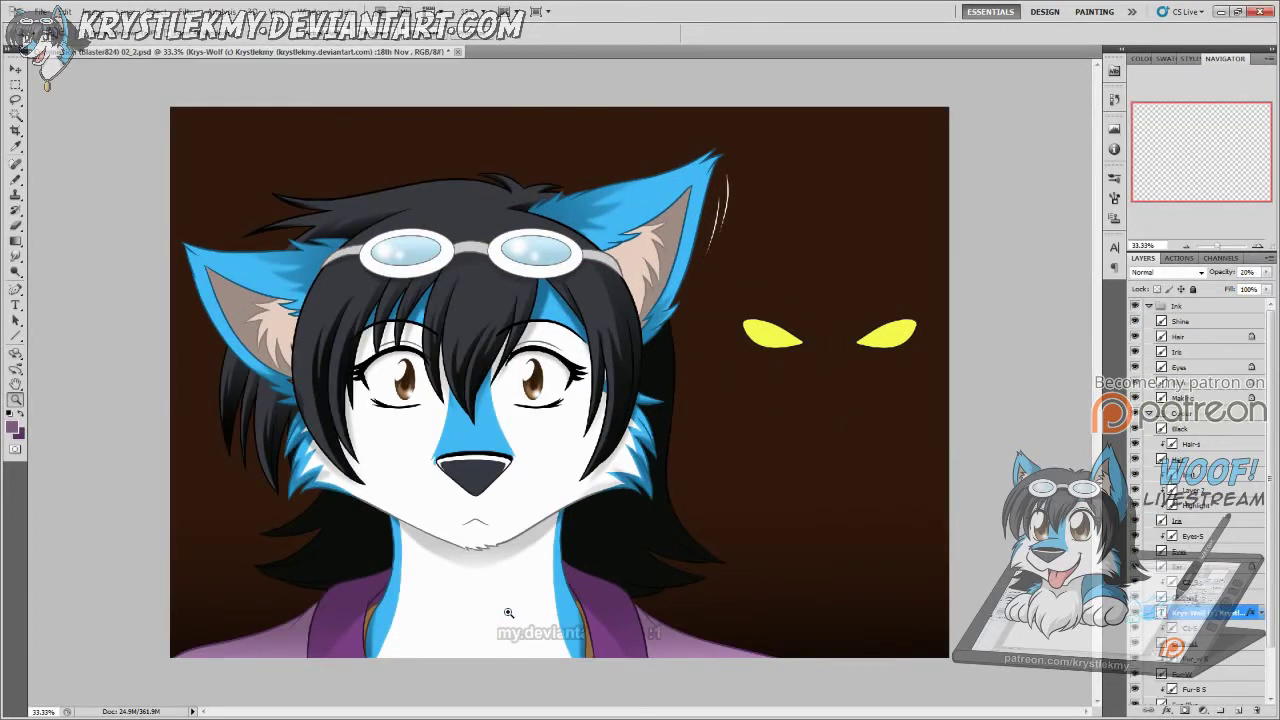
# Step: Move the copyright text layer above the Ink group and merge the Sketch group into a single layer
pyautogui.hotkey('ctrl', ']')
pyautogui.hotkey('ctrl', ']')
pyautogui.hotkey('ctrl', ']')
pyautogui.hotkey('ctrl', ']')
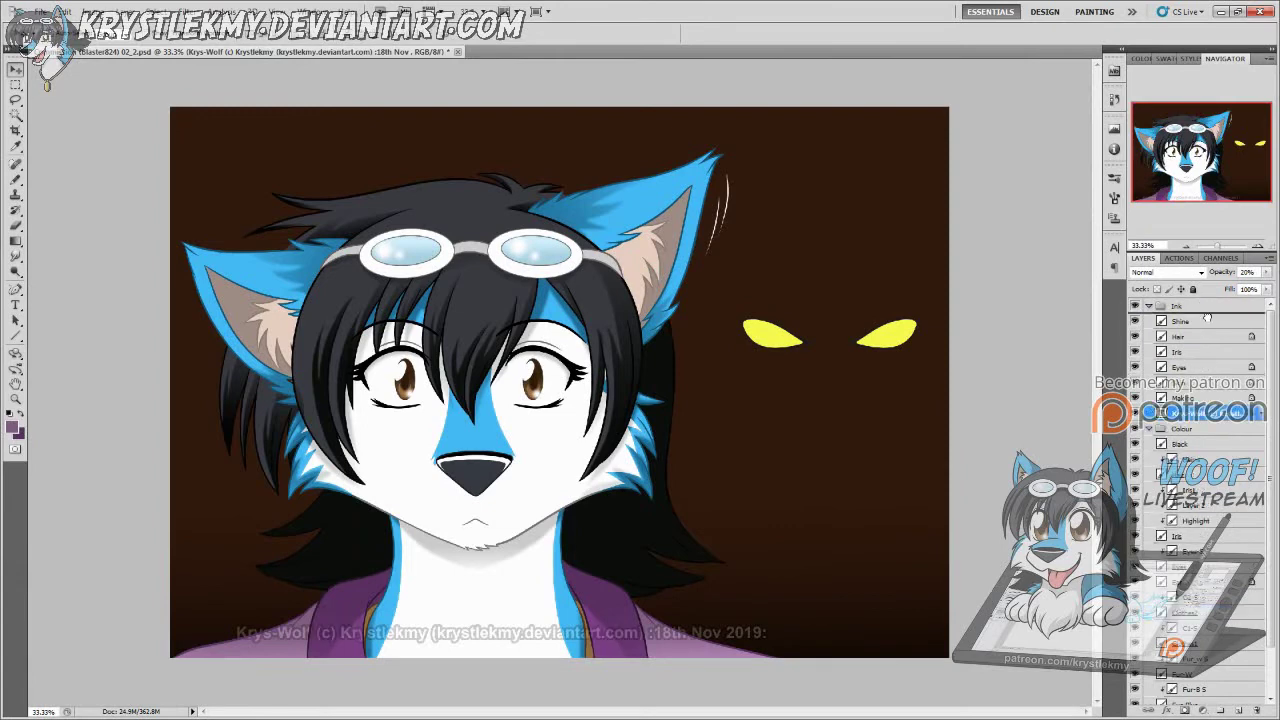
pyautogui.click(1149, 336)
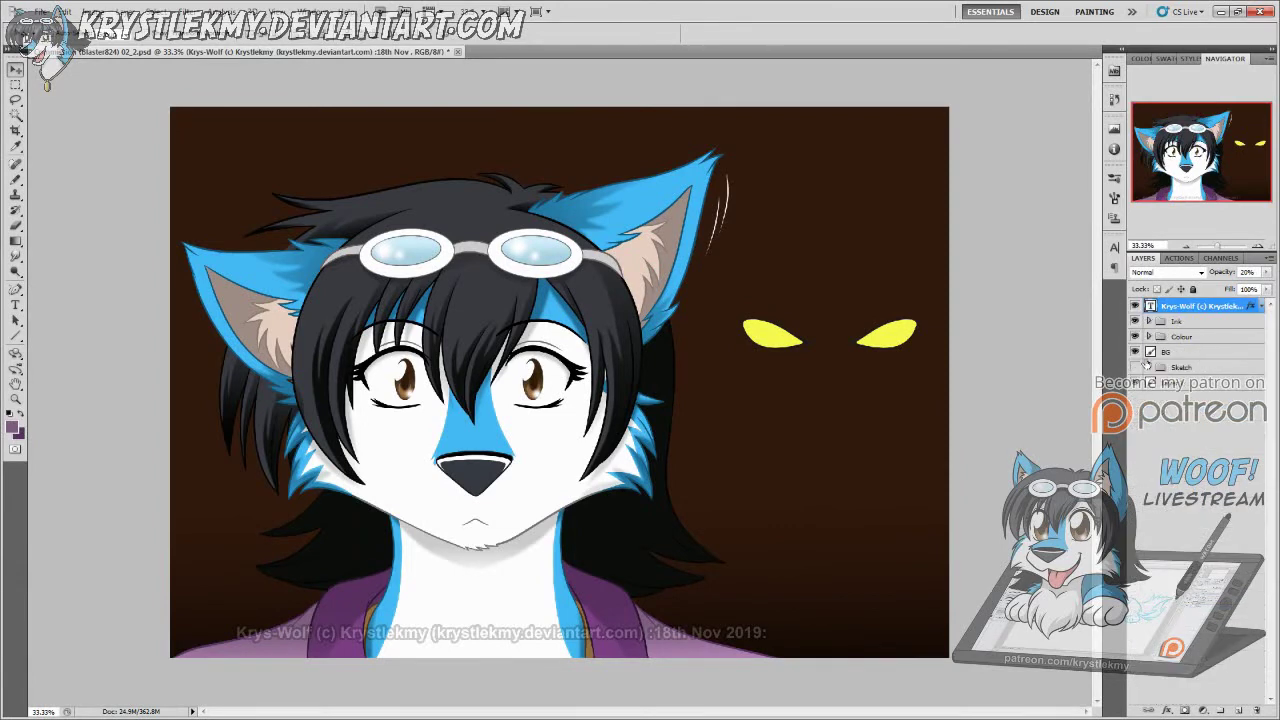
pyautogui.click(1183, 368)
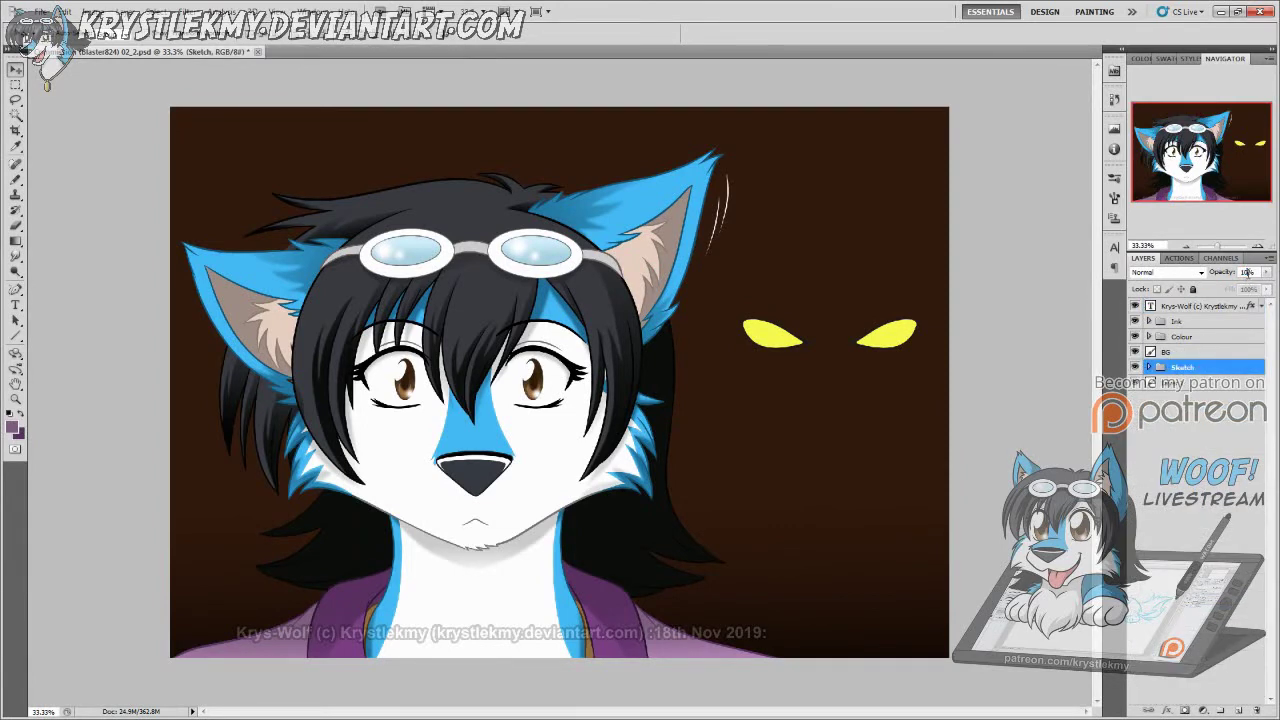
# Step: Shift the copyright text slightly right along the artwork's bottom edge and change its date to 20th Nov 2019
pyautogui.click(1200, 305)
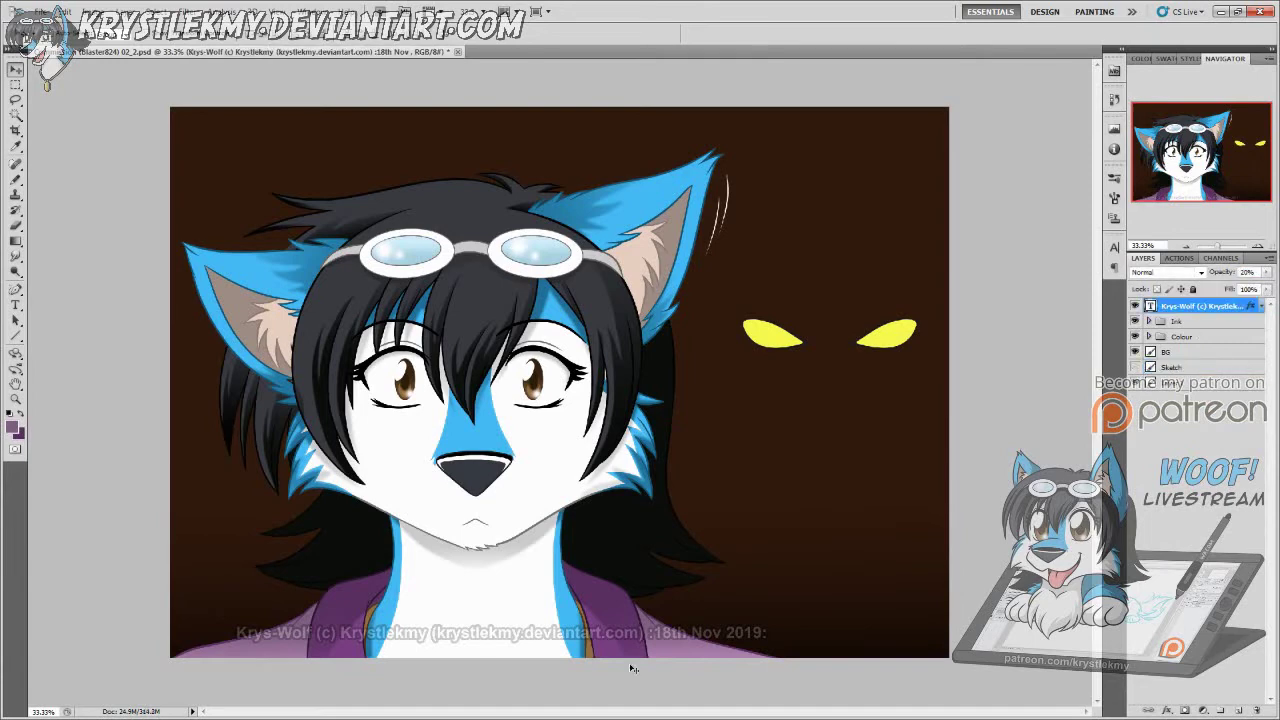
pyautogui.moveTo(663, 642); pyautogui.dragTo(719, 644)
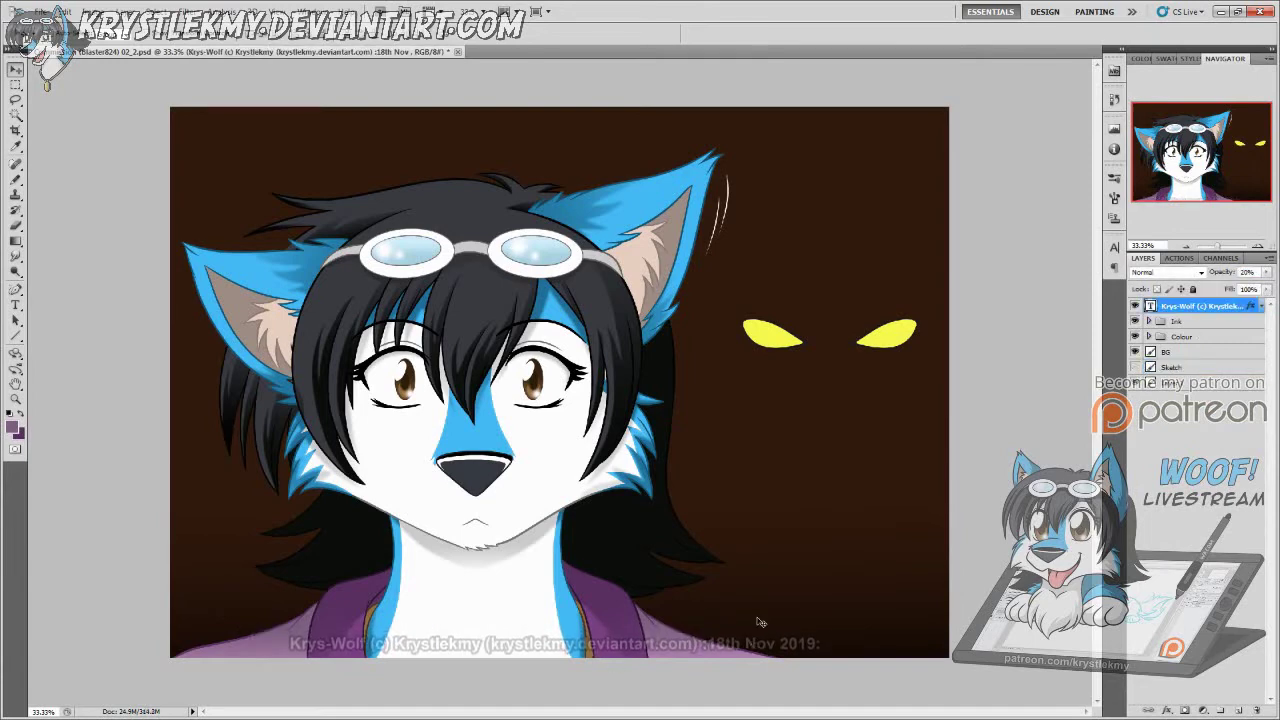
pyautogui.press('t')
pyautogui.click(720, 643)
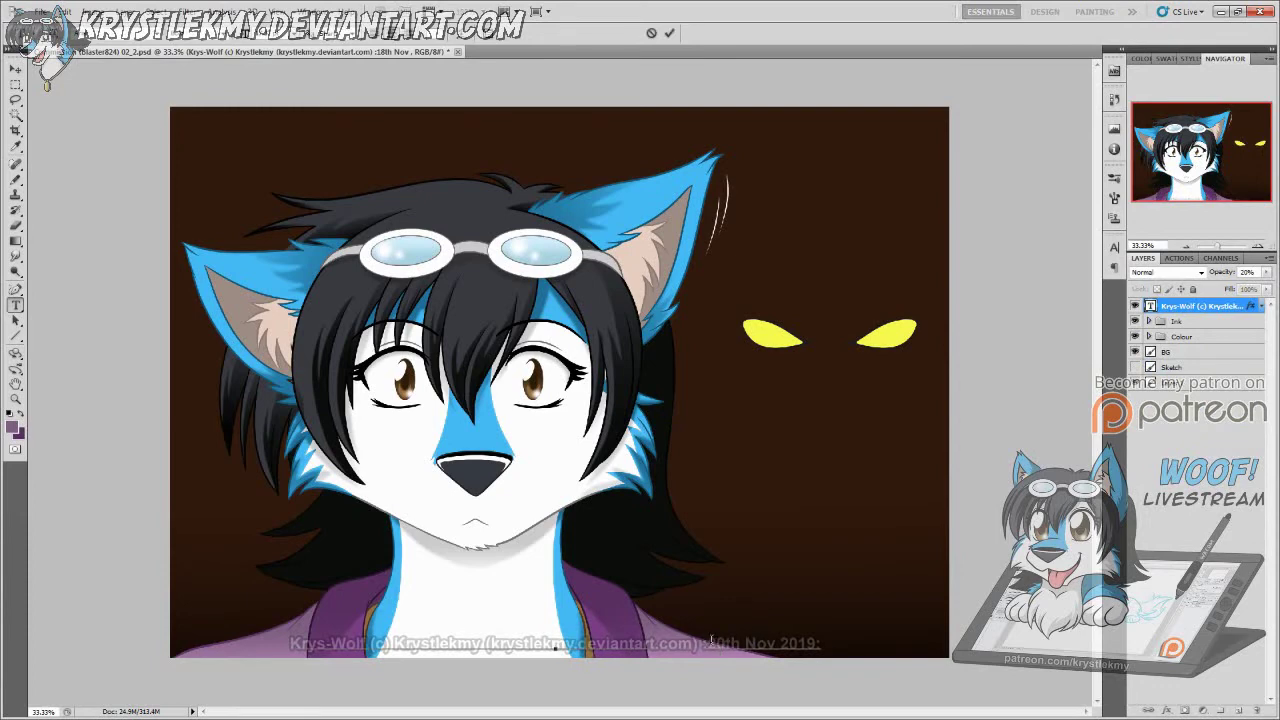
pyautogui.hotkey('ctrl', 'Return')
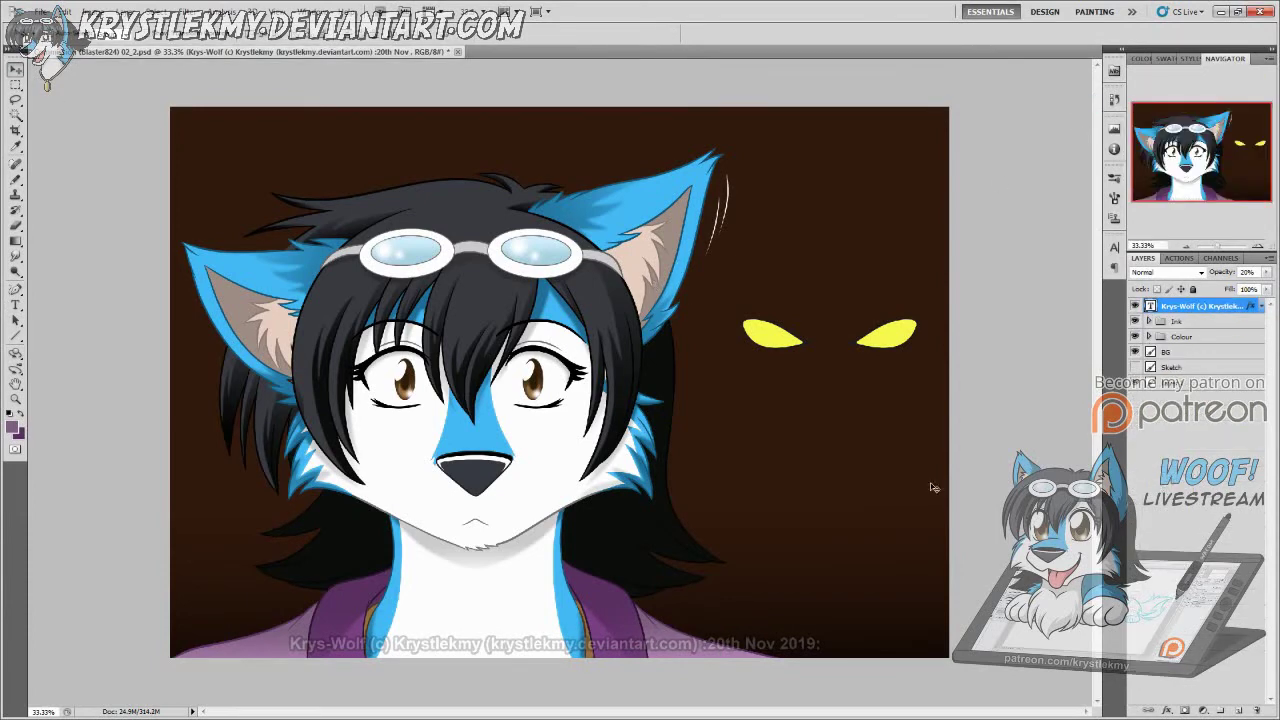
# Step: Sample the near-black brown from the background's lower right corner and select the BG layer
pyautogui.press('i')
pyautogui.click(916, 642)
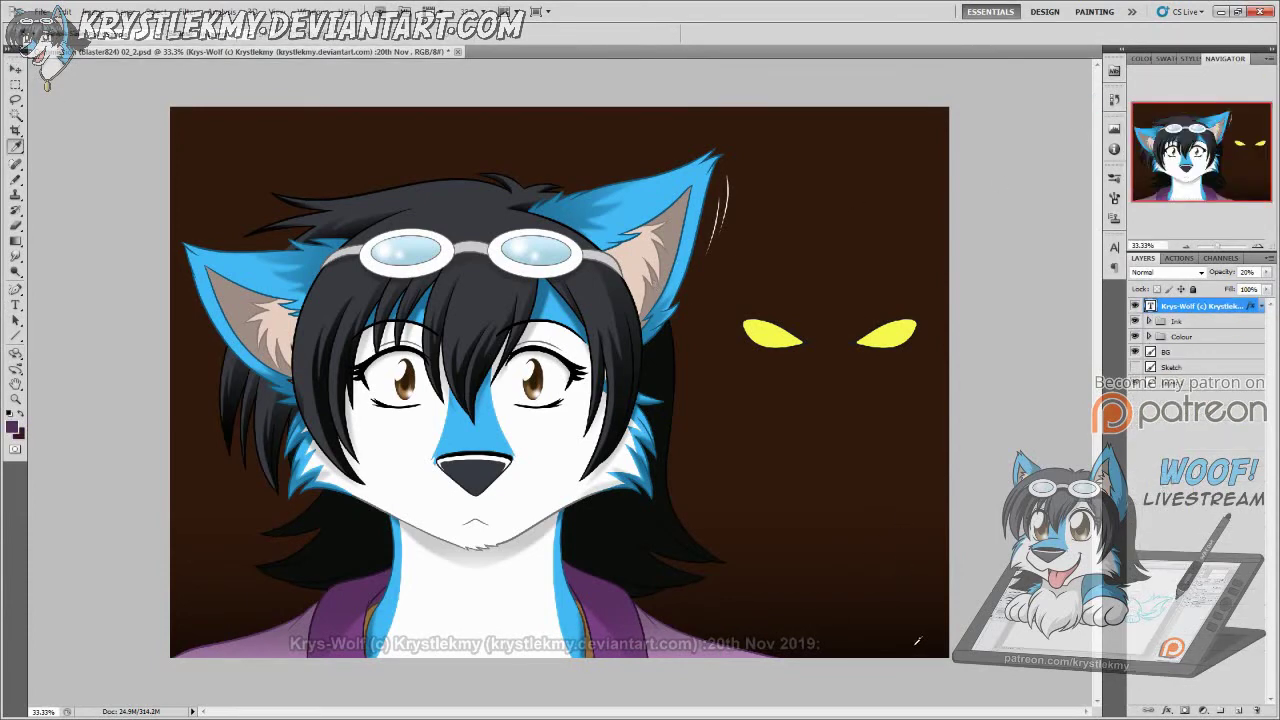
pyautogui.click(1166, 352)
# Step: Try a near-black gradient from the top of the background downwards on the BG layer
pyautogui.press('g')
pyautogui.moveTo(740, 130); pyautogui.dragTo(740, 565)
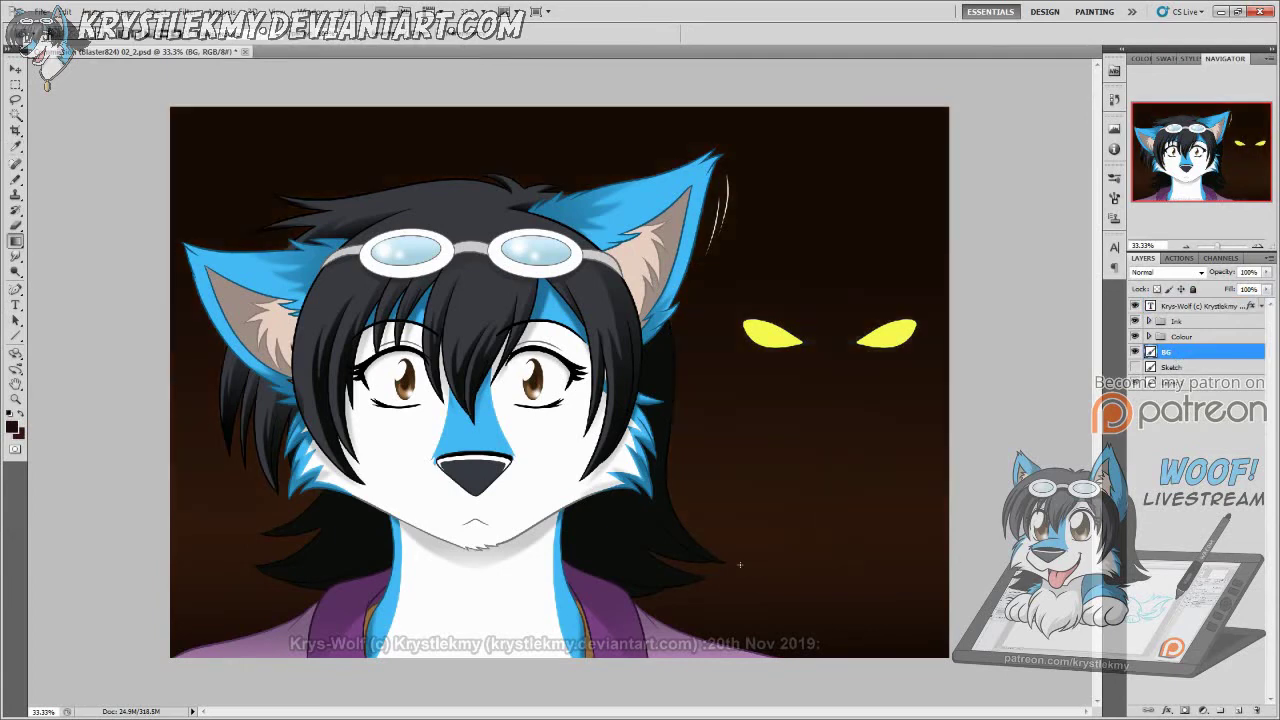
pyautogui.hotkey('ctrl', 'z')
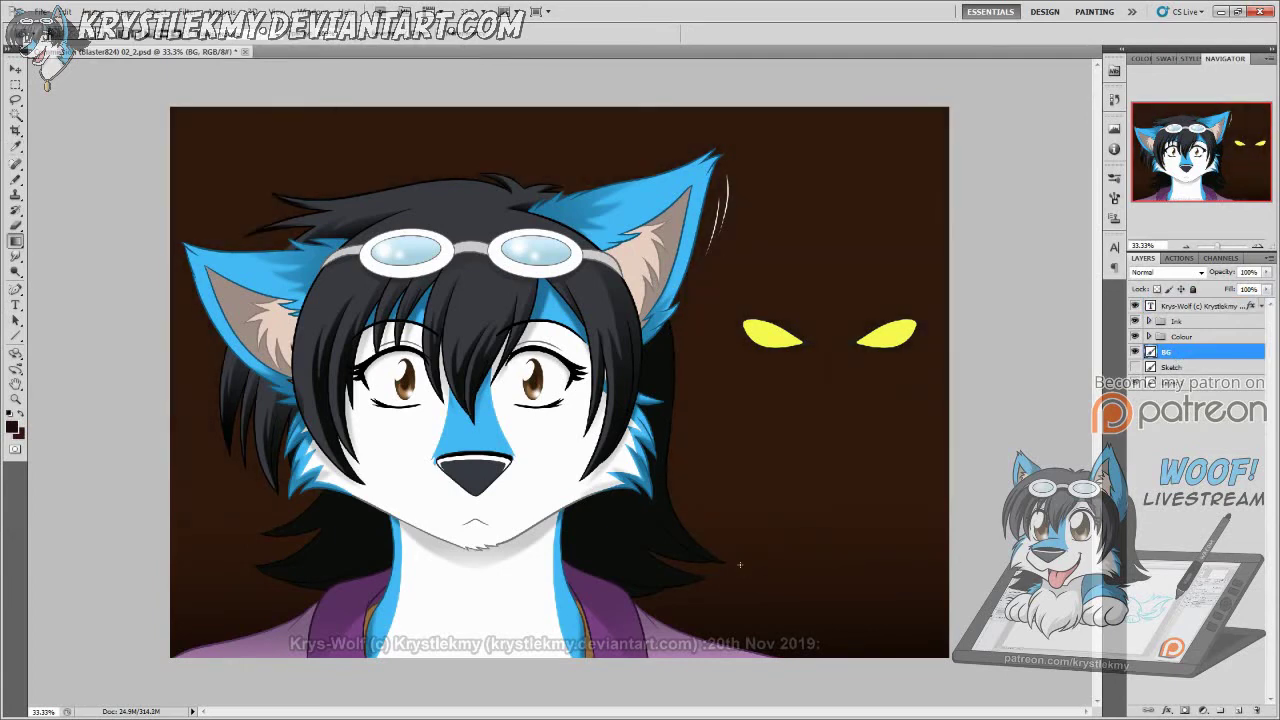
# Step: Select the whole canvas and clear the background from the BG layer
pyautogui.hotkey('ctrl', 'a')
pyautogui.press('Delete')
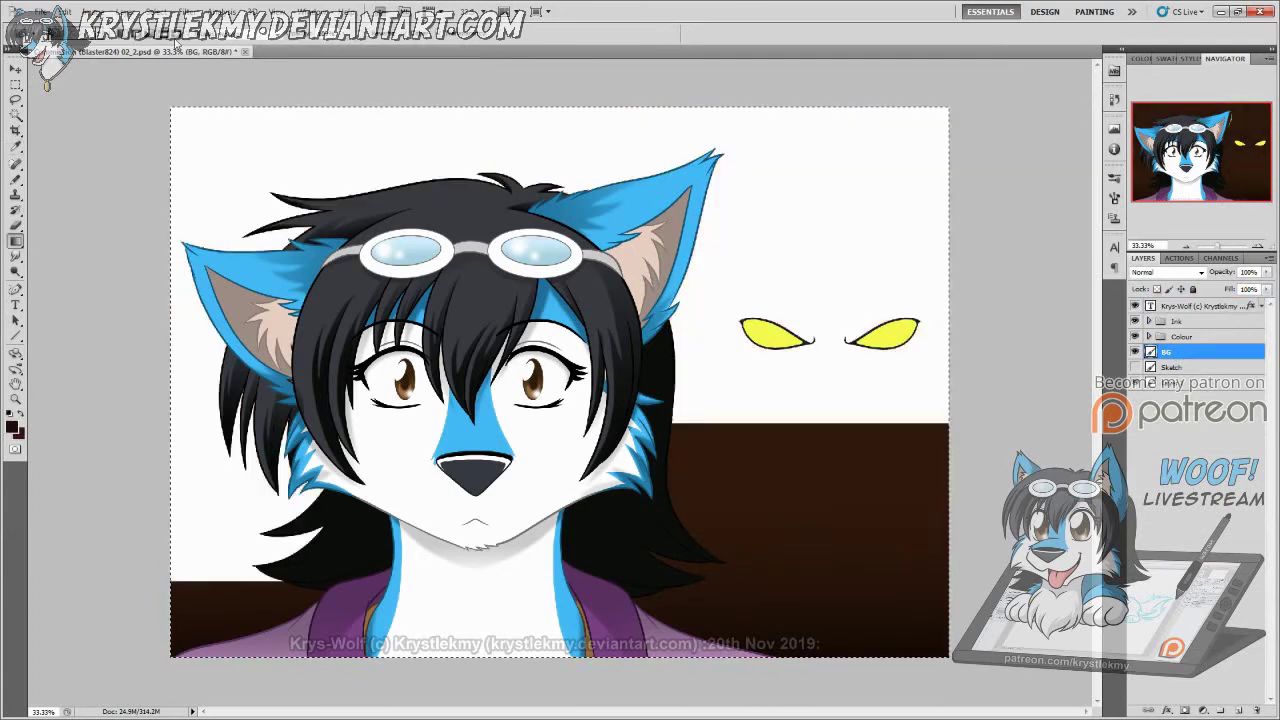
# Step: Undo the trial near-black and dark brown gradient fills on the BG layer
pyautogui.press('i')
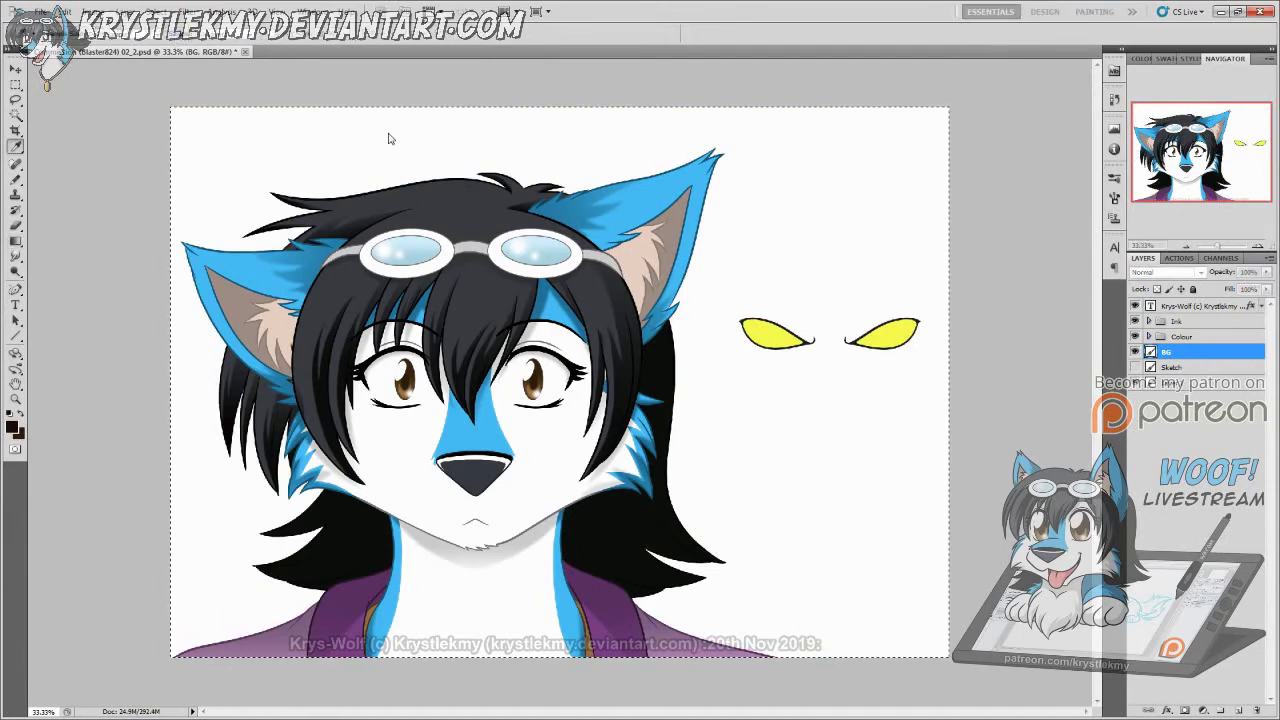
pyautogui.press('g')
pyautogui.hotkey('ctrl', 'z')
pyautogui.hotkey('ctrl', 'z')
pyautogui.hotkey('ctrl', 'z')
pyautogui.hotkey('ctrl', 'z')
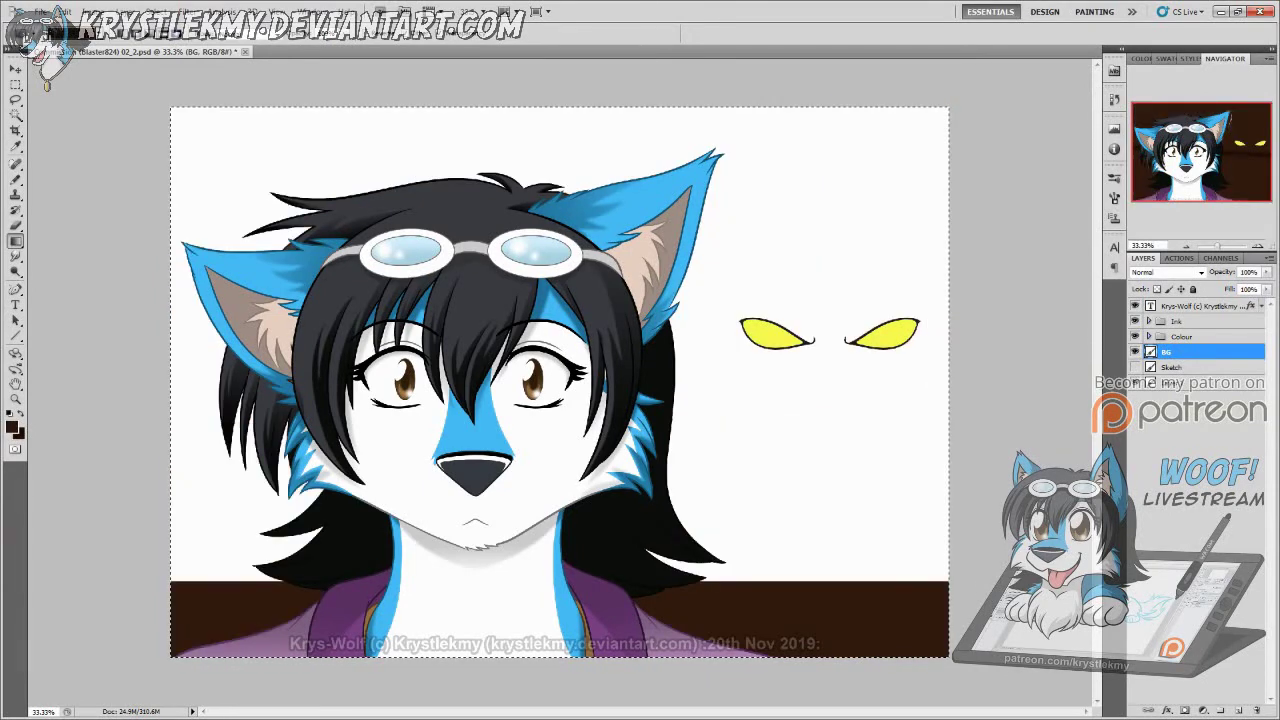
pyautogui.hotkey('ctrl', 'z')
pyautogui.hotkey('ctrl', 'z')
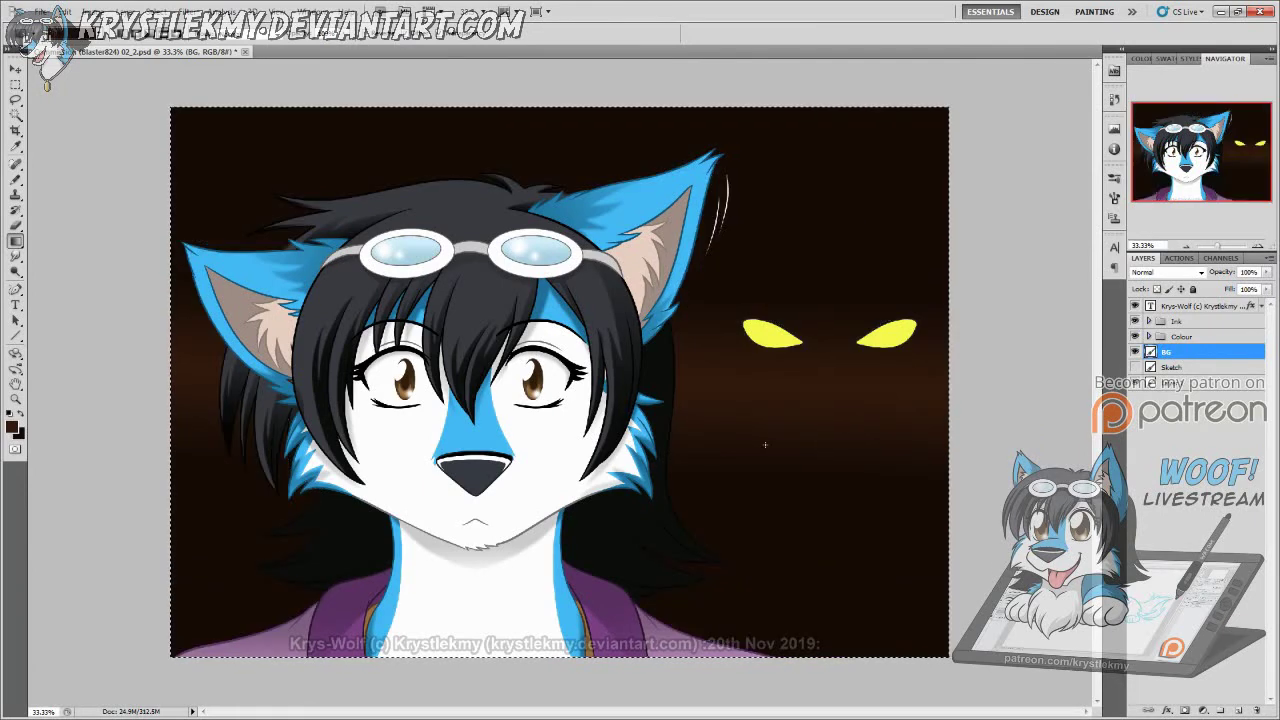
# Step: Try a mirrored gradient on the BG layer, with a dark brown band below the yellow eyes fading to near-black above and below
pyautogui.moveTo(783, 332); pyautogui.dragTo(785, 486)
pyautogui.hotkey('ctrl', 'z')
pyautogui.moveTo(789, 400); pyautogui.dragTo(790, 566)
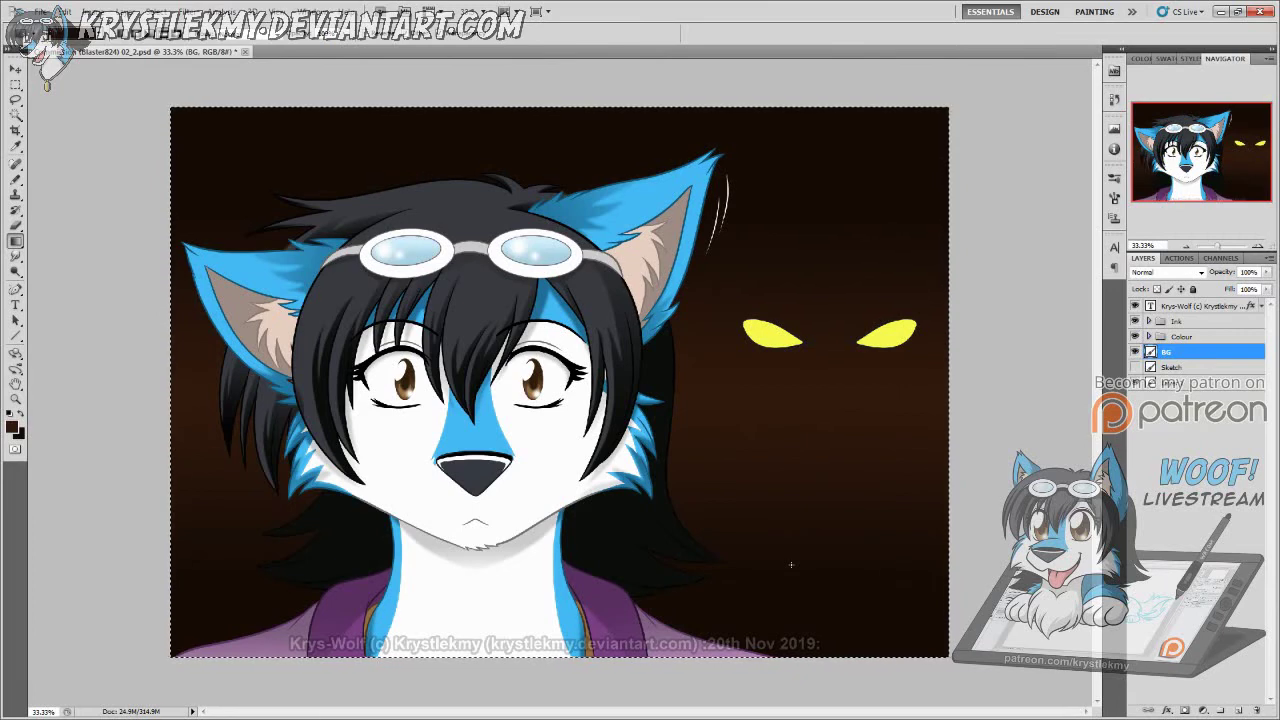
pyautogui.hotkey('ctrl', 'z')
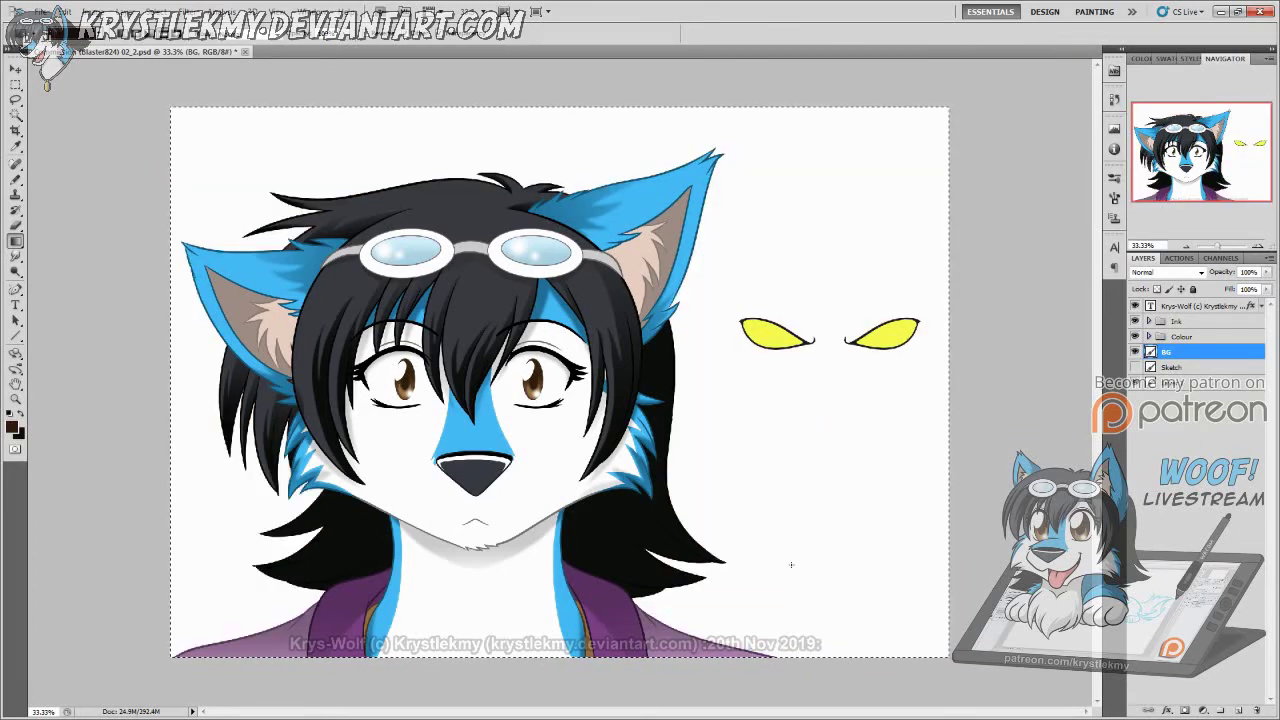
# Step: Fill the BG layer with a vertical gradient from near-black just above the yellow eyes to dark brown near the bottom of the artwork
pyautogui.moveTo(813, 584); pyautogui.dragTo(813, 585)
pyautogui.hotkey('ctrl', 'z')
pyautogui.moveTo(829, 284); pyautogui.dragTo(837, 580)
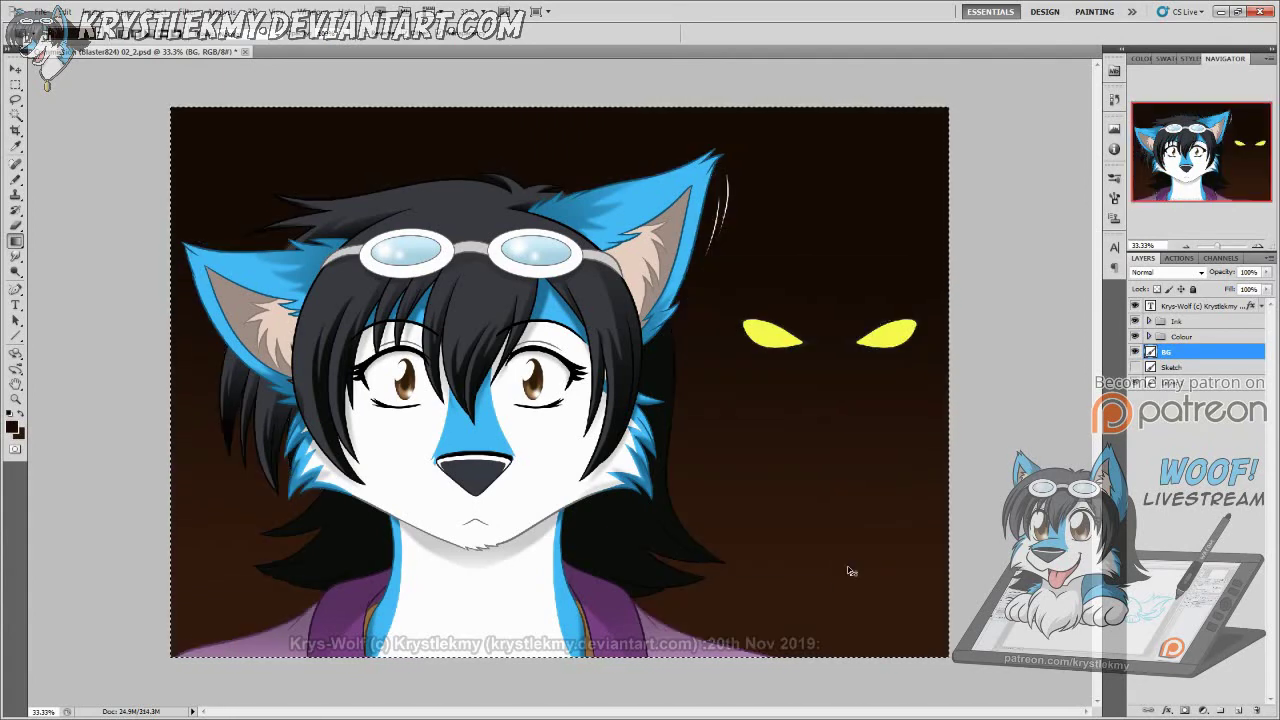